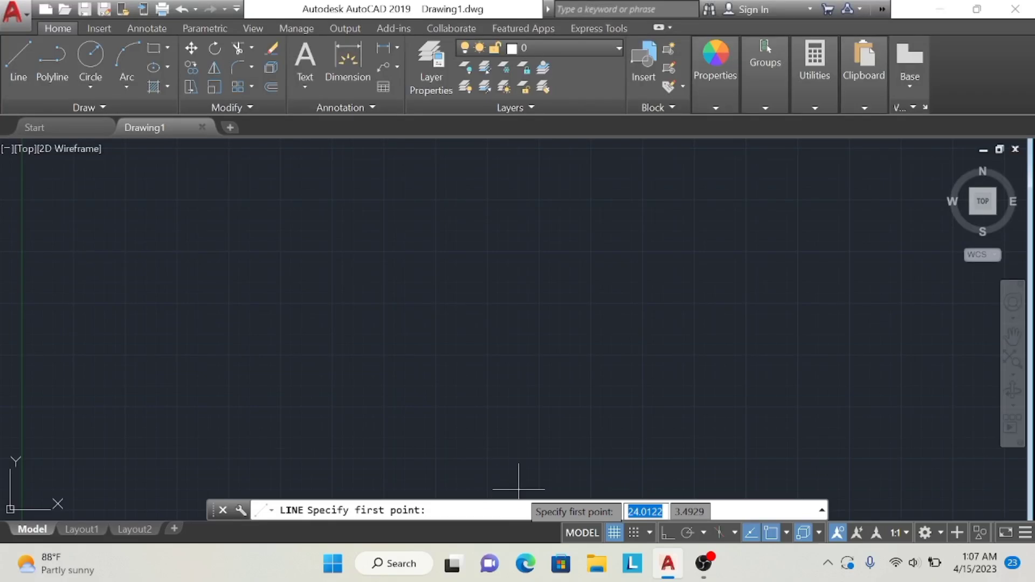
Start the outline at the origin with Ortho on and draw the 100-unit bottom edge
{"action": "type", "text": "0"}
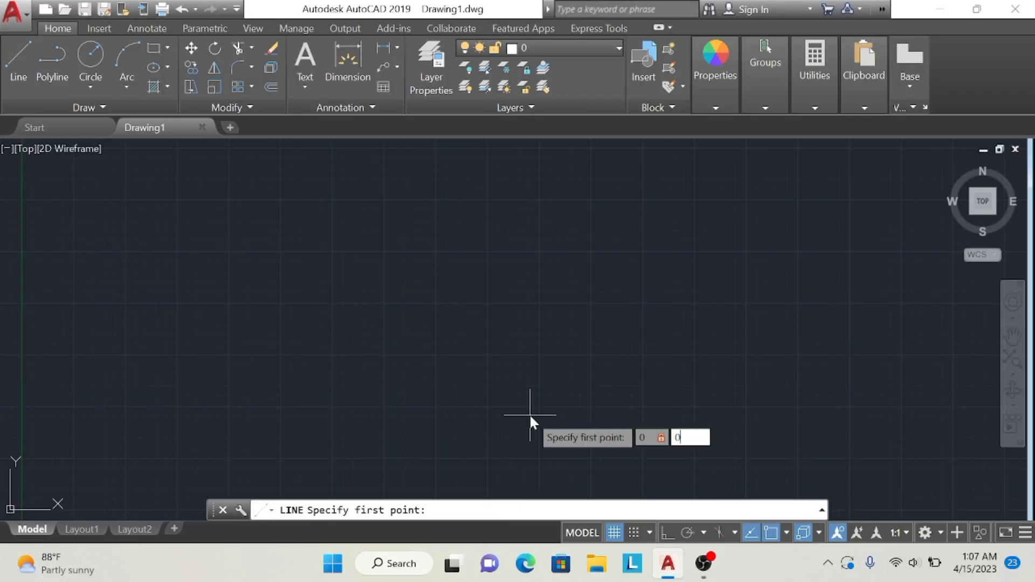
{"action": "key", "text": "Return"}
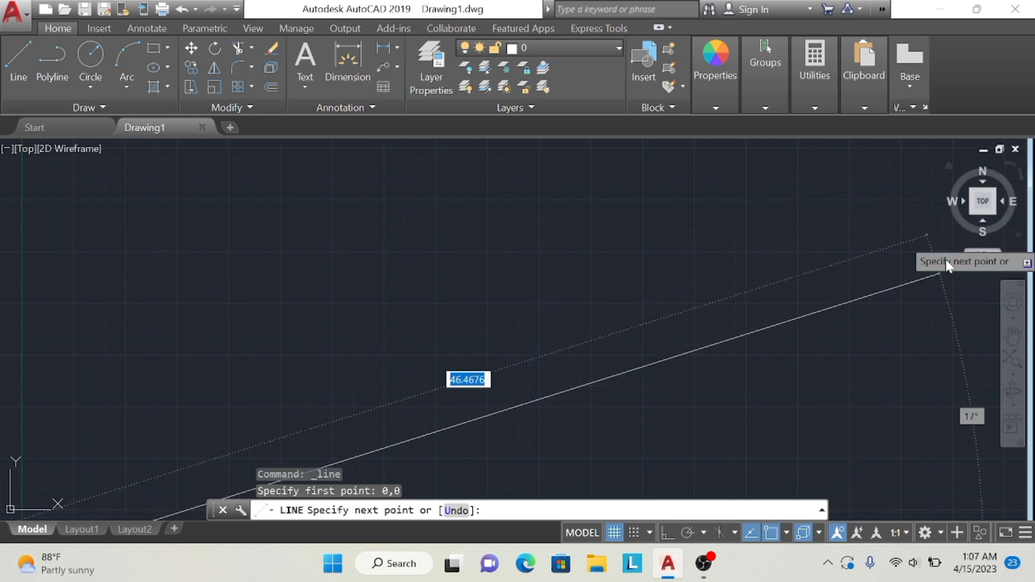
{"action": "left_click", "coordinate": [982, 201]}
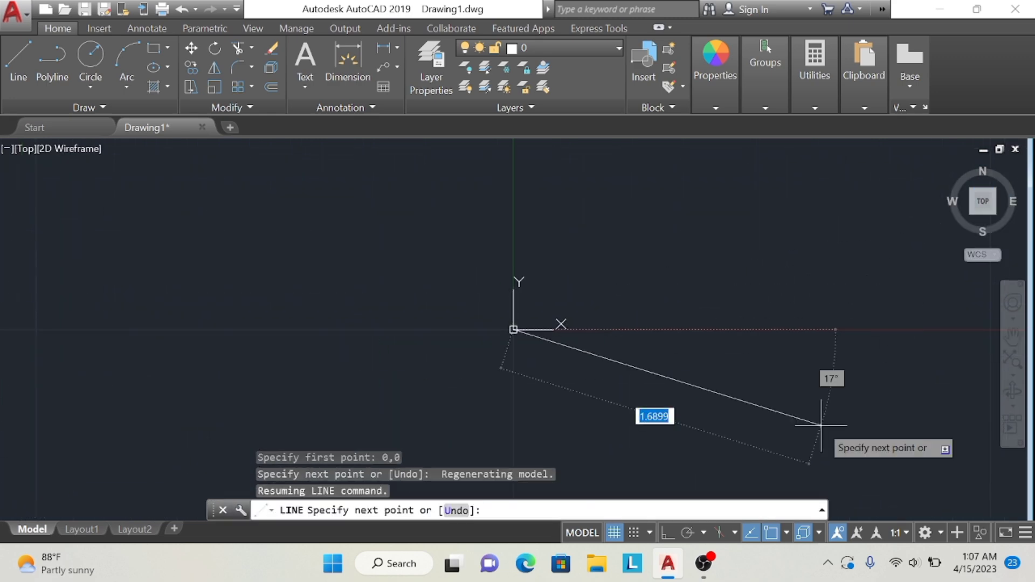
{"action": "key", "text": "F8"}
{"action": "type", "text": "100"}
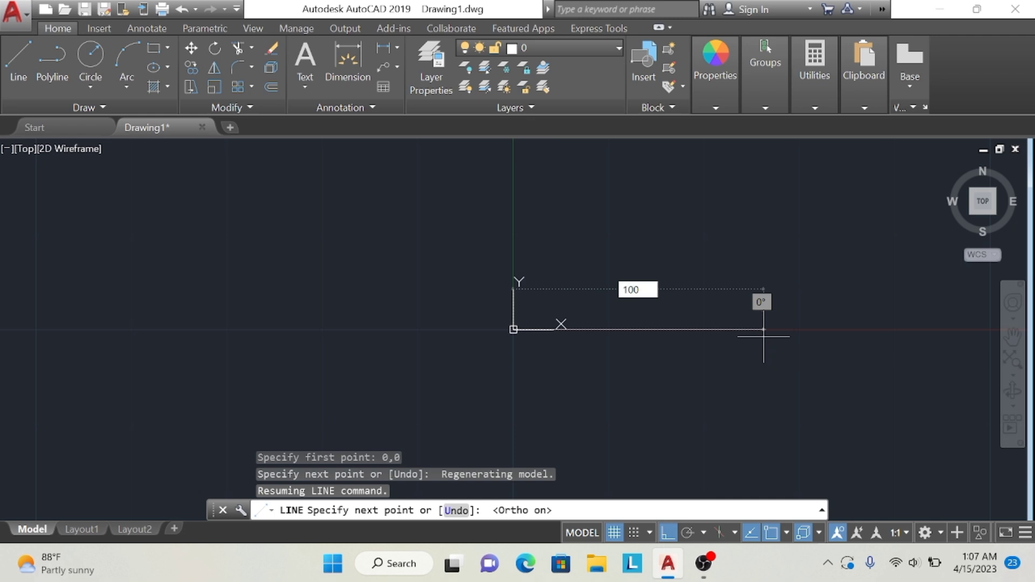
{"action": "key", "text": "Return"}
Add the 60-unit right and 100-unit top edges, close at the origin, and fit the view
{"action": "scroll", "coordinate": [831, 146], "scroll_direction": "up", "scroll_amount": 2}
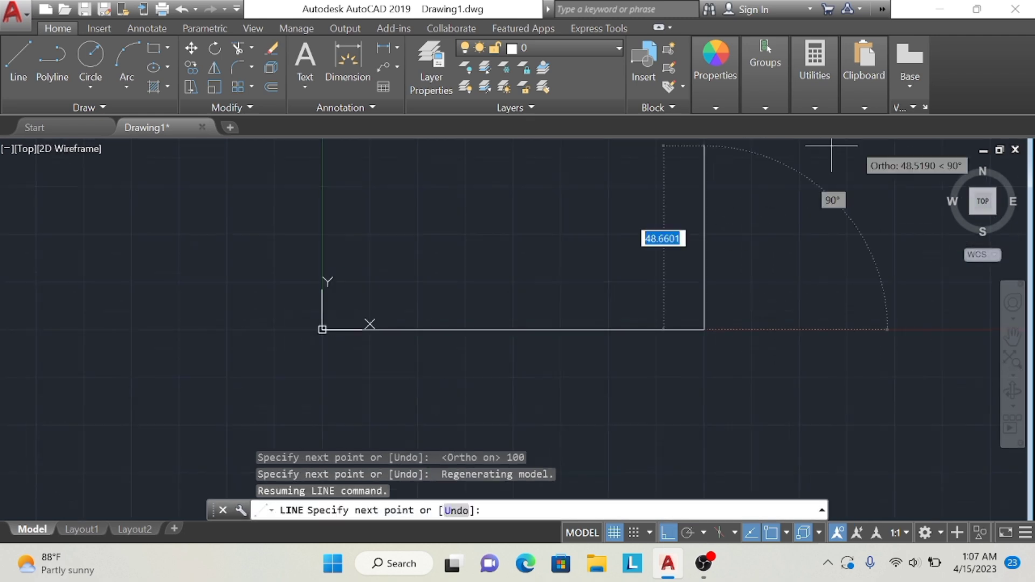
{"action": "type", "text": "60"}
{"action": "key", "text": "Return"}
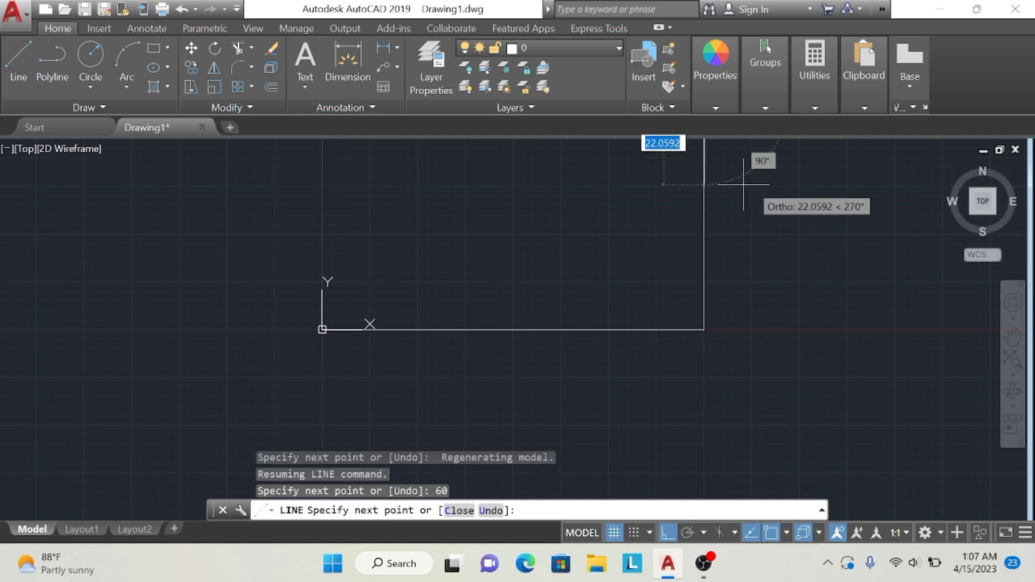
{"action": "type", "text": "100"}
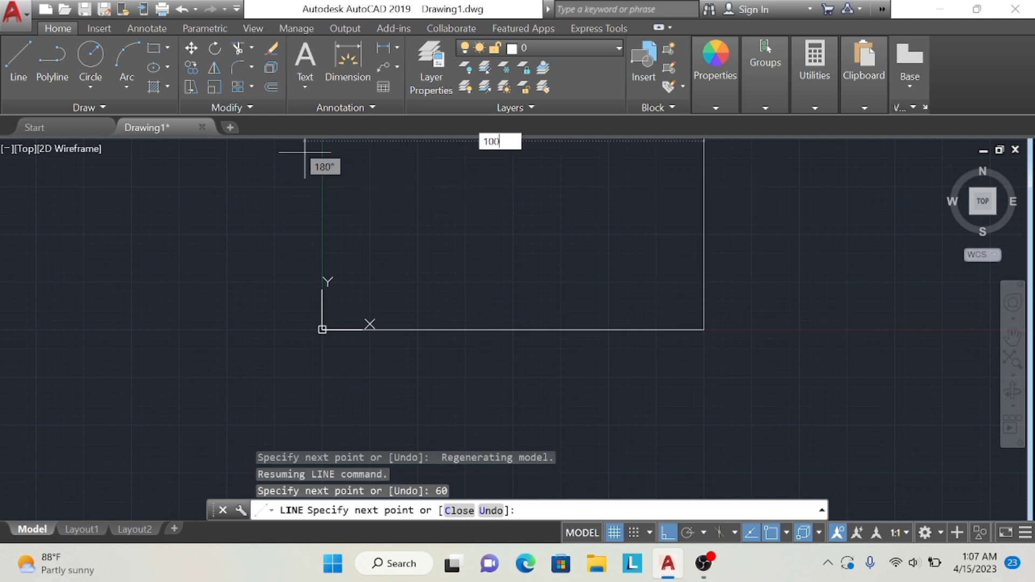
{"action": "key", "text": "Return"}
{"action": "left_click", "coordinate": [322, 329]}
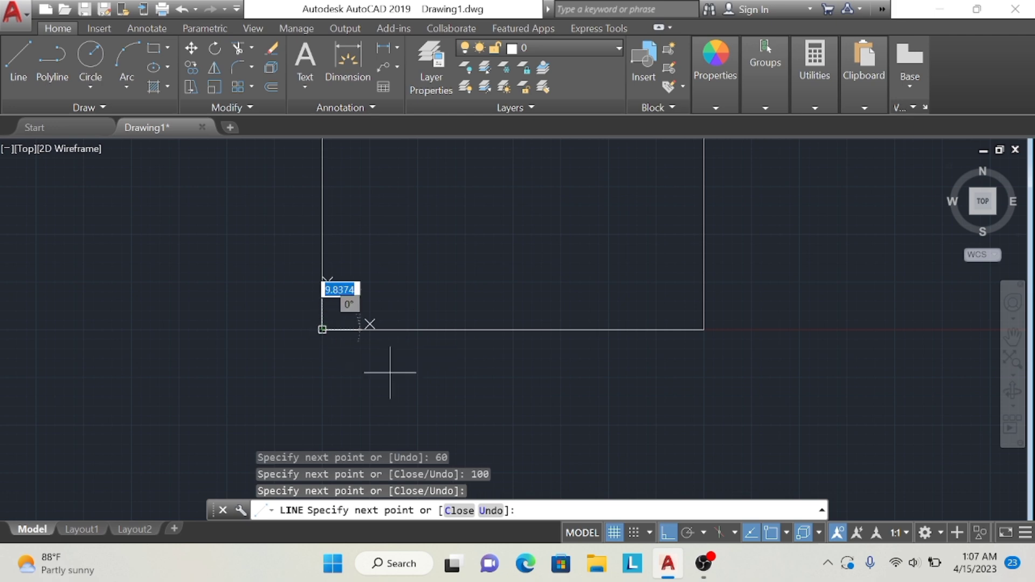
{"action": "key", "text": "Escape"}
{"action": "left_click", "coordinate": [979, 210]}
{"action": "type", "text": "obsite"}
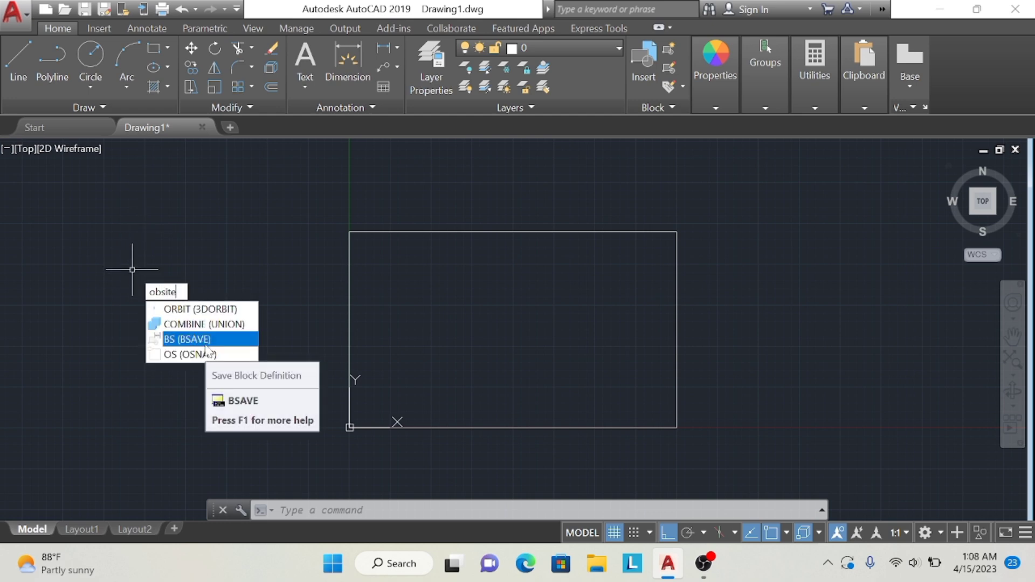
Correct the mistyped command and start the OFFSET tool
{"action": "key", "text": "BackSpace"}
{"action": "key", "text": "BackSpace"}
{"action": "key", "text": "BackSpace"}
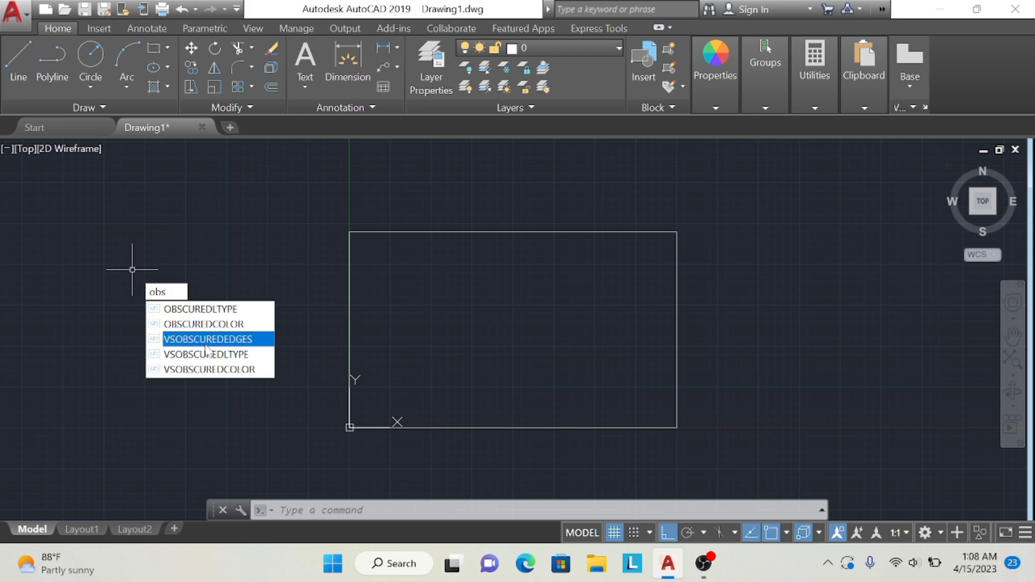
{"action": "key", "text": "BackSpace"}
{"action": "key", "text": "BackSpace"}
{"action": "left_click", "coordinate": [237, 308]}
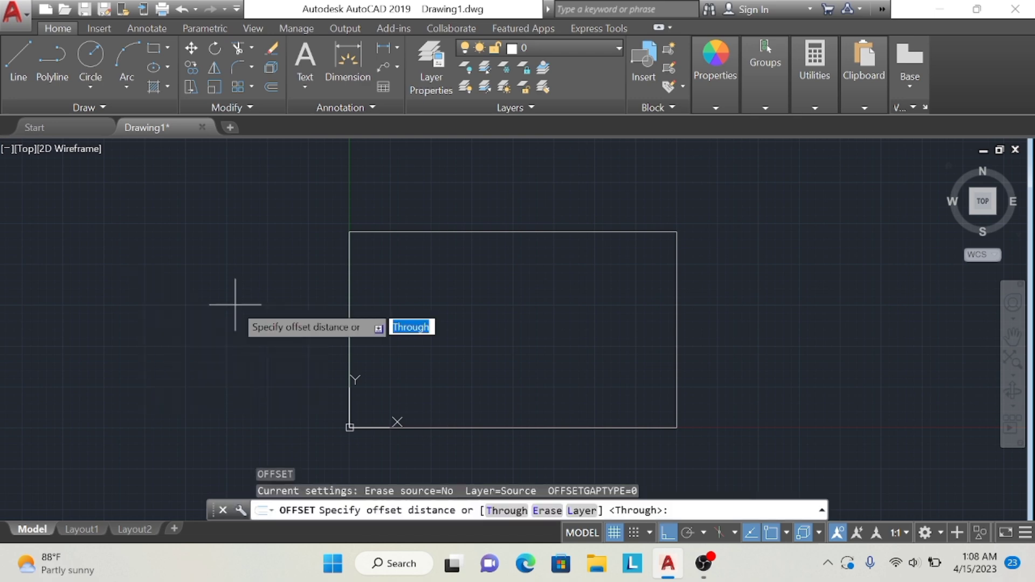
{"action": "left_click", "coordinate": [350, 329]}
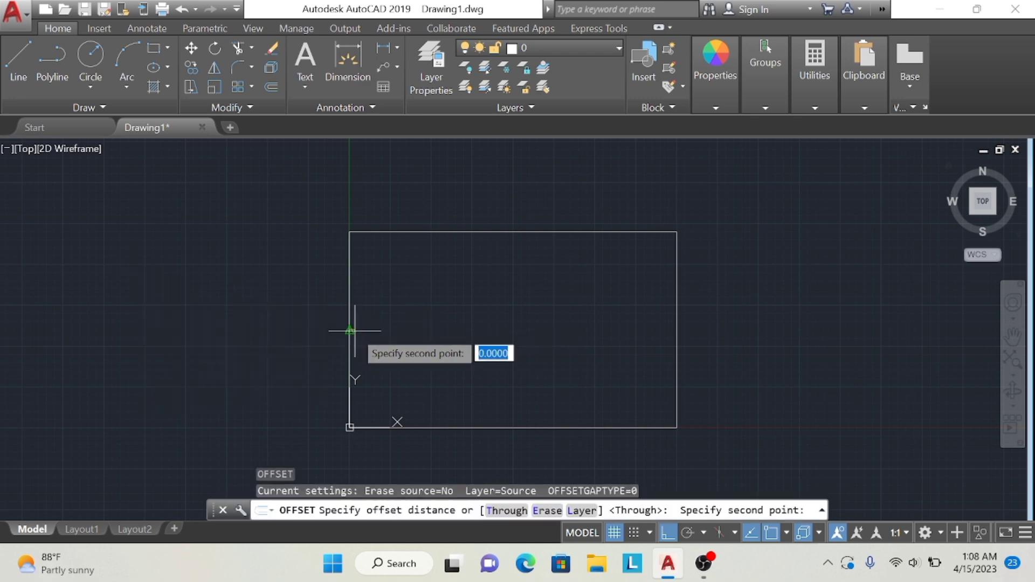
{"action": "key", "text": "Return"}
{"action": "left_click", "coordinate": [359, 333]}
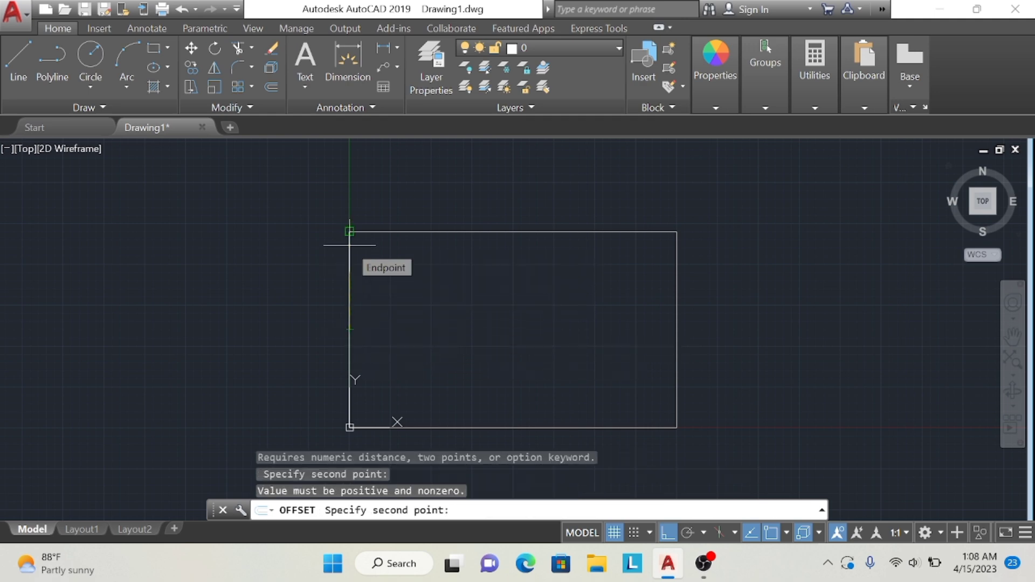
Offset the rectangle's left and right edges 5 units inward
{"action": "left_click", "coordinate": [358, 333]}
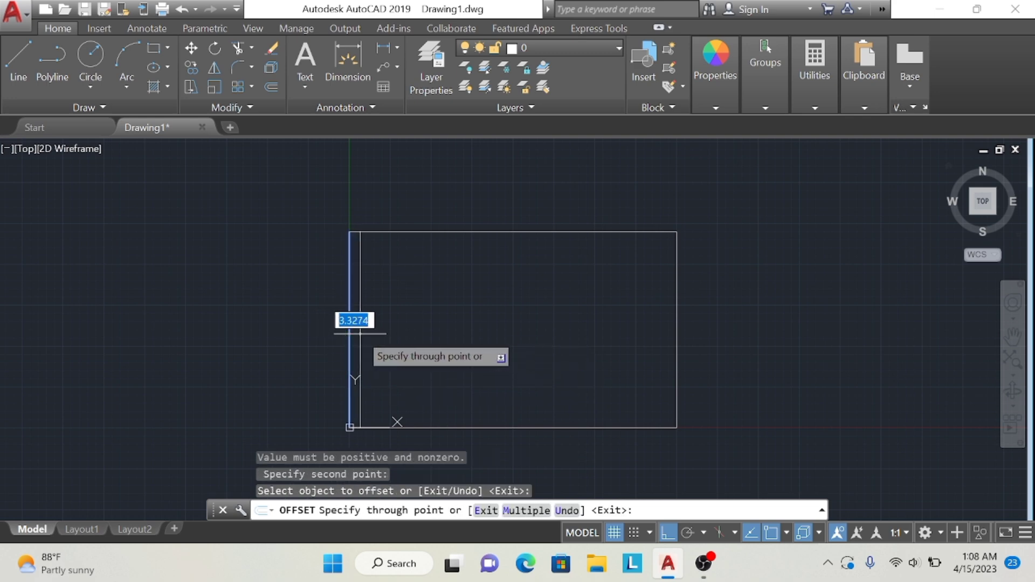
{"action": "type", "text": "5"}
{"action": "key", "text": "Return"}
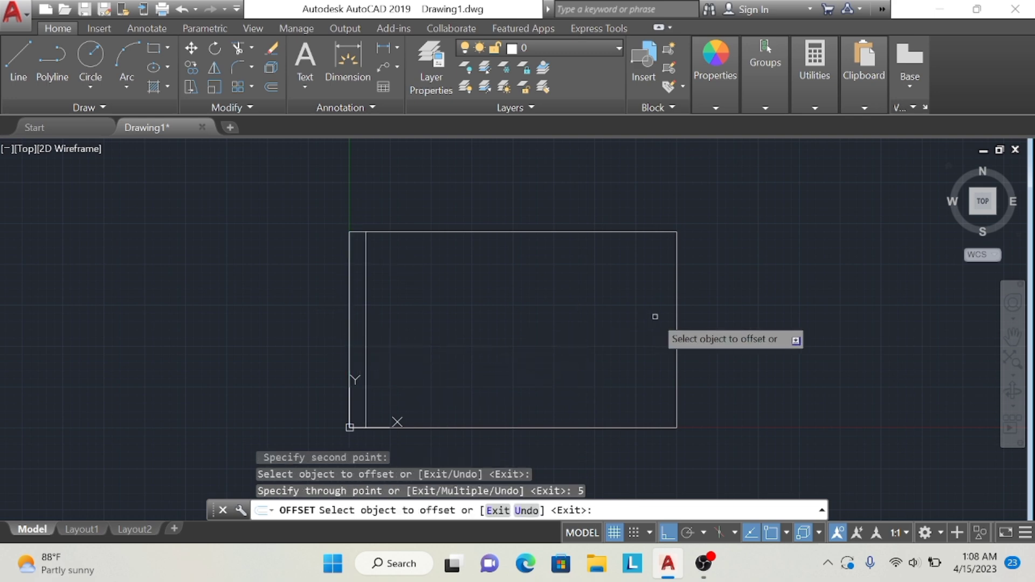
{"action": "left_click", "coordinate": [678, 322]}
{"action": "type", "text": "5"}
{"action": "key", "text": "Return"}
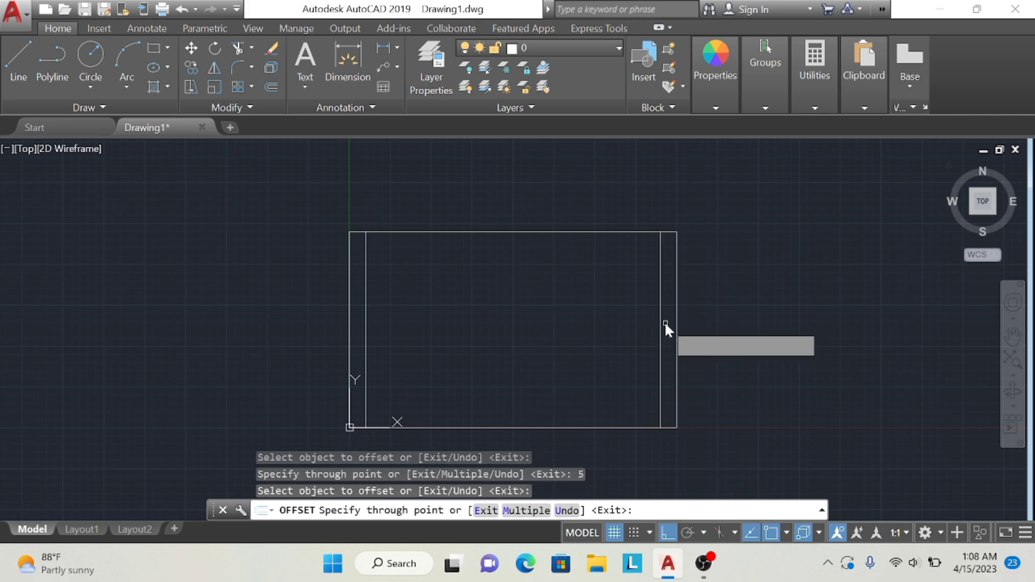
{"action": "key", "text": "Escape"}
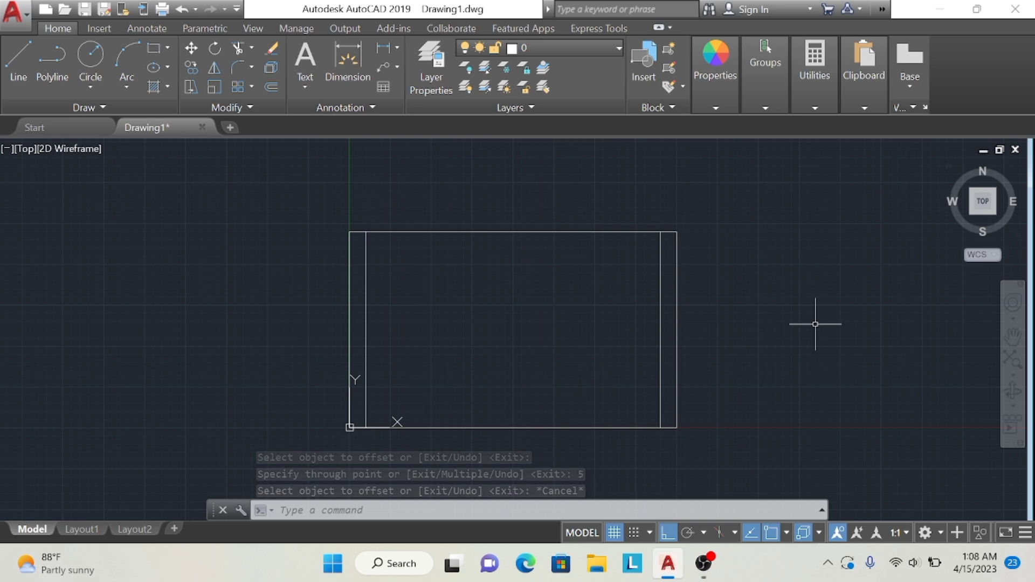
{"action": "left_click", "coordinate": [19, 60]}
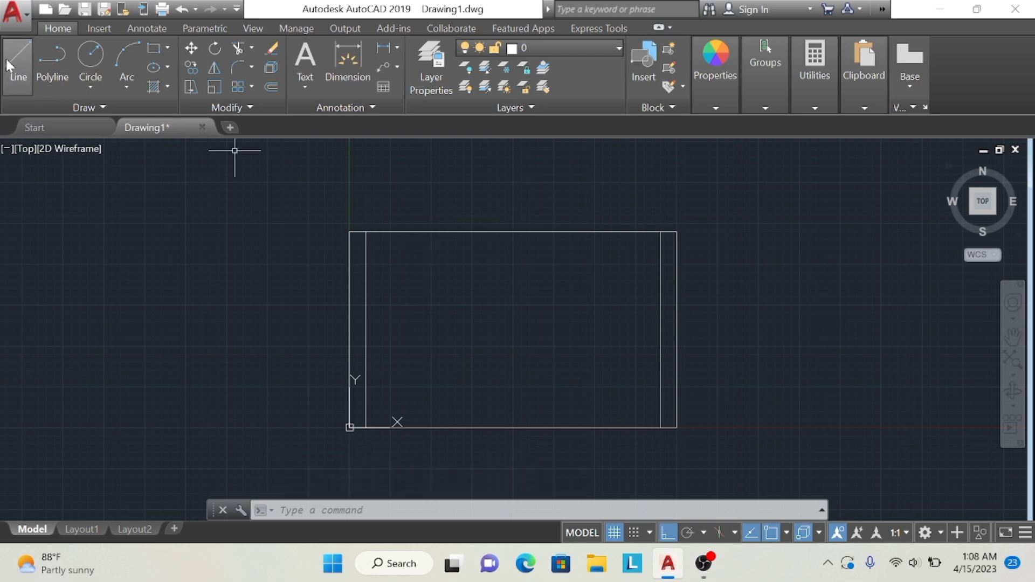
Draw a 22-unit vertical line up from the top edge's midpoint
{"action": "left_click", "coordinate": [513, 232]}
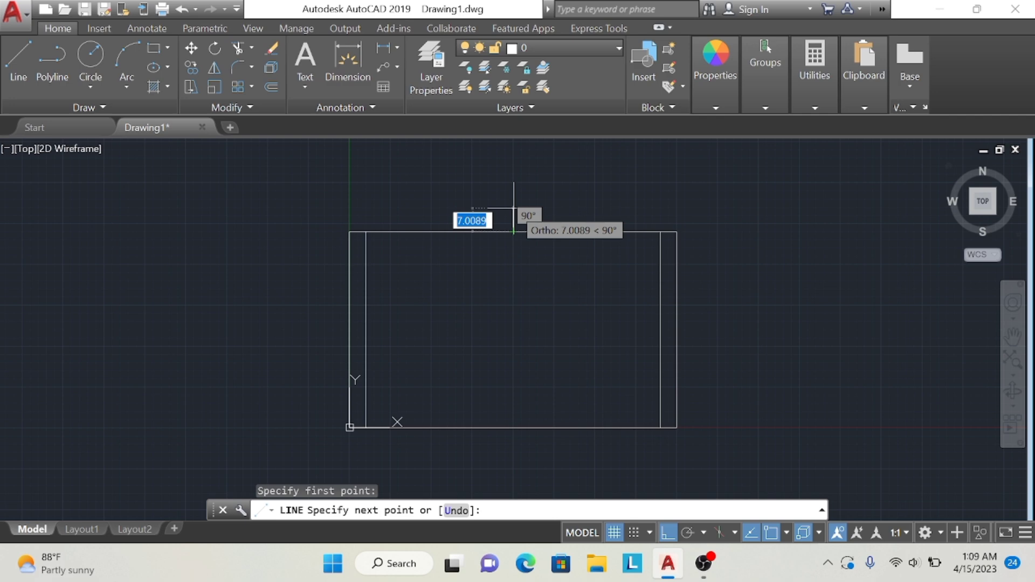
{"action": "type", "text": "22"}
{"action": "key", "text": "Return"}
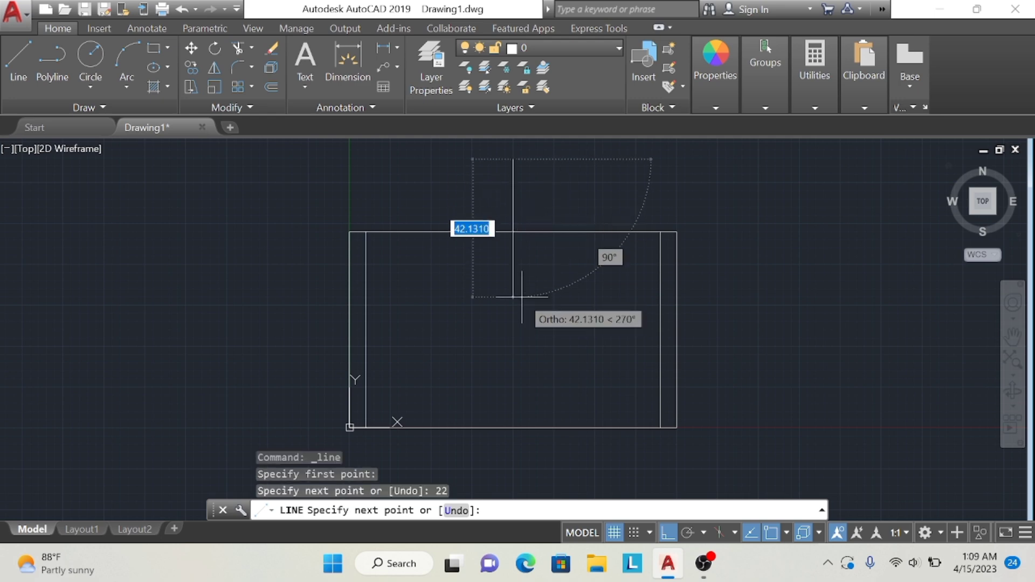
{"action": "key", "text": "Escape"}
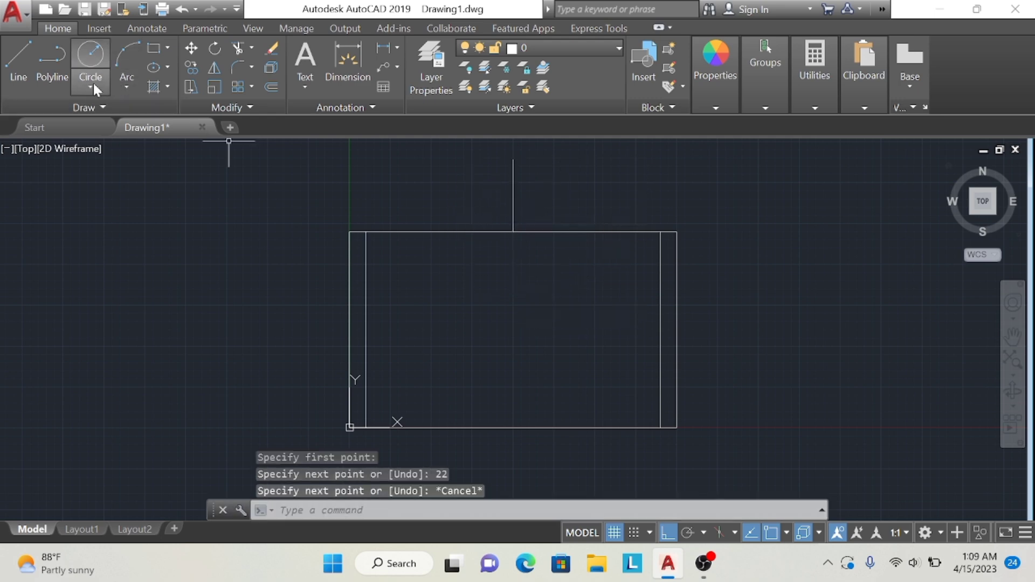
Draw a 60-diameter circle centred on the vertical line's top end
{"action": "left_click", "coordinate": [95, 88]}
{"action": "left_click", "coordinate": [109, 142]}
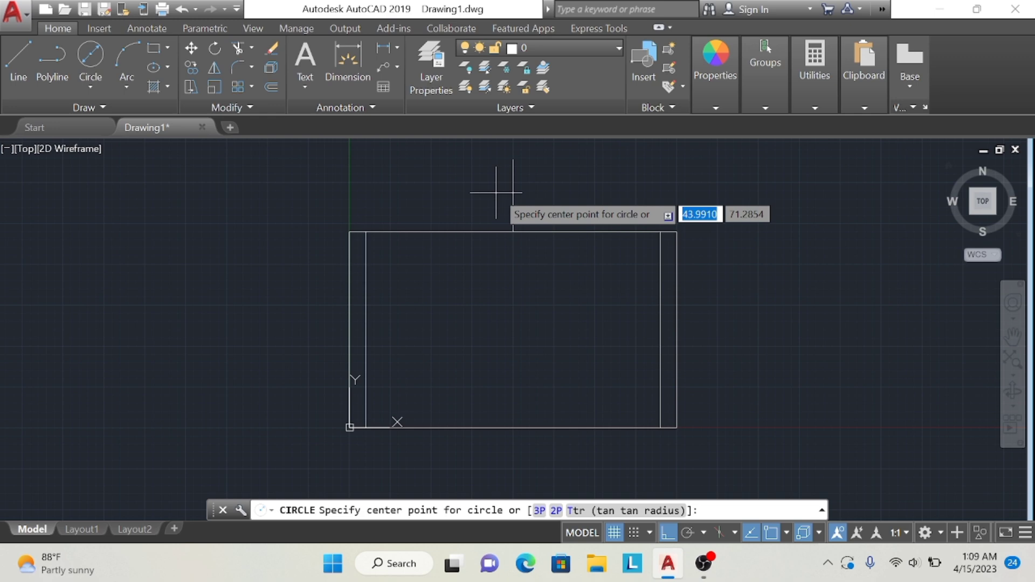
{"action": "left_click", "coordinate": [513, 159]}
{"action": "type", "text": "60"}
{"action": "key", "text": "Return"}
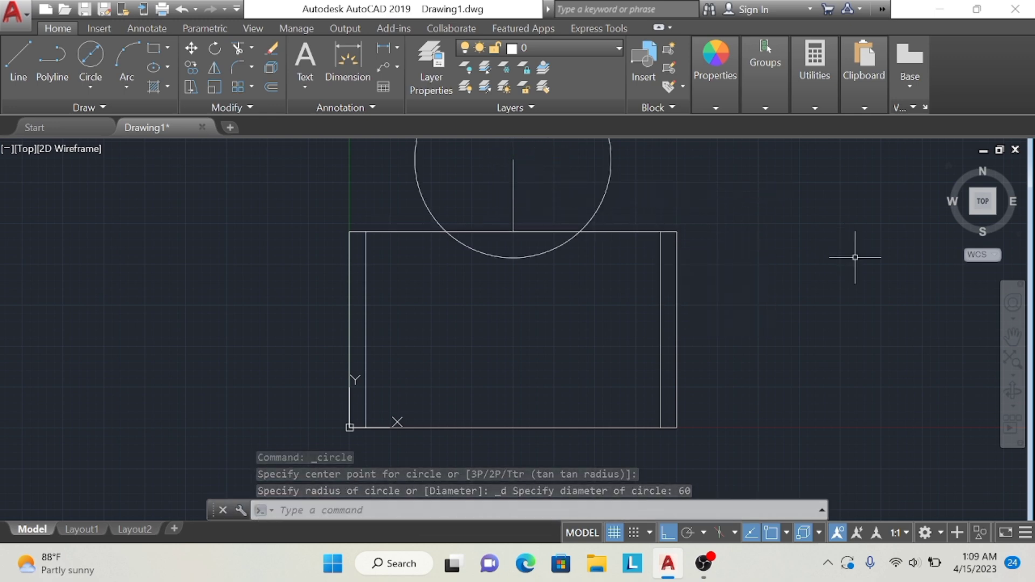
{"action": "left_click", "coordinate": [989, 207]}
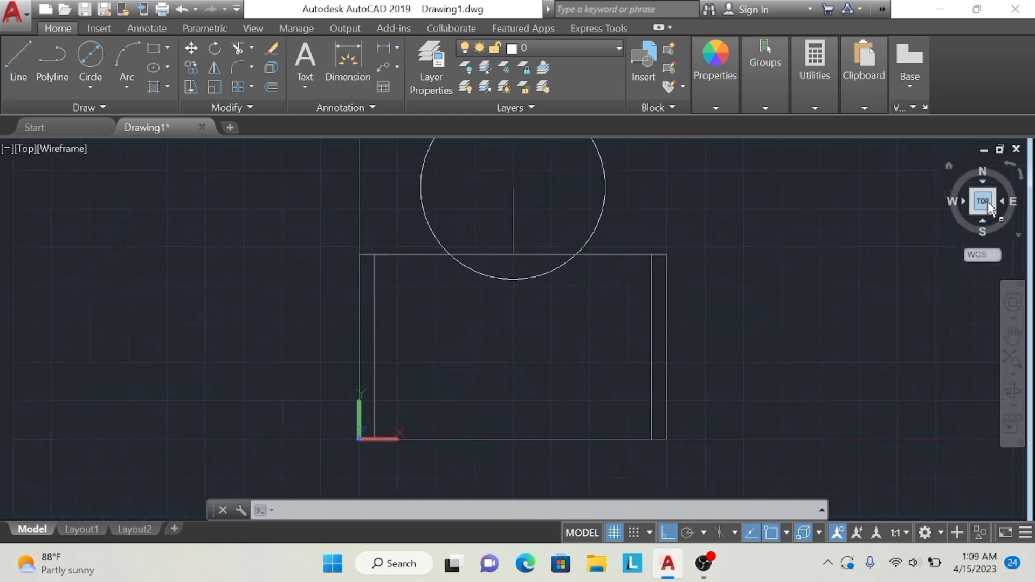
Trim the circle's upper part and the top edge inside it to form an arc notch
{"action": "left_click", "coordinate": [237, 49]}
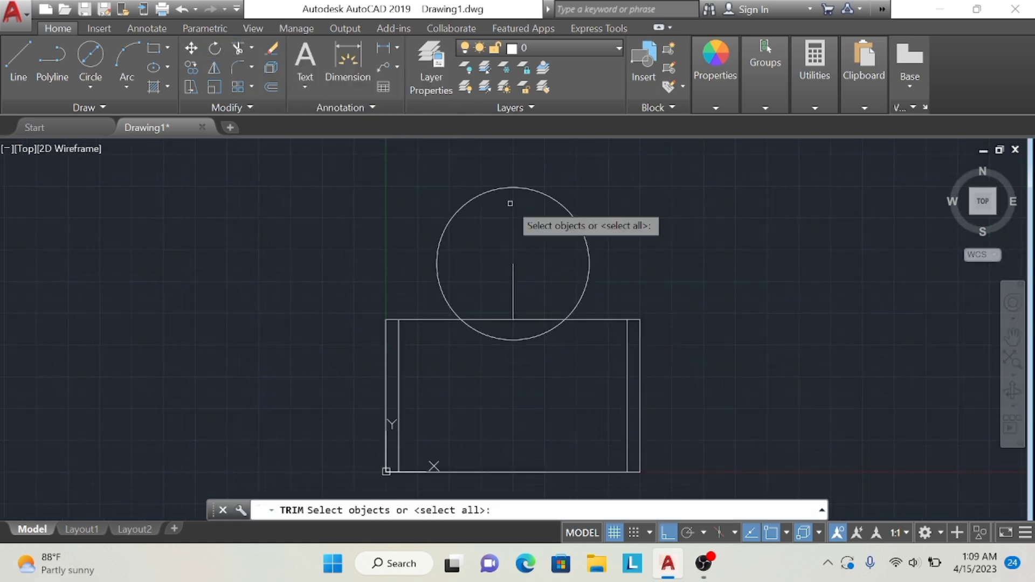
{"action": "key", "text": "Return"}
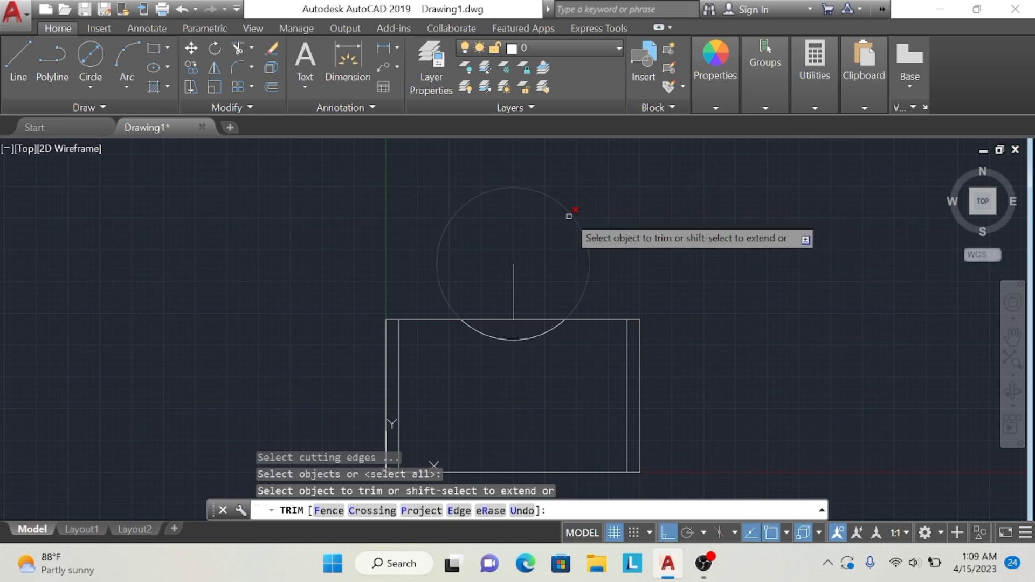
{"action": "left_click", "coordinate": [574, 213]}
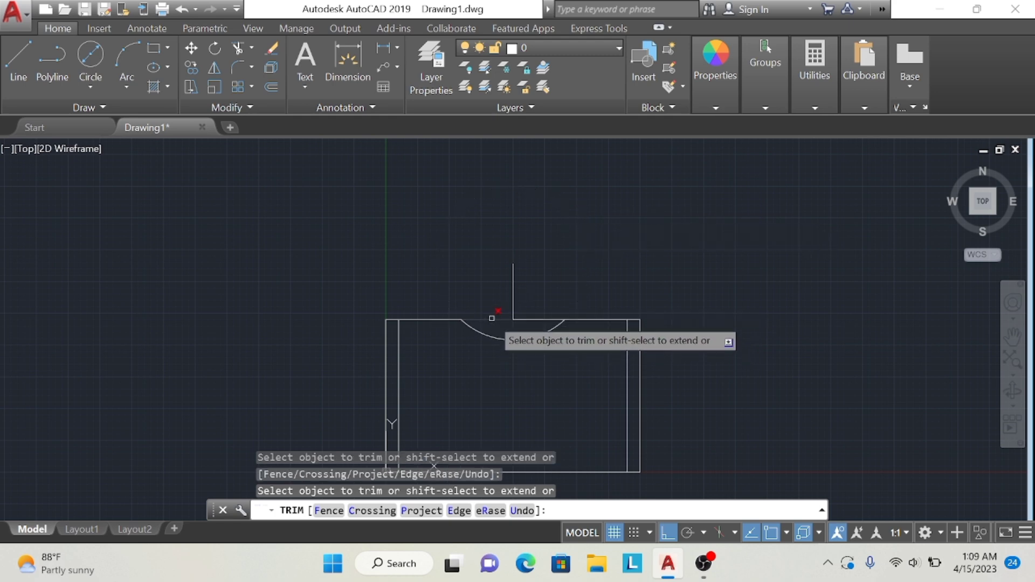
{"action": "left_click", "coordinate": [490, 320]}
{"action": "left_click", "coordinate": [538, 322]}
{"action": "key", "text": "Return"}
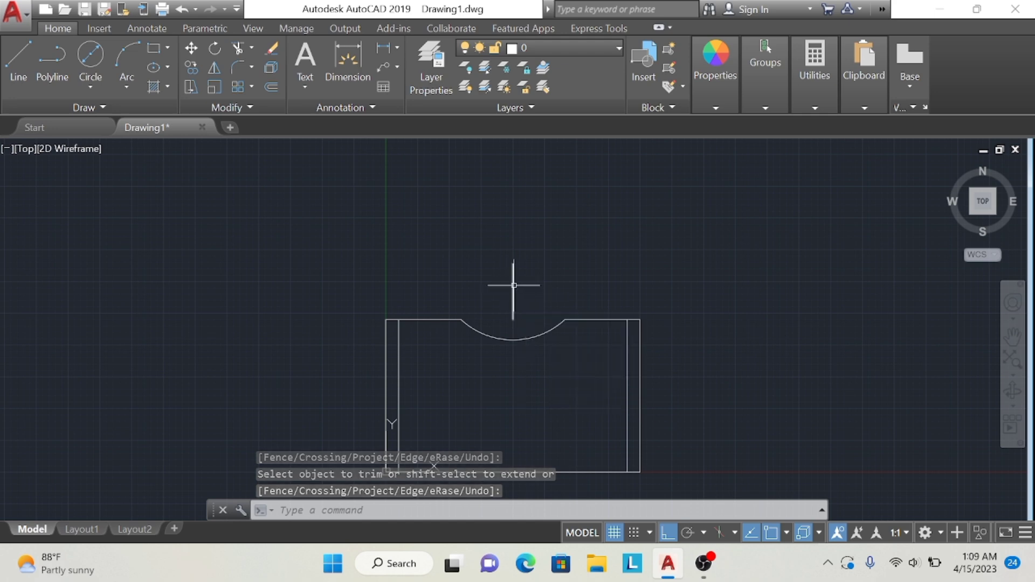
Erase the short vertical line above the arc
{"action": "left_click", "coordinate": [271, 48]}
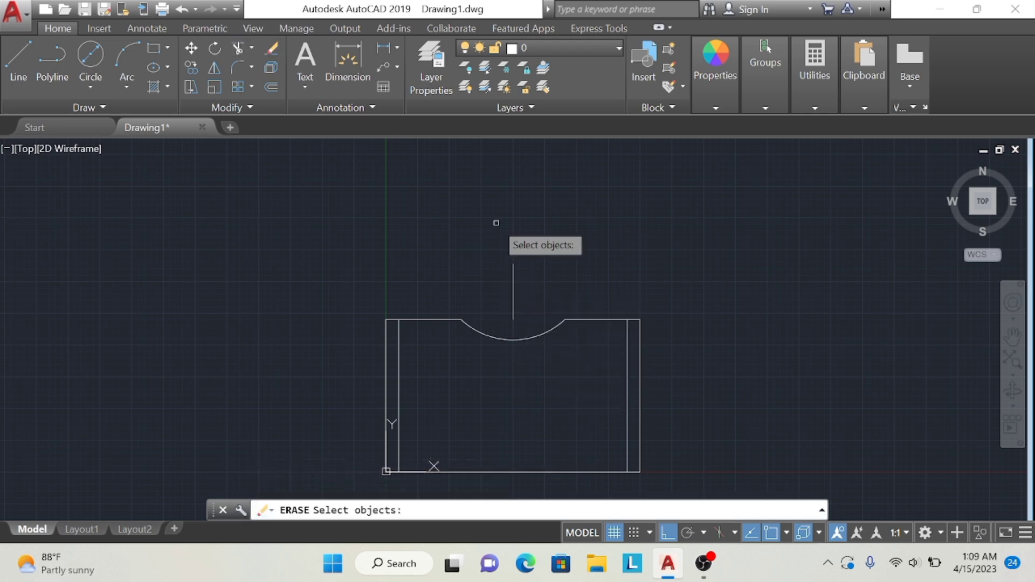
{"action": "left_click", "coordinate": [512, 290]}
{"action": "key", "text": "Return"}
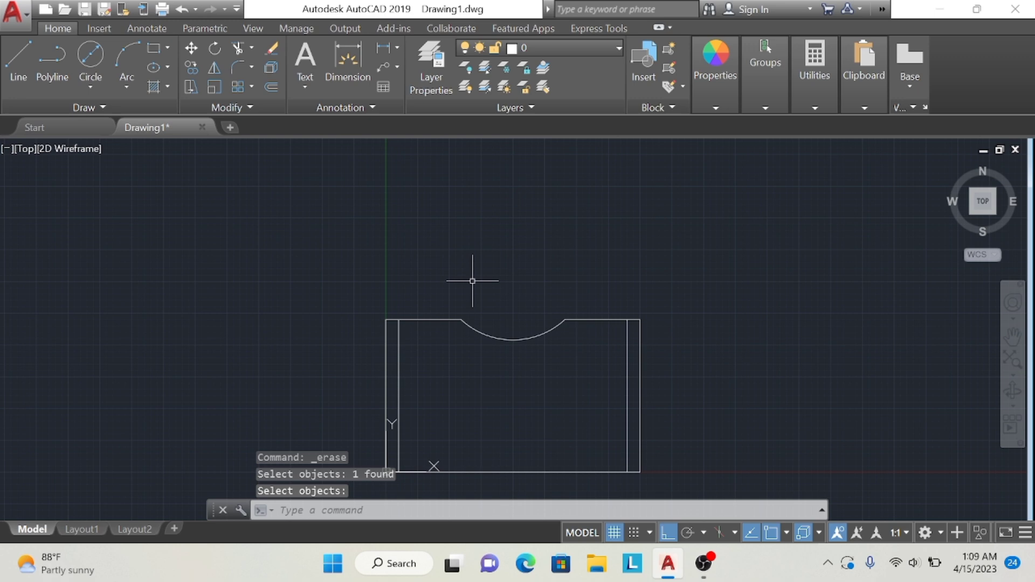
{"action": "left_click", "coordinate": [218, 66]}
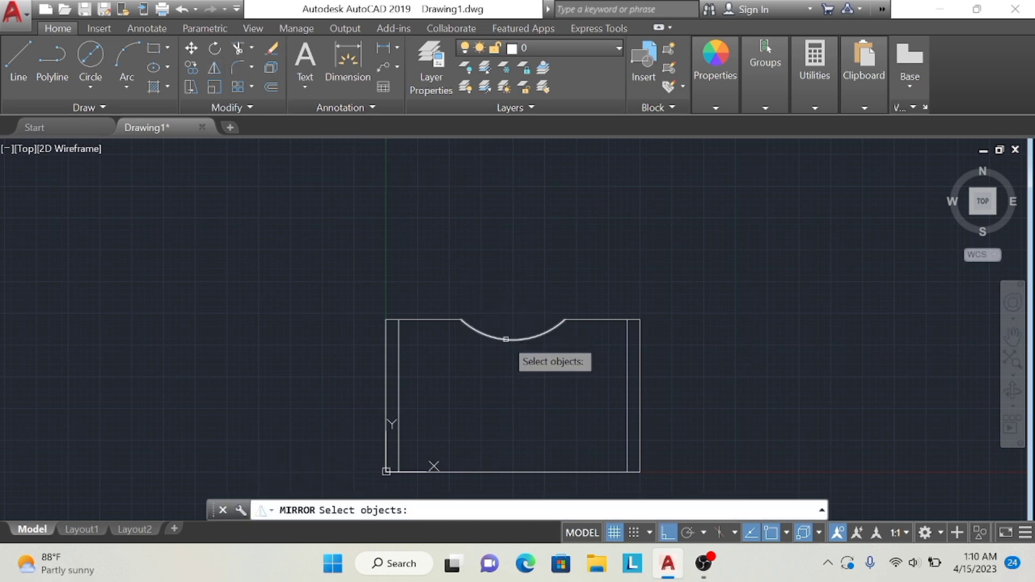
Mirror the top arc about a horizontal axis through the left edge's midpoint, keeping the original
{"action": "left_click", "coordinate": [506, 339]}
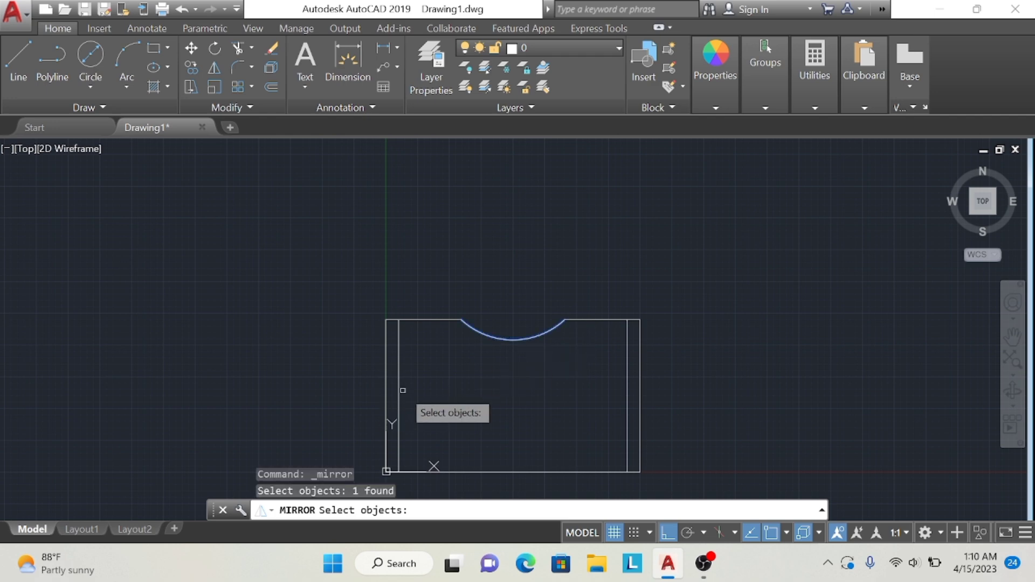
{"action": "key", "text": "Return"}
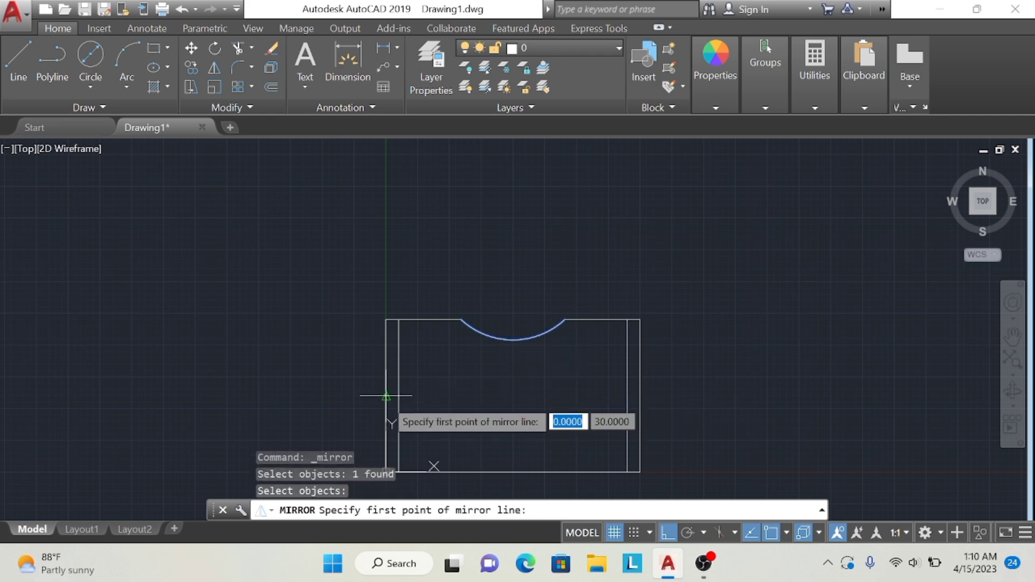
{"action": "left_click", "coordinate": [386, 396]}
{"action": "left_click", "coordinate": [475, 468]}
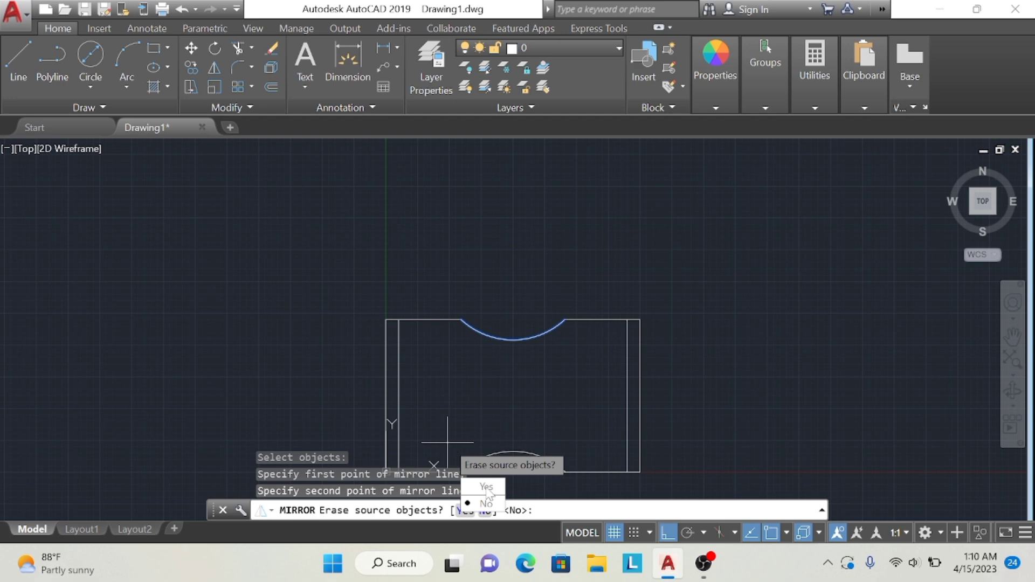
{"action": "left_click", "coordinate": [485, 505]}
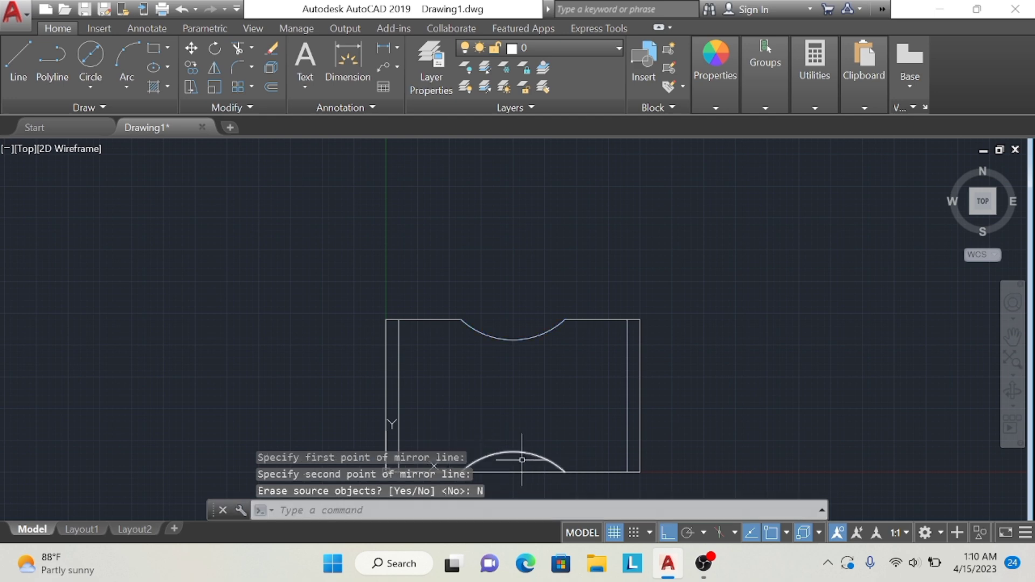
Trim the bottom edge inside the lower arc and fit the plate in view
{"action": "left_click", "coordinate": [240, 46]}
{"action": "key", "text": "Return"}
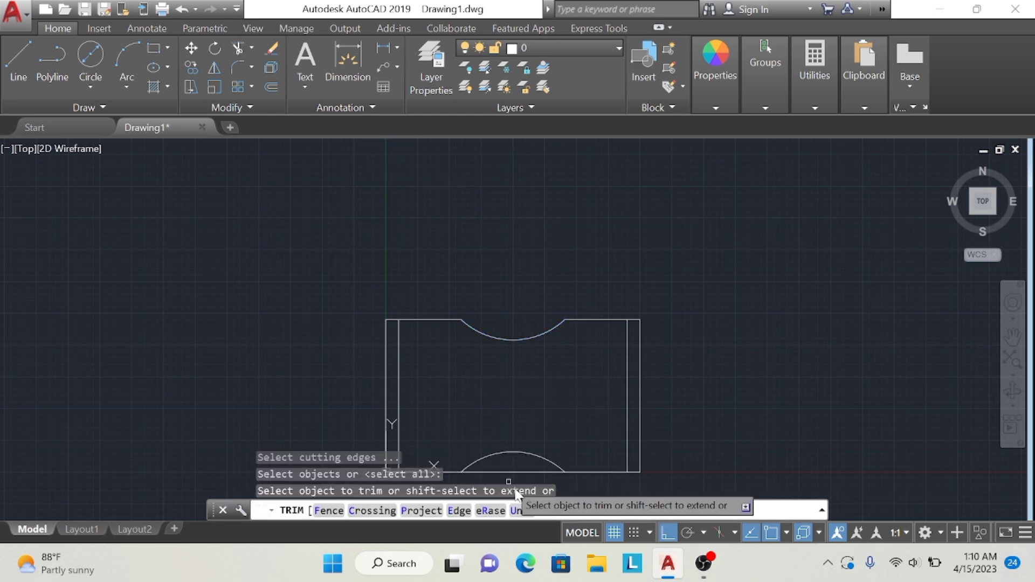
{"action": "left_click", "coordinate": [508, 472]}
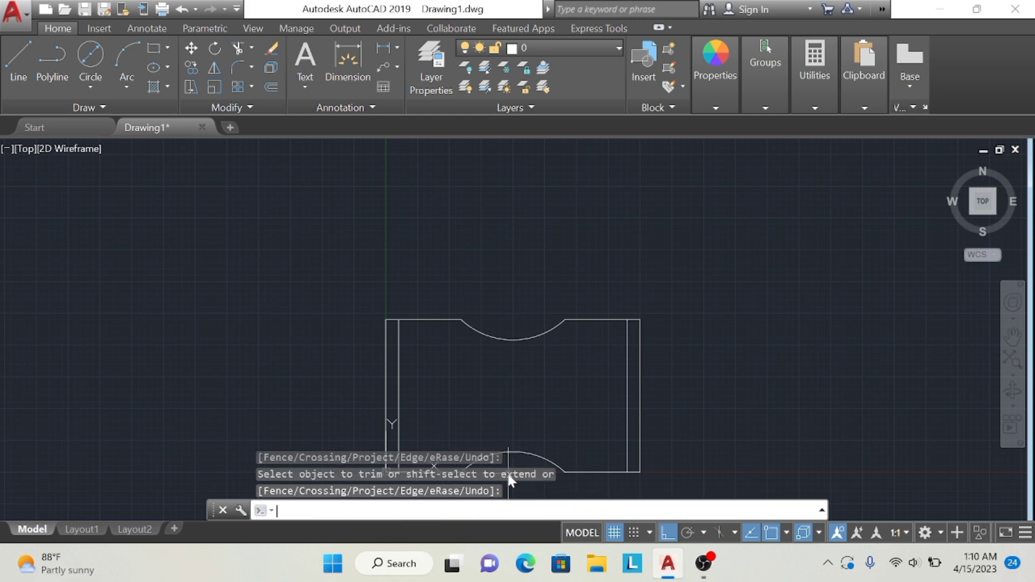
{"action": "key", "text": "Return"}
{"action": "left_click", "coordinate": [981, 201]}
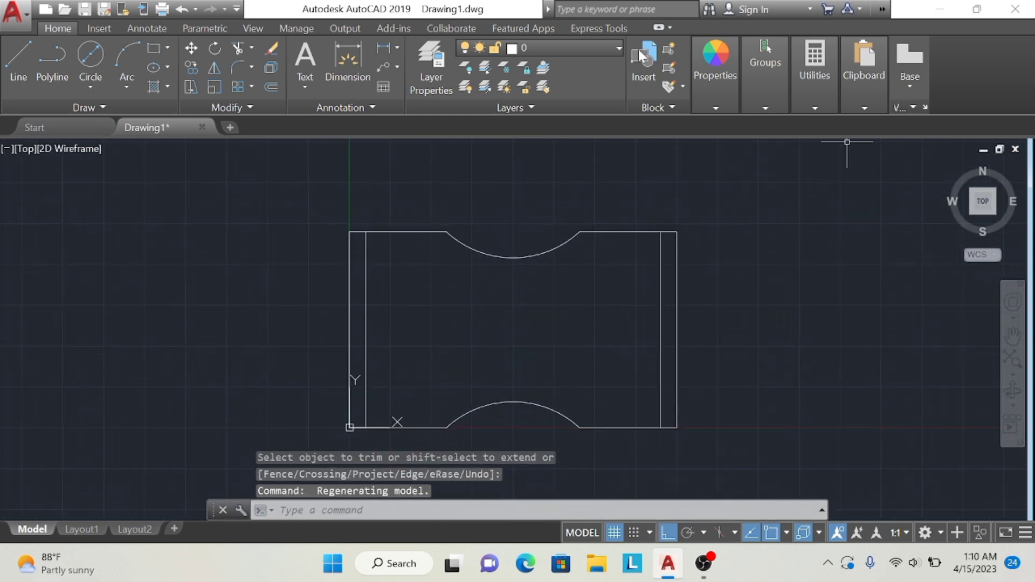
{"action": "left_click", "coordinate": [30, 65]}
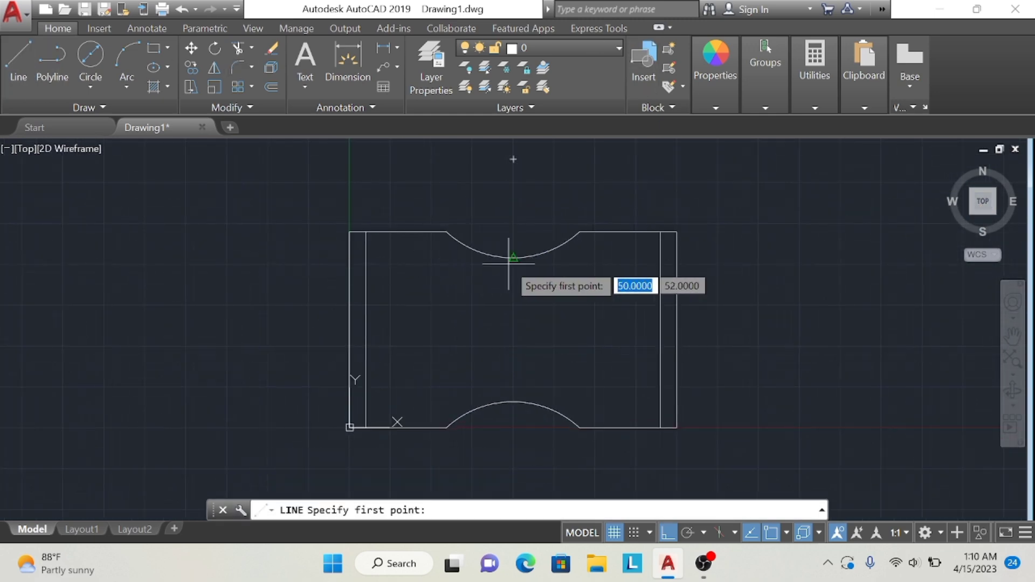
Draw a guide line 30 down from above the top notch's centre, then 20 and 15 left
{"action": "left_click", "coordinate": [513, 232]}
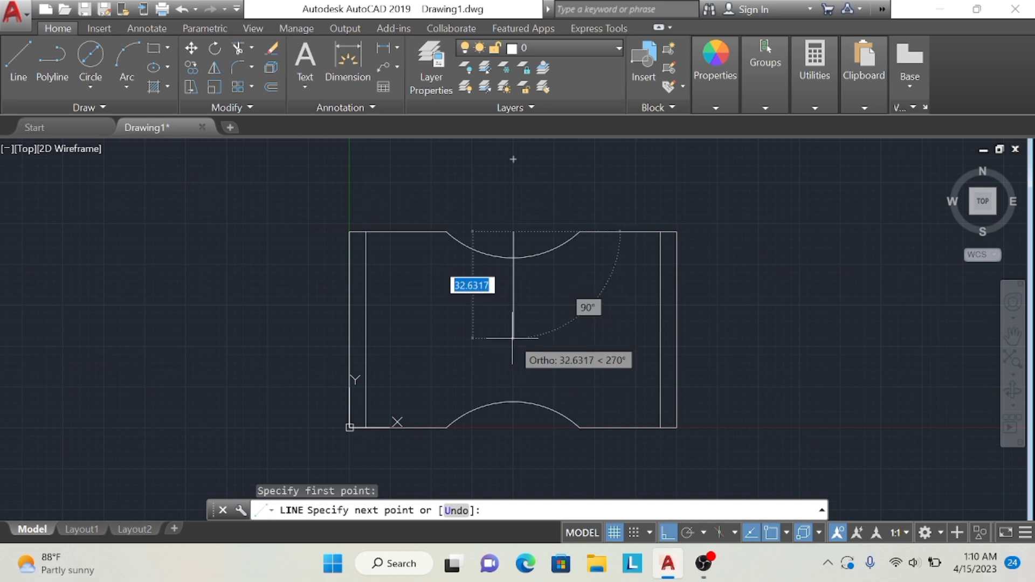
{"action": "type", "text": "30"}
{"action": "key", "text": "Return"}
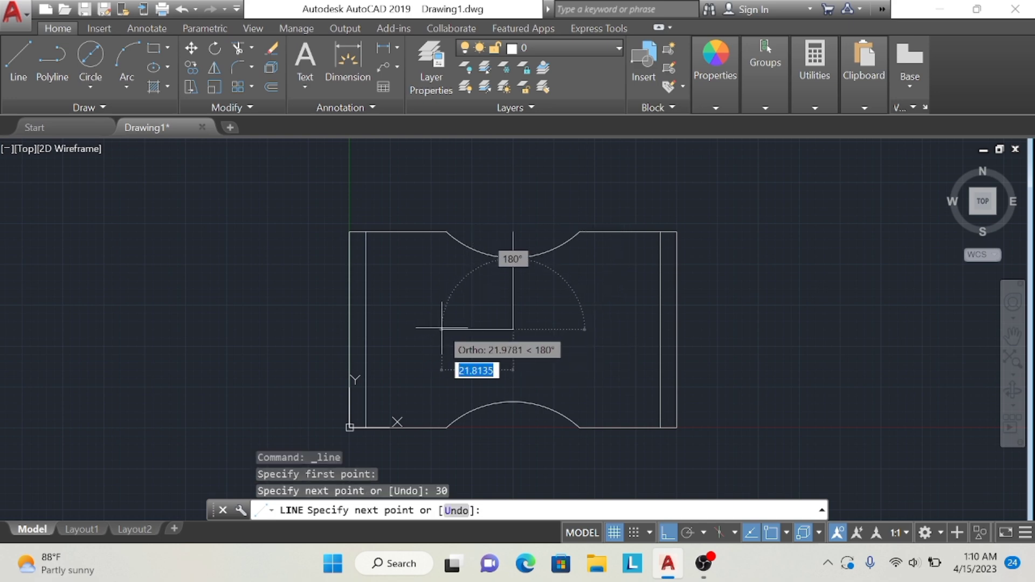
{"action": "type", "text": "20"}
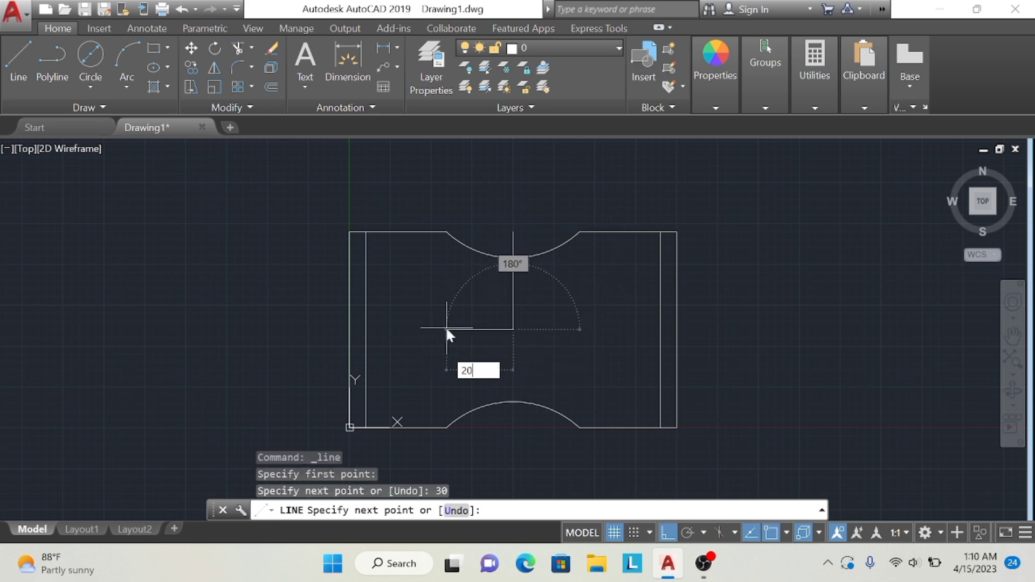
{"action": "key", "text": "Return"}
{"action": "type", "text": "15"}
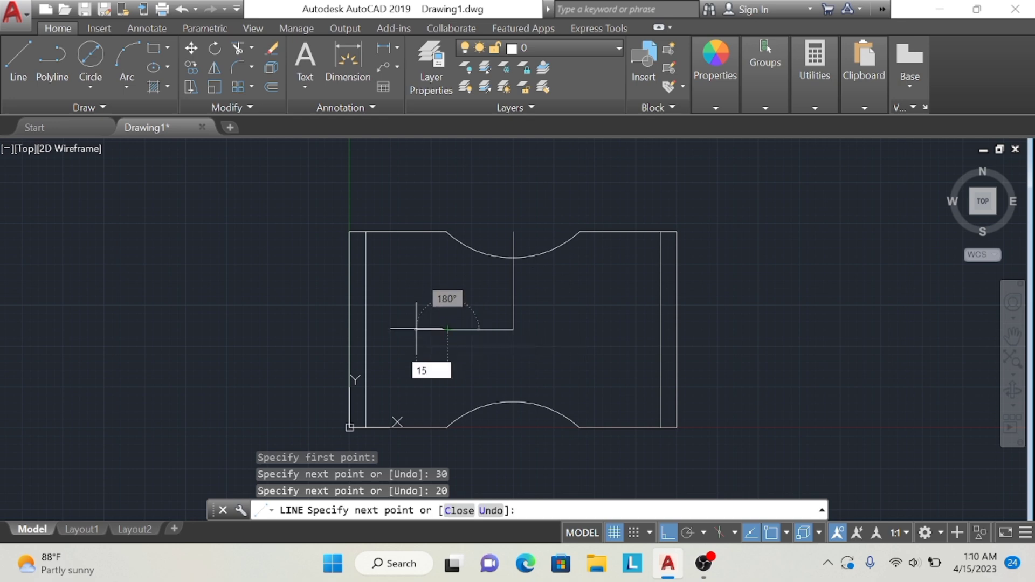
{"action": "key", "text": "Return"}
{"action": "key", "text": "Escape"}
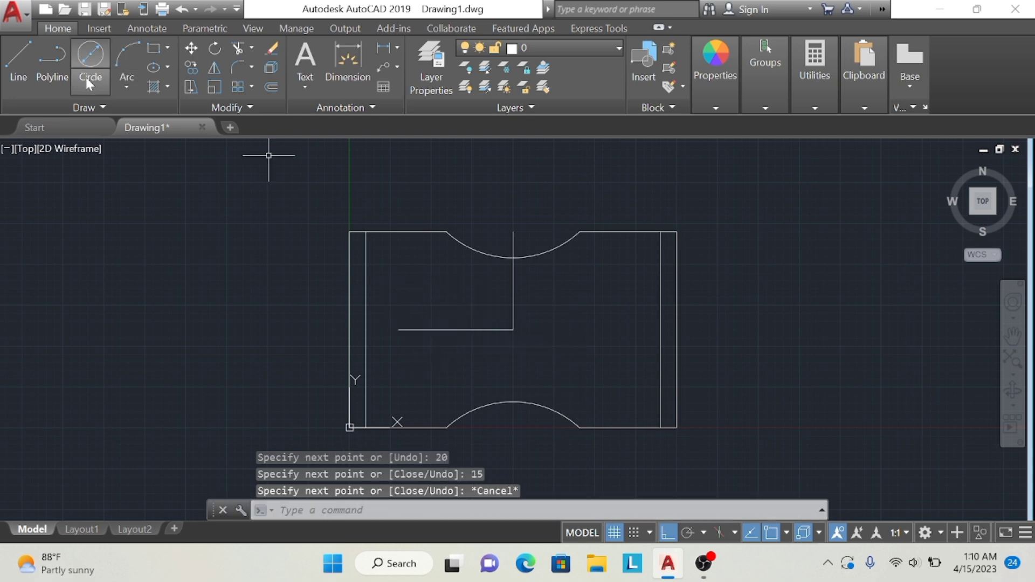
{"action": "left_click", "coordinate": [89, 84]}
Try placing a 10-diameter circle on the horizontal line, then undo and abandon the misplaced attempts
{"action": "left_click", "coordinate": [128, 135]}
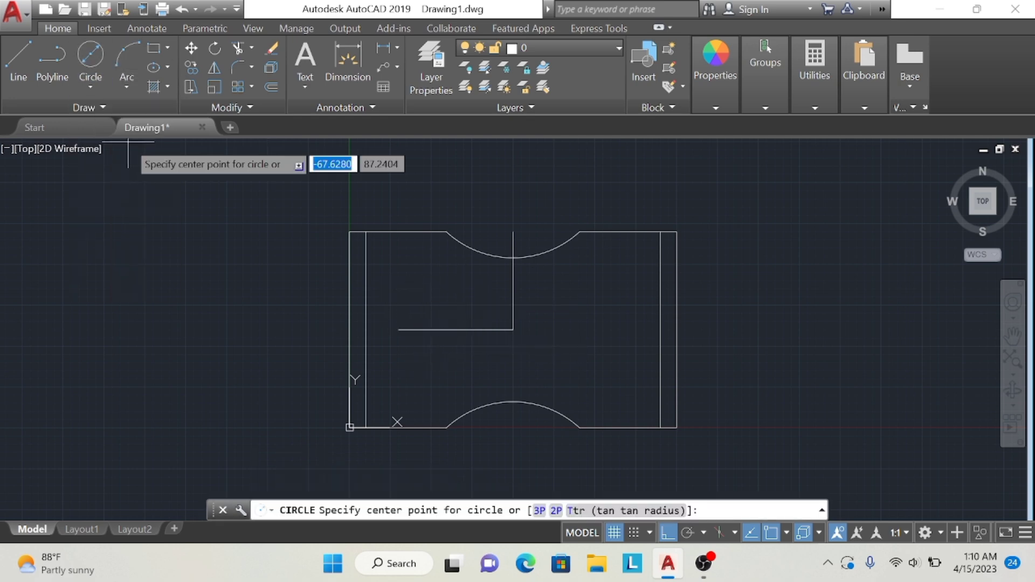
{"action": "left_click", "coordinate": [435, 331]}
{"action": "type", "text": "0"}
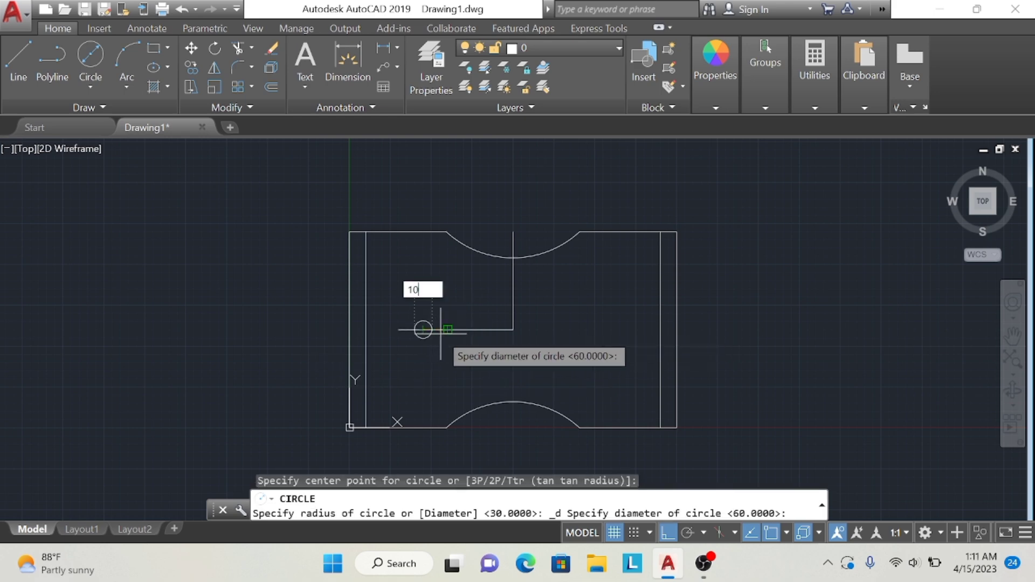
{"action": "key", "text": "Return"}
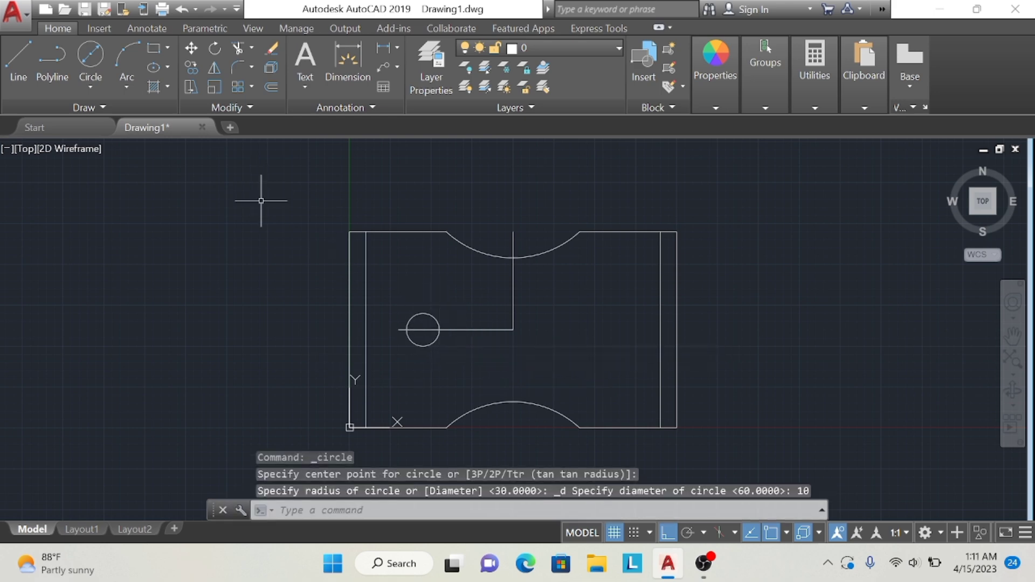
{"action": "left_click", "coordinate": [182, 11]}
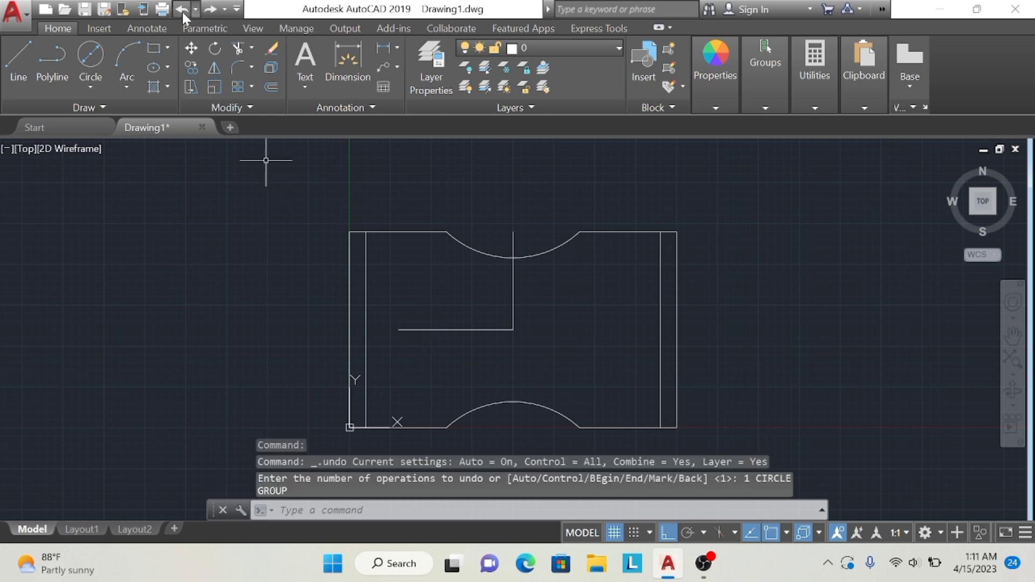
{"action": "left_click", "coordinate": [102, 64]}
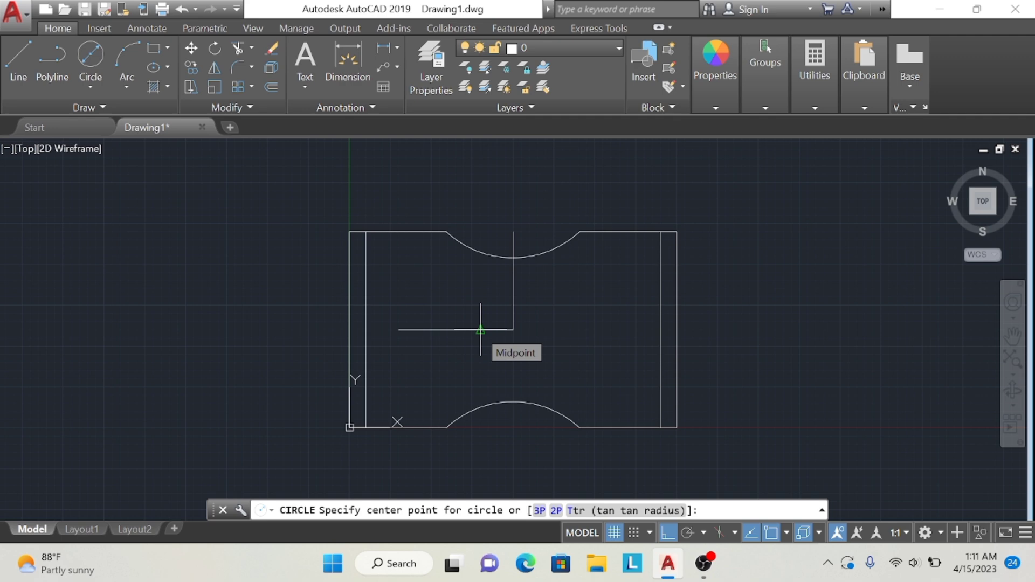
{"action": "left_click", "coordinate": [447, 329]}
{"action": "type", "text": "1"}
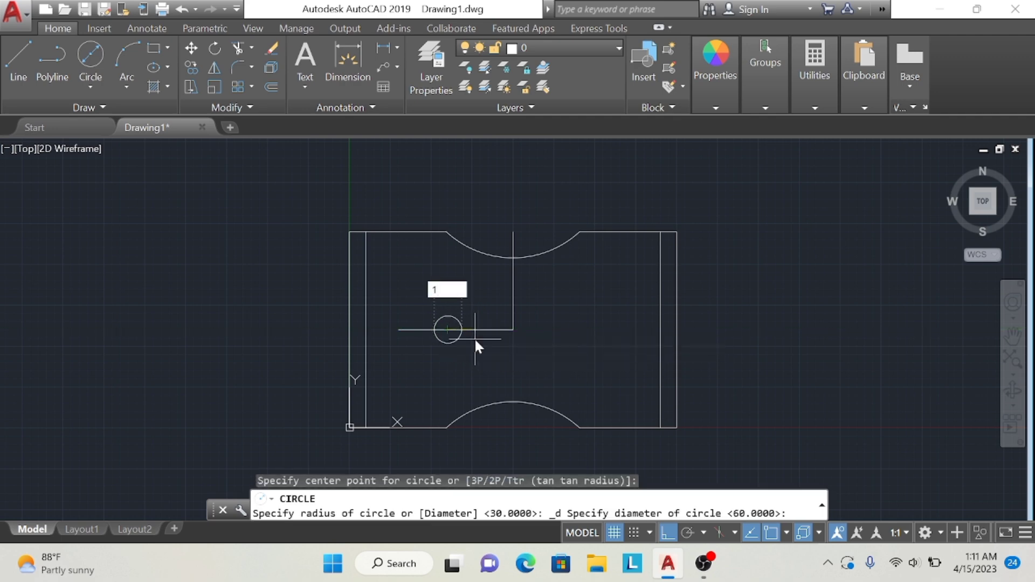
{"action": "key", "text": "Escape"}
{"action": "key", "text": "Escape"}
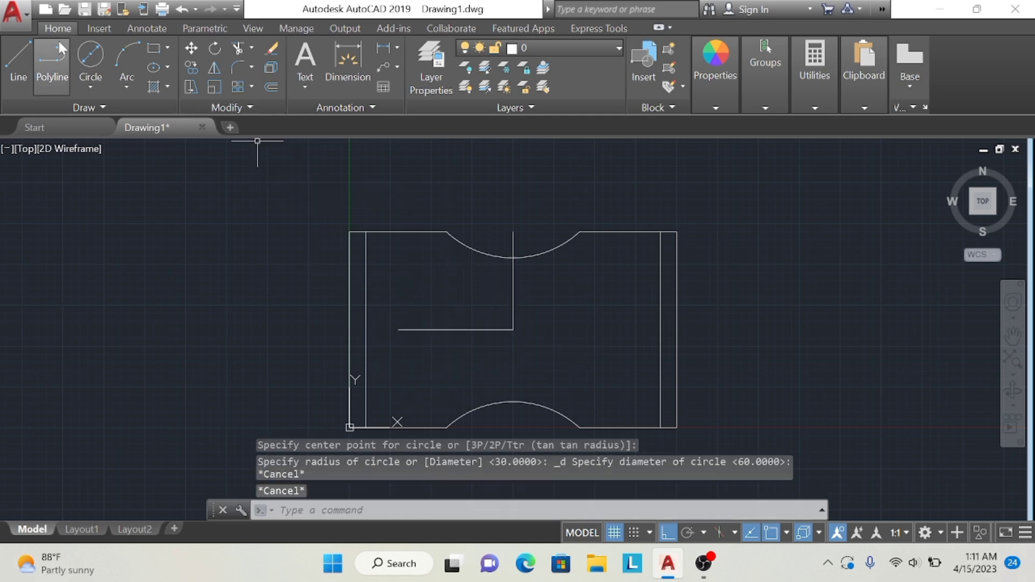
Draw 10-diameter circles at the line's left end and 15 units to its right
{"action": "left_click", "coordinate": [91, 57]}
{"action": "left_click", "coordinate": [398, 329]}
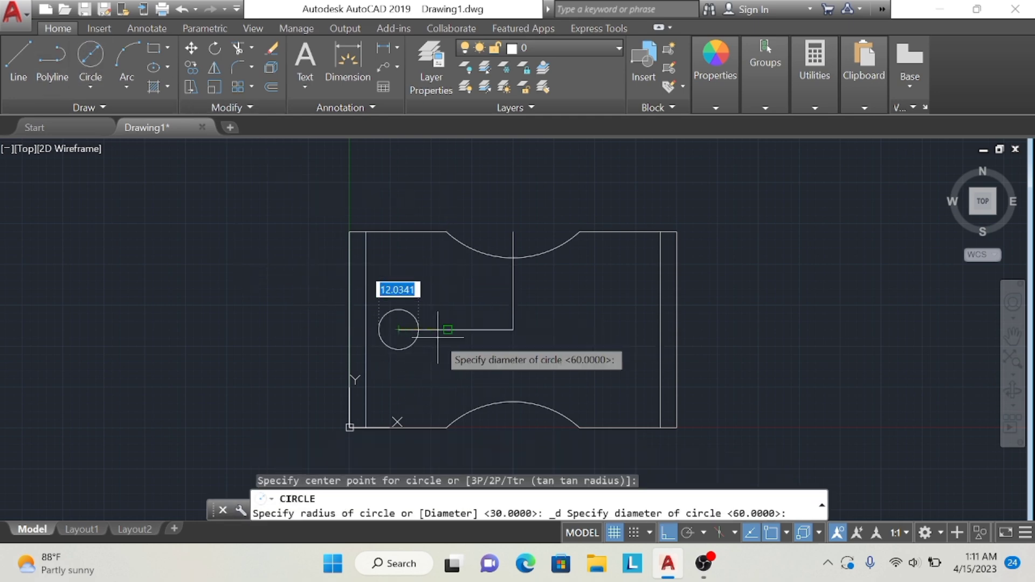
{"action": "type", "text": "10"}
{"action": "key", "text": "Return"}
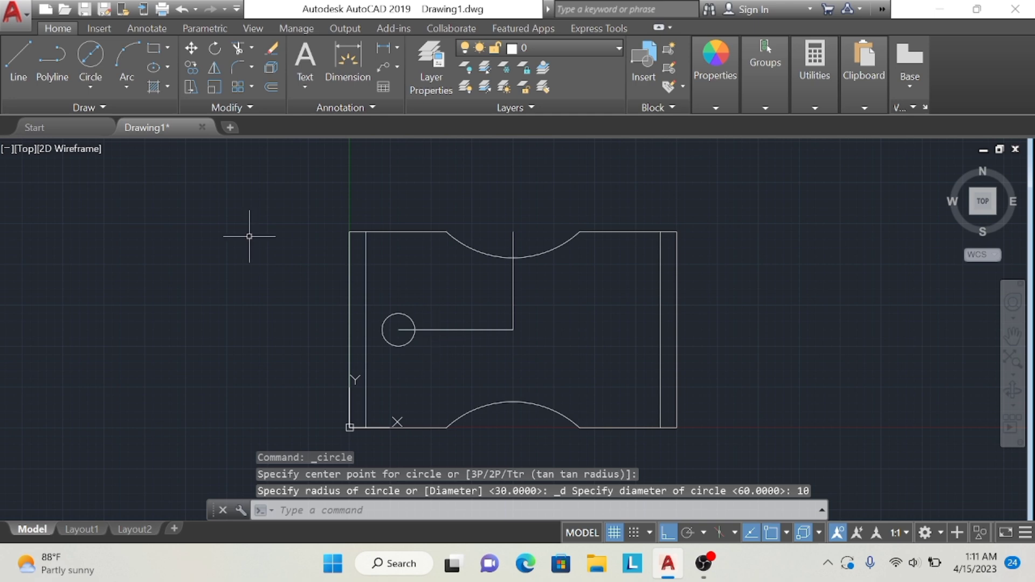
{"action": "left_click", "coordinate": [90, 55]}
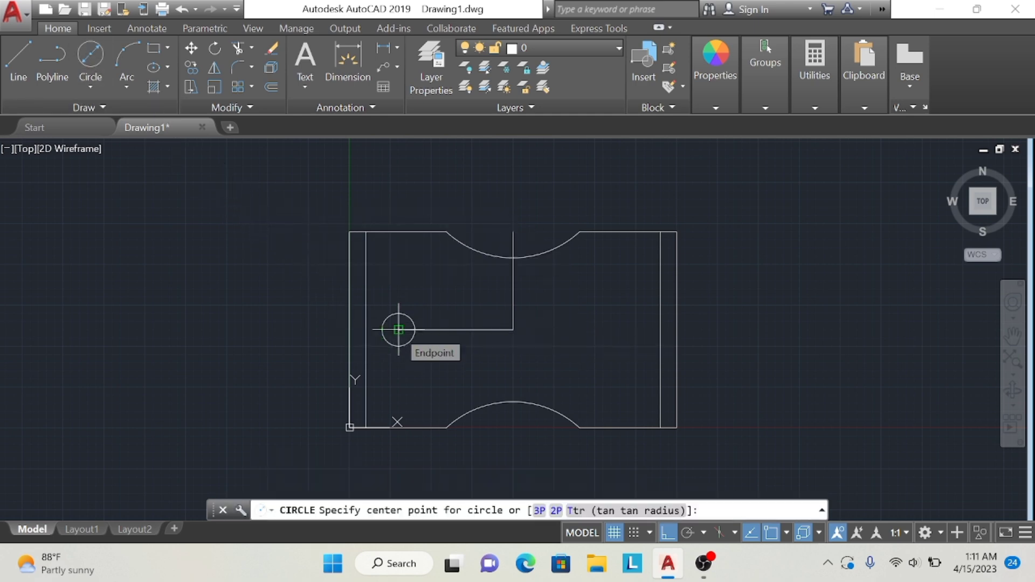
{"action": "type", "text": "15"}
{"action": "key", "text": "Return"}
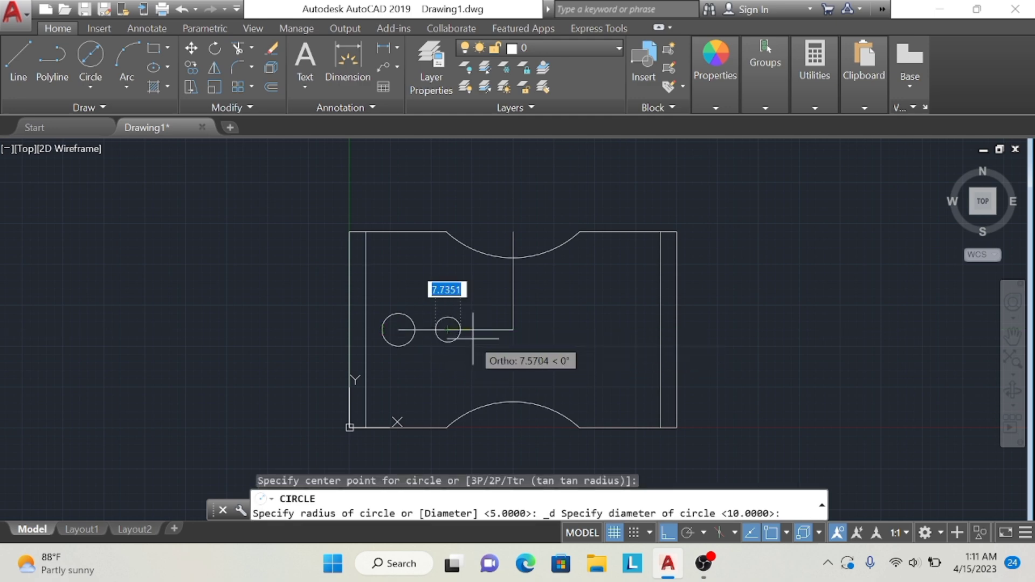
{"action": "type", "text": "10"}
{"action": "key", "text": "Return"}
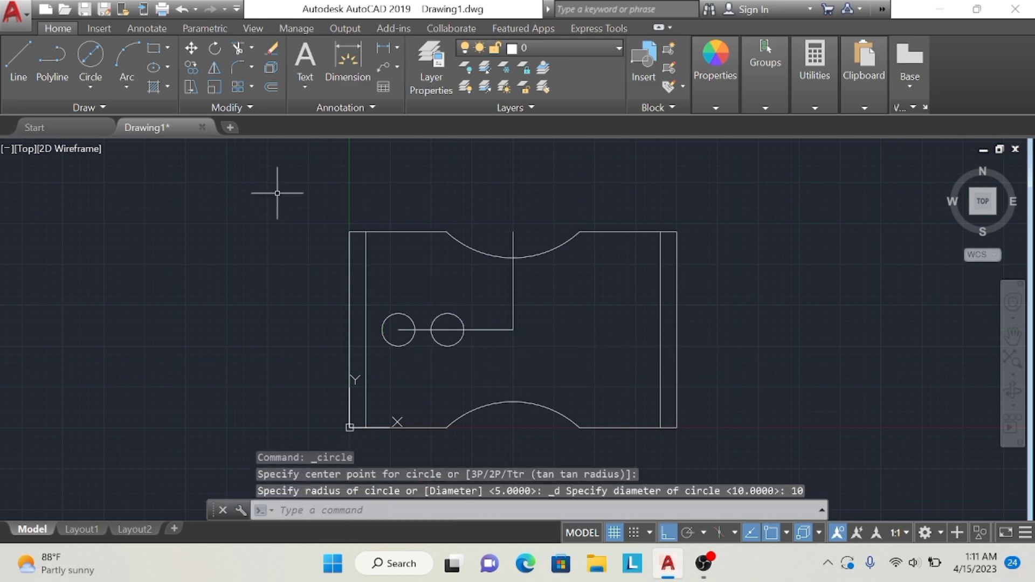
{"action": "left_click", "coordinate": [26, 62]}
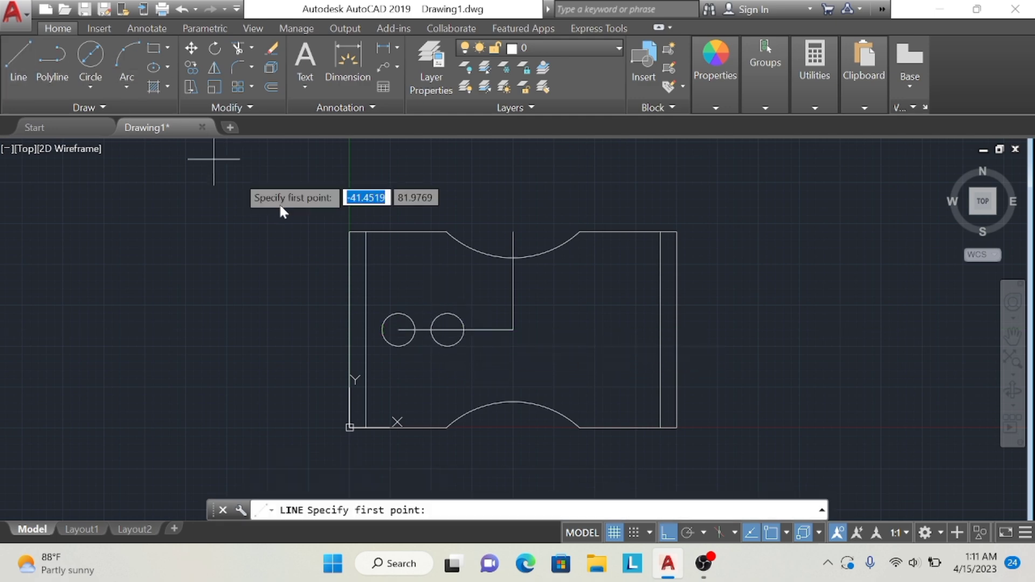
Connect the two circles with lines across their top and bottom quadrants
{"action": "left_click", "coordinate": [399, 312]}
{"action": "left_click", "coordinate": [447, 312]}
{"action": "key", "text": "Escape"}
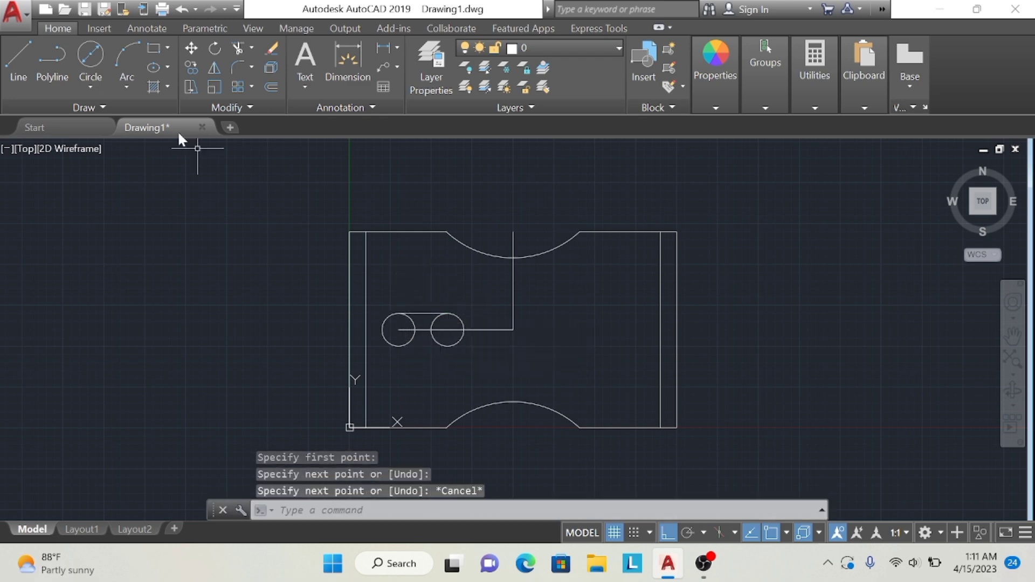
{"action": "left_click", "coordinate": [18, 54]}
{"action": "left_click", "coordinate": [398, 346]}
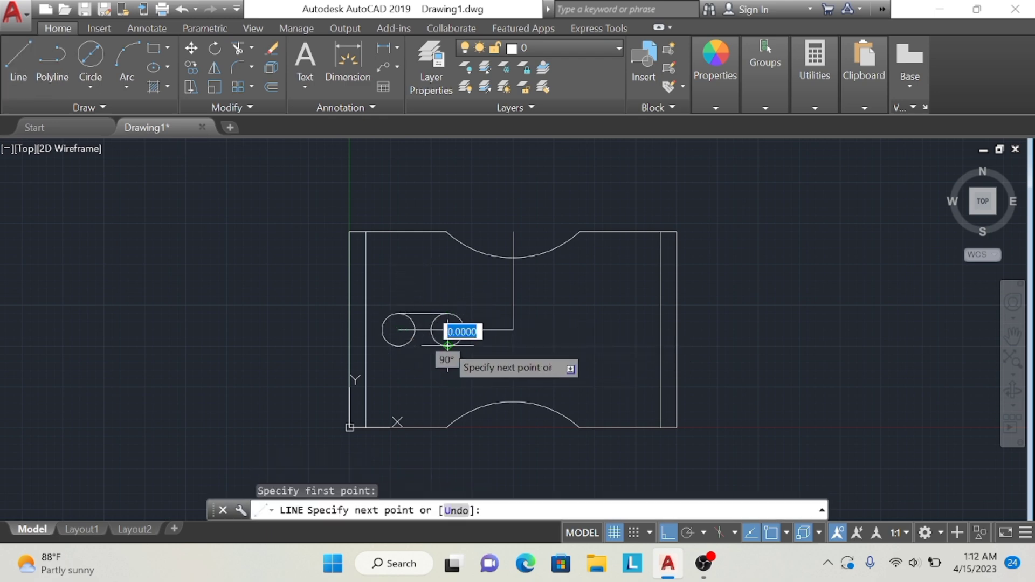
{"action": "left_click", "coordinate": [398, 346]}
{"action": "key", "text": "Escape"}
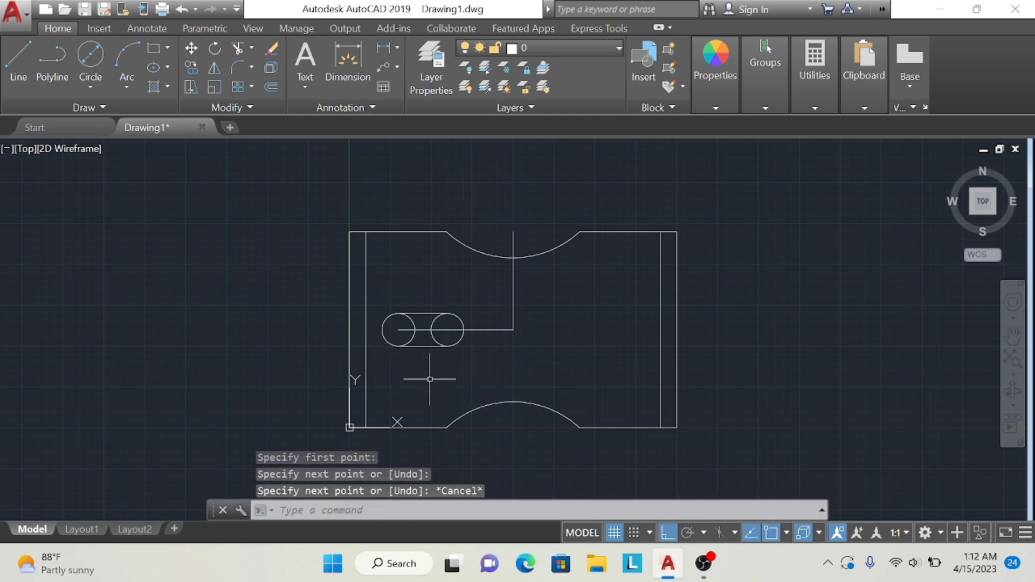
Trim away the inner arcs of both circles to round the slot ends
{"action": "left_click", "coordinate": [238, 47]}
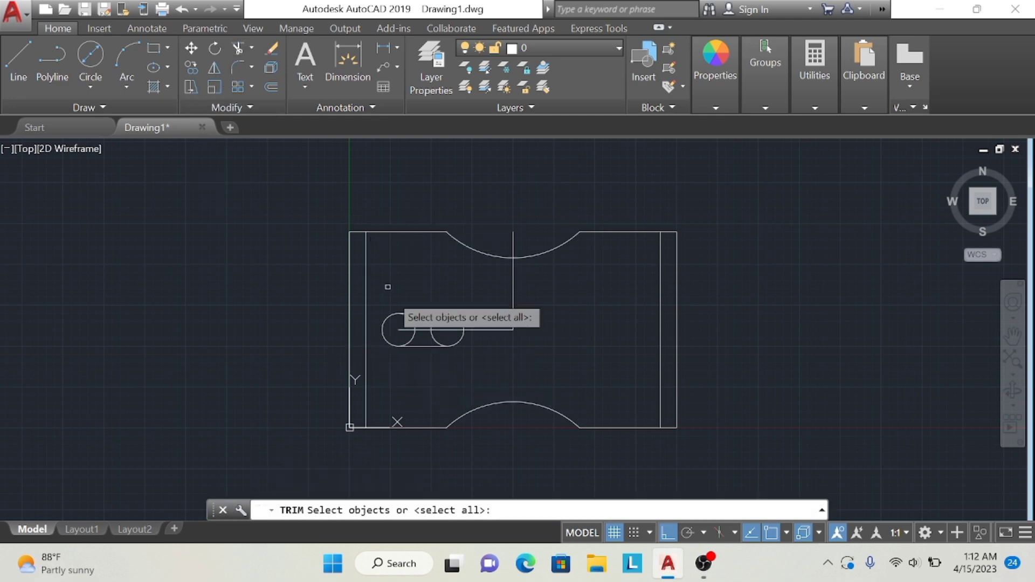
{"action": "left_click", "coordinate": [421, 330]}
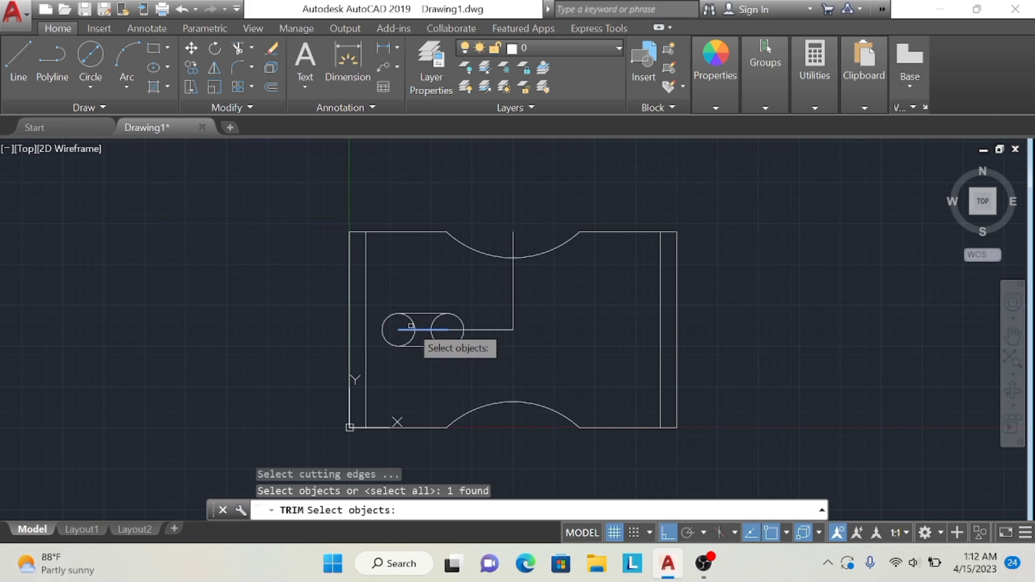
{"action": "key", "text": "Return"}
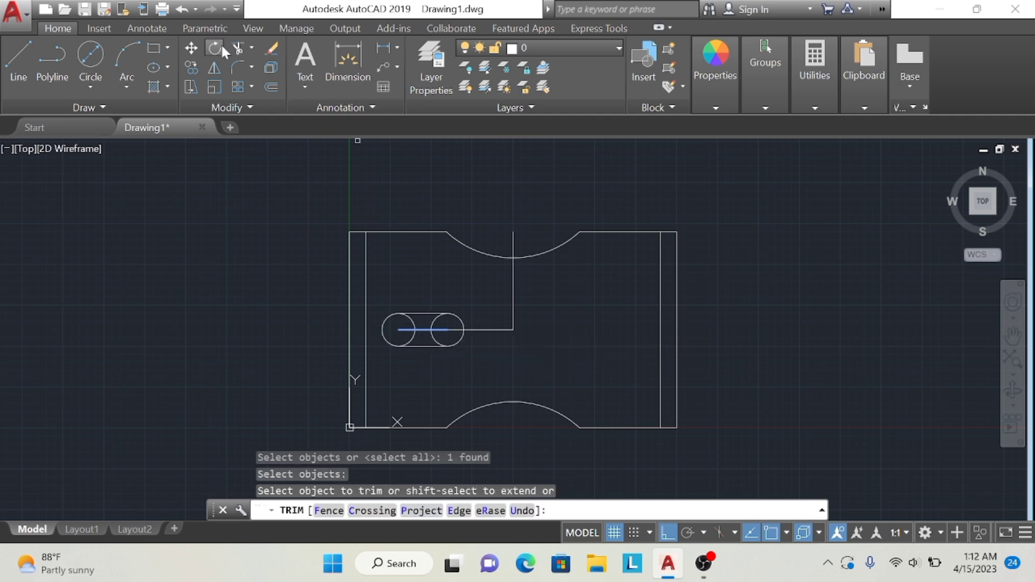
{"action": "left_click", "coordinate": [244, 51]}
{"action": "key", "text": "Return"}
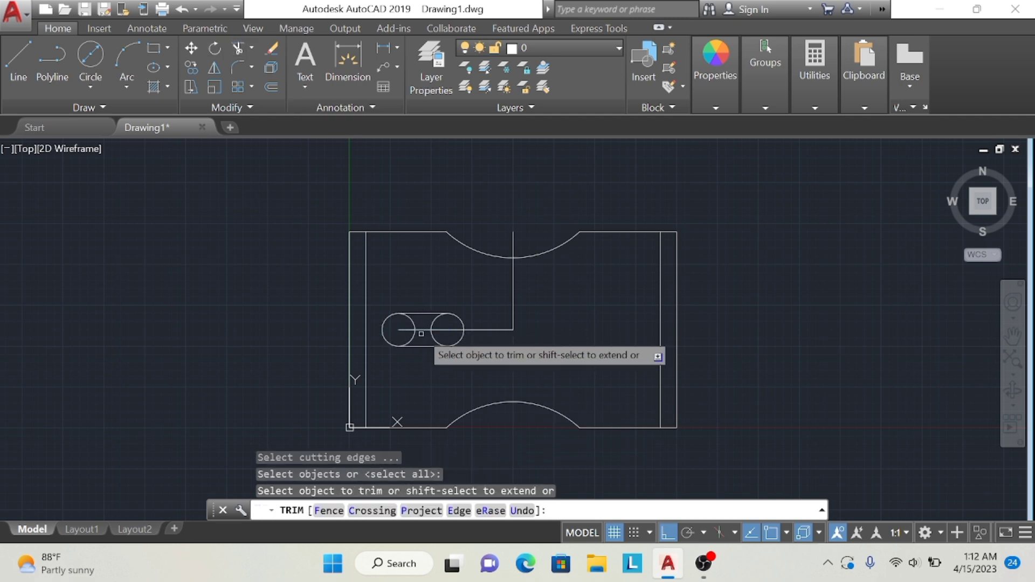
{"action": "left_click", "coordinate": [413, 329]}
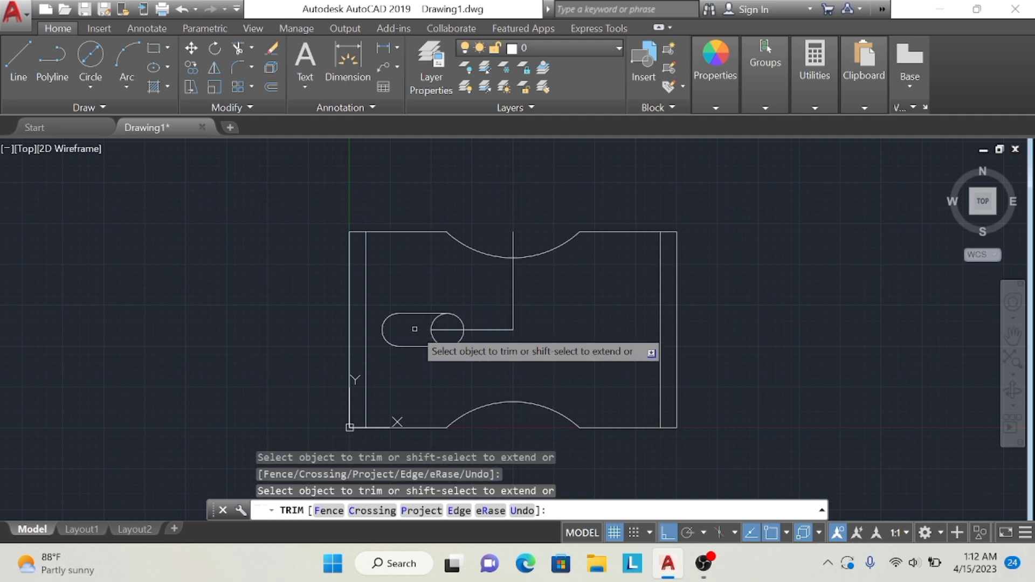
{"action": "left_click", "coordinate": [437, 318]}
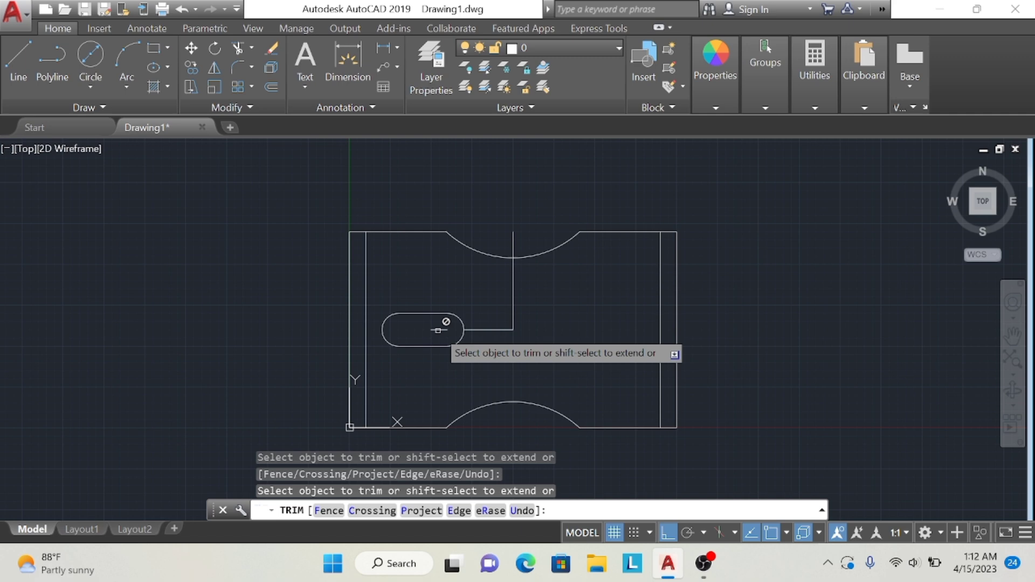
{"action": "key", "text": "Return"}
{"action": "key", "text": "Return"}
Use Trim's eRase option to delete the connecting and vertical guide lines
{"action": "left_click", "coordinate": [434, 329]}
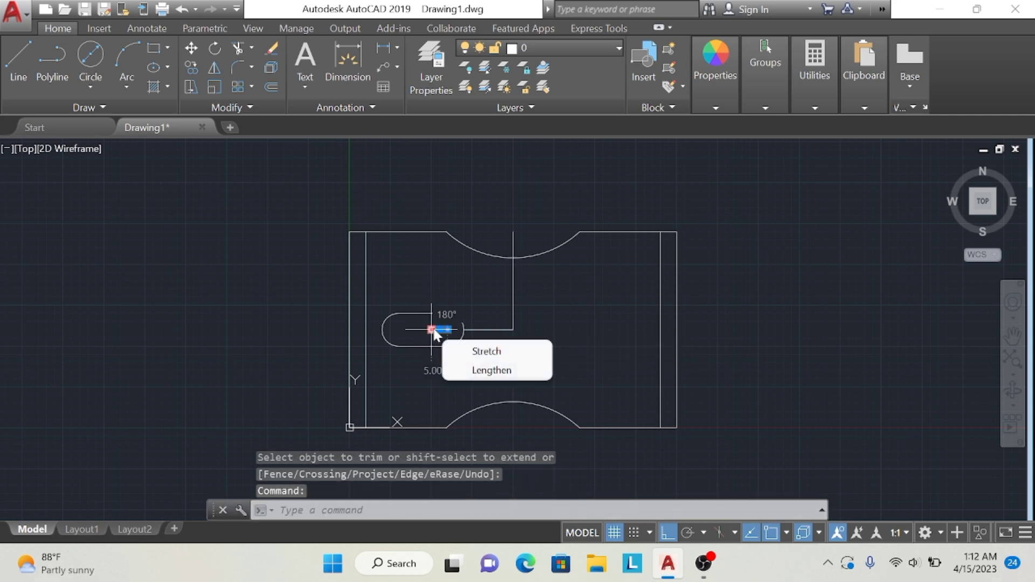
{"action": "left_click", "coordinate": [238, 47]}
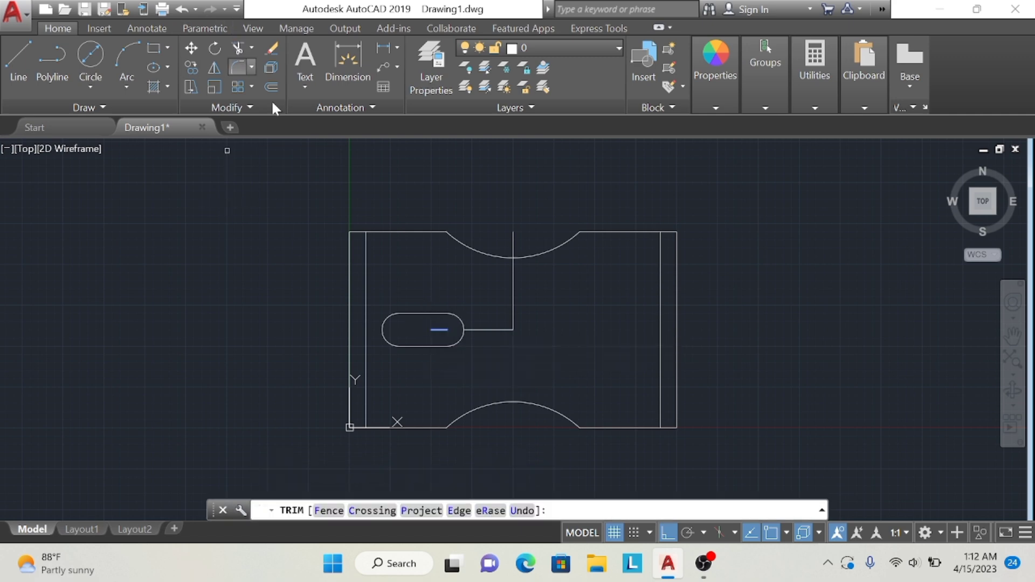
{"action": "left_click", "coordinate": [439, 329]}
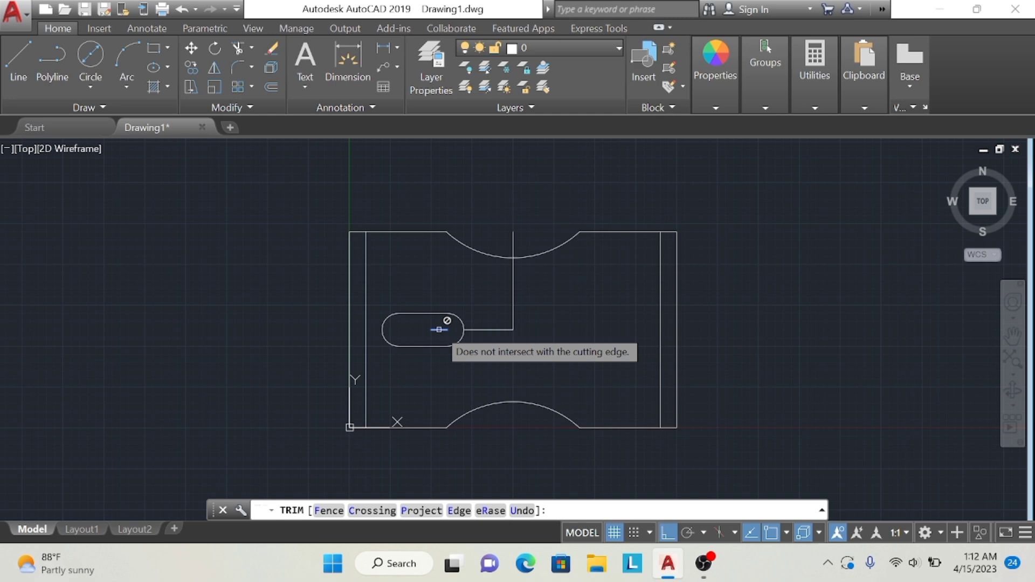
{"action": "right_click", "coordinate": [494, 335]}
{"action": "left_click", "coordinate": [539, 223]}
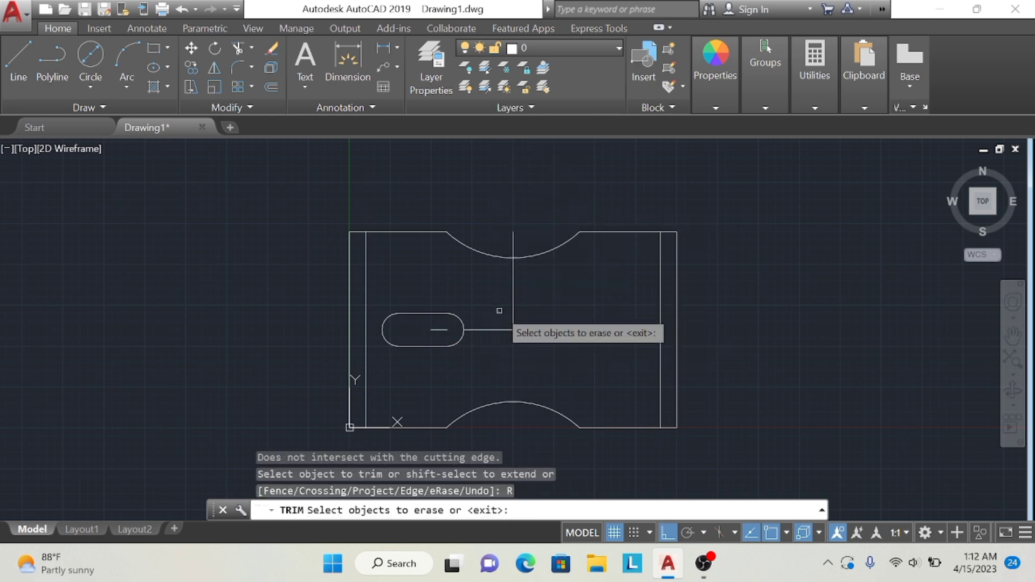
{"action": "left_click", "coordinate": [499, 330]}
{"action": "left_click", "coordinate": [513, 314]}
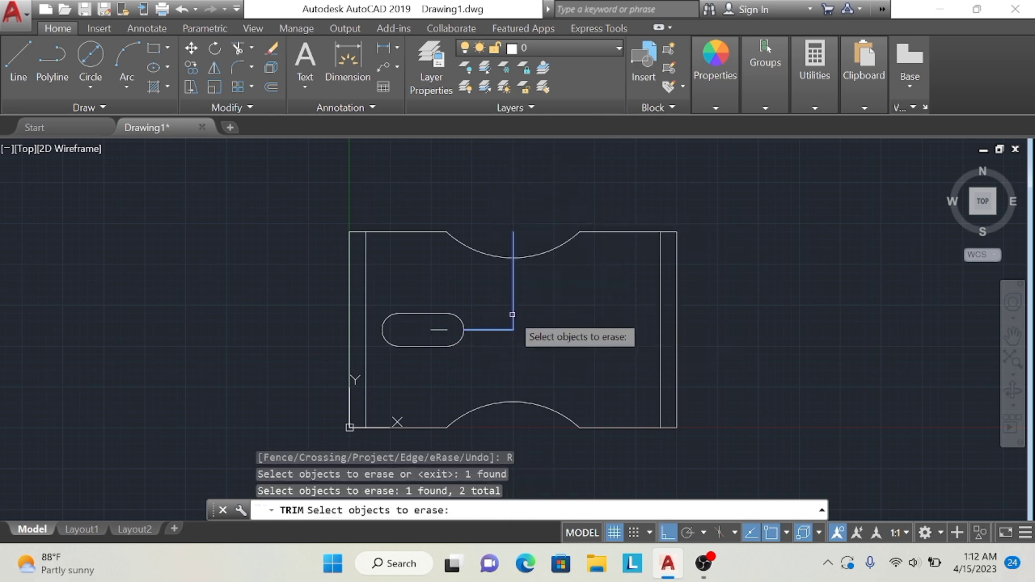
{"action": "key", "text": "Return"}
{"action": "key", "text": "Return"}
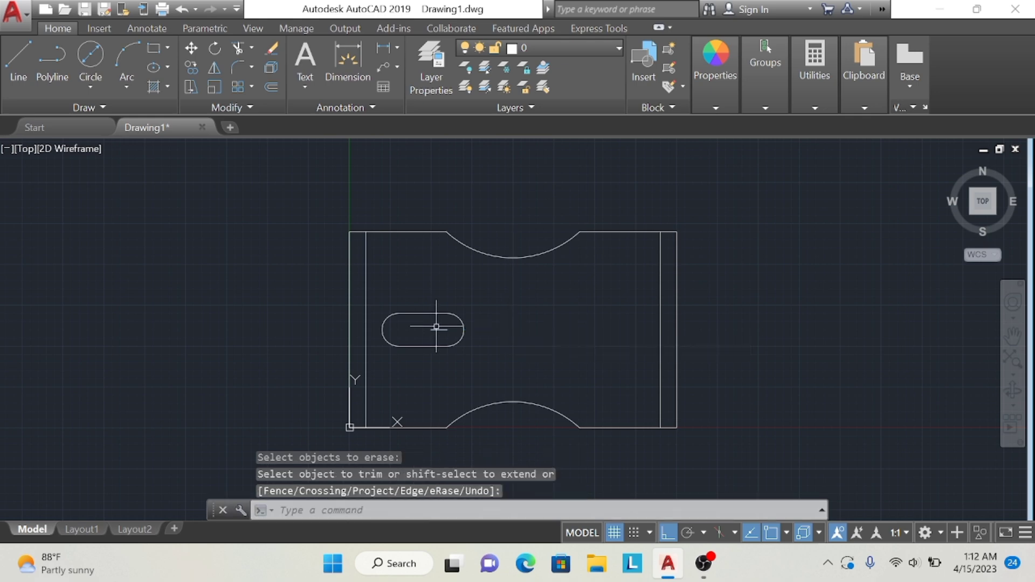
Erase the short leftover line inside the slot
{"action": "left_click", "coordinate": [270, 50]}
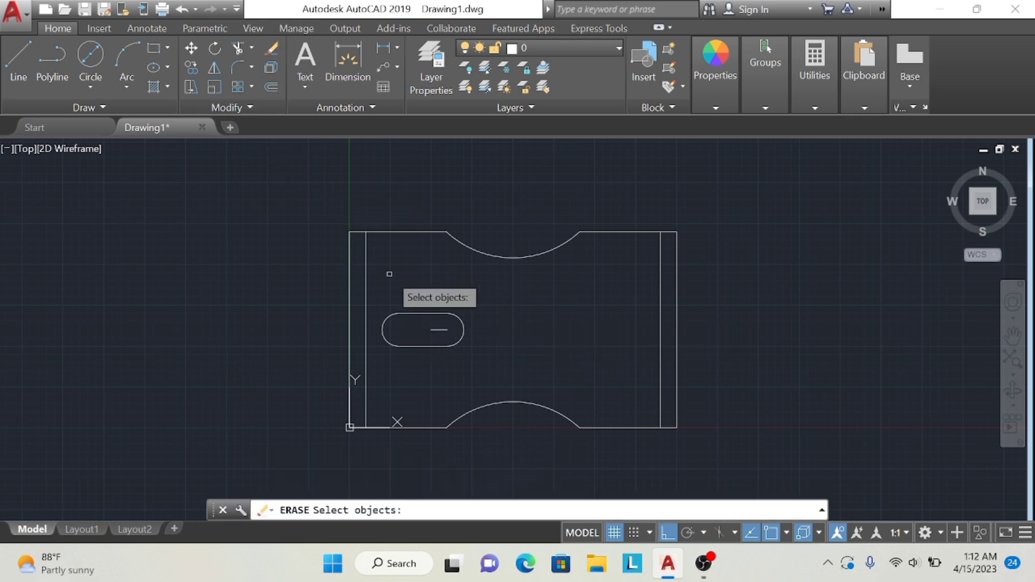
{"action": "left_click", "coordinate": [435, 330]}
{"action": "key", "text": "Return"}
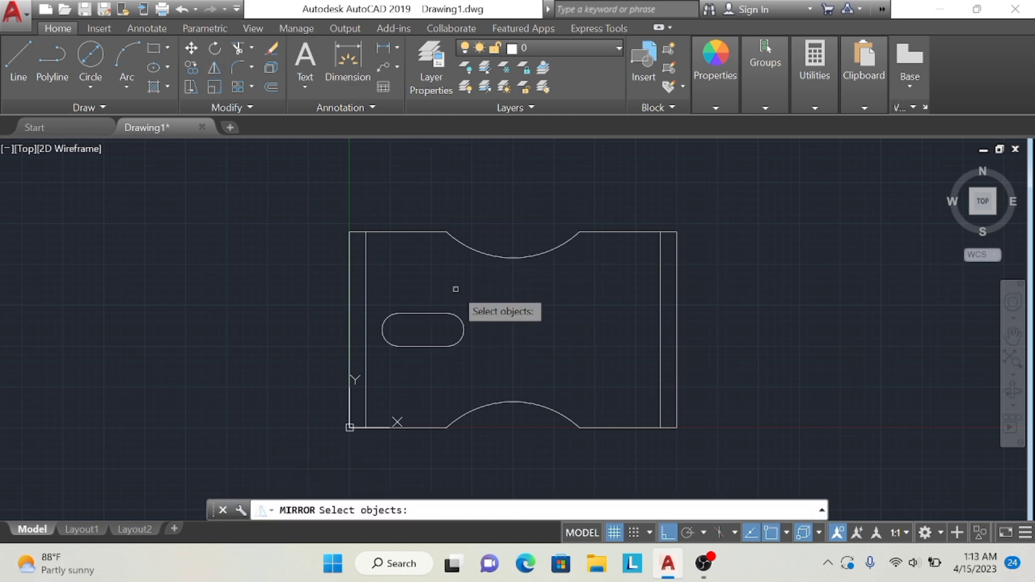
Mirror the slot about a vertical axis through the top notch's midpoint, keeping the original
{"action": "left_click_drag", "start_coordinate": [455, 290], "coordinate": [474, 372]}
{"action": "key", "text": "Return"}
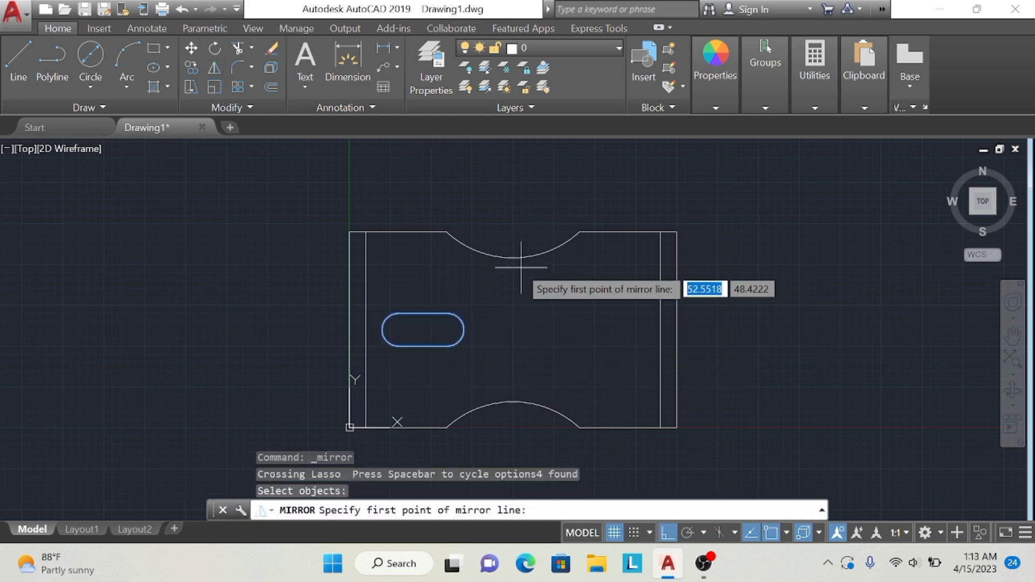
{"action": "left_click", "coordinate": [513, 257]}
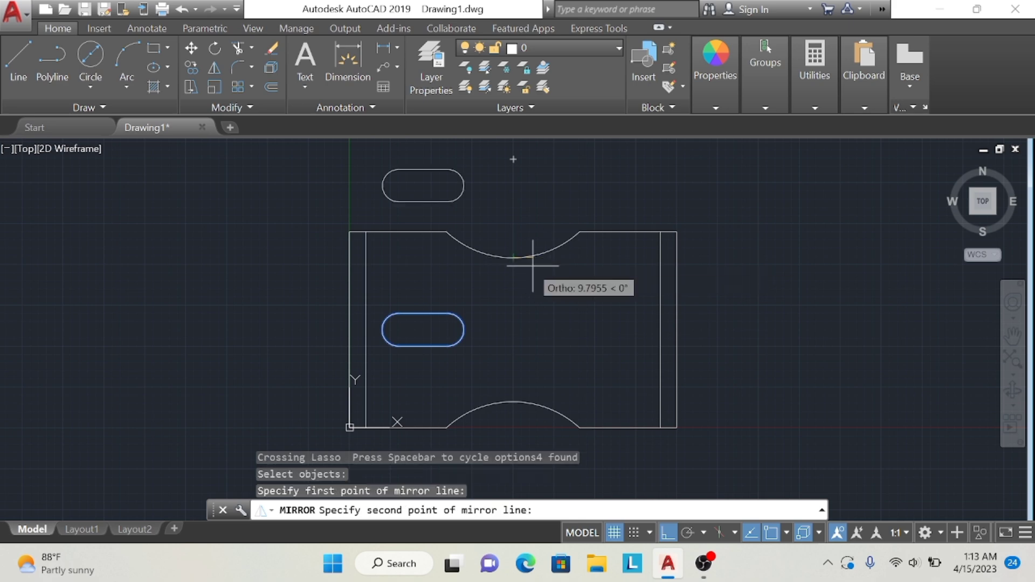
{"action": "left_click", "coordinate": [499, 221]}
{"action": "key", "text": "Return"}
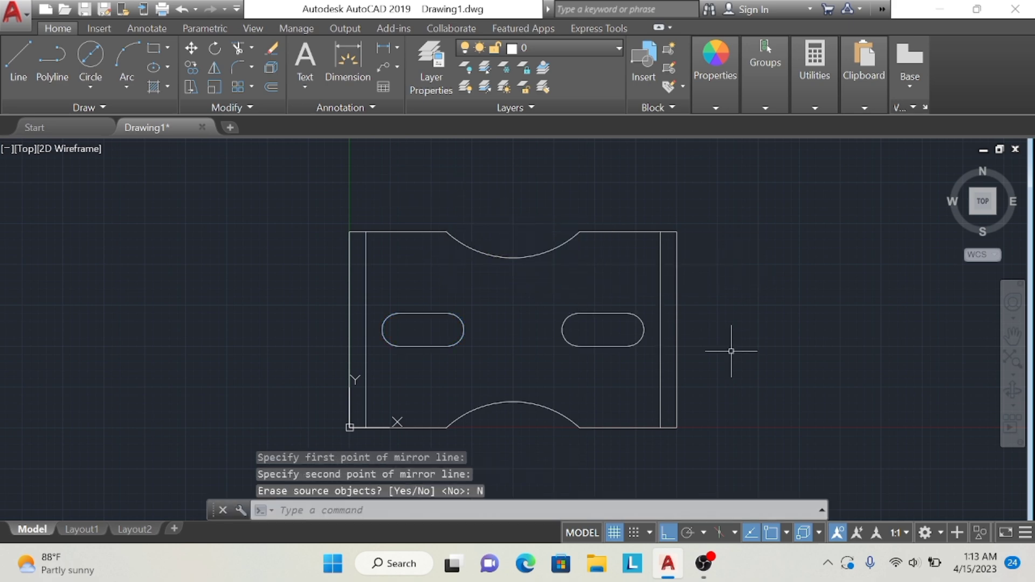
Draw 60- and 40-unit side-view lines right of the plate, then undo them
{"action": "left_click", "coordinate": [25, 72]}
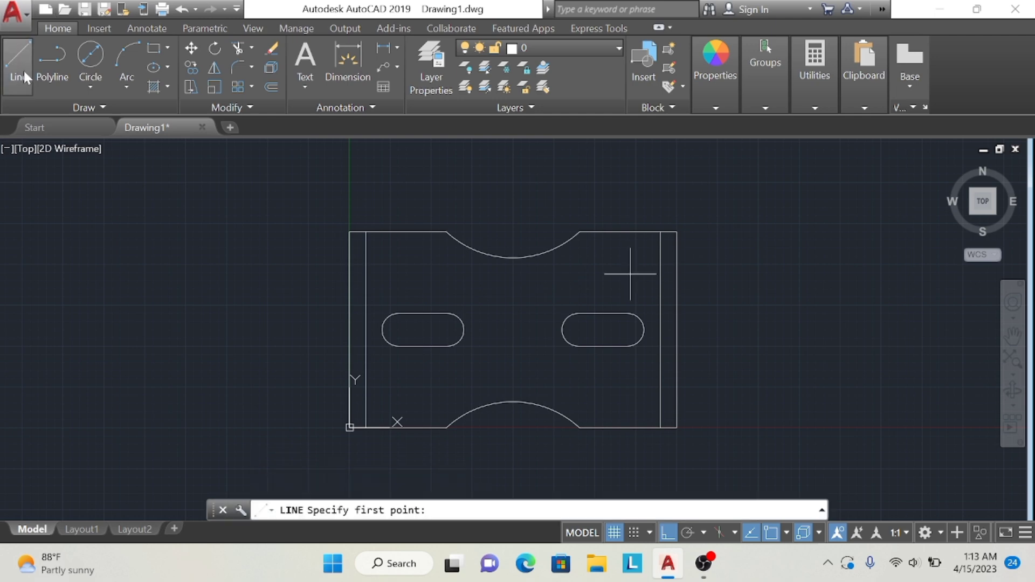
{"action": "left_click", "coordinate": [750, 428]}
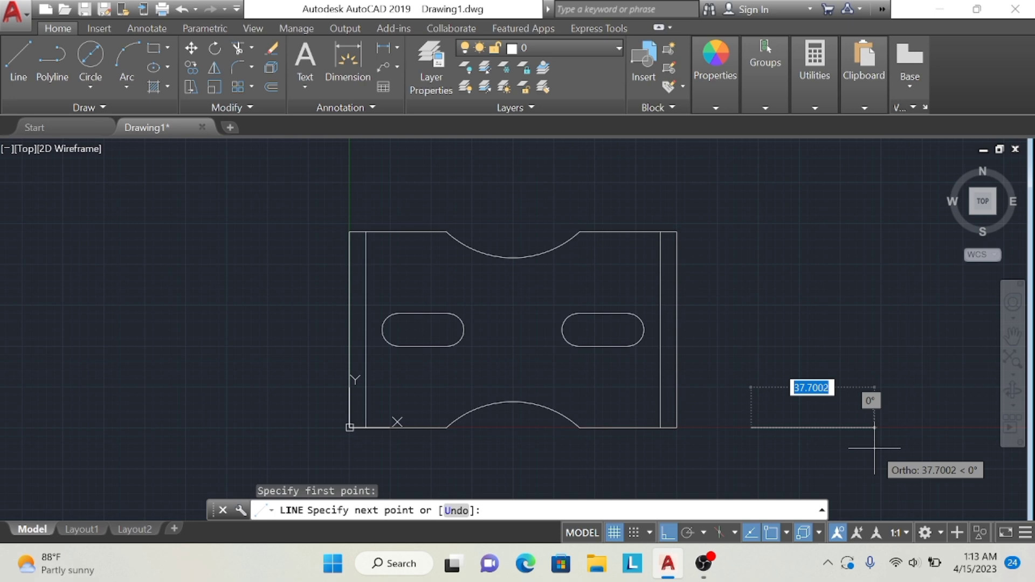
{"action": "type", "text": "60"}
{"action": "key", "text": "Return"}
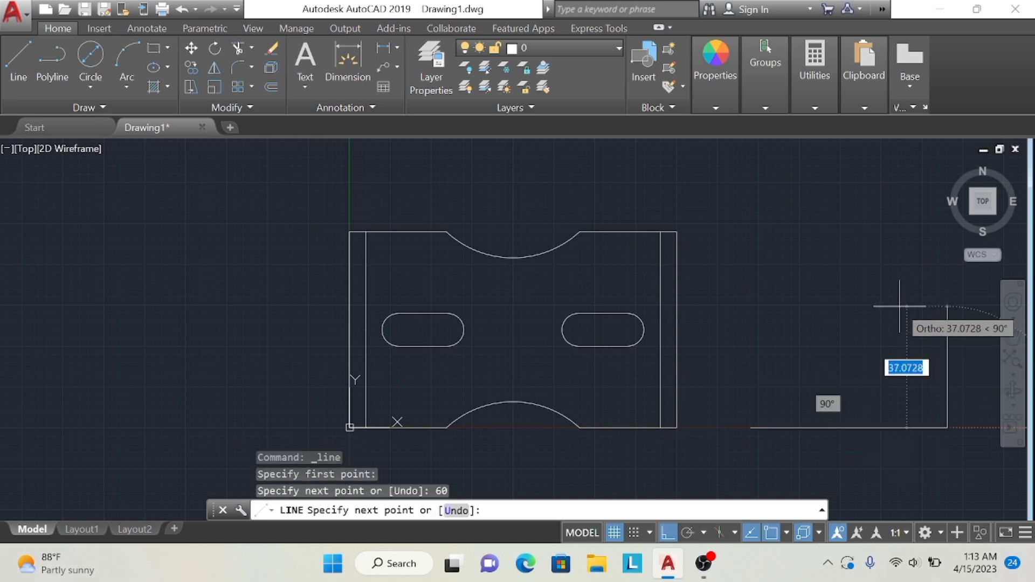
{"action": "type", "text": "40"}
{"action": "key", "text": "Return"}
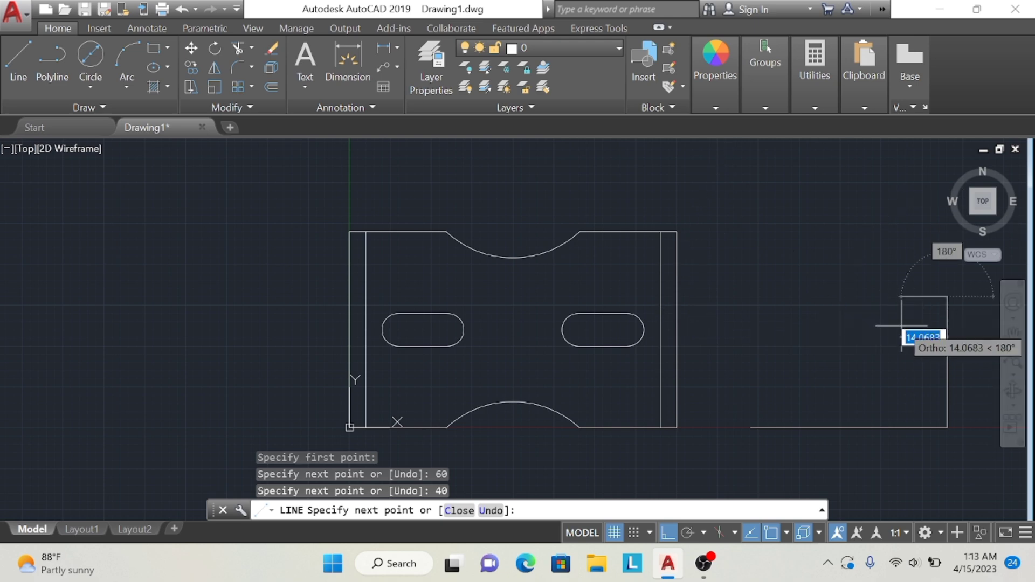
{"action": "left_click", "coordinate": [180, 10]}
{"action": "left_click", "coordinate": [19, 59]}
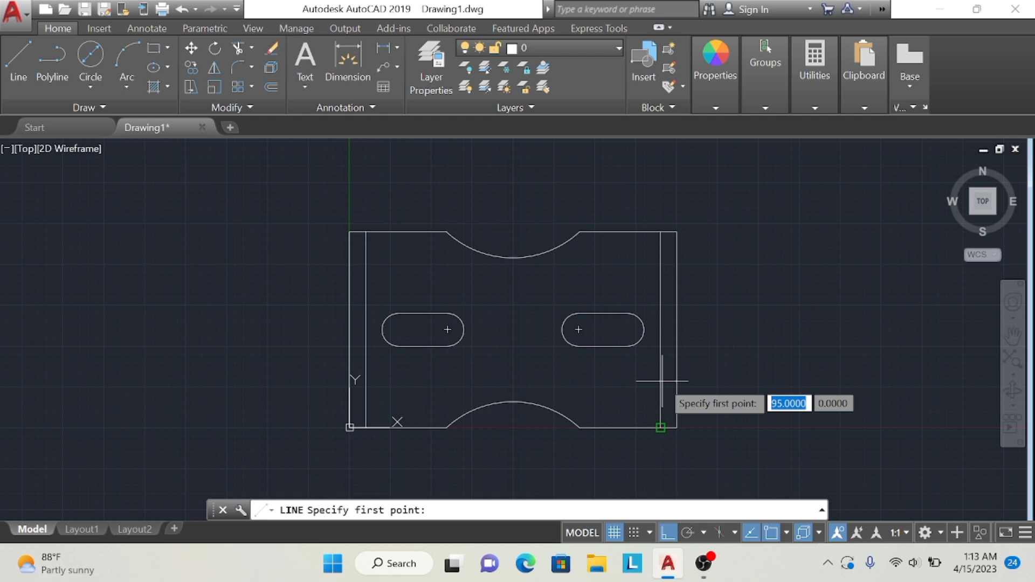
Draw a 40-wide rectangle at plate height beside the plate, then undo it
{"action": "left_click", "coordinate": [747, 429]}
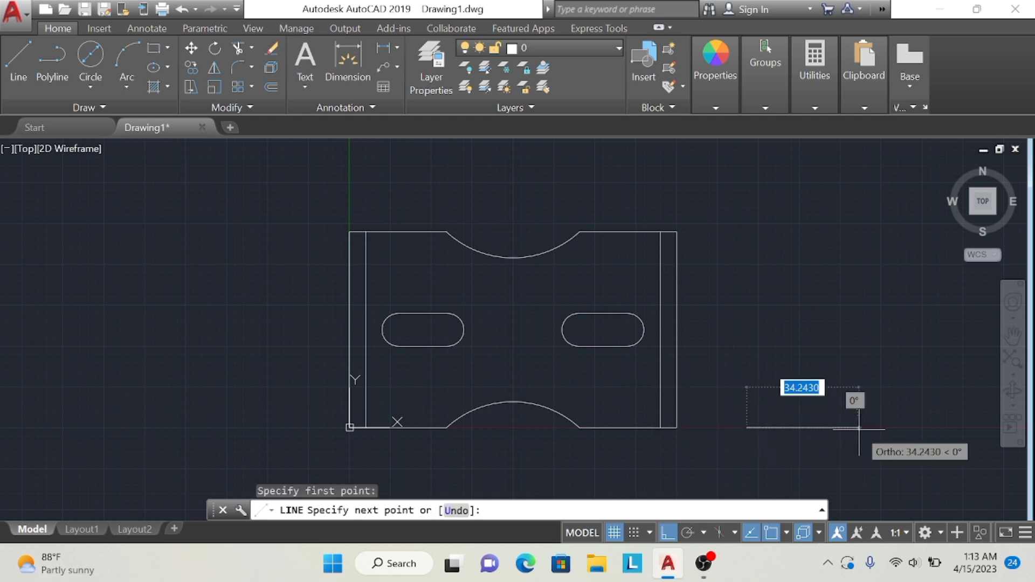
{"action": "type", "text": "40"}
{"action": "key", "text": "Return"}
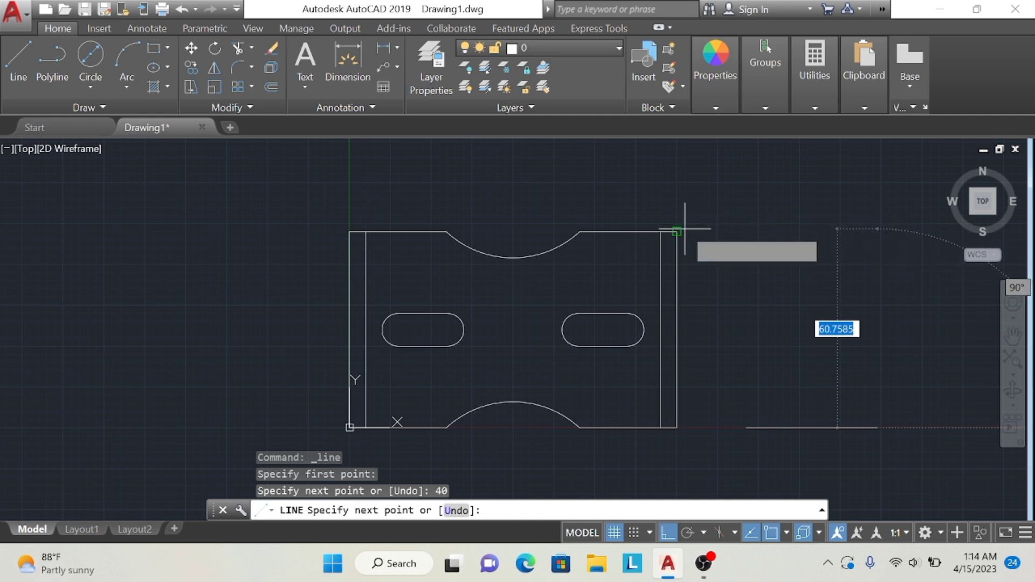
{"action": "left_click", "coordinate": [878, 231]}
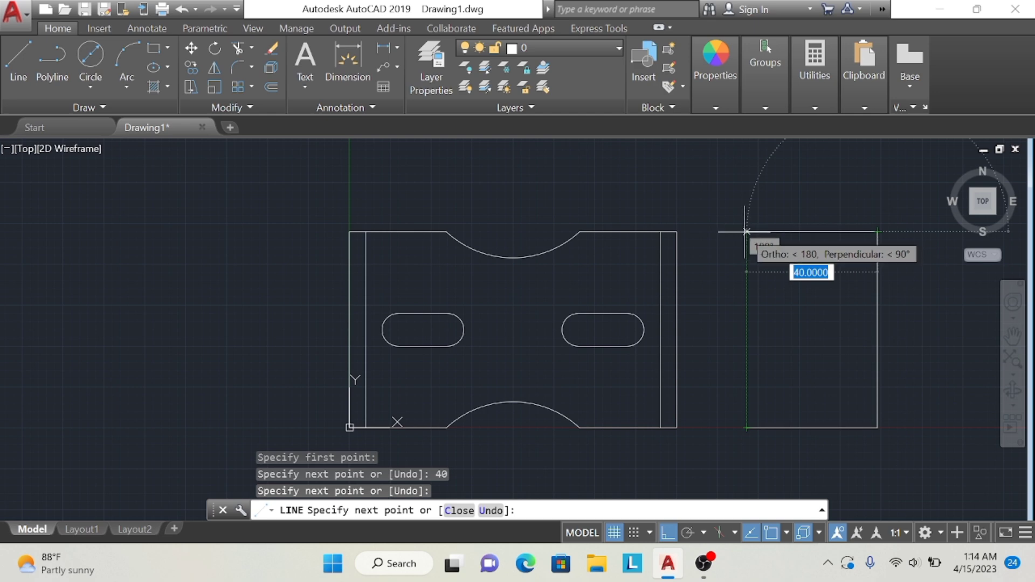
{"action": "left_click", "coordinate": [747, 231]}
{"action": "left_click", "coordinate": [747, 427]}
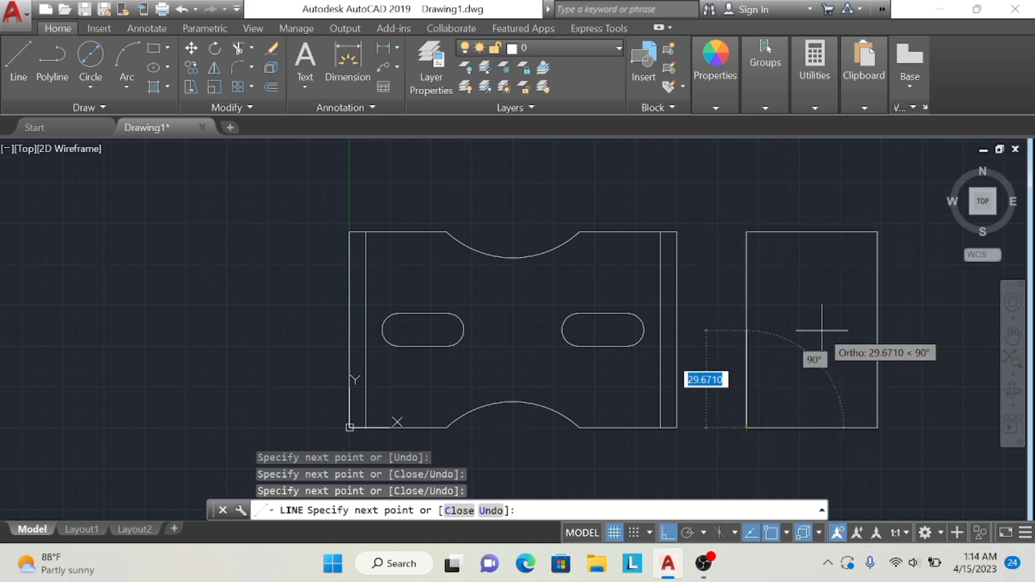
{"action": "key", "text": "Escape"}
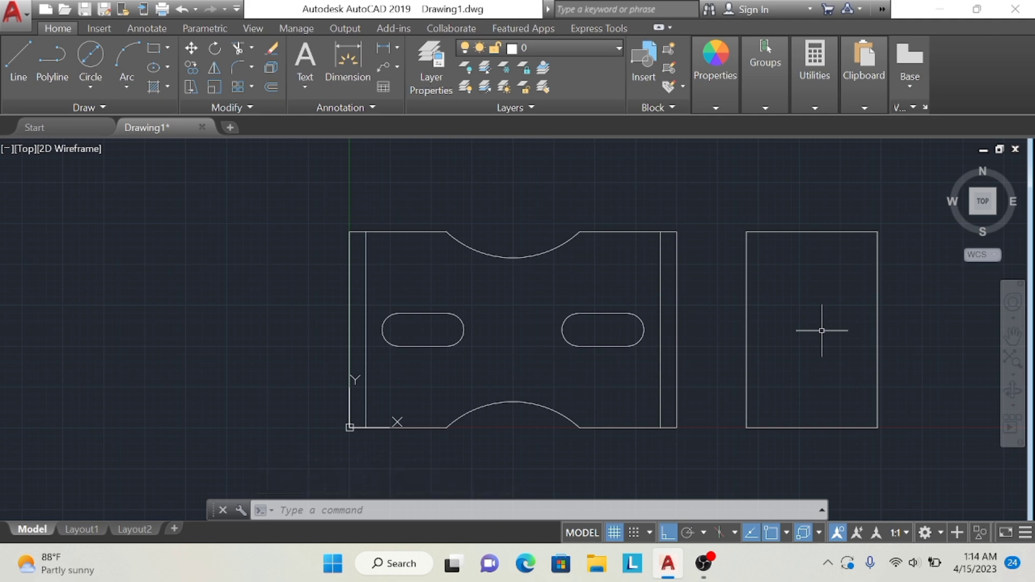
{"action": "left_click", "coordinate": [186, 9]}
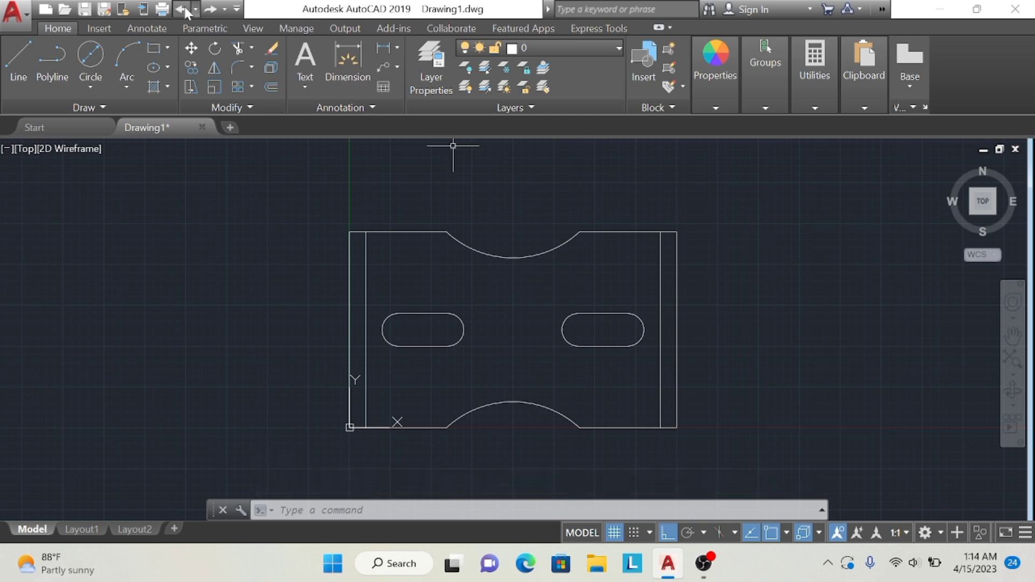
Start the side view right of the plate with a 60-unit bottom edge
{"action": "left_click", "coordinate": [48, 65]}
{"action": "left_click", "coordinate": [20, 65]}
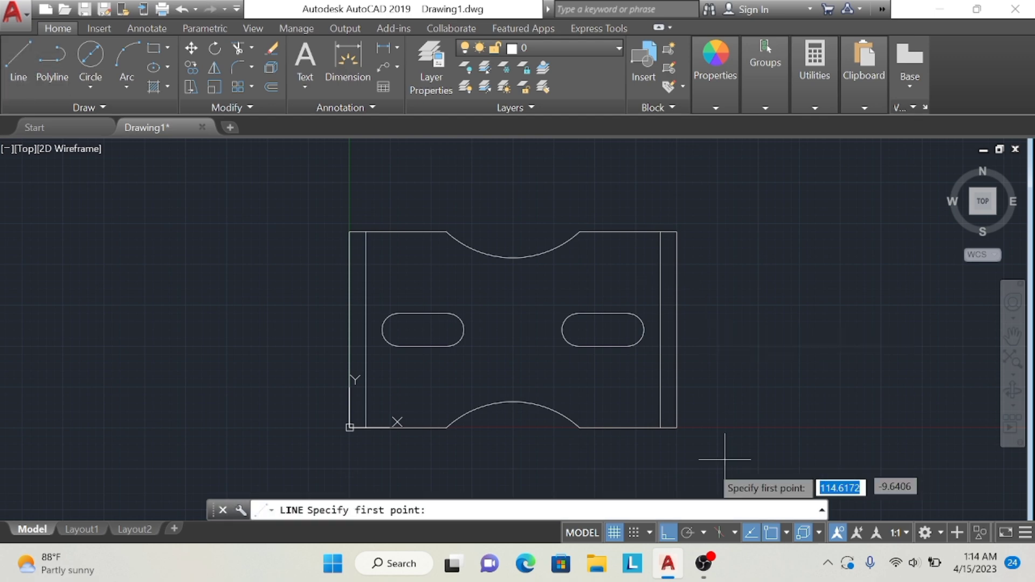
{"action": "left_click", "coordinate": [747, 428]}
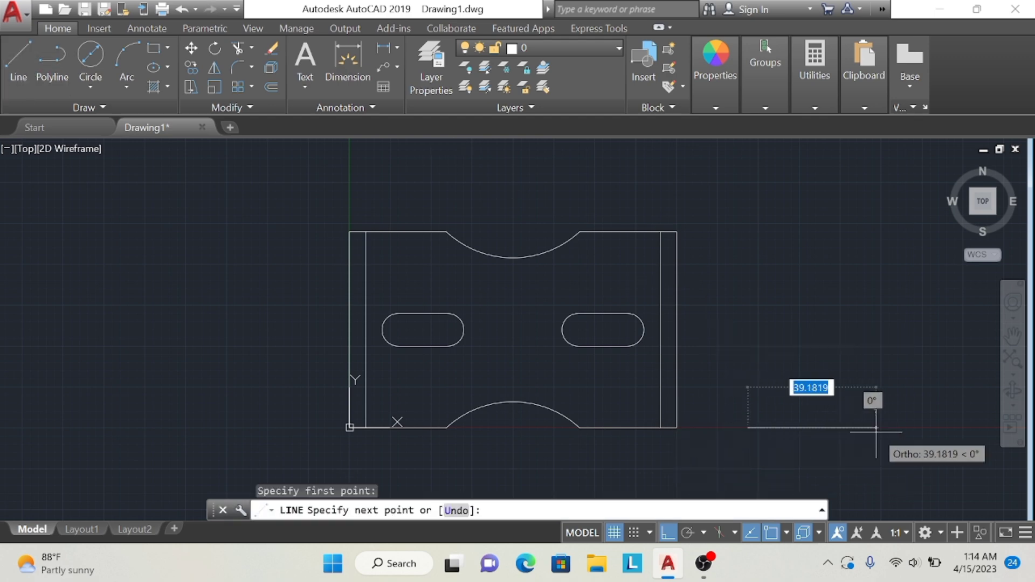
{"action": "type", "text": "60"}
{"action": "key", "text": "Return"}
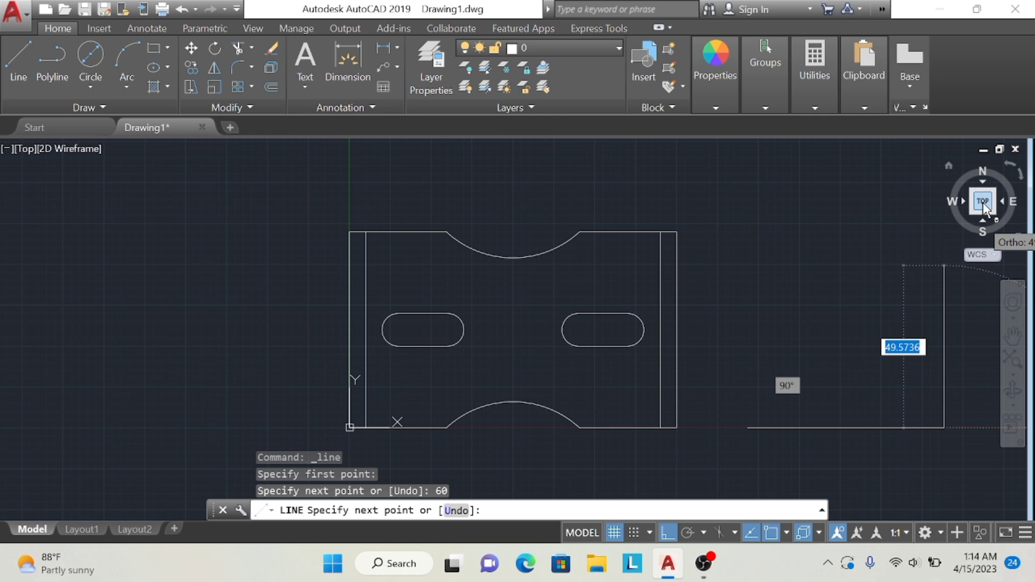
Draw the side view's right and top edges, then a 24-unit segment down its left side
{"action": "left_click", "coordinate": [984, 204]}
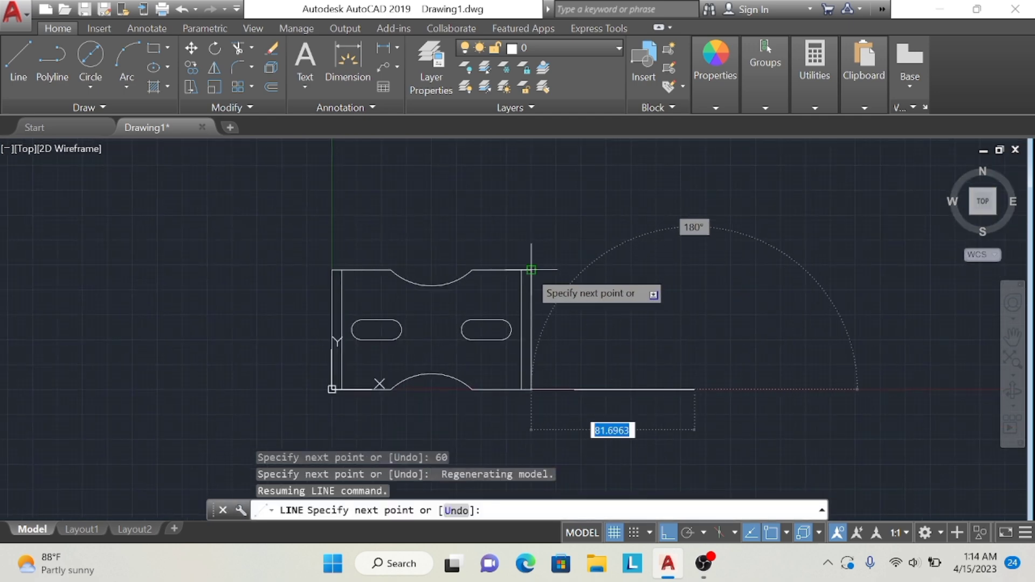
{"action": "left_click", "coordinate": [694, 270]}
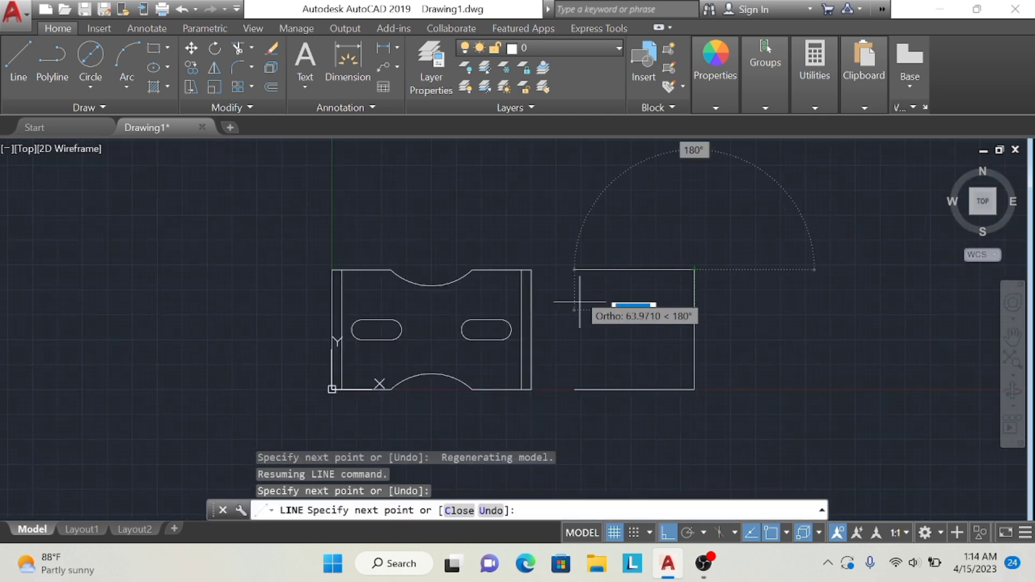
{"action": "left_click", "coordinate": [575, 270]}
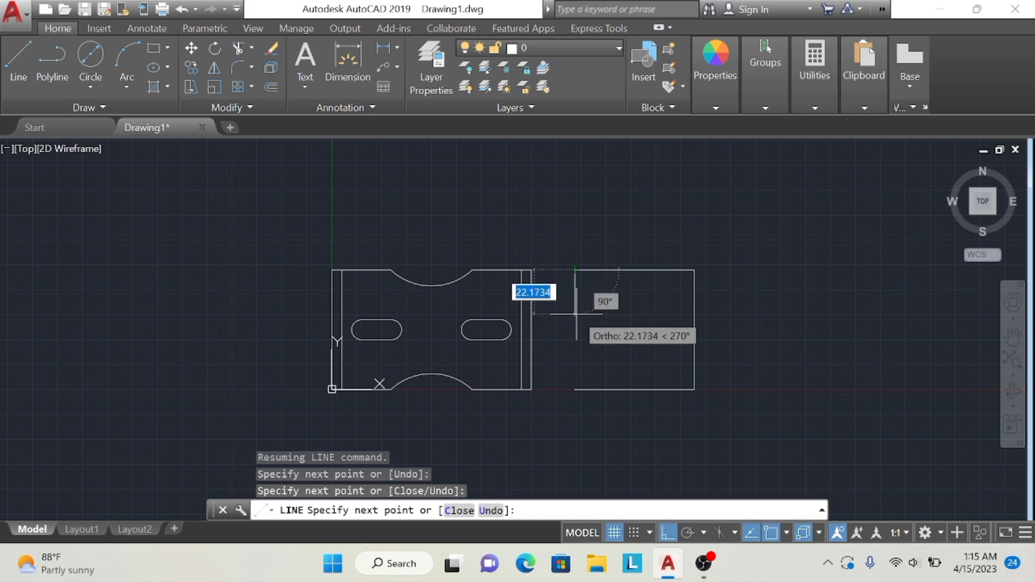
{"action": "type", "text": "24"}
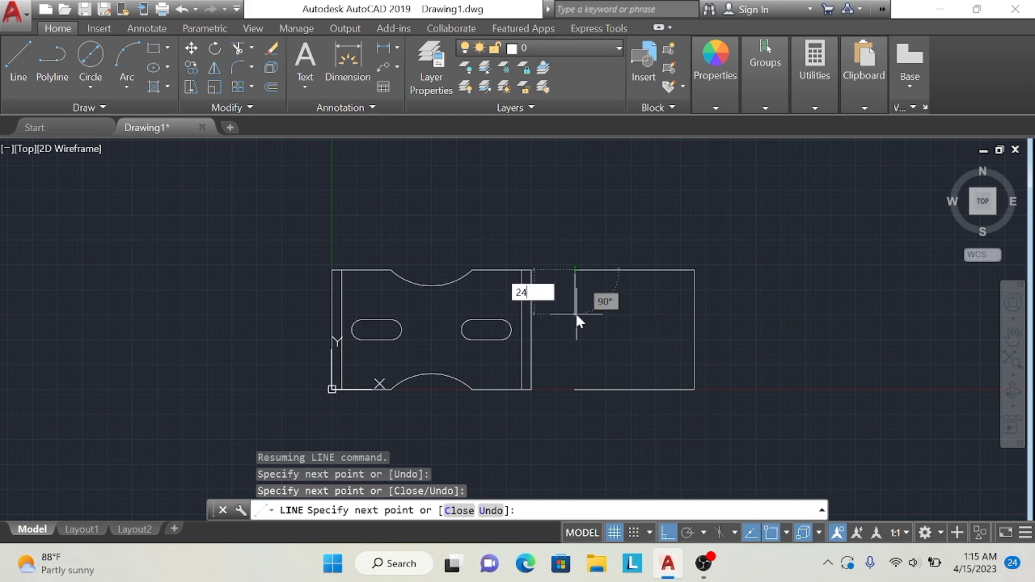
{"action": "key", "text": "Return"}
Draw a 24-unit segment up the left side from the side view's bottom-left corner
{"action": "left_click", "coordinate": [24, 60]}
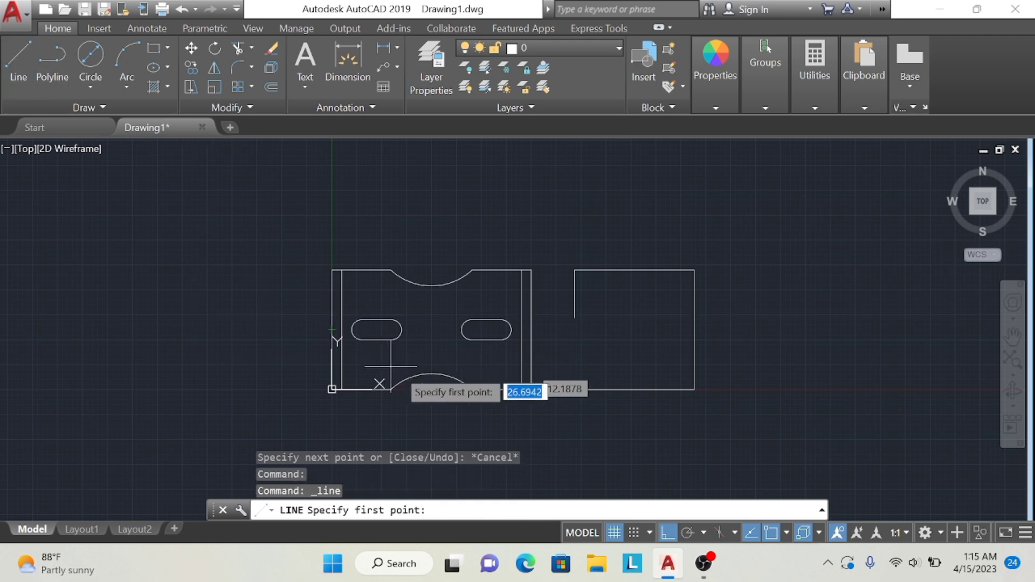
{"action": "left_click", "coordinate": [575, 390]}
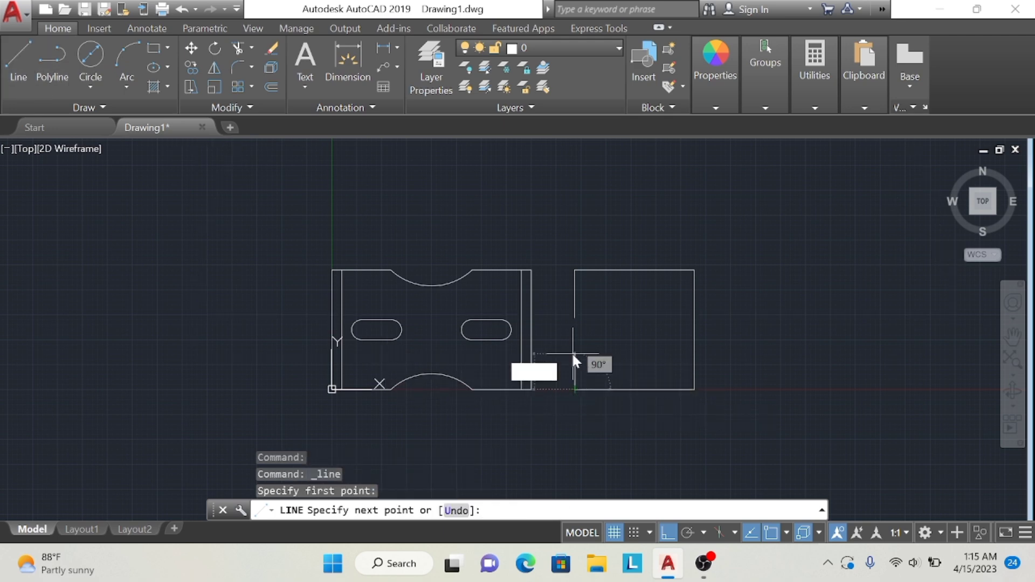
{"action": "type", "text": "24"}
{"action": "key", "text": "Return"}
{"action": "key", "text": "Escape"}
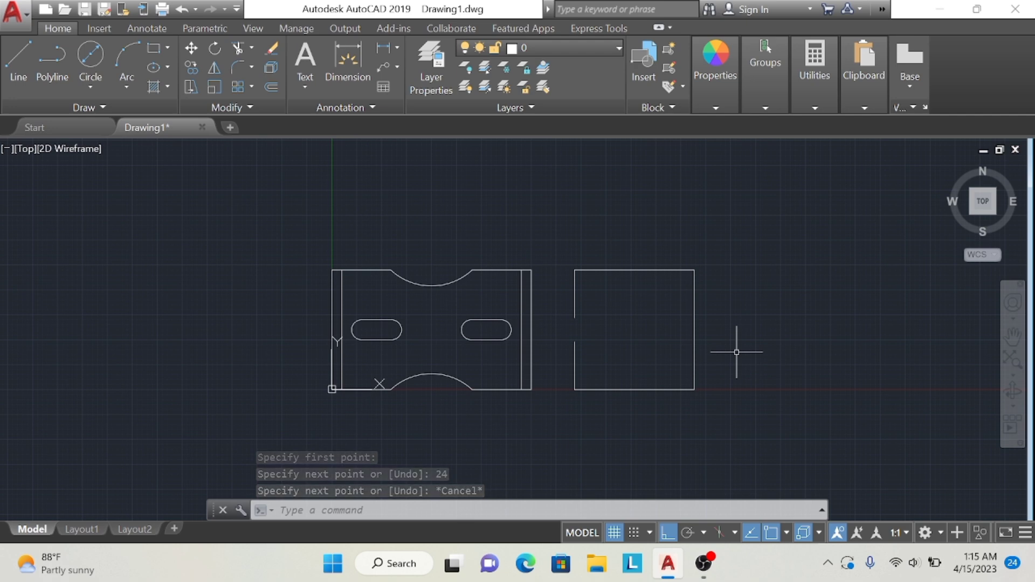
Draw a 20-unit line leftward from the midpoint of the side view's right edge
{"action": "left_click", "coordinate": [11, 59]}
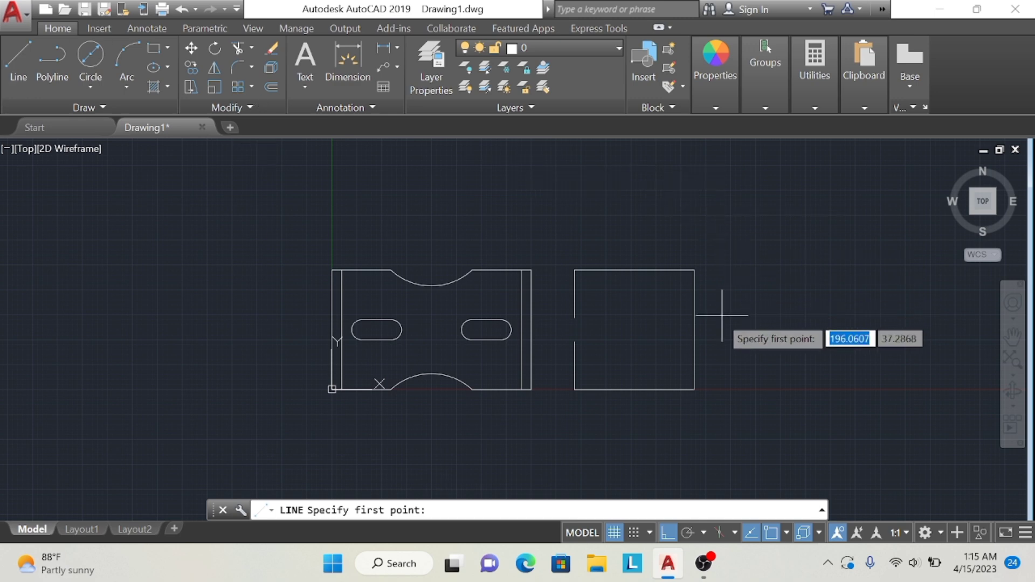
{"action": "left_click", "coordinate": [695, 329]}
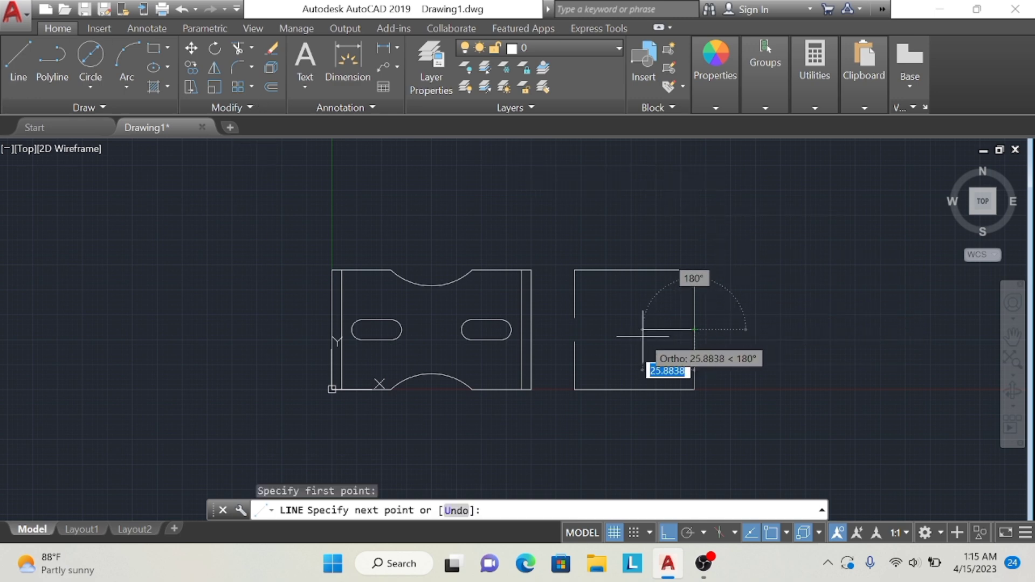
{"action": "key", "text": "Escape"}
{"action": "left_click", "coordinate": [18, 60]}
{"action": "type", "text": "2"}
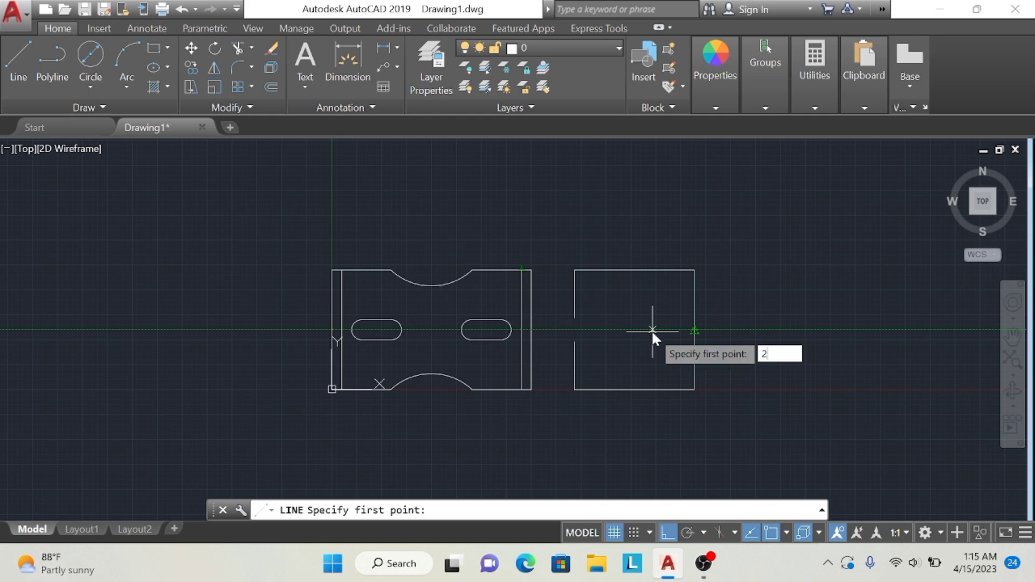
{"action": "type", "text": "0"}
{"action": "key", "text": "Return"}
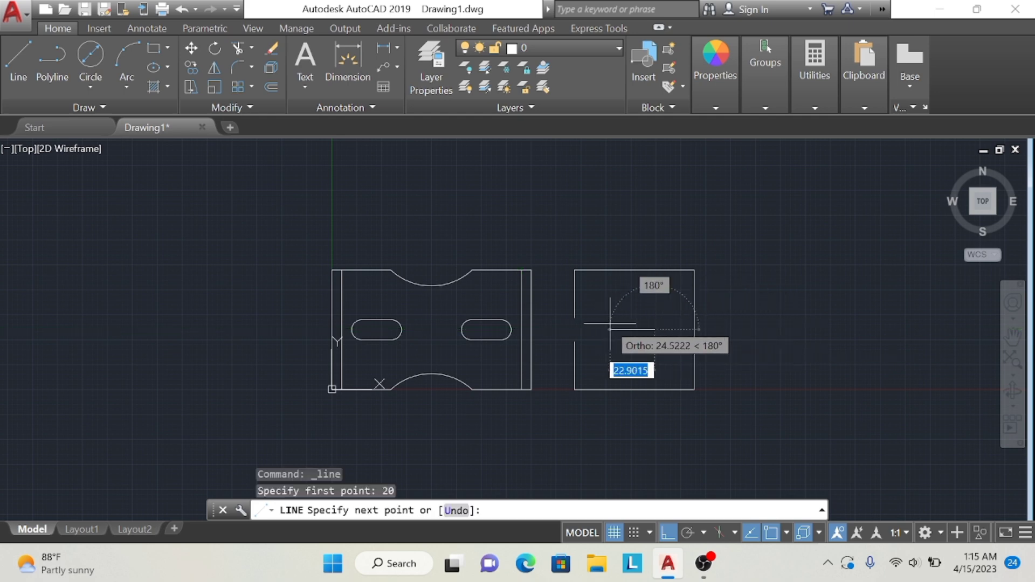
{"action": "key", "text": "Escape"}
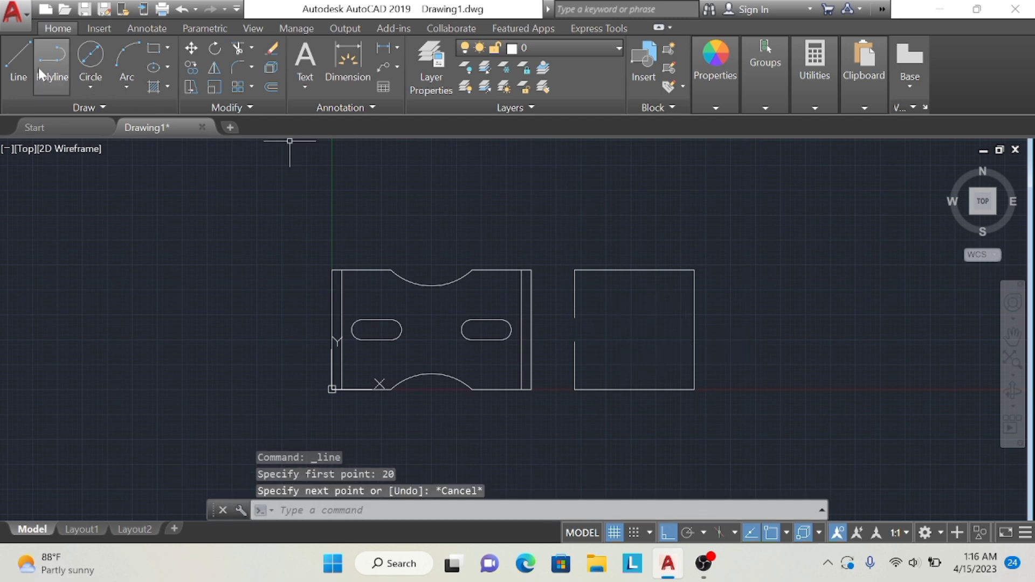
{"action": "key", "text": "Return"}
{"action": "left_click", "coordinate": [695, 329]}
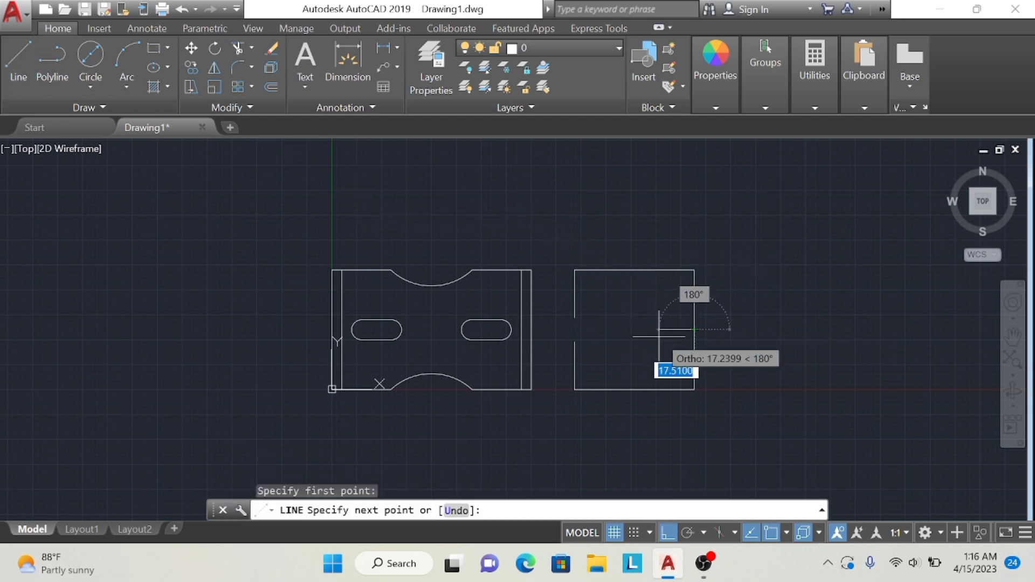
{"action": "type", "text": "20"}
{"action": "key", "text": "Return"}
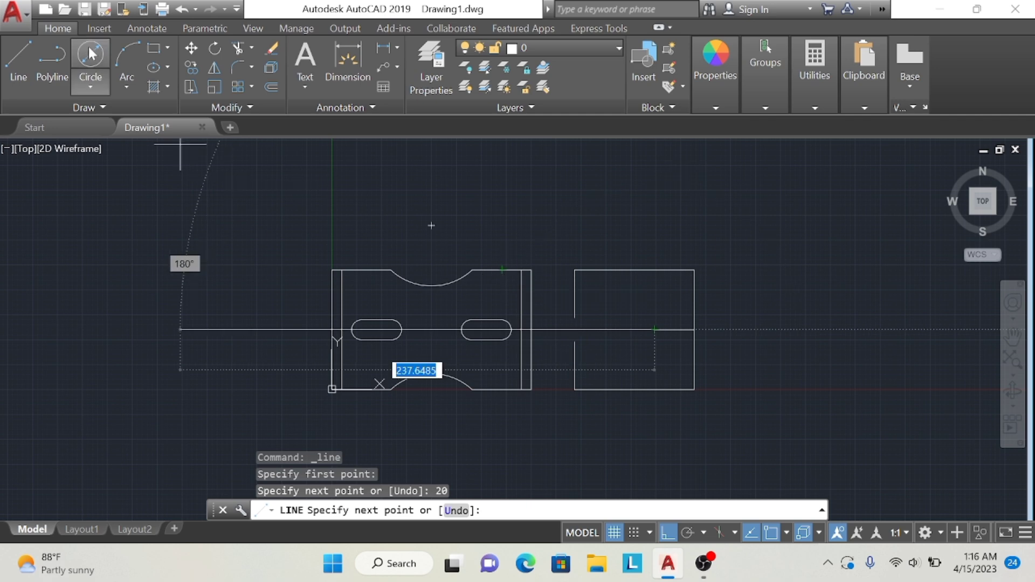
Place a 12-diameter circle at the left end of the 20-unit line
{"action": "left_click", "coordinate": [90, 57]}
{"action": "left_click", "coordinate": [655, 330]}
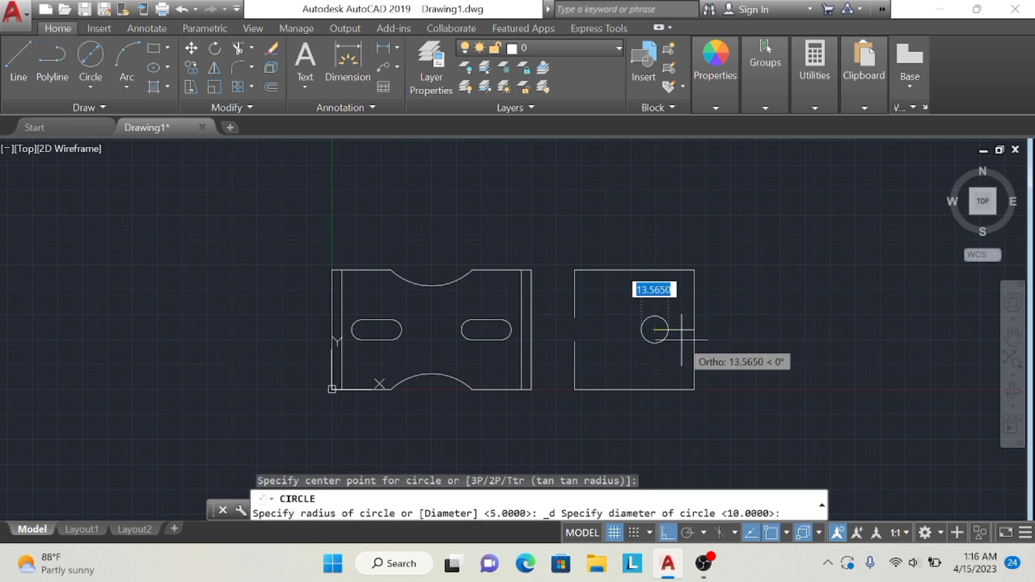
{"action": "type", "text": "12"}
{"action": "key", "text": "Return"}
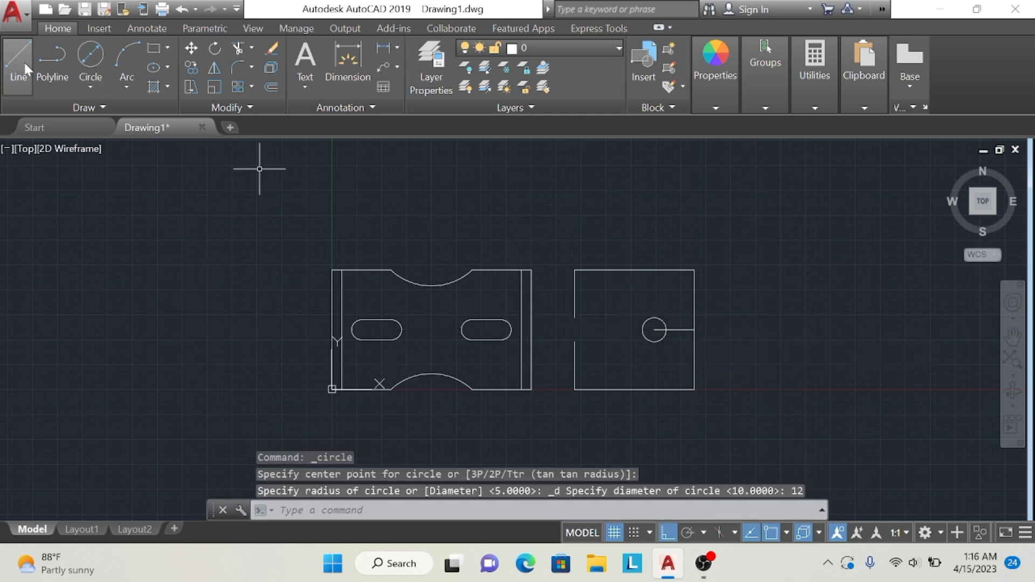
Draw two horizontal lines from the left edge to the circle's top and bottom
{"action": "left_click", "coordinate": [24, 60]}
{"action": "left_click", "coordinate": [575, 318]}
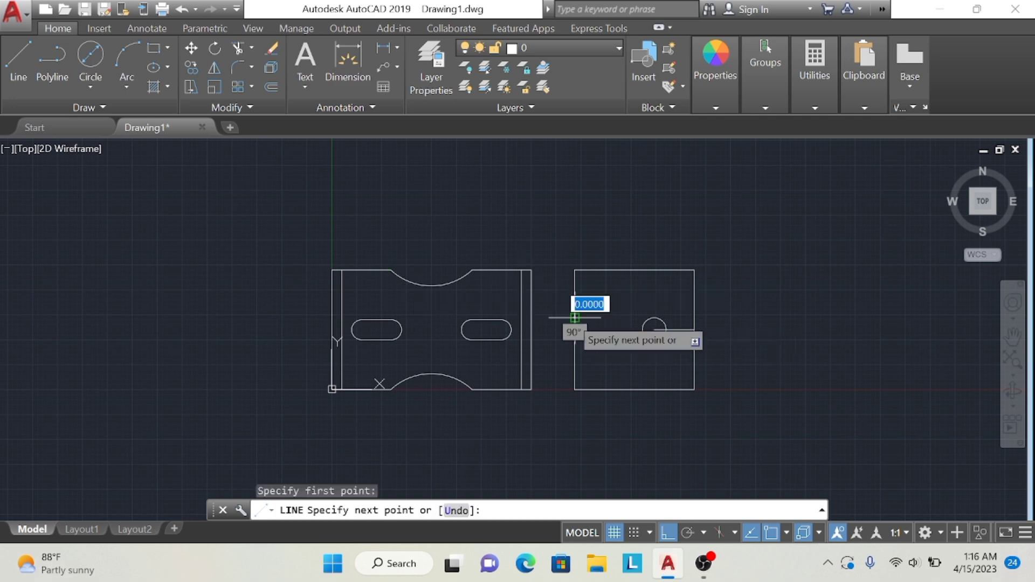
{"action": "left_click", "coordinate": [655, 329]}
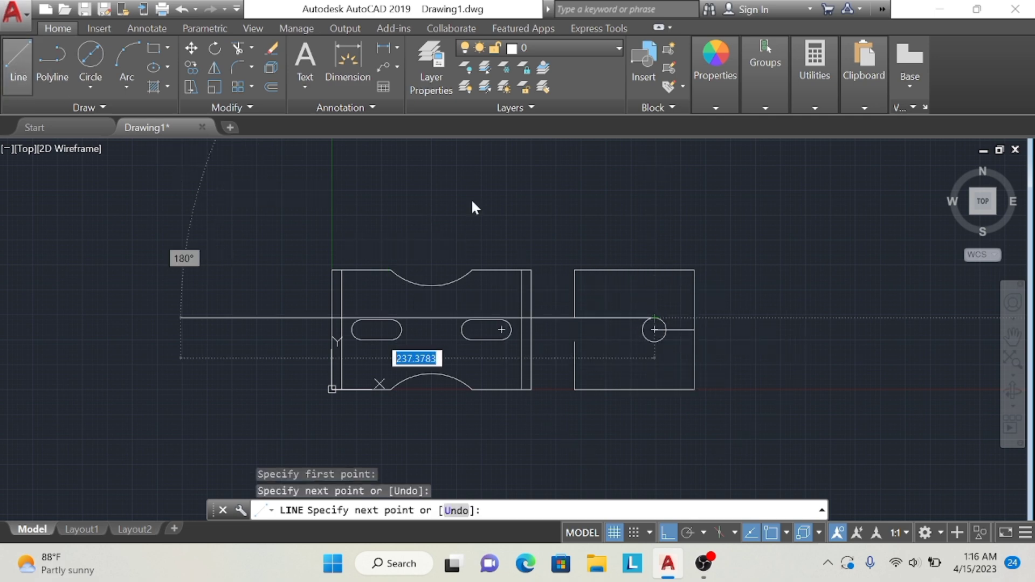
{"action": "key", "text": "Escape"}
{"action": "key", "text": "Return"}
{"action": "left_click", "coordinate": [575, 341]}
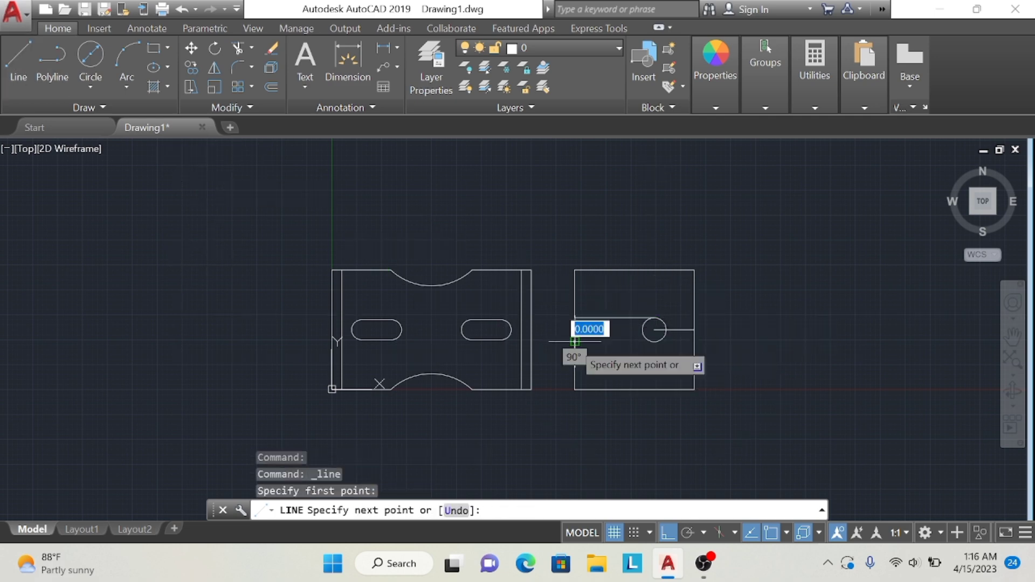
{"action": "left_click", "coordinate": [655, 341]}
{"action": "key", "text": "Escape"}
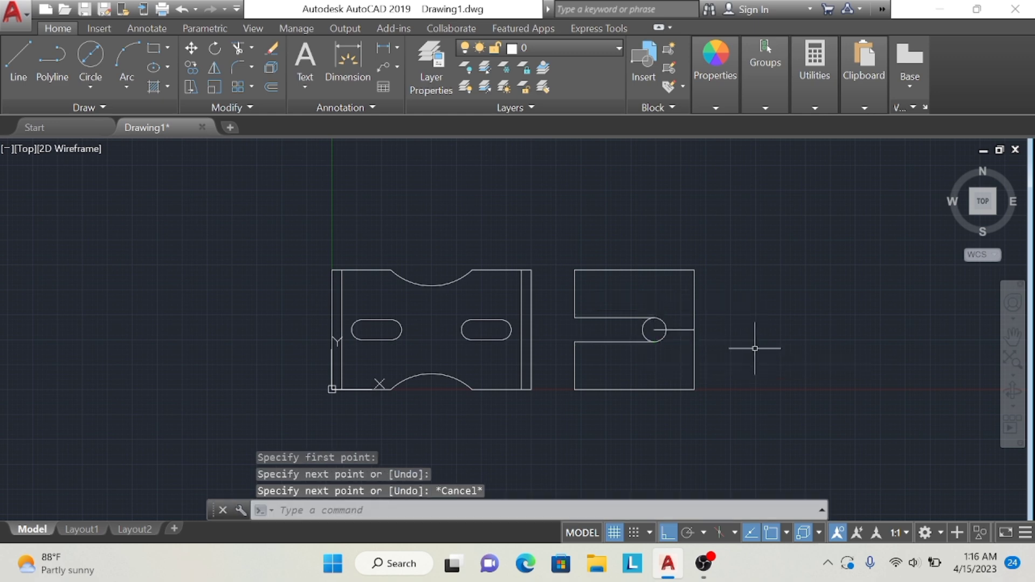
Trim away the circle's left arc inside the slot
{"action": "left_click", "coordinate": [238, 47]}
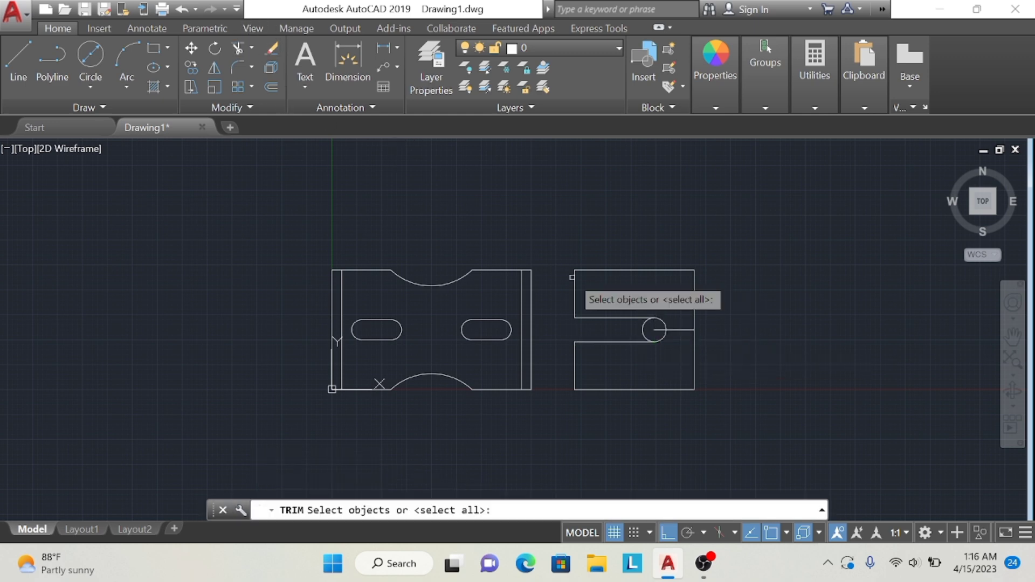
{"action": "key", "text": "Return"}
{"action": "left_click", "coordinate": [650, 330]}
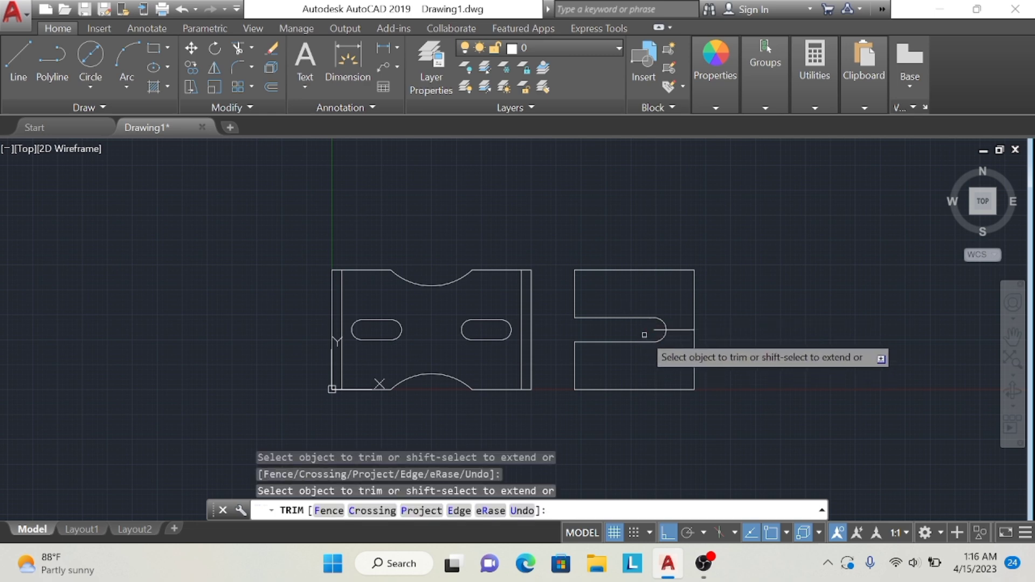
{"action": "key", "text": "Return"}
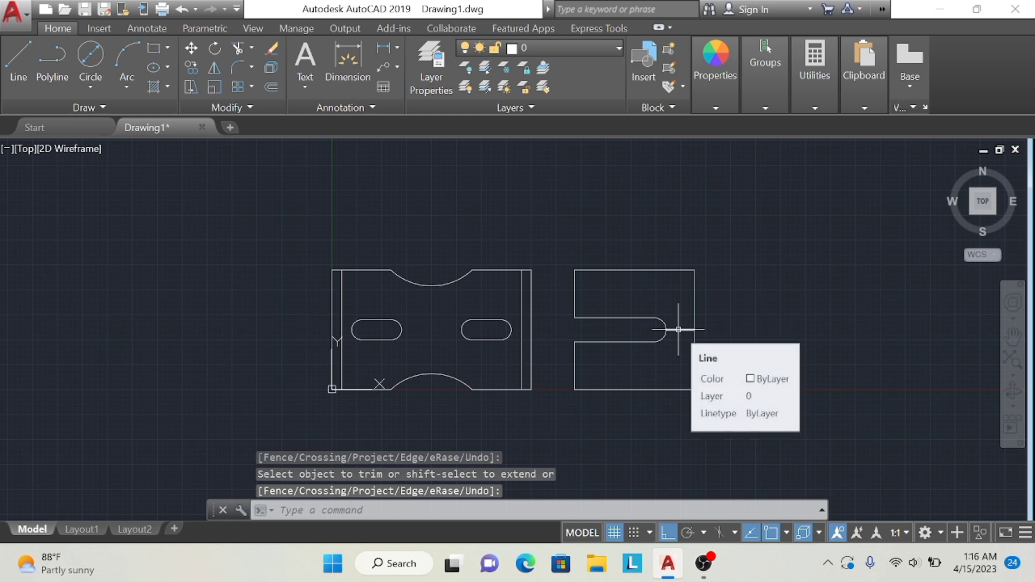
Erase the short line to the right of the slot
{"action": "left_click", "coordinate": [273, 48]}
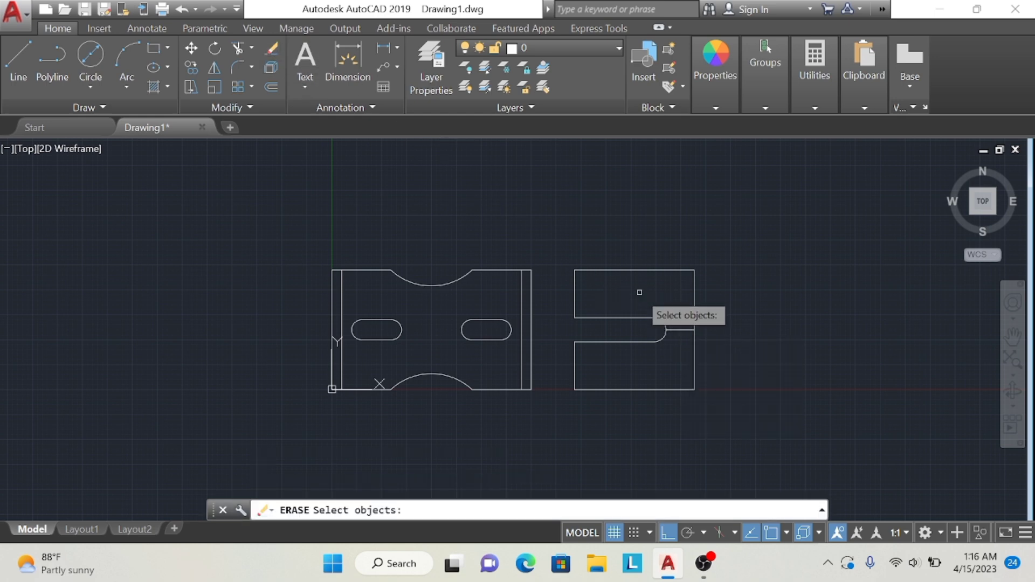
{"action": "left_click", "coordinate": [678, 330]}
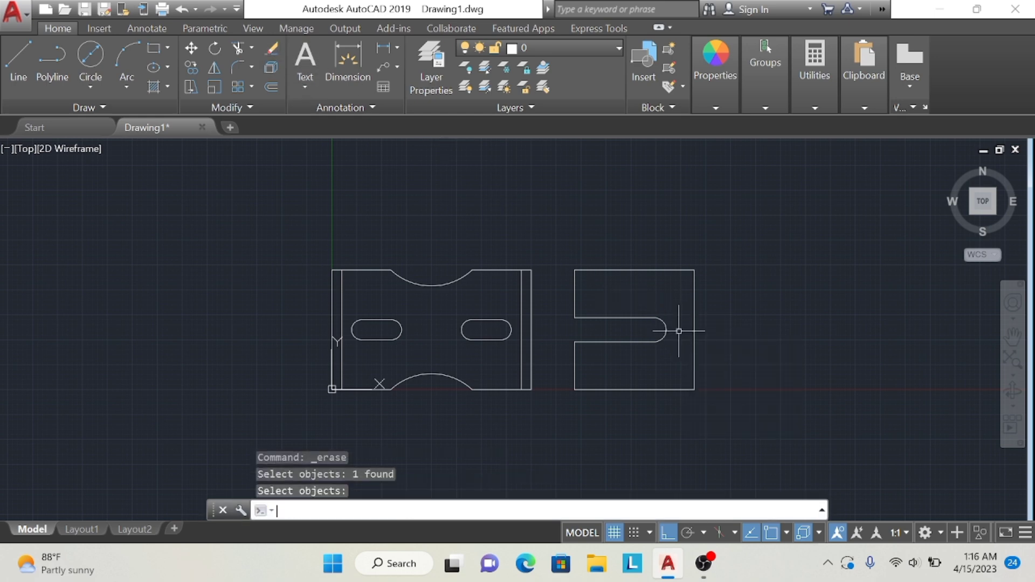
{"action": "key", "text": "Return"}
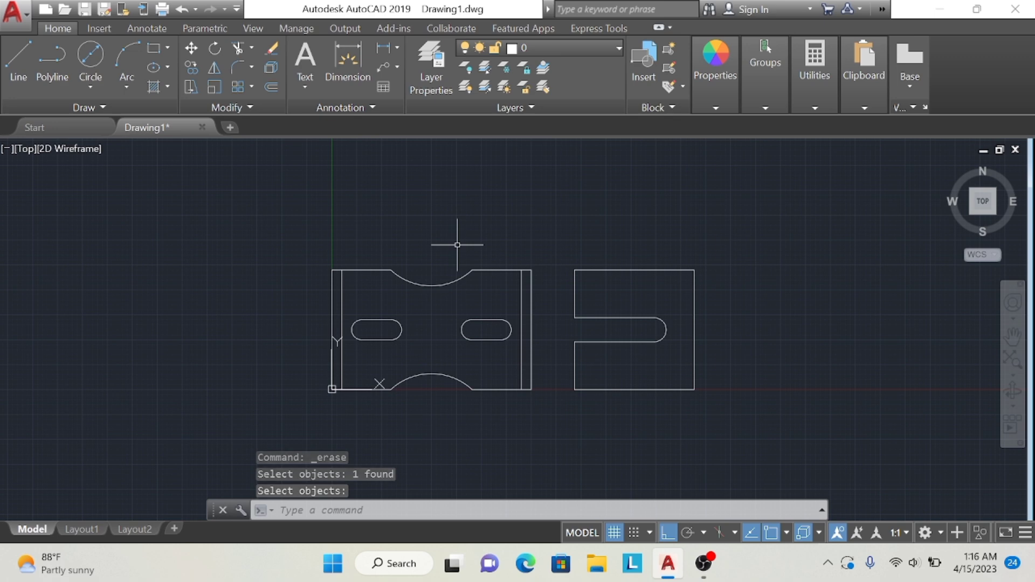
Draw a 30-unit line leftward from the right view's right edge
{"action": "left_click", "coordinate": [16, 64]}
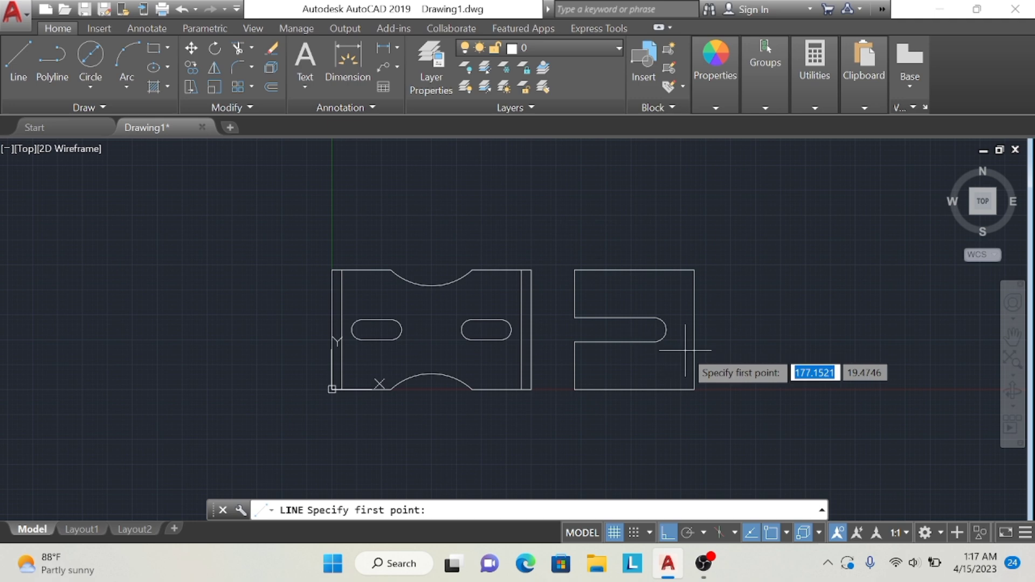
{"action": "left_click", "coordinate": [694, 329]}
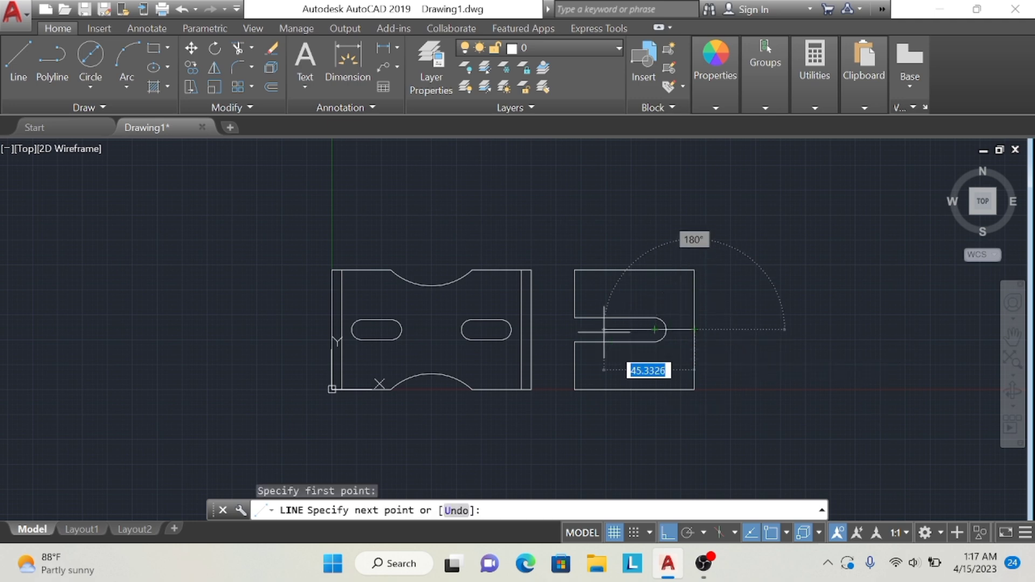
{"action": "type", "text": "30"}
{"action": "key", "text": "Return"}
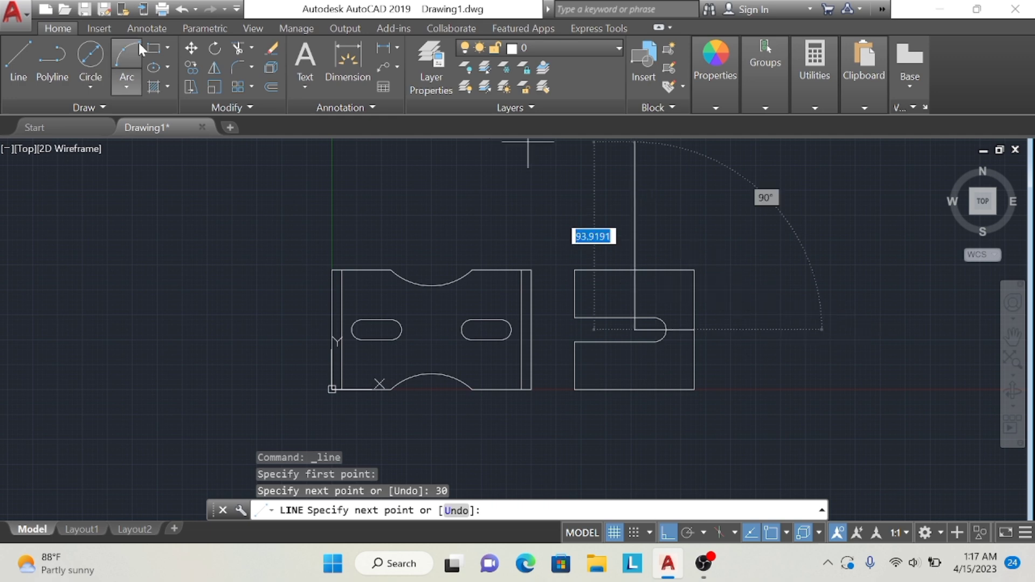
Add concentric 20- and 60-diameter circles centred at the line's left end
{"action": "left_click", "coordinate": [90, 59]}
{"action": "left_click", "coordinate": [634, 329]}
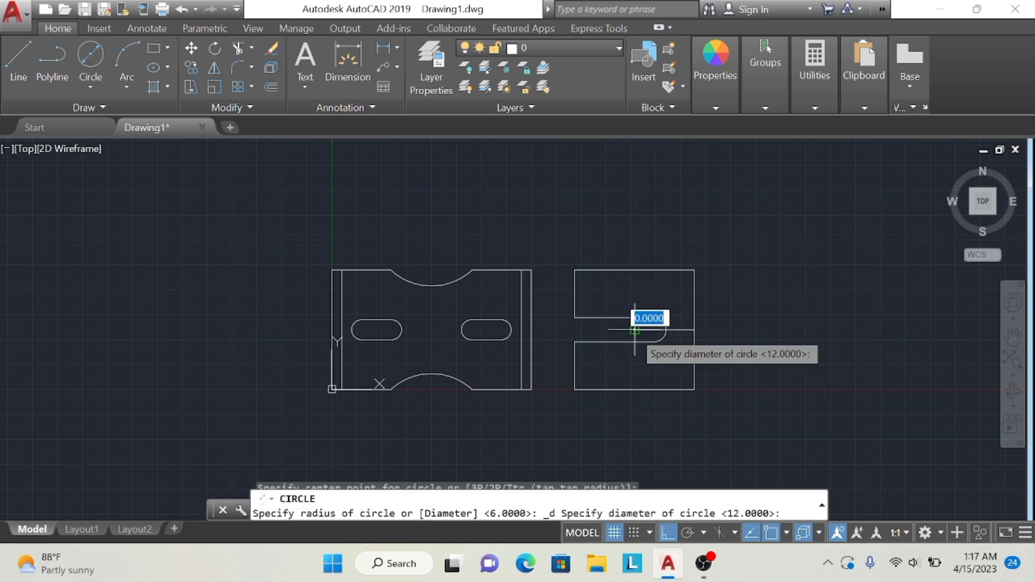
{"action": "type", "text": "20"}
{"action": "key", "text": "Return"}
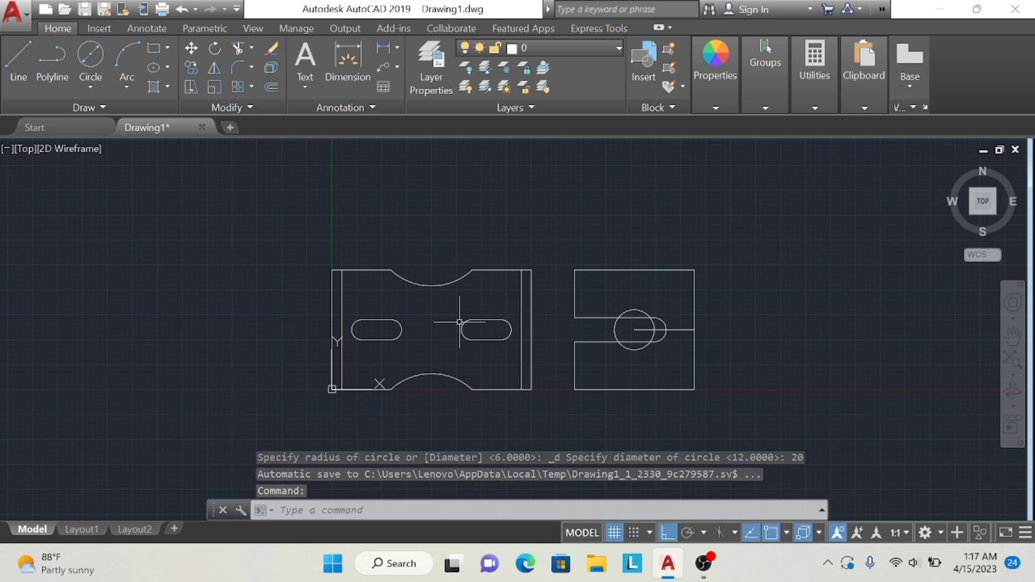
{"action": "left_click", "coordinate": [90, 59]}
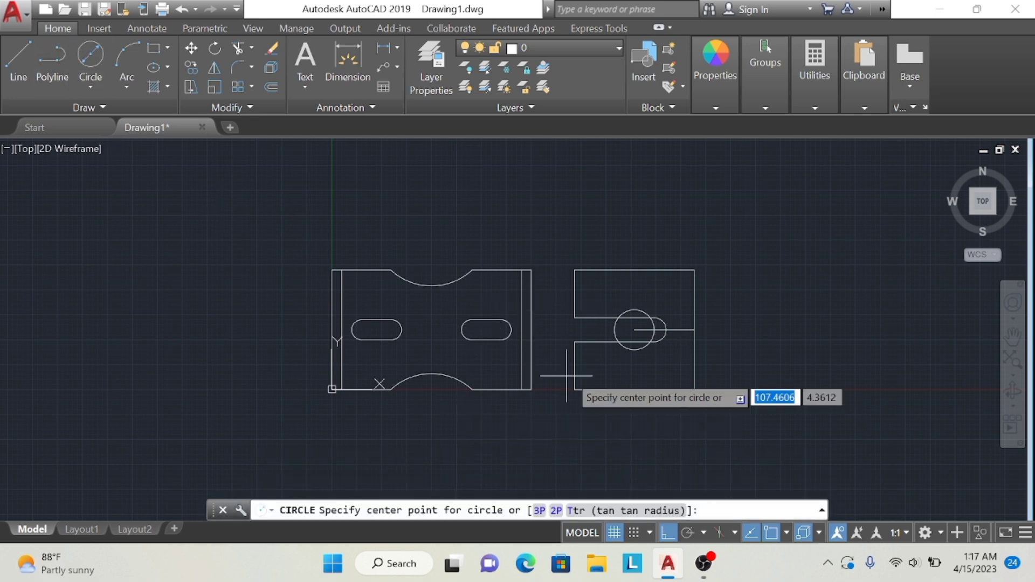
{"action": "left_click", "coordinate": [634, 329]}
{"action": "type", "text": "60"}
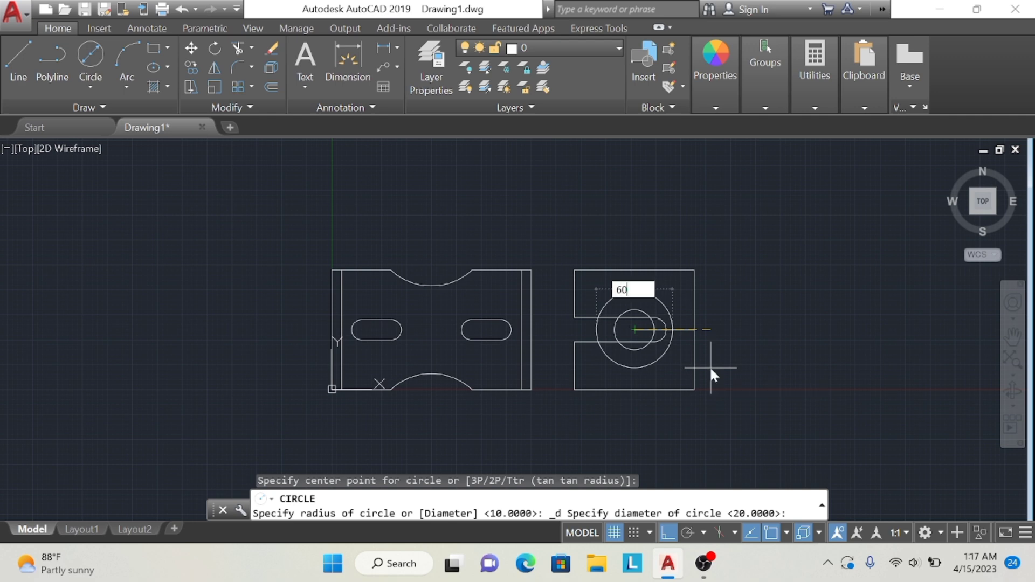
{"action": "key", "text": "Return"}
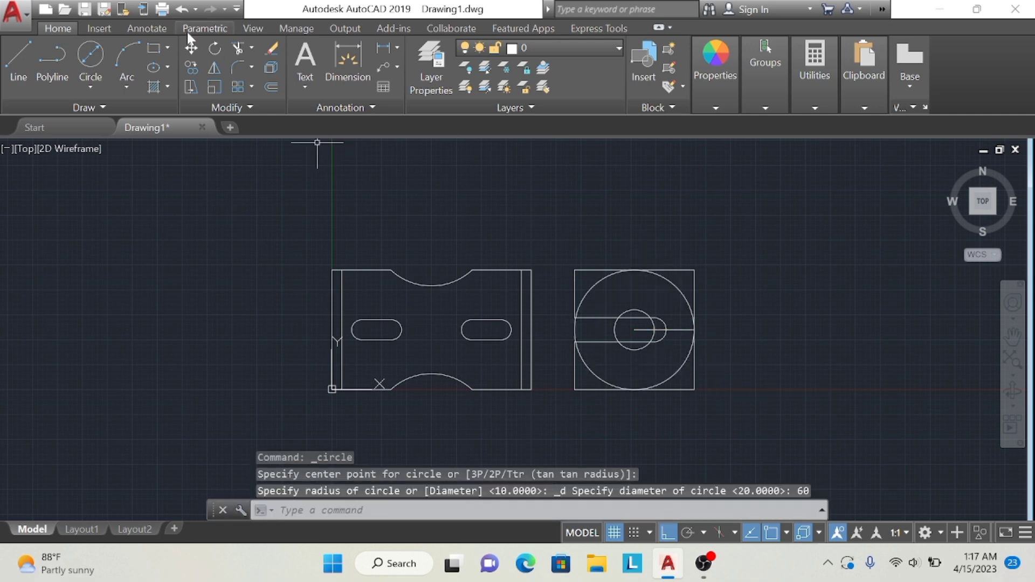
{"action": "left_click", "coordinate": [182, 9]}
{"action": "left_click", "coordinate": [90, 56]}
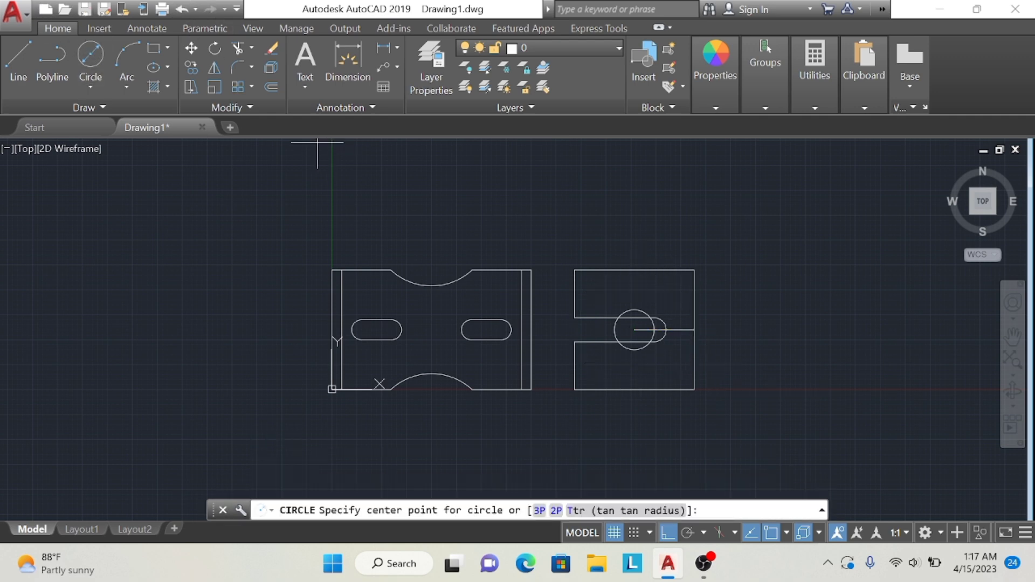
{"action": "left_click", "coordinate": [634, 330]}
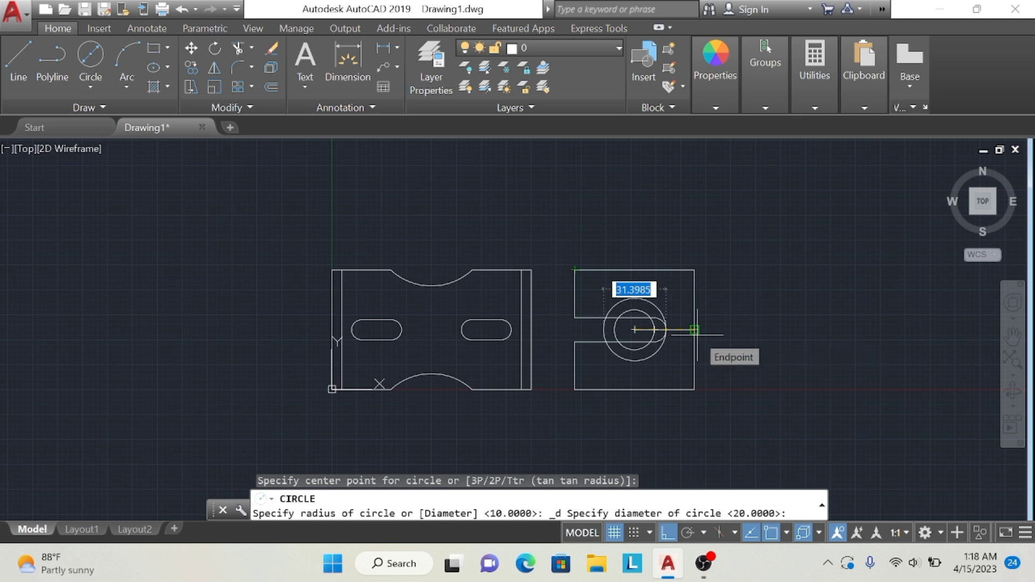
{"action": "type", "text": "60"}
{"action": "key", "text": "Return"}
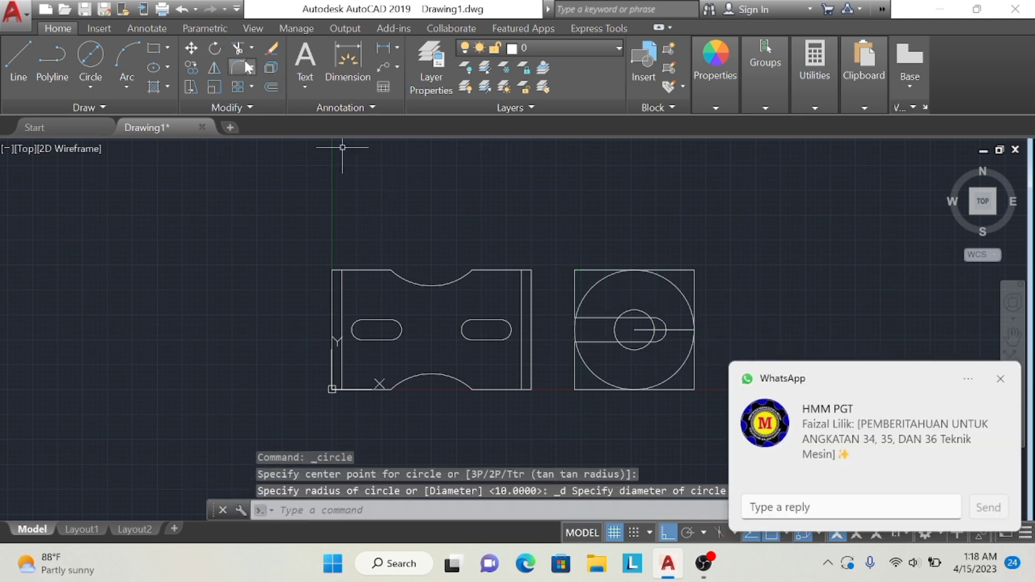
{"action": "left_click", "coordinate": [1001, 378]}
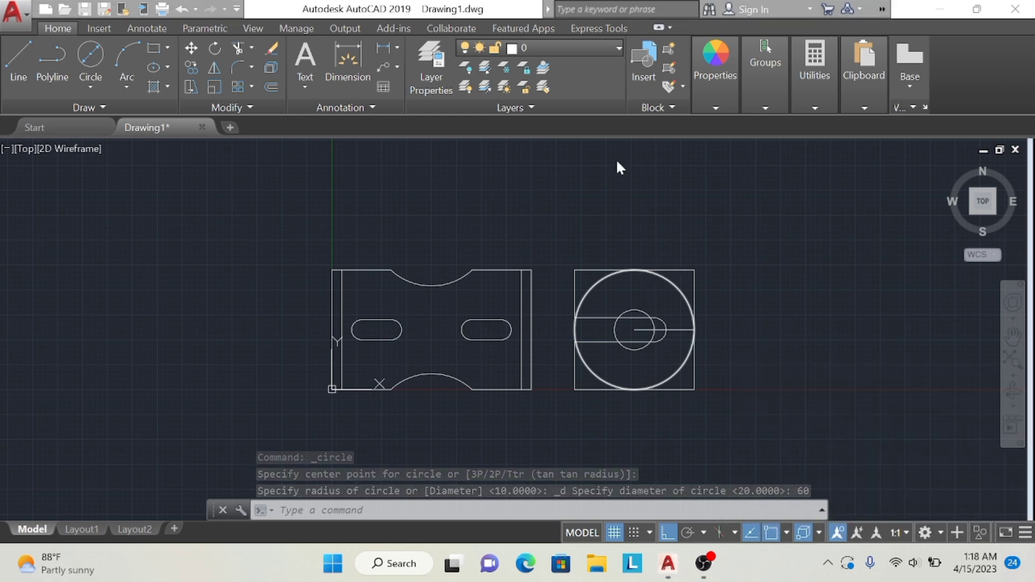
Trim the top edge piece, the circle's right arcs, and the line inside the small circle
{"action": "left_click", "coordinate": [237, 49]}
{"action": "key", "text": "Return"}
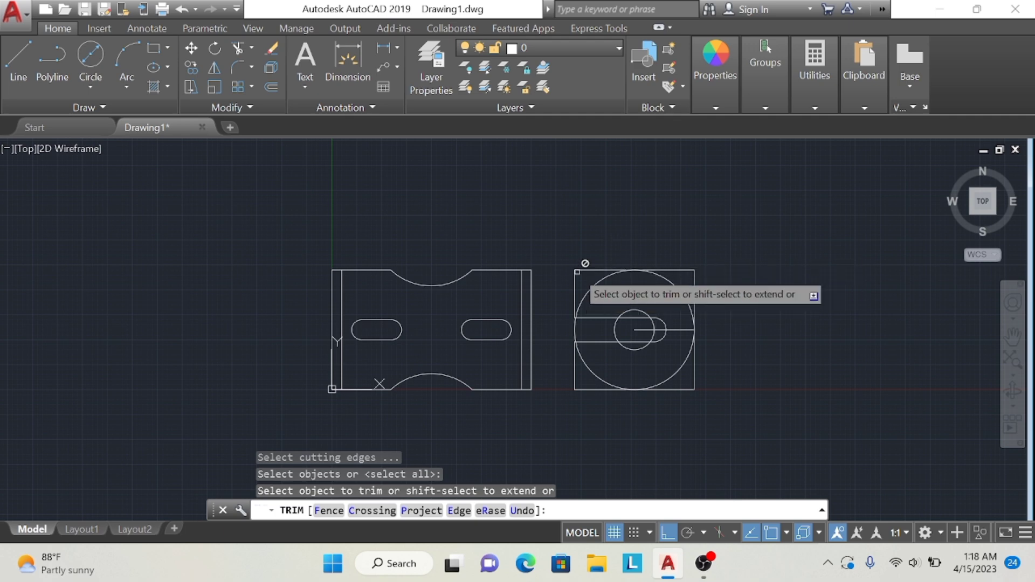
{"action": "left_click", "coordinate": [586, 270]}
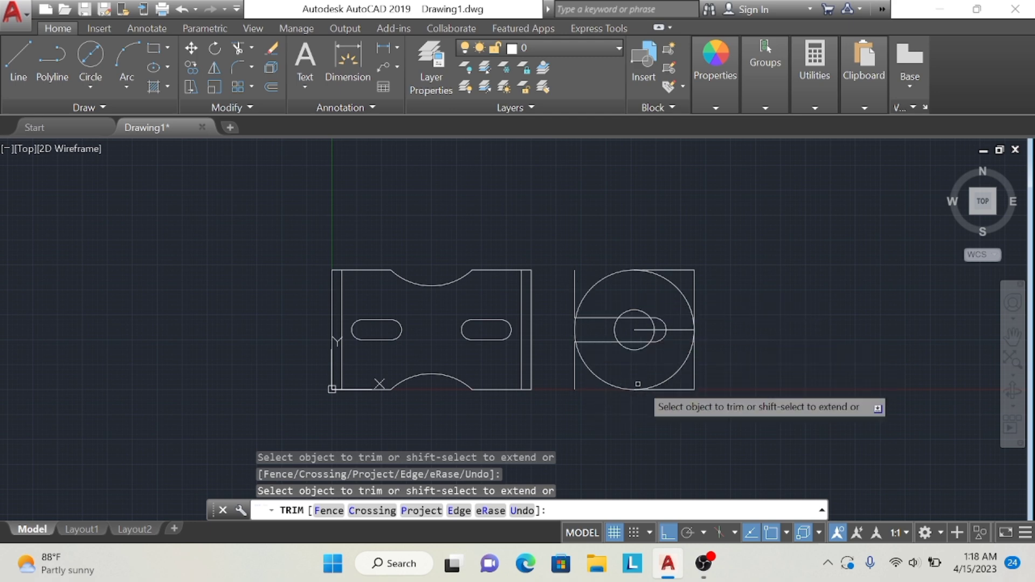
{"action": "left_click", "coordinate": [677, 372]}
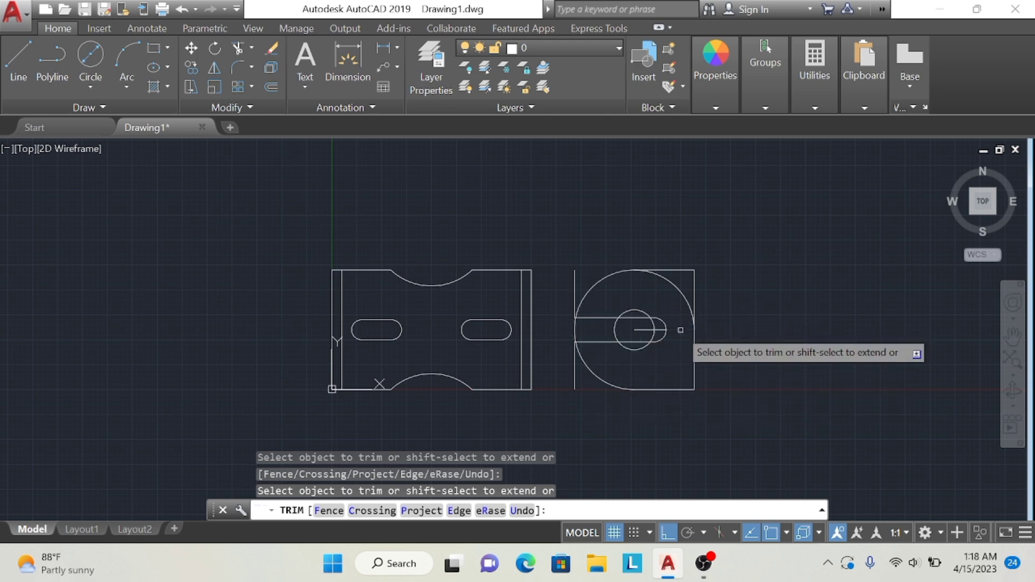
{"action": "left_click", "coordinate": [661, 330]}
{"action": "left_click", "coordinate": [684, 299]}
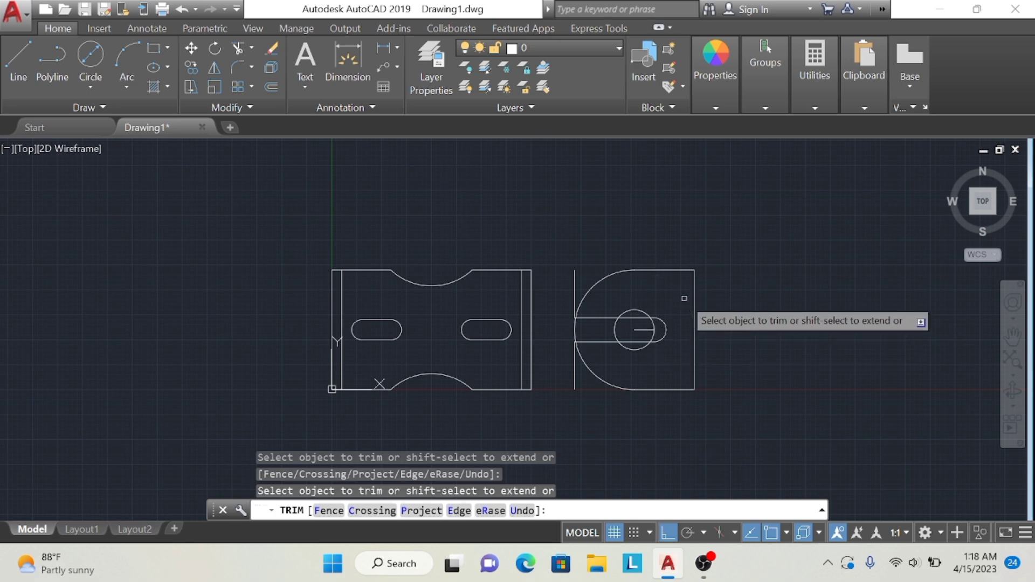
{"action": "key", "text": "Return"}
Erase the rectangle's left edge and the leftover edge pieces
{"action": "left_click", "coordinate": [268, 50]}
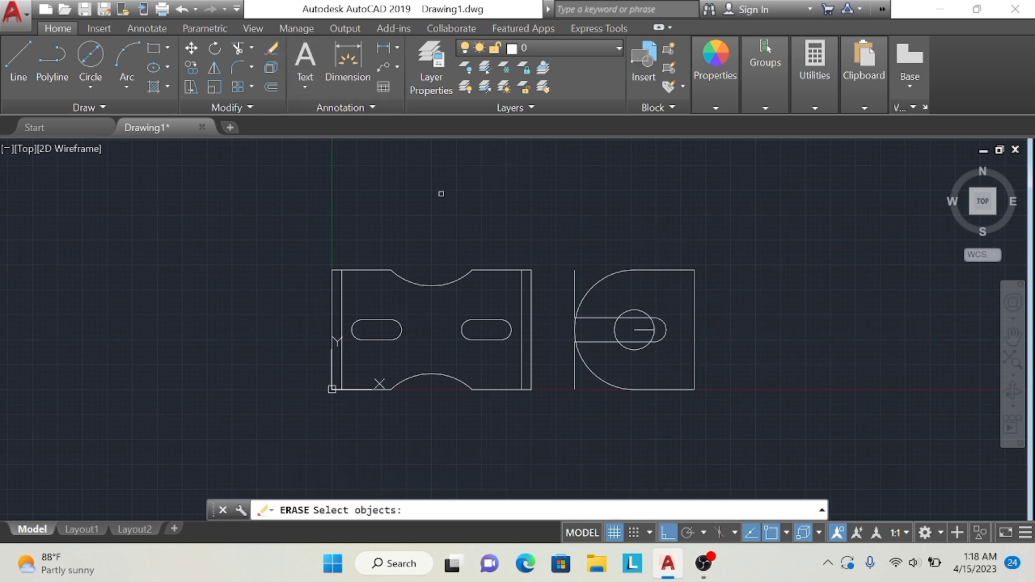
{"action": "left_click", "coordinate": [575, 279]}
{"action": "left_click", "coordinate": [575, 361]}
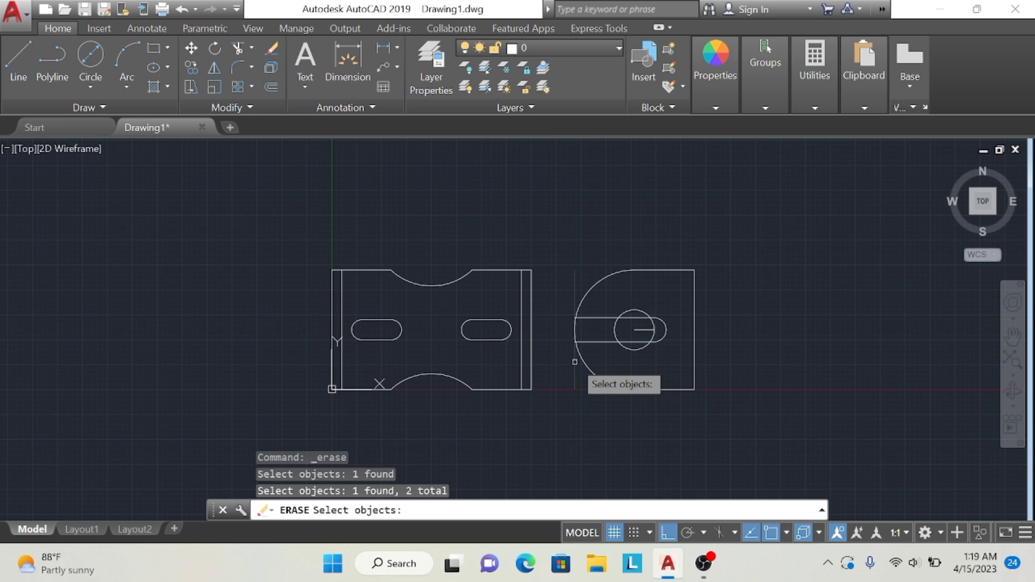
{"action": "left_click", "coordinate": [647, 330]}
{"action": "key", "text": "Return"}
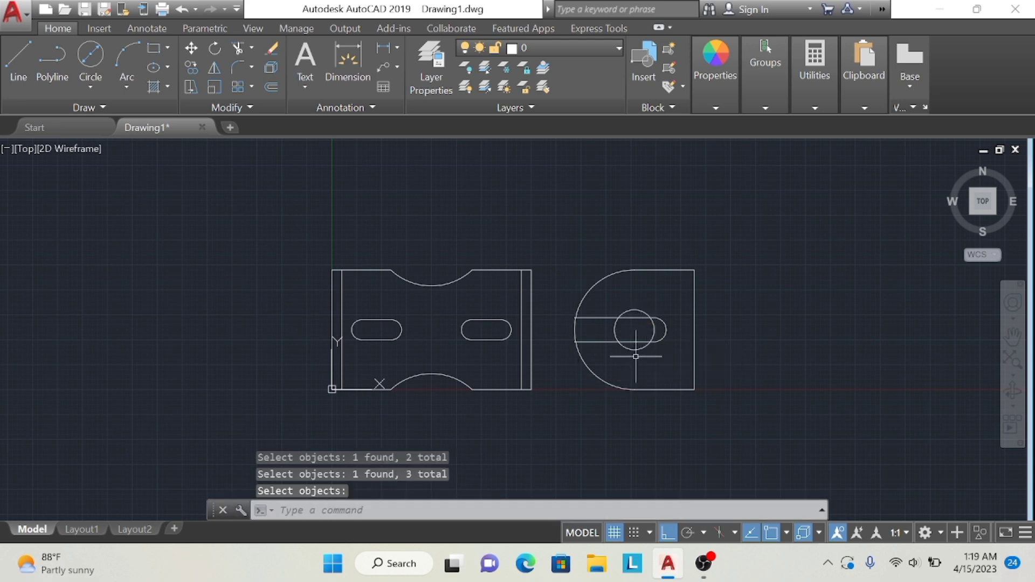
Draw a line 50 units left from the top-right corner, then straight down to the bottom edge
{"action": "left_click", "coordinate": [15, 53]}
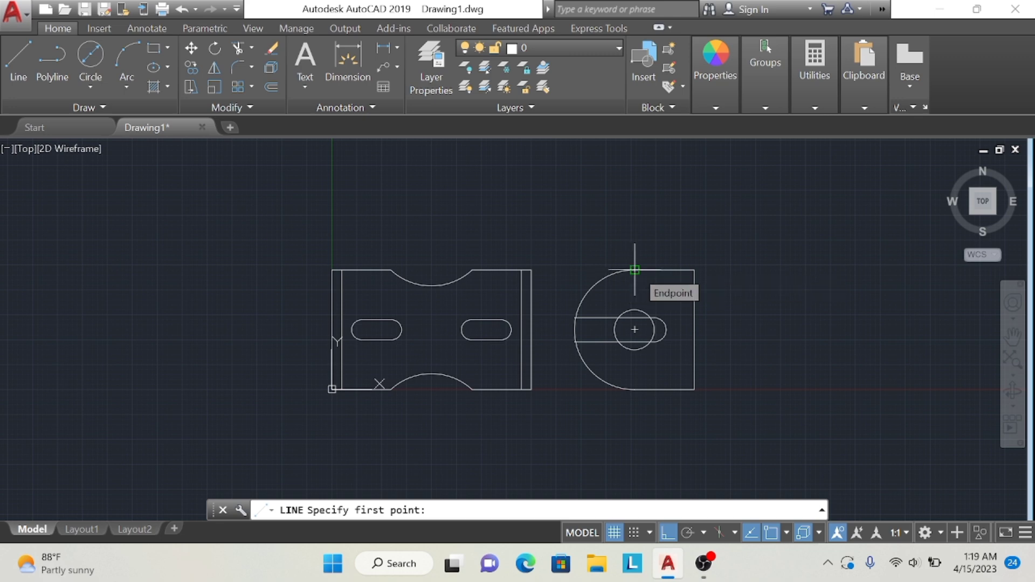
{"action": "left_click", "coordinate": [694, 270]}
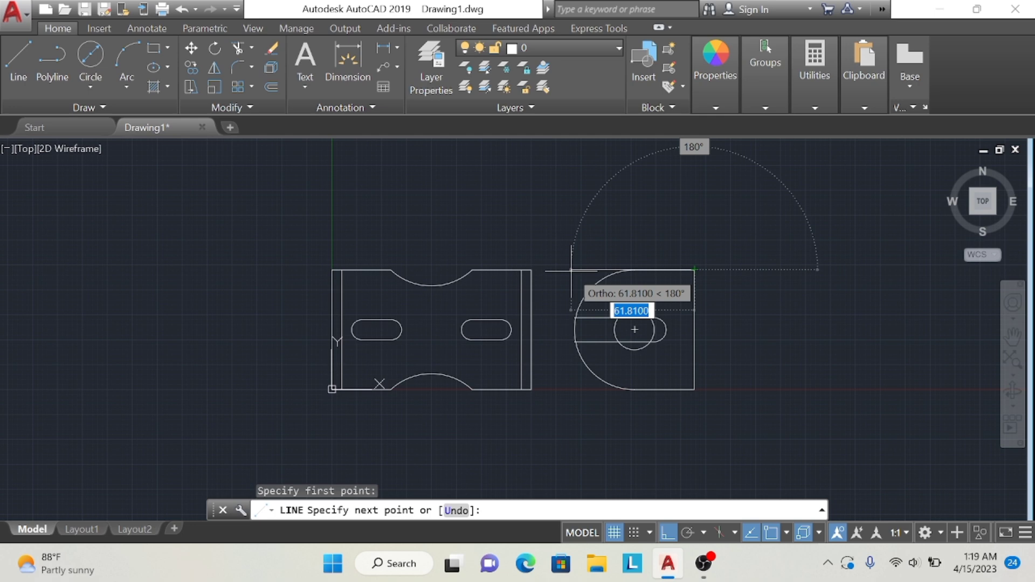
{"action": "type", "text": "50"}
{"action": "key", "text": "Return"}
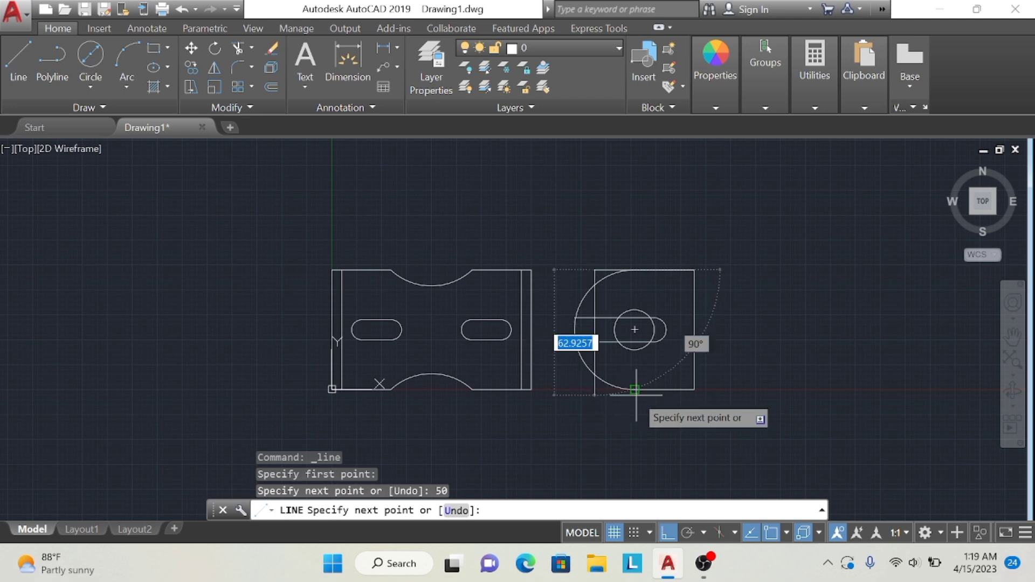
{"action": "left_click", "coordinate": [586, 388]}
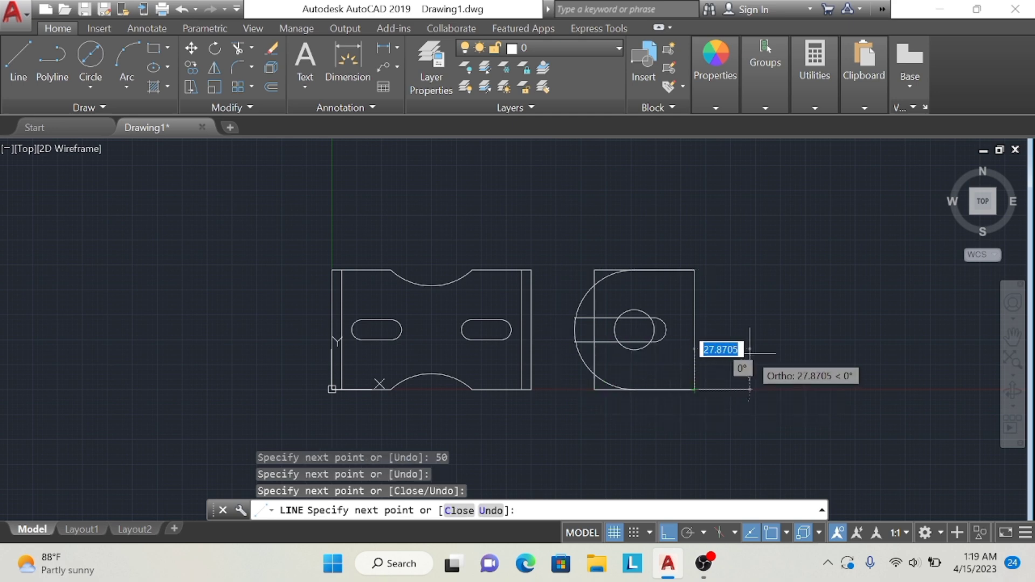
{"action": "key", "text": "Escape"}
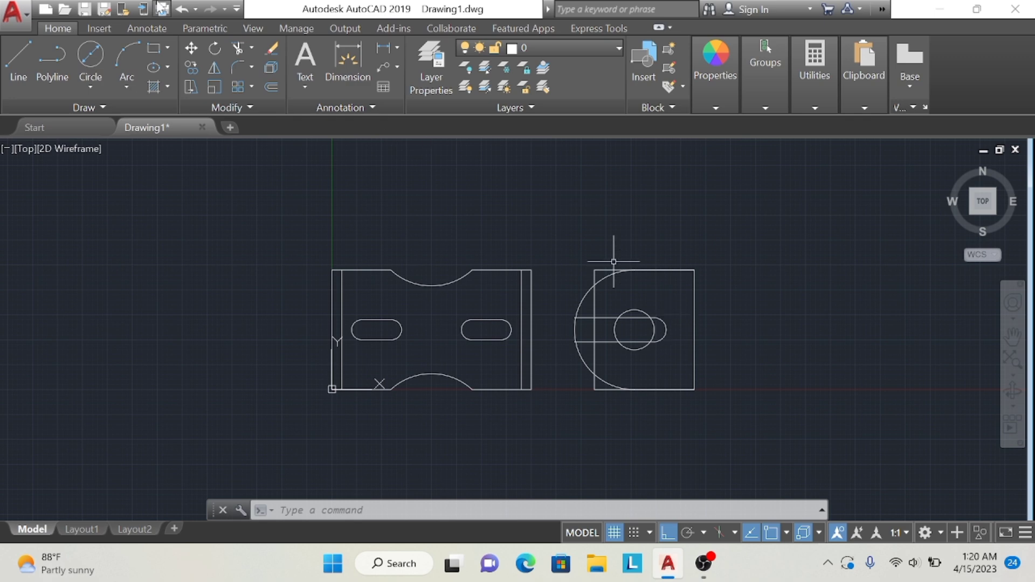
Trim the slot line pieces lying left of the new vertical line
{"action": "left_click", "coordinate": [238, 47]}
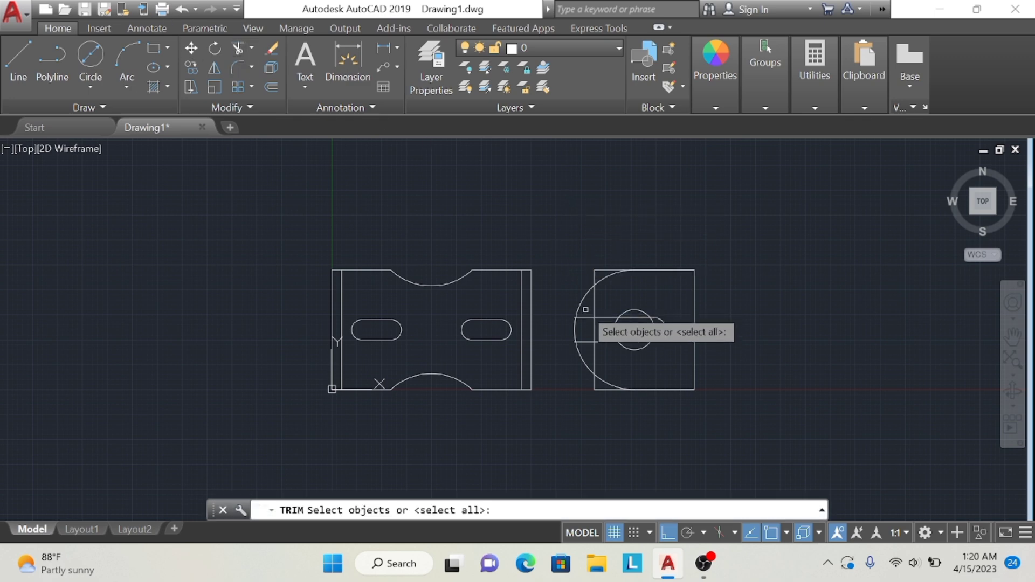
{"action": "key", "text": "Return"}
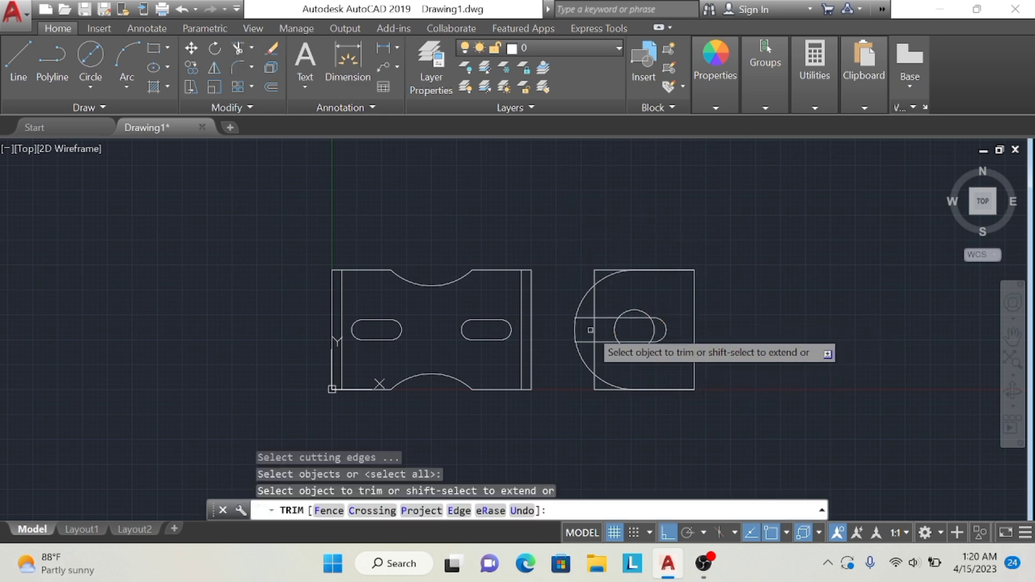
{"action": "left_click", "coordinate": [591, 330]}
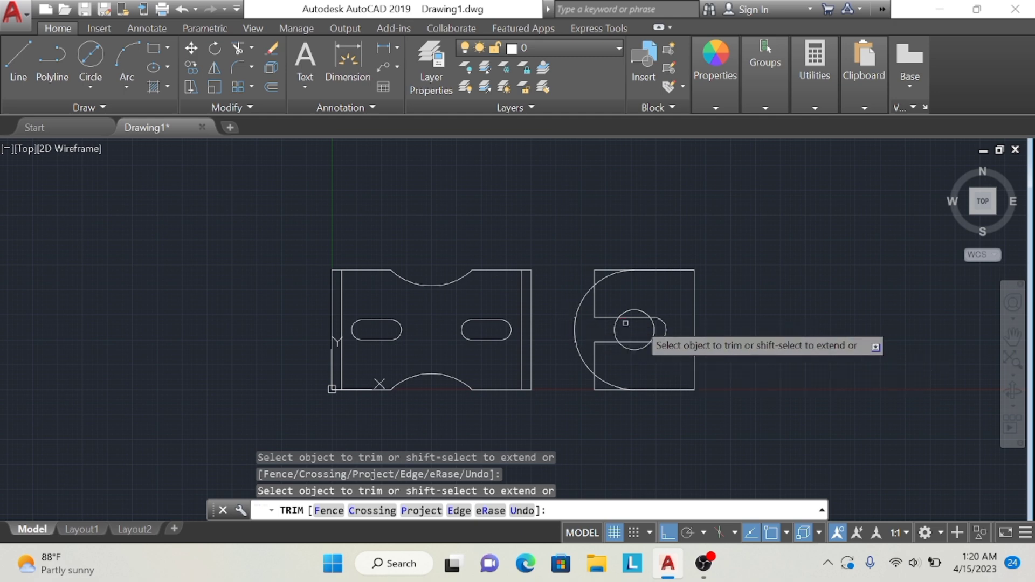
{"action": "key", "text": "Return"}
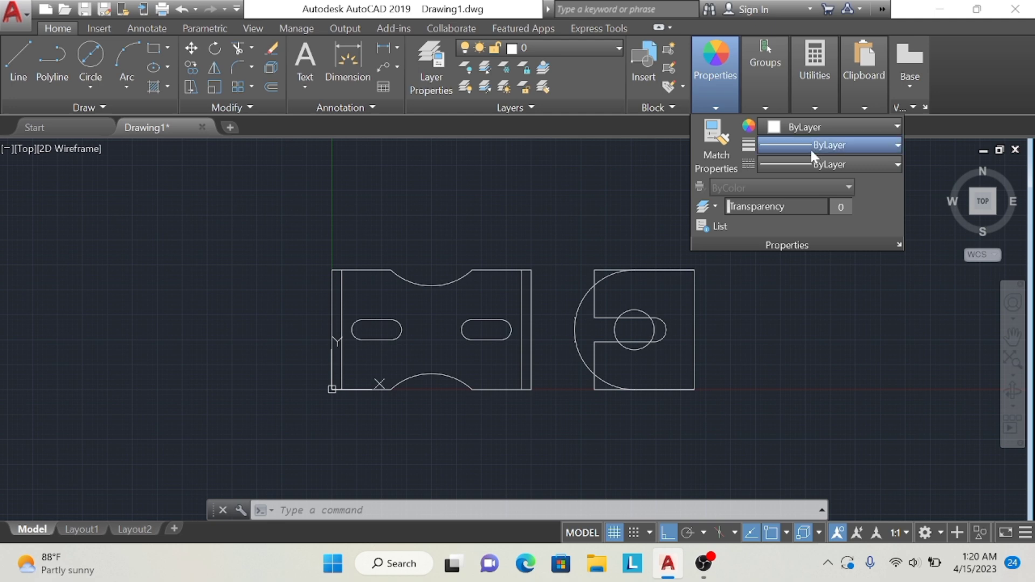
Browse the Properties panel linetype list and open the Linetype Manager
{"action": "left_click", "coordinate": [815, 146]}
{"action": "left_click", "coordinate": [898, 145]}
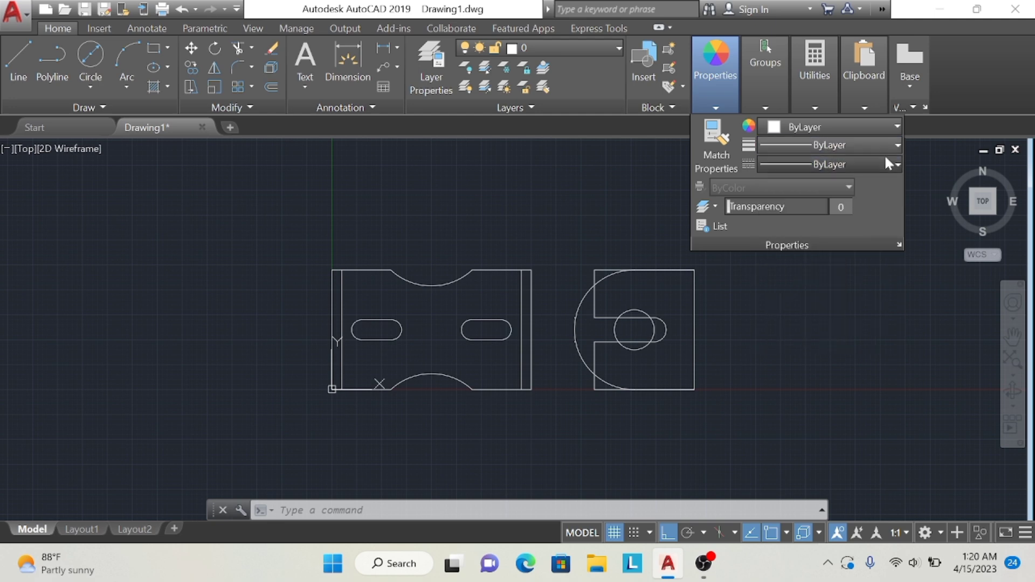
{"action": "left_click", "coordinate": [889, 164]}
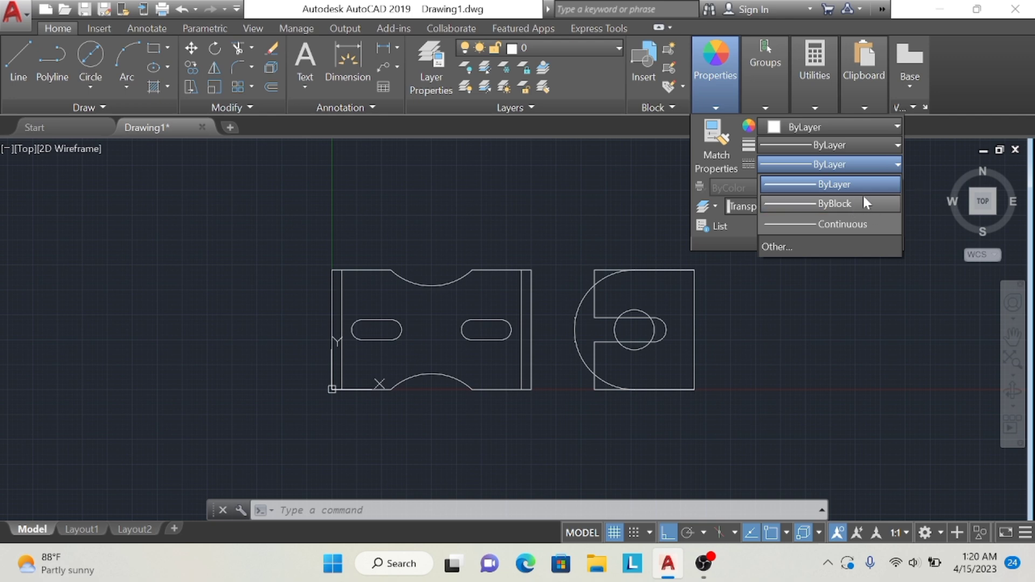
{"action": "left_click", "coordinate": [878, 164]}
{"action": "left_click", "coordinate": [869, 161]}
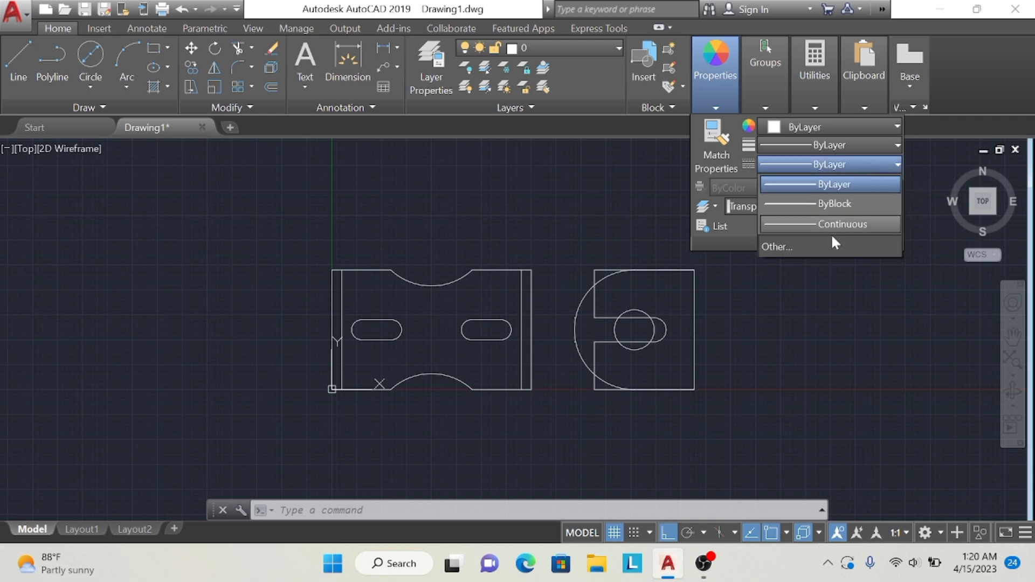
{"action": "left_click", "coordinate": [834, 247]}
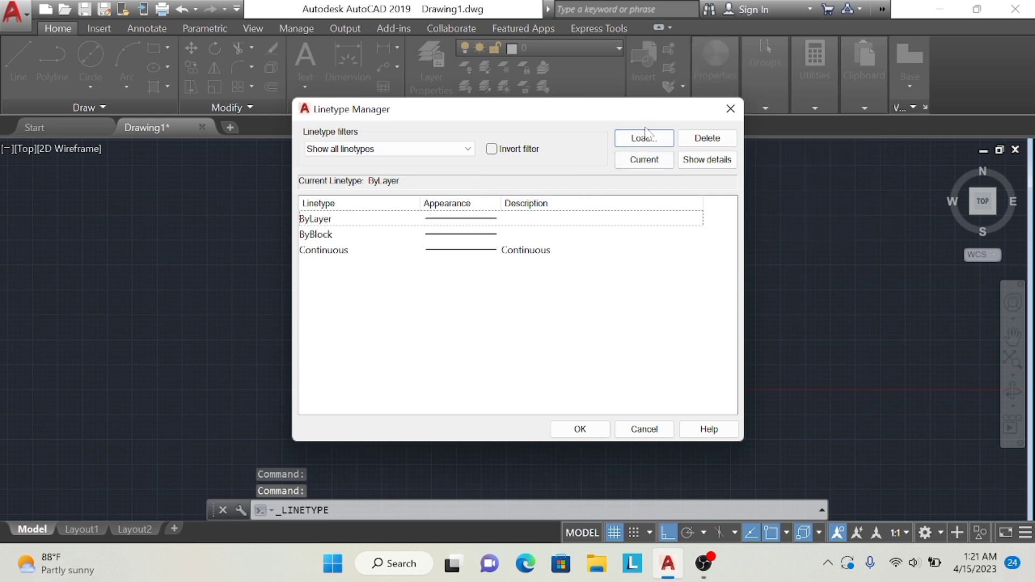
Load the DASHEDX2 linetype from the library and select it
{"action": "left_click", "coordinate": [645, 138]}
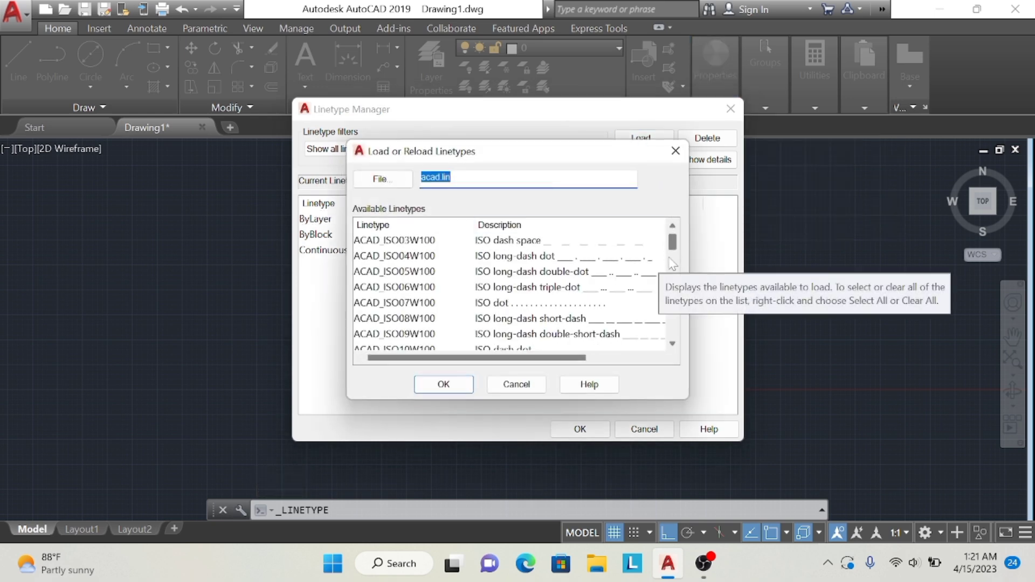
{"action": "scroll", "coordinate": [672, 264], "scroll_direction": "down", "scroll_amount": 4}
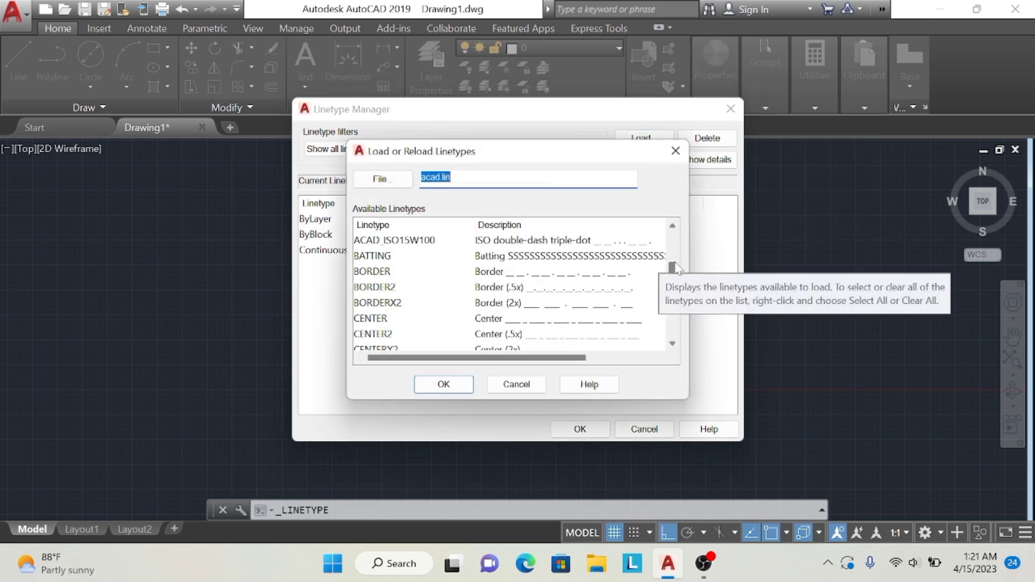
{"action": "mouse_move", "coordinate": [672, 268]}
{"action": "left_mouse_down"}
{"action": "mouse_move", "coordinate": [664, 355]}
{"action": "mouse_move", "coordinate": [687, 292]}
{"action": "left_mouse_up"}
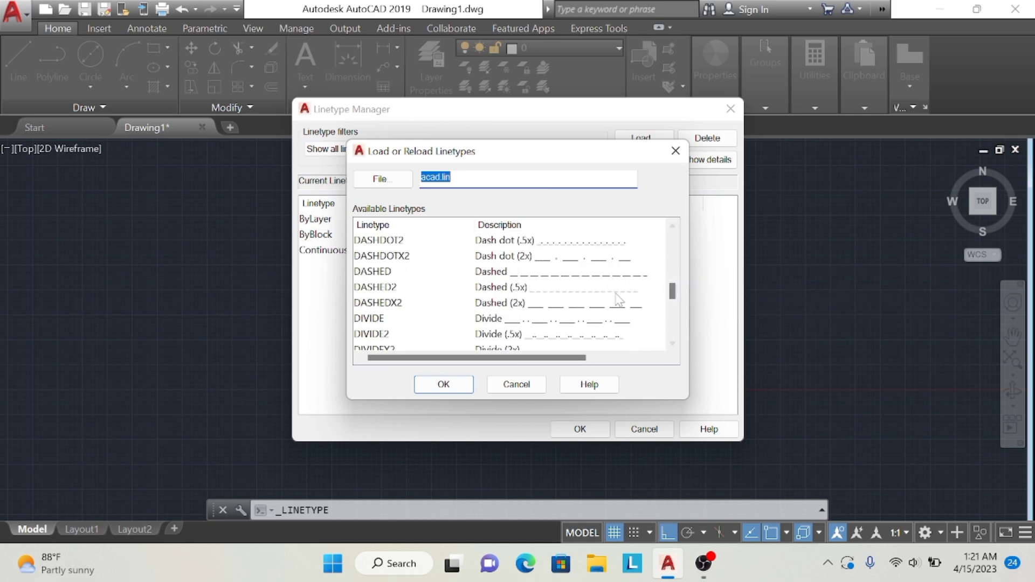
{"action": "left_click", "coordinate": [591, 305]}
{"action": "left_click", "coordinate": [441, 384]}
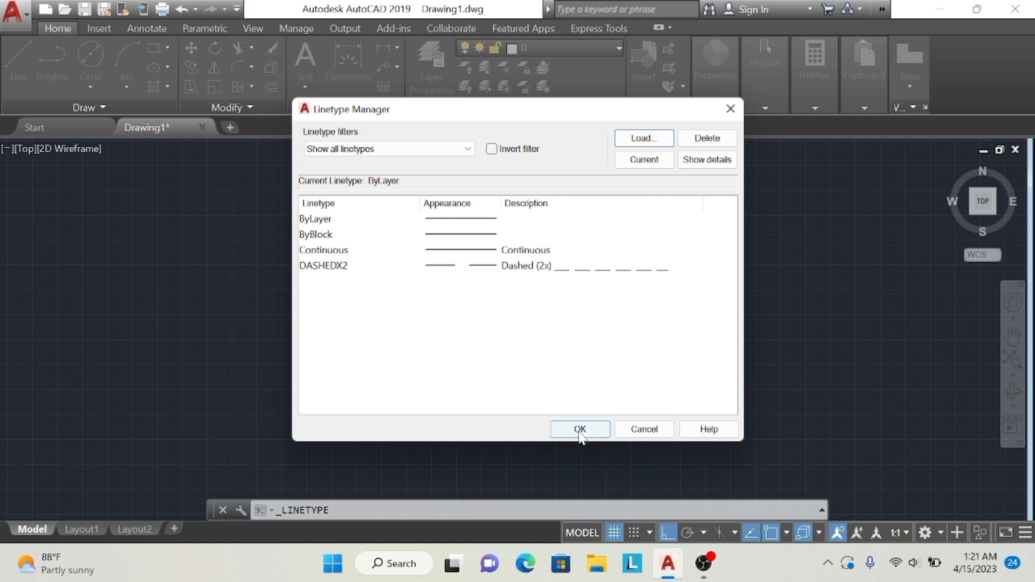
{"action": "left_click", "coordinate": [599, 267]}
{"action": "left_click", "coordinate": [579, 429]}
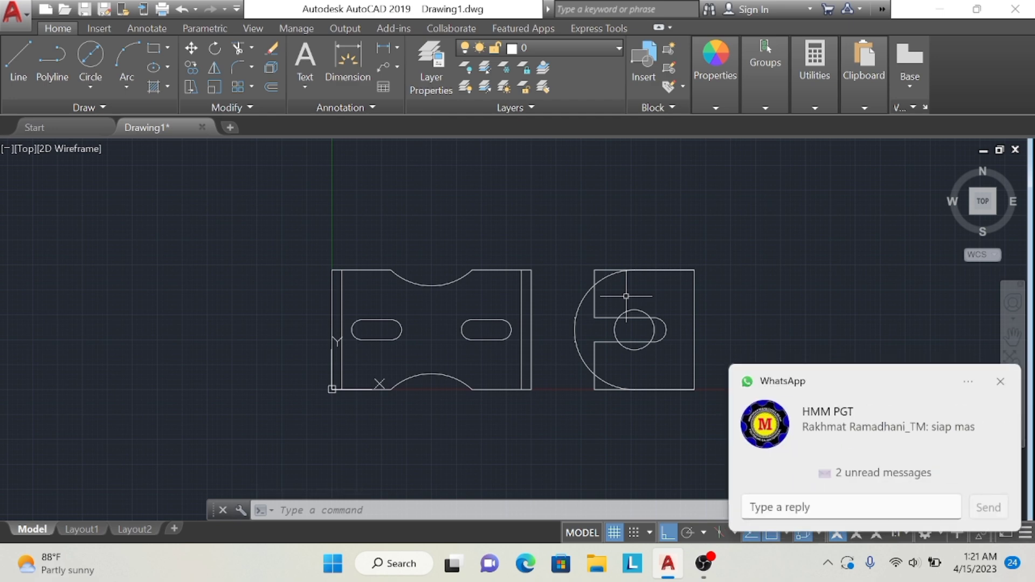
Delete the two split left-edge pieces of the side view
{"action": "right_click", "coordinate": [596, 305]}
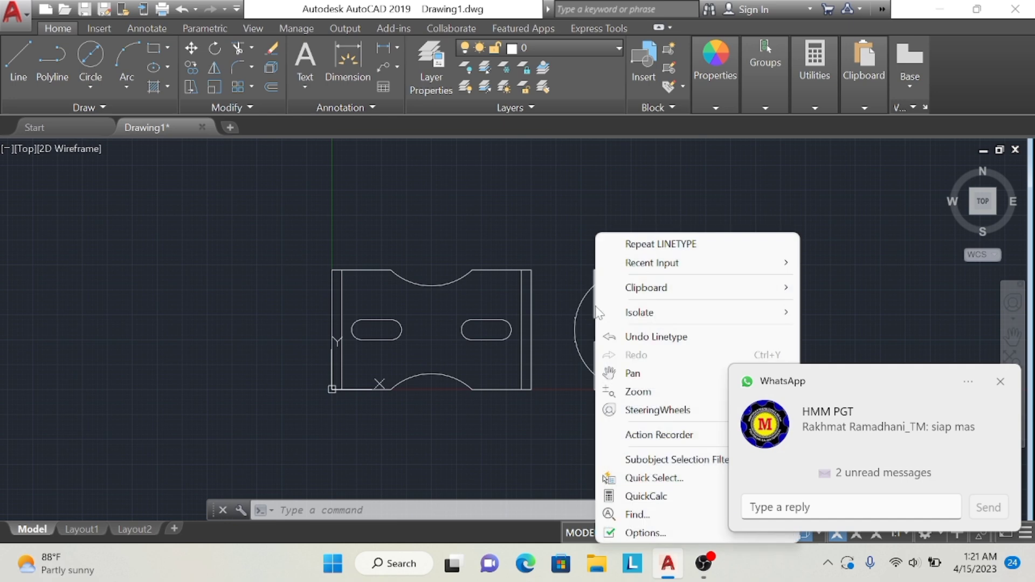
{"action": "key", "text": "Escape"}
{"action": "left_click", "coordinate": [546, 259]}
{"action": "left_click", "coordinate": [605, 322]}
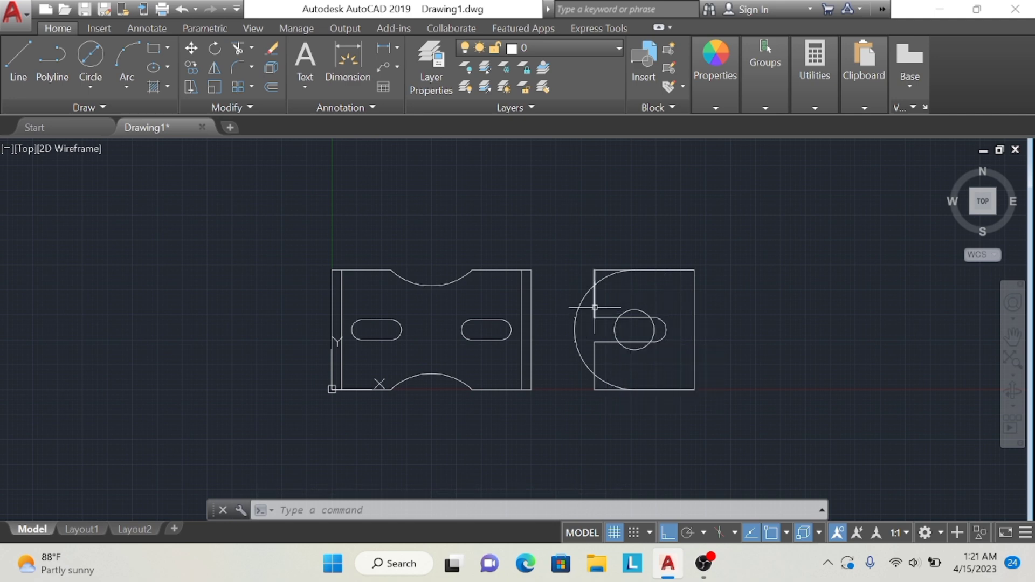
{"action": "left_click", "coordinate": [595, 308]}
{"action": "left_click", "coordinate": [595, 372]}
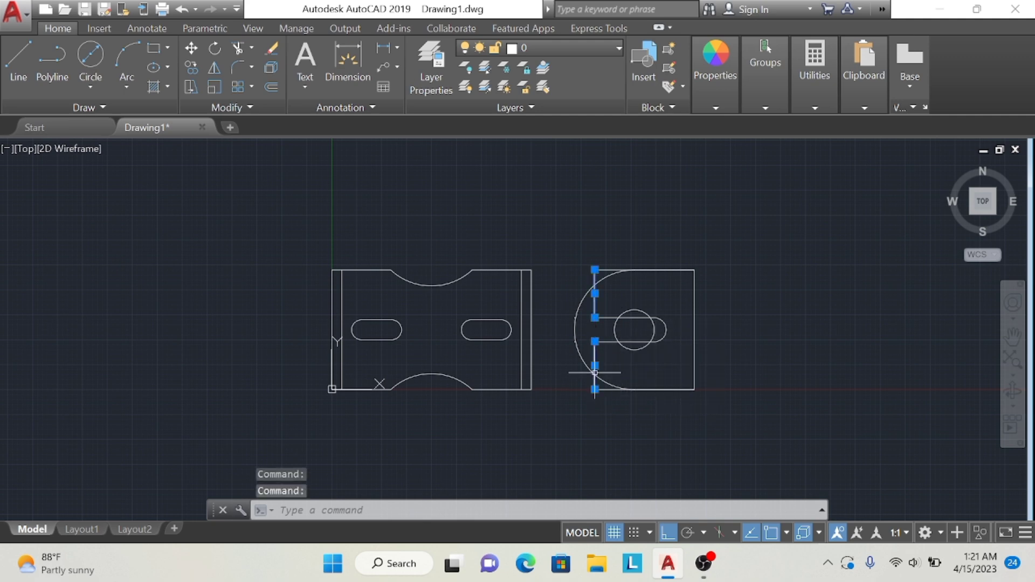
{"action": "key", "text": "Delete"}
Draw one line from the side view's top-left corner to its bottom-left corner
{"action": "left_click", "coordinate": [22, 45]}
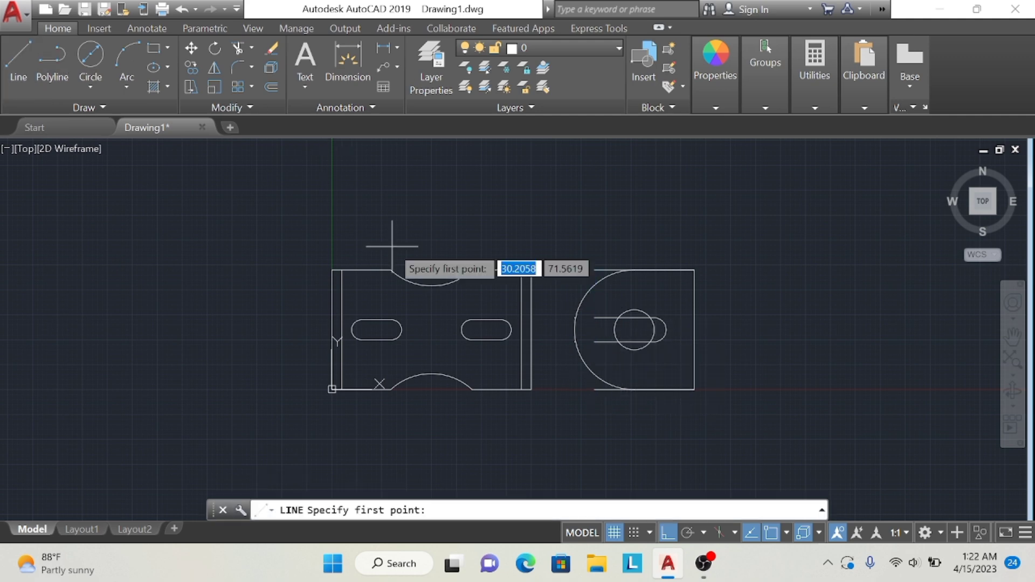
{"action": "left_click", "coordinate": [595, 270]}
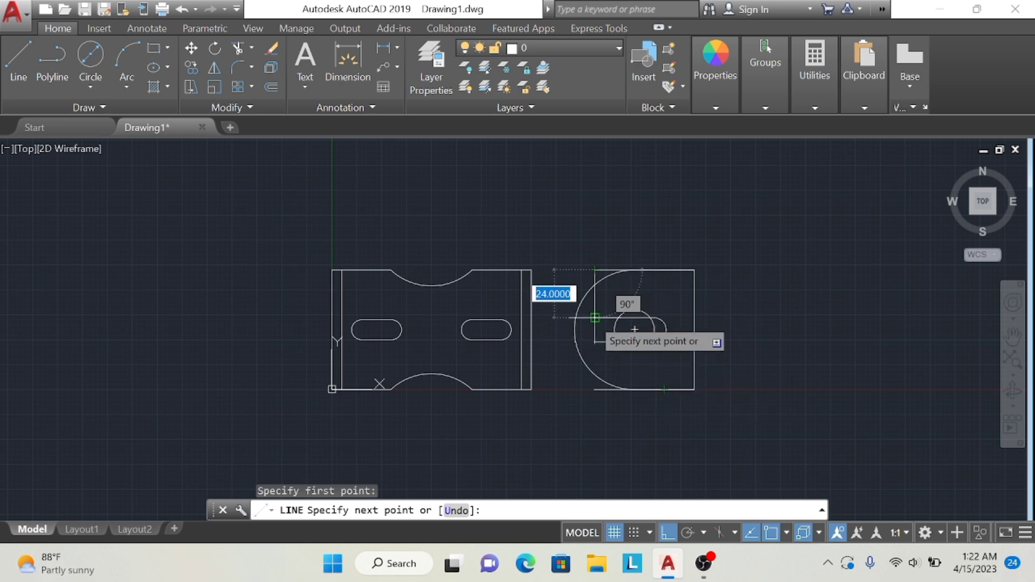
{"action": "left_click", "coordinate": [595, 389]}
{"action": "key", "text": "Escape"}
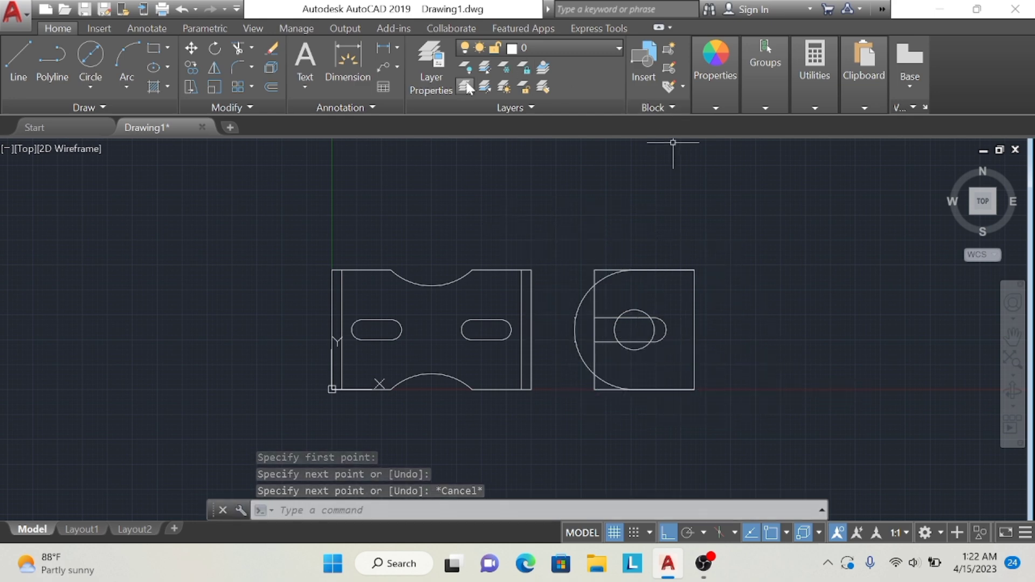
Trim the edge line across the slot opening and erase the leftover line piece
{"action": "left_click", "coordinate": [236, 50]}
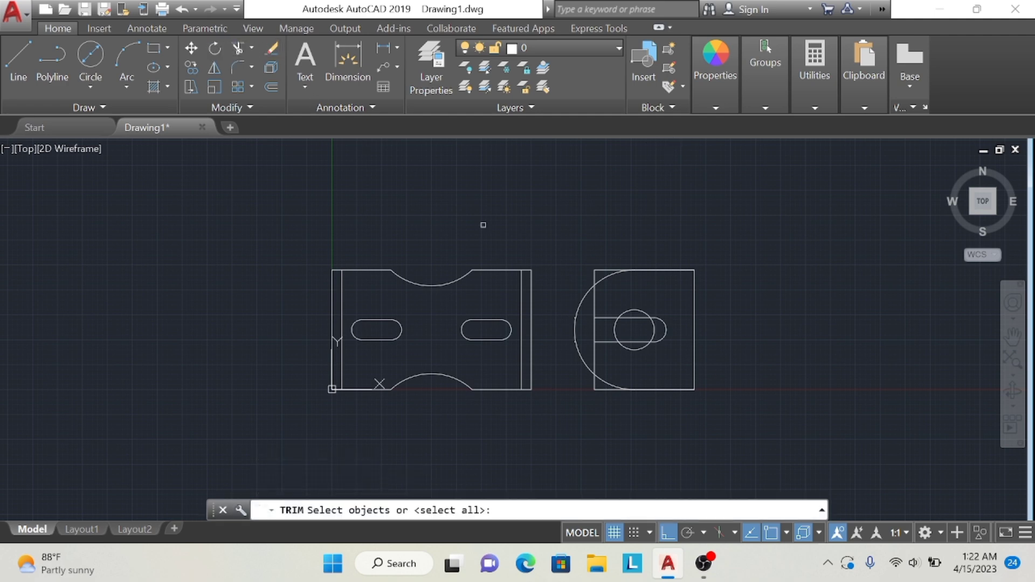
{"action": "key", "text": "Return"}
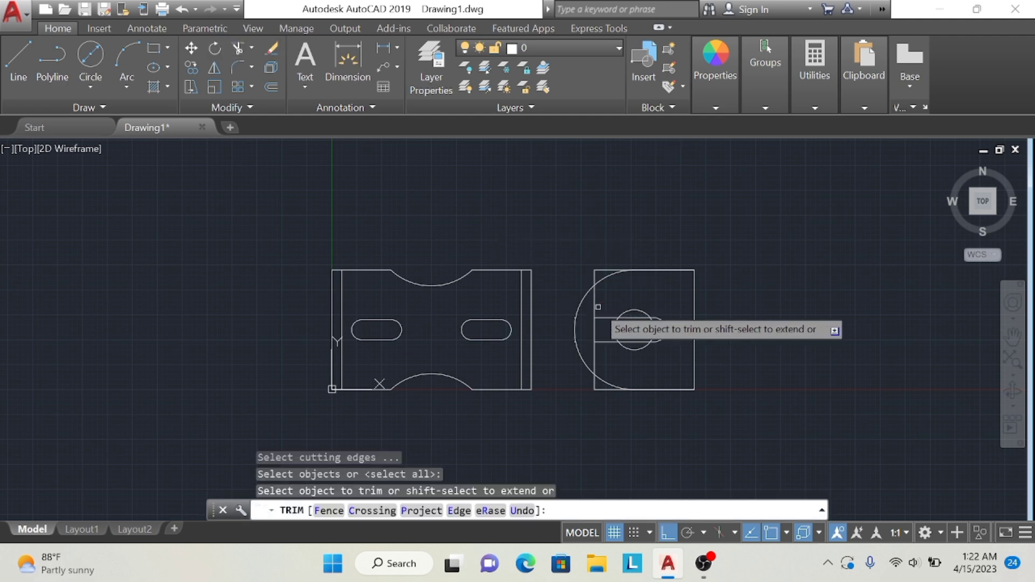
{"action": "left_click", "coordinate": [596, 307]}
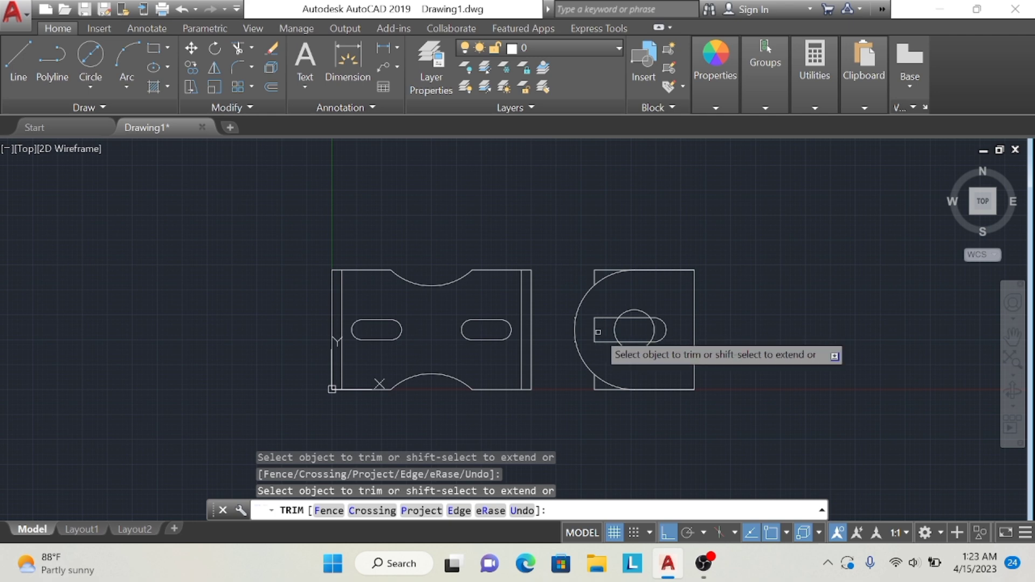
{"action": "key", "text": "Return"}
{"action": "left_click", "coordinate": [271, 48]}
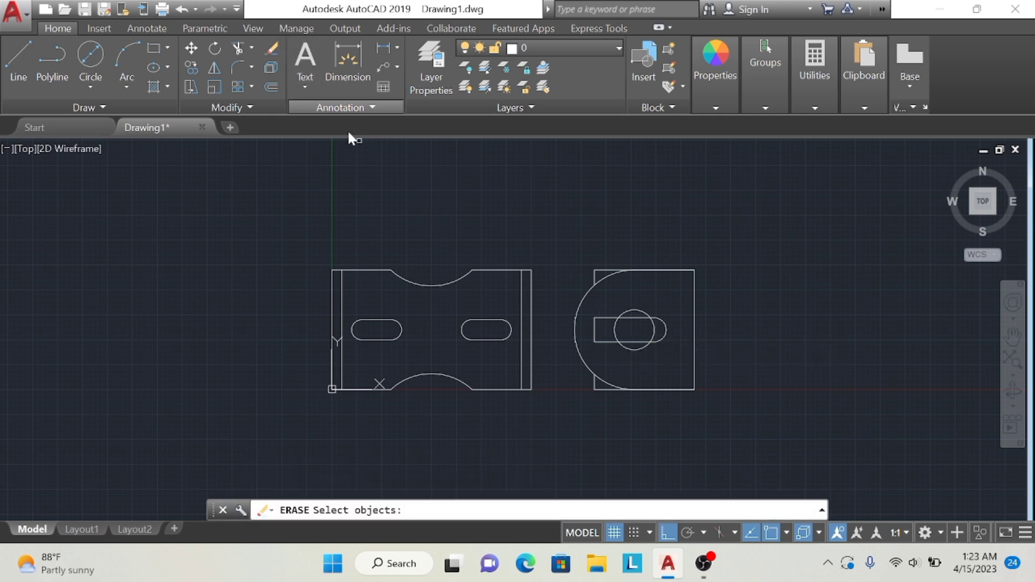
{"action": "left_click_drag", "start_coordinate": [599, 324], "coordinate": [604, 335]}
{"action": "left_click", "coordinate": [597, 333]}
{"action": "key", "text": "Return"}
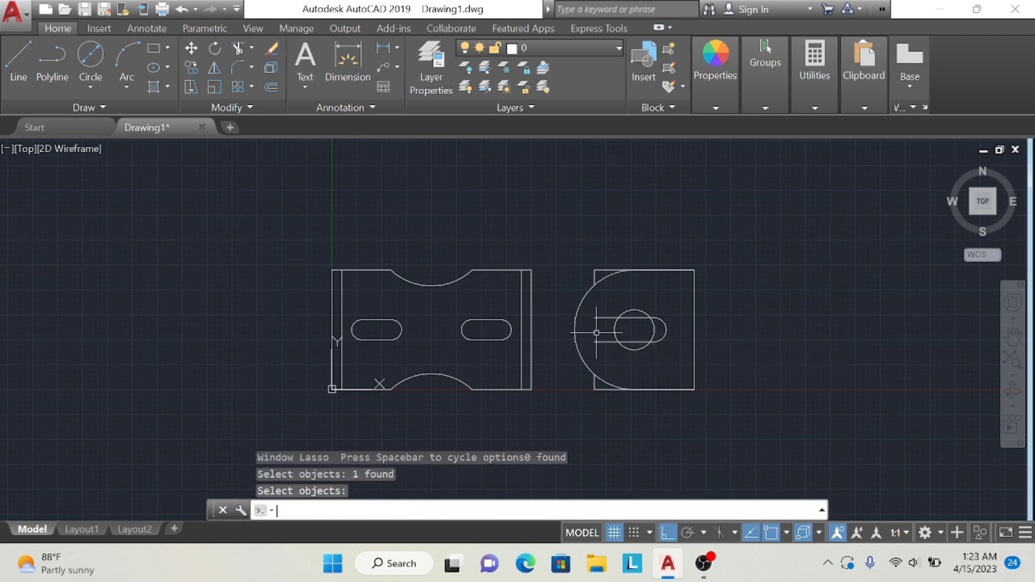
Begin two lines on the side view's left edge, cancelling both unfinished
{"action": "left_click", "coordinate": [17, 47]}
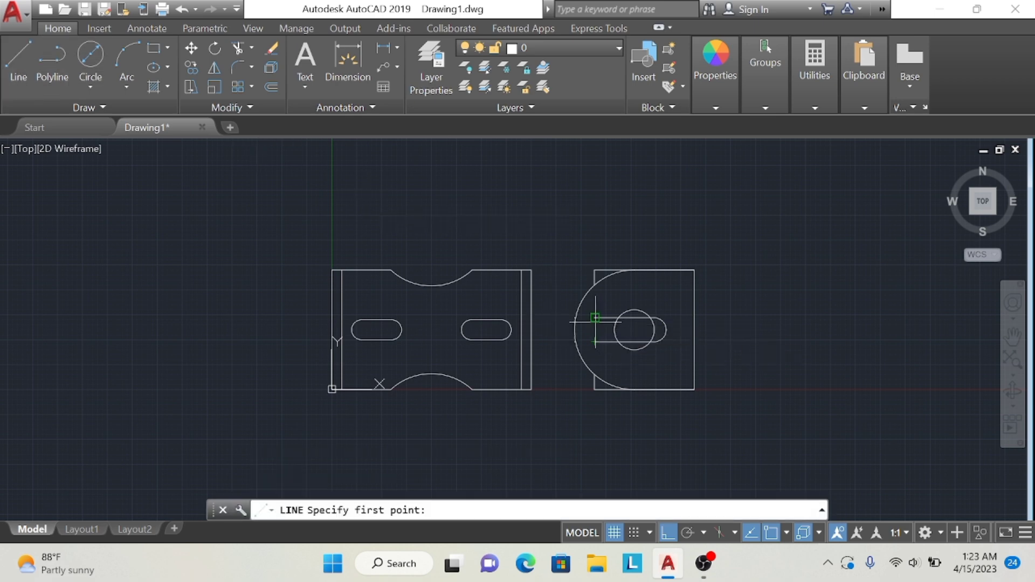
{"action": "left_click", "coordinate": [594, 318]}
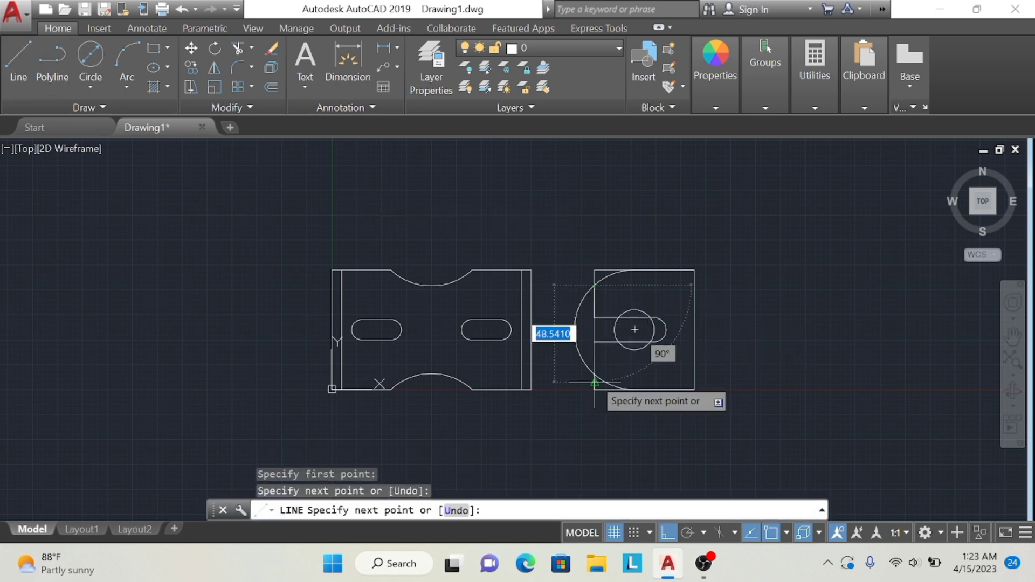
{"action": "key", "text": "Escape"}
{"action": "left_click", "coordinate": [19, 61]}
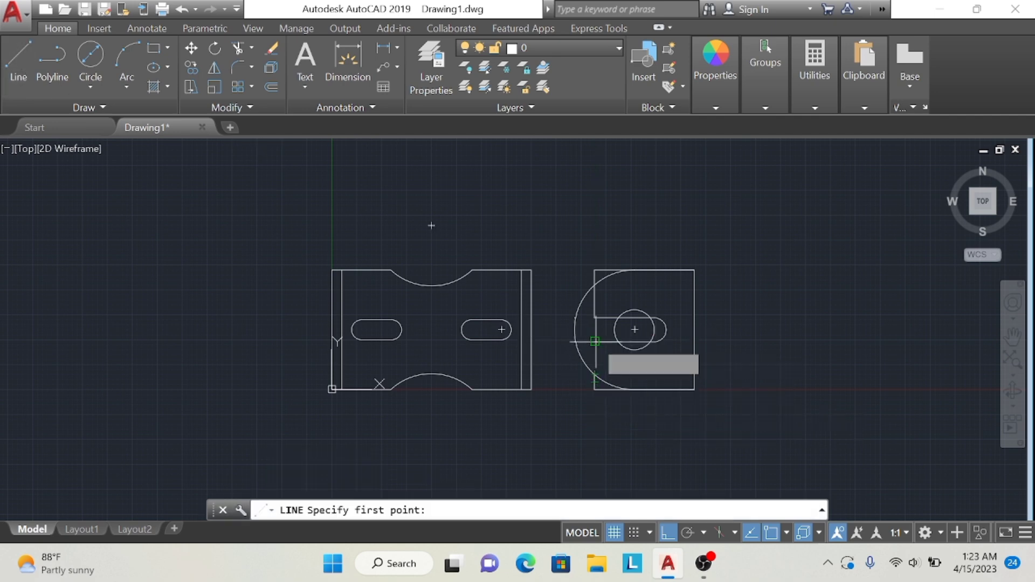
{"action": "left_click", "coordinate": [595, 375]}
{"action": "key", "text": "Escape"}
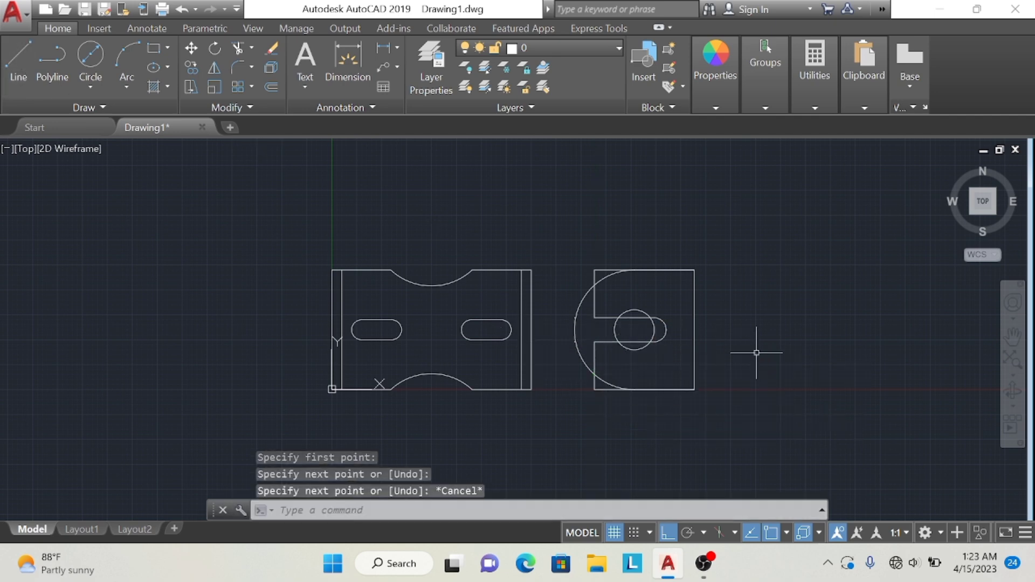
Give the side view's left vertical line and horizontal slot line the DASHEDX2 linetype
{"action": "left_click", "coordinate": [714, 109]}
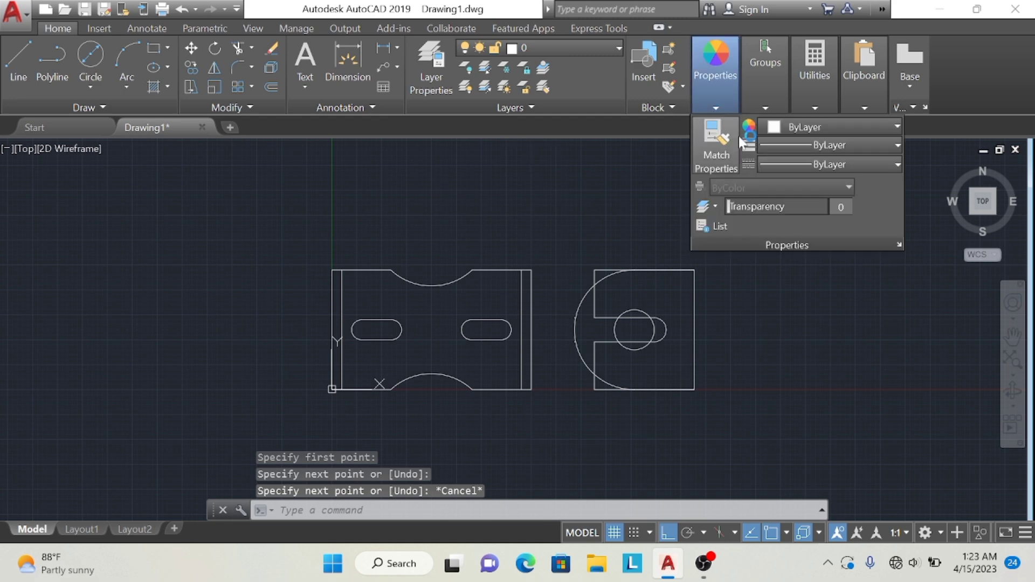
{"action": "left_click", "coordinate": [797, 164]}
{"action": "left_click", "coordinate": [800, 243]}
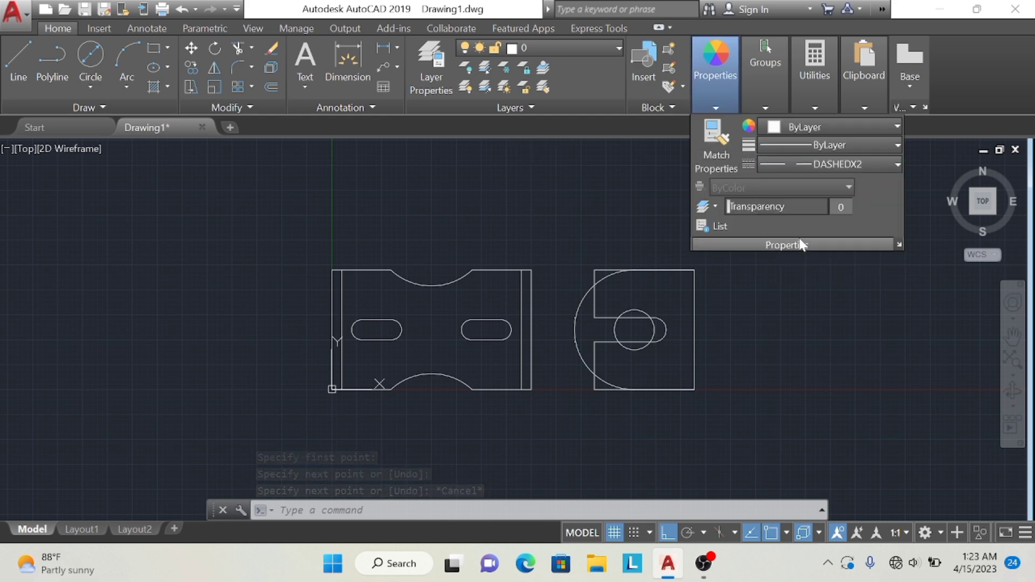
{"action": "left_click", "coordinate": [596, 301]}
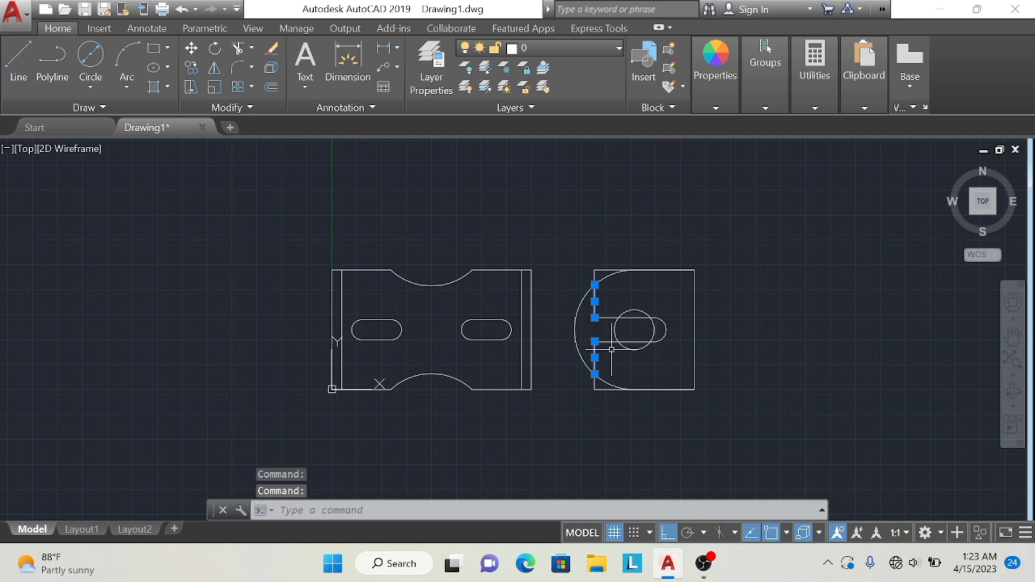
{"action": "left_click", "coordinate": [607, 340]}
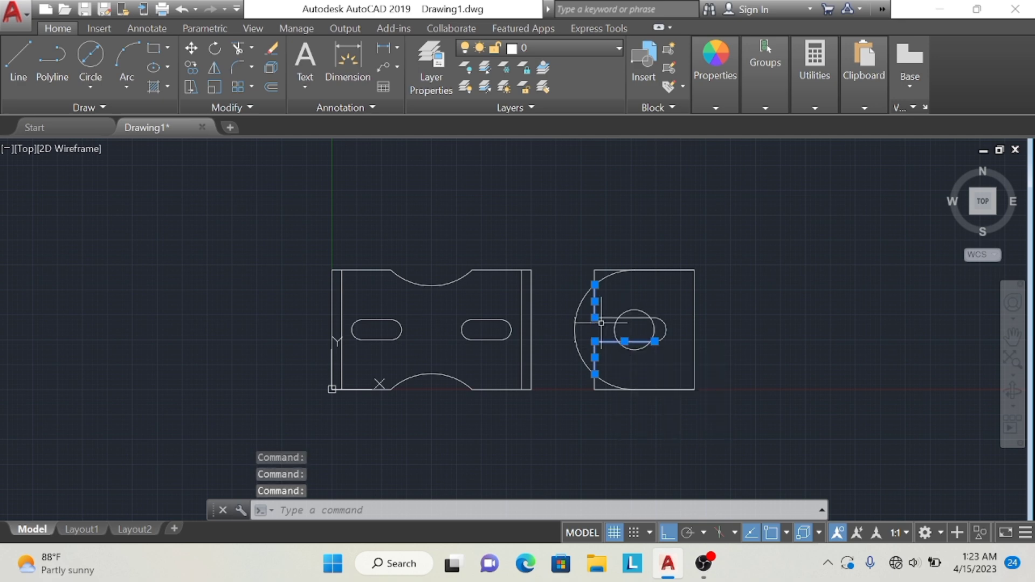
{"action": "left_click", "coordinate": [717, 105]}
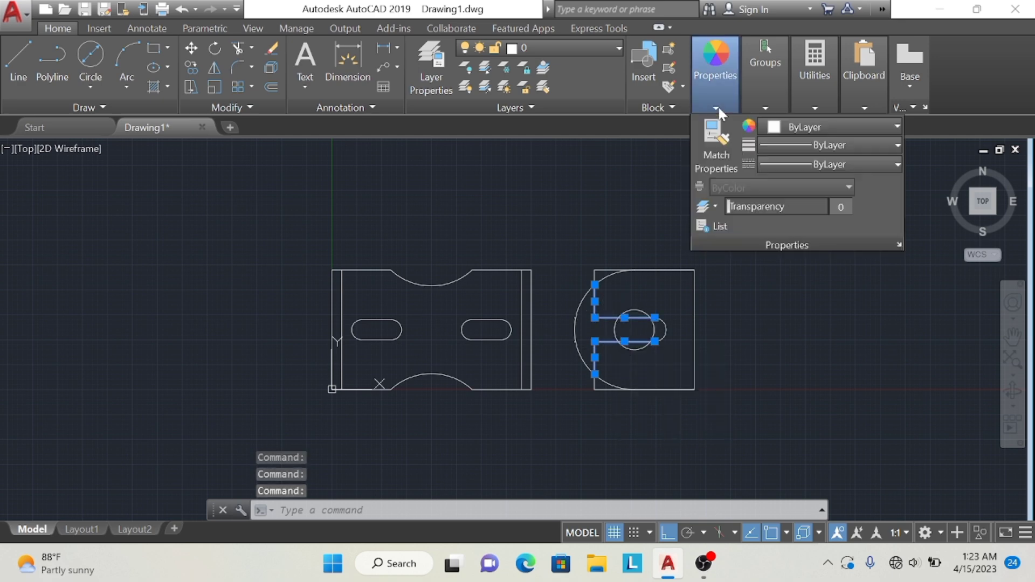
{"action": "left_click", "coordinate": [789, 164]}
{"action": "left_click", "coordinate": [787, 243]}
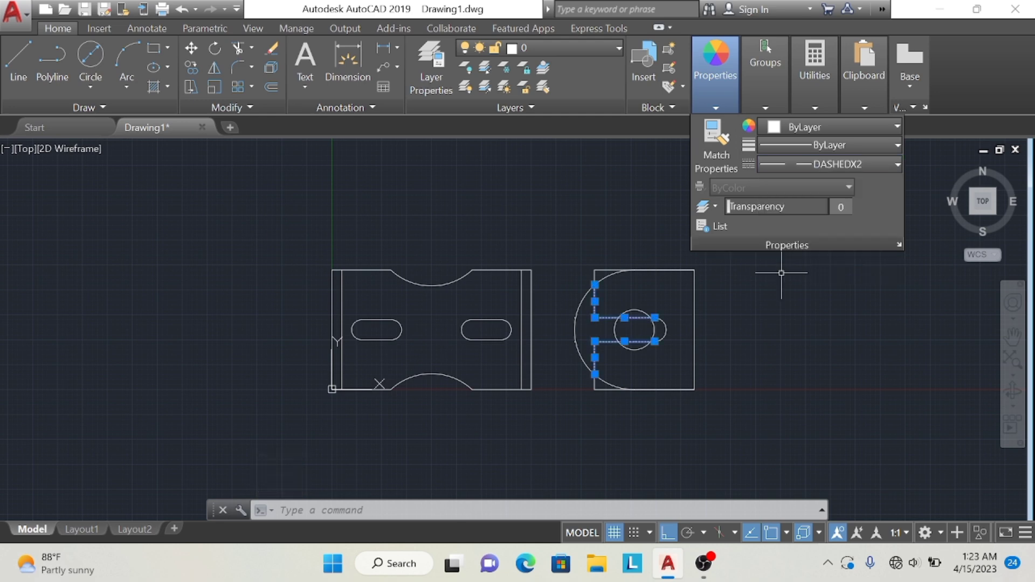
{"action": "type", "text": "l"}
{"action": "key", "text": "Return"}
{"action": "key", "text": "Escape"}
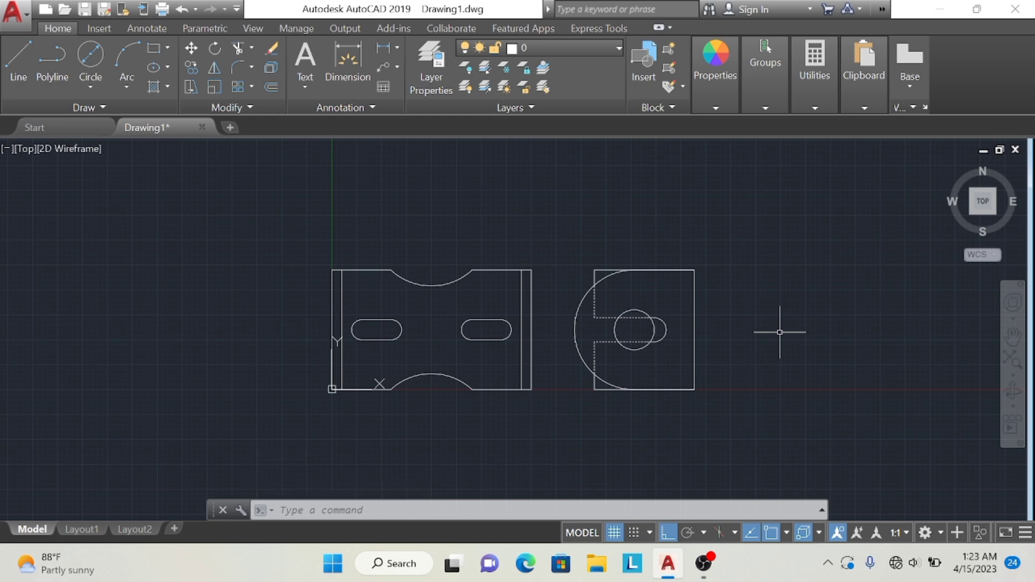
Cancel a stray circle and reset the current linetype to ByLayer
{"action": "left_click", "coordinate": [88, 61]}
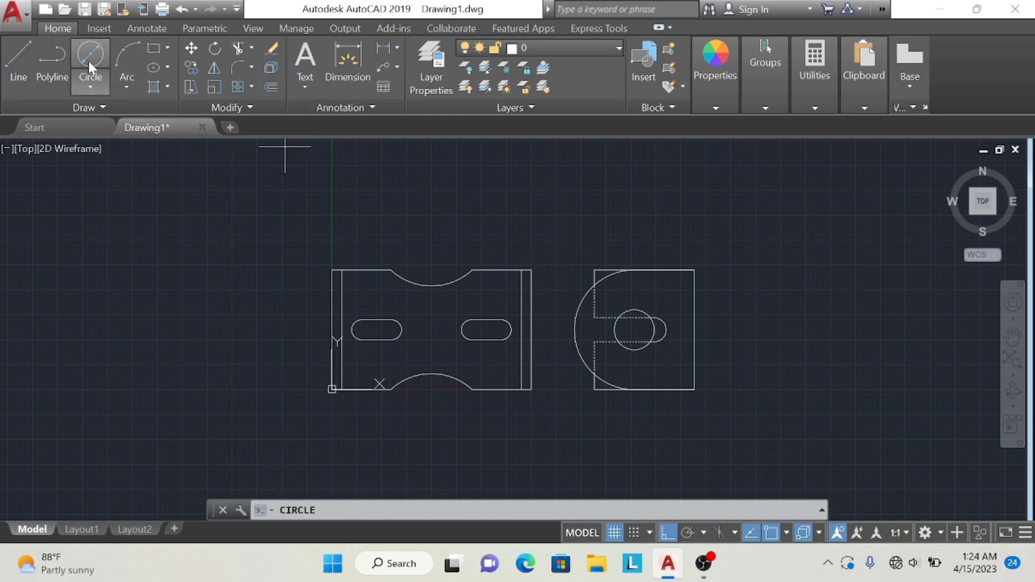
{"action": "left_click", "coordinate": [634, 329]}
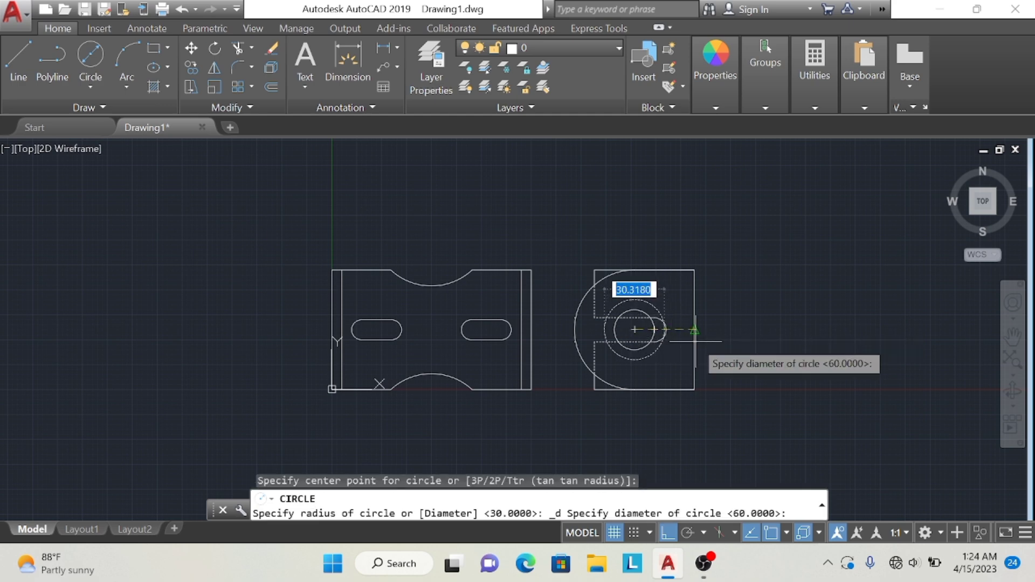
{"action": "key", "text": "Escape"}
{"action": "left_click", "coordinate": [728, 106]}
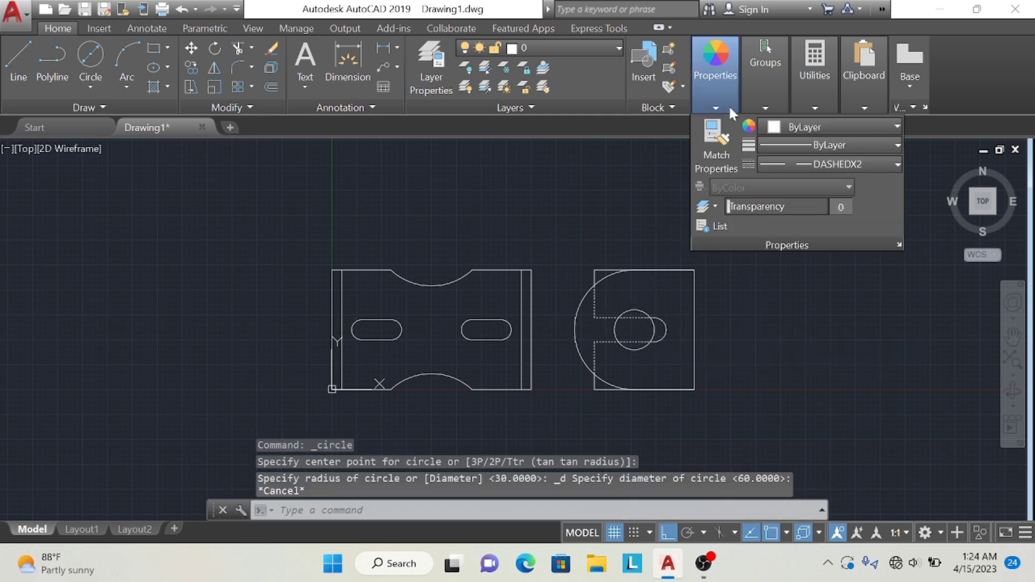
{"action": "left_click", "coordinate": [782, 163]}
{"action": "left_click", "coordinate": [802, 183]}
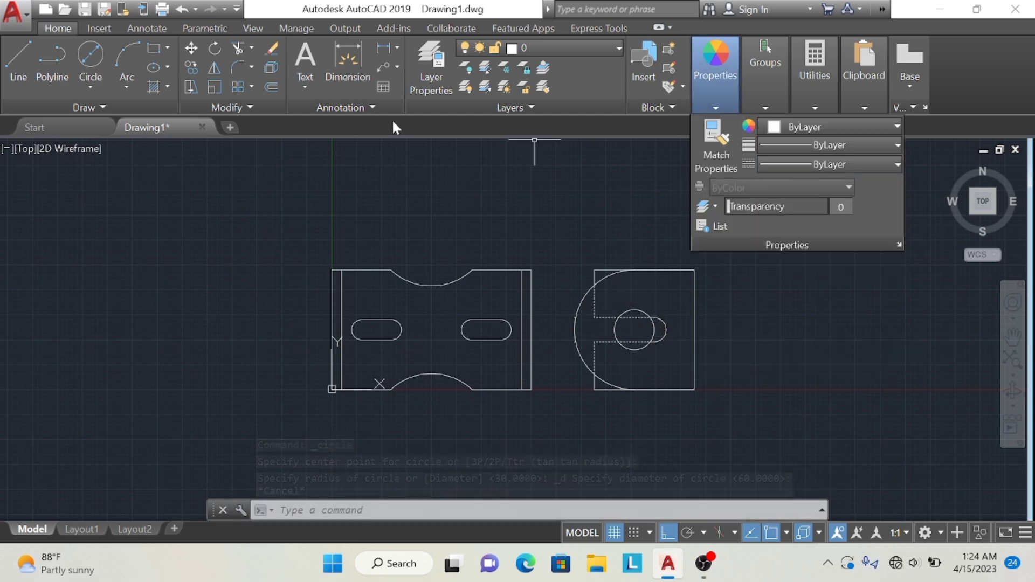
Draw a 40-diameter circle on the bore centre and a 5.6-diameter hole at its top
{"action": "left_click", "coordinate": [88, 61]}
{"action": "left_click", "coordinate": [635, 329]}
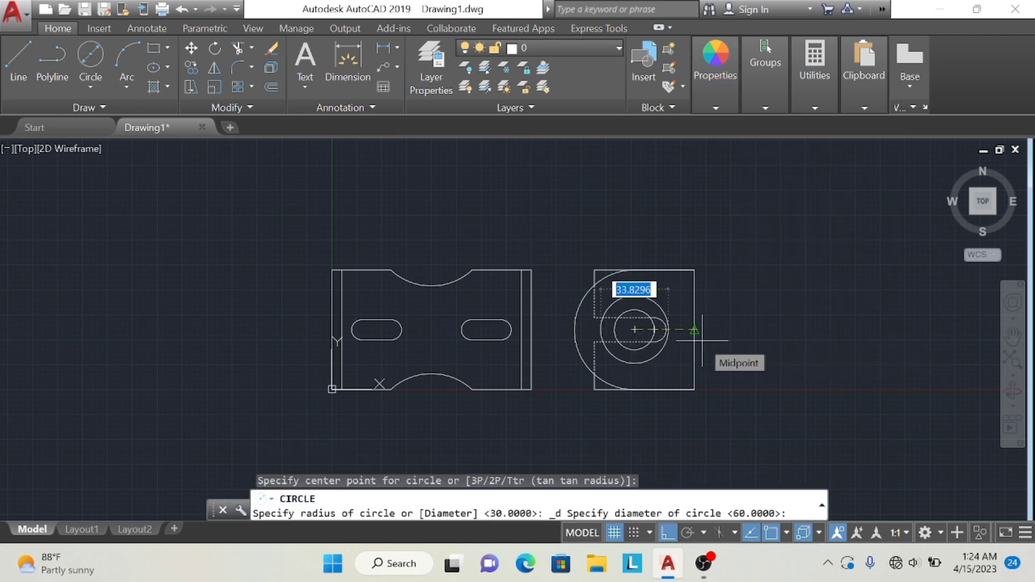
{"action": "type", "text": "40"}
{"action": "key", "text": "Return"}
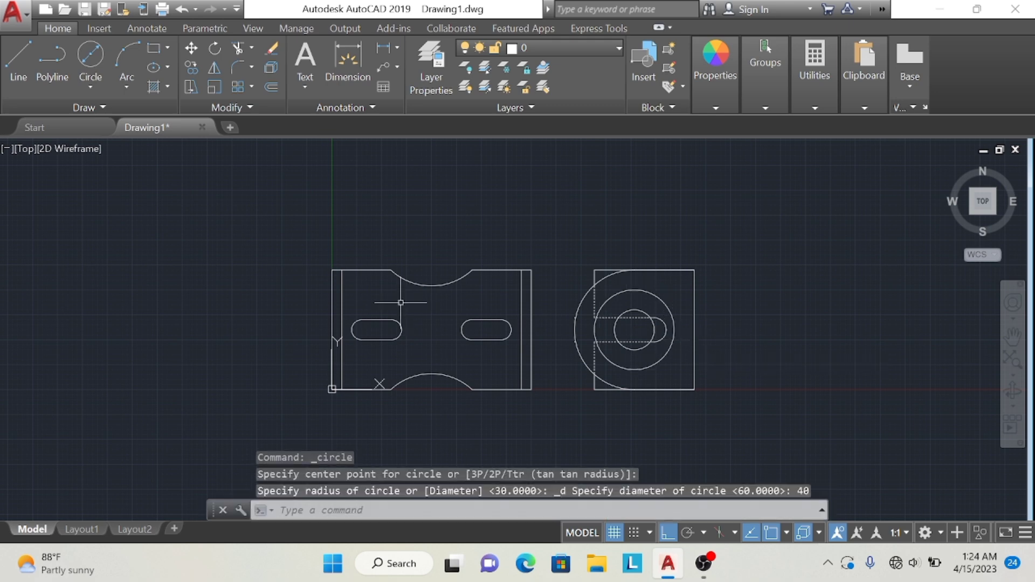
{"action": "left_click", "coordinate": [90, 54]}
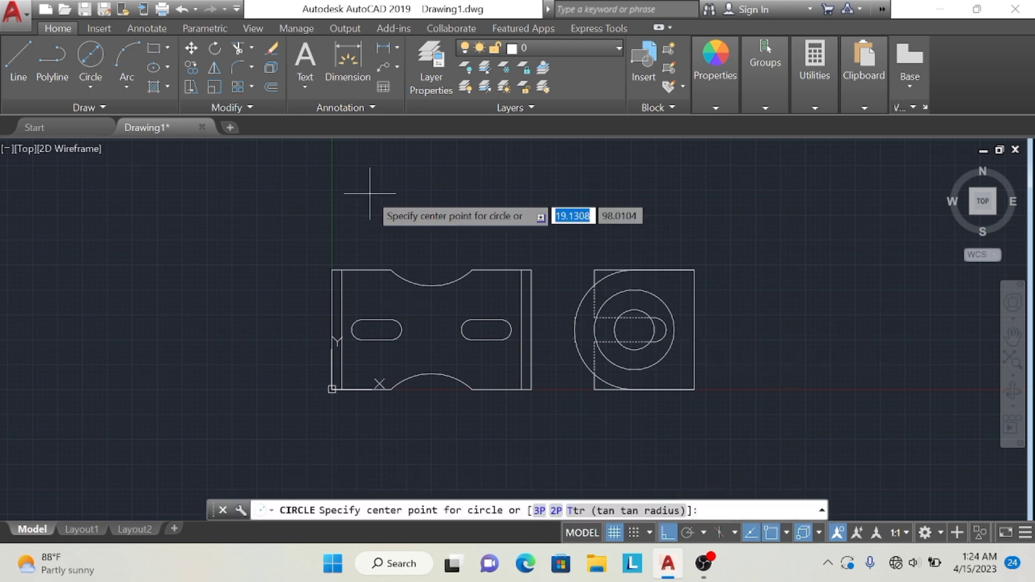
{"action": "left_click", "coordinate": [635, 290]}
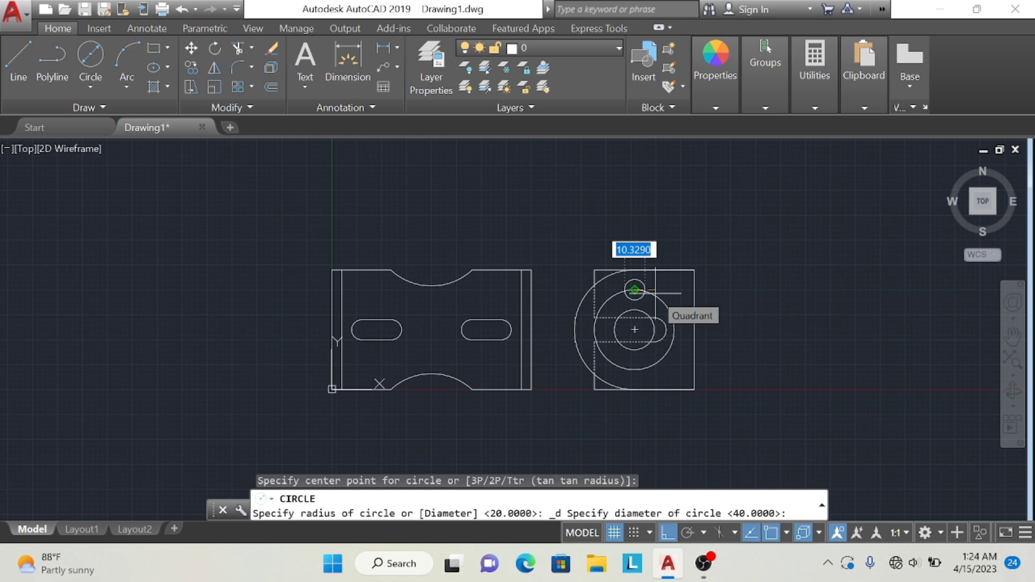
{"action": "type", "text": "5"}
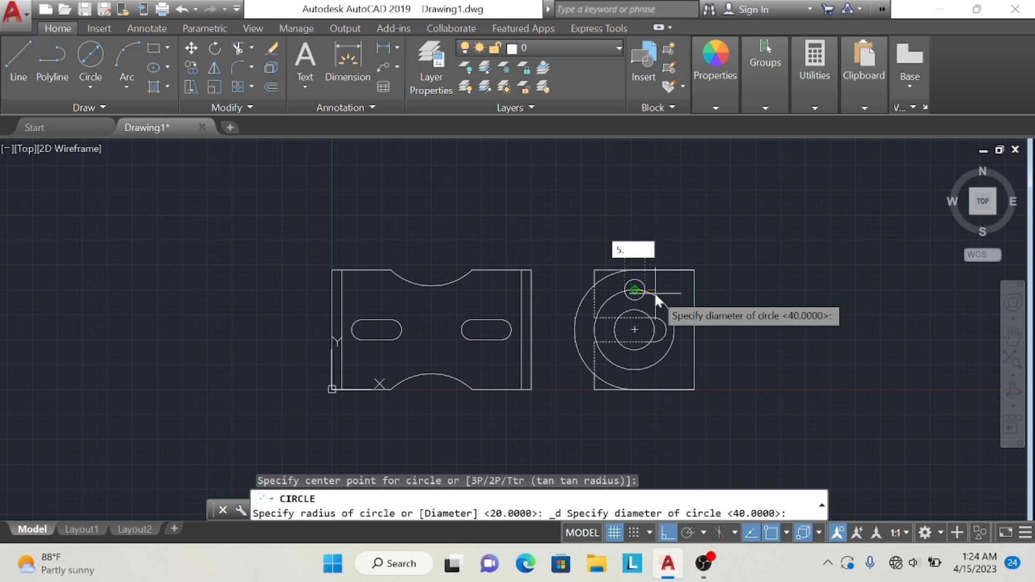
{"action": "type", "text": ".6"}
{"action": "key", "text": "Return"}
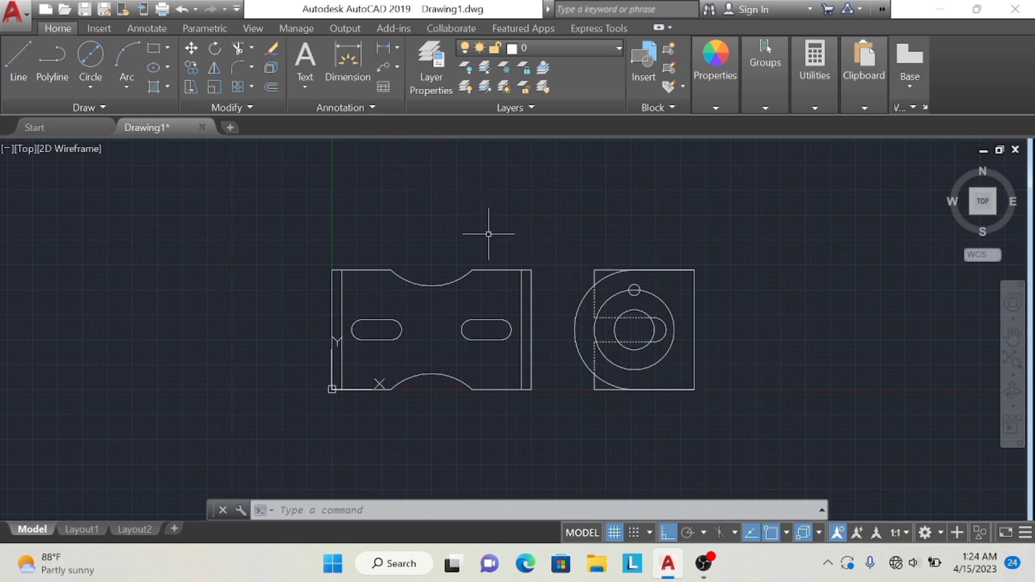
Attempt a polar array of the small top hole, undoing the misplaced result
{"action": "left_click", "coordinate": [251, 86]}
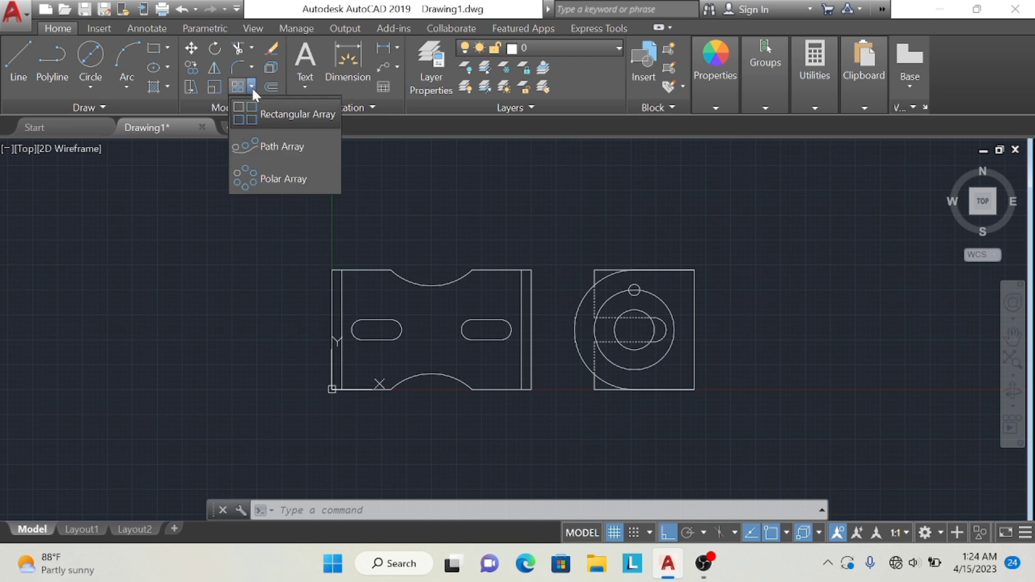
{"action": "left_click", "coordinate": [270, 169]}
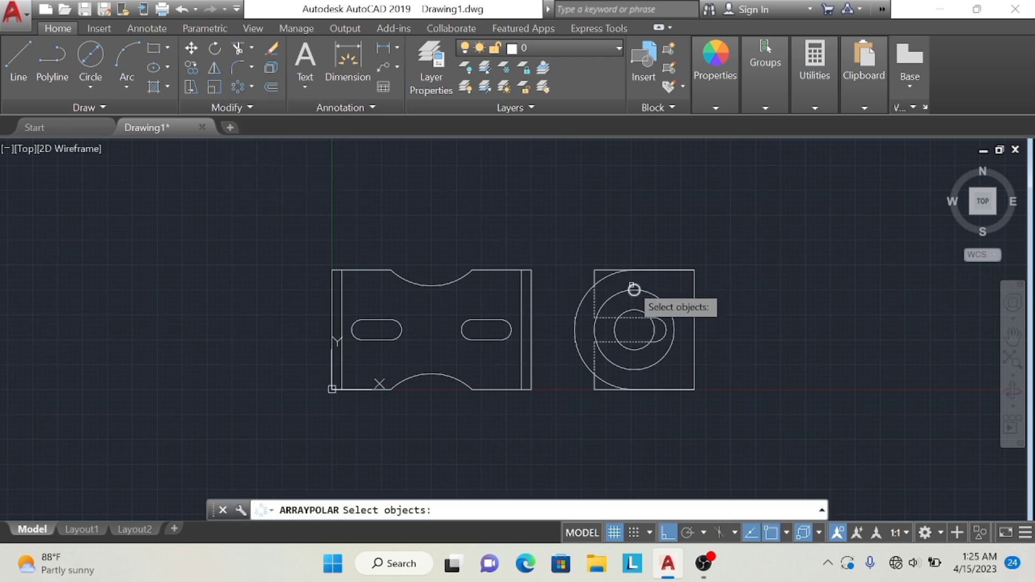
{"action": "left_click", "coordinate": [634, 290]}
{"action": "left_click", "coordinate": [237, 88]}
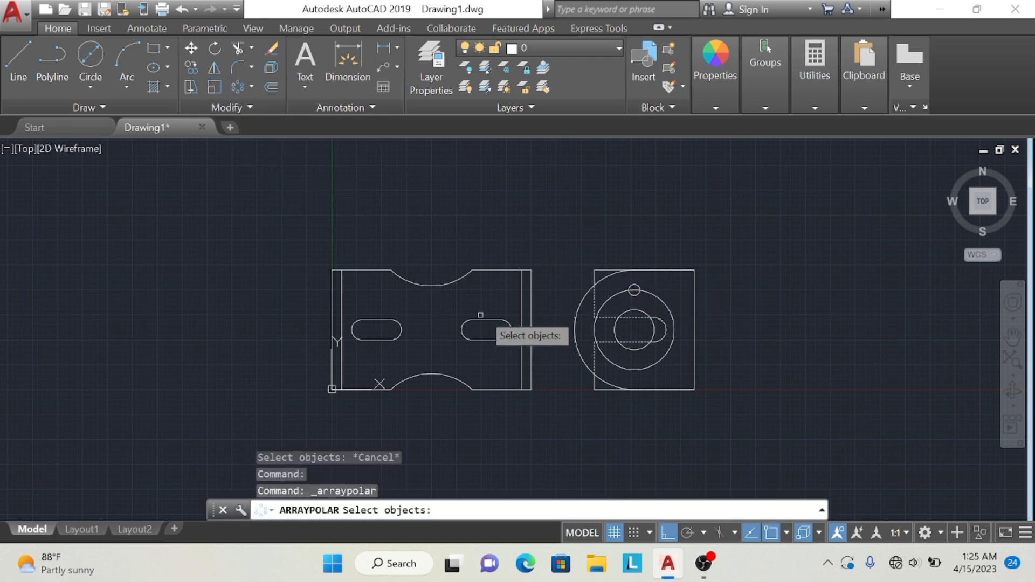
{"action": "key", "text": "Return"}
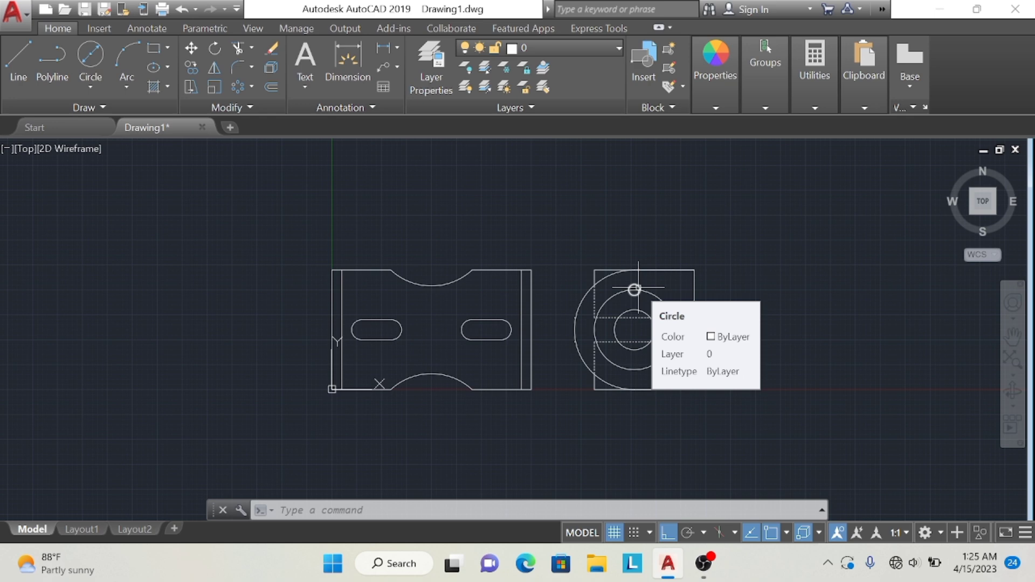
{"action": "left_click", "coordinate": [244, 85]}
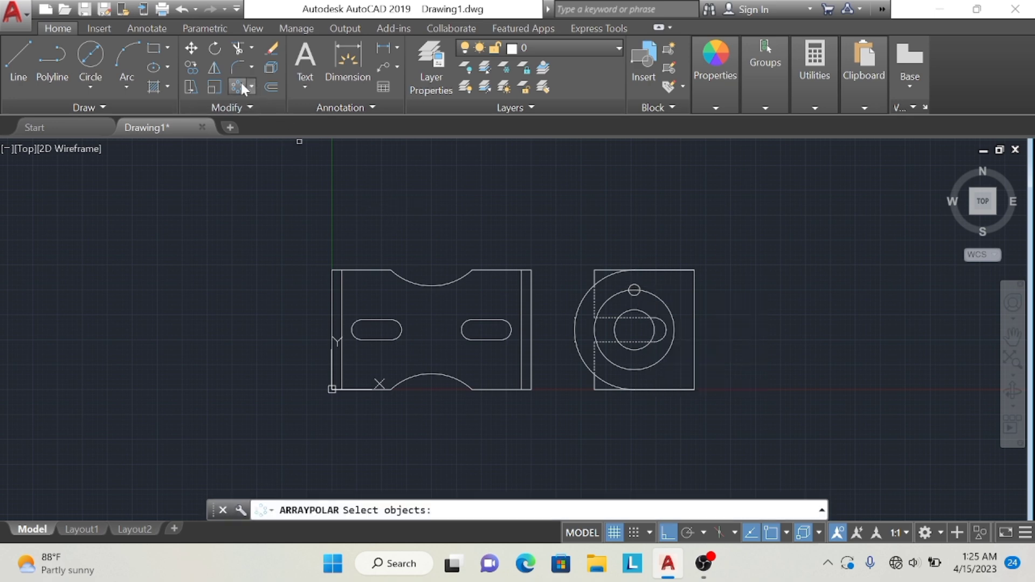
{"action": "left_click", "coordinate": [634, 291]}
{"action": "key", "text": "Return"}
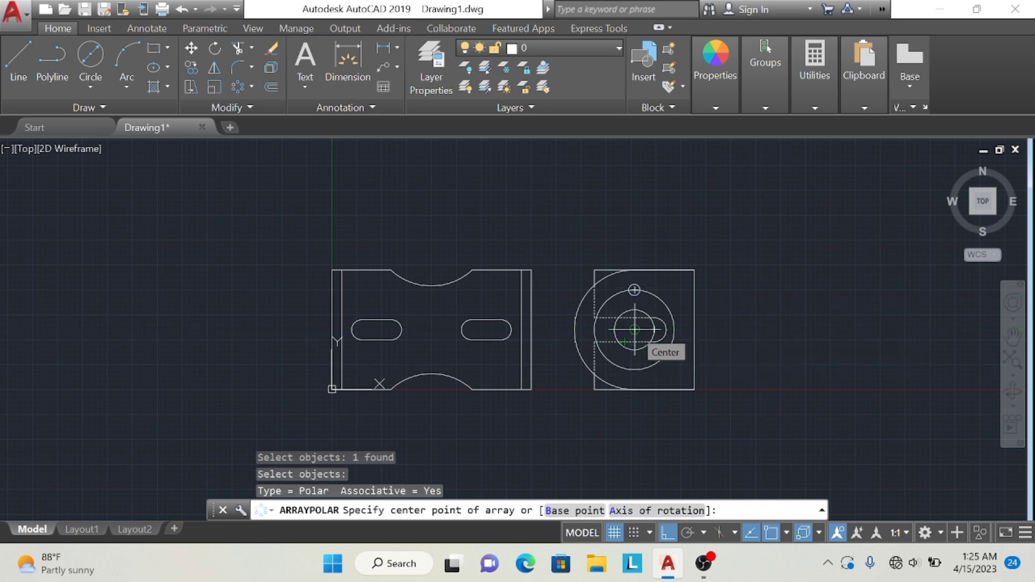
{"action": "right_click", "coordinate": [635, 330]}
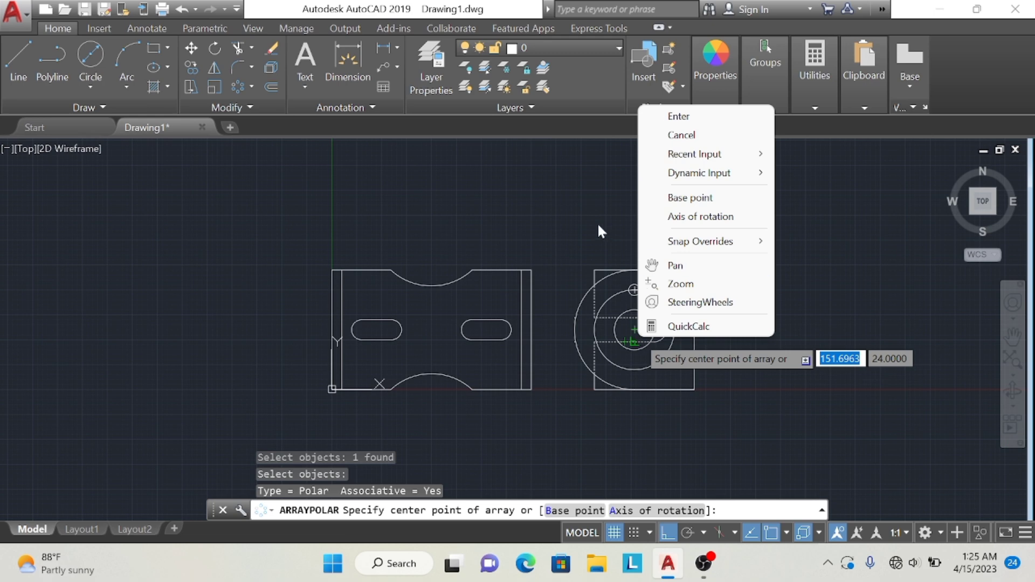
{"action": "left_click", "coordinate": [584, 215]}
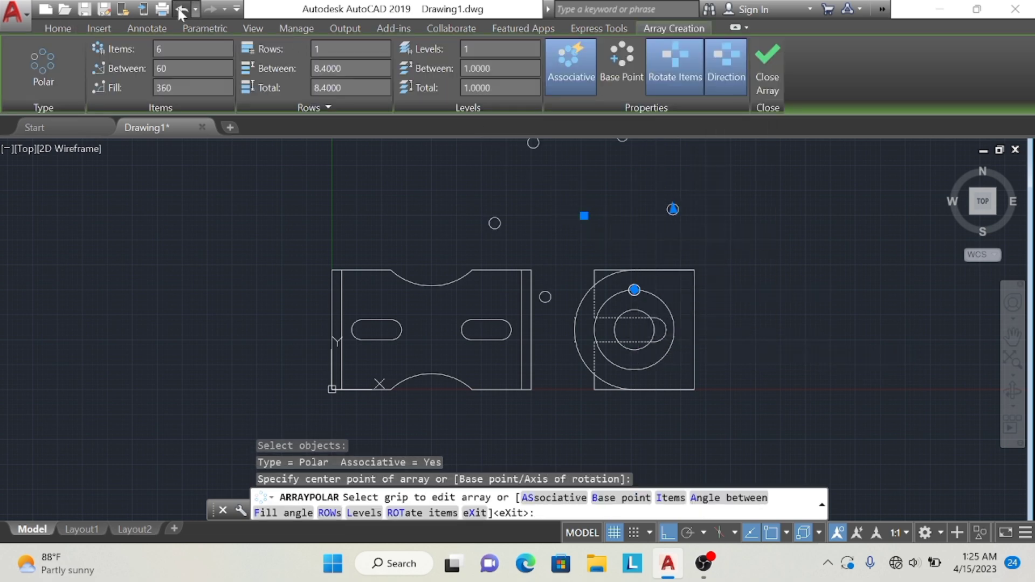
{"action": "left_click", "coordinate": [179, 11]}
Polar-array the small top hole into 4 items around the bore centre
{"action": "left_click", "coordinate": [234, 90]}
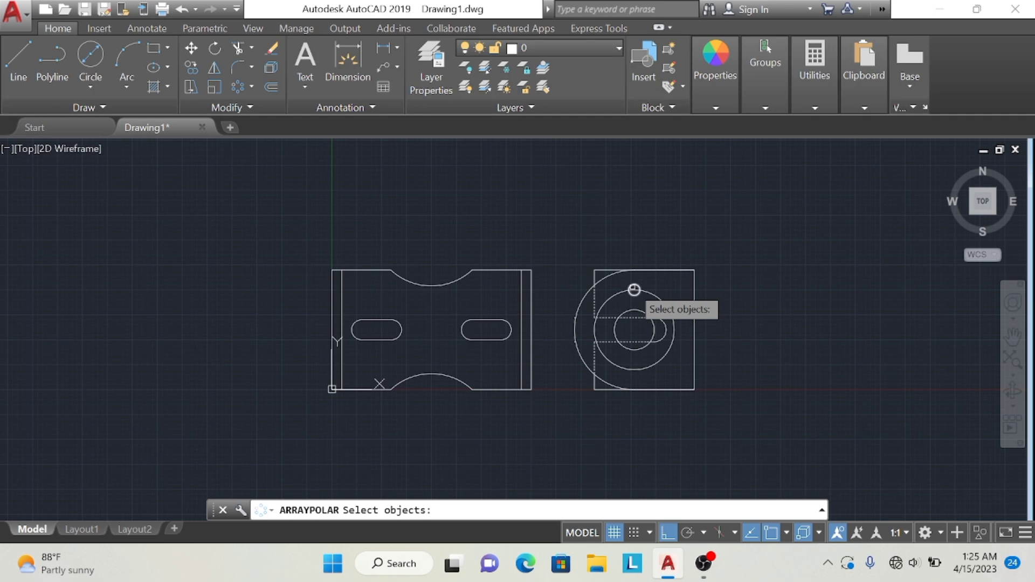
{"action": "key", "text": "Escape"}
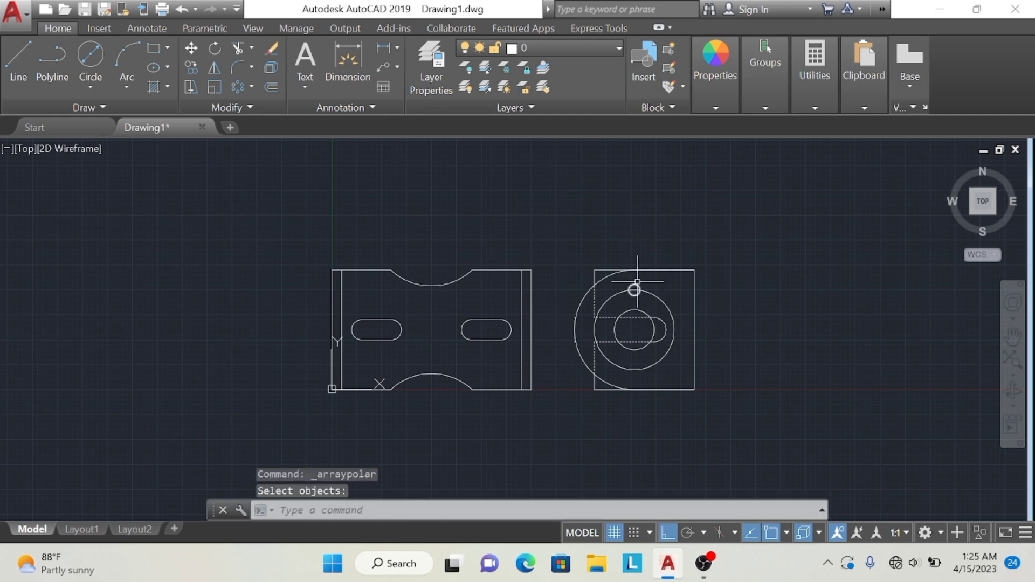
{"action": "left_click", "coordinate": [634, 284]}
{"action": "left_click", "coordinate": [237, 87]}
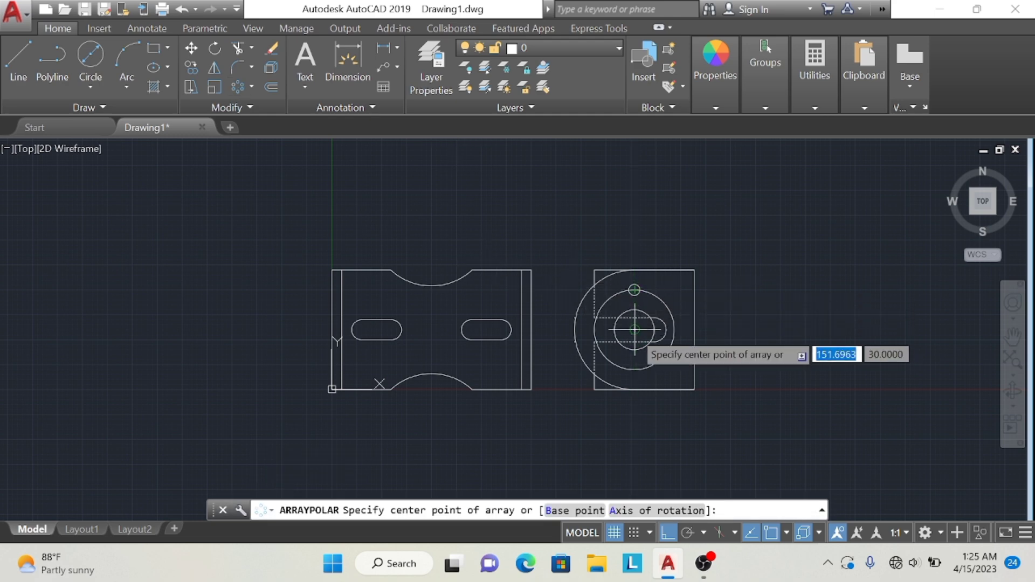
{"action": "left_click", "coordinate": [634, 330]}
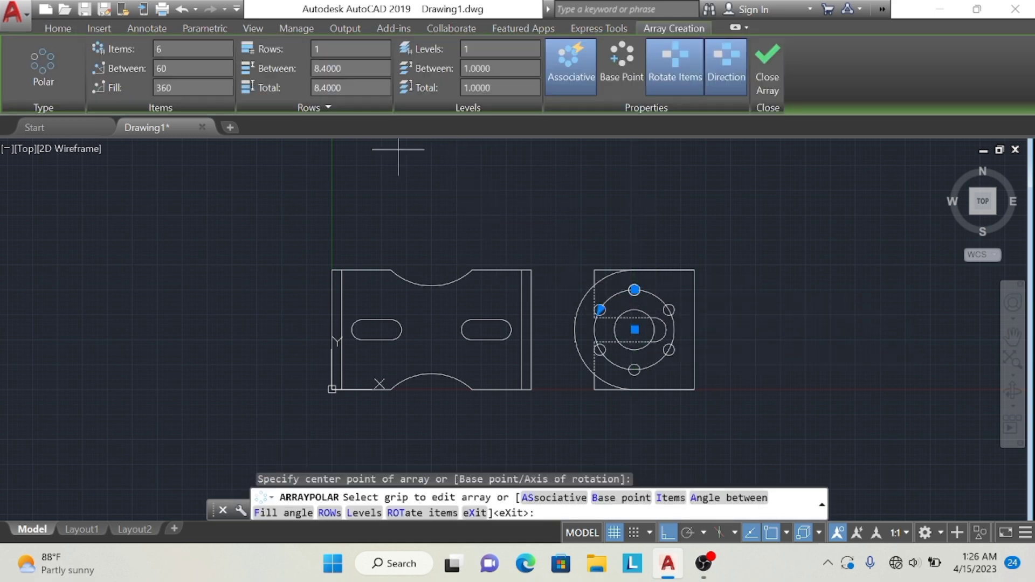
{"action": "type", "text": "4"}
{"action": "key", "text": "Return"}
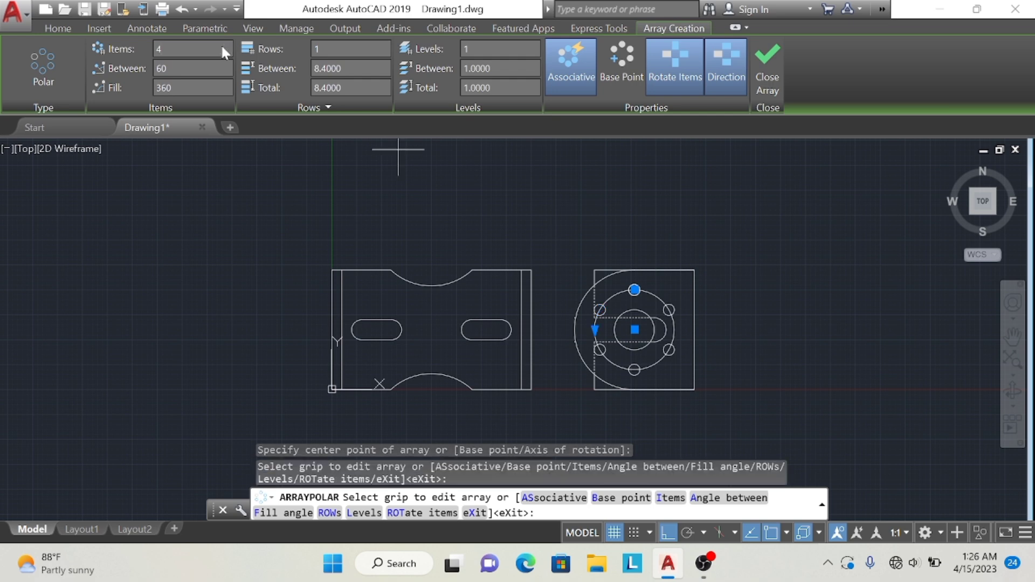
{"action": "key", "text": "Return"}
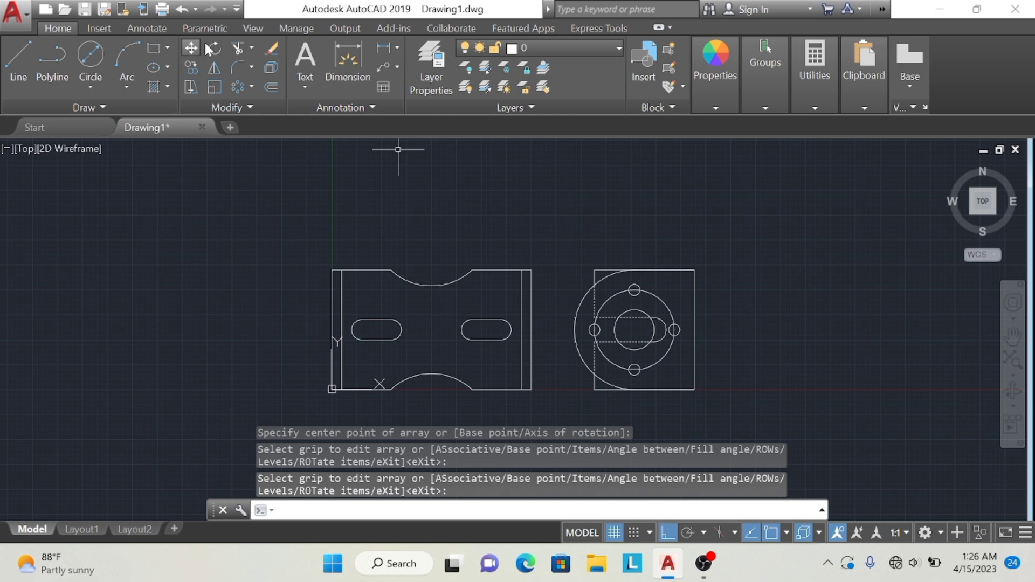
Select the four-hole array and abandon a repeated polar array
{"action": "left_click", "coordinate": [640, 286]}
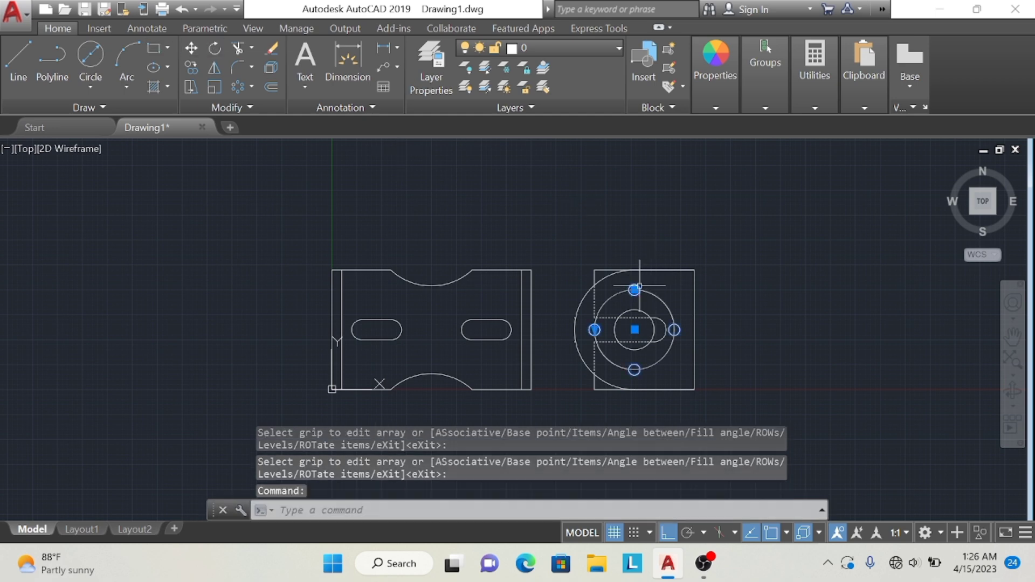
{"action": "key", "text": "Return"}
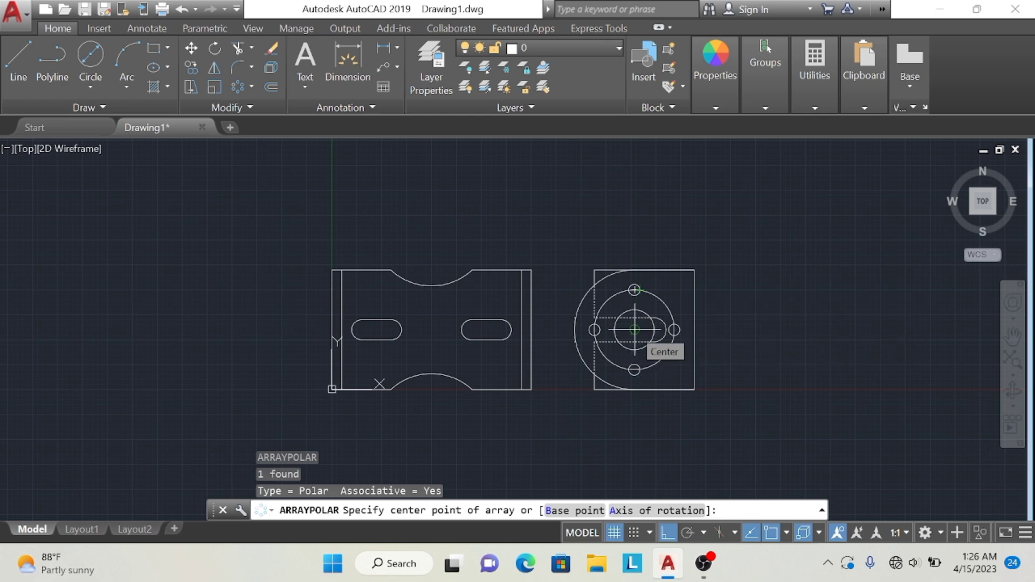
{"action": "key", "text": "Return"}
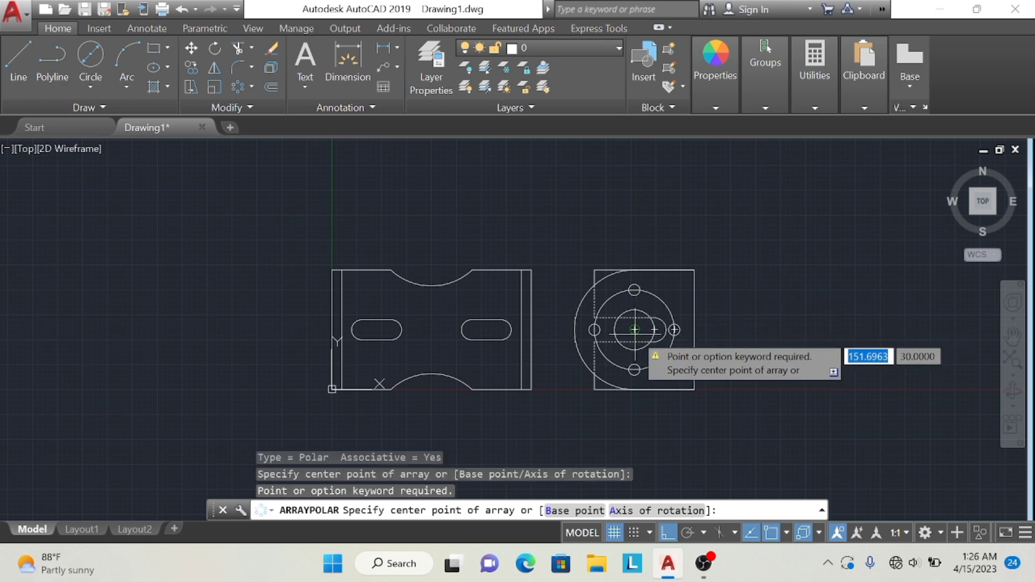
{"action": "key", "text": "Escape"}
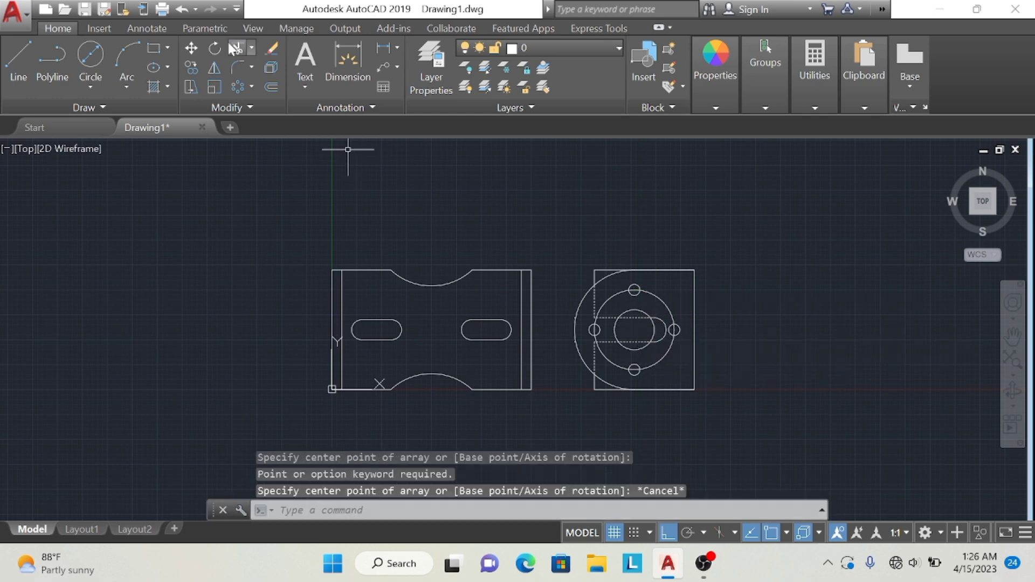
Rotate the four bolt holes 45° about the bore centre
{"action": "left_click", "coordinate": [219, 47]}
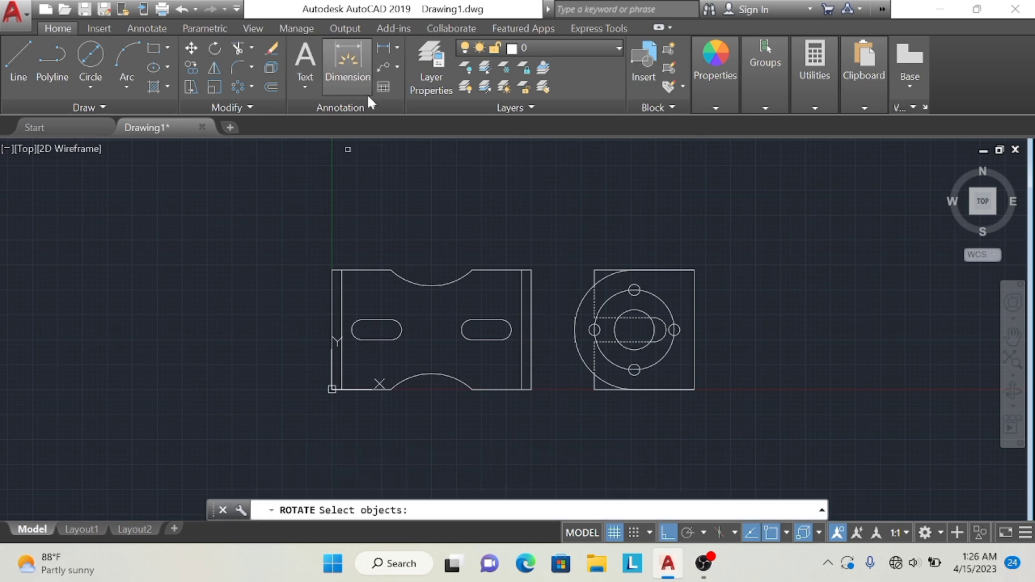
{"action": "left_click", "coordinate": [636, 288]}
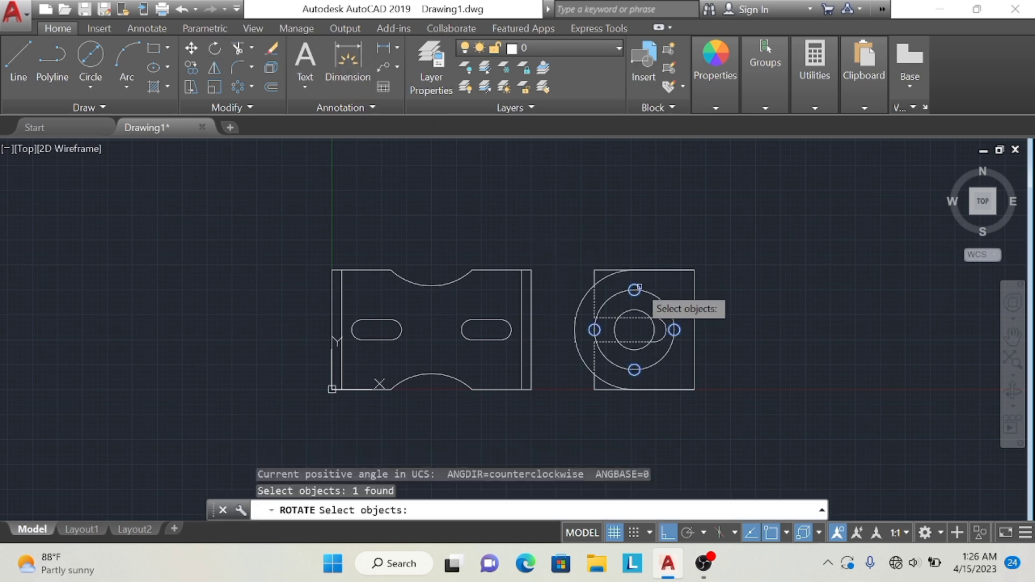
{"action": "key", "text": "Return"}
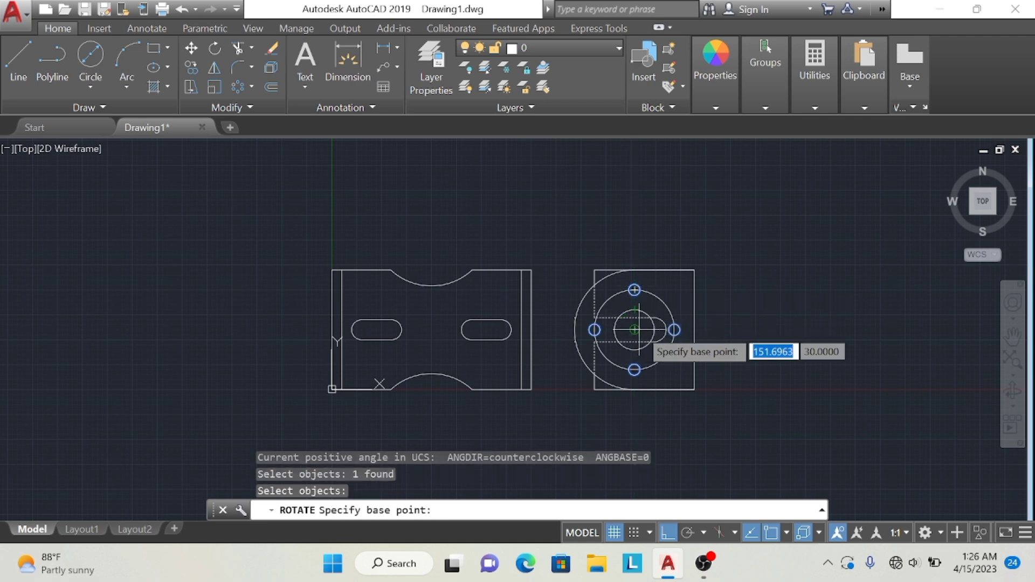
{"action": "key", "text": "Return"}
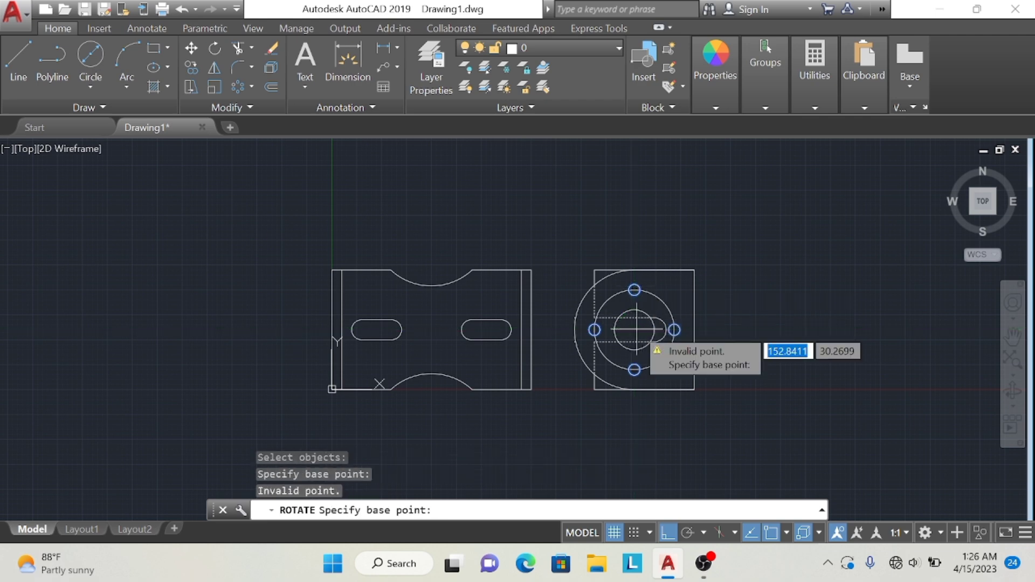
{"action": "left_click", "coordinate": [635, 330]}
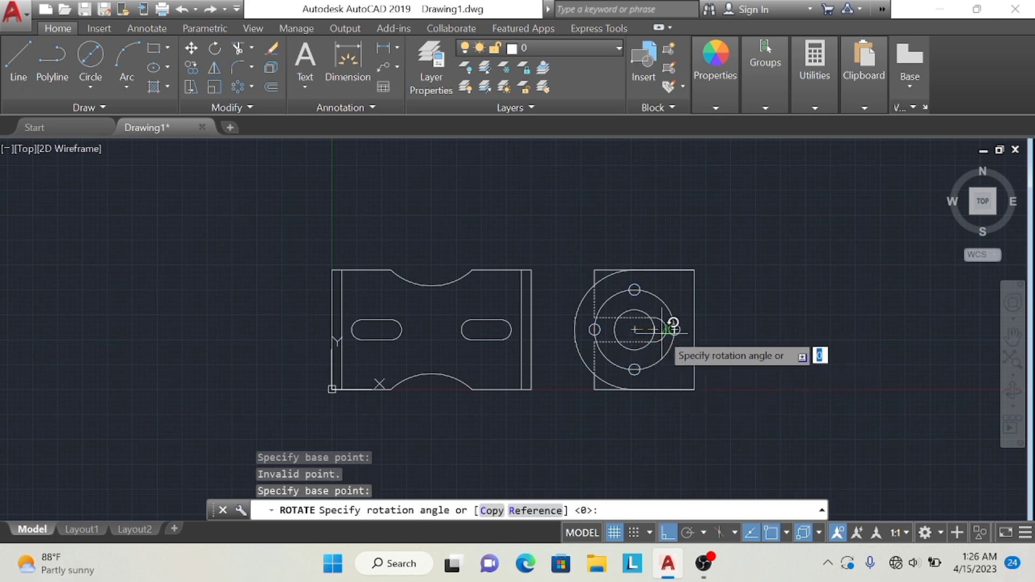
{"action": "type", "text": "45"}
{"action": "key", "text": "Return"}
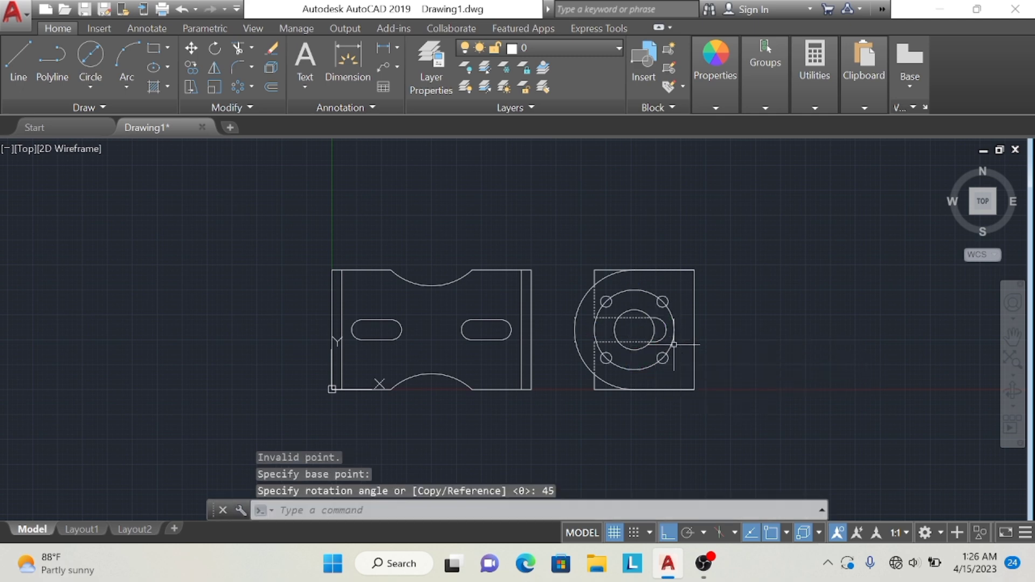
Draw a helper line of two 20-unit segments from the square's right edge
{"action": "left_click", "coordinate": [96, 57]}
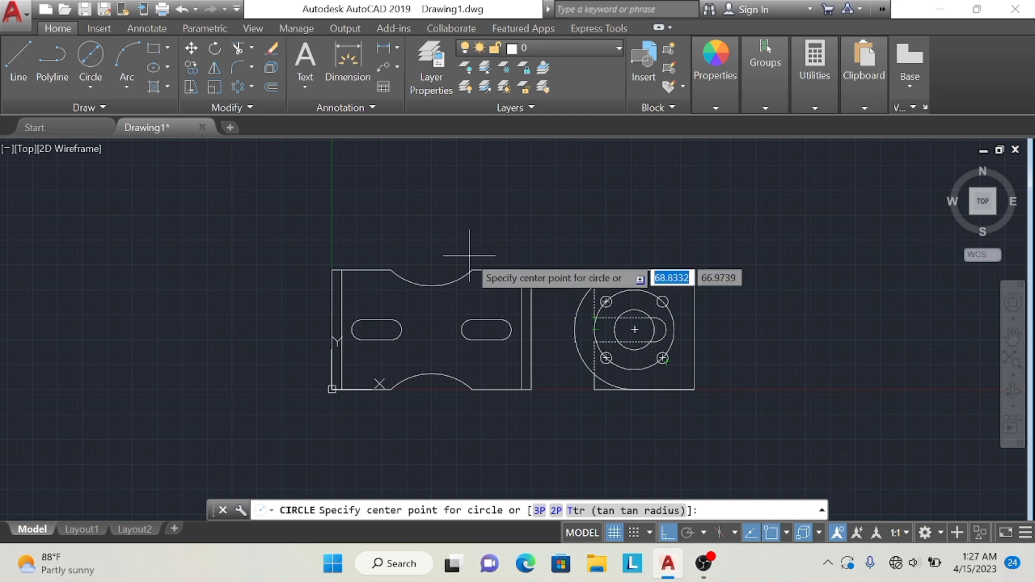
{"action": "key", "text": "Escape"}
{"action": "left_click", "coordinate": [8, 54]}
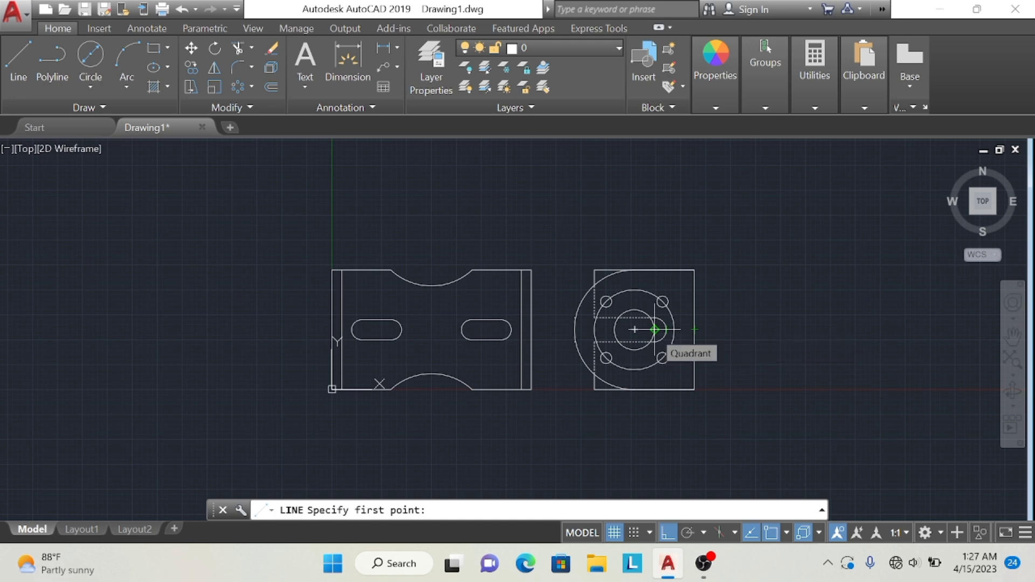
{"action": "left_click", "coordinate": [695, 329]}
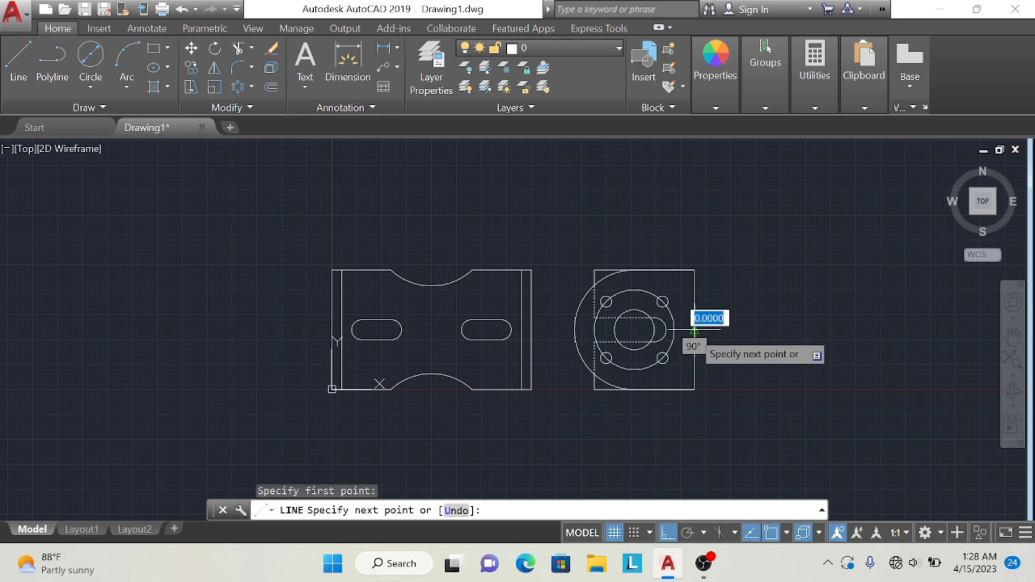
{"action": "type", "text": "20"}
{"action": "key", "text": "Return"}
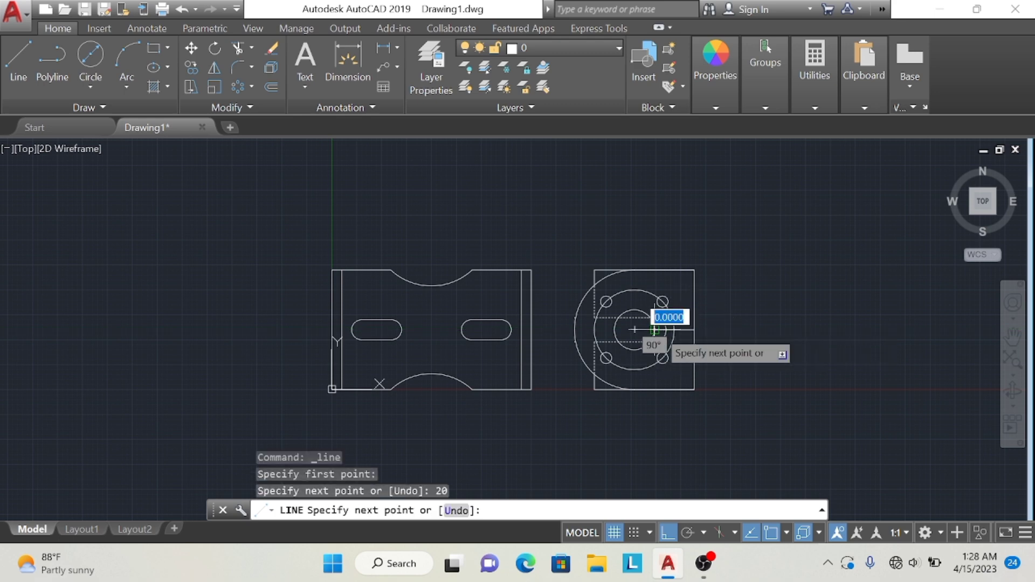
{"action": "type", "text": "2"}
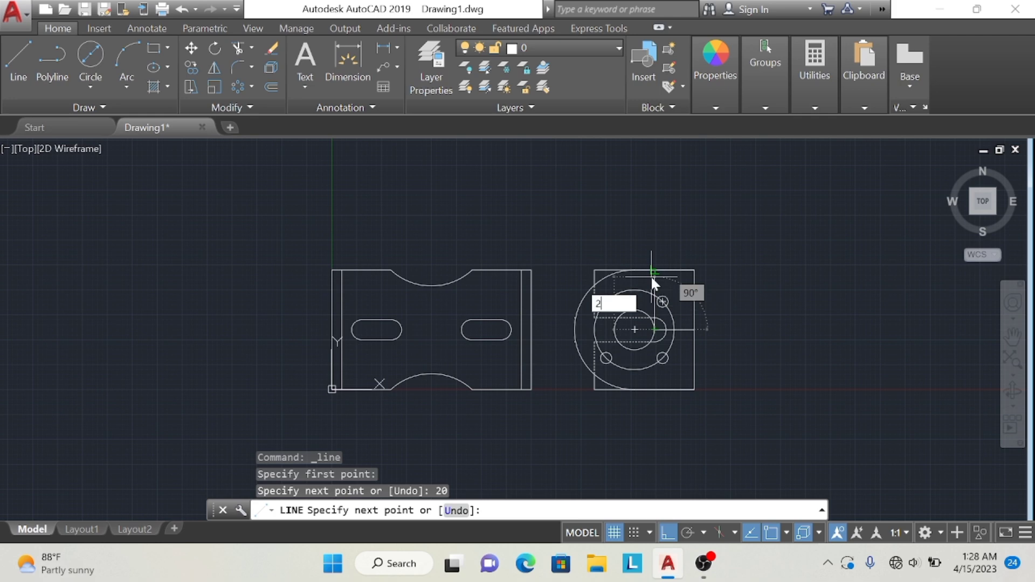
{"action": "type", "text": "0"}
{"action": "key", "text": "Return"}
{"action": "key", "text": "Escape"}
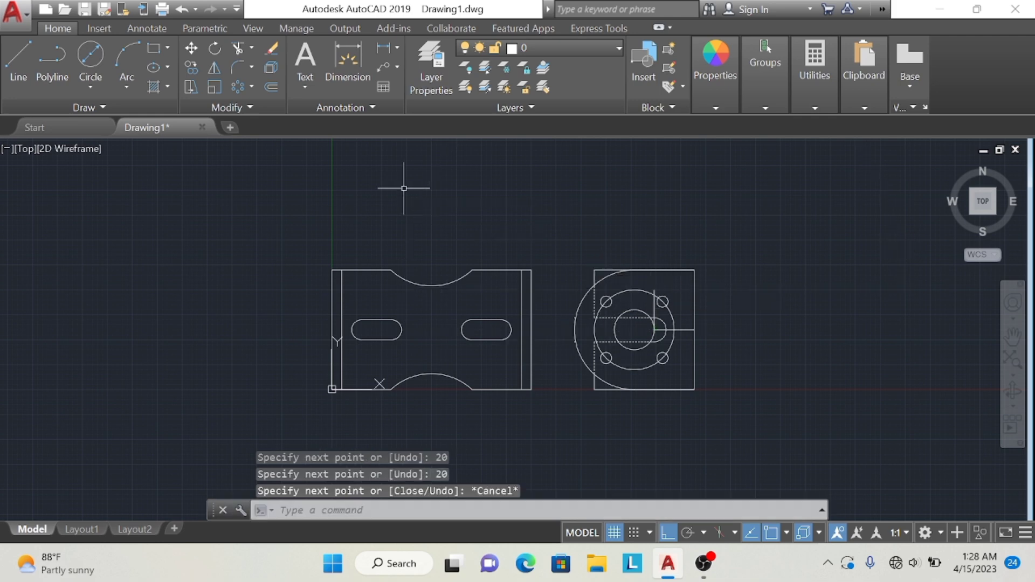
Draw a 6.3-diameter circle at the upper right, replacing an undone 5.3 one
{"action": "left_click", "coordinate": [90, 57]}
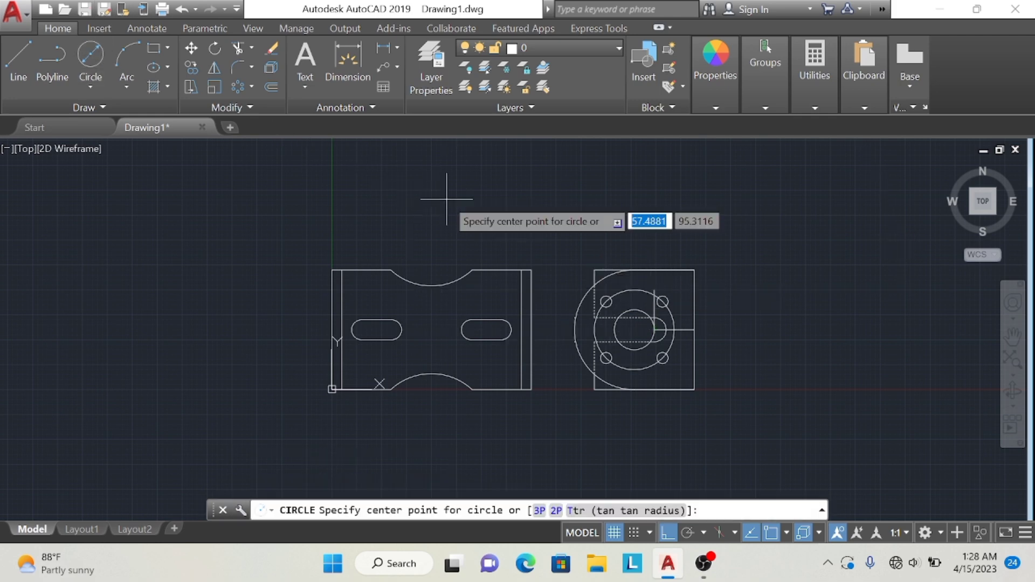
{"action": "left_click", "coordinate": [661, 291]}
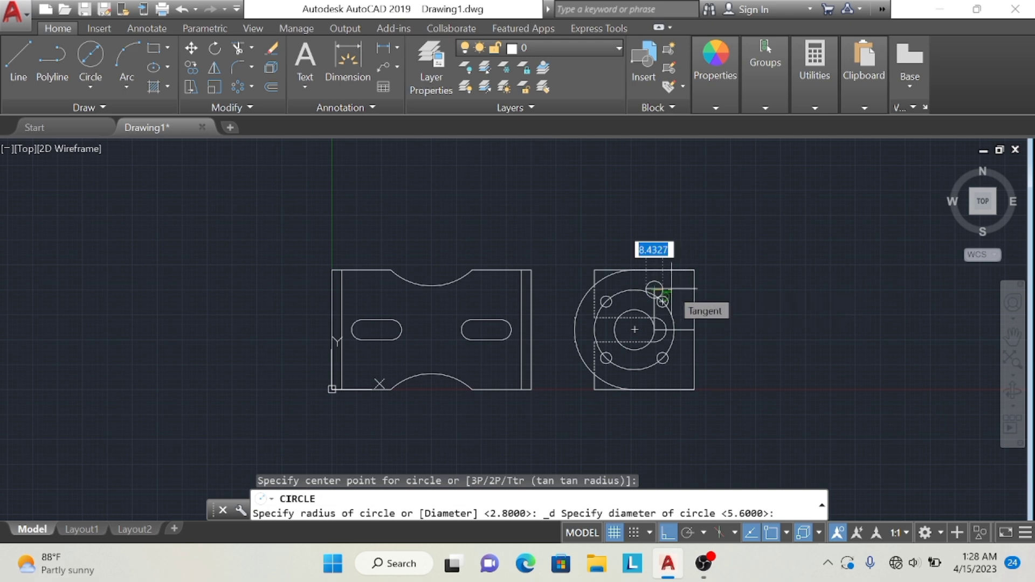
{"action": "type", "text": "5.3"}
{"action": "key", "text": "Return"}
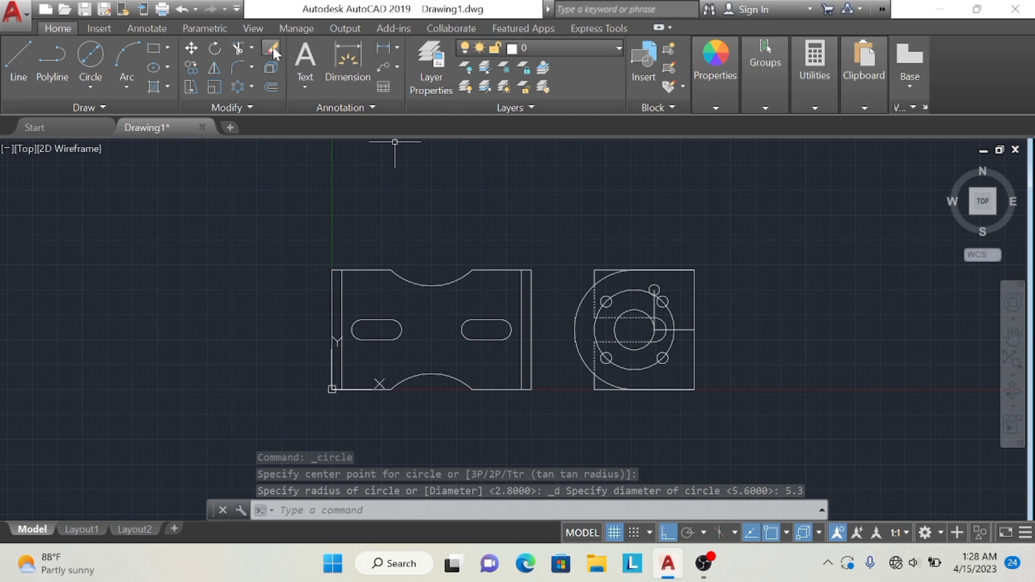
{"action": "left_click", "coordinate": [183, 11]}
{"action": "left_click", "coordinate": [86, 54]}
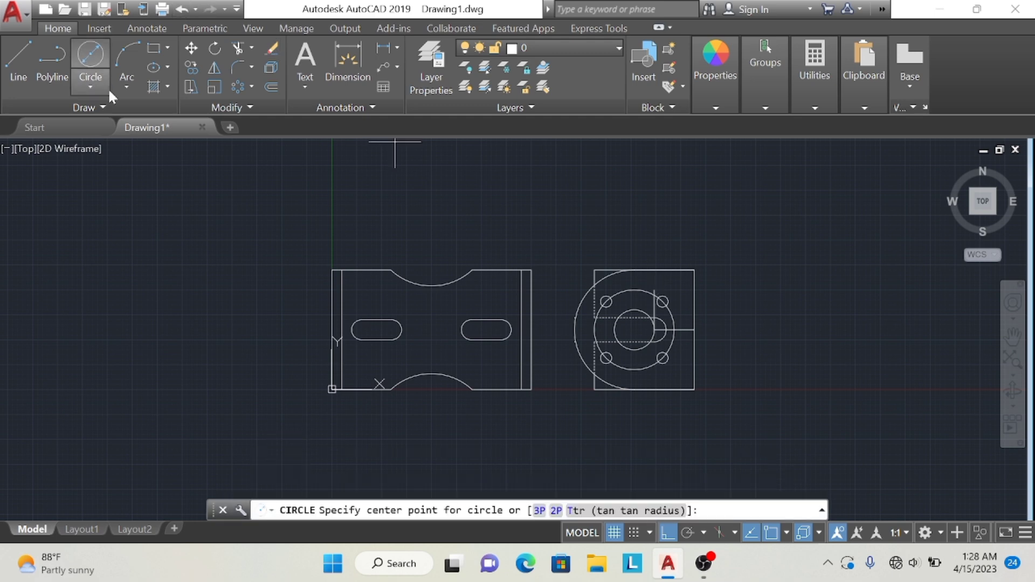
{"action": "left_click", "coordinate": [657, 298]}
{"action": "type", "text": "d"}
{"action": "key", "text": "Return"}
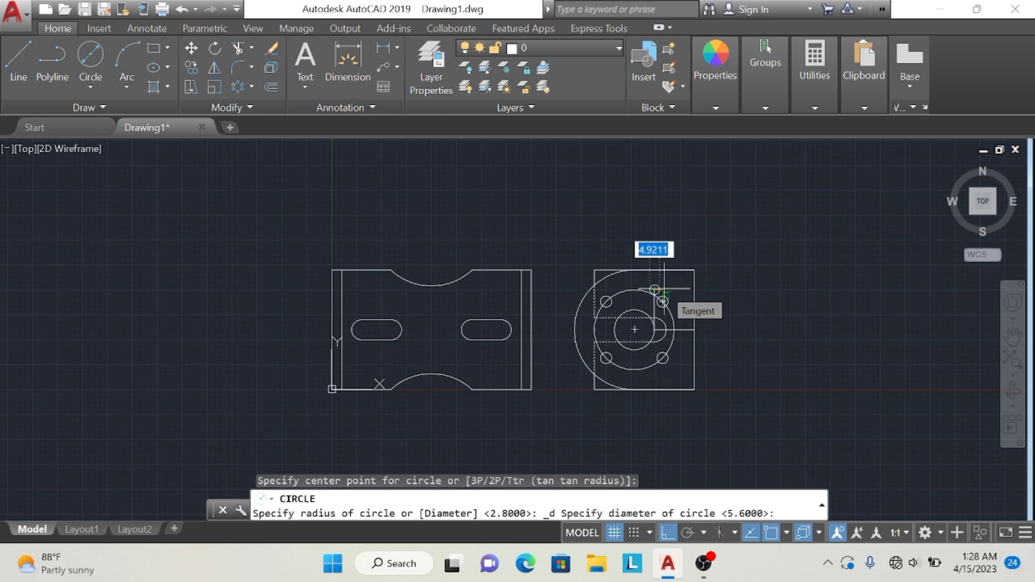
{"action": "type", "text": "6"}
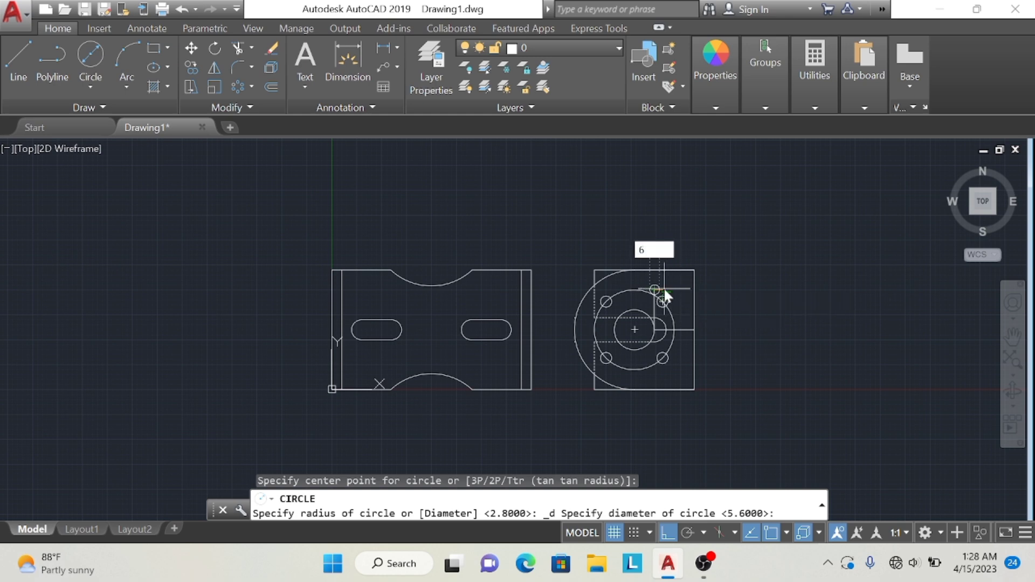
{"action": "type", "text": ".3"}
{"action": "key", "text": "Return"}
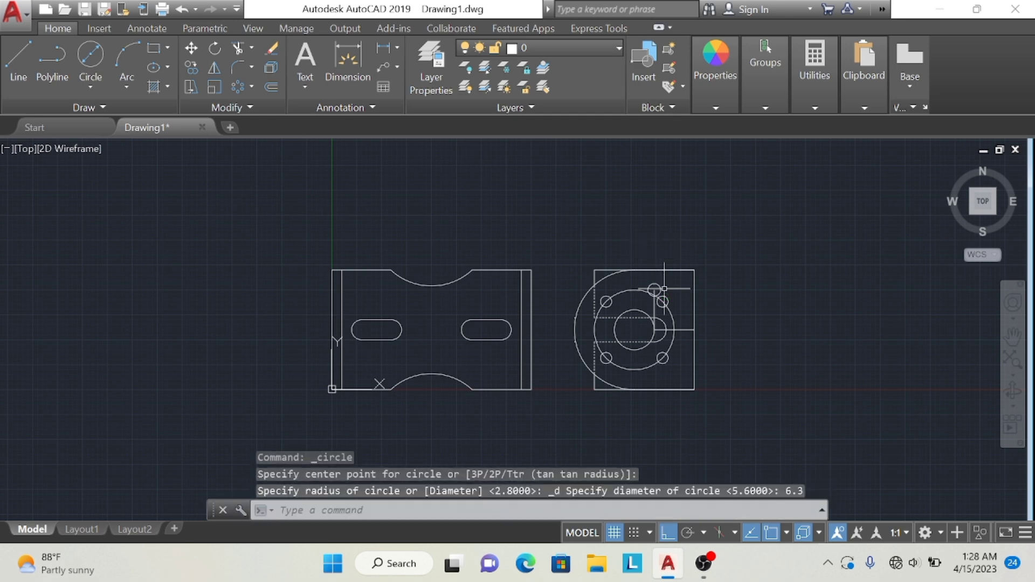
Trim off the short horizontal helper-line piece using TR
{"action": "type", "text": "tr"}
{"action": "key", "text": "Return"}
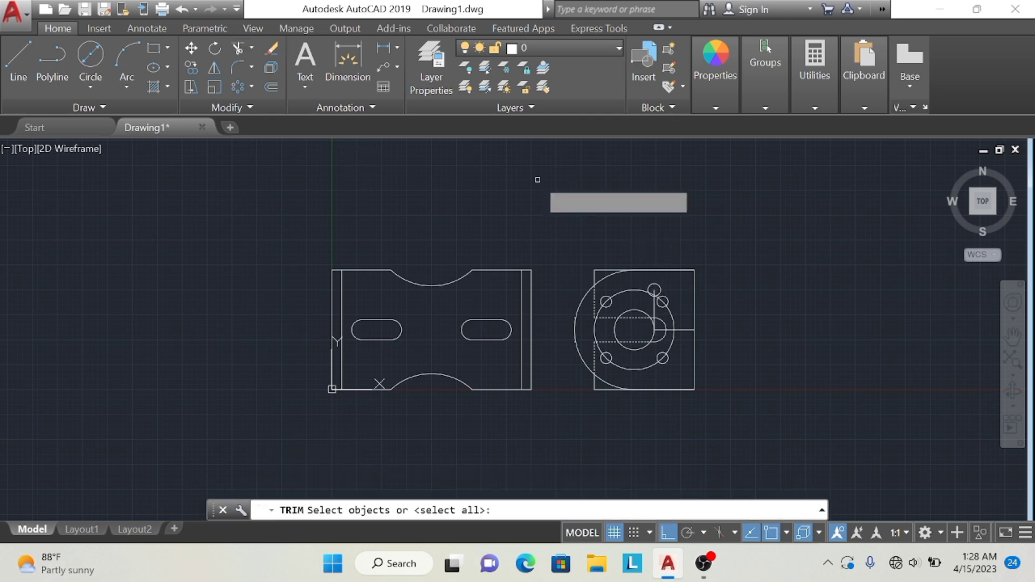
{"action": "key", "text": "Return"}
{"action": "left_click", "coordinate": [654, 312]}
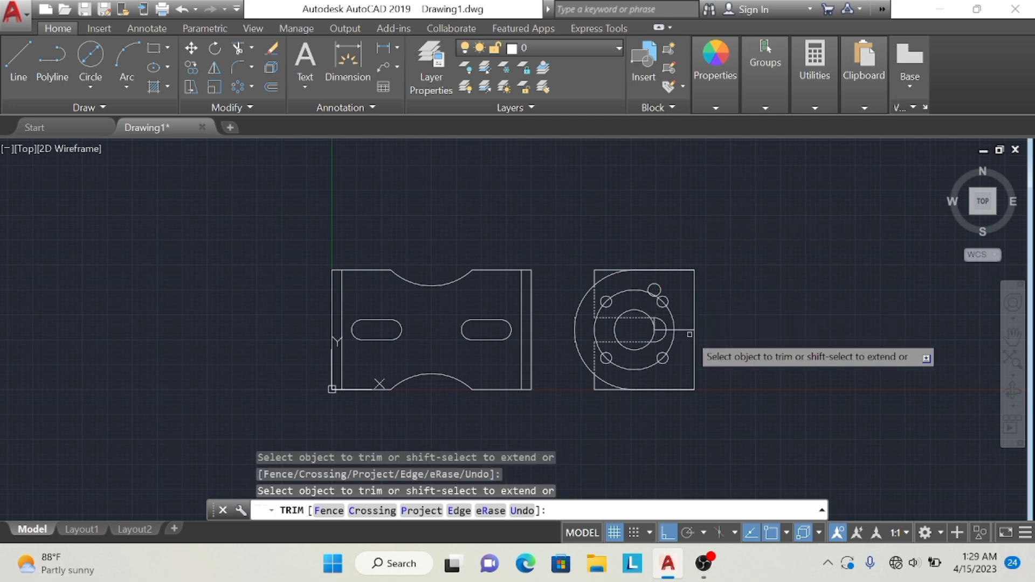
{"action": "left_click", "coordinate": [685, 331]}
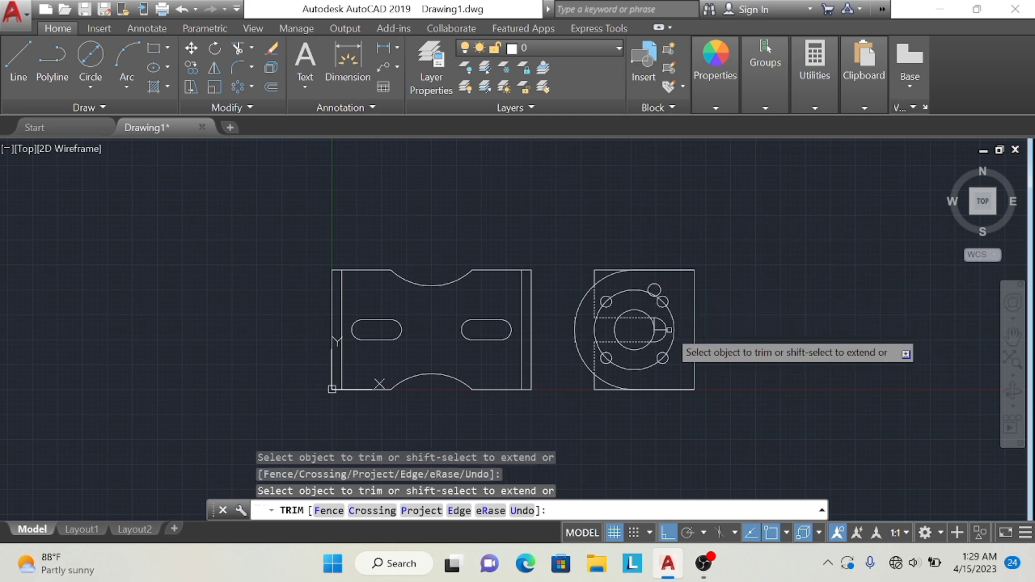
{"action": "key", "text": "Return"}
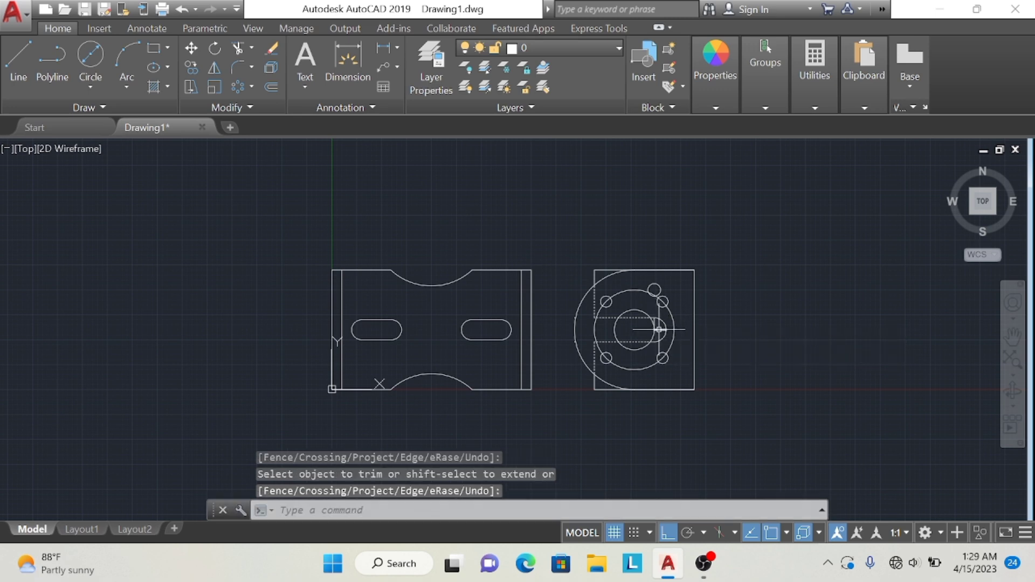
Erase the two leftover helper lines near the new hole
{"action": "left_click", "coordinate": [269, 47]}
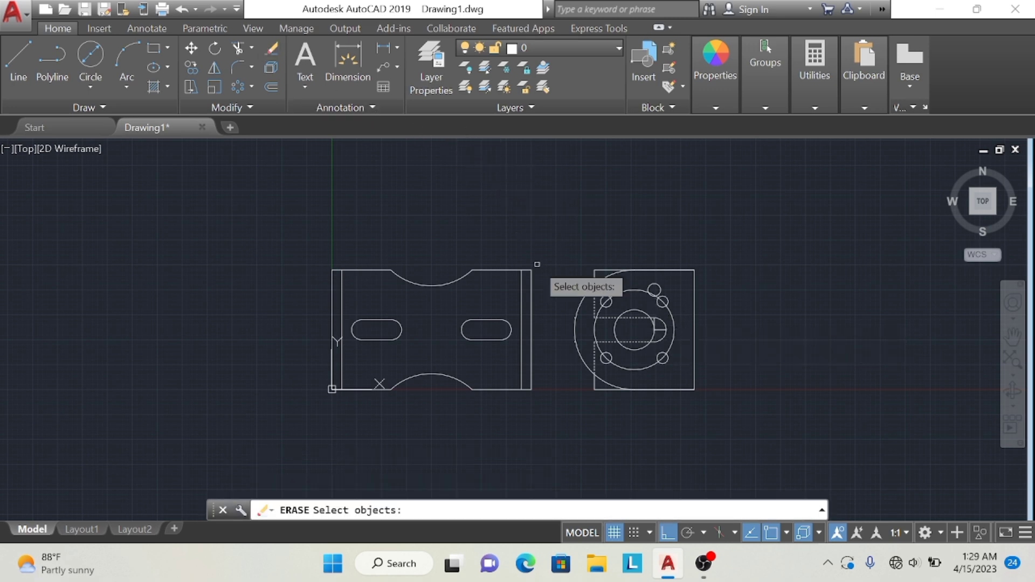
{"action": "left_click", "coordinate": [663, 330]}
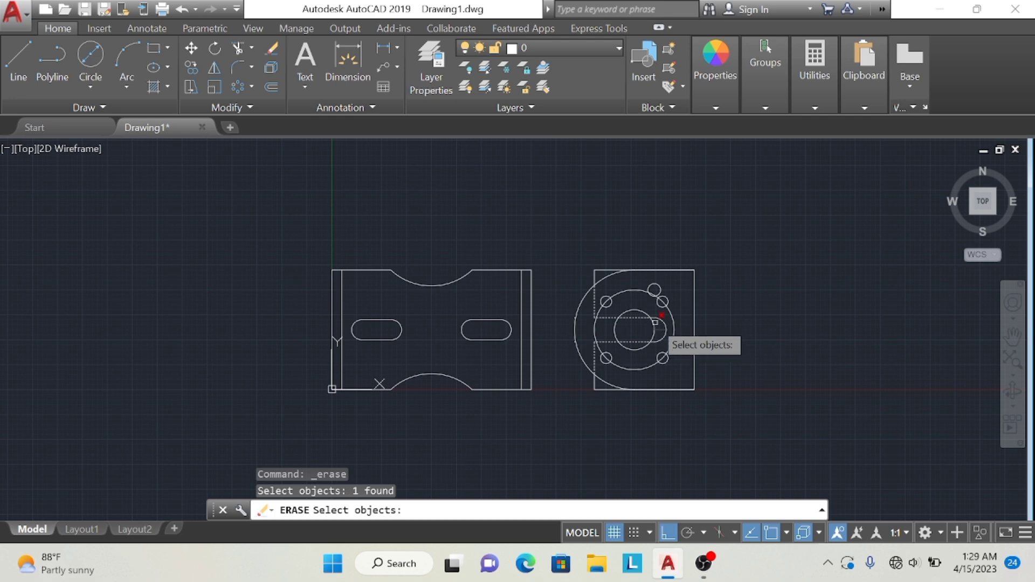
{"action": "left_click", "coordinate": [656, 322]}
{"action": "key", "text": "Return"}
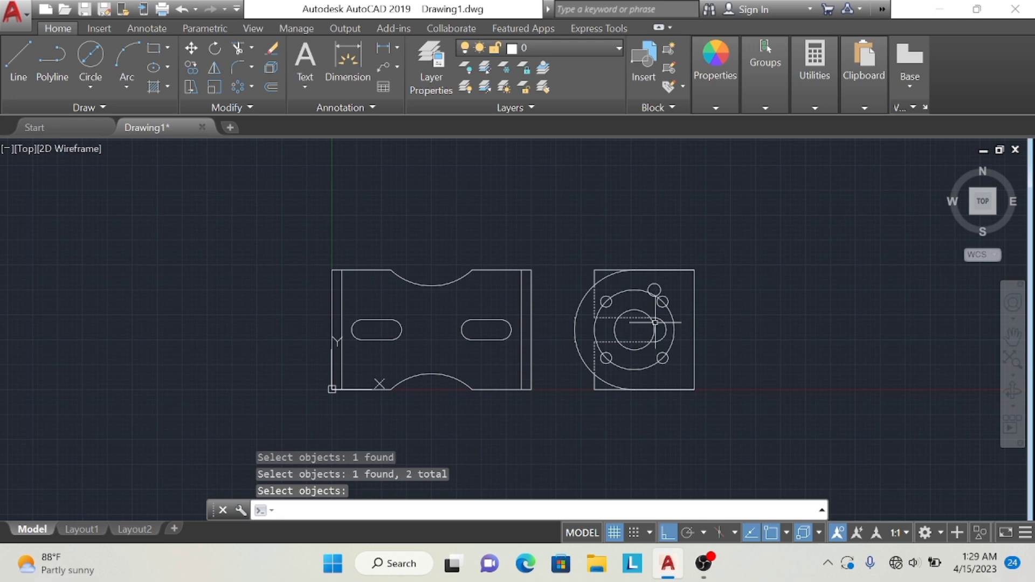
Draw a 20-unit helper line from the small circle's centre and a 6.3-diameter hole at its end
{"action": "left_click", "coordinate": [20, 74]}
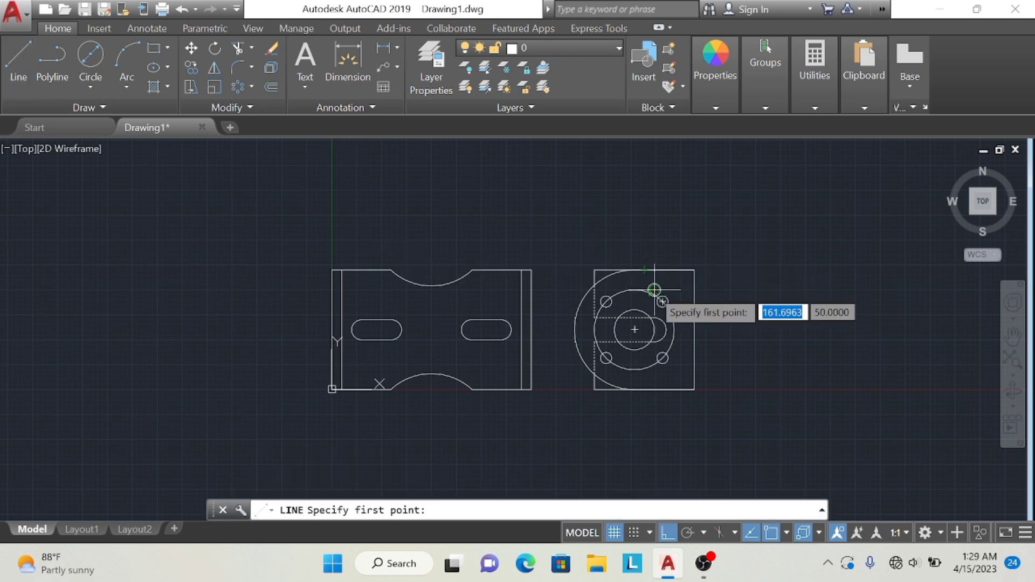
{"action": "left_click", "coordinate": [654, 290]}
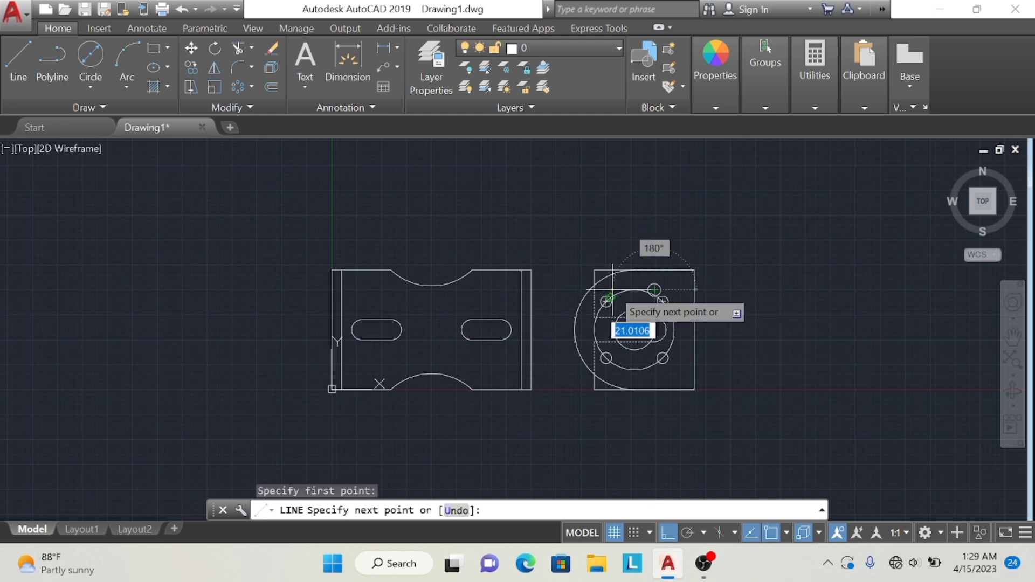
{"action": "type", "text": "2"}
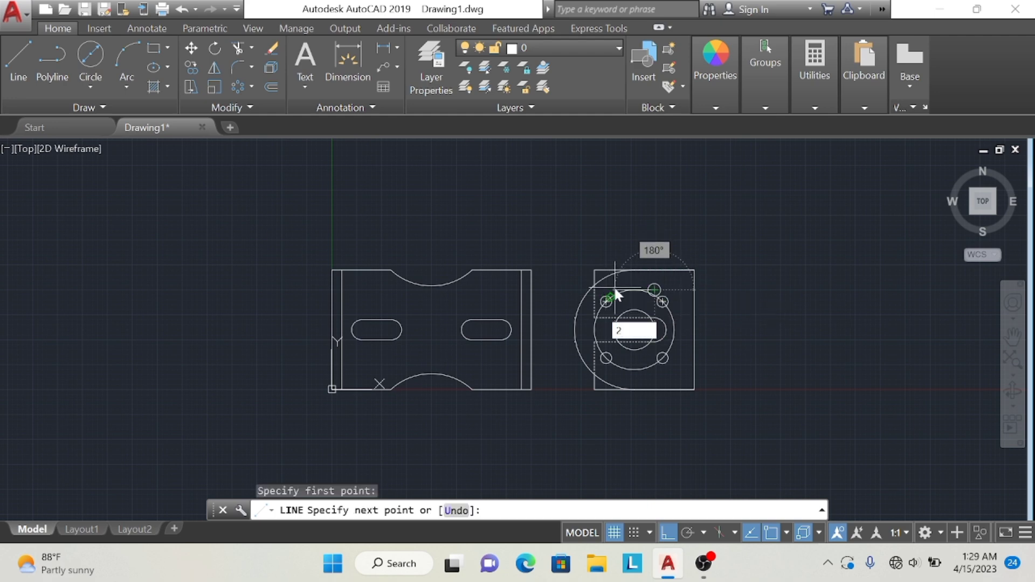
{"action": "type", "text": "0"}
{"action": "key", "text": "Return"}
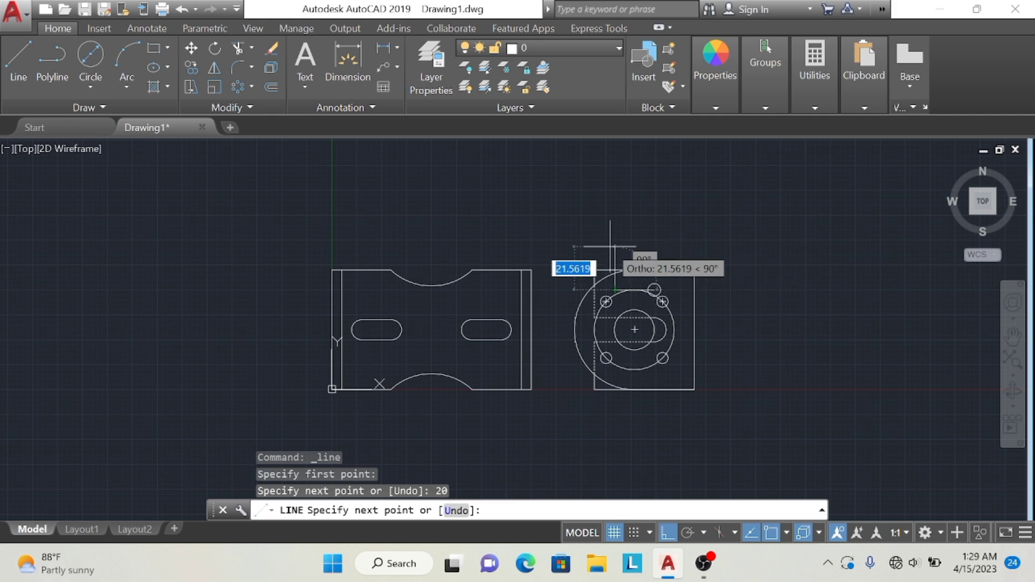
{"action": "key", "text": "Escape"}
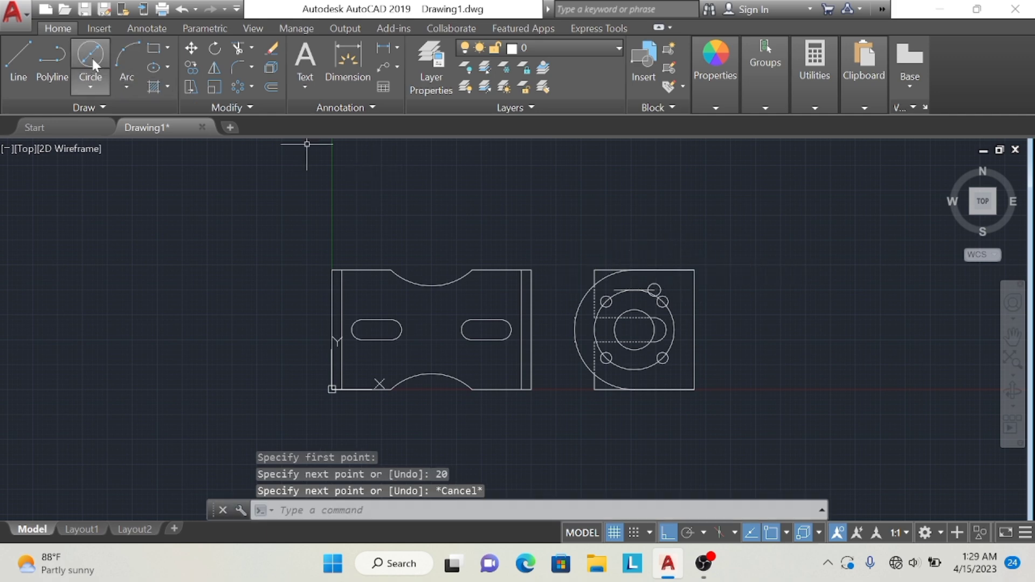
{"action": "left_click", "coordinate": [92, 56]}
{"action": "left_click", "coordinate": [615, 290]}
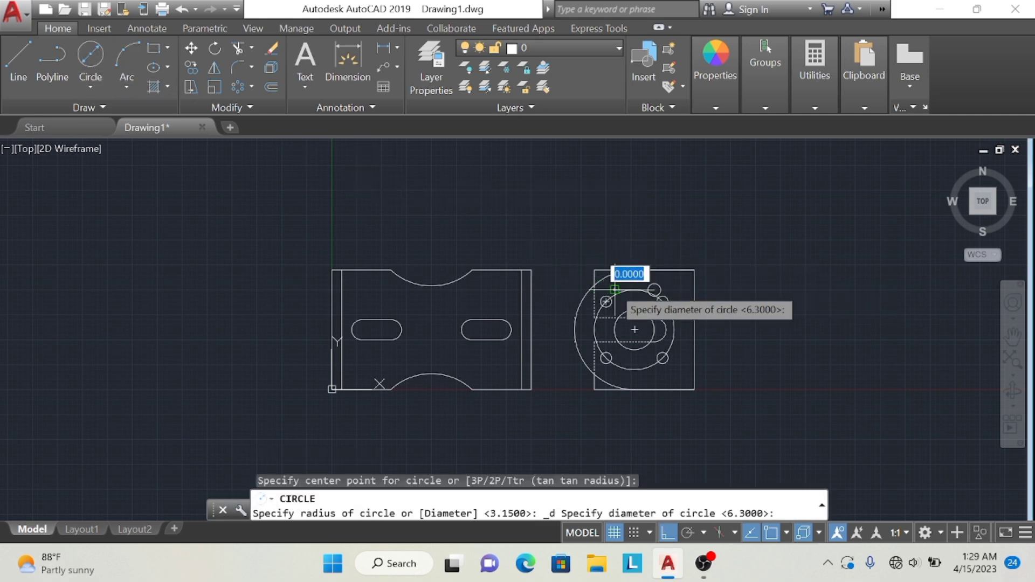
{"action": "type", "text": "6.3"}
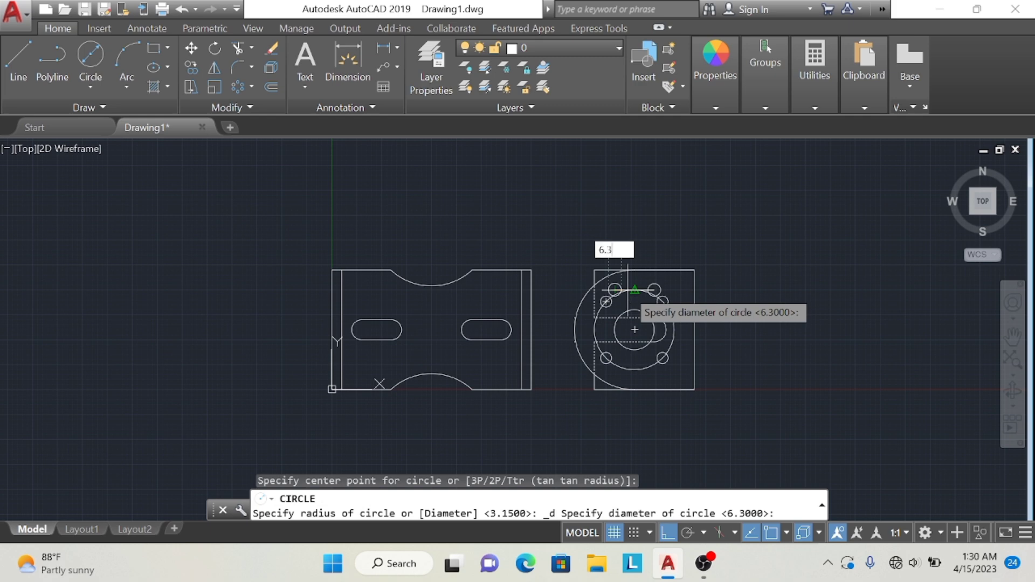
{"action": "key", "text": "Return"}
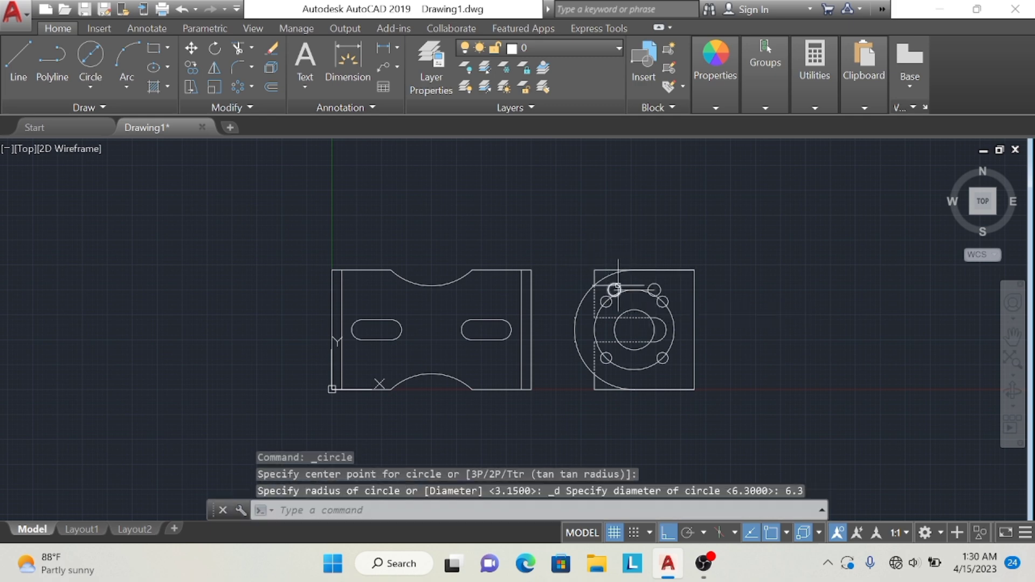
Trim the helper line at the new hole and erase what remains of it
{"action": "left_click", "coordinate": [239, 47]}
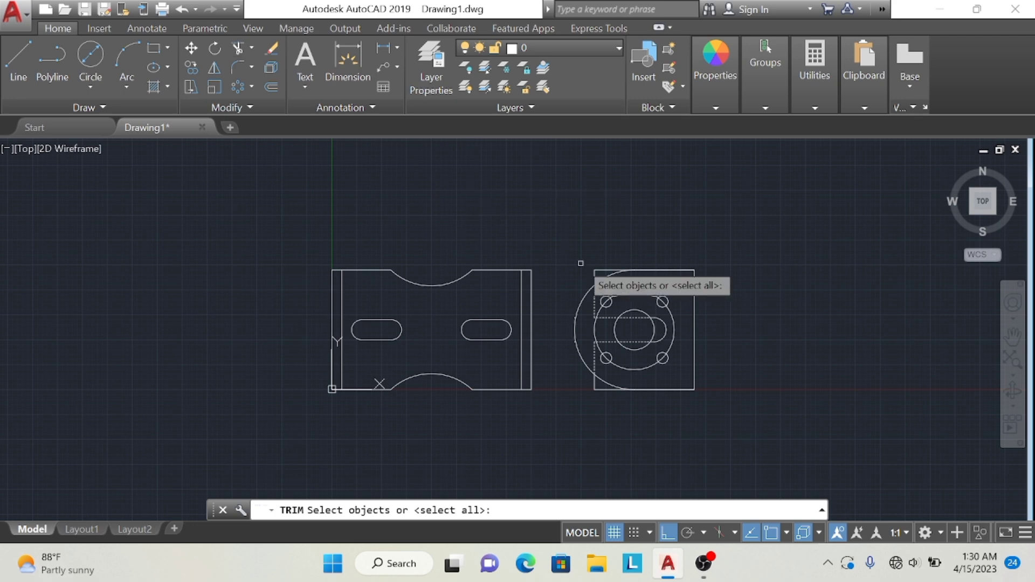
{"action": "left_click", "coordinate": [614, 289]}
{"action": "key", "text": "Return"}
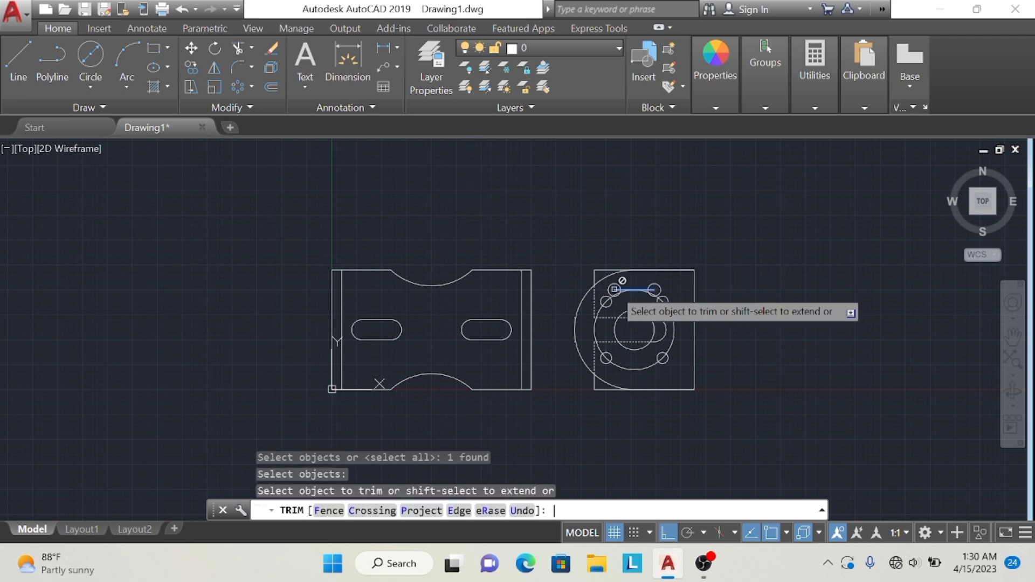
{"action": "left_click", "coordinate": [614, 289]}
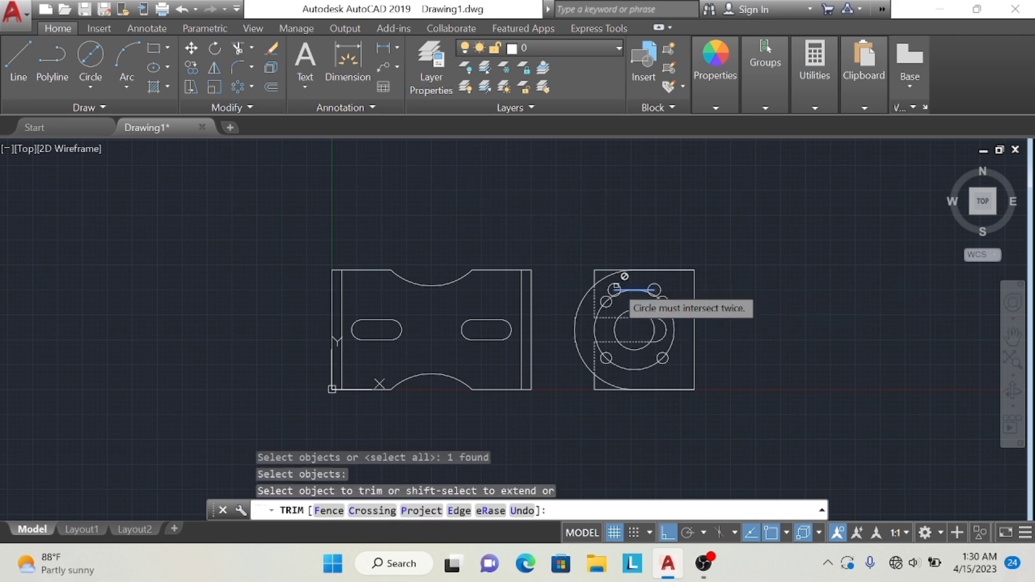
{"action": "left_click", "coordinate": [239, 47]}
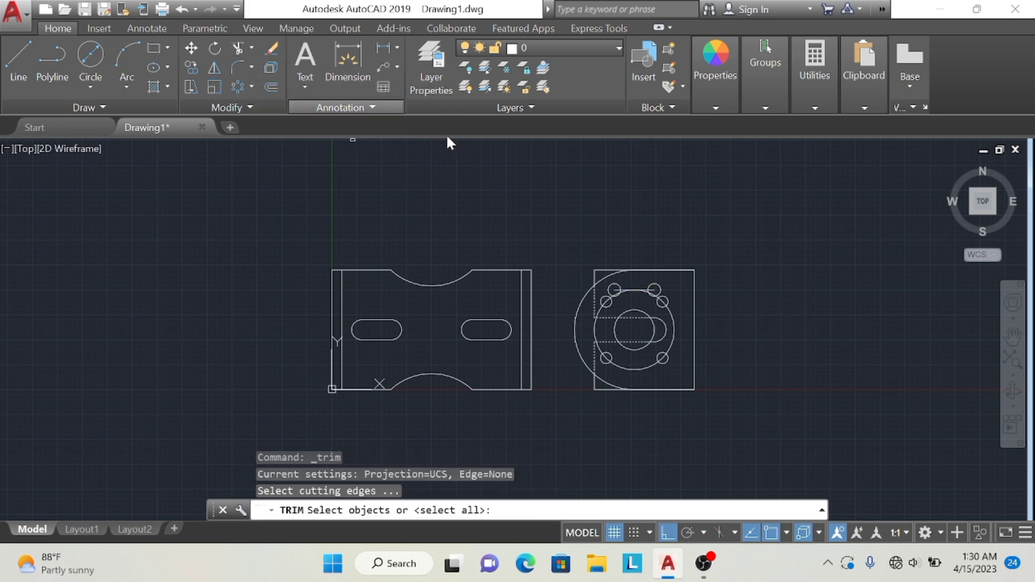
{"action": "left_click", "coordinate": [615, 289]}
{"action": "key", "text": "Return"}
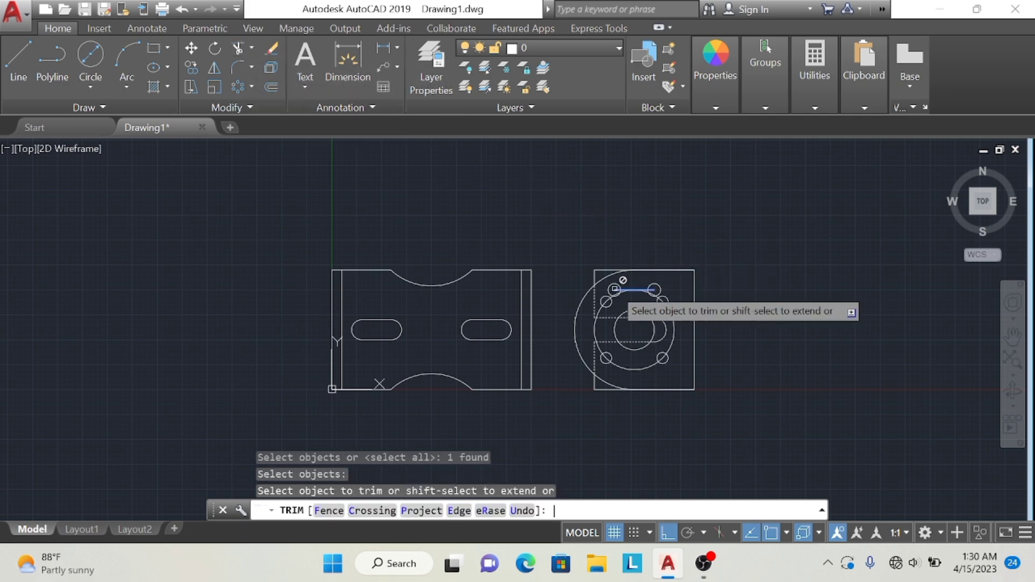
{"action": "left_click", "coordinate": [272, 48]}
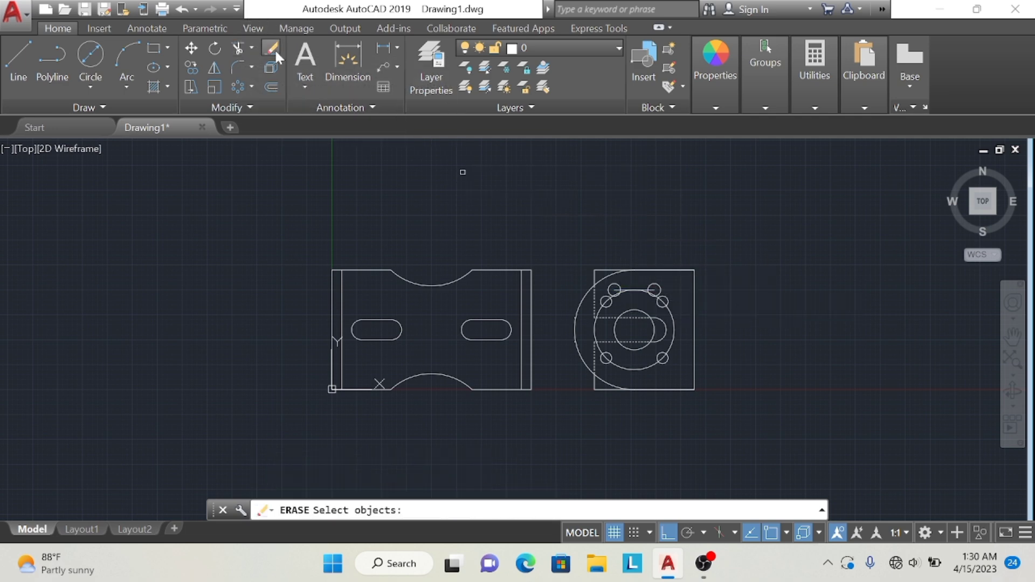
{"action": "left_click", "coordinate": [620, 290]}
{"action": "key", "text": "Return"}
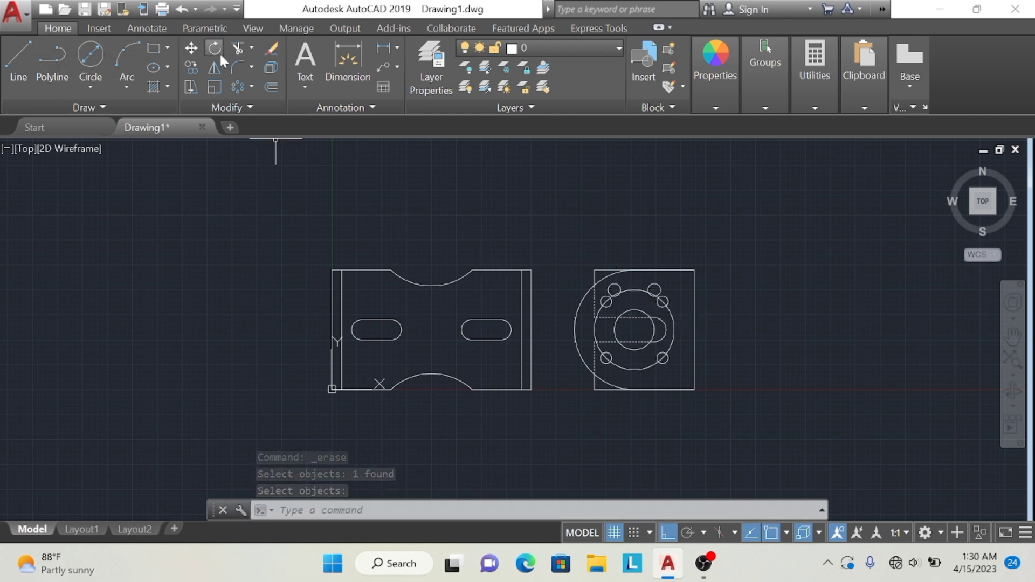
Mirror both top 6.3-diameter holes about the horizontal centre line, keeping the source holes
{"action": "left_click", "coordinate": [214, 67]}
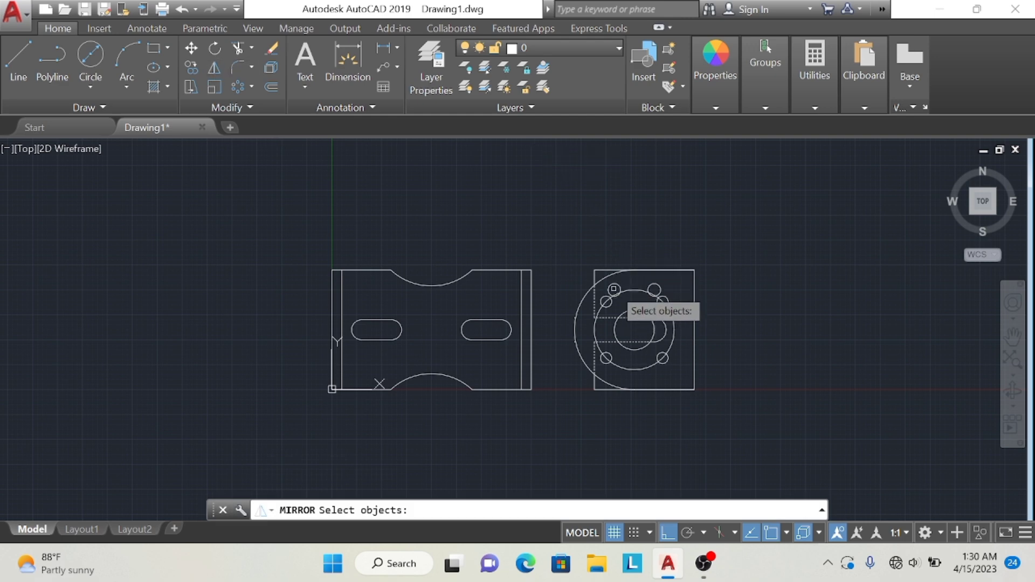
{"action": "left_click", "coordinate": [637, 289]}
{"action": "left_click", "coordinate": [654, 290]}
{"action": "key", "text": "Return"}
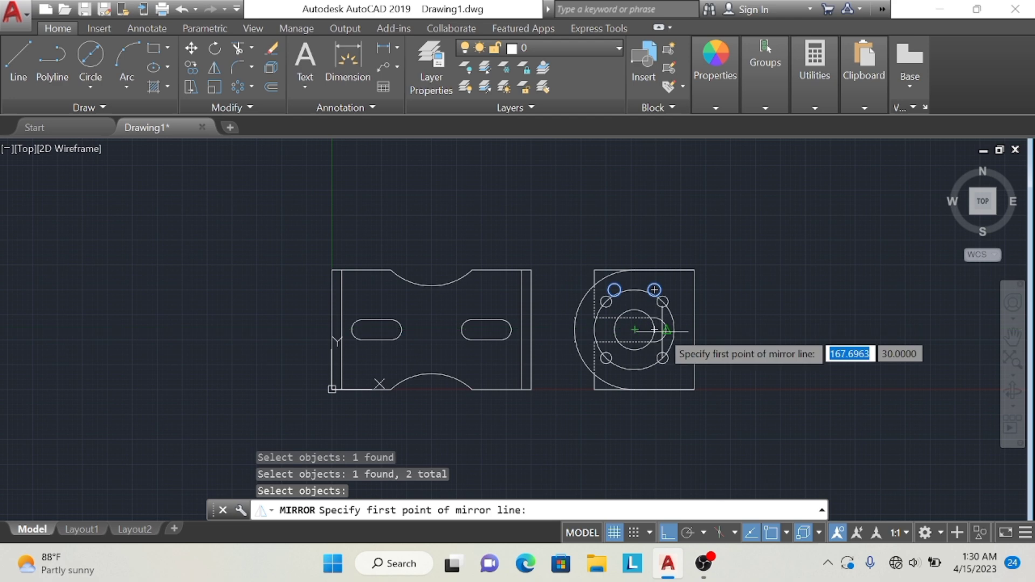
{"action": "key", "text": "Return"}
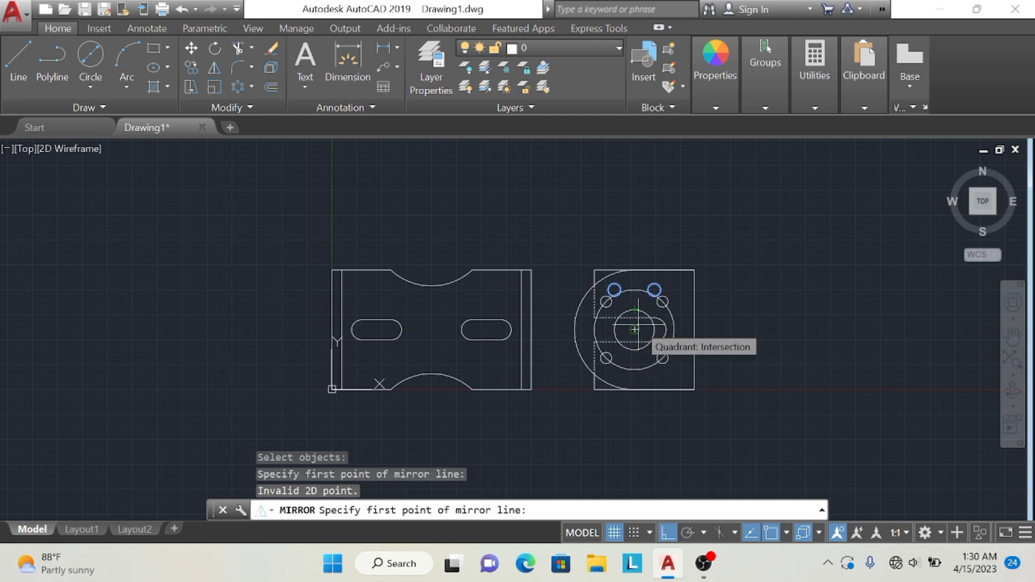
{"action": "left_click", "coordinate": [635, 330]}
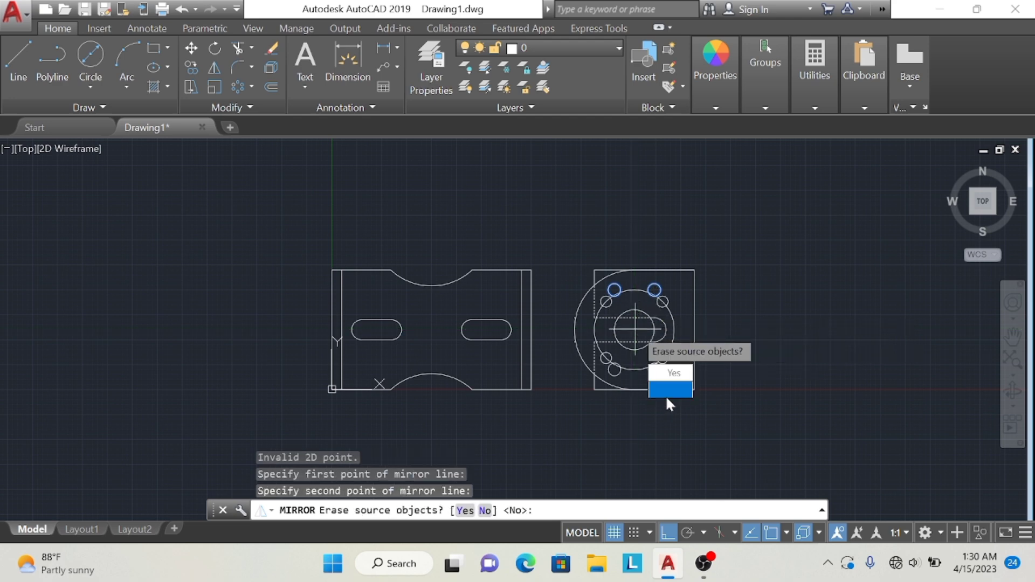
{"action": "left_click", "coordinate": [668, 397]}
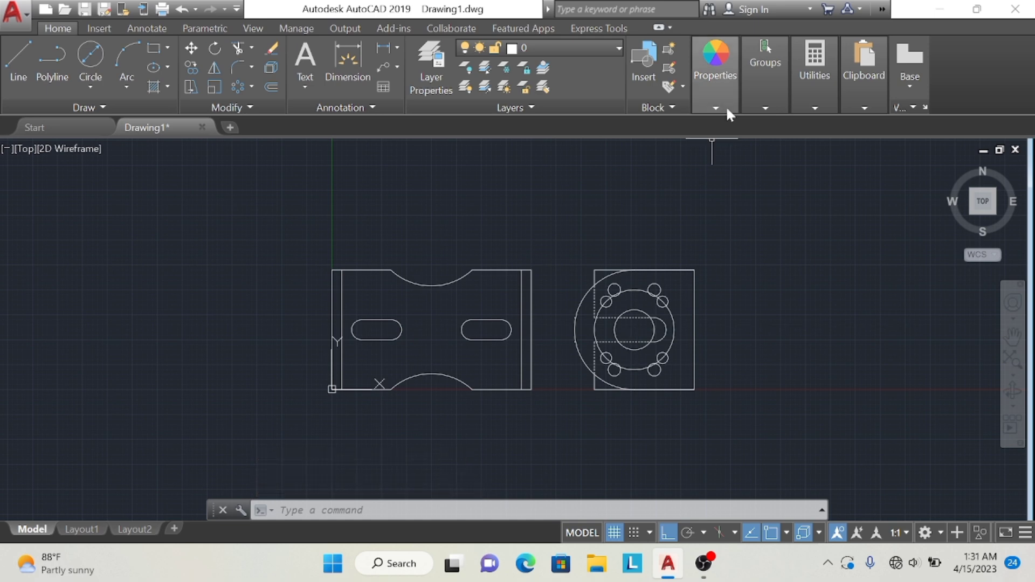
Set the four new 6.3-diameter holes to the DASHEDX2 linetype
{"action": "left_click", "coordinate": [725, 106]}
{"action": "left_click", "coordinate": [806, 162]}
{"action": "left_click", "coordinate": [807, 241]}
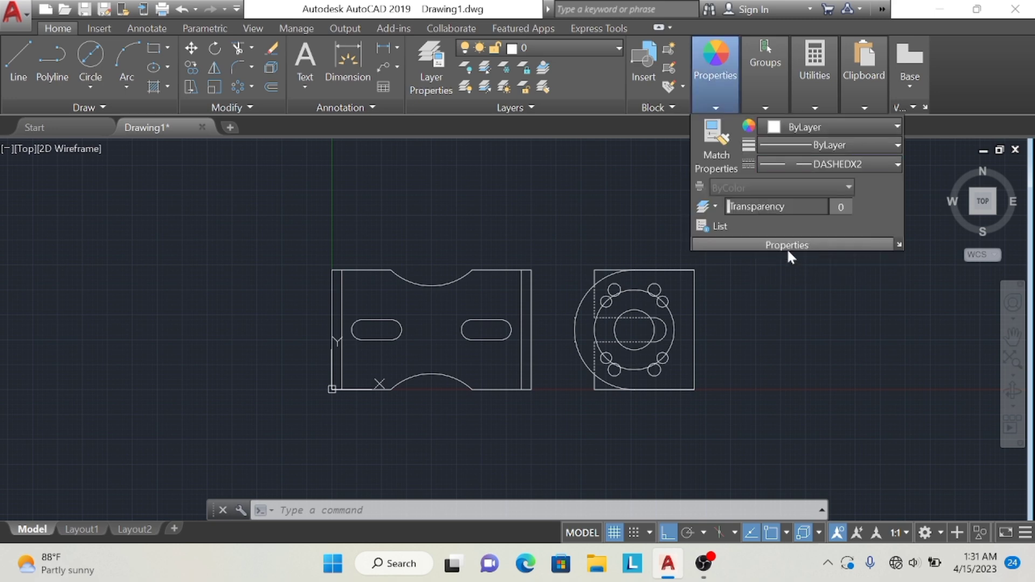
{"action": "left_click", "coordinate": [655, 290]}
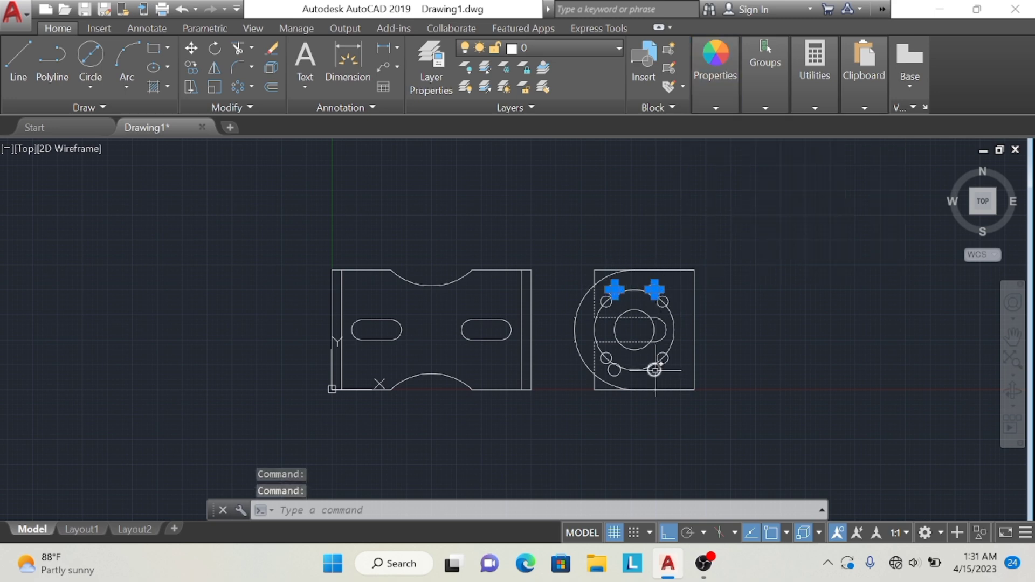
{"action": "left_click", "coordinate": [655, 371]}
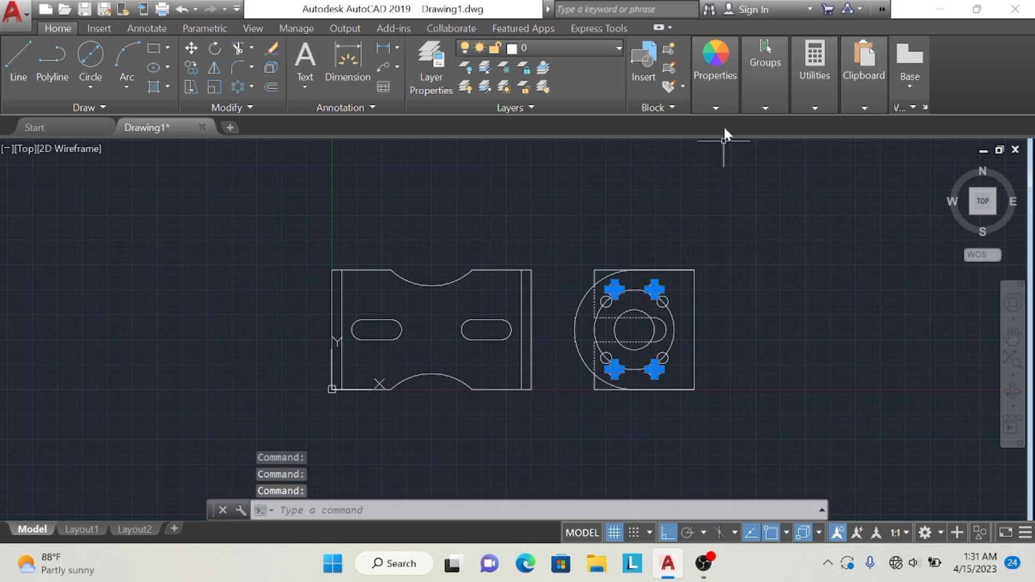
{"action": "left_click", "coordinate": [713, 95]}
{"action": "left_click", "coordinate": [805, 164]}
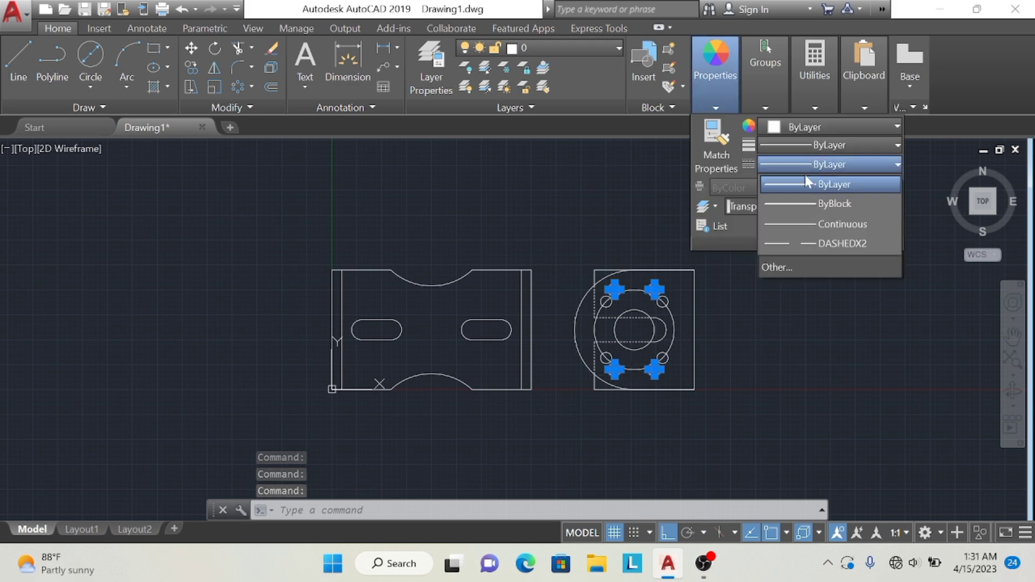
{"action": "left_click", "coordinate": [815, 244]}
{"action": "type", "text": "mi"}
{"action": "key", "text": "Return"}
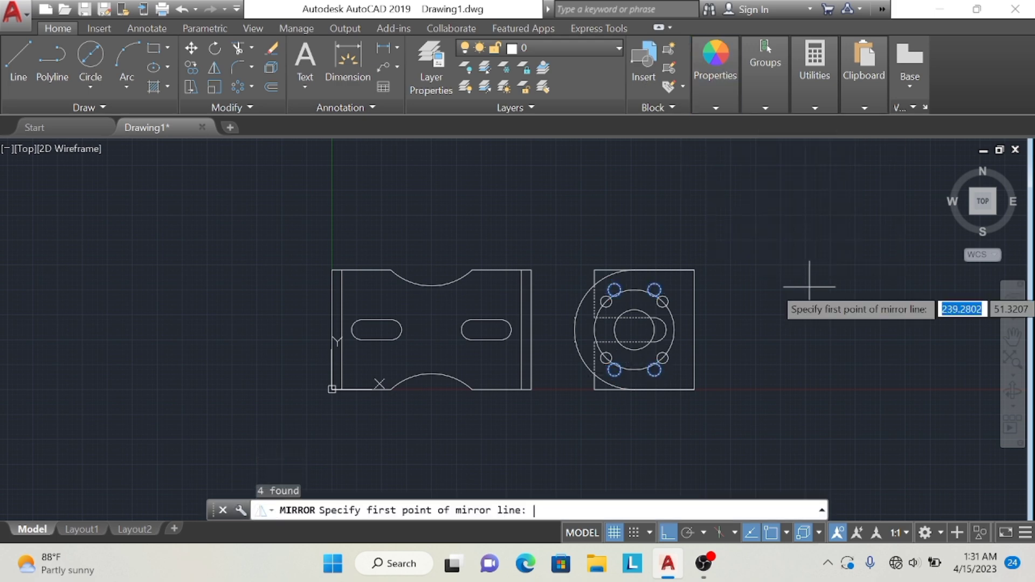
{"action": "key", "text": "Escape"}
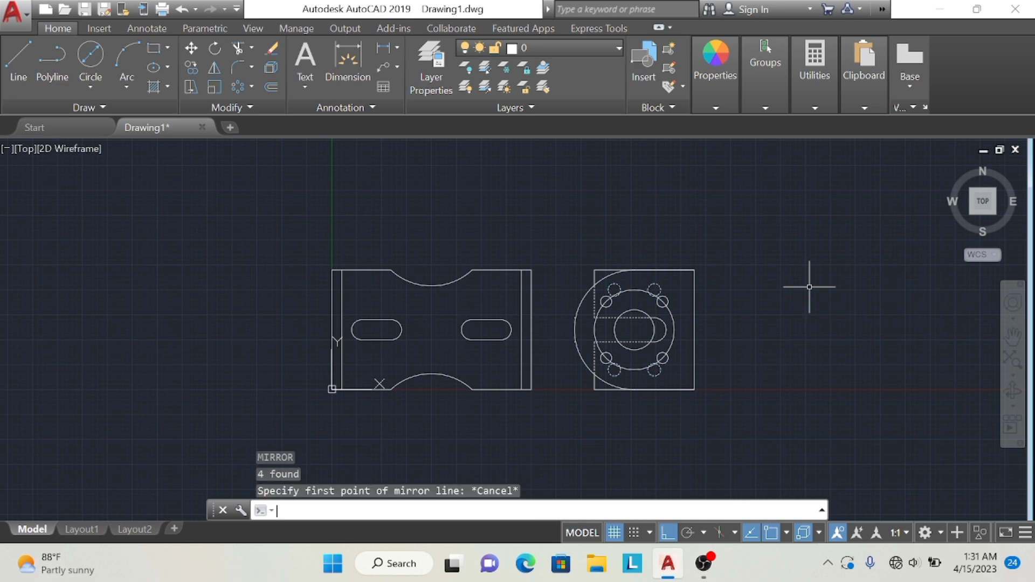
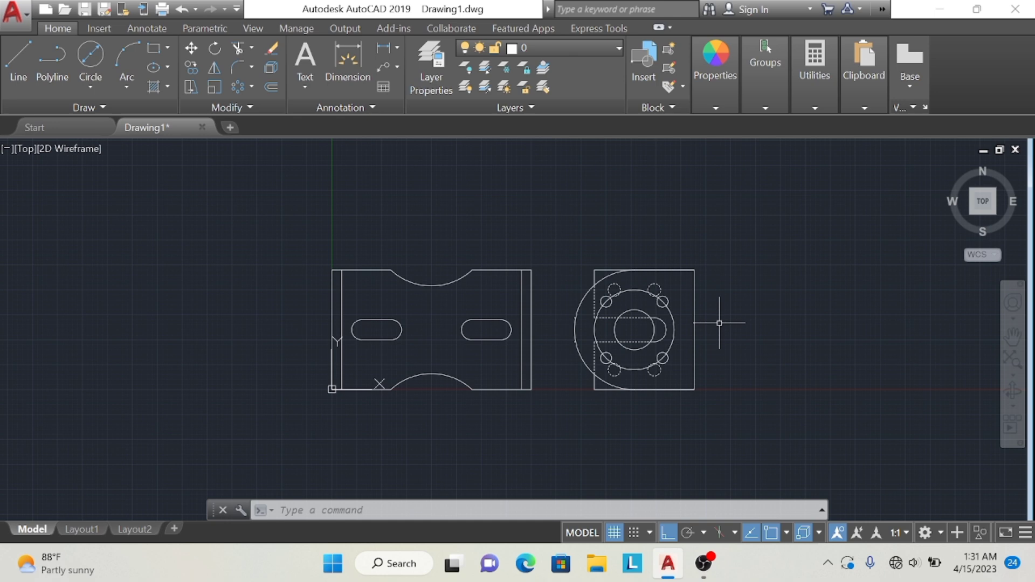
Trim away the stray segment inside the flange view's central bore
{"action": "left_click", "coordinate": [241, 47]}
{"action": "key", "text": "Return"}
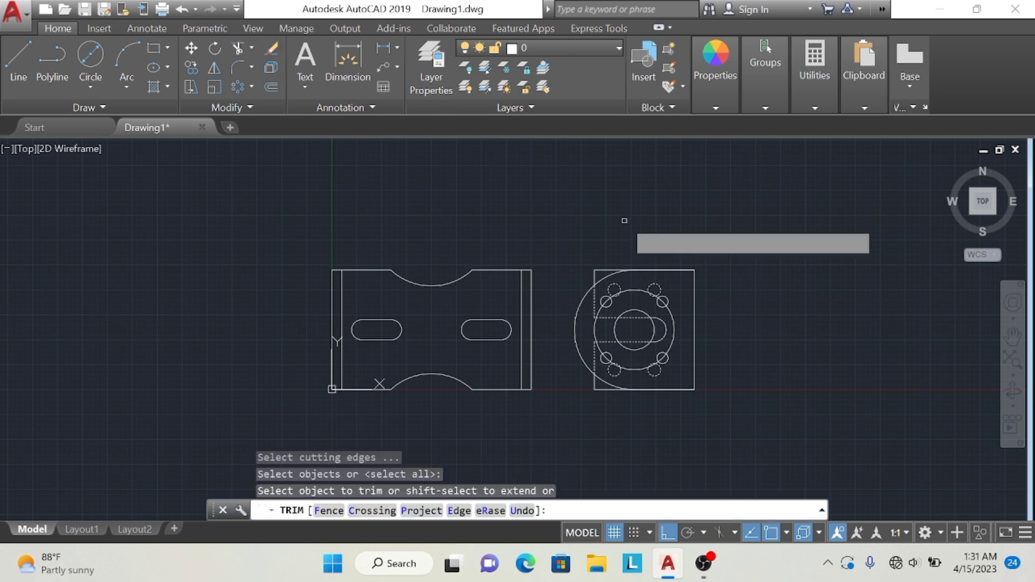
{"action": "left_click", "coordinate": [640, 318]}
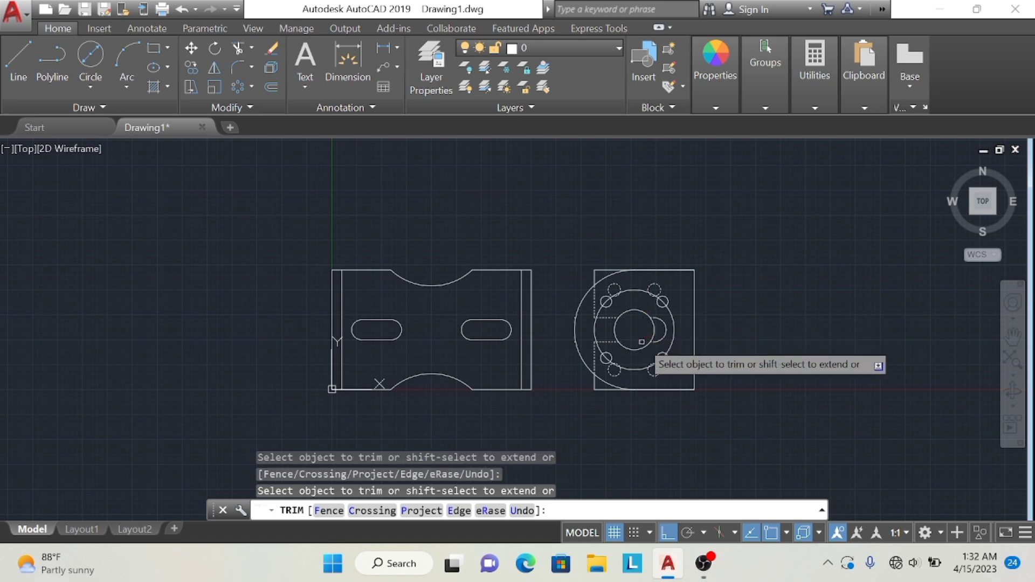
{"action": "key", "text": "Return"}
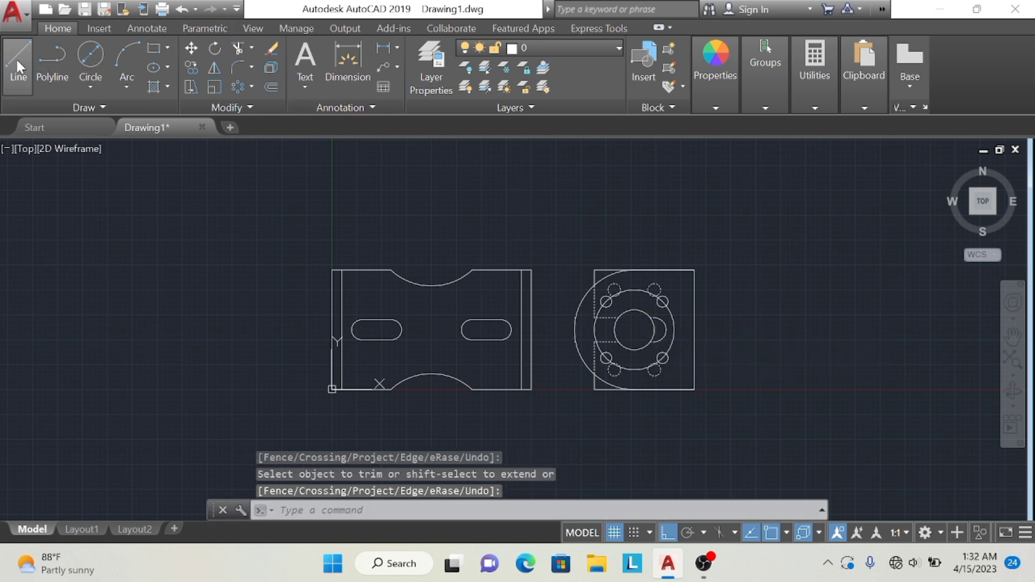
Try starting a line near the bore centre, then cancel it
{"action": "left_click", "coordinate": [17, 64]}
{"action": "left_click", "coordinate": [634, 330]}
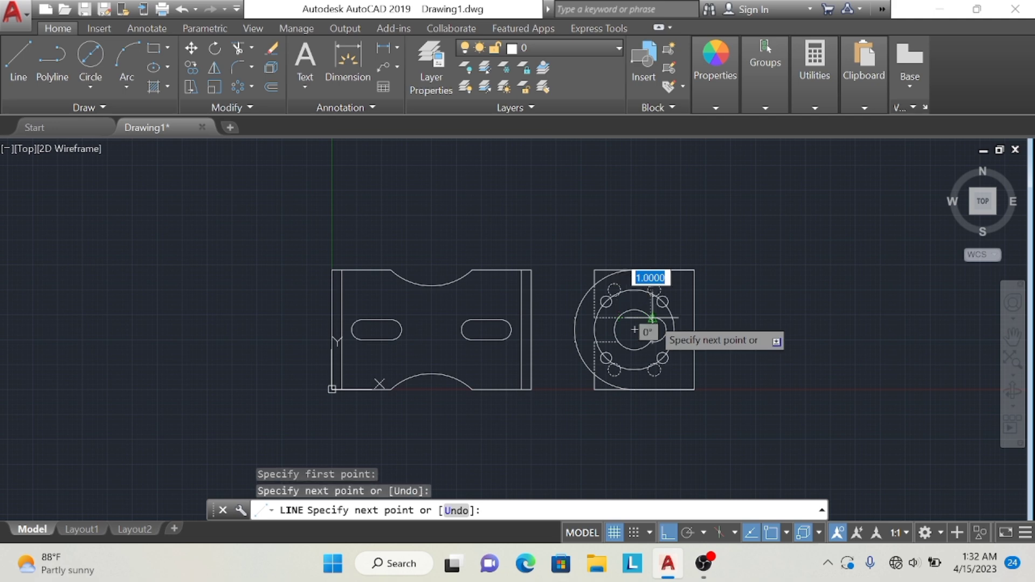
{"action": "left_click", "coordinate": [18, 63]}
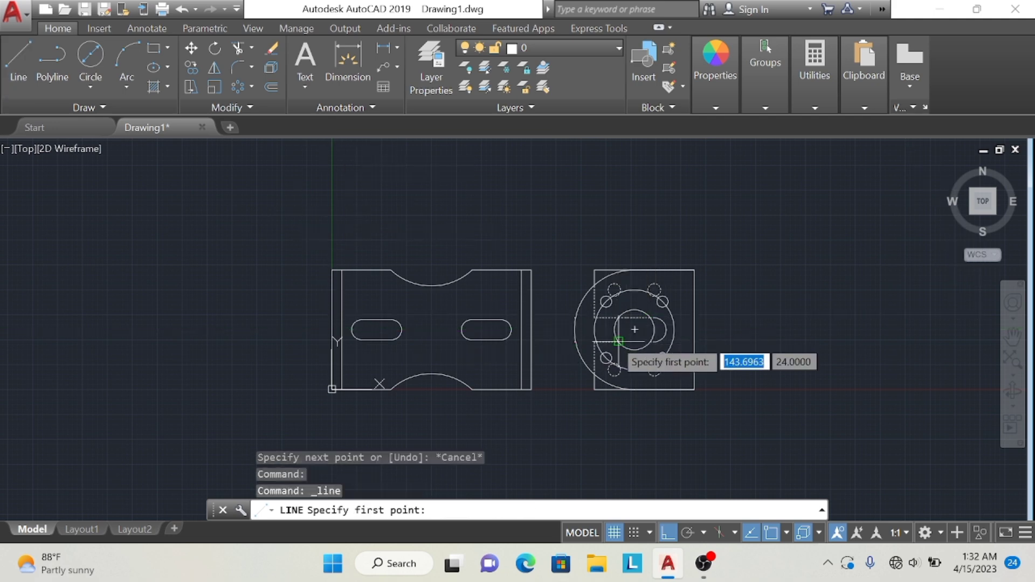
{"action": "left_click", "coordinate": [618, 341]}
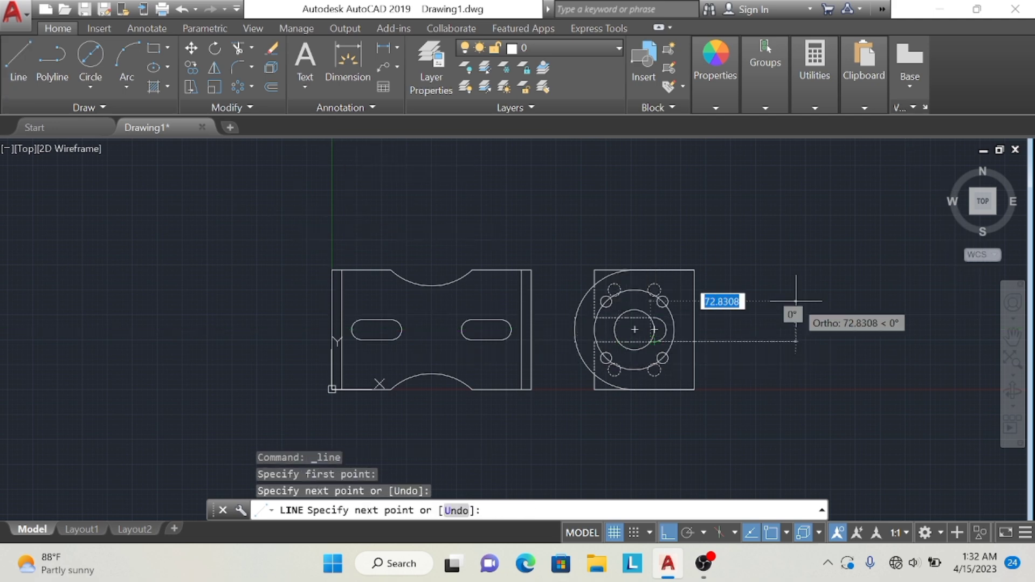
{"action": "key", "text": "Escape"}
Set the current linetype back to ByLayer in Properties
{"action": "left_click", "coordinate": [716, 107]}
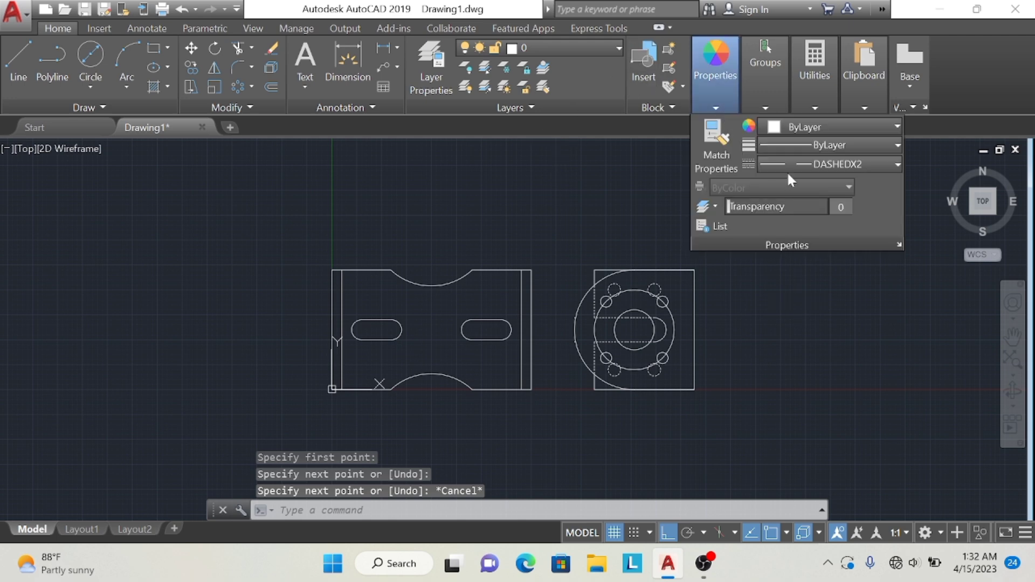
{"action": "left_click", "coordinate": [811, 163]}
{"action": "left_click", "coordinate": [818, 185]}
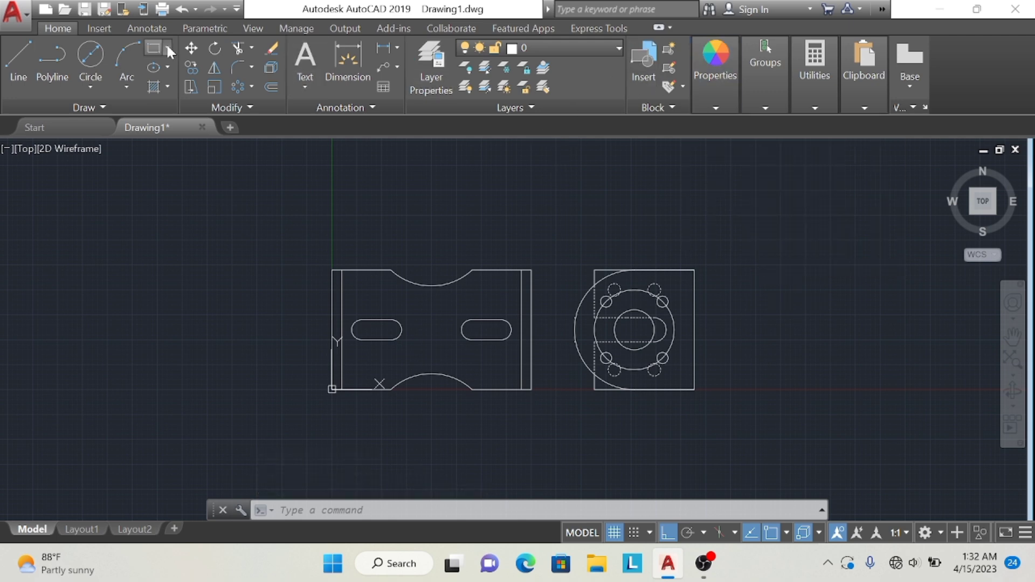
{"action": "left_click", "coordinate": [238, 48]}
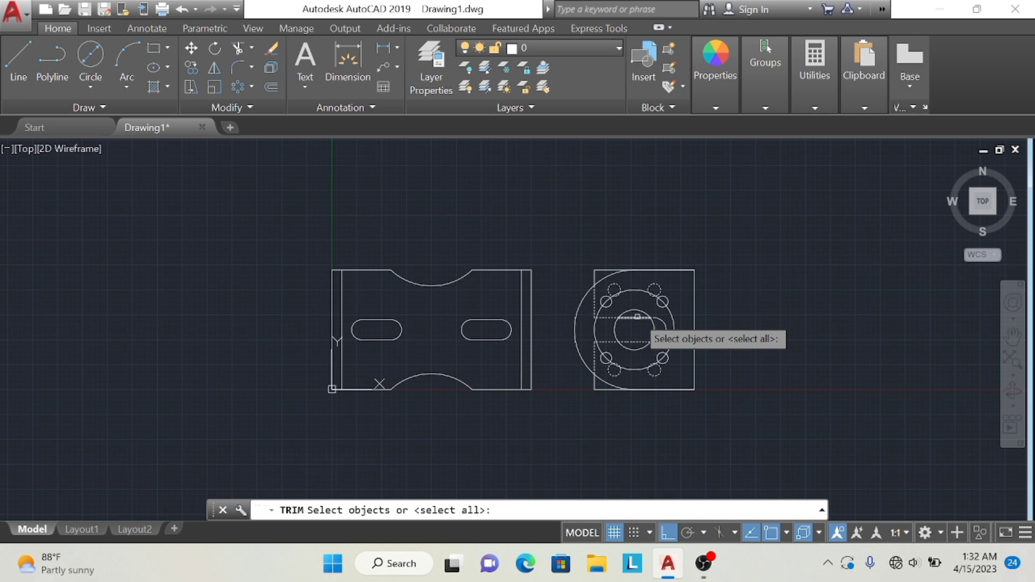
Try trimming near the central bore, then erase two extra objects there
{"action": "key", "text": "Return"}
{"action": "right_click", "coordinate": [628, 315]}
{"action": "left_click", "coordinate": [629, 317]}
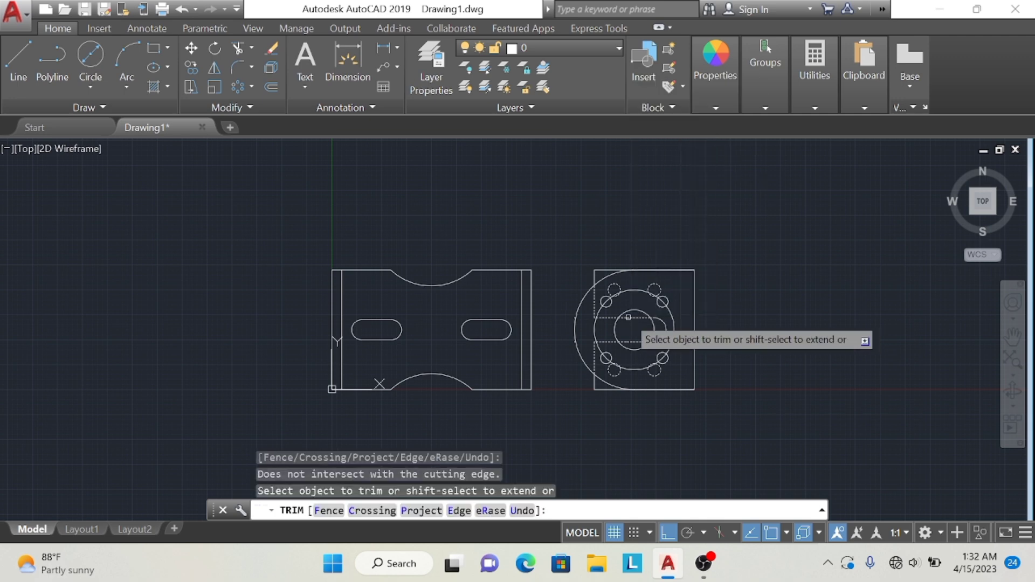
{"action": "left_click", "coordinate": [273, 47]}
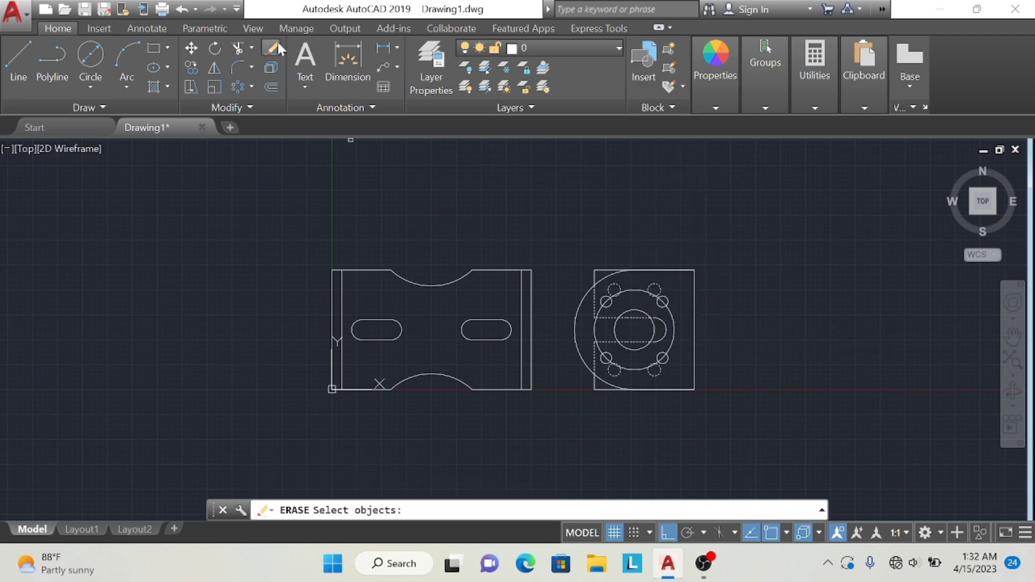
{"action": "left_click", "coordinate": [633, 343]}
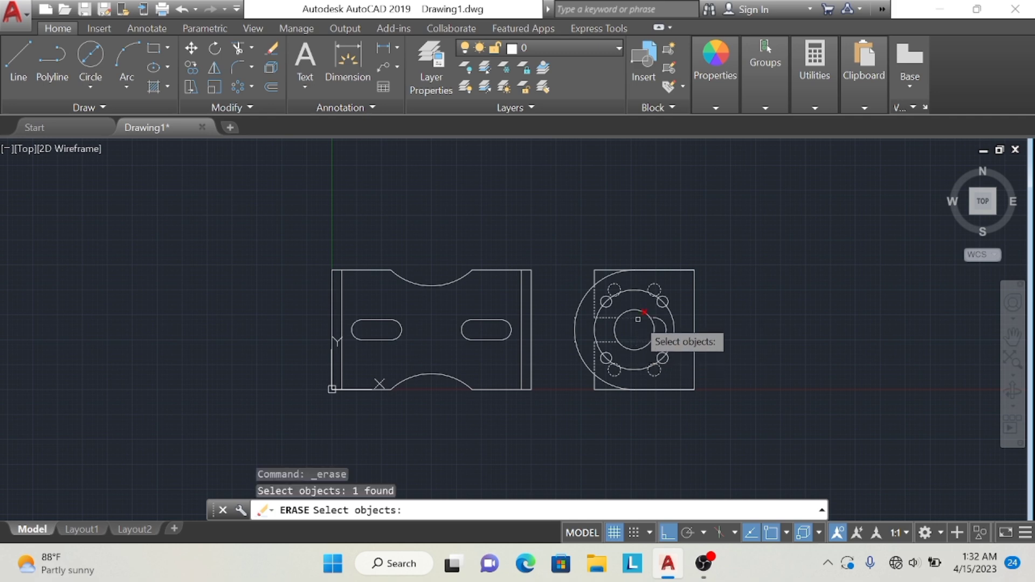
{"action": "left_click", "coordinate": [638, 319]}
{"action": "key", "text": "Return"}
Sketch a line from the bore centre toward the inner circle, then end it
{"action": "left_click", "coordinate": [10, 74]}
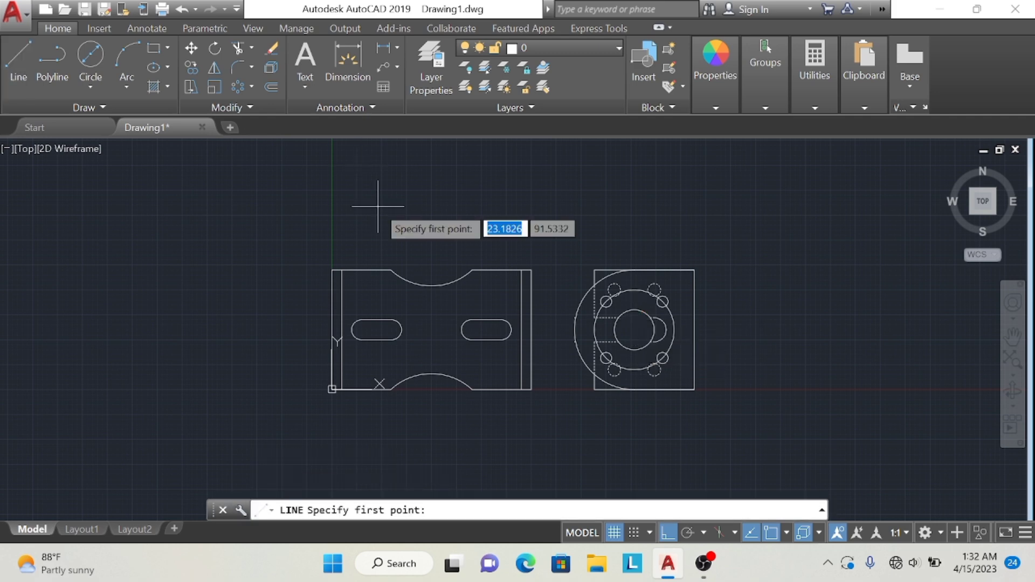
{"action": "left_click", "coordinate": [635, 329]}
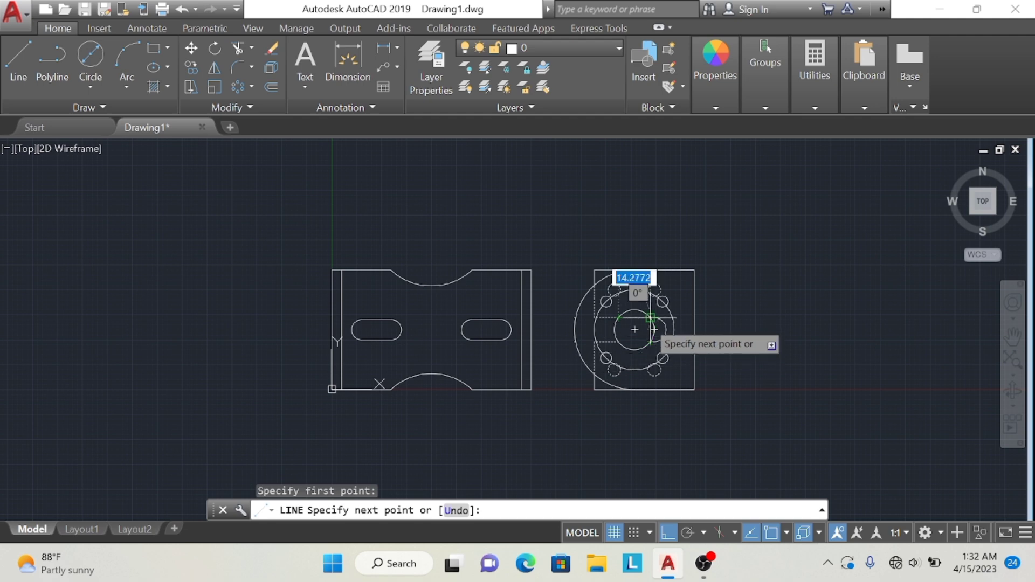
{"action": "left_click", "coordinate": [651, 317]}
{"action": "left_click", "coordinate": [3, 80]}
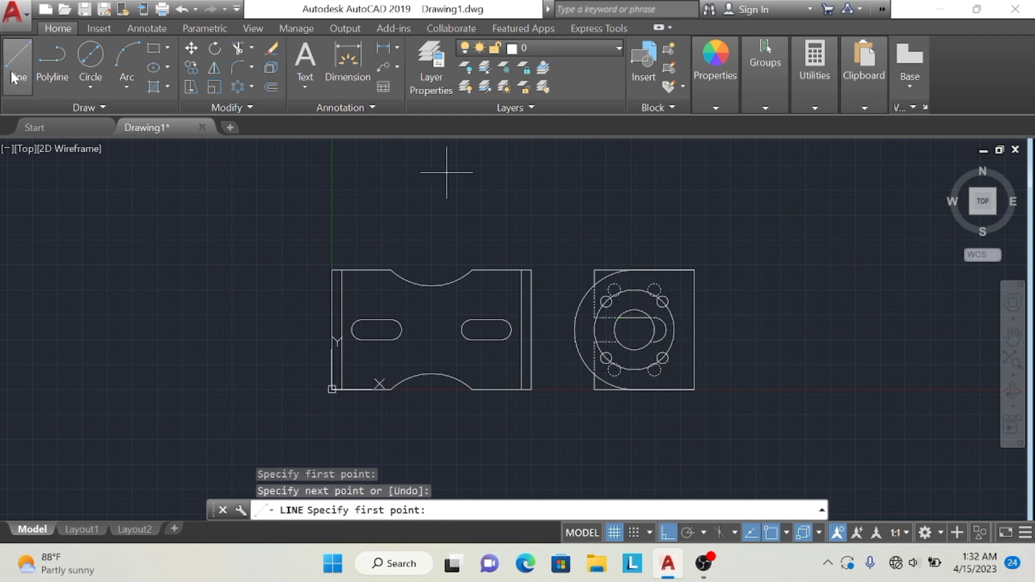
{"action": "left_click", "coordinate": [619, 341]}
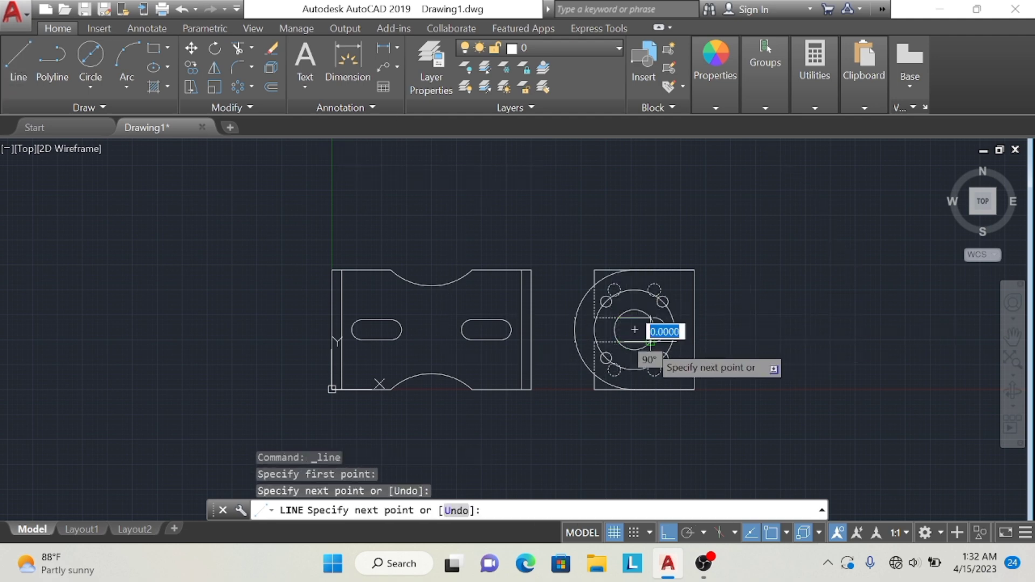
{"action": "key", "text": "Escape"}
Give the rounded slot end the DASHEDX2 linetype as a hidden line
{"action": "left_click", "coordinate": [725, 82]}
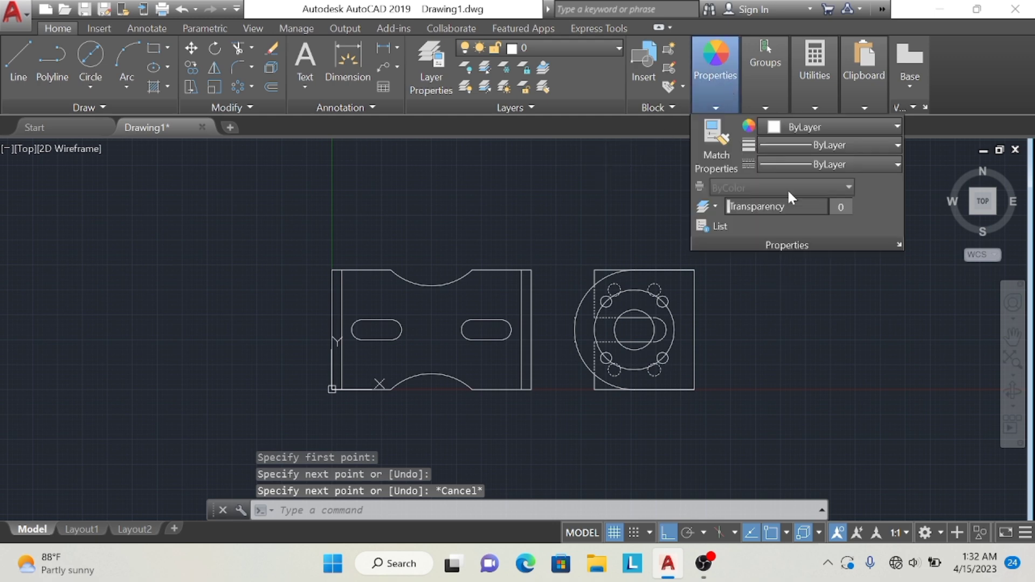
{"action": "left_click", "coordinate": [801, 165]}
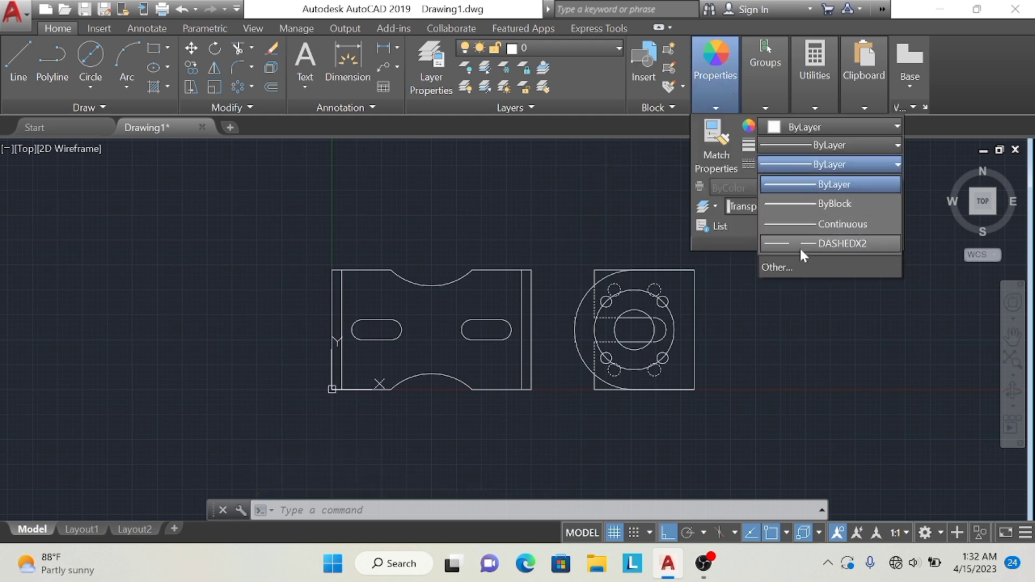
{"action": "left_click", "coordinate": [815, 243]}
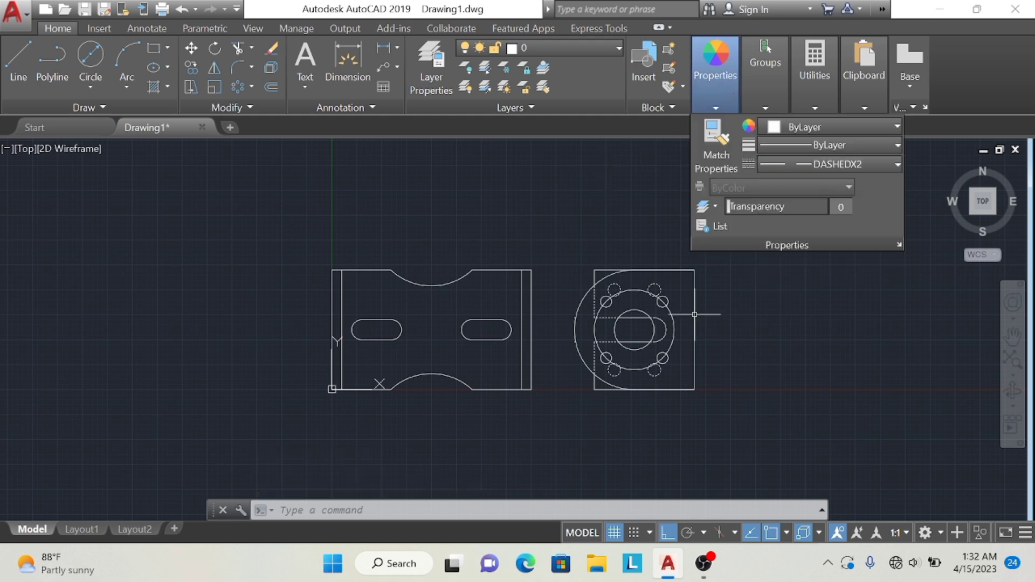
{"action": "left_click", "coordinate": [711, 96]}
{"action": "left_click", "coordinate": [787, 169]}
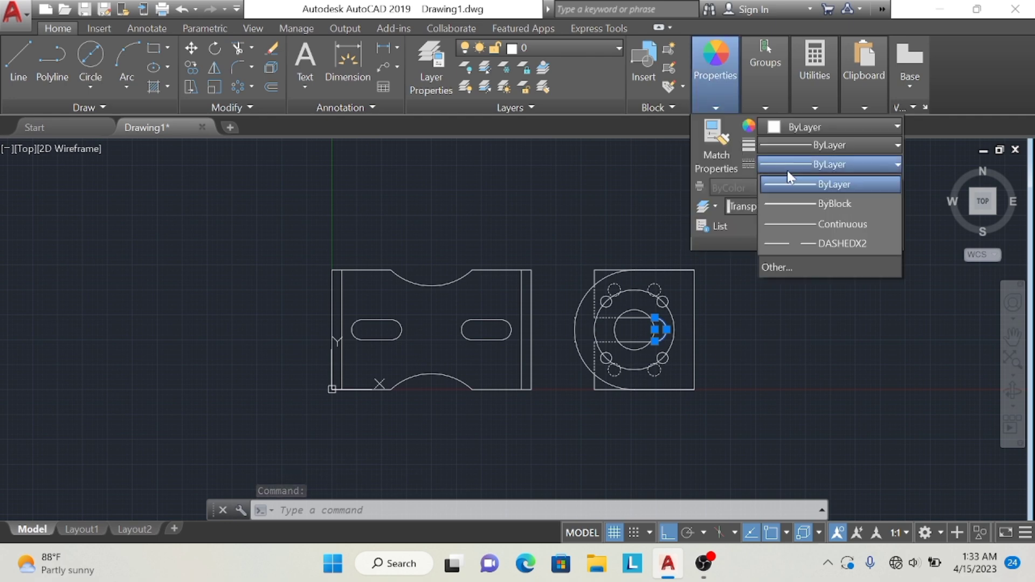
{"action": "left_click", "coordinate": [801, 242]}
Return the current linetype to ByLayer, cancelling the stray line commands
{"action": "key", "text": "l"}
{"action": "key", "text": "Return"}
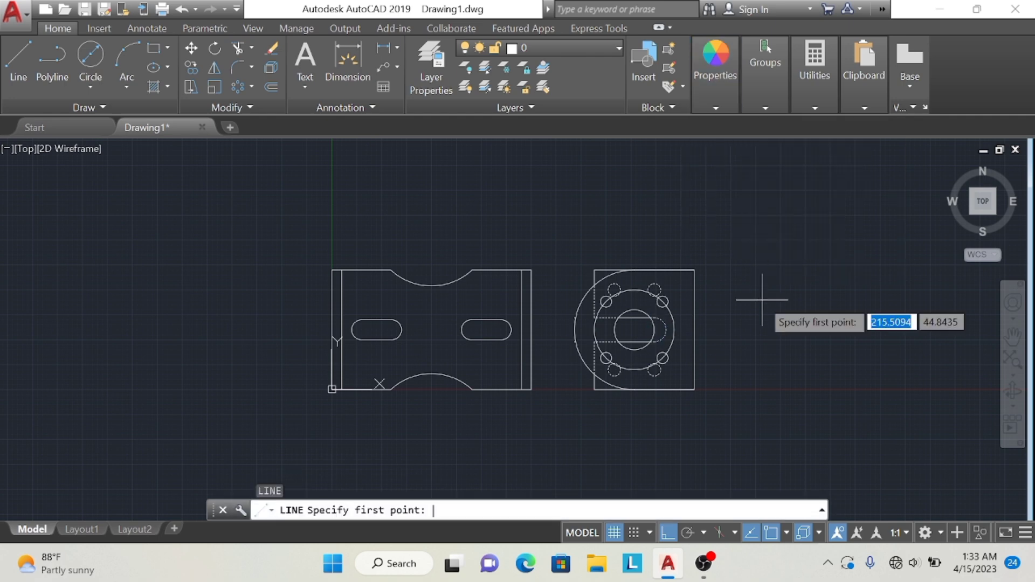
{"action": "key", "text": "Escape"}
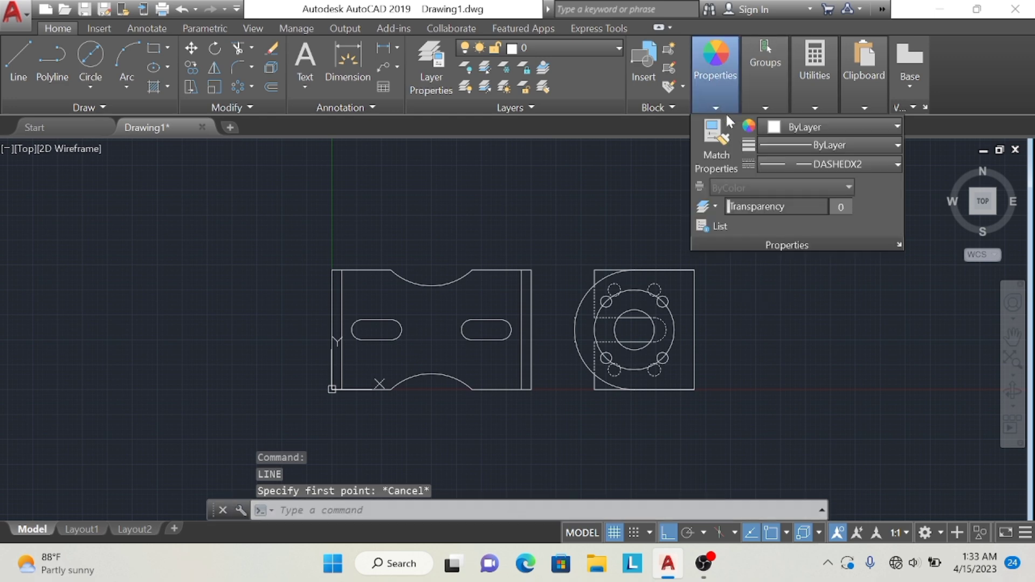
{"action": "left_click", "coordinate": [805, 164]}
{"action": "left_click", "coordinate": [791, 181]}
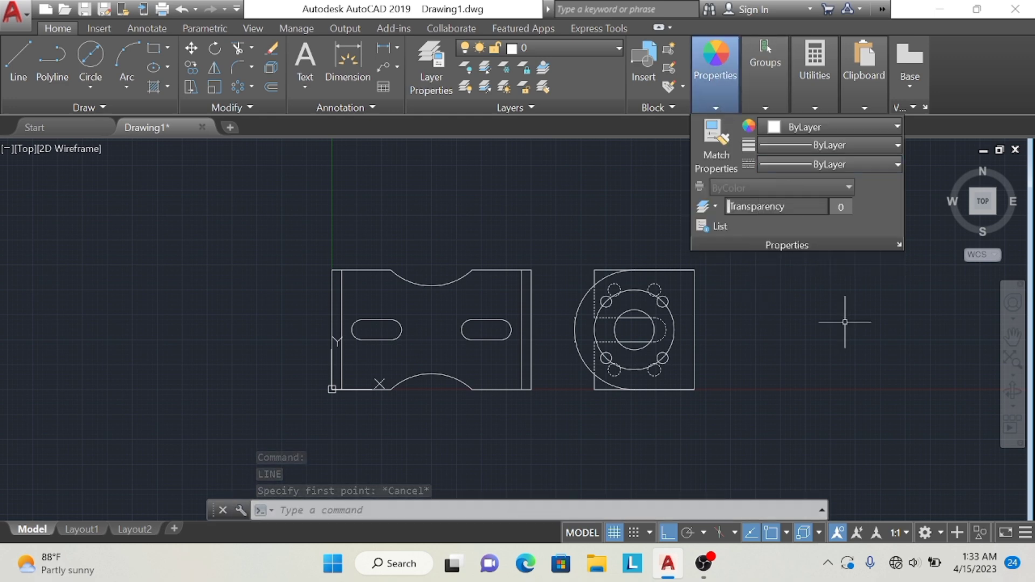
{"action": "key", "text": "l"}
{"action": "key", "text": "Return"}
{"action": "key", "text": "Escape"}
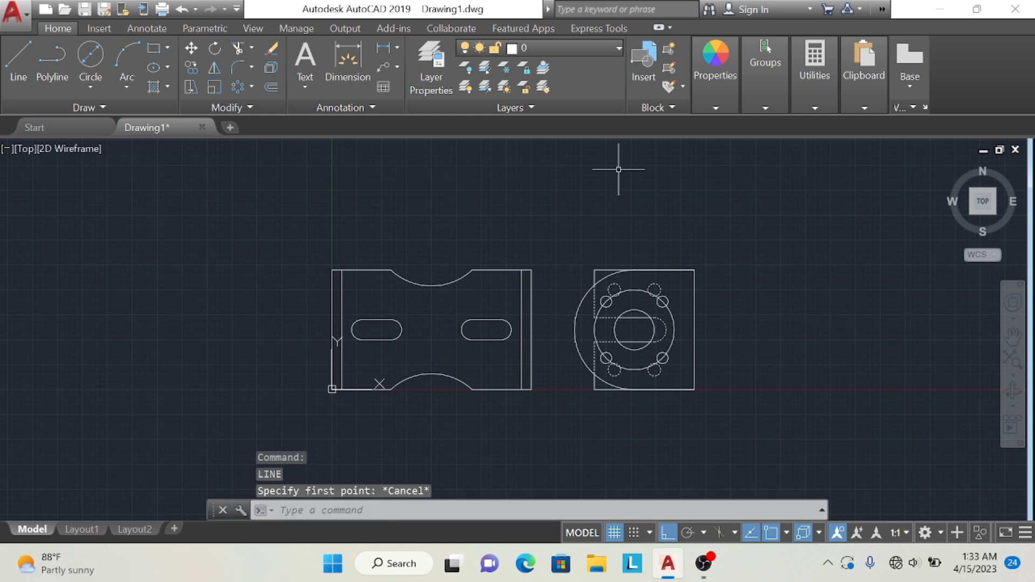
Erase the large bolt circle running through the six small holes
{"action": "left_click", "coordinate": [268, 51]}
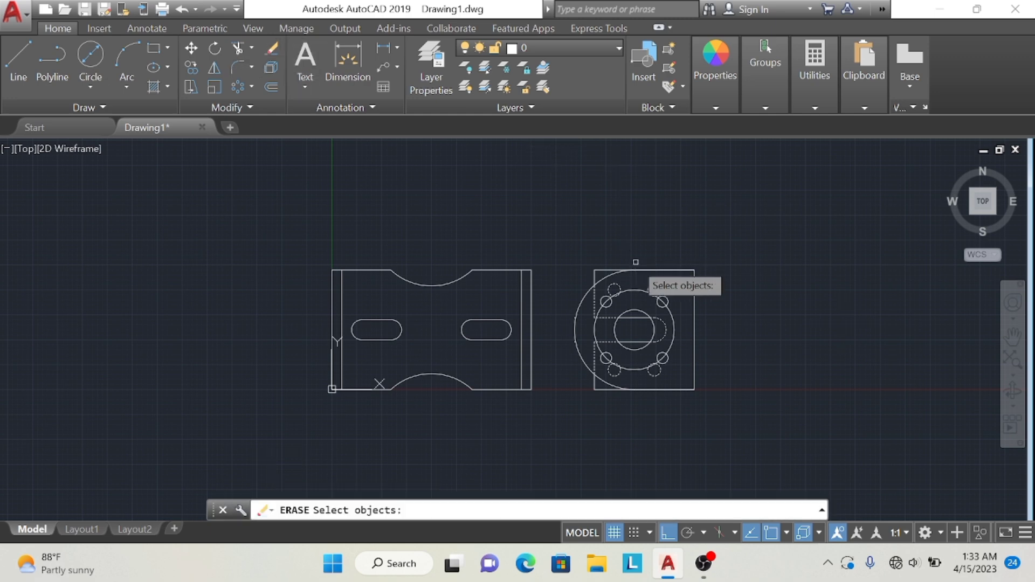
{"action": "left_click", "coordinate": [635, 289]}
{"action": "key", "text": "Return"}
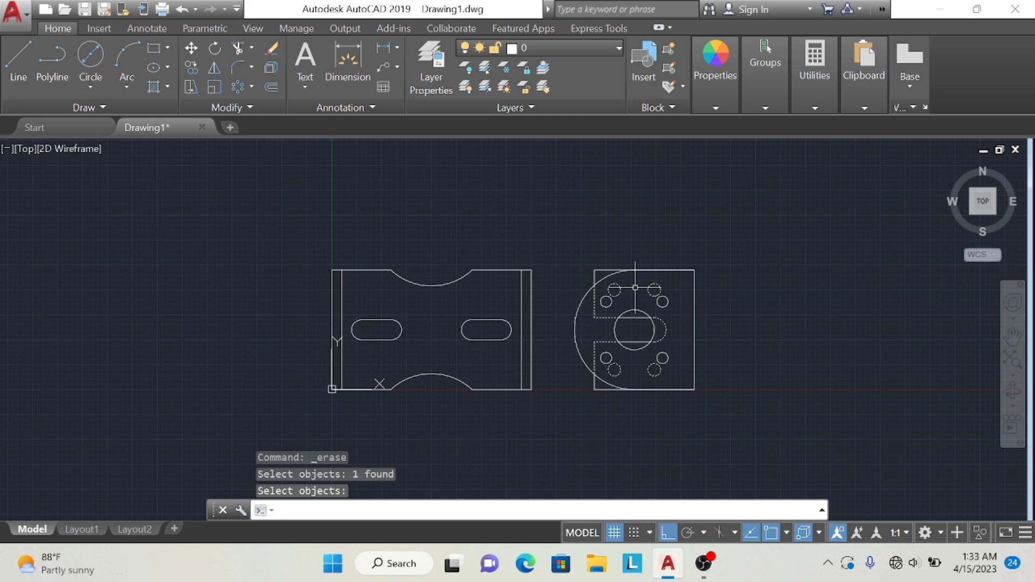
{"action": "left_click", "coordinate": [190, 49]}
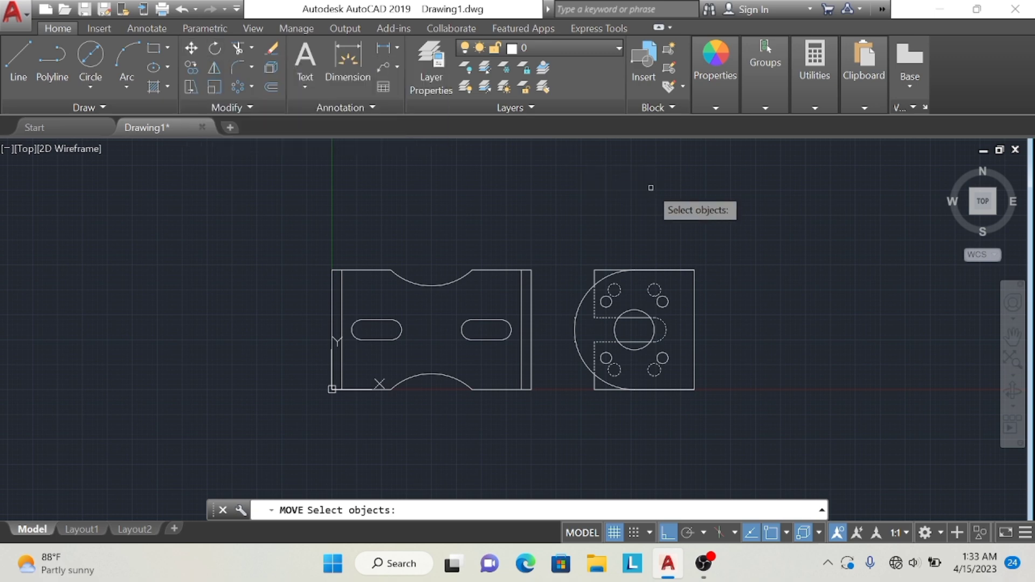
Copy the flange view and paste it above the right view, then restore the top view
{"action": "key", "text": "Escape"}
{"action": "left_click_drag", "start_coordinate": [655, 186], "coordinate": [792, 359]}
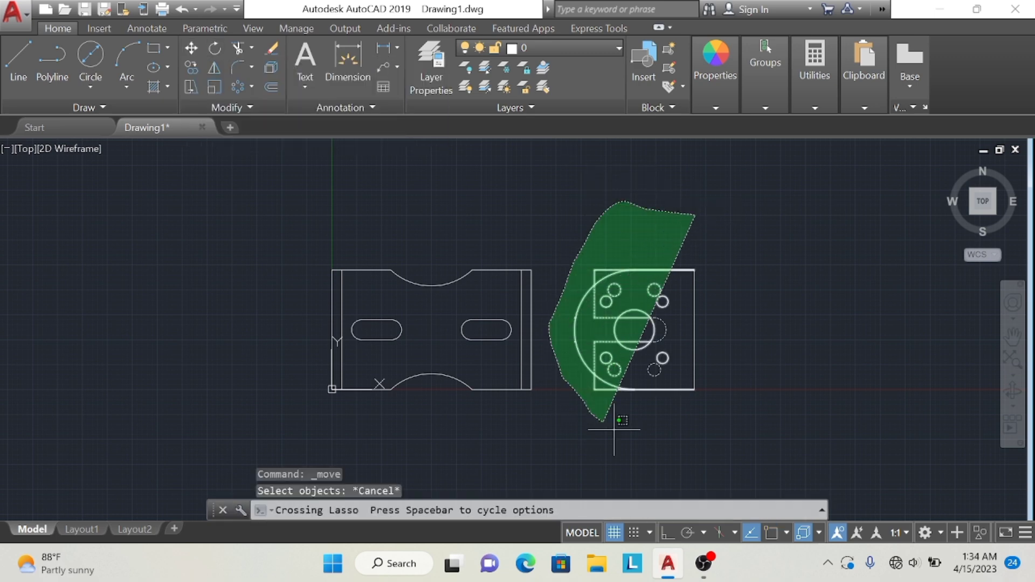
{"action": "key", "text": "ctrl+c"}
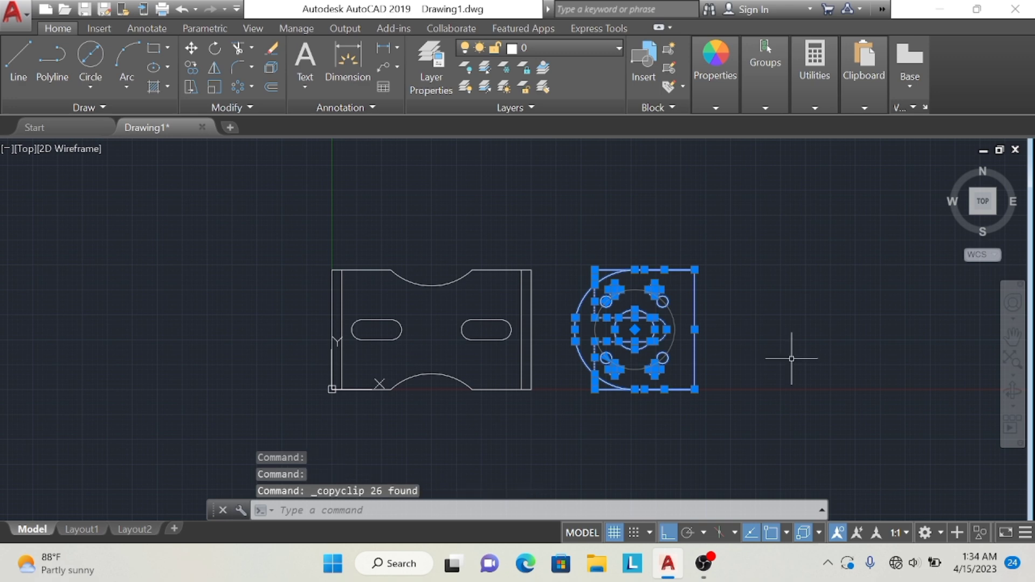
{"action": "key", "text": "ctrl+v"}
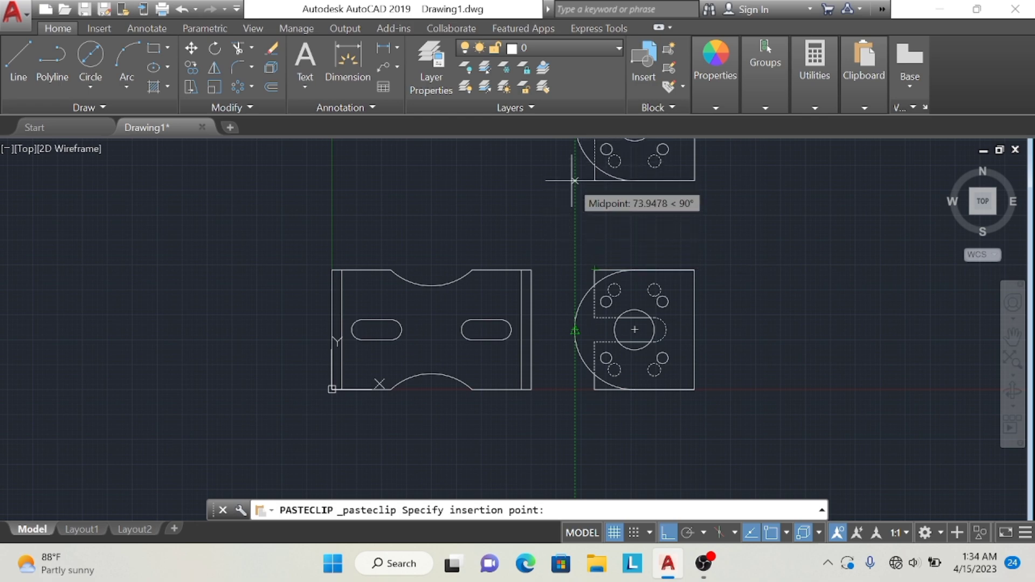
{"action": "left_click", "coordinate": [575, 168]}
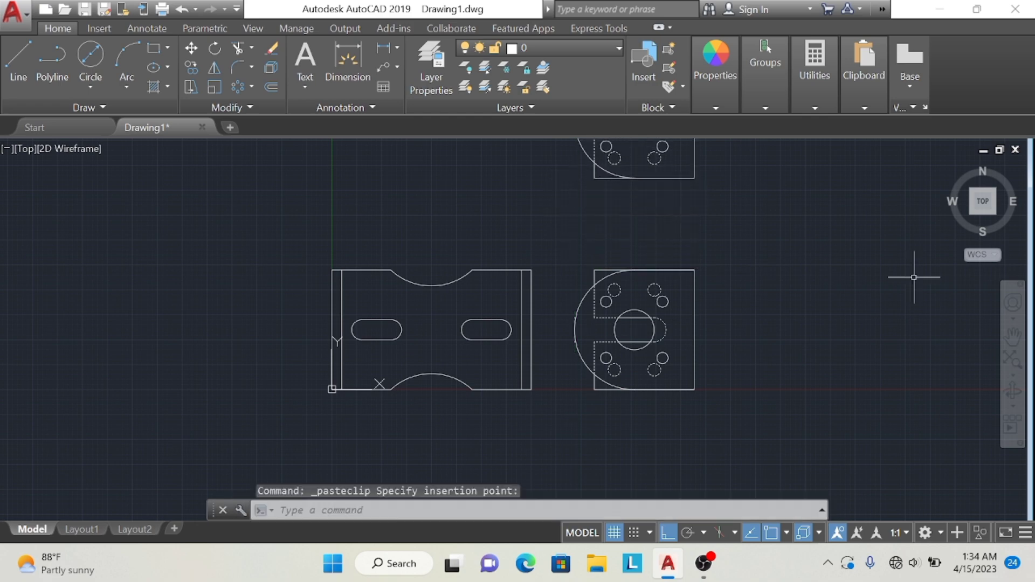
{"action": "left_click", "coordinate": [983, 205]}
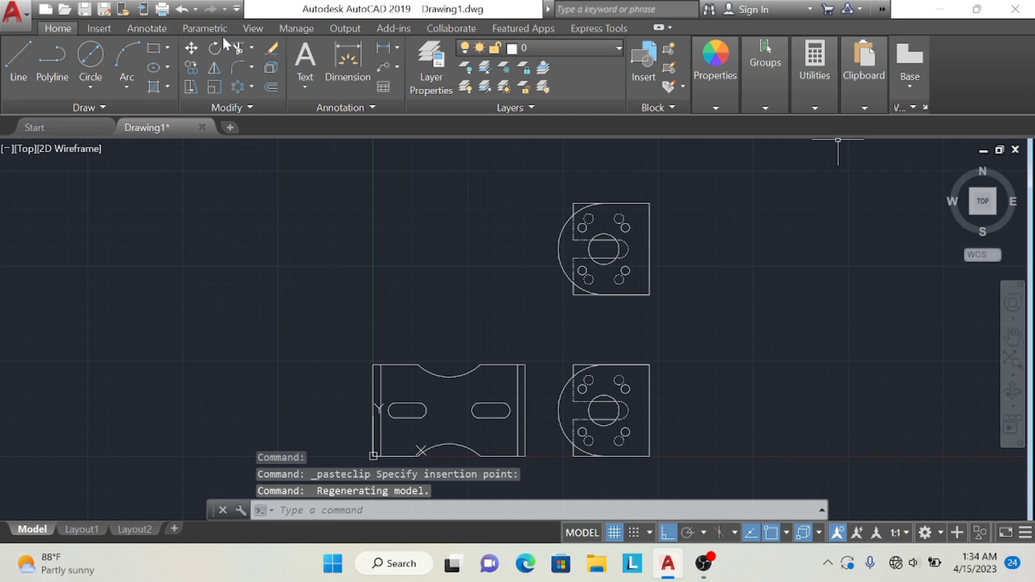
Rotate the pasted copy 90° about its large circle's centre
{"action": "left_click", "coordinate": [214, 48]}
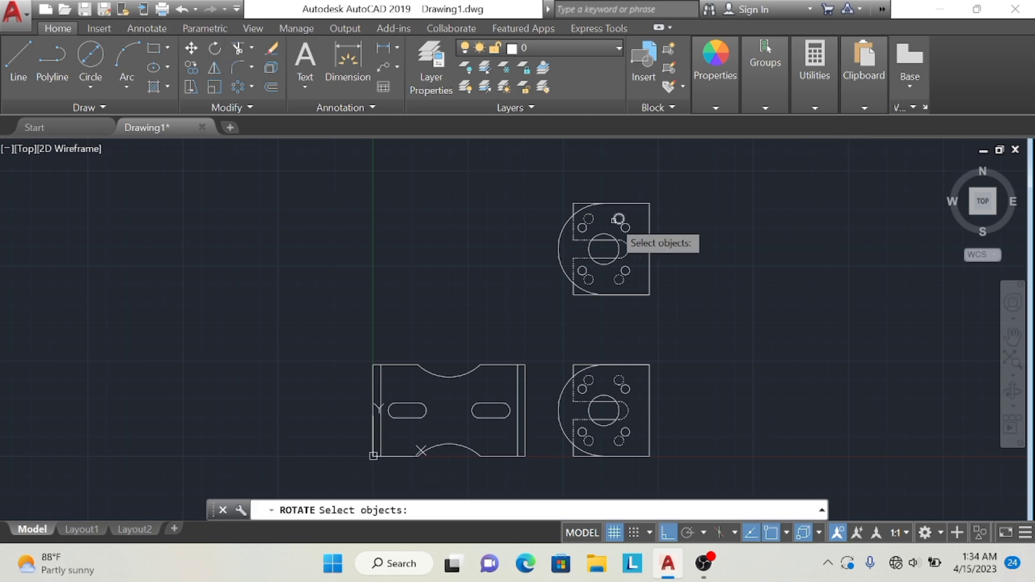
{"action": "left_click_drag", "start_coordinate": [663, 181], "coordinate": [690, 303]}
{"action": "key", "text": "Return"}
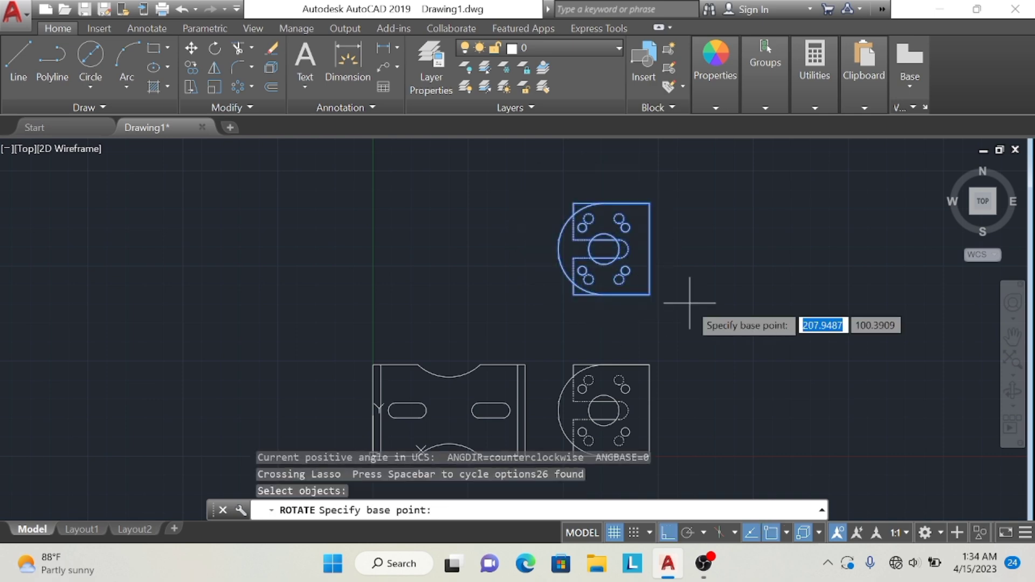
{"action": "left_click", "coordinate": [603, 249]}
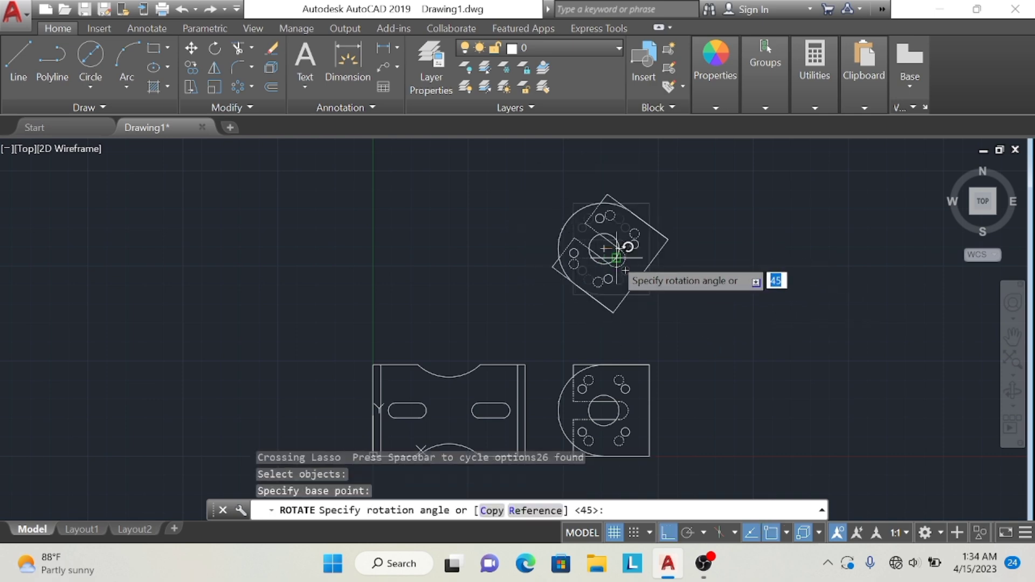
{"action": "left_click", "coordinate": [603, 181]}
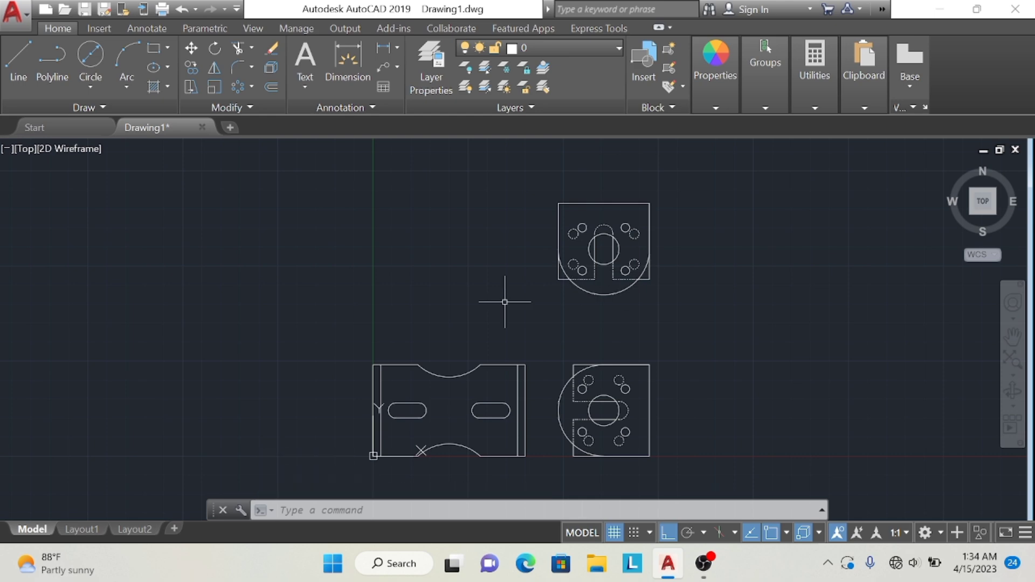
Draw the bracket's left wall, top edge, and double-lined right wall
{"action": "left_click", "coordinate": [27, 66]}
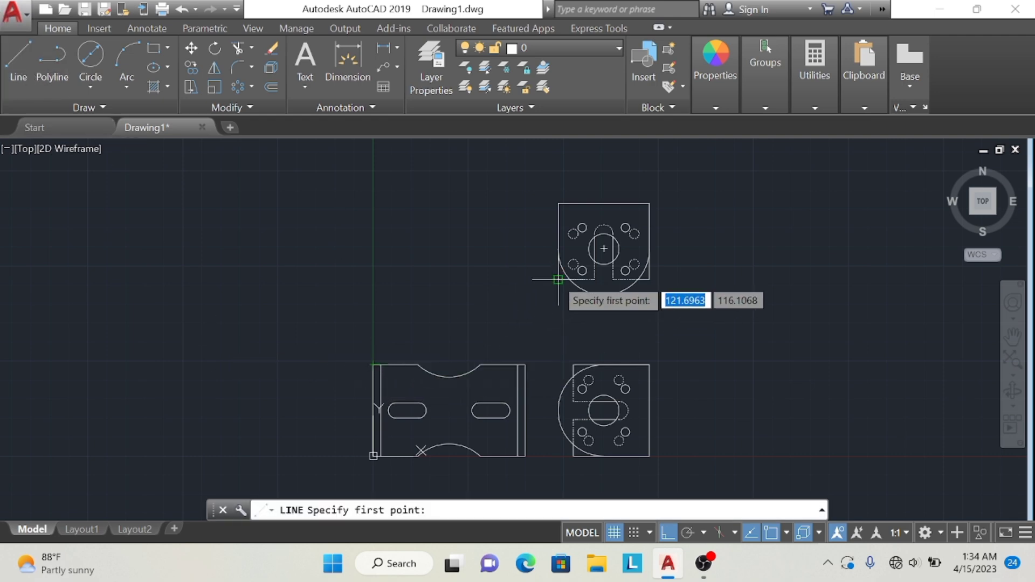
{"action": "left_click", "coordinate": [373, 279]}
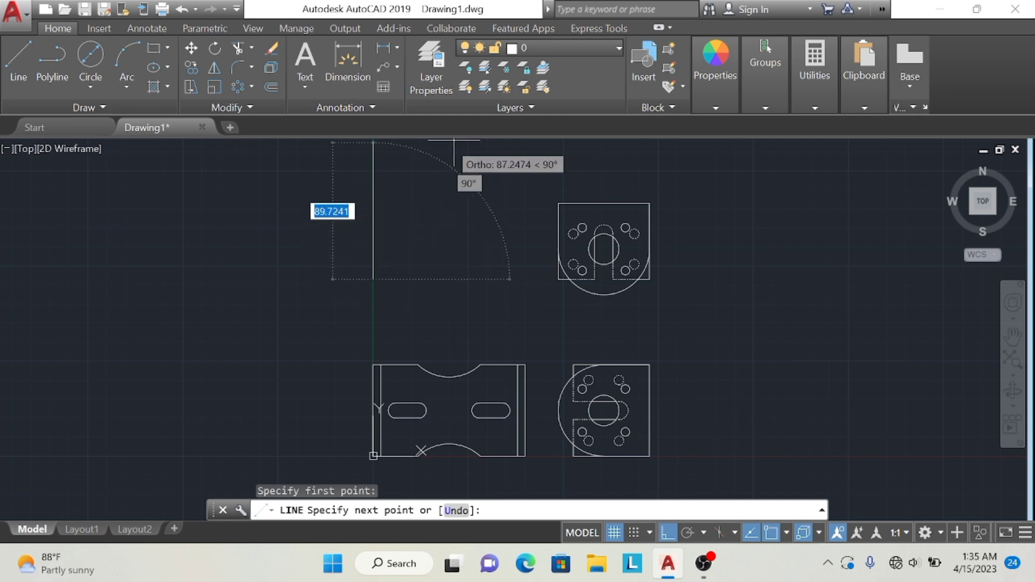
{"action": "left_click", "coordinate": [374, 203]}
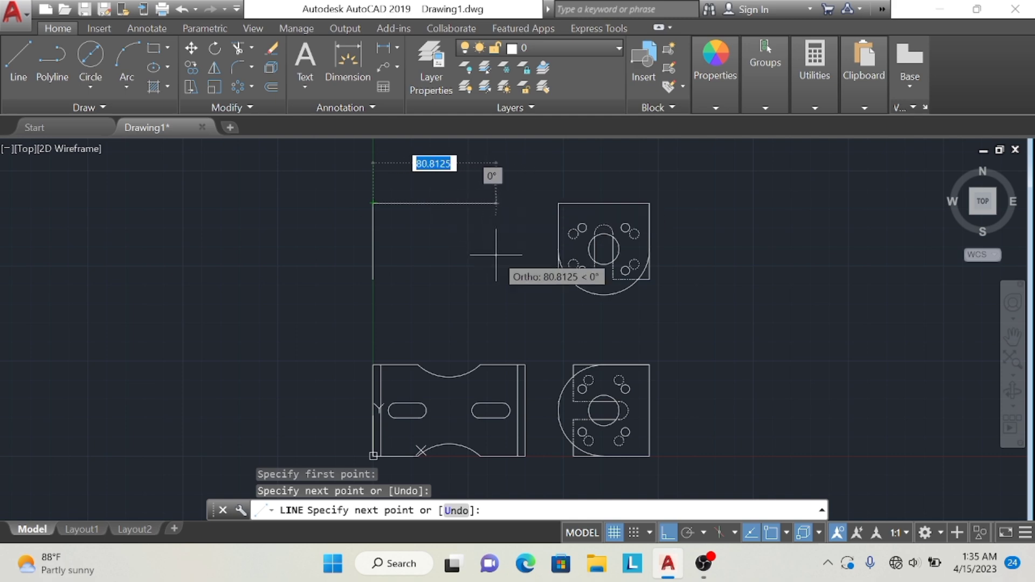
{"action": "left_click", "coordinate": [526, 203]}
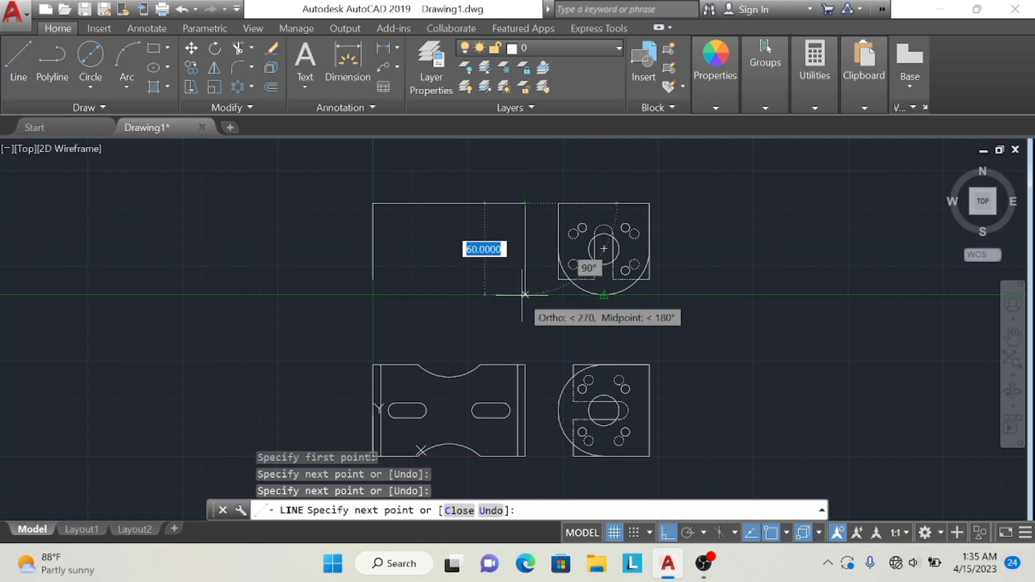
{"action": "left_click", "coordinate": [525, 295]}
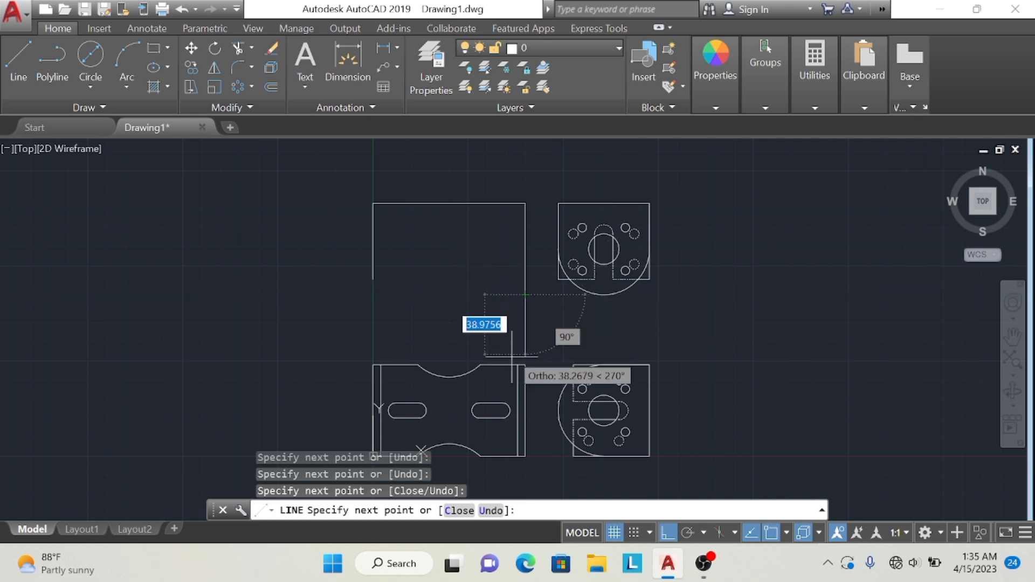
{"action": "left_click", "coordinate": [518, 294]}
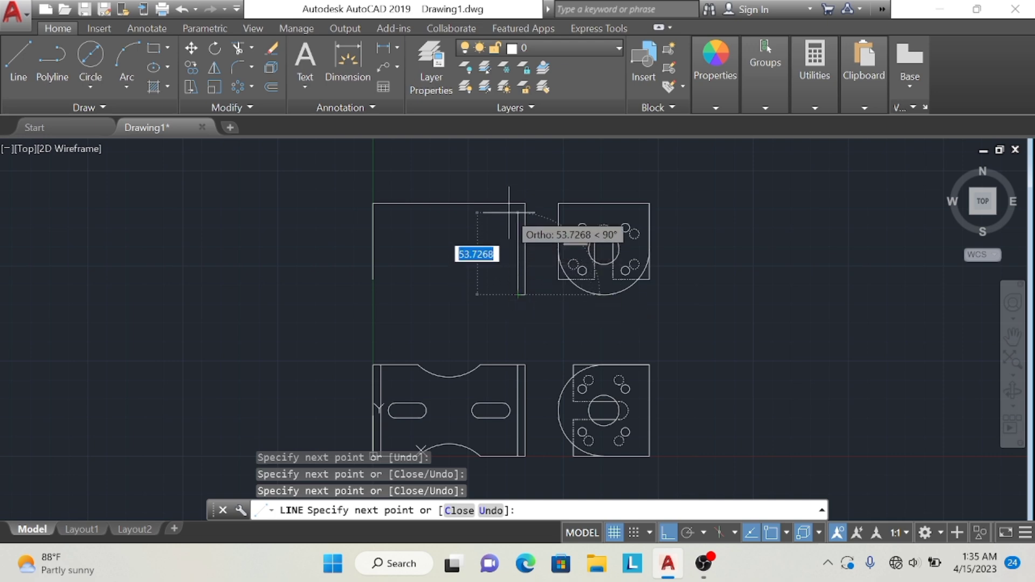
{"action": "left_click", "coordinate": [519, 203]}
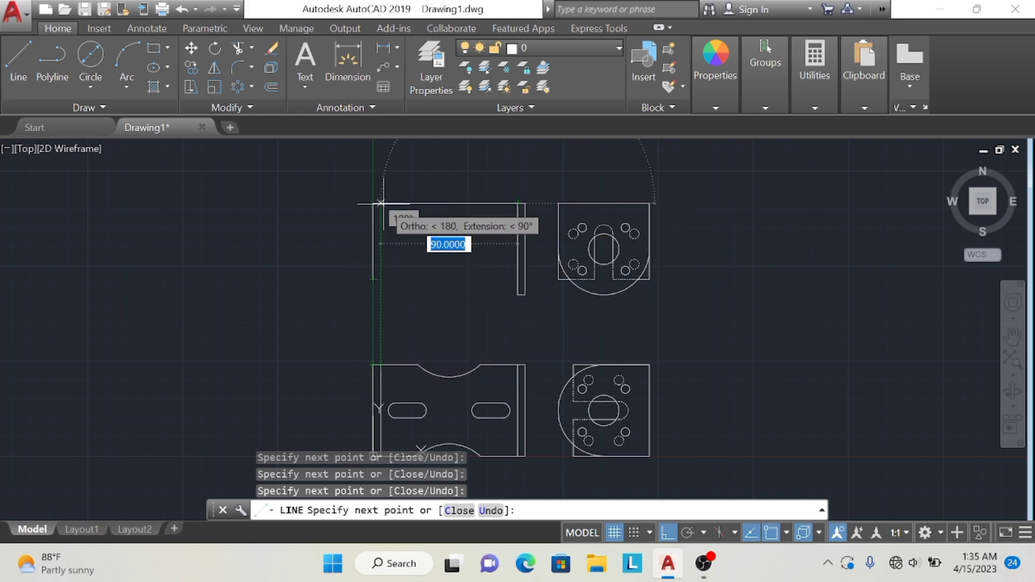
{"action": "key", "text": "Escape"}
Add the left wall's inner side and an inner top line 5 units below the top
{"action": "key", "text": "space"}
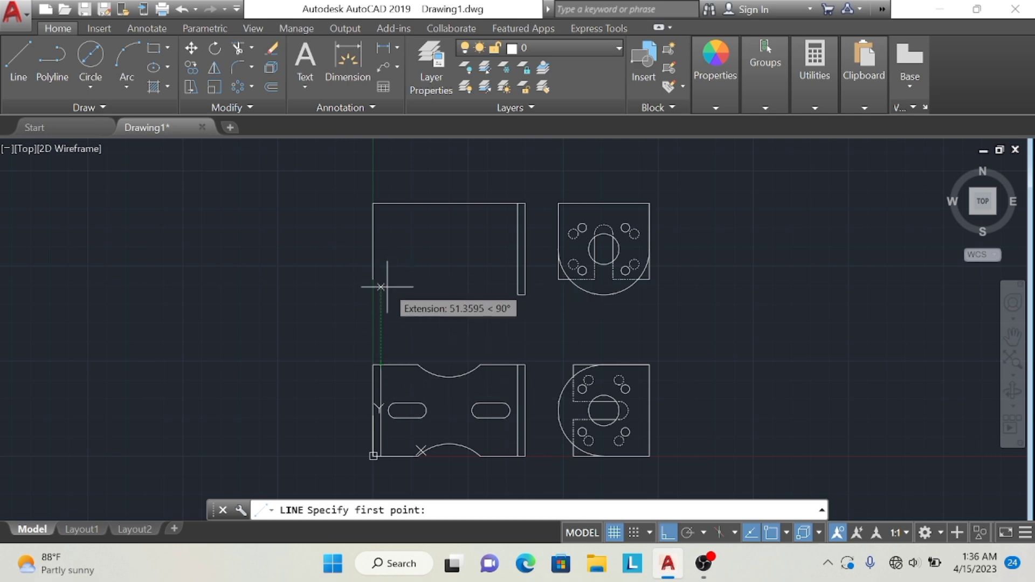
{"action": "left_click", "coordinate": [373, 279]}
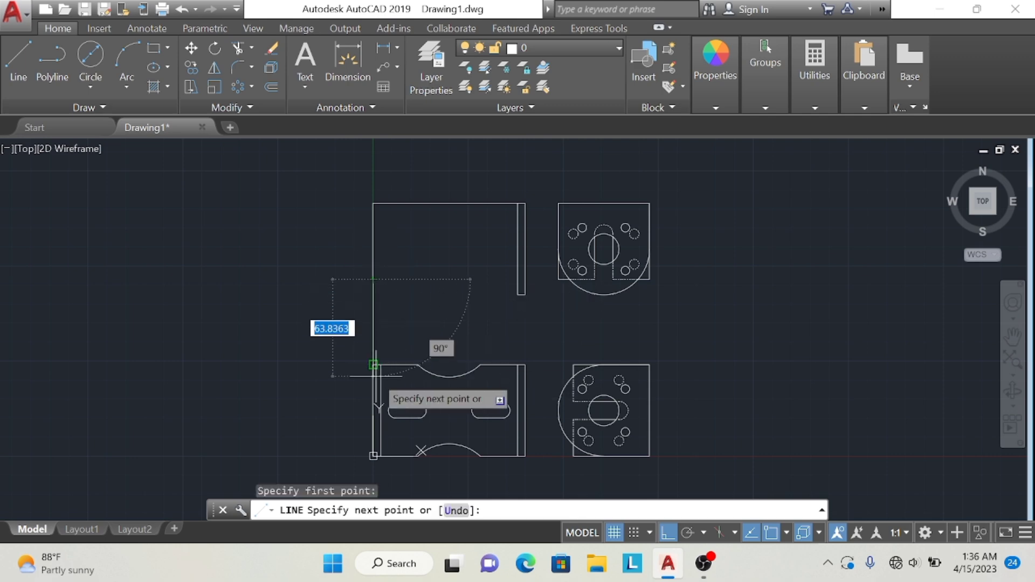
{"action": "left_click", "coordinate": [381, 279]}
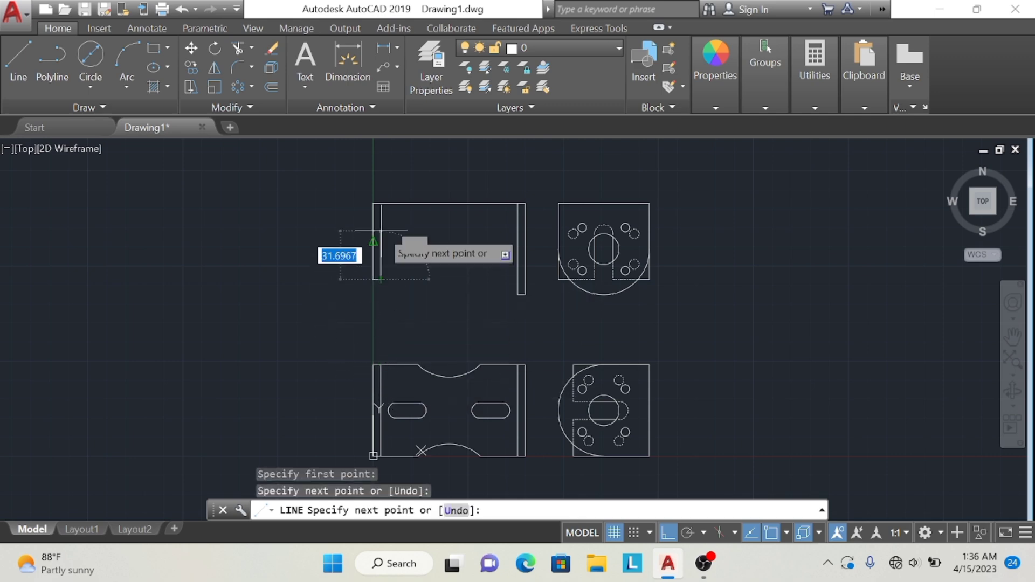
{"action": "left_click", "coordinate": [381, 204]}
{"action": "key", "text": "Escape"}
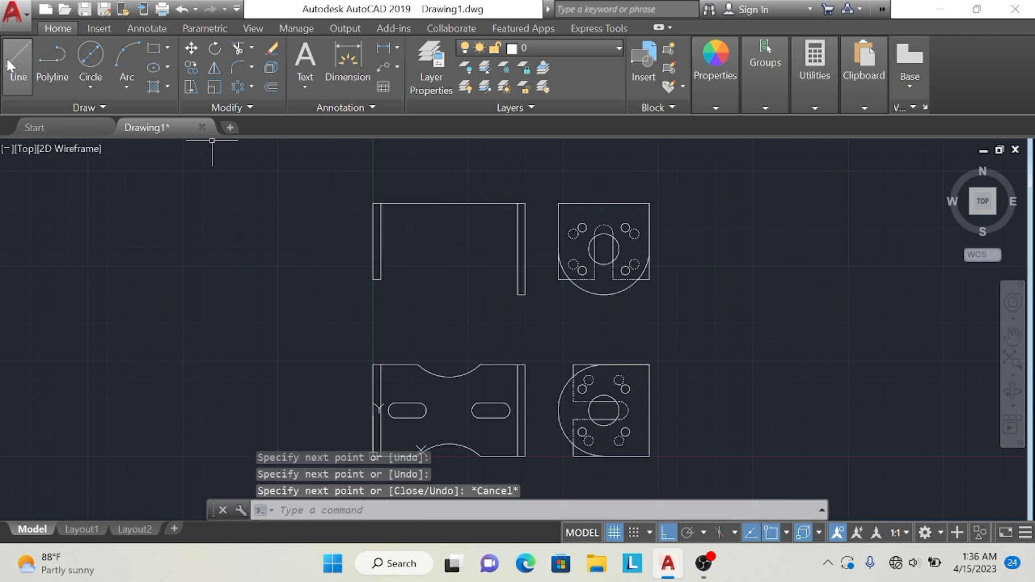
{"action": "left_click", "coordinate": [9, 59]}
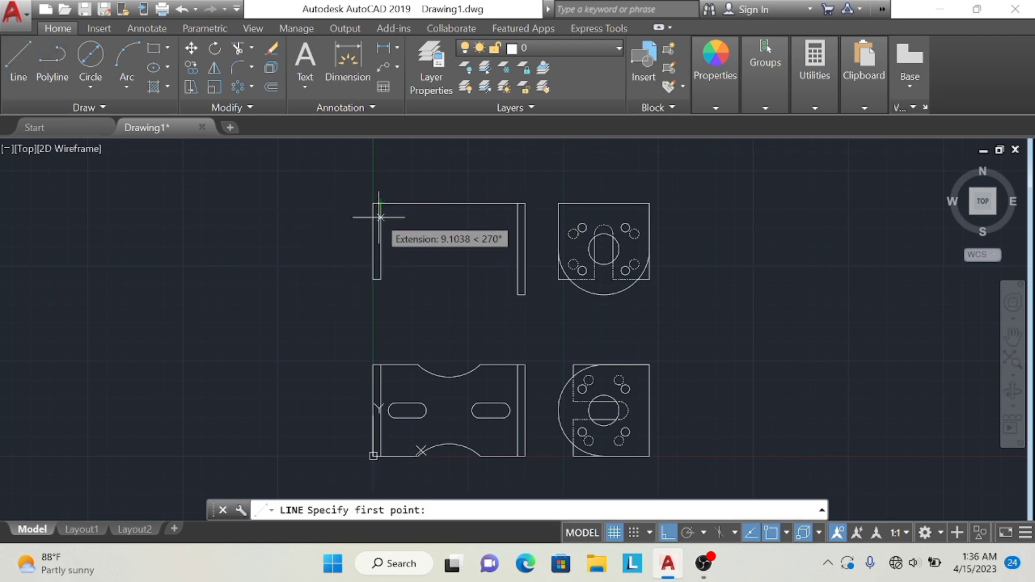
{"action": "type", "text": "5"}
{"action": "key", "text": "Return"}
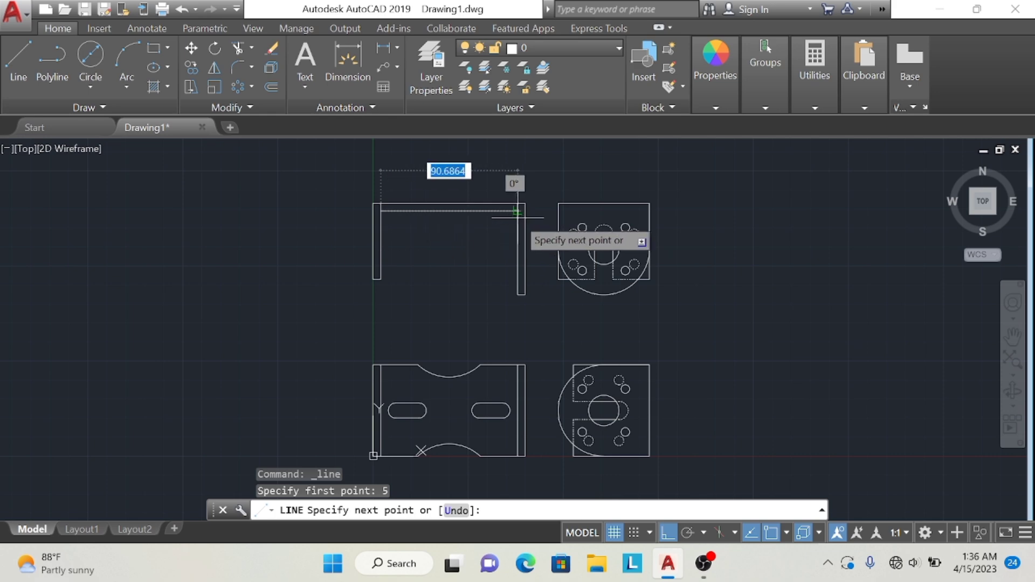
{"action": "key", "text": "Escape"}
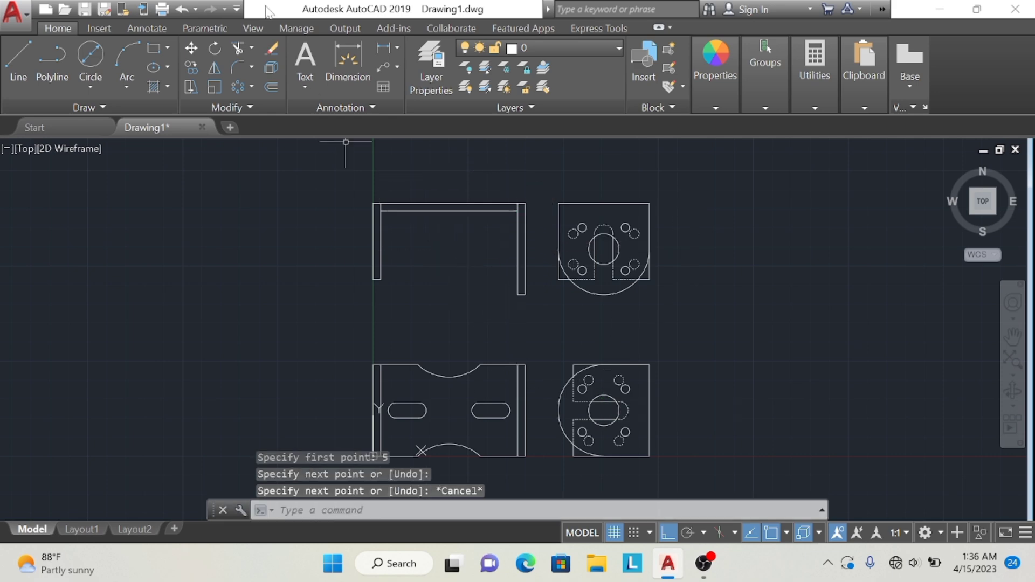
Trim the overhanging end of the bracket's inner top line
{"action": "left_click", "coordinate": [239, 49]}
{"action": "key", "text": "Return"}
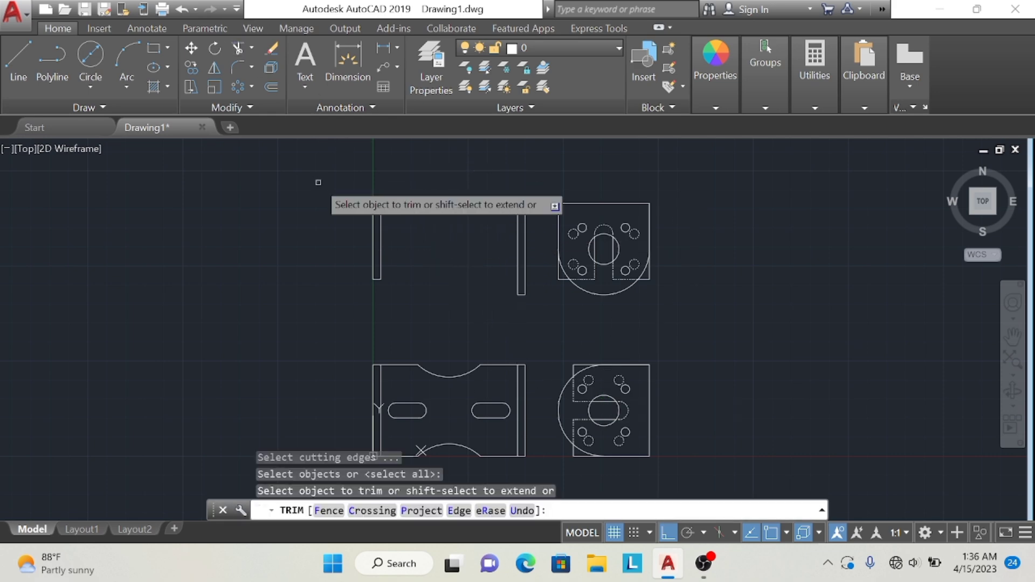
{"action": "left_click", "coordinate": [381, 209]}
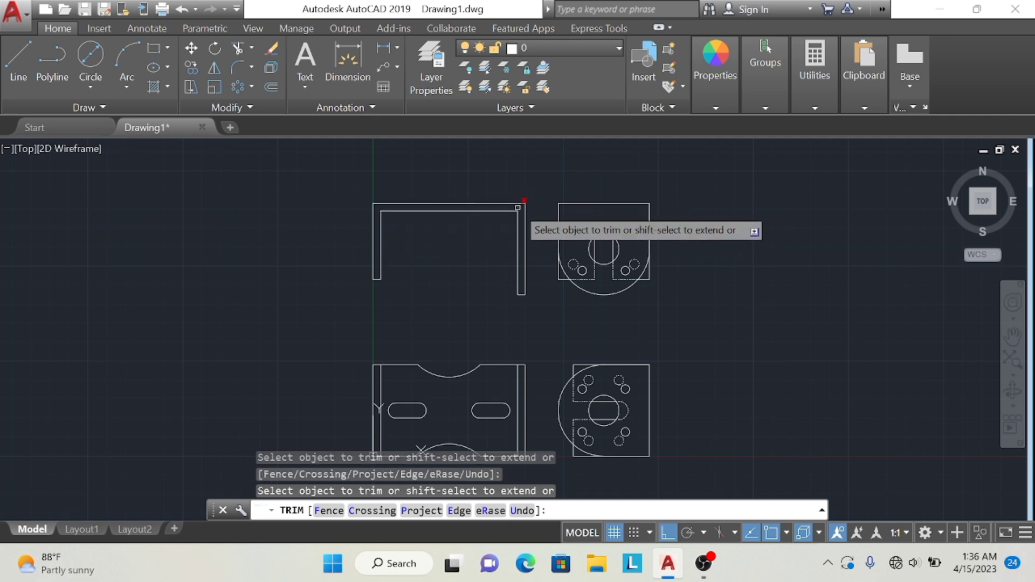
{"action": "key", "text": "Return"}
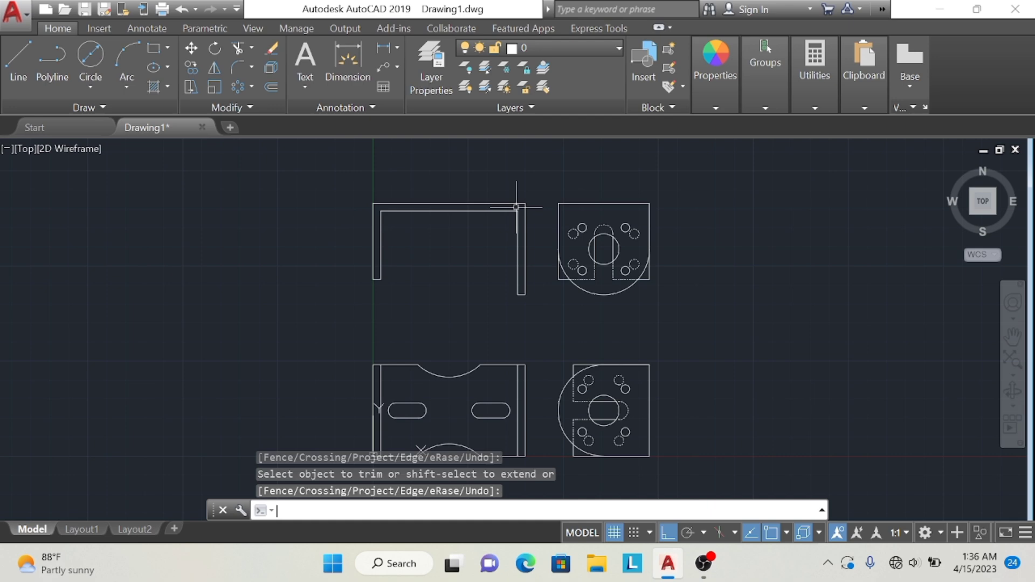
Pan and zoom in so the upper views are enlarged and centred
{"action": "left_click", "coordinate": [14, 65]}
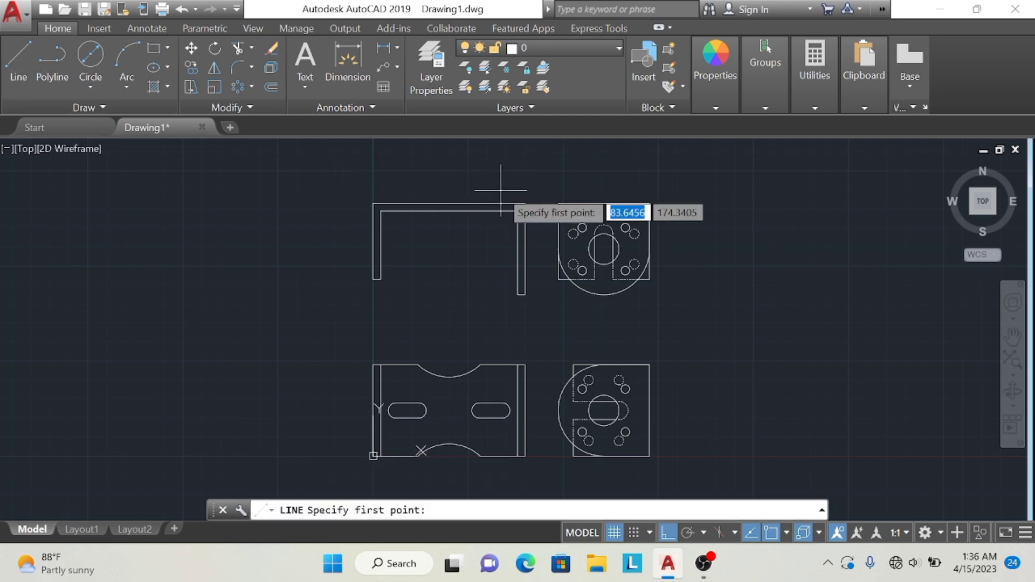
{"action": "left_click", "coordinate": [1013, 337]}
{"action": "scroll", "coordinate": [668, 297], "scroll_direction": "up", "scroll_amount": 2}
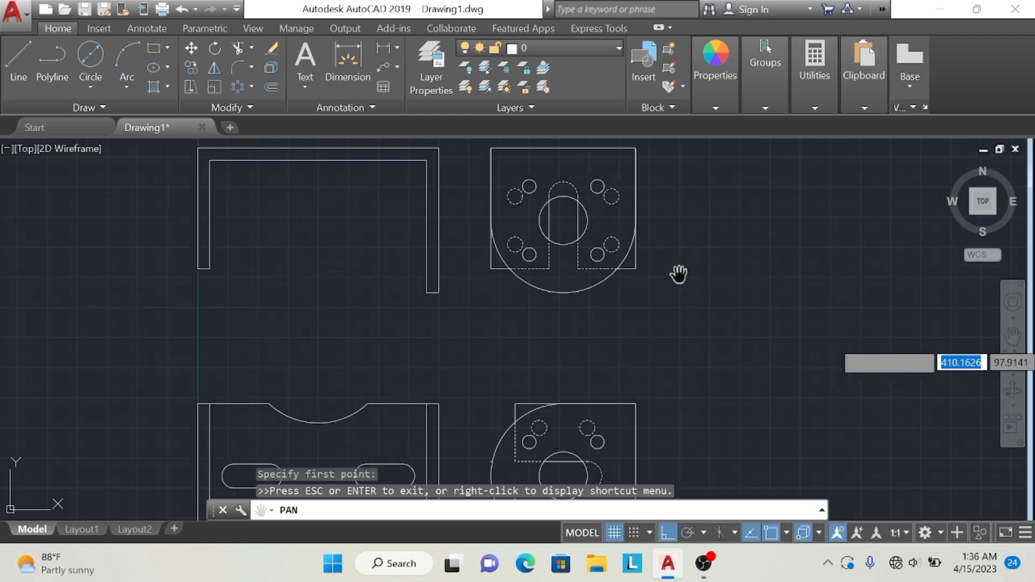
{"action": "left_click_drag", "start_coordinate": [678, 274], "coordinate": [704, 350]}
{"action": "key", "text": "Escape"}
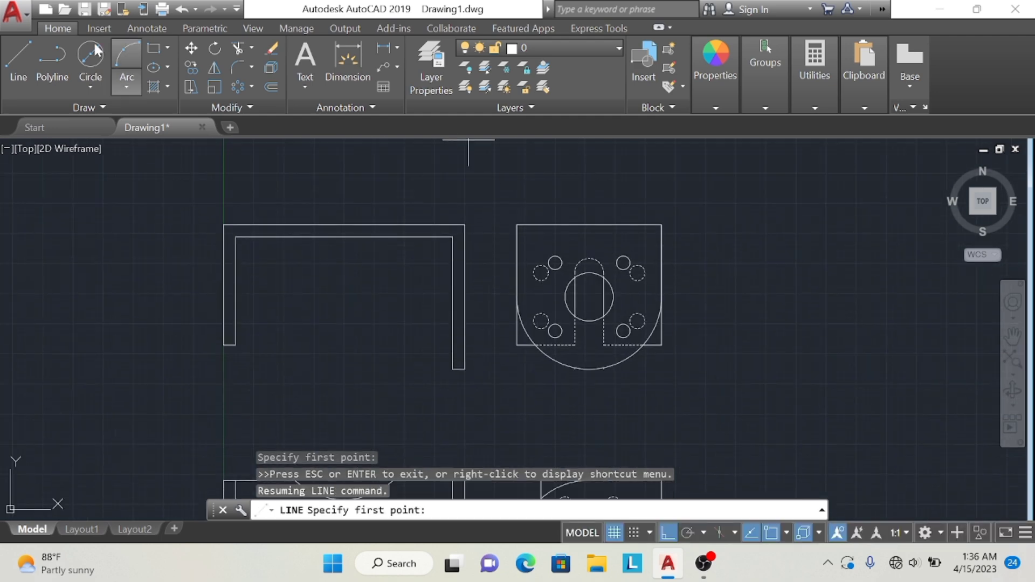
Abandon the partly drawn polyline beside the part and restart the Line tool
{"action": "left_click", "coordinate": [18, 64]}
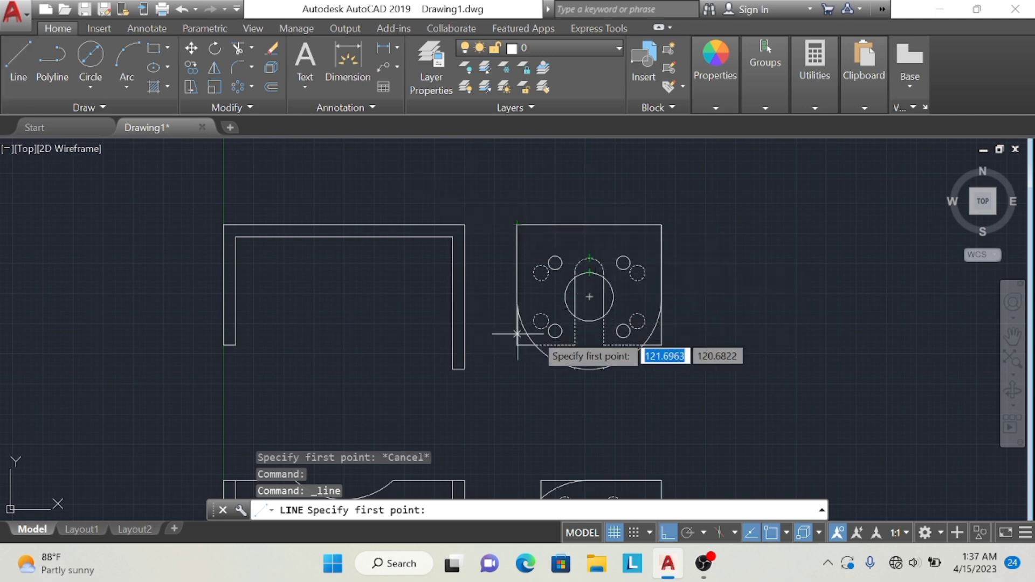
{"action": "left_click", "coordinate": [465, 321]}
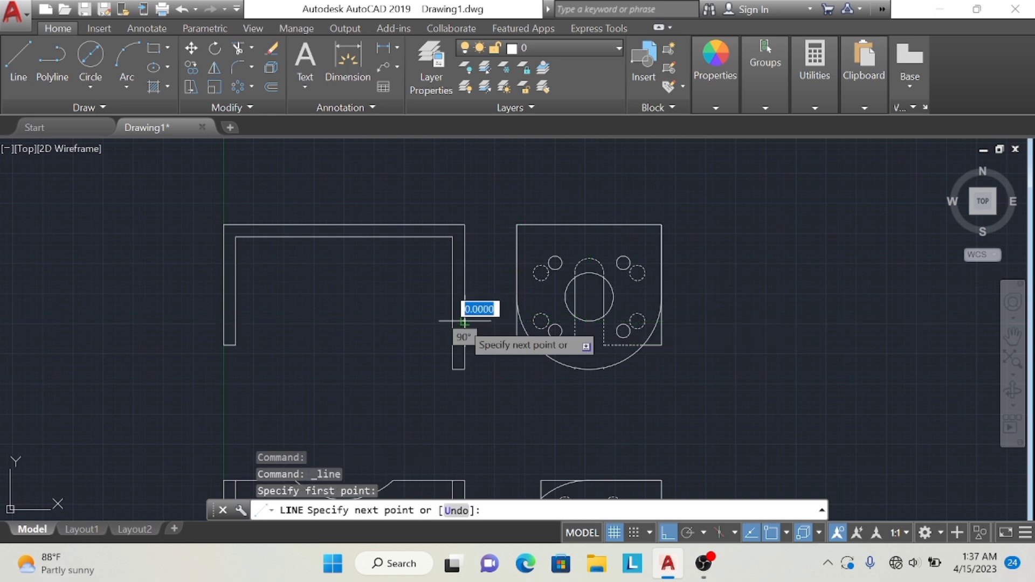
{"action": "left_click", "coordinate": [465, 285]}
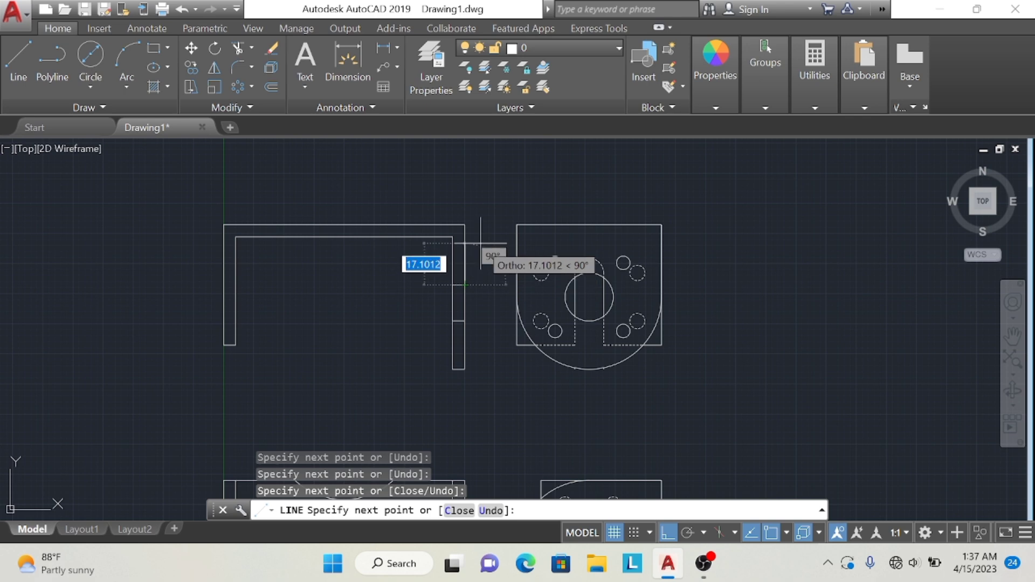
{"action": "key", "text": "Escape"}
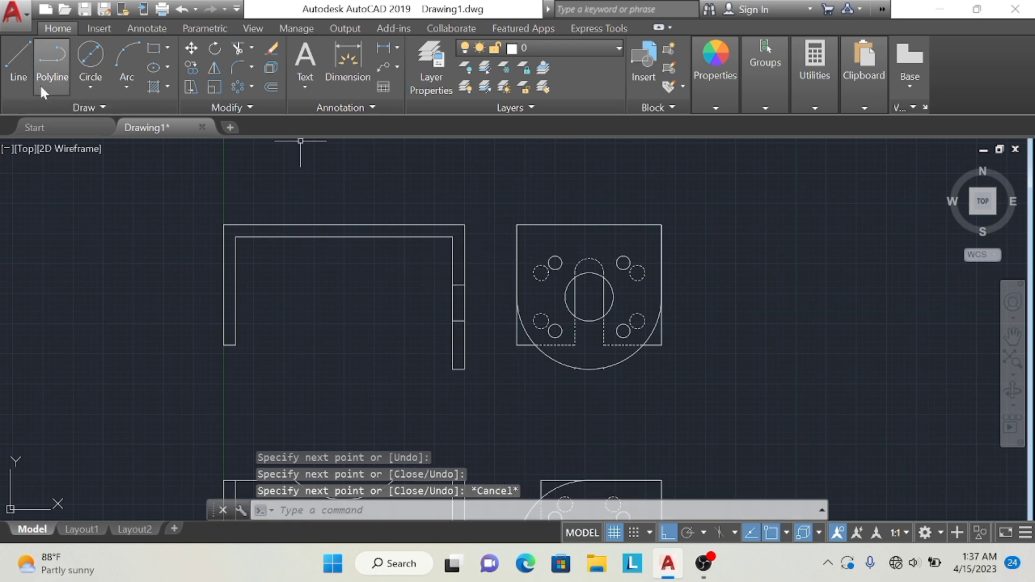
{"action": "left_click", "coordinate": [18, 57]}
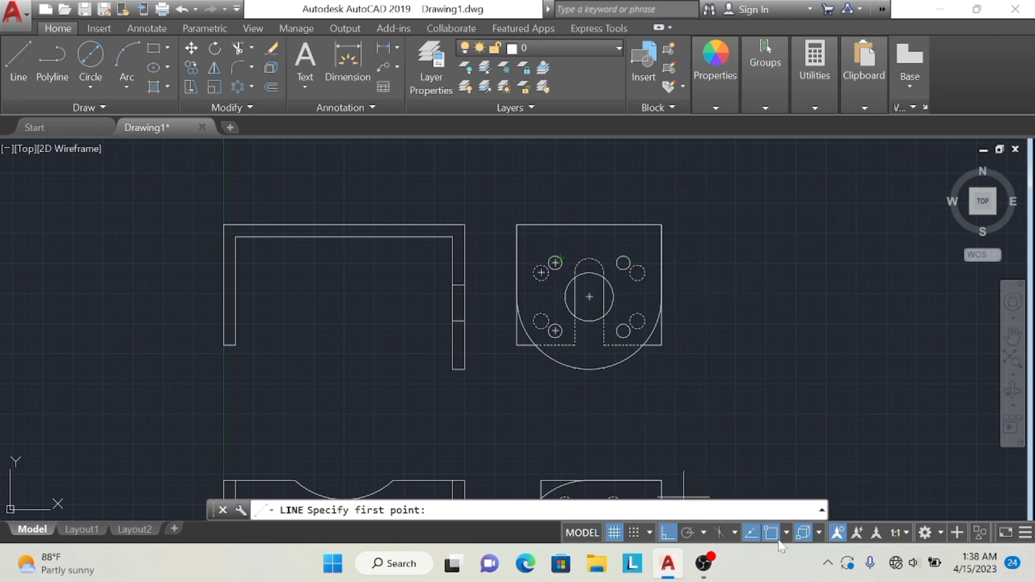
Open the 3D Object Snap settings, then pan and zoom to centre both views
{"action": "left_click", "coordinate": [819, 532]}
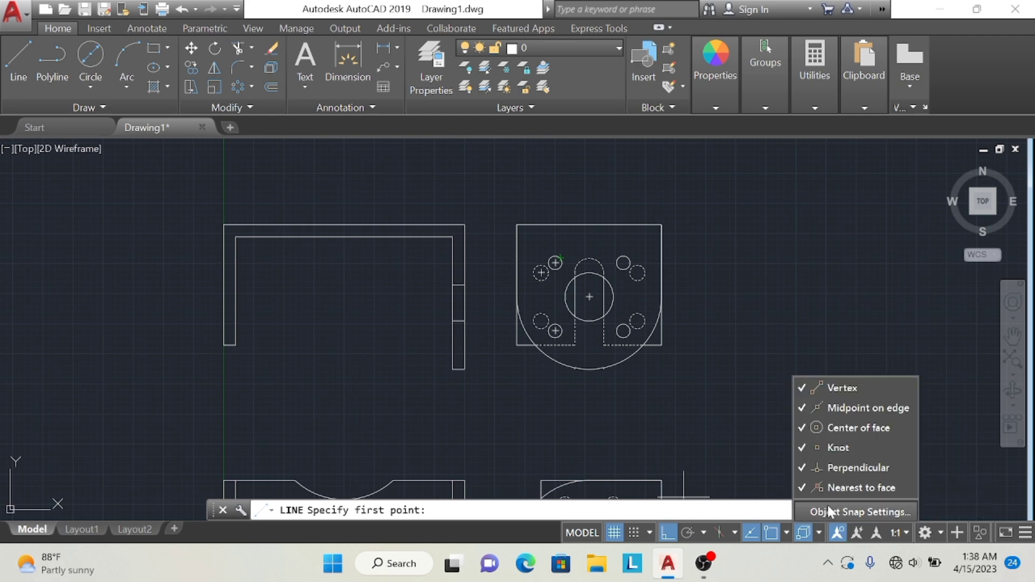
{"action": "left_click", "coordinate": [828, 506]}
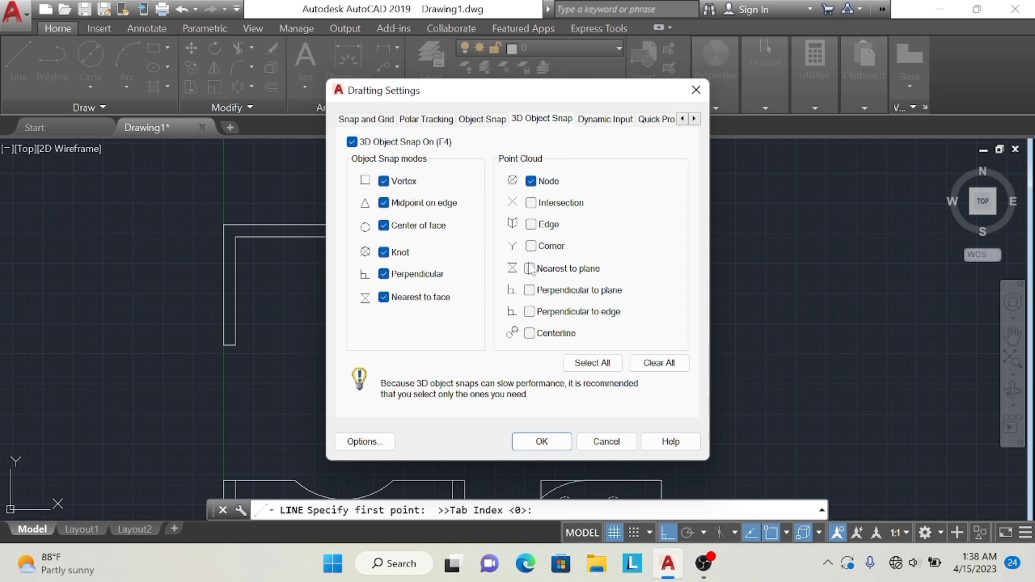
{"action": "left_click", "coordinate": [694, 88]}
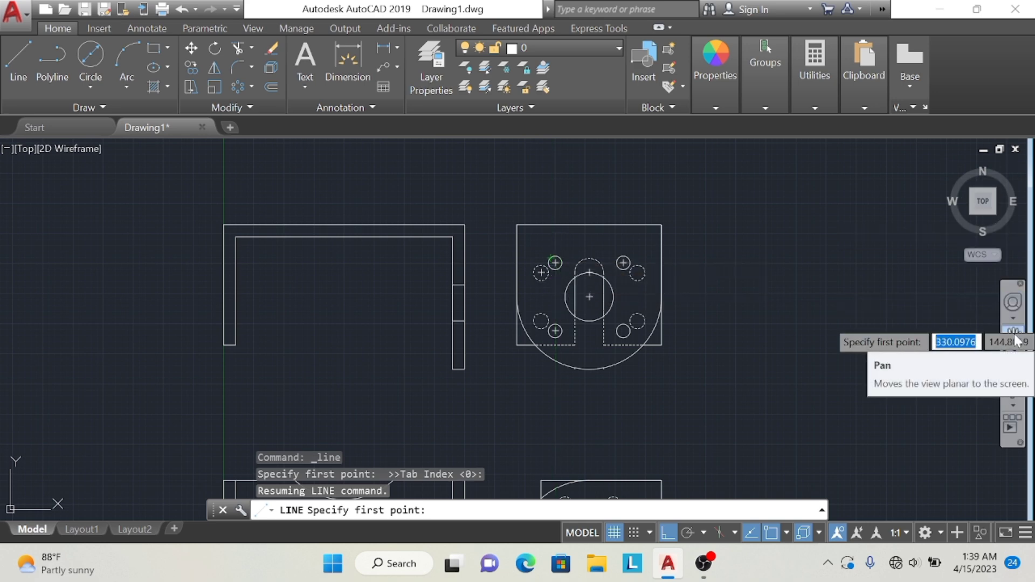
{"action": "left_click", "coordinate": [1013, 331]}
{"action": "scroll", "coordinate": [777, 263], "scroll_direction": "up", "scroll_amount": 4}
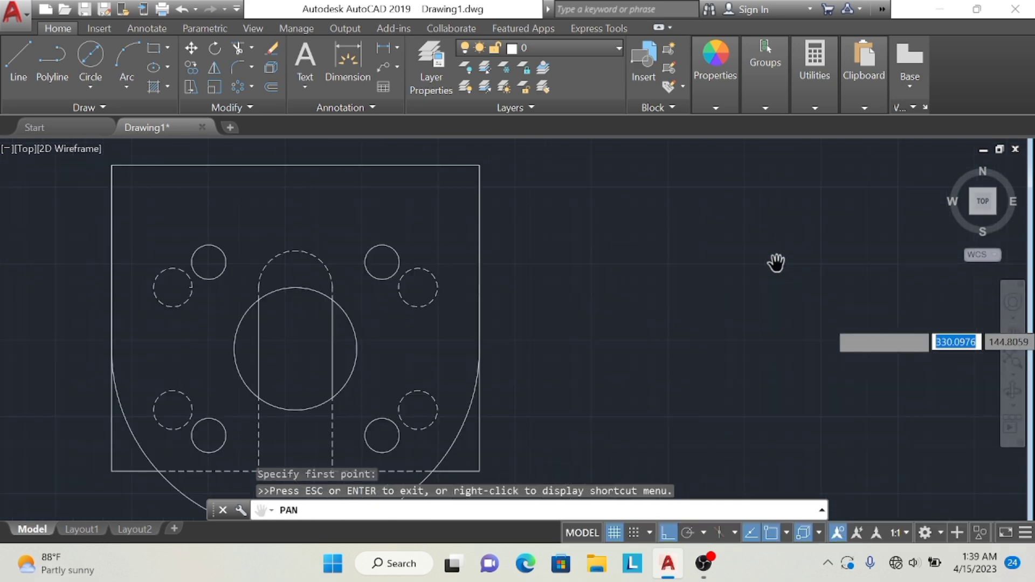
{"action": "scroll", "coordinate": [776, 262], "scroll_direction": "down", "scroll_amount": 2}
{"action": "left_click_drag", "start_coordinate": [677, 275], "coordinate": [907, 257]}
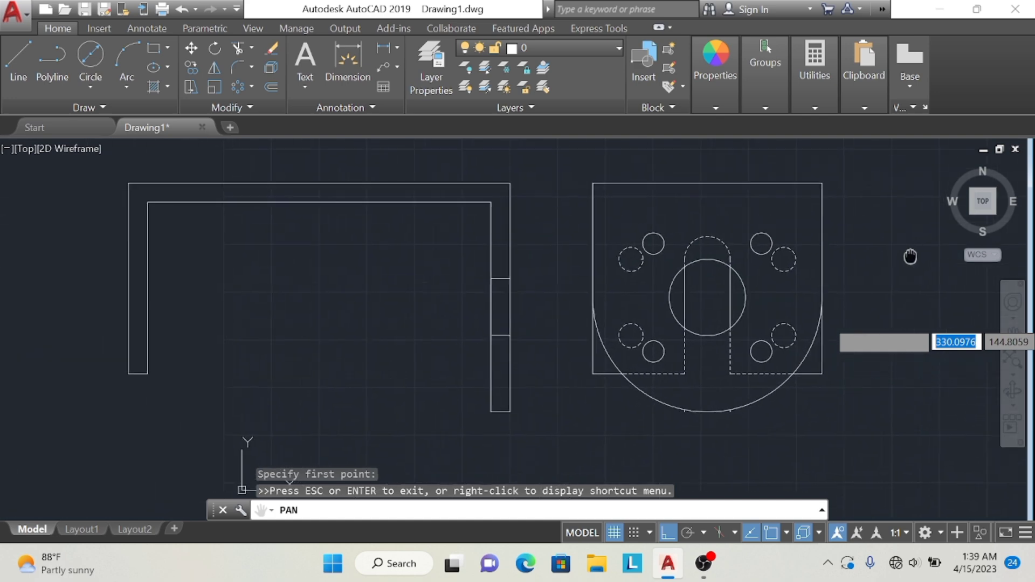
{"action": "key", "text": "Escape"}
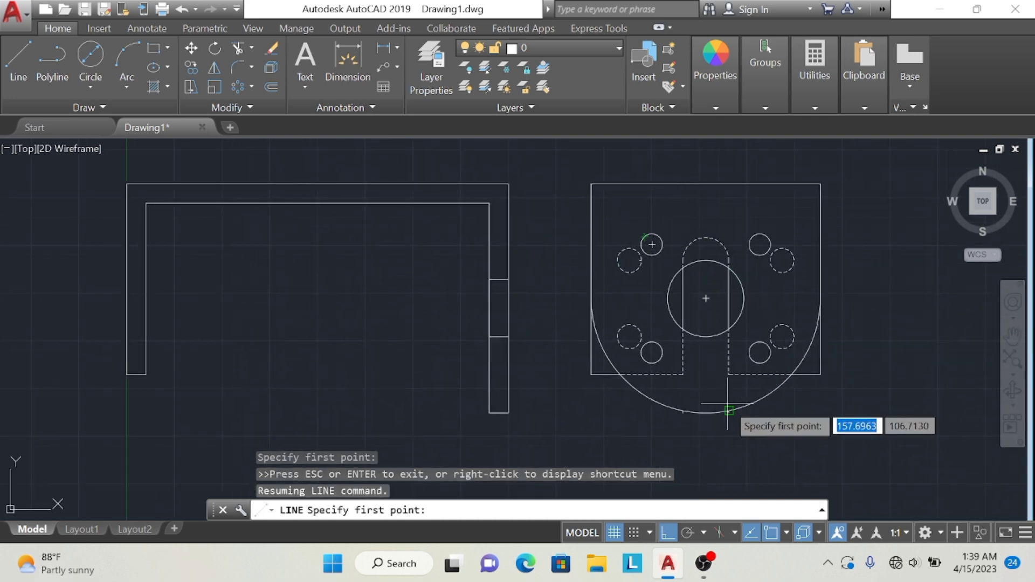
Enable the Perpendicular to plane and Intersection 3D object snaps
{"action": "left_click", "coordinate": [820, 534]}
{"action": "left_click", "coordinate": [810, 507]}
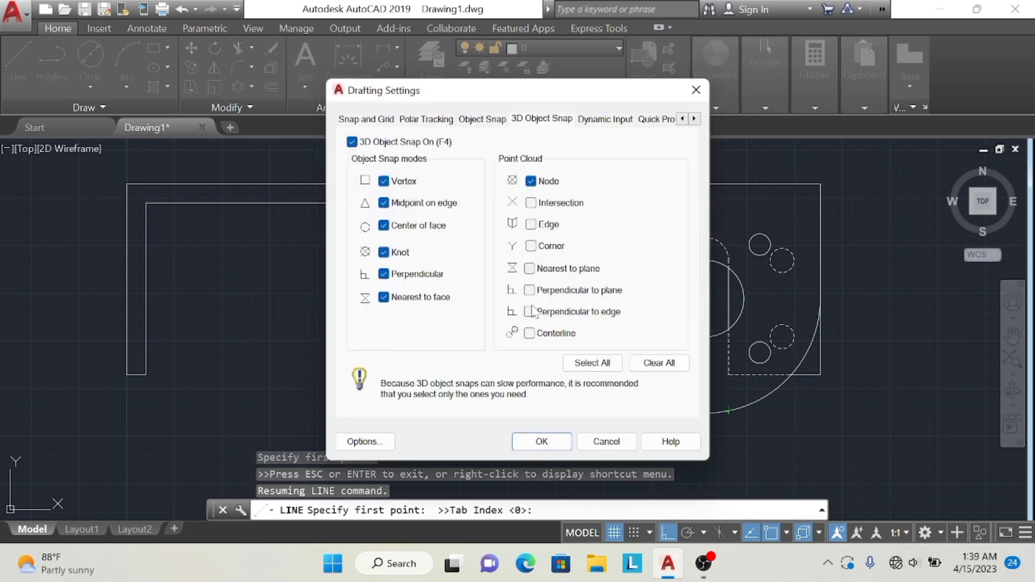
{"action": "left_click", "coordinate": [529, 290]}
{"action": "left_click", "coordinate": [532, 203]}
{"action": "left_click", "coordinate": [696, 90]}
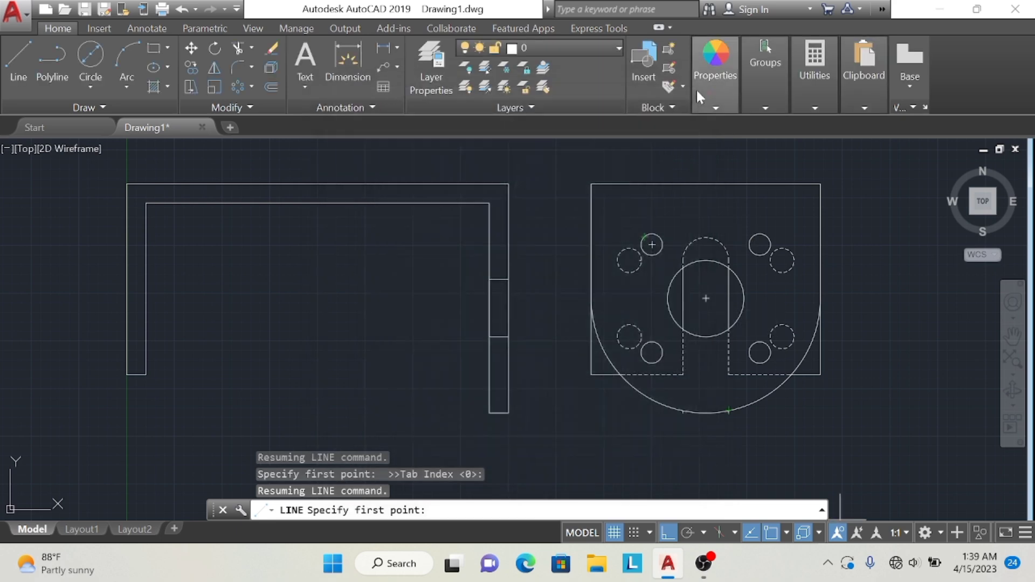
Draw a vertical projection line from the upper-left hole down past the arc
{"action": "left_click", "coordinate": [652, 235]}
{"action": "left_click", "coordinate": [652, 243]}
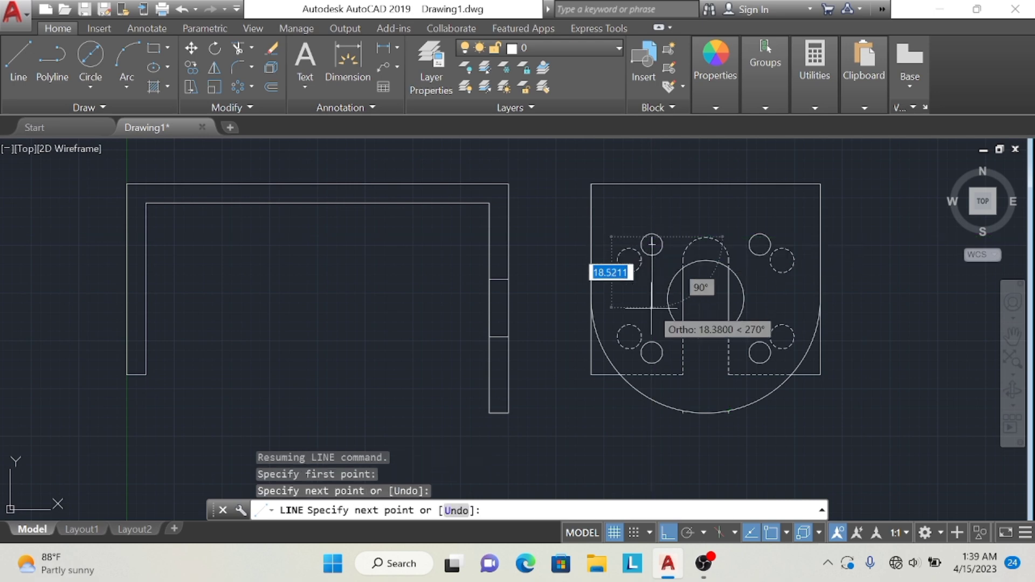
{"action": "left_click", "coordinate": [652, 214]}
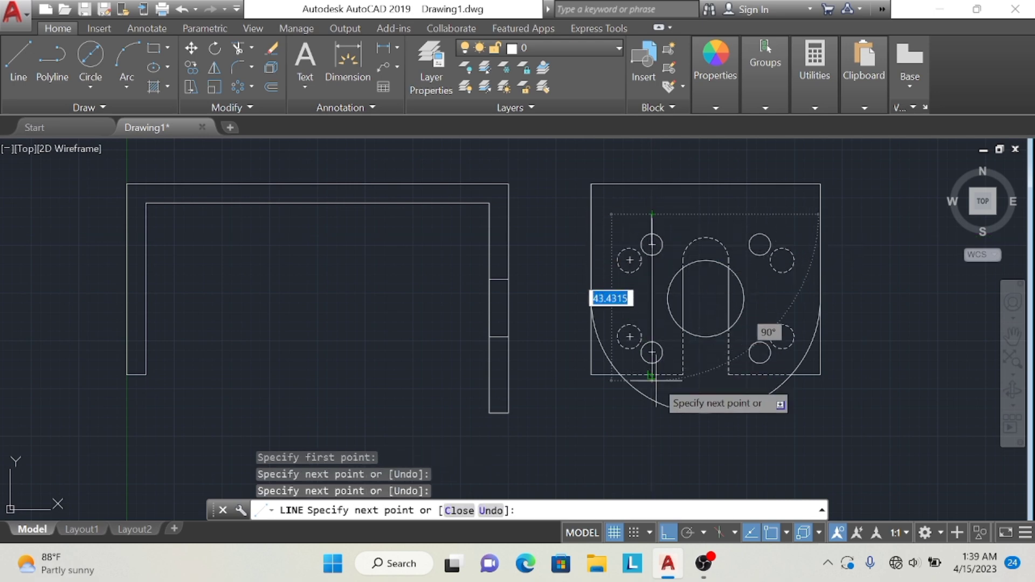
{"action": "left_click", "coordinate": [652, 423]}
{"action": "key", "text": "Escape"}
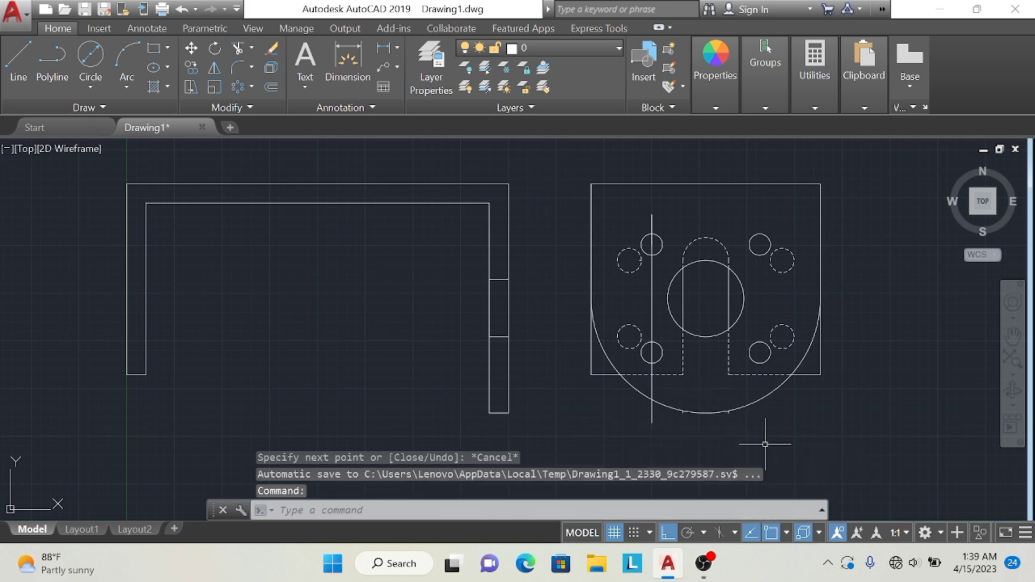
Draw short horizontal hole-edge lines across the side view's right wall
{"action": "left_click", "coordinate": [17, 59]}
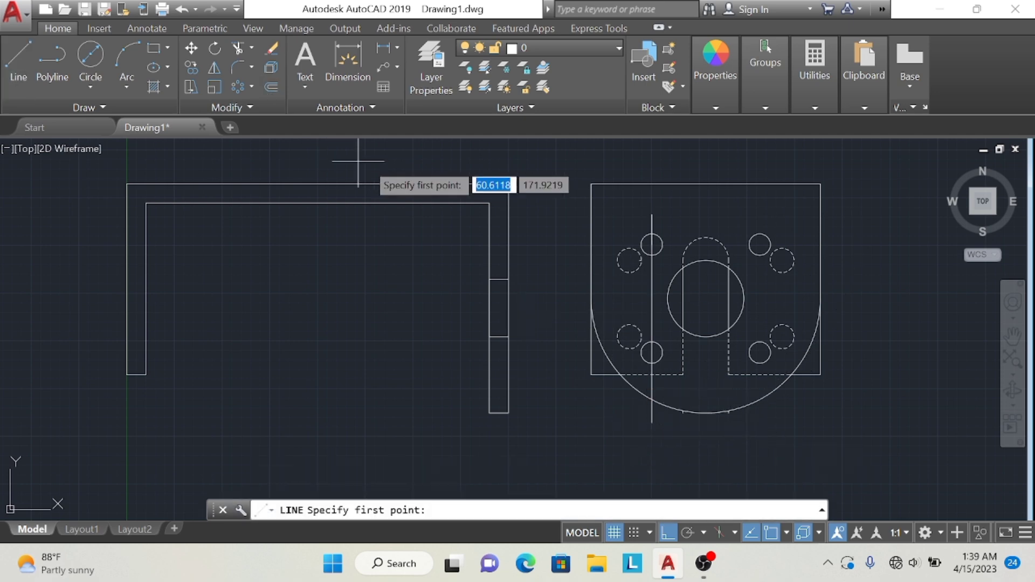
{"action": "left_click", "coordinate": [509, 234]}
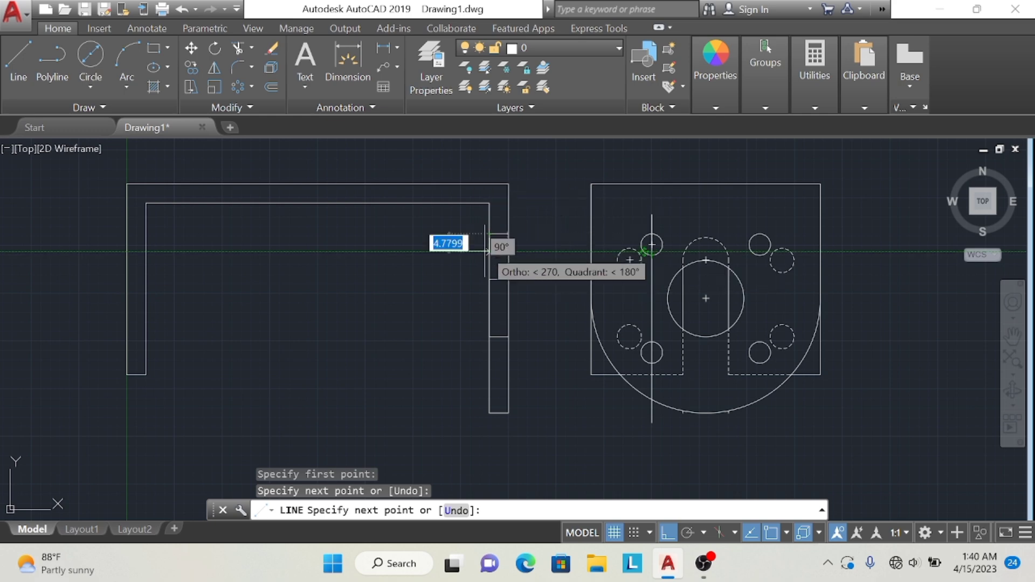
{"action": "left_click", "coordinate": [490, 255]}
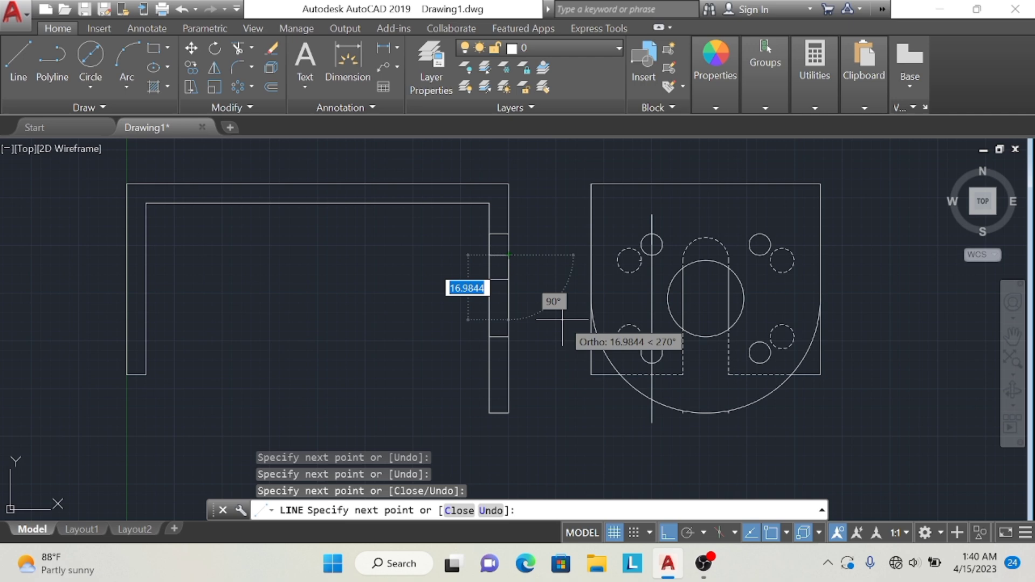
{"action": "key", "text": "Escape"}
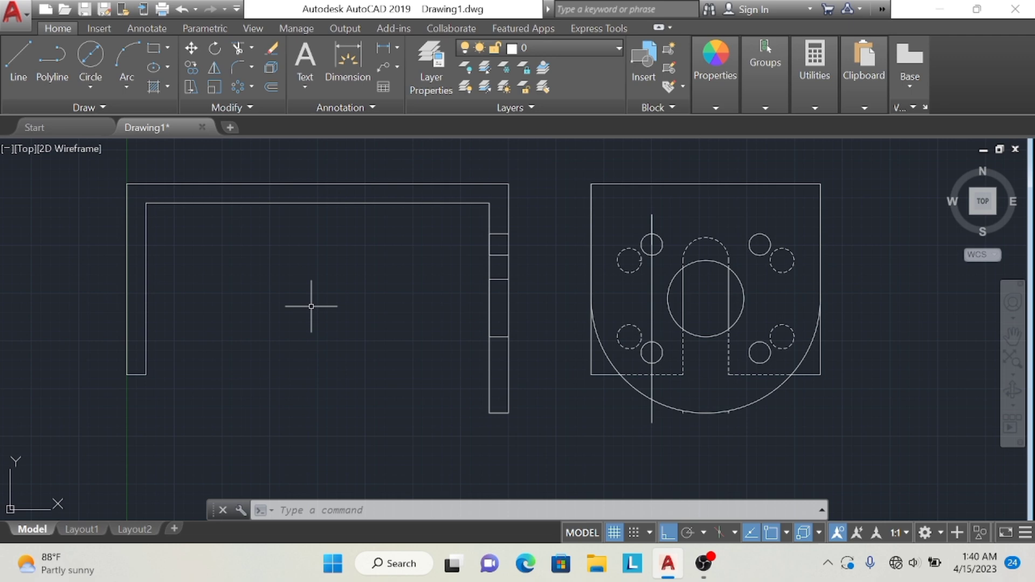
Cancel a new line and delete the stray short line on the right wall
{"action": "left_click", "coordinate": [12, 54]}
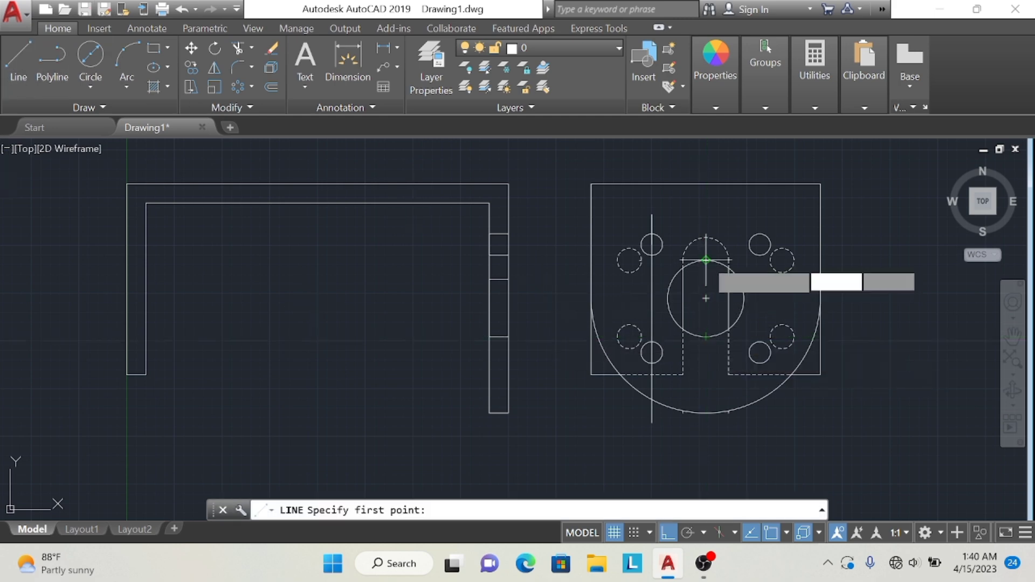
{"action": "left_click", "coordinate": [489, 260]}
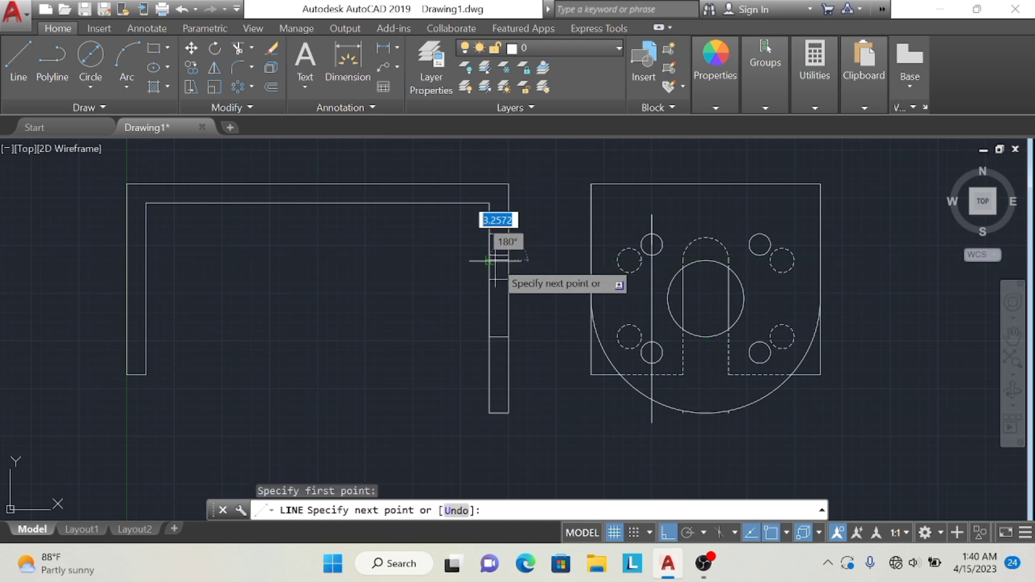
{"action": "key", "text": "Escape"}
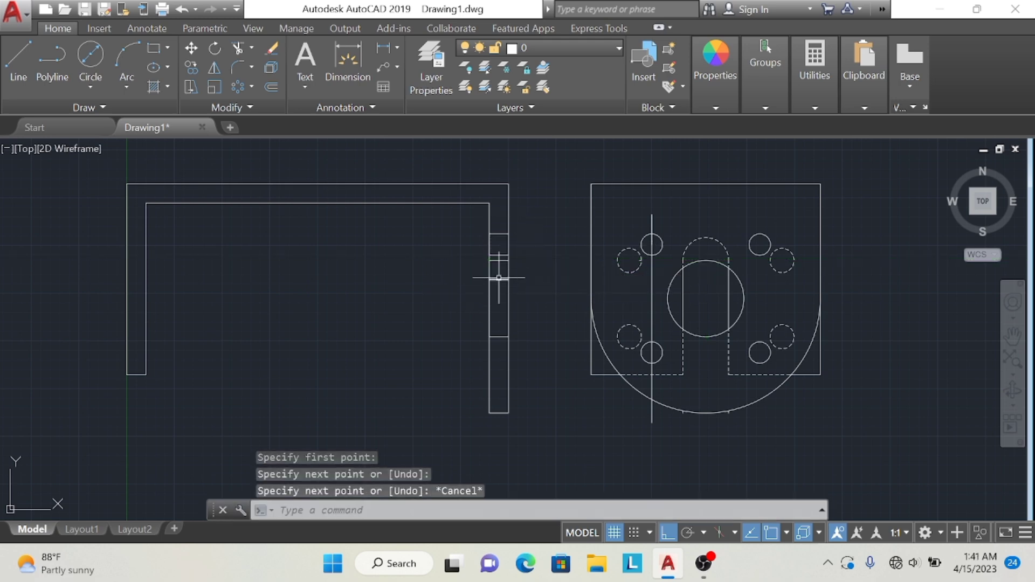
{"action": "left_click", "coordinate": [499, 278]}
{"action": "key", "text": "Delete"}
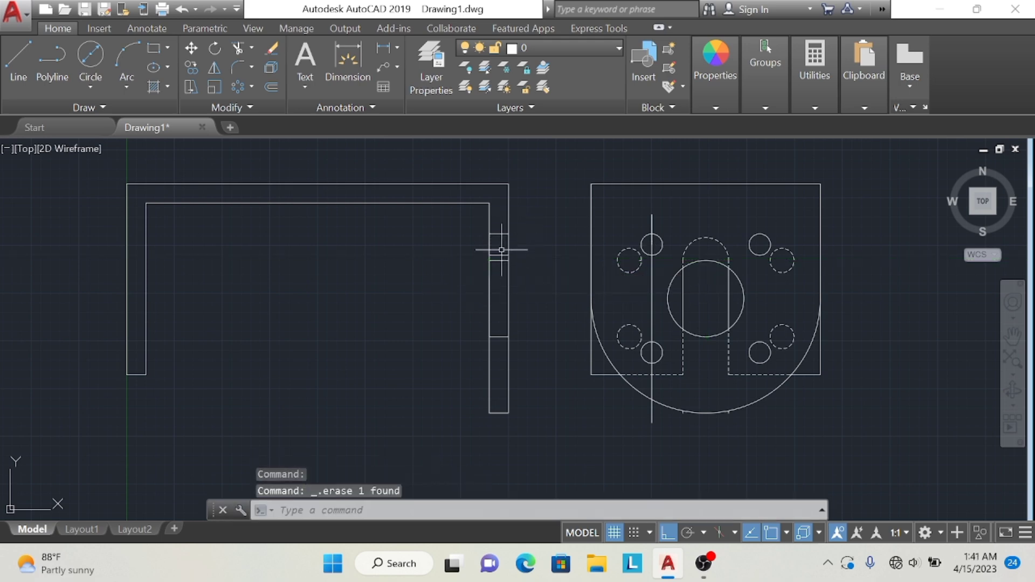
Mirror one short hole-edge line on the right wall, keeping the original
{"action": "left_click", "coordinate": [499, 255]}
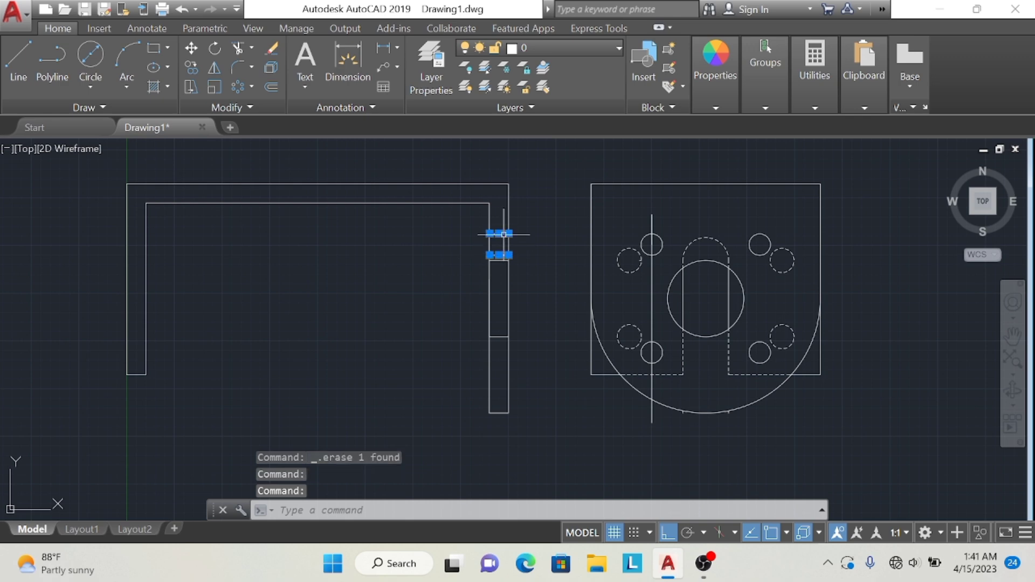
{"action": "left_click", "coordinate": [216, 64]}
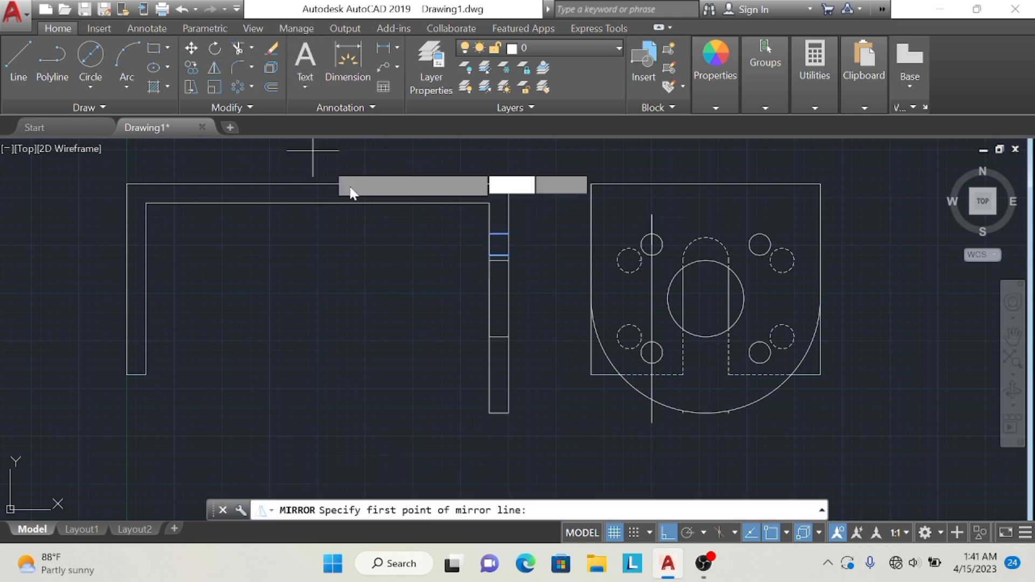
{"action": "left_click", "coordinate": [502, 299]}
{"action": "left_click", "coordinate": [501, 300]}
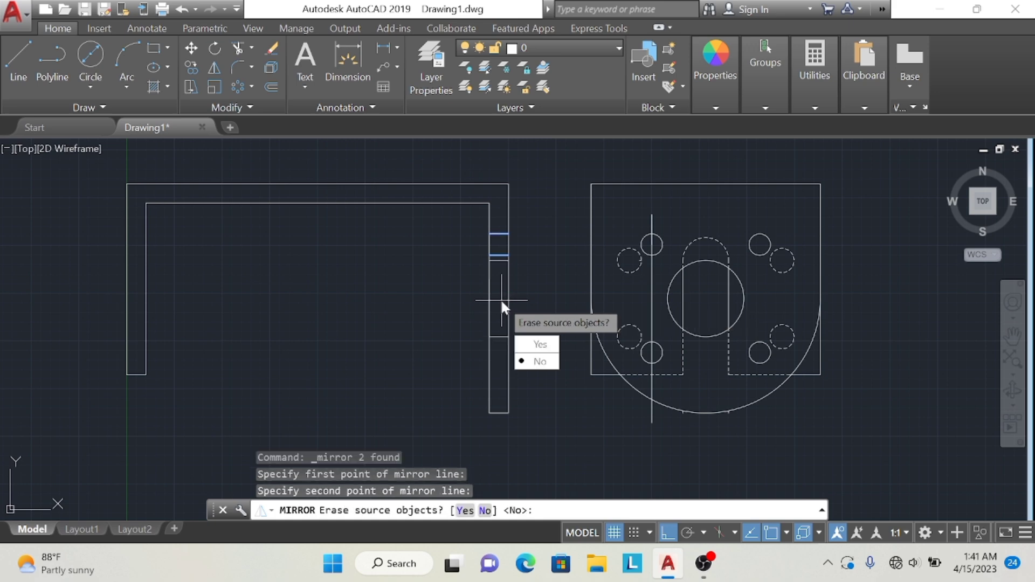
{"action": "left_click", "coordinate": [525, 357]}
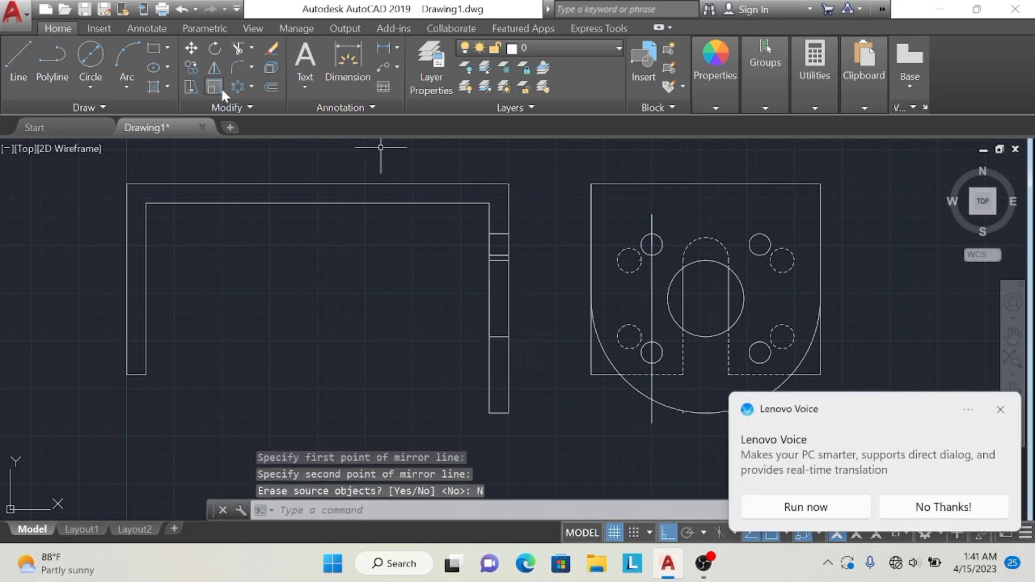
Attempt mirroring both short wall lines, then cancel the command
{"action": "left_click", "coordinate": [214, 72]}
{"action": "left_click", "coordinate": [502, 255]}
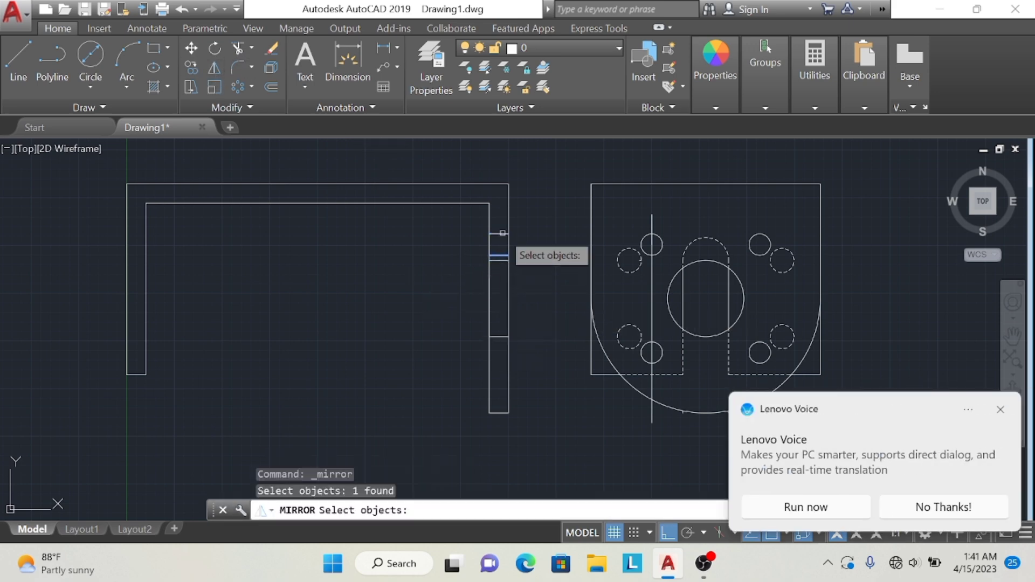
{"action": "left_click", "coordinate": [503, 234]}
{"action": "key", "text": "Return"}
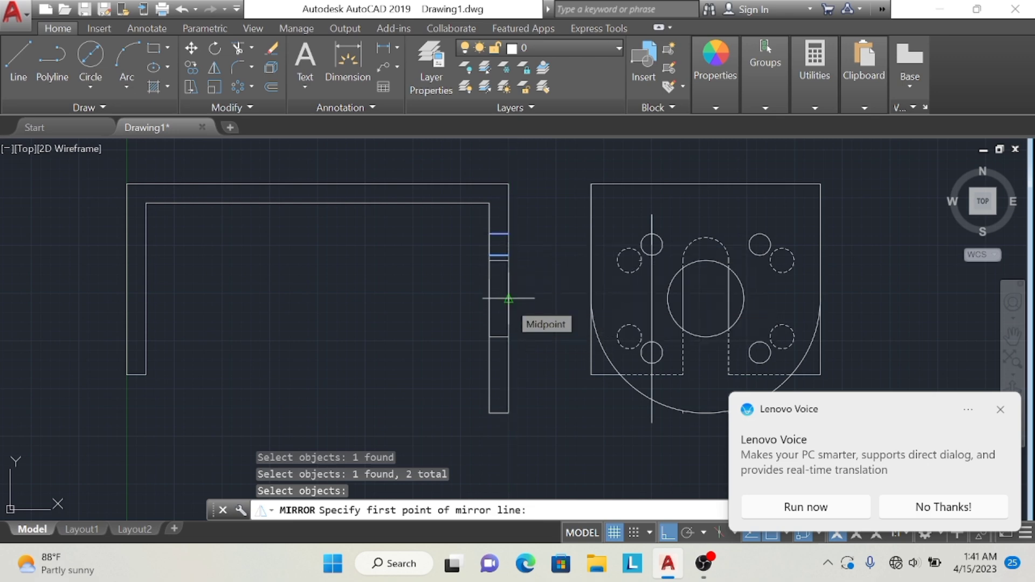
{"action": "key", "text": "Return"}
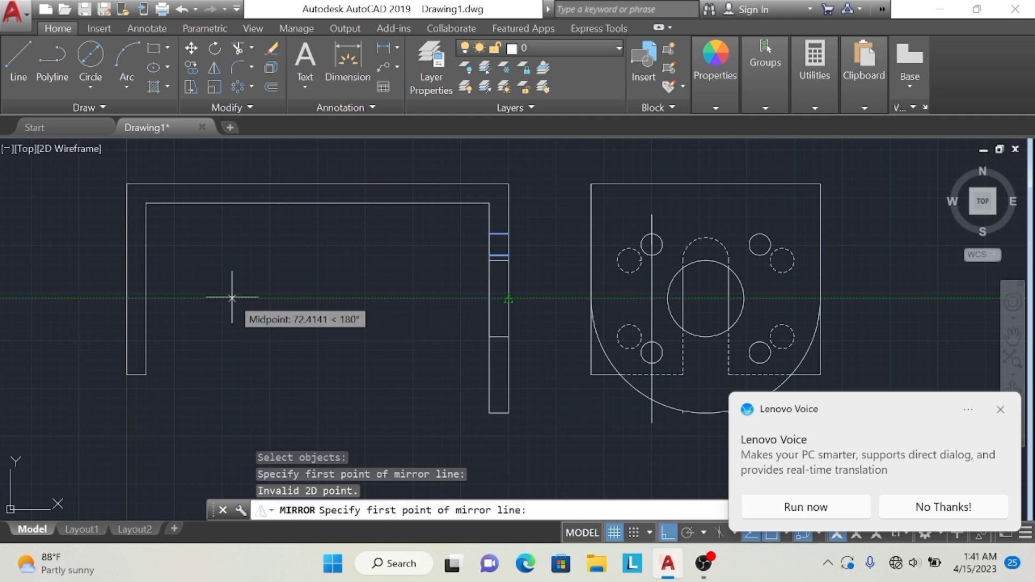
{"action": "key", "text": "Escape"}
{"action": "key", "text": "Escape"}
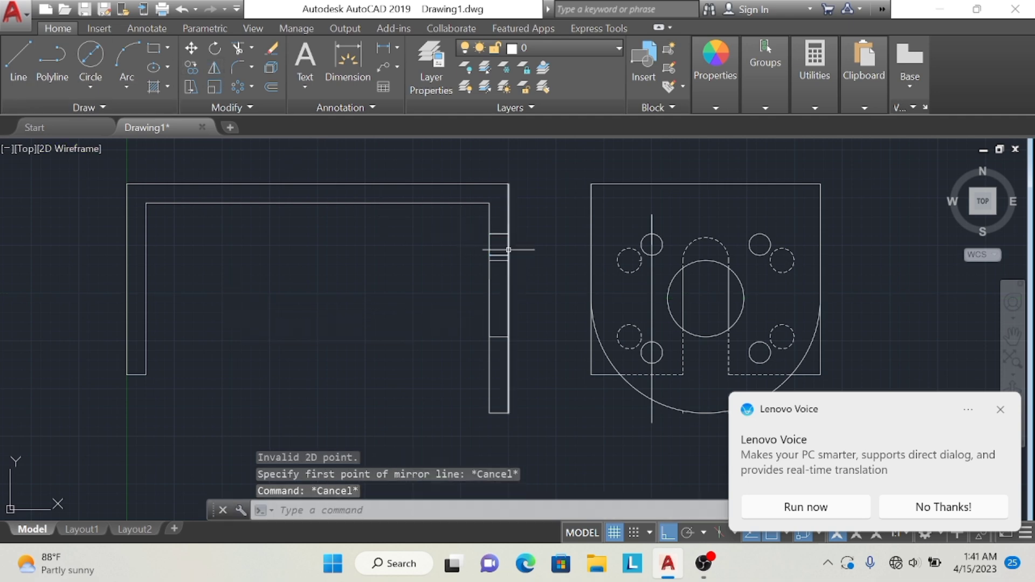
Mirror the two short lines across the right wall's midpoint, answering N to keep originals
{"action": "left_click", "coordinate": [499, 255]}
{"action": "left_click", "coordinate": [498, 233]}
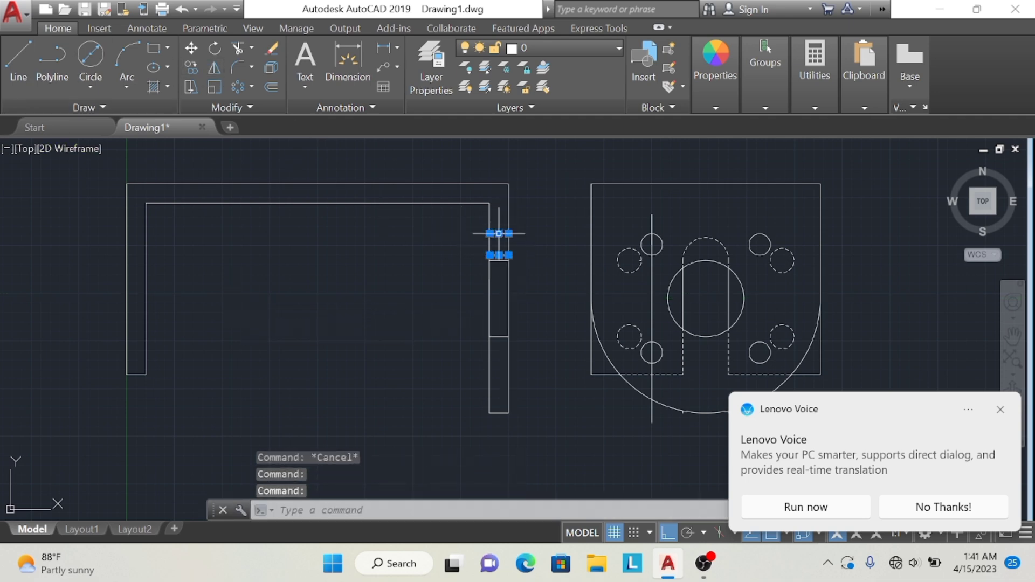
{"action": "left_click", "coordinate": [211, 69]}
{"action": "left_click", "coordinate": [508, 298]}
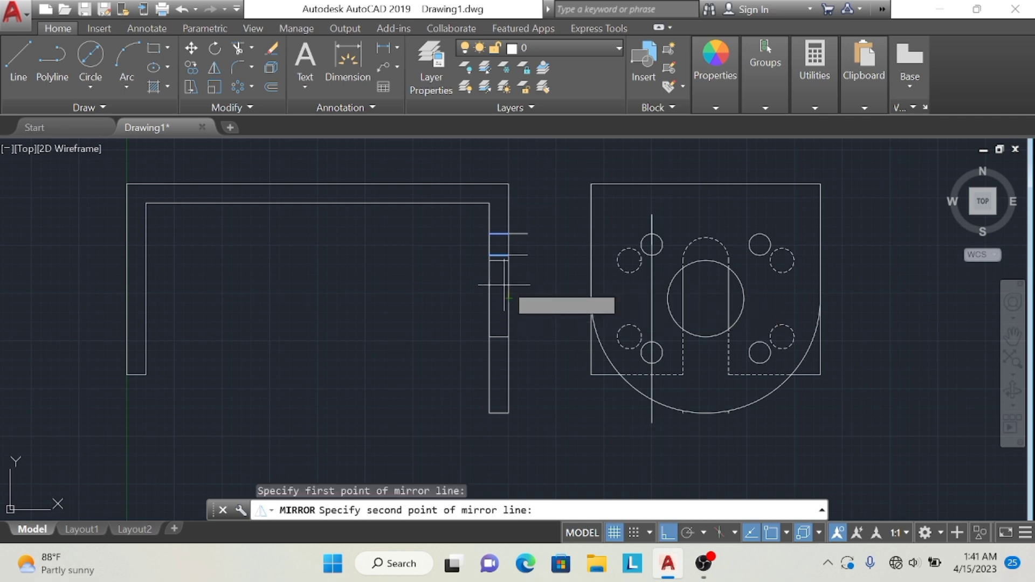
{"action": "left_click", "coordinate": [440, 300]}
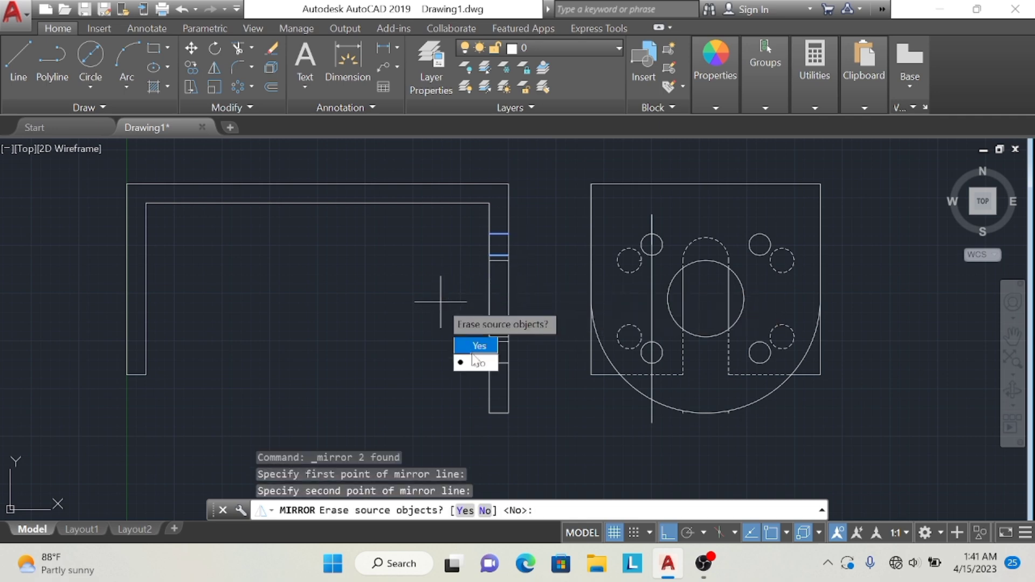
{"action": "type", "text": "N"}
{"action": "key", "text": "Return"}
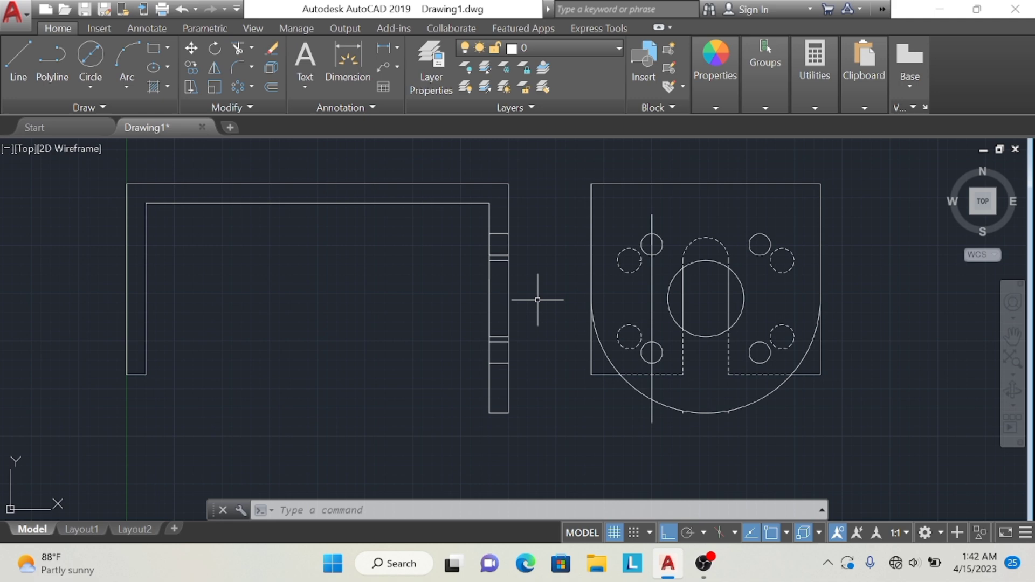
Draw short horizontal lines across the left leg, level with the upper hole edges
{"action": "left_click", "coordinate": [15, 70]}
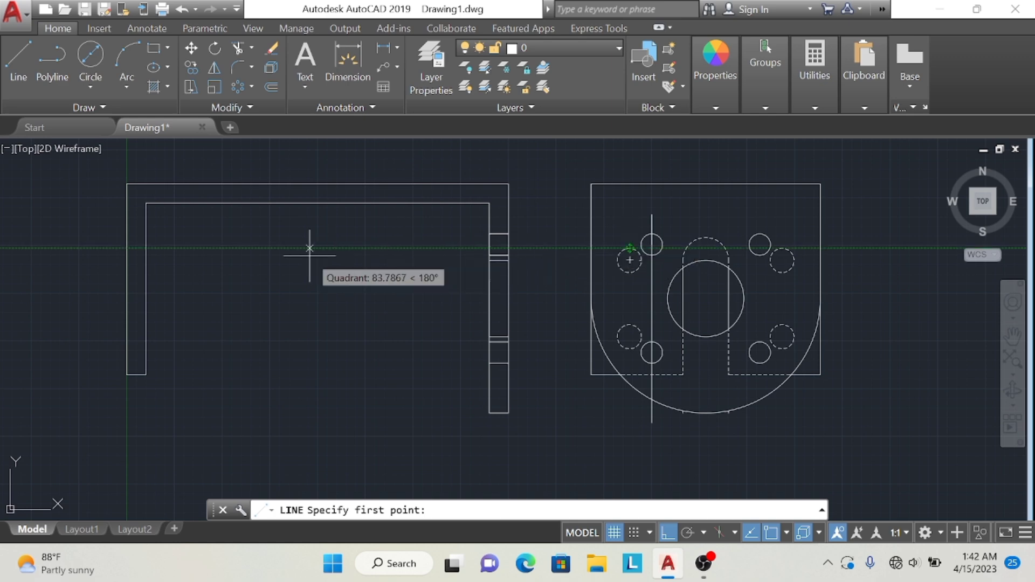
{"action": "left_click", "coordinate": [147, 248]}
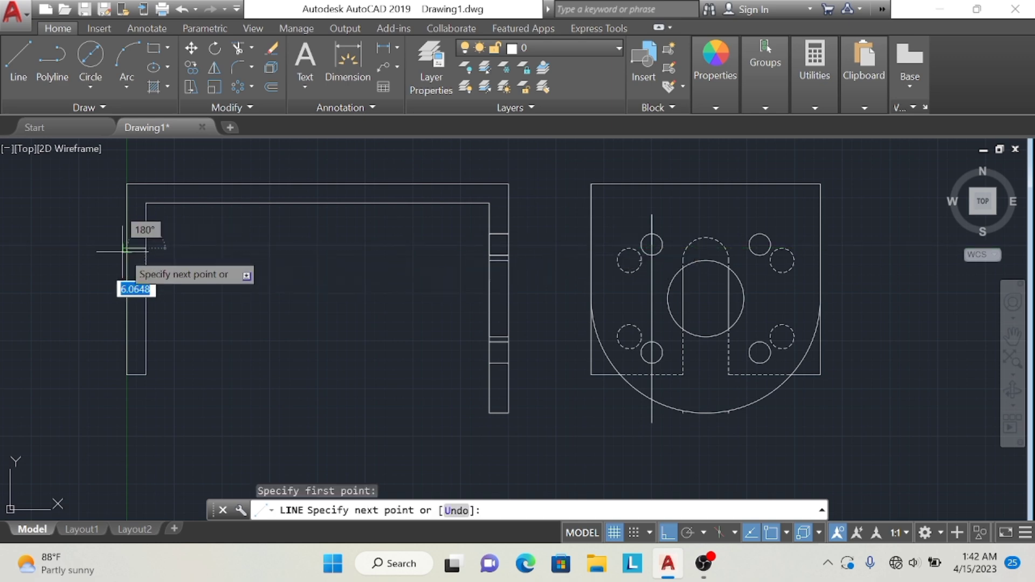
{"action": "left_click", "coordinate": [128, 249]}
{"action": "key", "text": "Escape"}
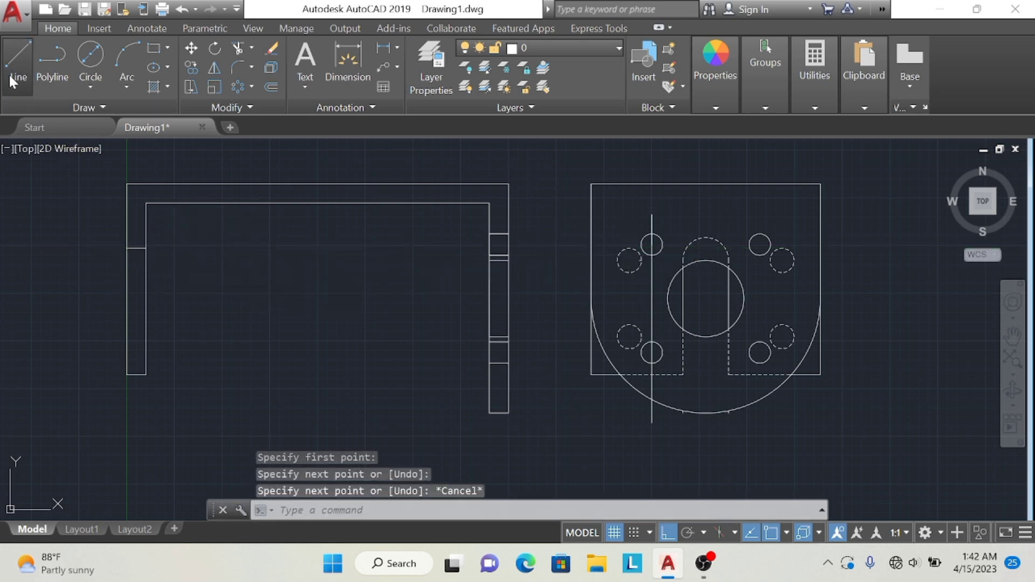
{"action": "left_click", "coordinate": [18, 60]}
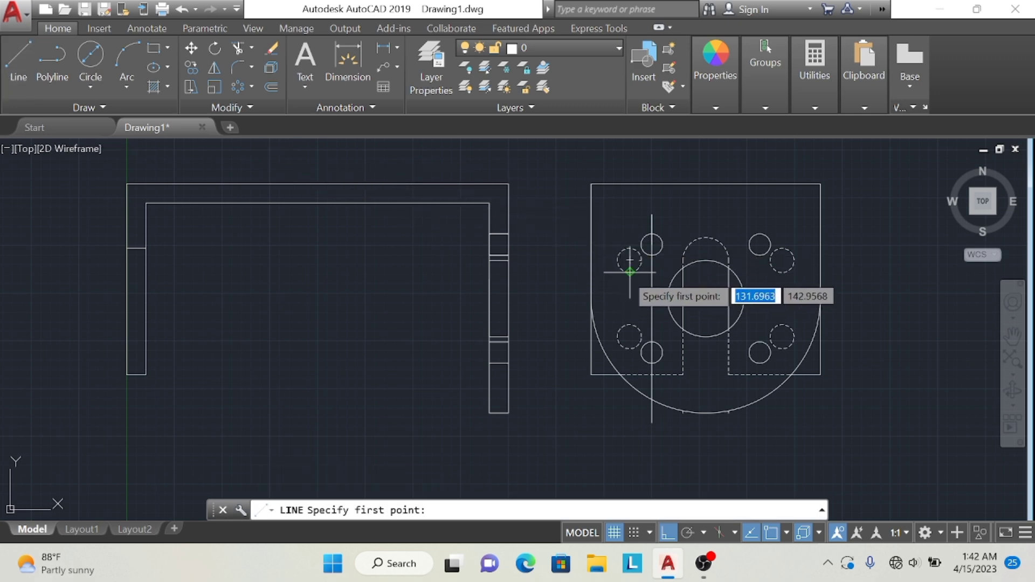
{"action": "left_click", "coordinate": [128, 272]}
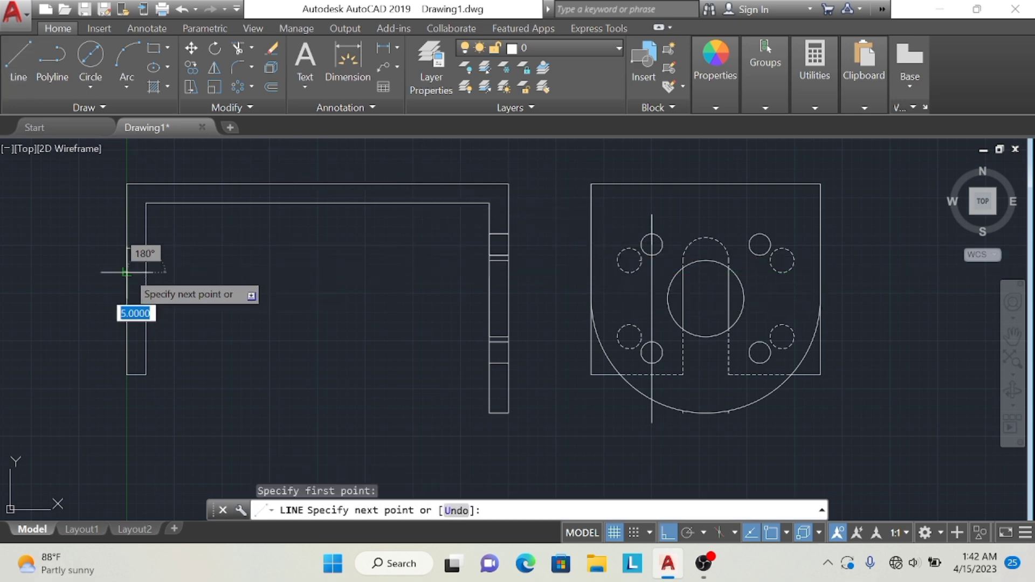
{"action": "key", "text": "Escape"}
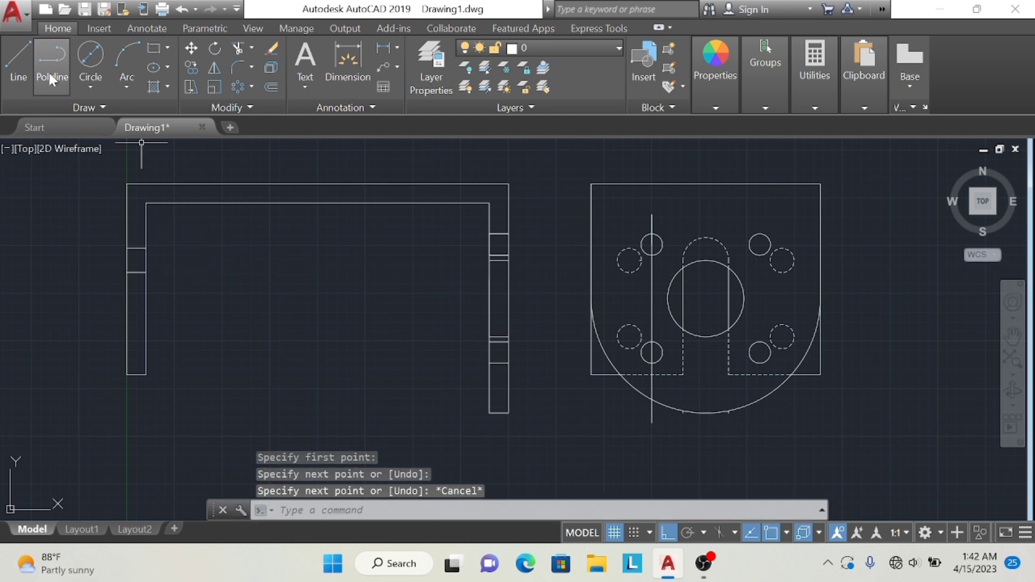
Add more short left-leg lines level with the lower hole and the slot top
{"action": "left_click", "coordinate": [19, 60]}
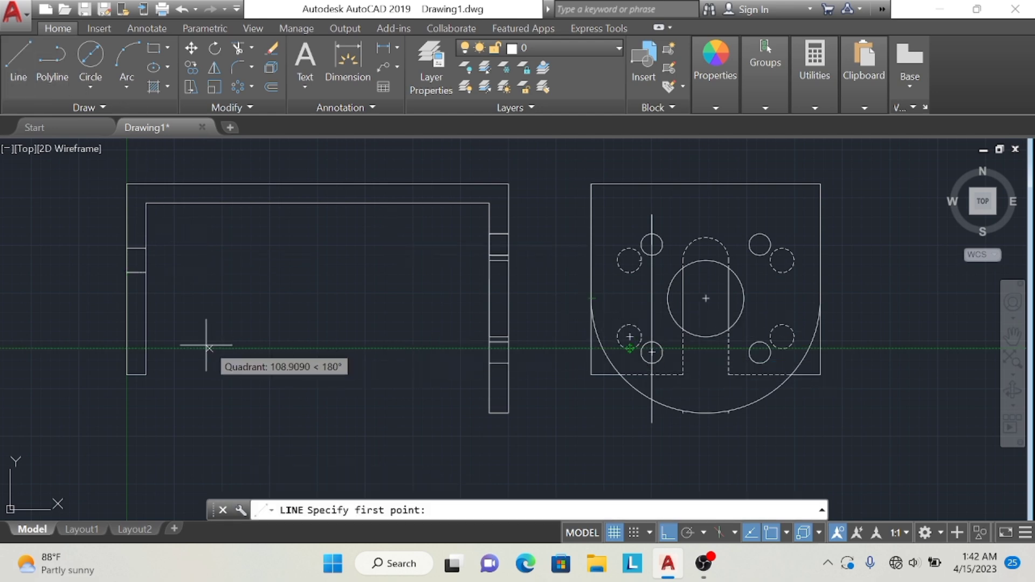
{"action": "left_click", "coordinate": [127, 349]}
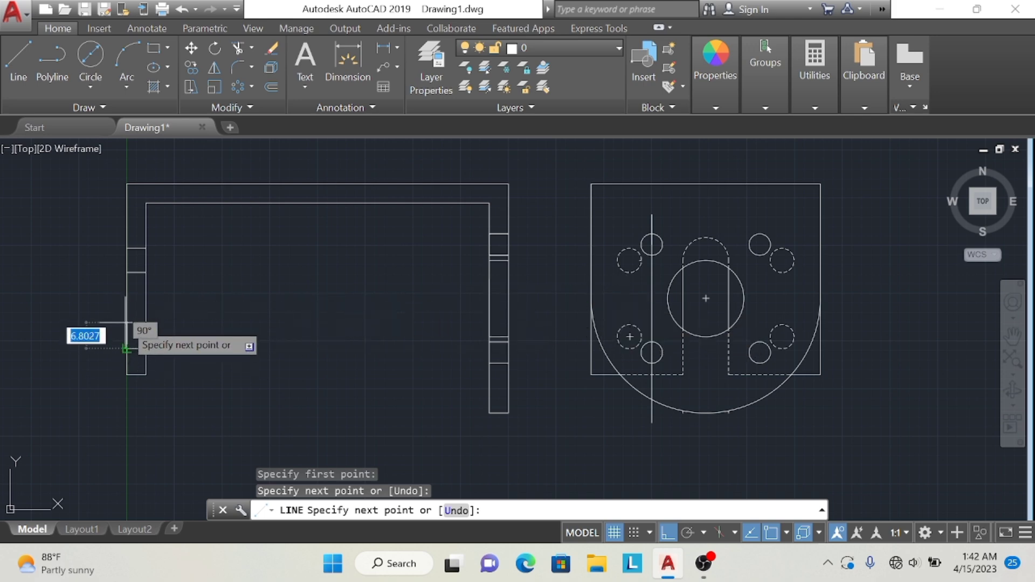
{"action": "key", "text": "Escape"}
{"action": "left_click", "coordinate": [19, 64]}
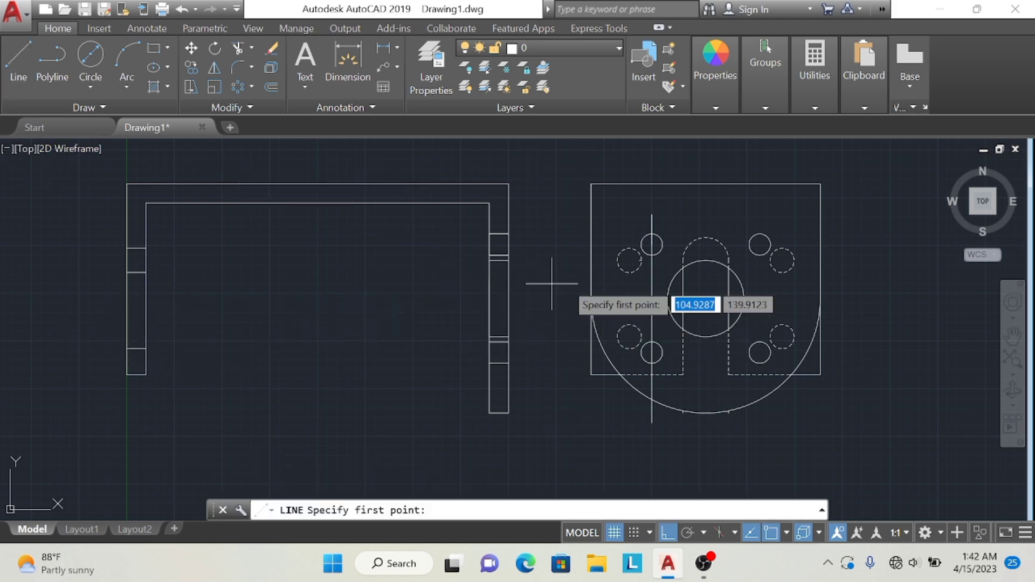
{"action": "left_click", "coordinate": [125, 325]}
{"action": "left_click", "coordinate": [126, 301]}
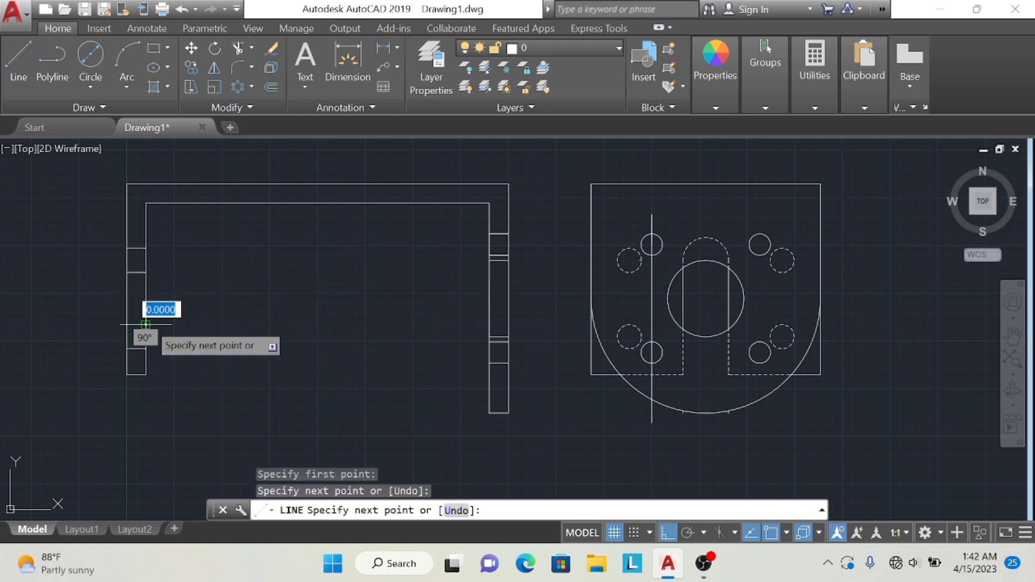
{"action": "key", "text": "Escape"}
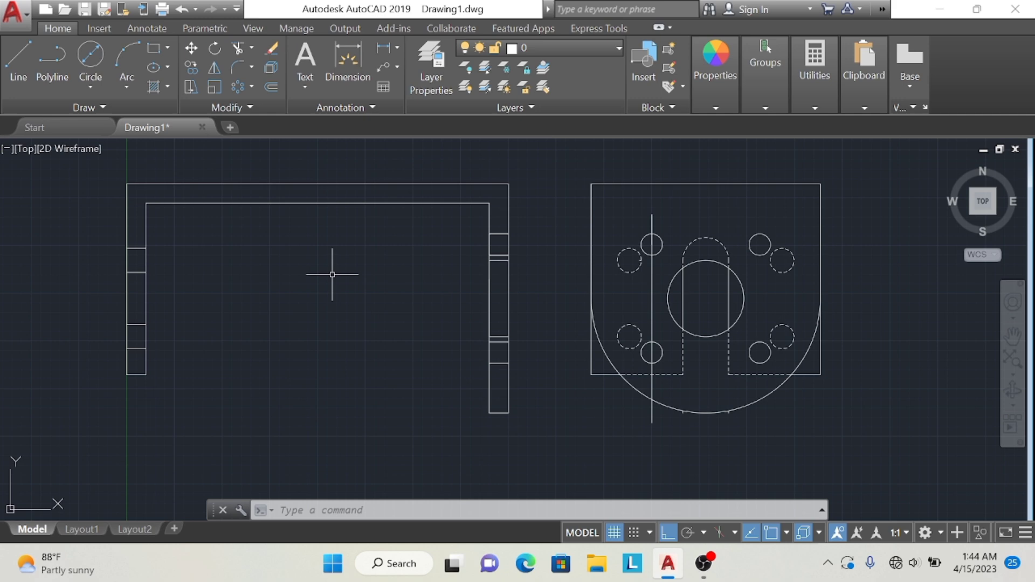
{"action": "left_click", "coordinate": [18, 59]}
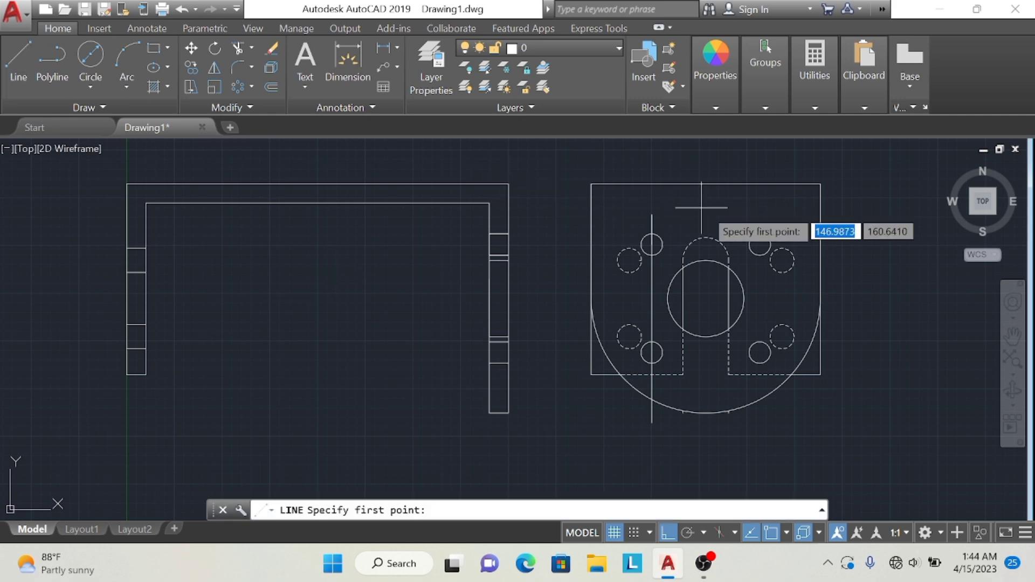
{"action": "left_click", "coordinate": [146, 237]}
{"action": "key", "text": "Escape"}
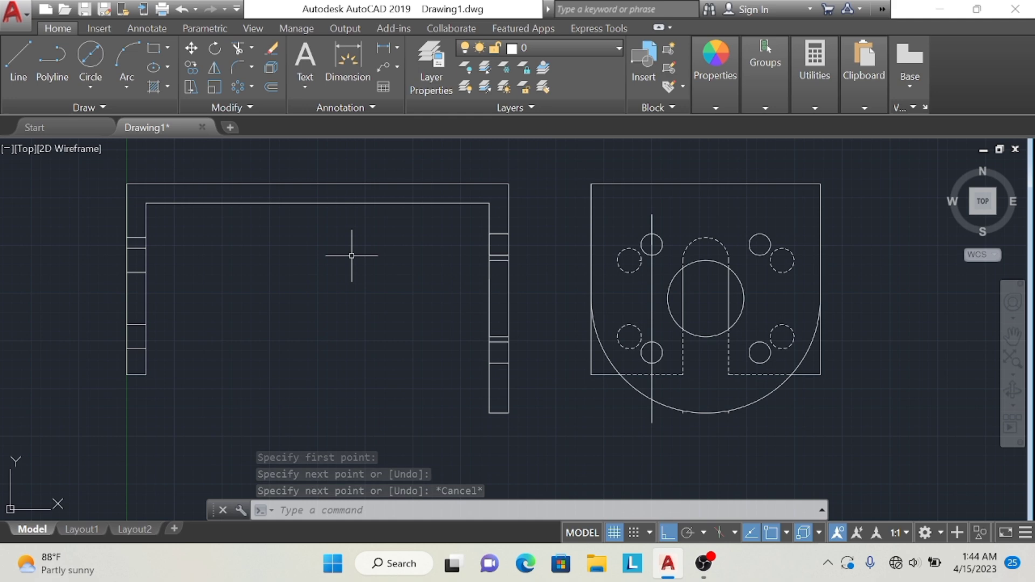
{"action": "left_click", "coordinate": [233, 64]}
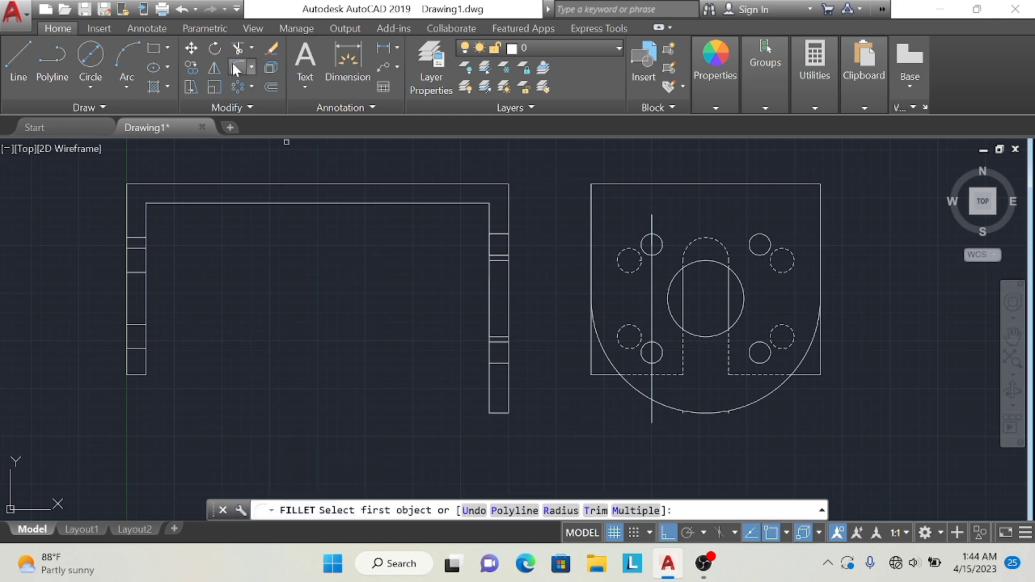
Attempt a fillet on the inner top-left corner by picking the top and left inner lines
{"action": "left_click", "coordinate": [146, 217]}
{"action": "left_click", "coordinate": [153, 205]}
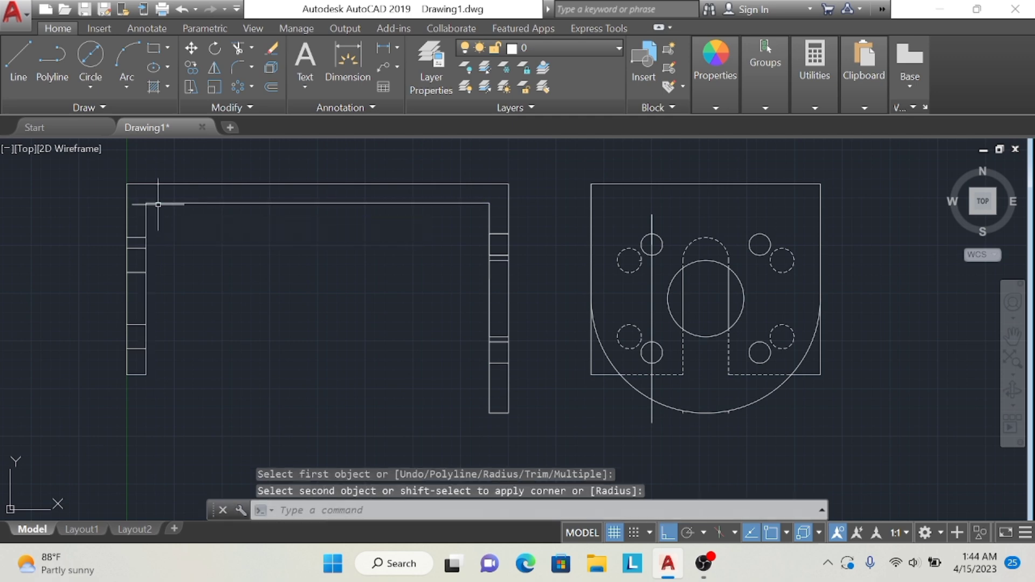
{"action": "left_click", "coordinate": [145, 219]}
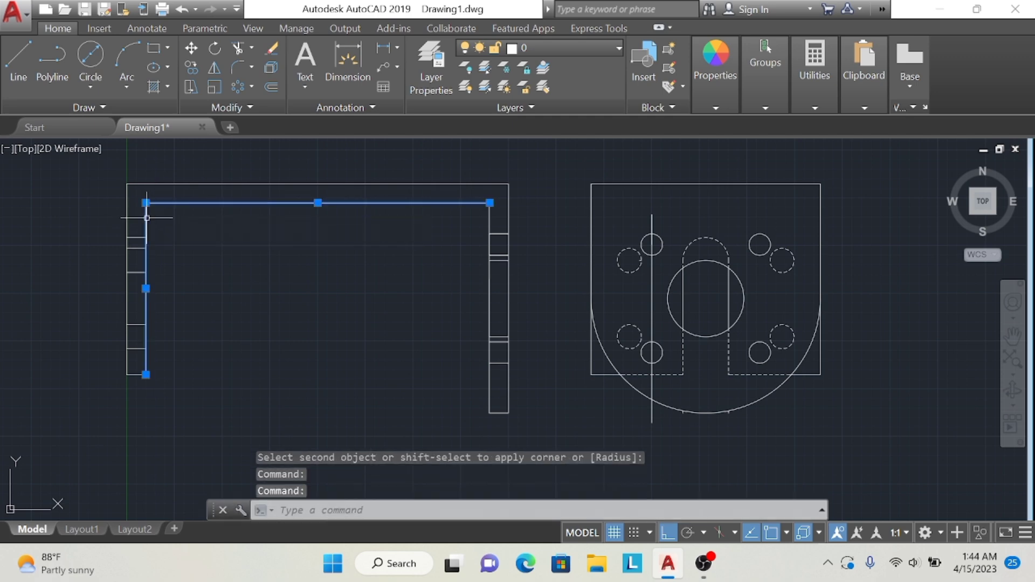
{"action": "left_click", "coordinate": [236, 69]}
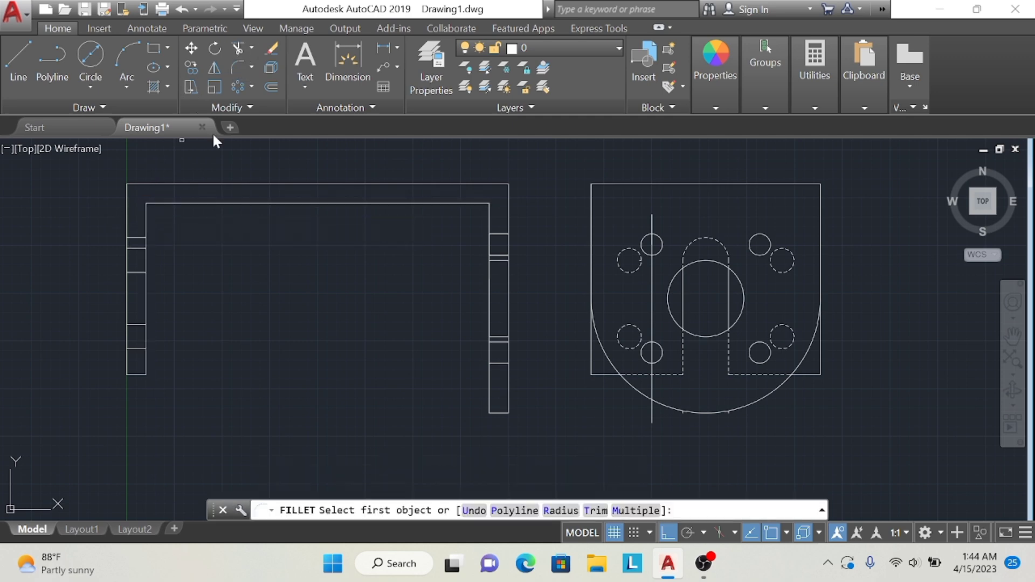
{"action": "left_click", "coordinate": [165, 203]}
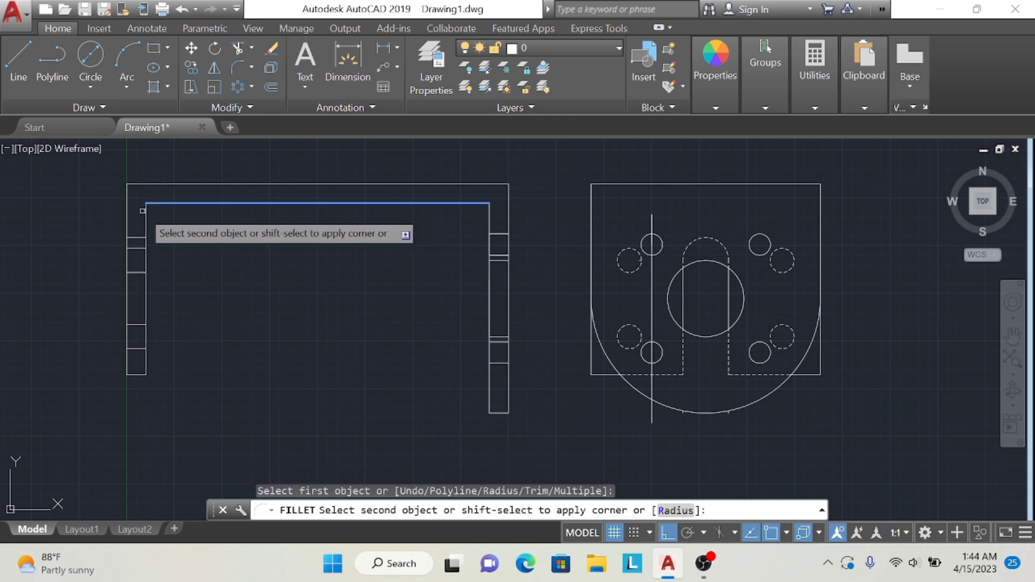
{"action": "right_click", "coordinate": [149, 213]}
{"action": "left_click", "coordinate": [247, 226]}
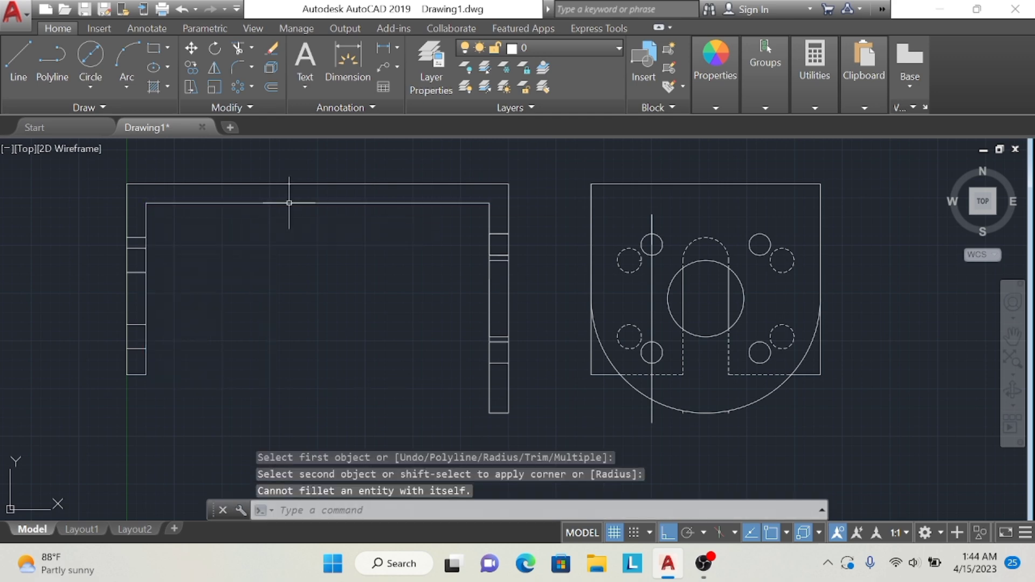
{"action": "left_click", "coordinate": [289, 202]}
{"action": "left_click", "coordinate": [146, 211]}
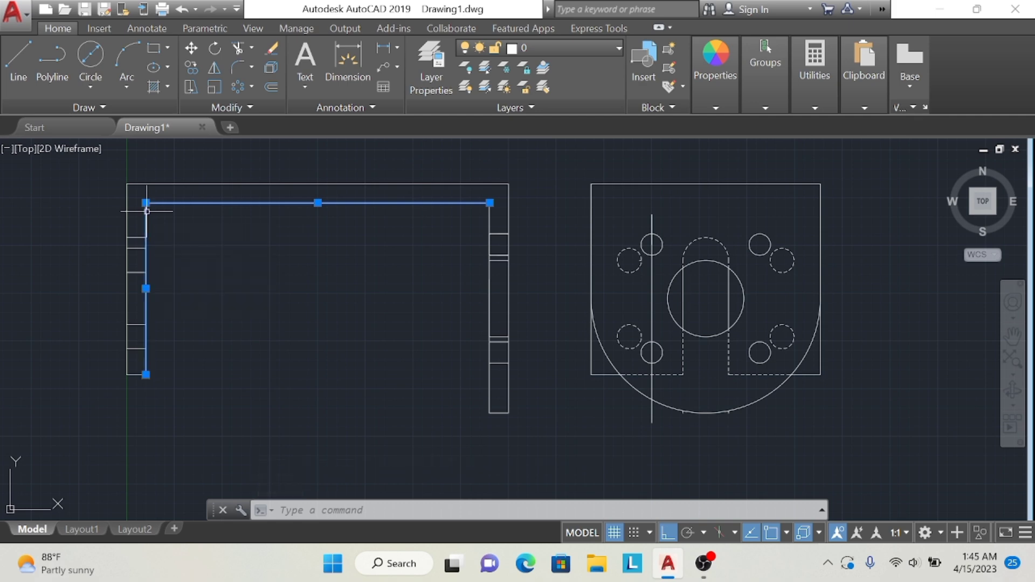
Set the fillet radius to 5 and round the inner top-left corner
{"action": "left_click", "coordinate": [237, 67]}
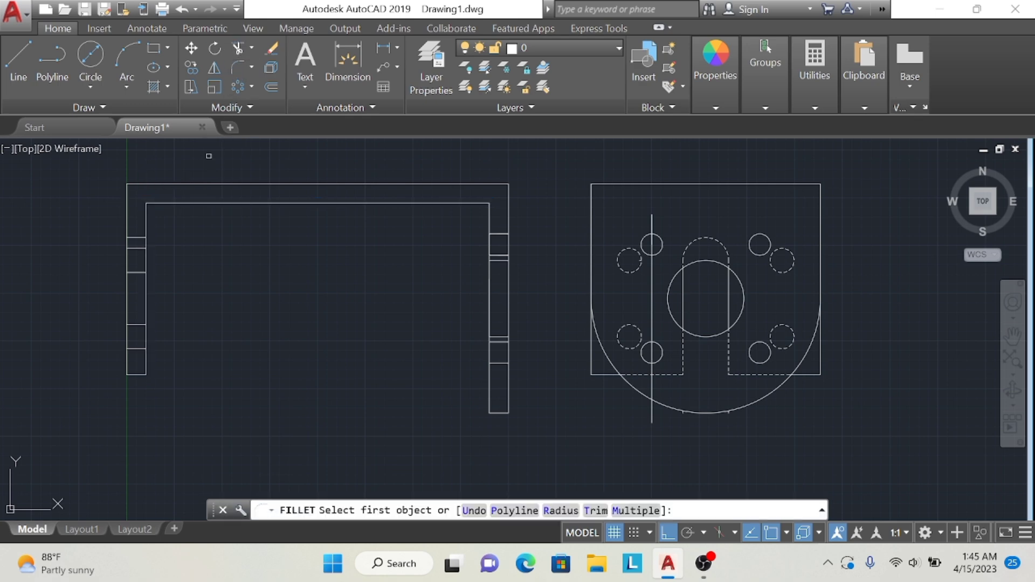
{"action": "right_click", "coordinate": [204, 228]}
{"action": "left_click", "coordinate": [186, 221]}
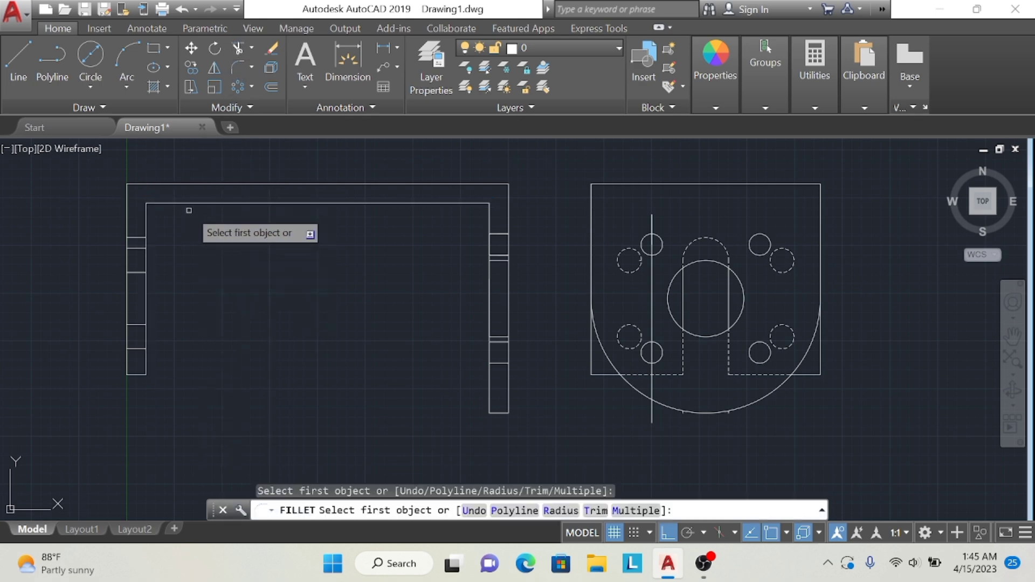
{"action": "left_click", "coordinate": [204, 203]}
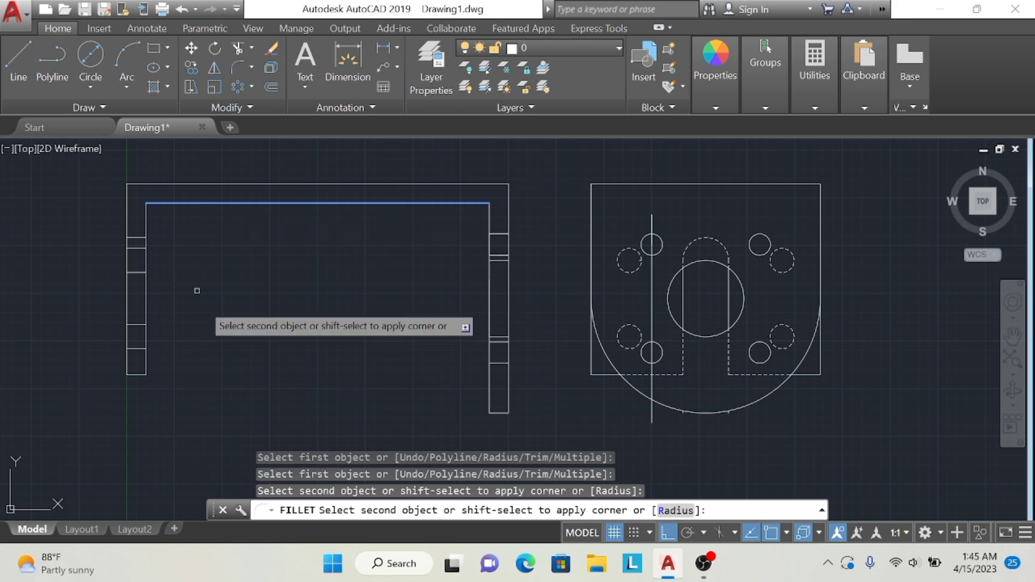
{"action": "type", "text": "5"}
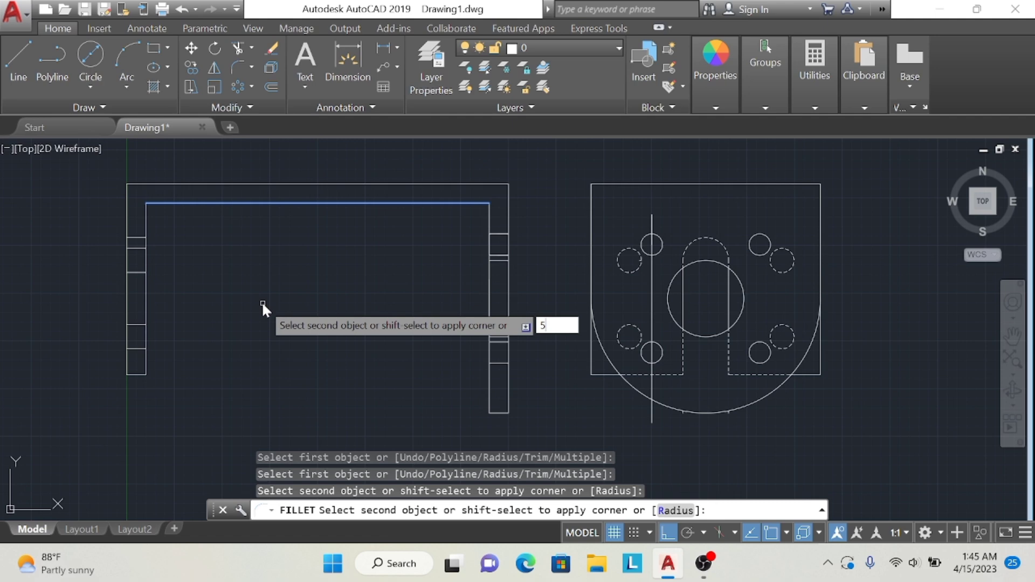
{"action": "key", "text": "BackSpace"}
{"action": "type", "text": "r"}
{"action": "key", "text": "Return"}
{"action": "type", "text": "5"}
{"action": "key", "text": "Return"}
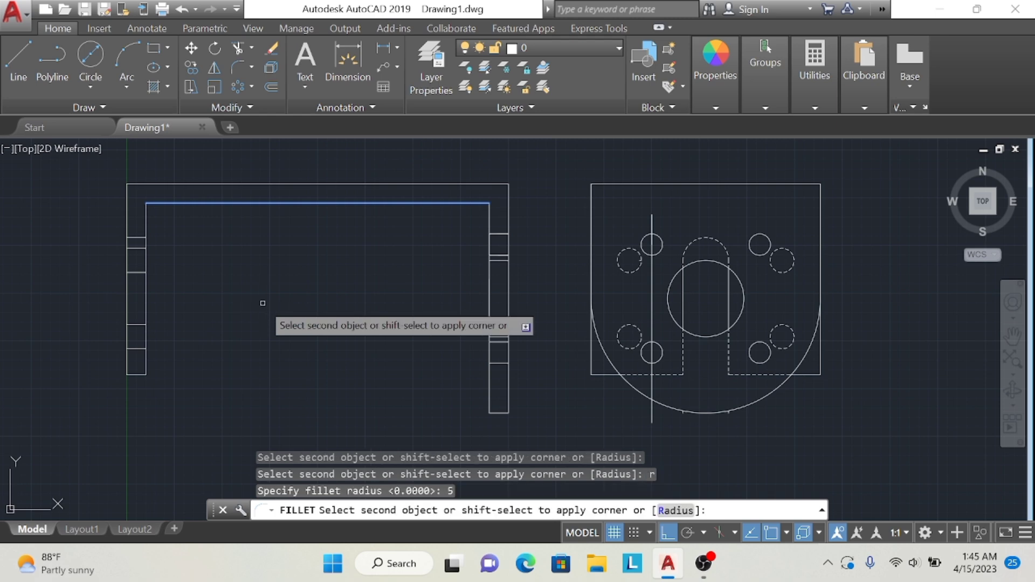
{"action": "left_click", "coordinate": [145, 221]}
Round the outer top-left corner of the bracket with a fillet
{"action": "left_click", "coordinate": [124, 207]}
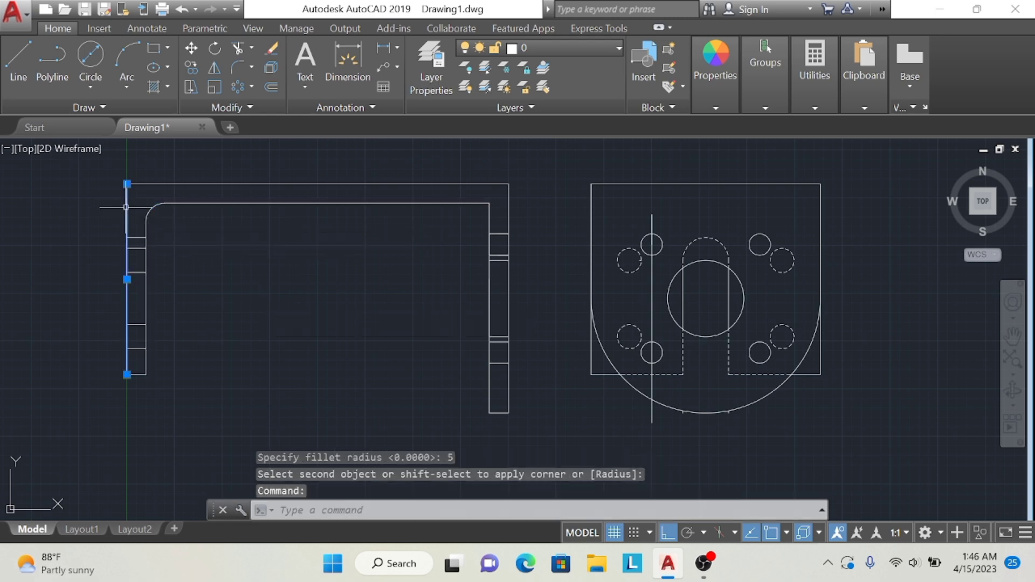
{"action": "left_click", "coordinate": [146, 183]}
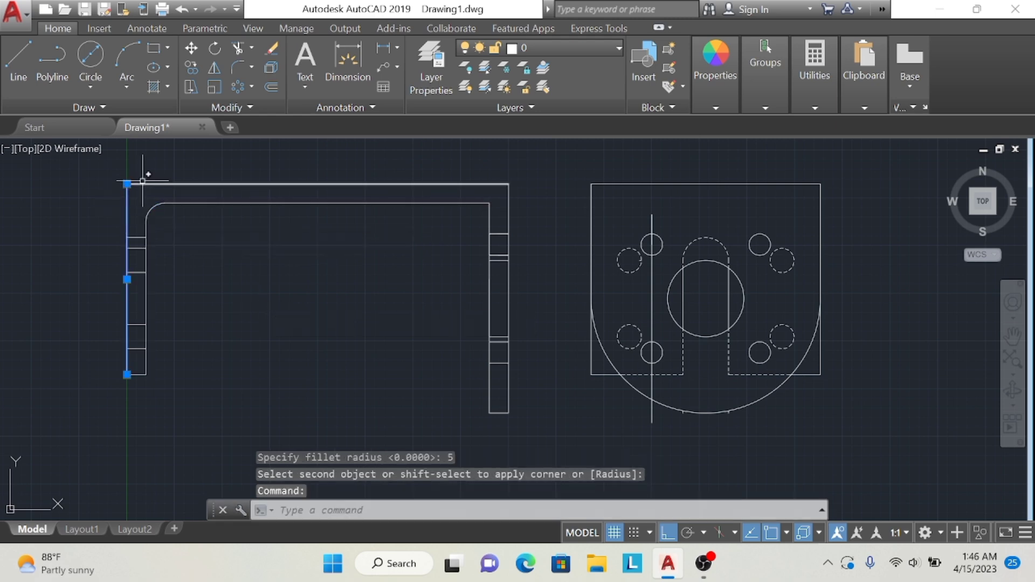
{"action": "left_click", "coordinate": [232, 65]}
{"action": "type", "text": "r"}
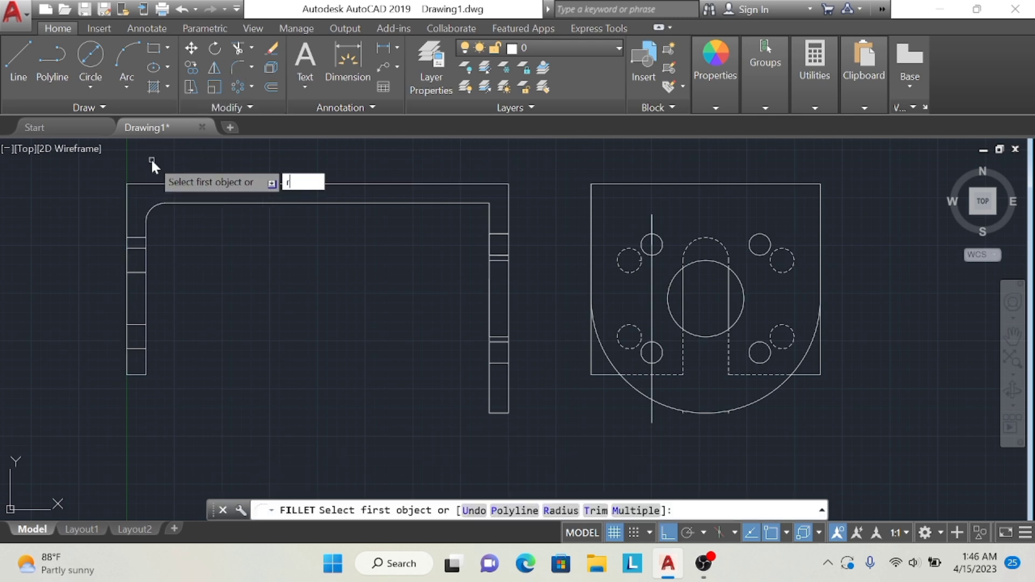
{"action": "key", "text": "Return"}
{"action": "key", "text": "Return"}
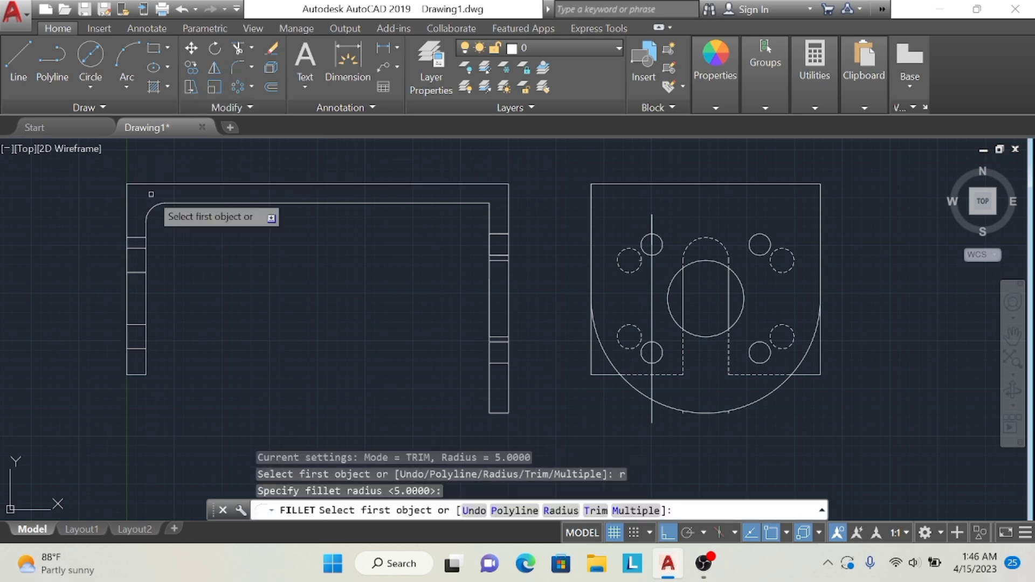
{"action": "left_click", "coordinate": [151, 184]}
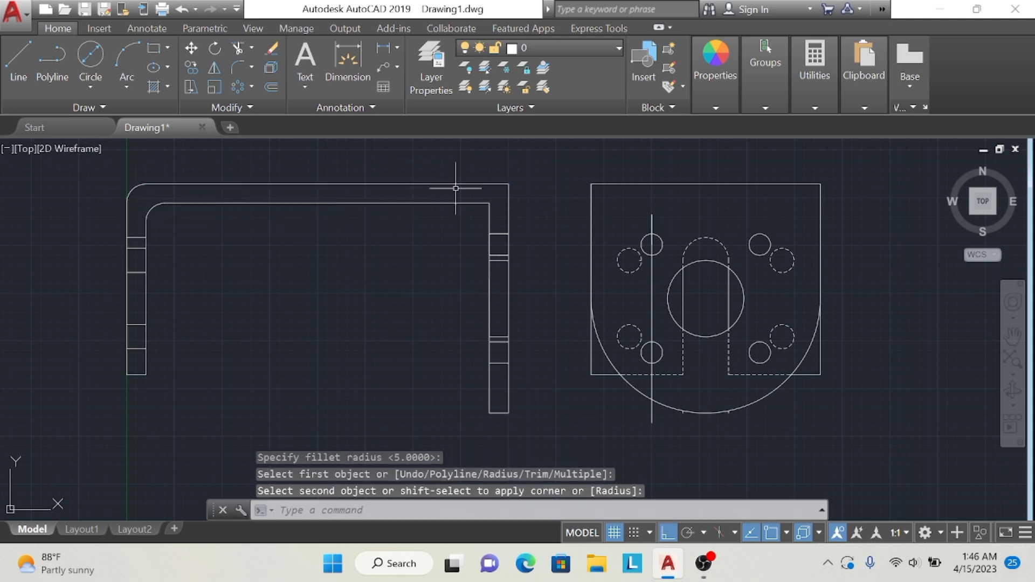
{"action": "left_click", "coordinate": [493, 183]}
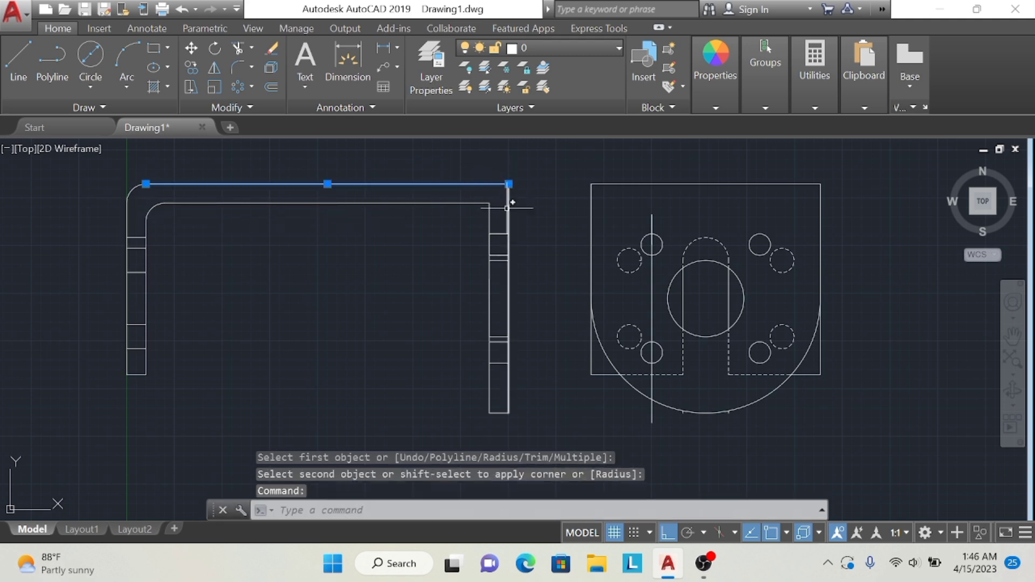
{"action": "left_click", "coordinate": [508, 203]}
Fillet the outer top-right corner with radius 5
{"action": "left_click", "coordinate": [237, 63]}
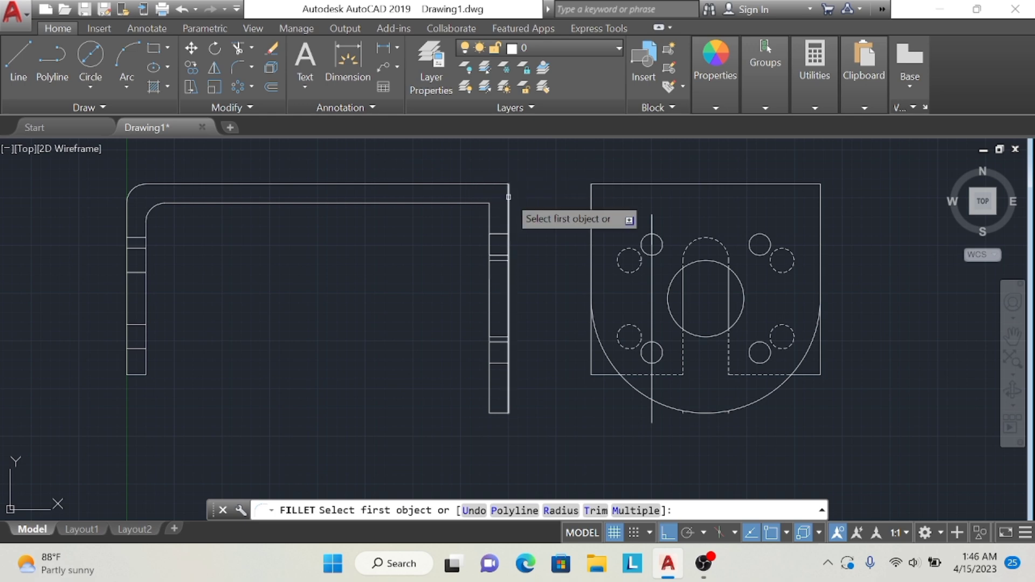
{"action": "type", "text": "r"}
{"action": "key", "text": "Return"}
{"action": "type", "text": "5"}
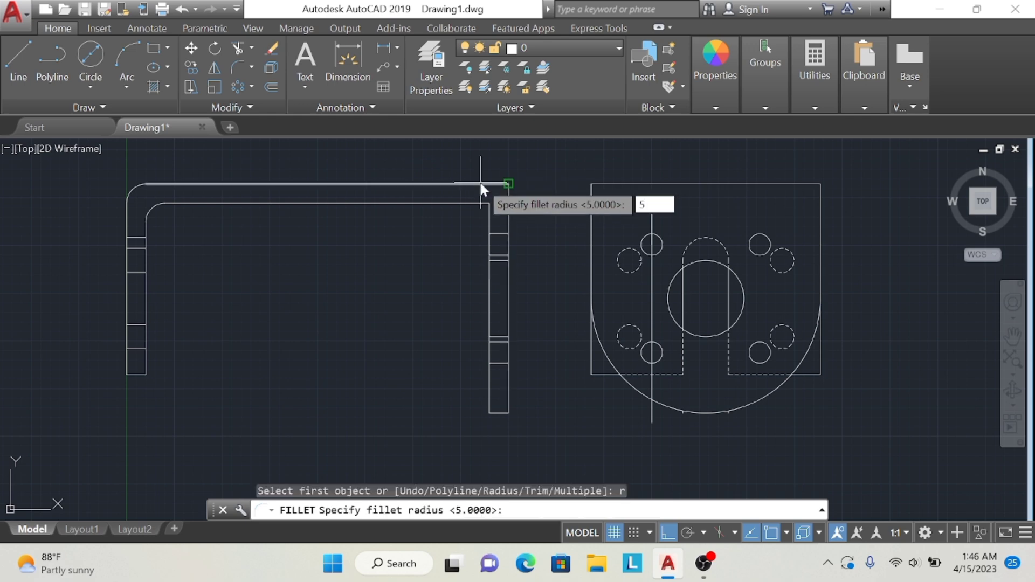
{"action": "key", "text": "Return"}
{"action": "left_click", "coordinate": [492, 186]}
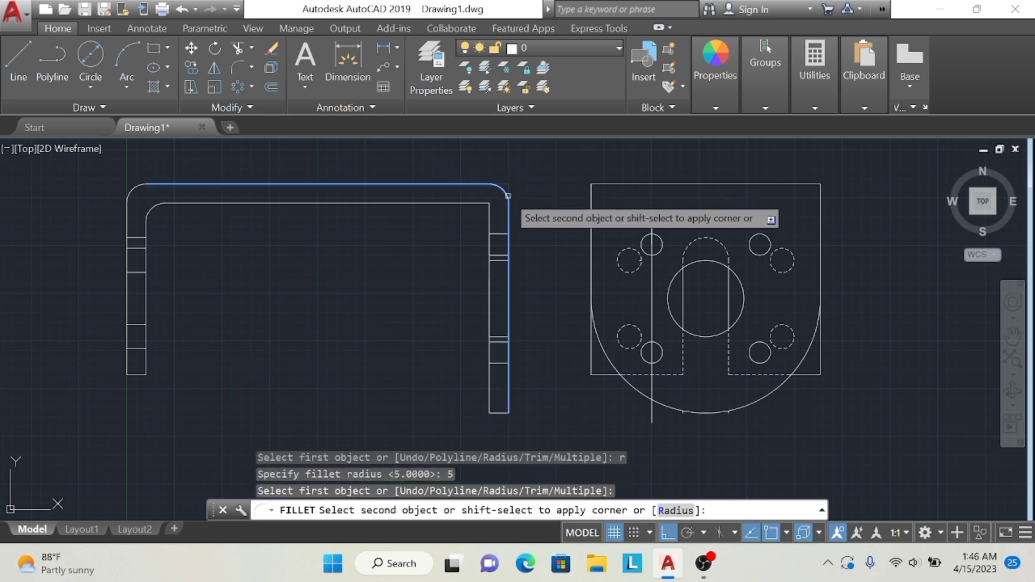
{"action": "left_click", "coordinate": [507, 194]}
Fillet the inner top-right corner with radius 5
{"action": "left_click", "coordinate": [232, 63]}
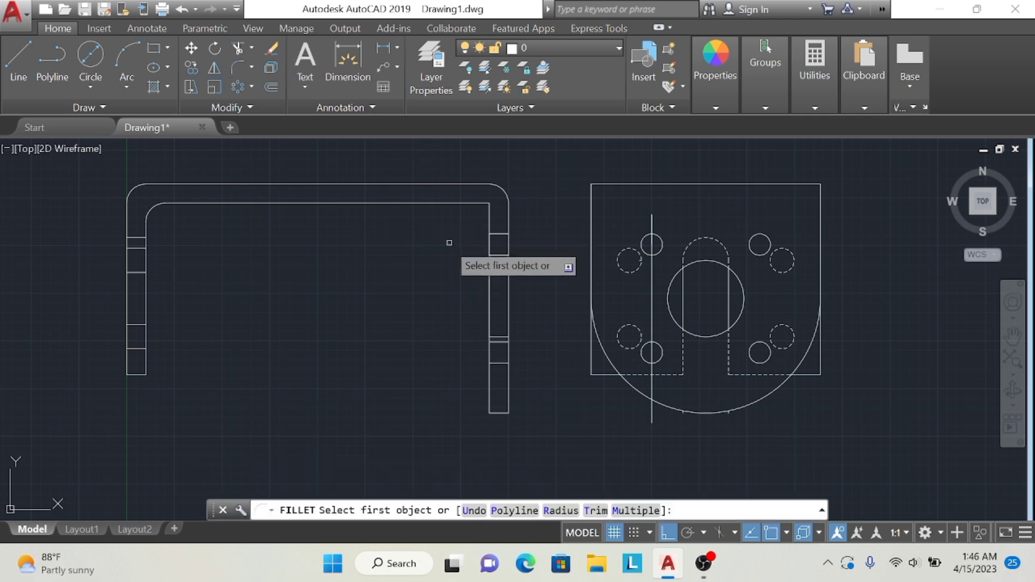
{"action": "type", "text": "r"}
{"action": "key", "text": "Return"}
{"action": "type", "text": "5"}
{"action": "key", "text": "Return"}
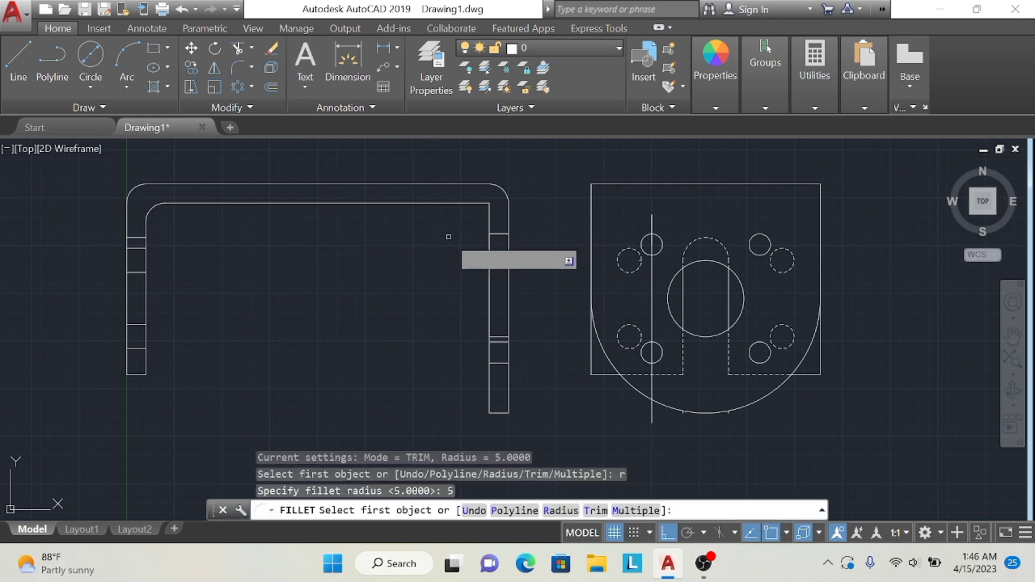
{"action": "left_click", "coordinate": [445, 203]}
{"action": "left_click", "coordinate": [491, 226]}
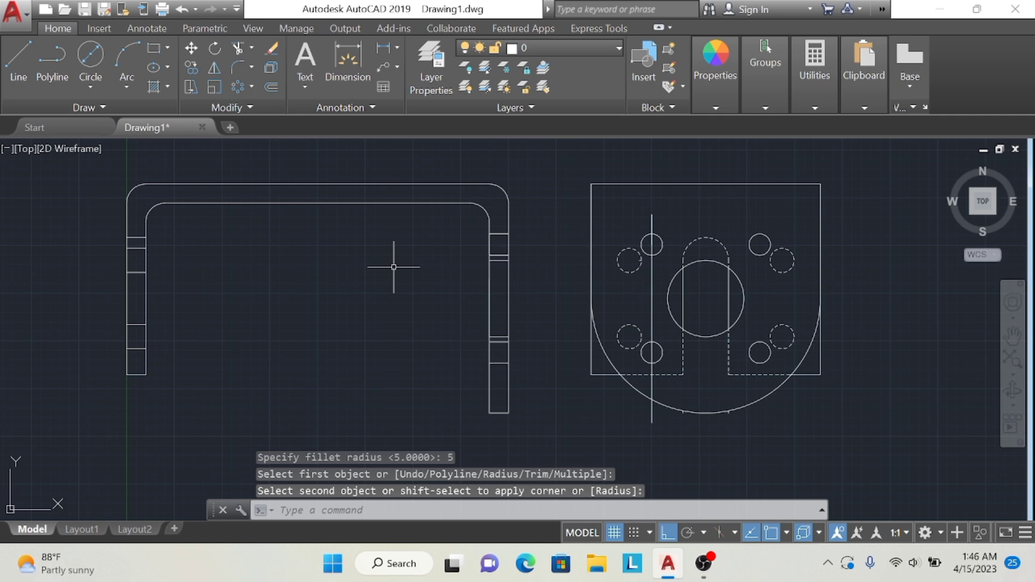
{"action": "key", "text": "Escape"}
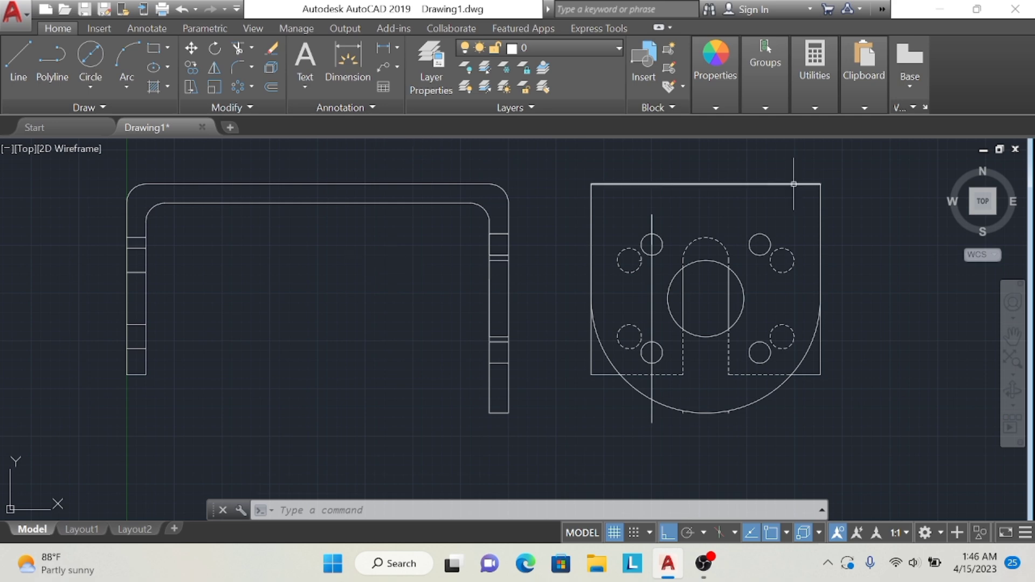
Zoom to extents and begin lines at the view's corner and in the lower view
{"action": "left_click", "coordinate": [983, 201]}
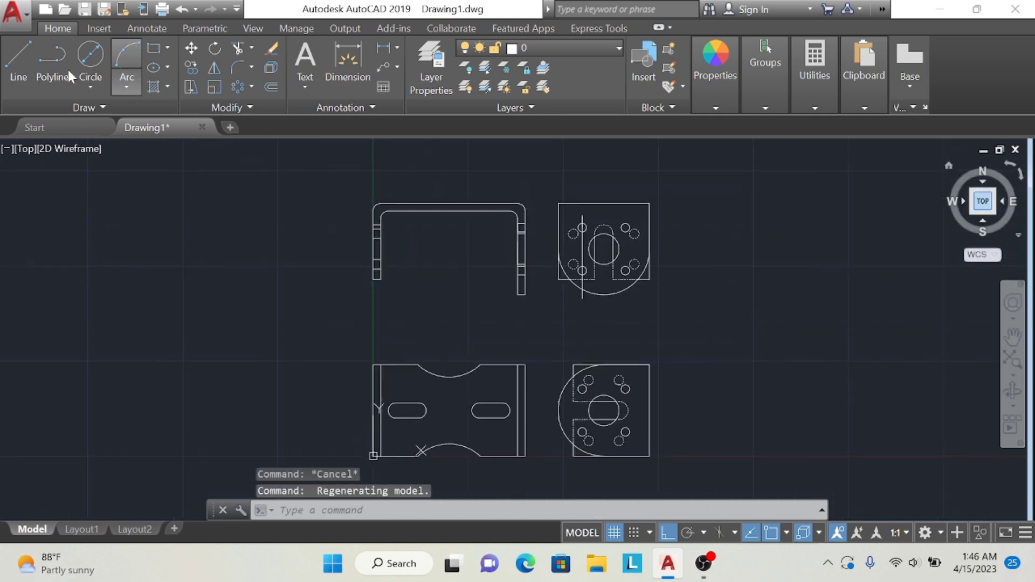
{"action": "left_click", "coordinate": [19, 59]}
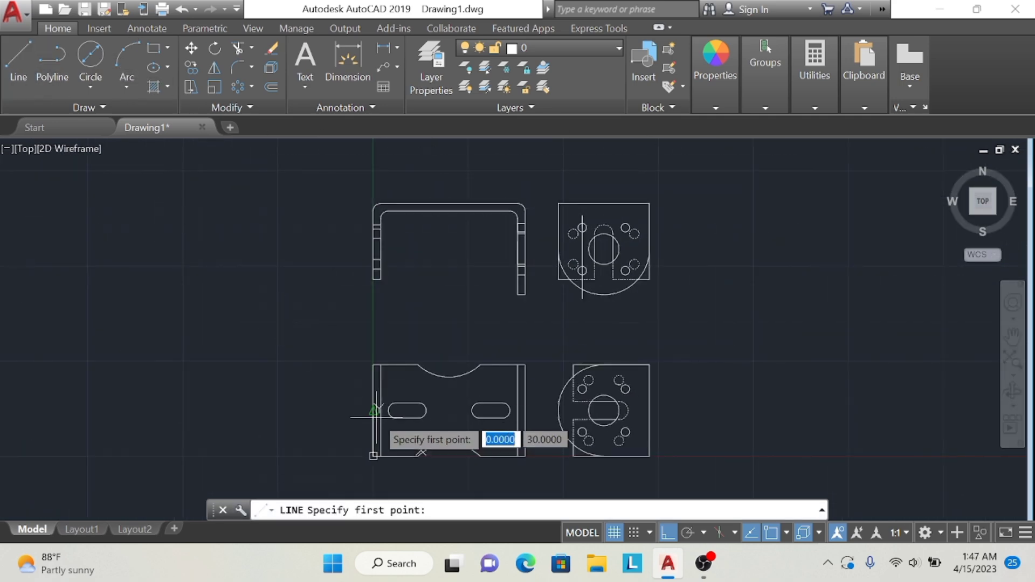
{"action": "left_click", "coordinate": [387, 207]}
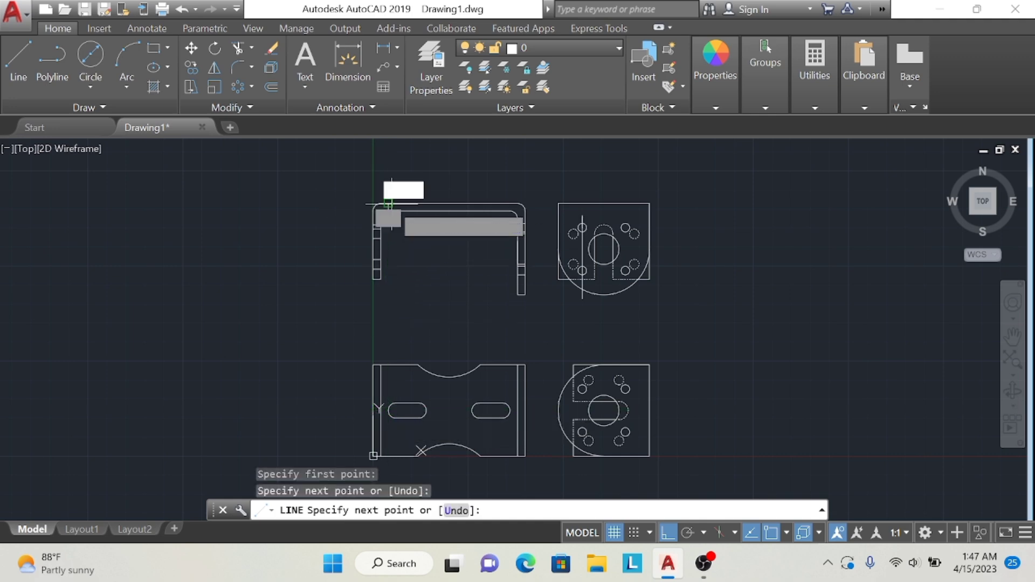
{"action": "key", "text": "Escape"}
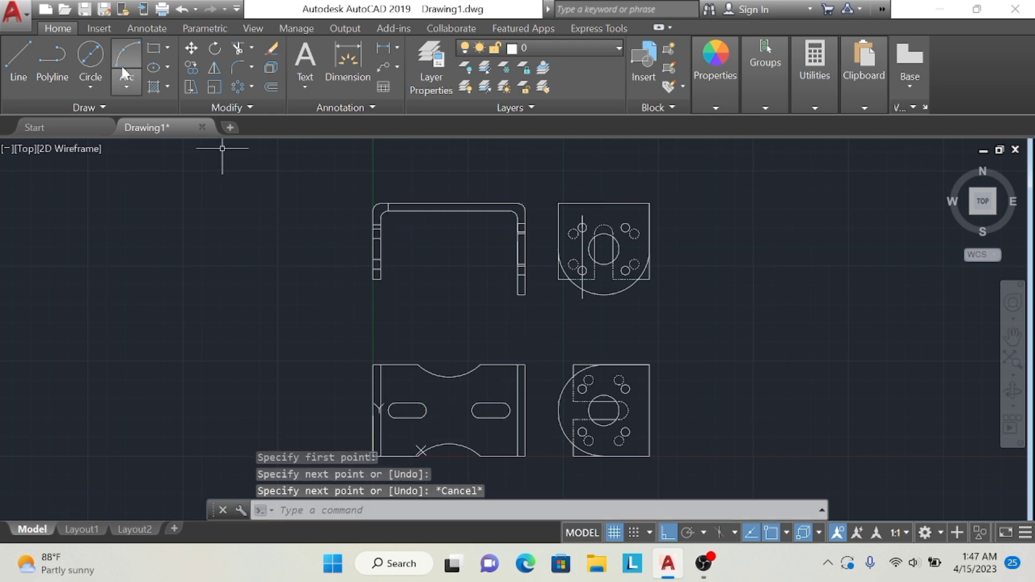
{"action": "left_click", "coordinate": [18, 56]}
{"action": "left_click", "coordinate": [426, 411]}
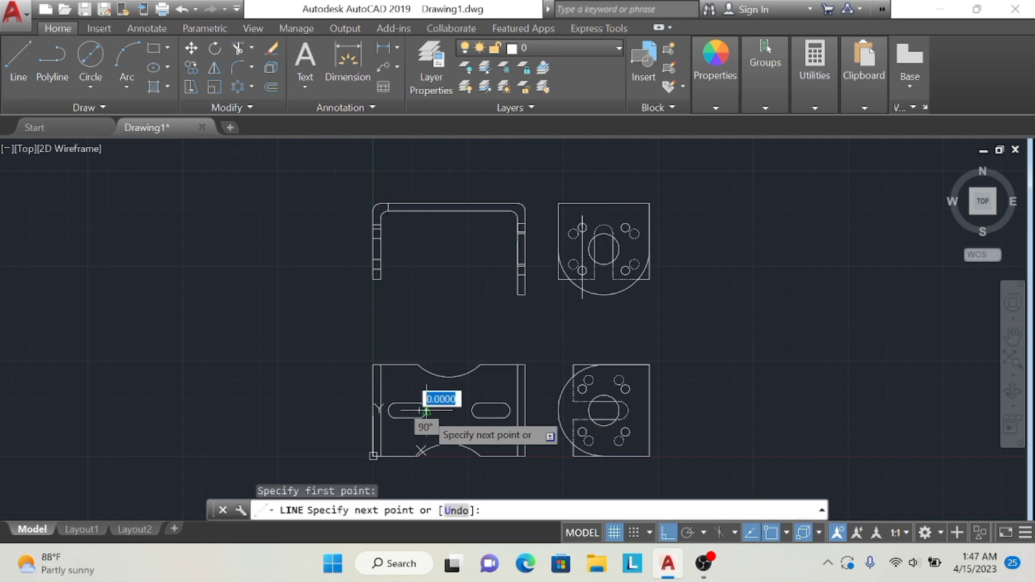
{"action": "key", "text": "Escape"}
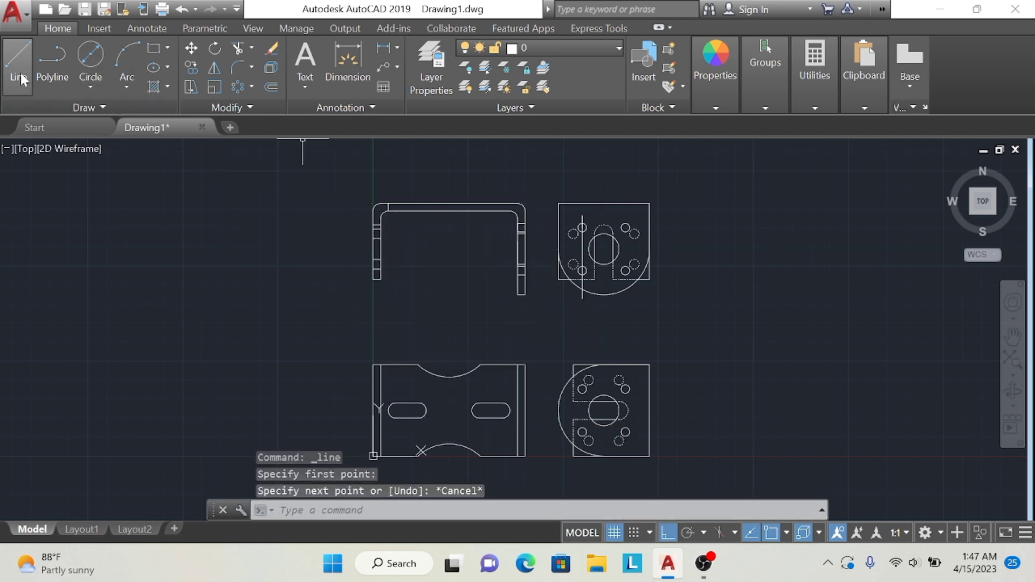
Draw a short vertical mark across the top rail; cancel a line at its right end
{"action": "left_click", "coordinate": [18, 57]}
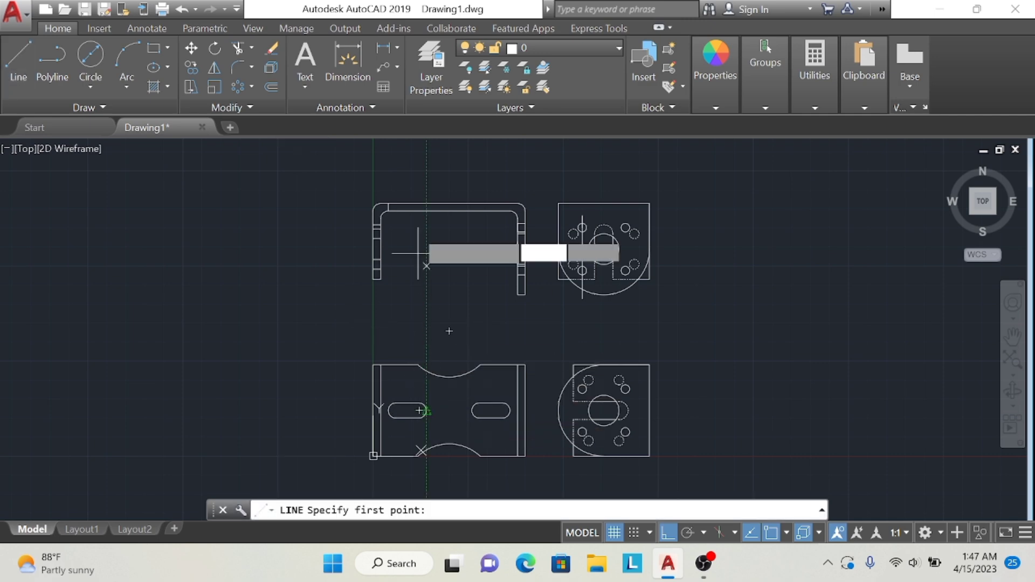
{"action": "left_click", "coordinate": [426, 205]}
{"action": "key", "text": "Escape"}
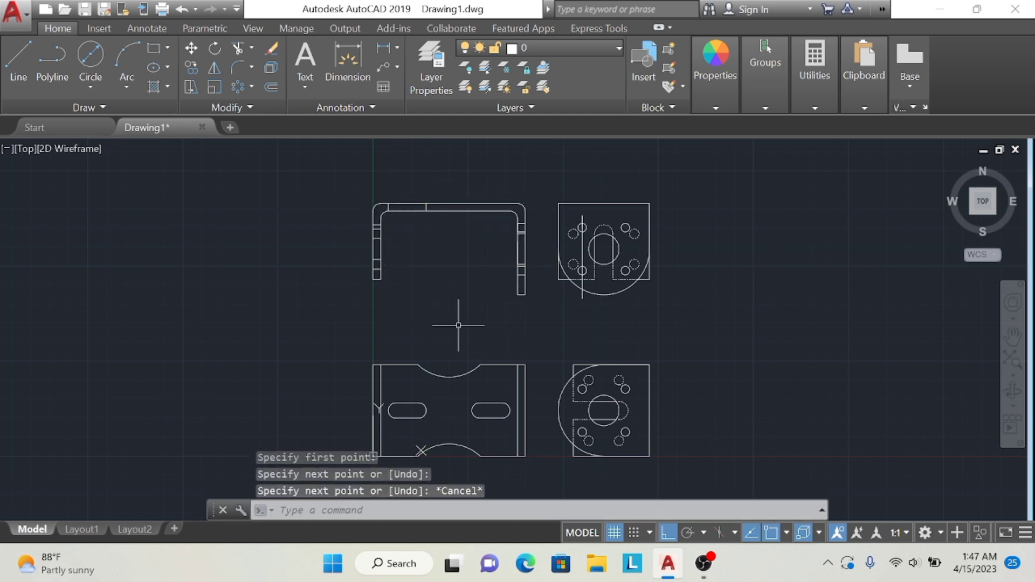
{"action": "key", "text": "space"}
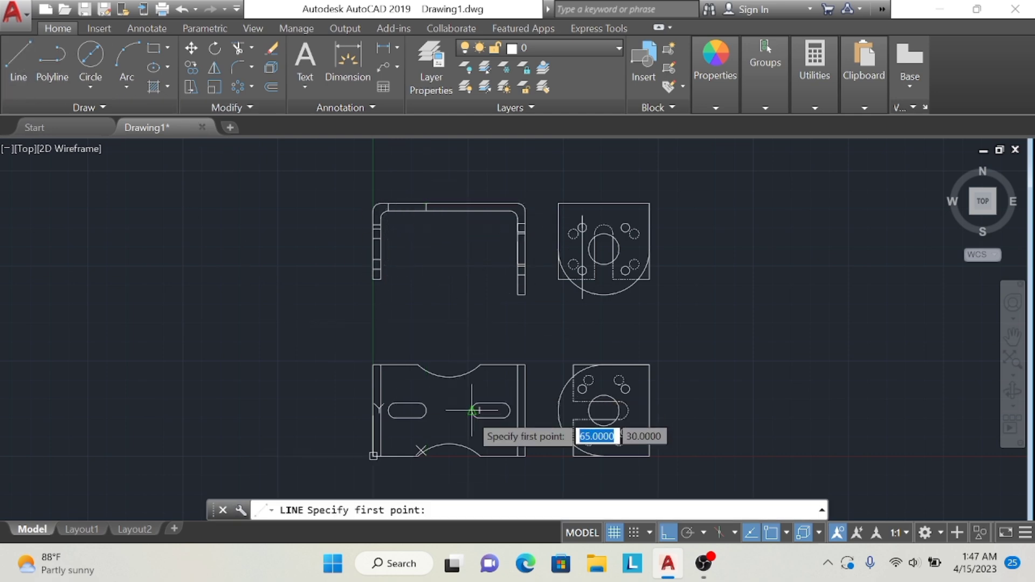
{"action": "left_click", "coordinate": [472, 211]}
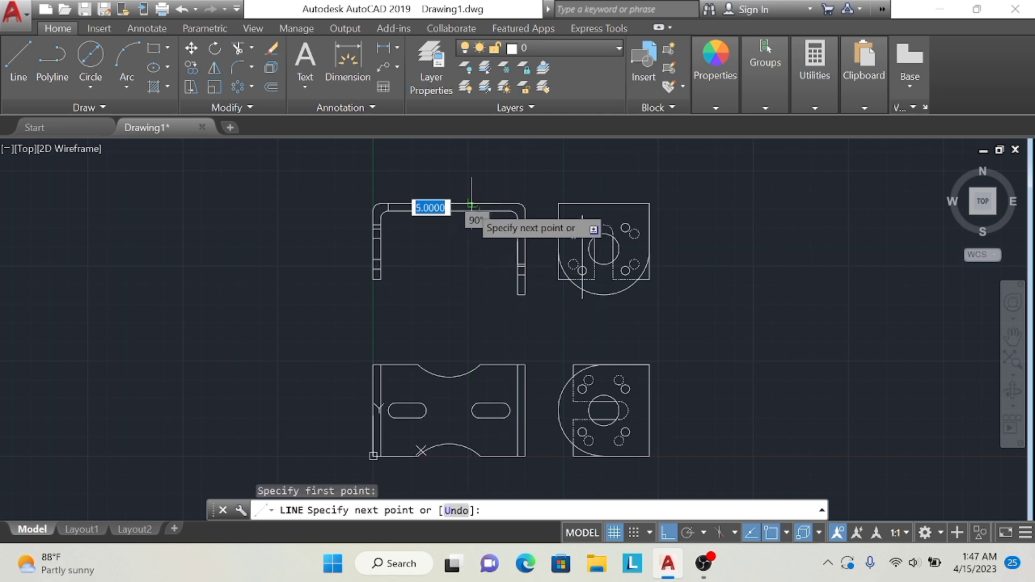
{"action": "key", "text": "Escape"}
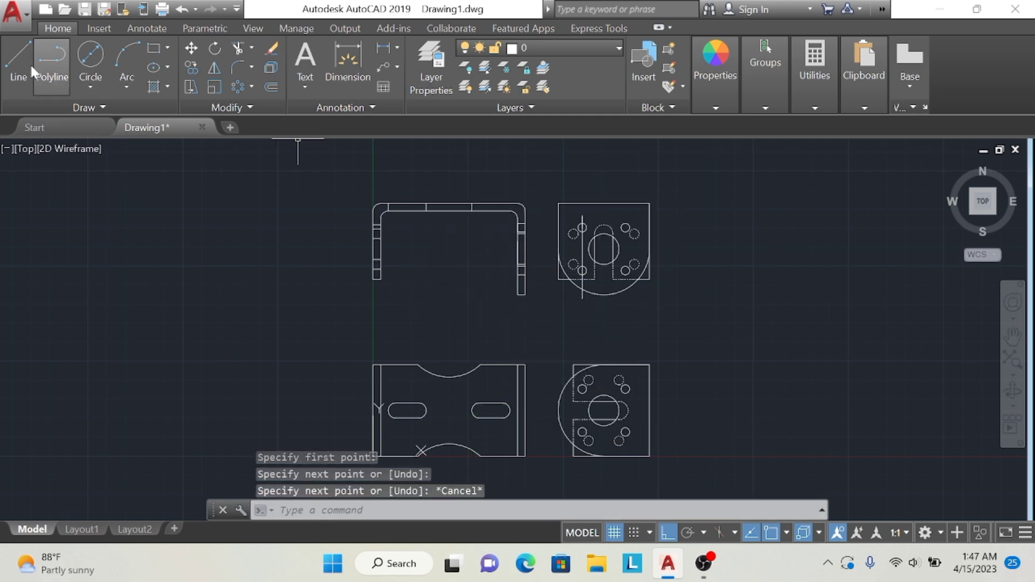
{"action": "left_click", "coordinate": [25, 62]}
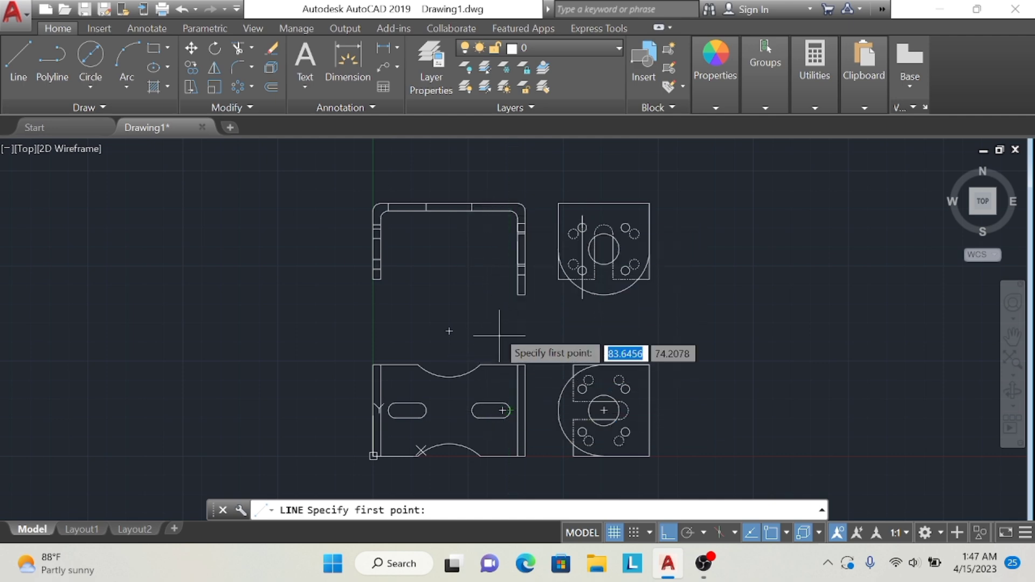
{"action": "left_click", "coordinate": [510, 206]}
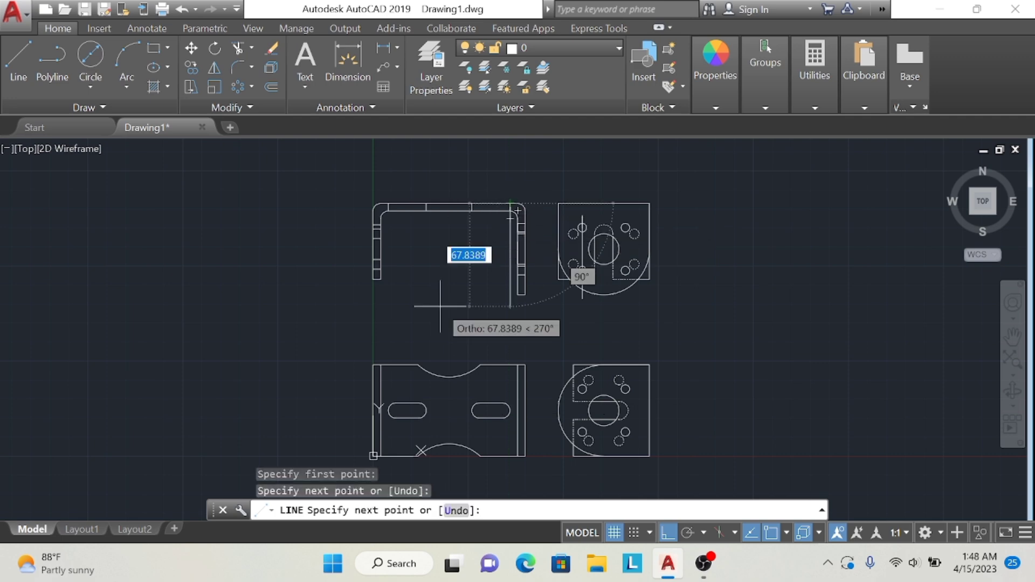
{"action": "key", "text": "Escape"}
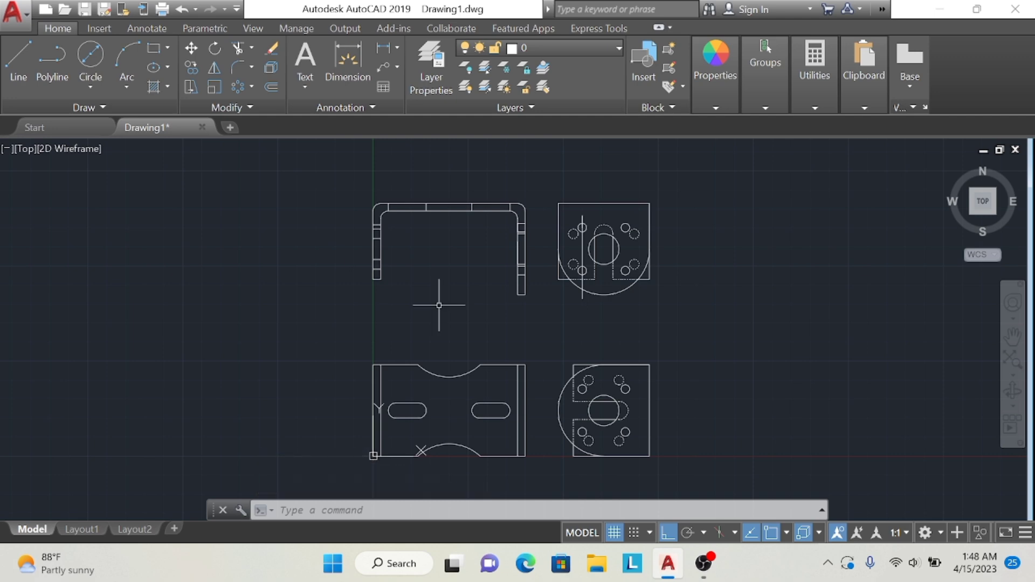
Erase the vertical centre line and all other objects of the upper-right flange view
{"action": "left_click", "coordinate": [714, 99]}
{"action": "left_click", "coordinate": [548, 144]}
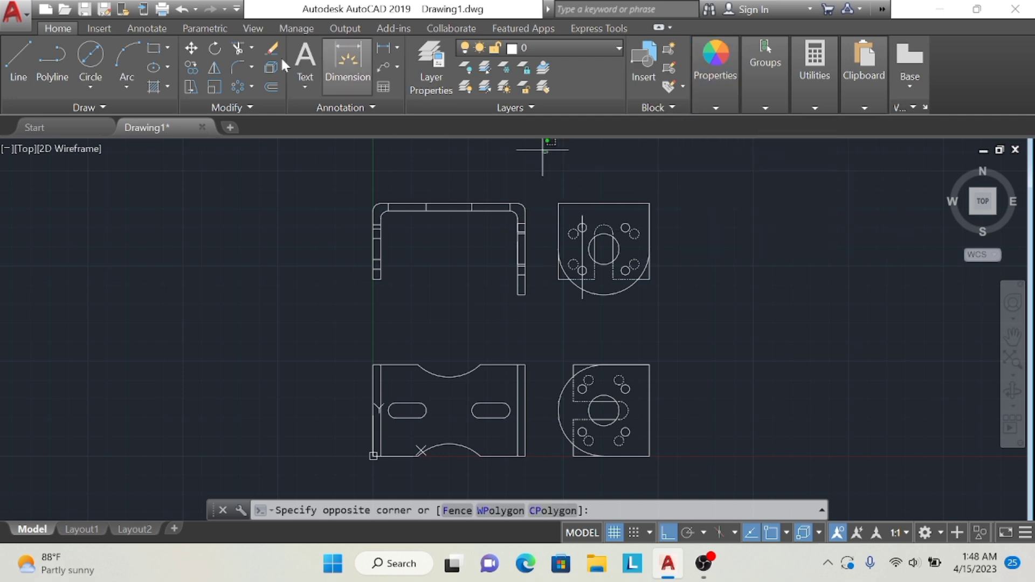
{"action": "left_click", "coordinate": [237, 48]}
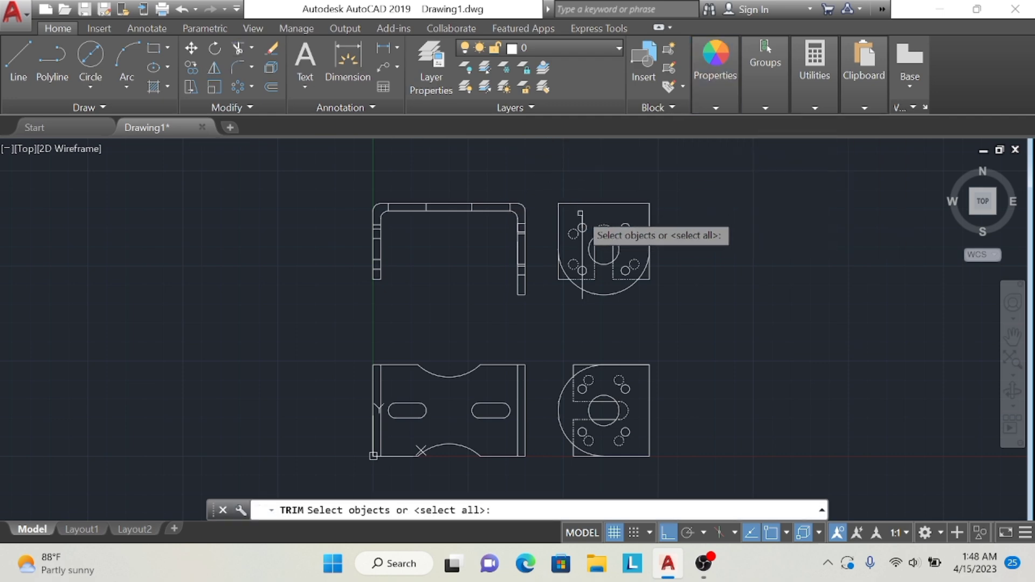
{"action": "left_click", "coordinate": [582, 214]}
{"action": "left_click", "coordinate": [582, 214]}
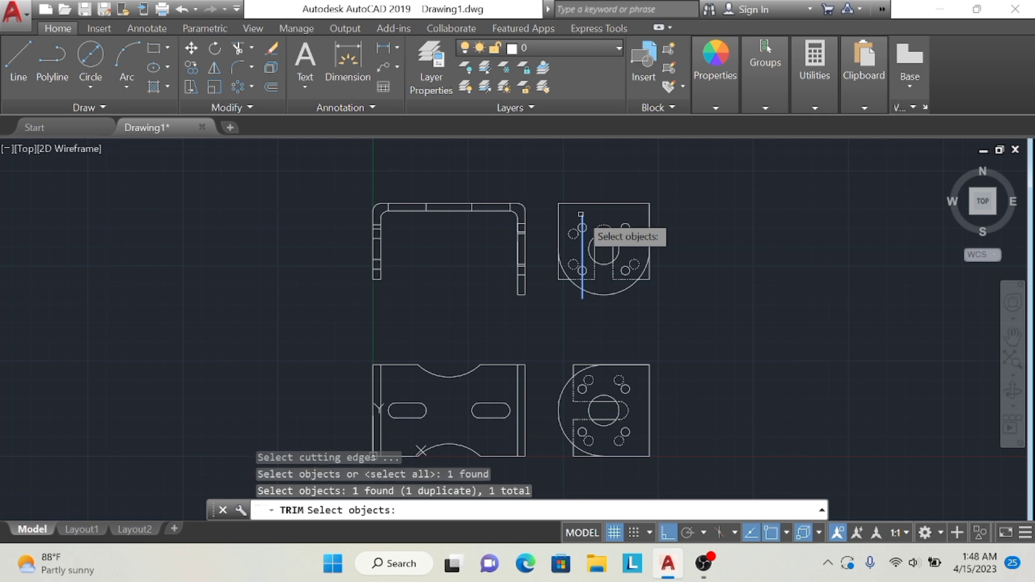
{"action": "left_click", "coordinate": [271, 48]}
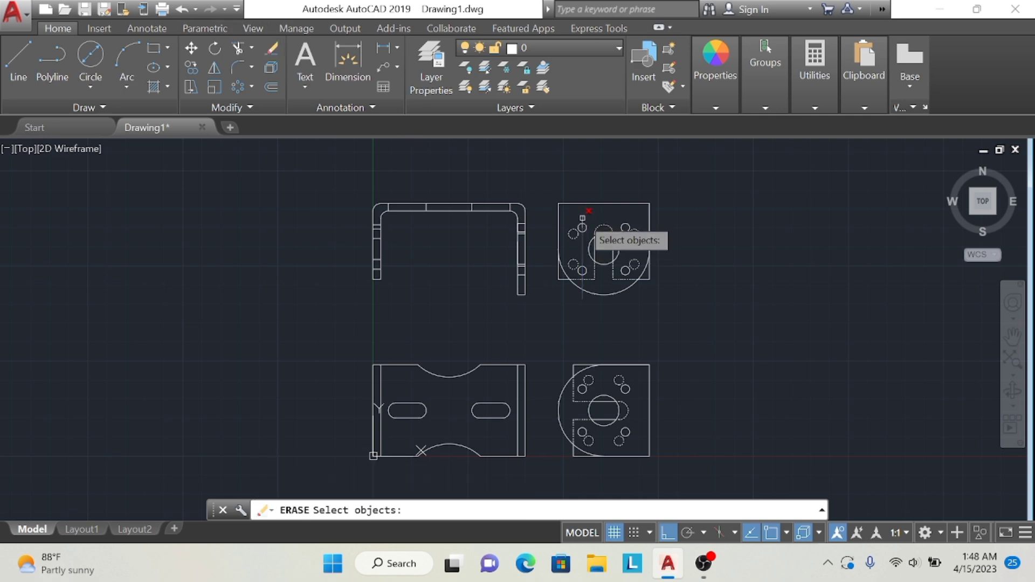
{"action": "left_click", "coordinate": [583, 223]}
{"action": "key", "text": "Return"}
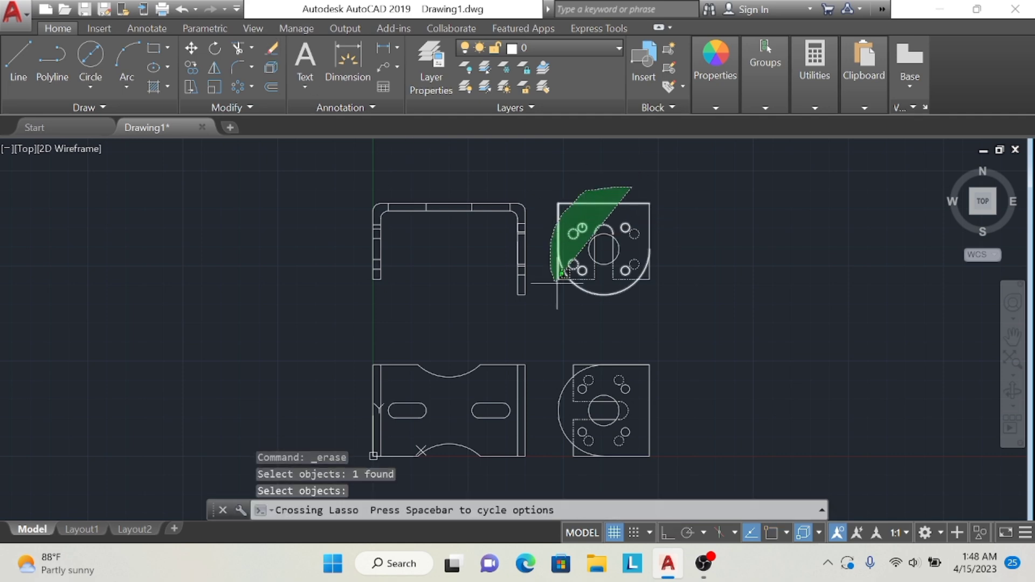
{"action": "left_click_drag", "start_coordinate": [620, 171], "coordinate": [671, 296]}
{"action": "key", "text": "Return"}
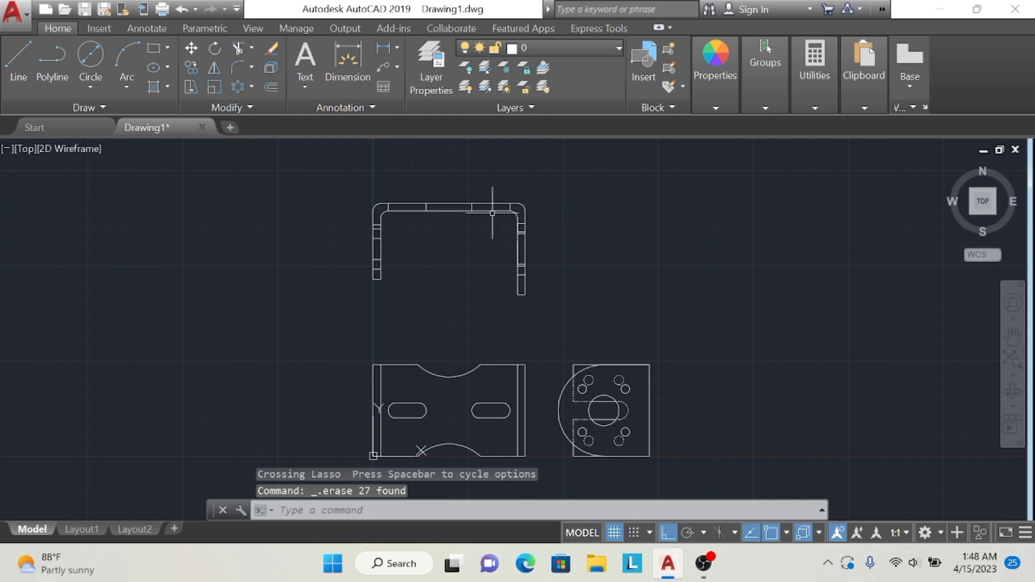
Choose DASHEDX2 linetype and pick short left-leg and top lines, then undo
{"action": "left_click", "coordinate": [713, 95]}
{"action": "left_click", "coordinate": [792, 164]}
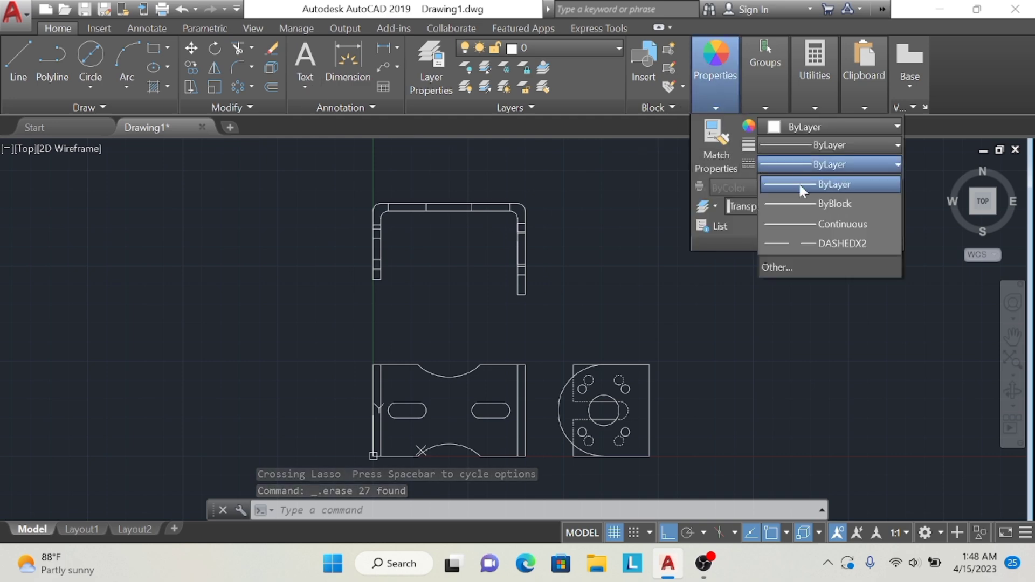
{"action": "left_click", "coordinate": [797, 241]}
{"action": "left_click", "coordinate": [377, 268]}
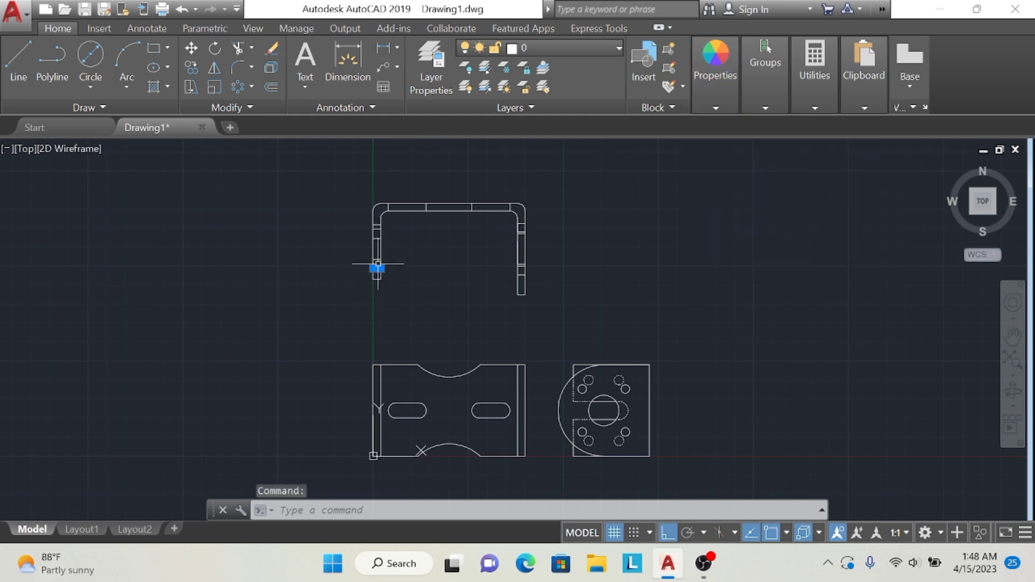
{"action": "left_click", "coordinate": [377, 223]}
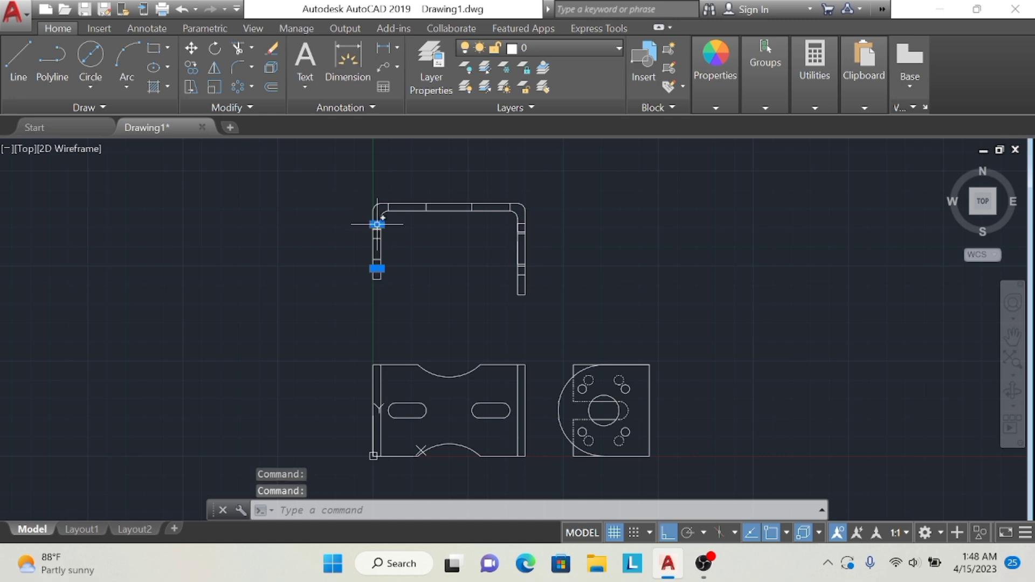
{"action": "left_click", "coordinate": [377, 230]}
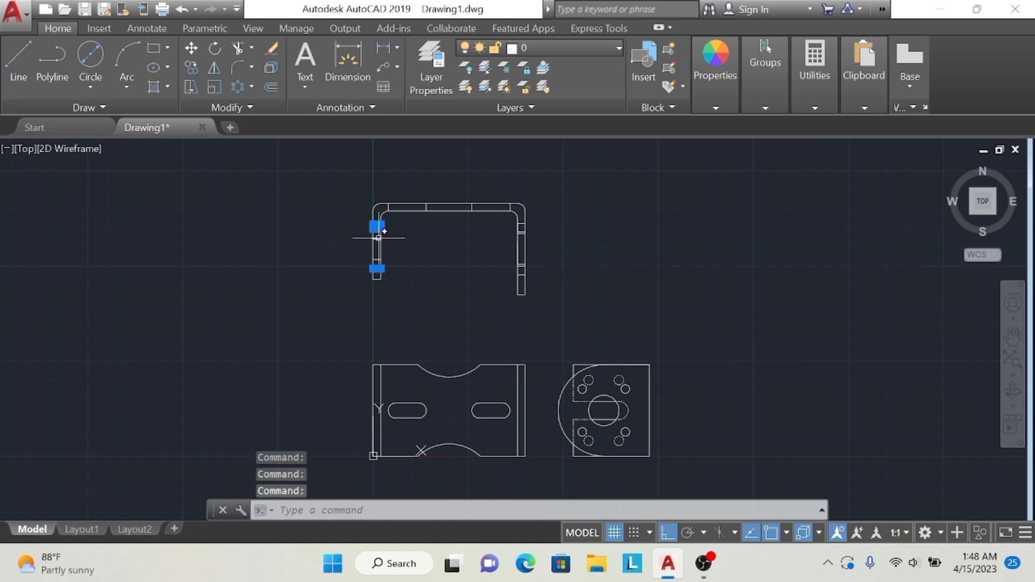
{"action": "left_click", "coordinate": [377, 259]}
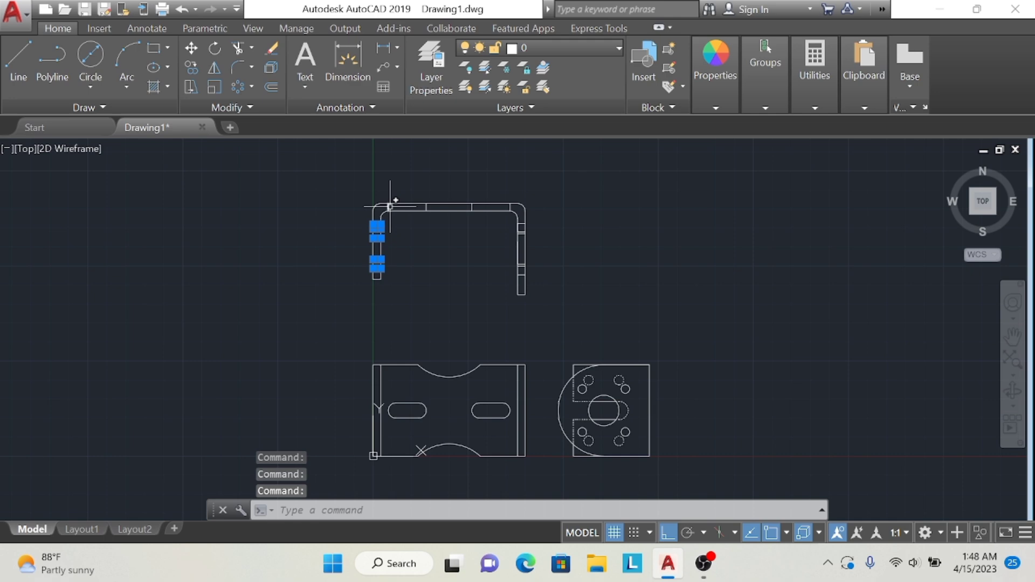
{"action": "left_click", "coordinate": [388, 208]}
{"action": "left_click", "coordinate": [427, 207]}
{"action": "left_click", "coordinate": [475, 209]}
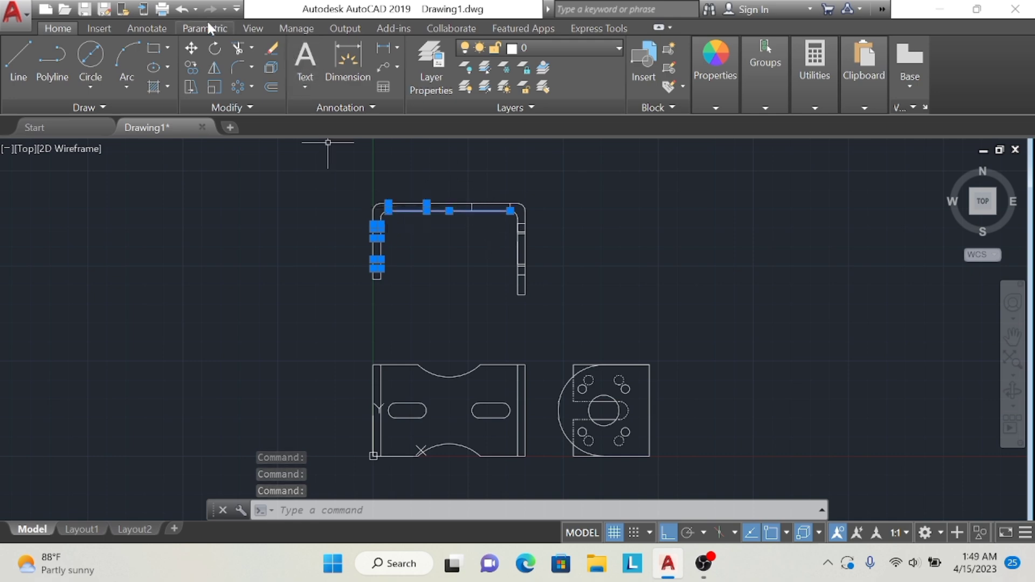
{"action": "left_click", "coordinate": [473, 209]}
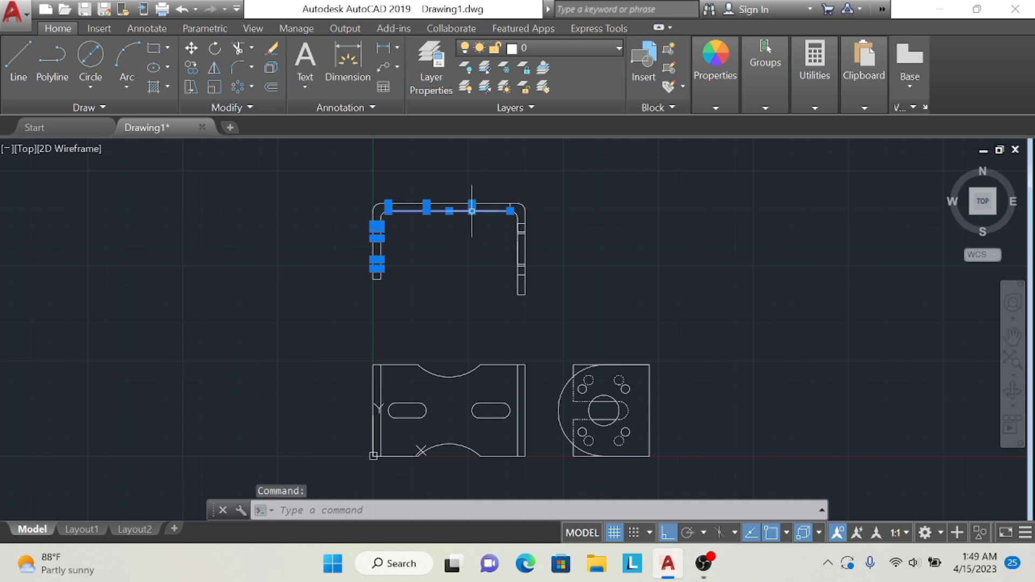
{"action": "left_click", "coordinate": [182, 9]}
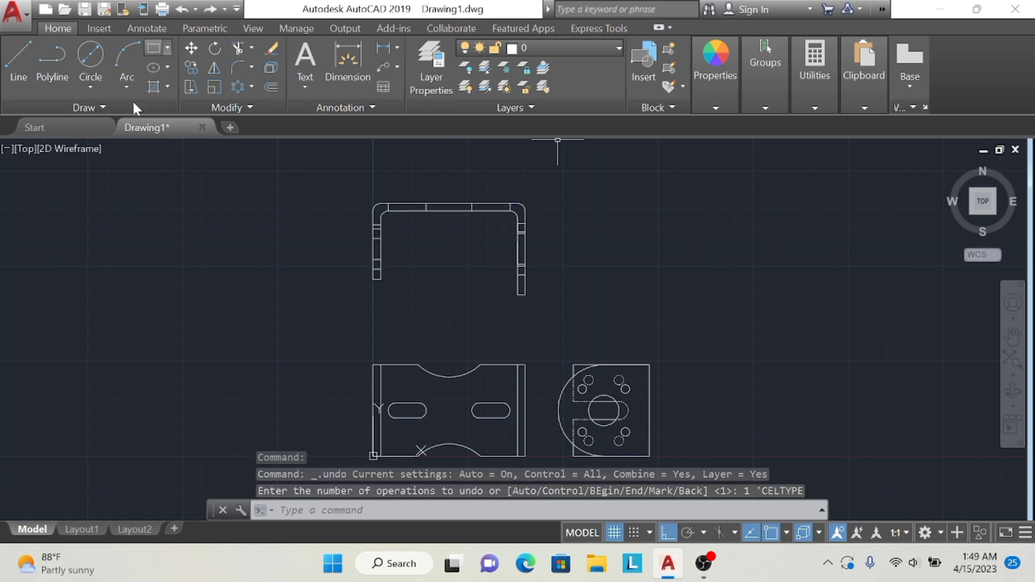
Make the short lines on the left leg, top bar and right leg DASHEDX2
{"action": "left_click", "coordinate": [376, 271]}
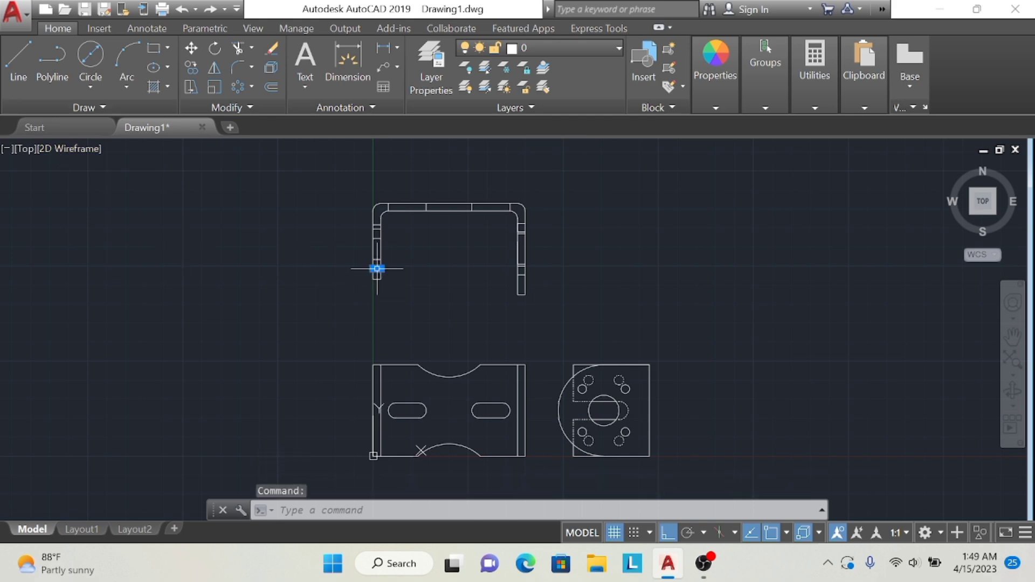
{"action": "left_click", "coordinate": [377, 267]}
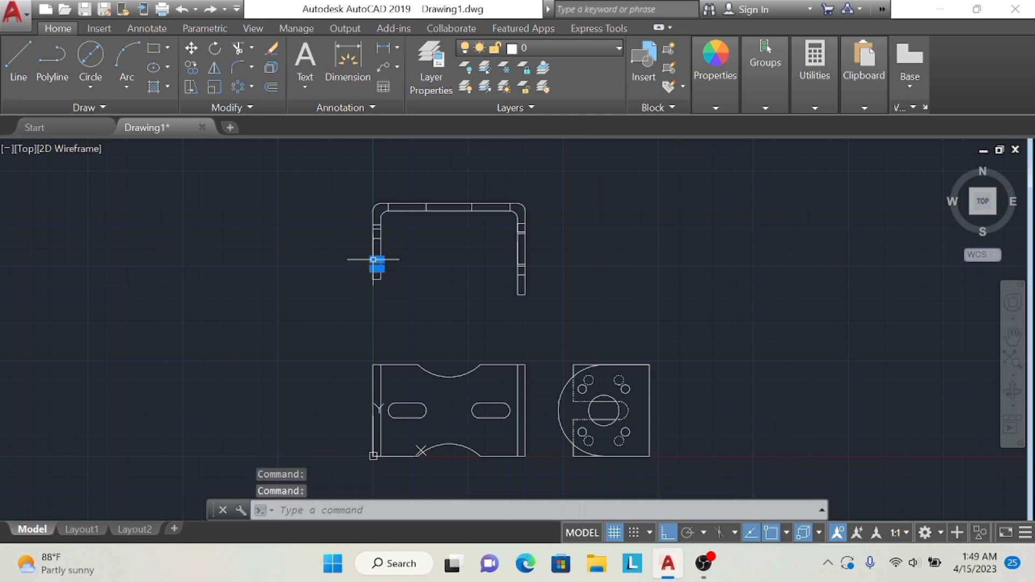
{"action": "left_click", "coordinate": [377, 232]}
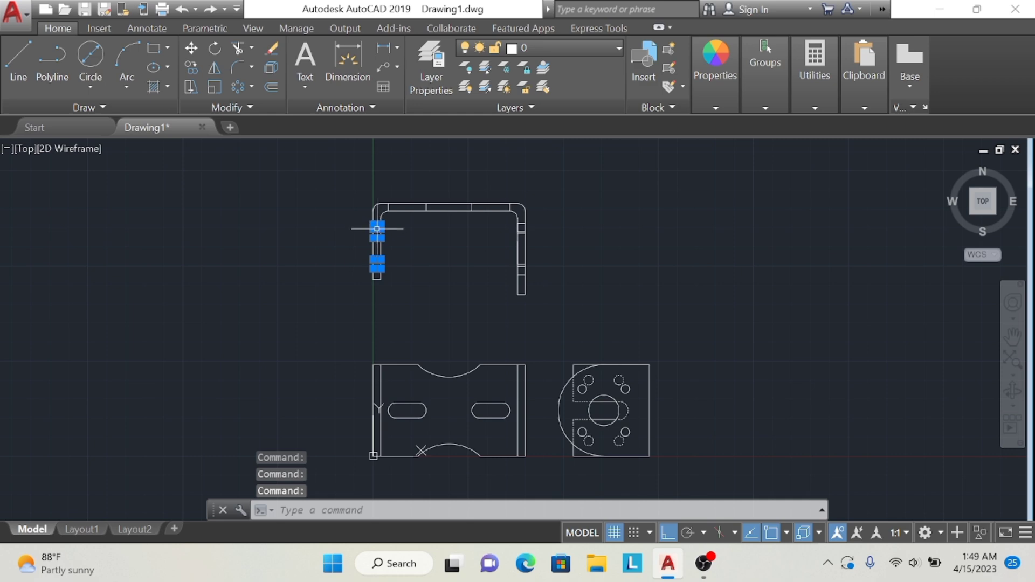
{"action": "left_click", "coordinate": [389, 207]}
{"action": "left_click", "coordinate": [426, 206]}
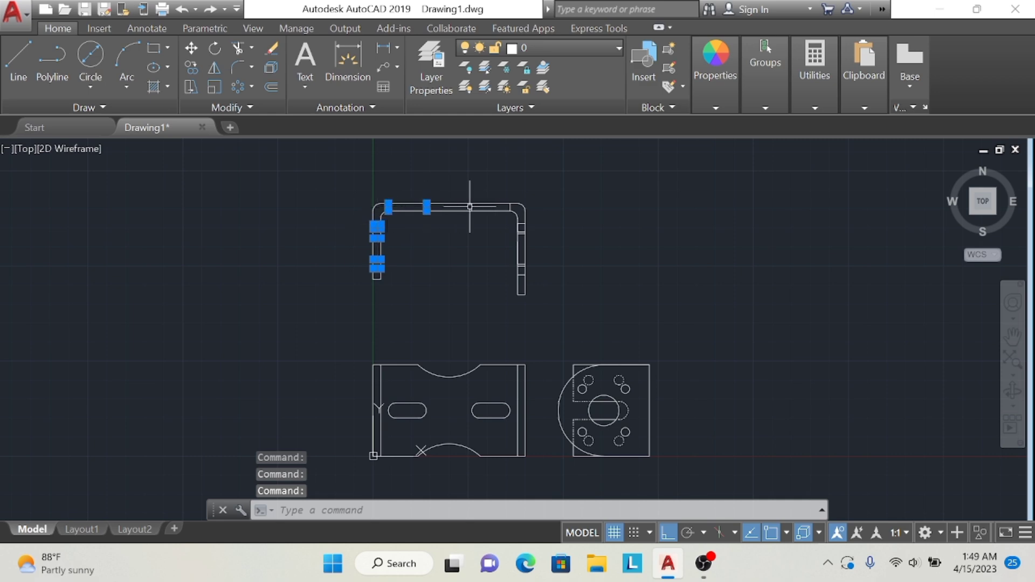
{"action": "left_click", "coordinate": [472, 206]}
{"action": "left_click", "coordinate": [510, 207]}
{"action": "left_click", "coordinate": [522, 227]}
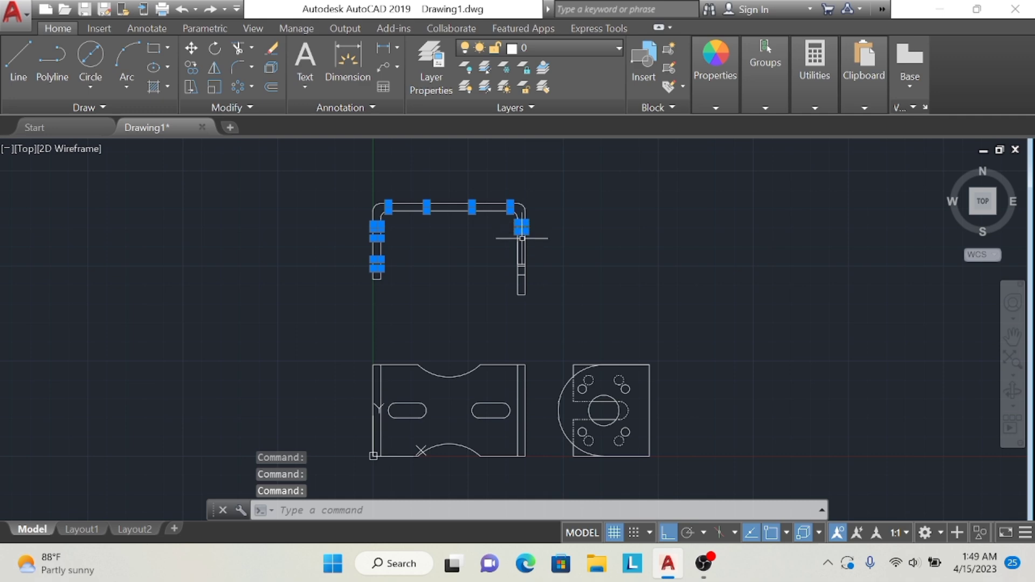
{"action": "left_click", "coordinate": [523, 266]}
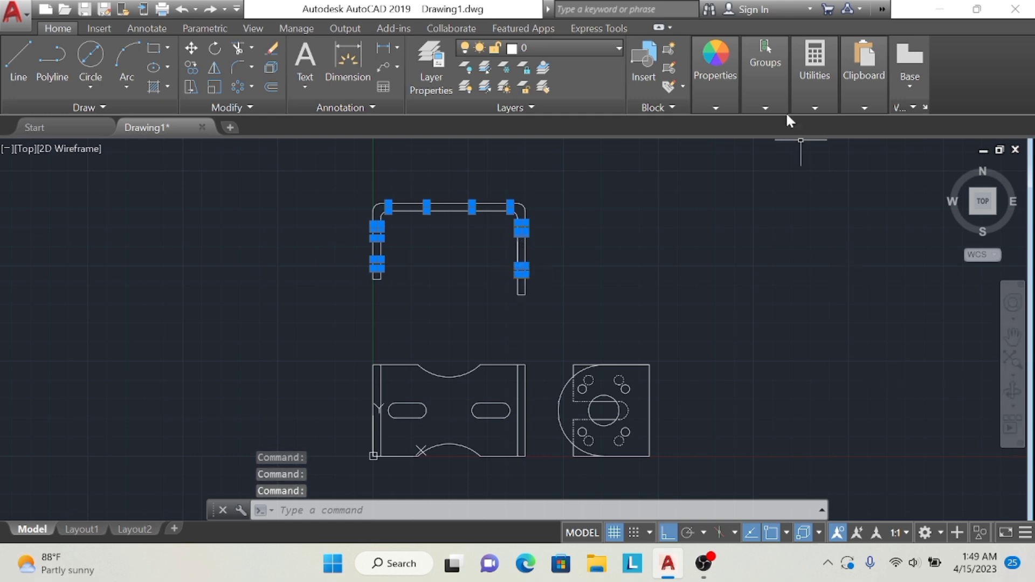
{"action": "left_click", "coordinate": [825, 165]}
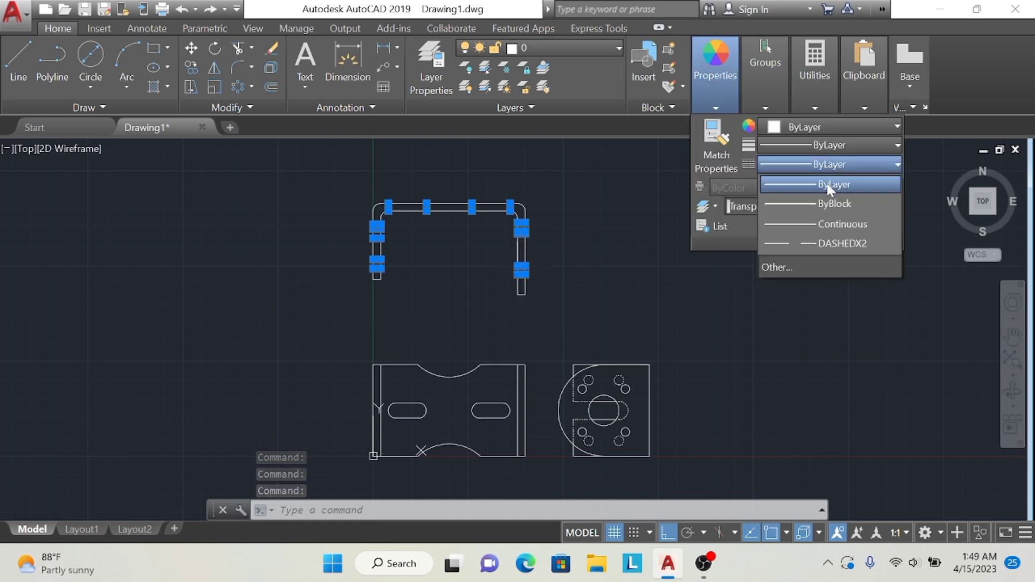
{"action": "left_click", "coordinate": [815, 241]}
Begin an UNDO, pan toward the left leg, reapply DASHEDX2, then cancel the undo
{"action": "type", "text": "undo"}
{"action": "key", "text": "Return"}
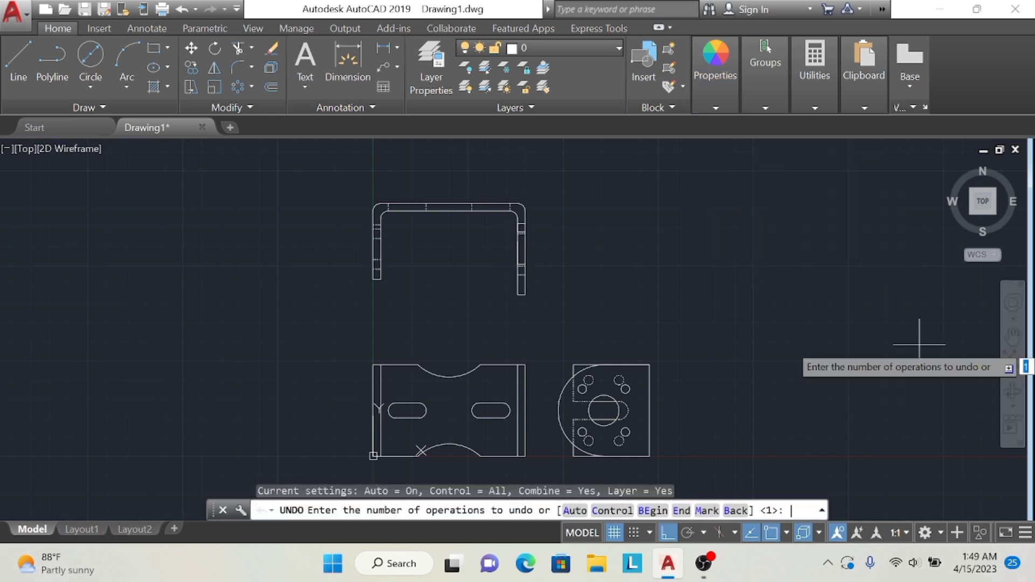
{"action": "left_click", "coordinate": [1013, 337]}
{"action": "left_click_drag", "start_coordinate": [655, 263], "coordinate": [654, 144]}
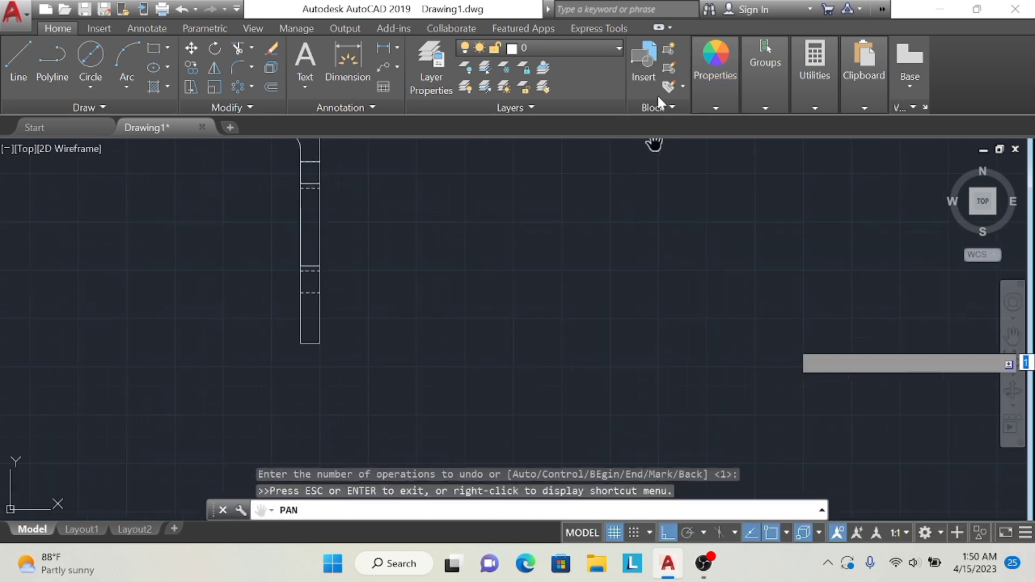
{"action": "left_click", "coordinate": [711, 102]}
{"action": "left_click", "coordinate": [798, 165]}
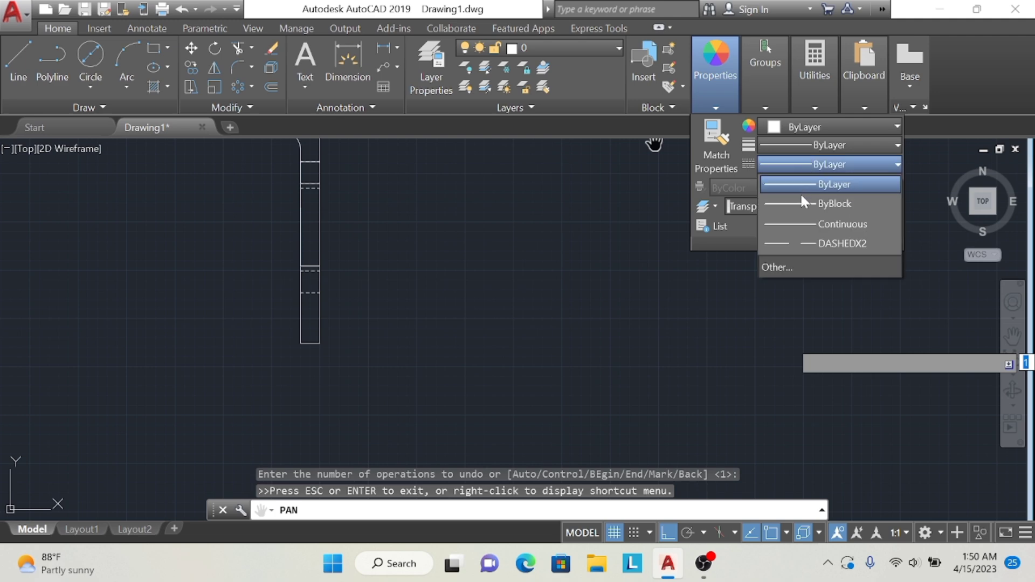
{"action": "left_click", "coordinate": [798, 241]}
{"action": "key", "text": "Escape"}
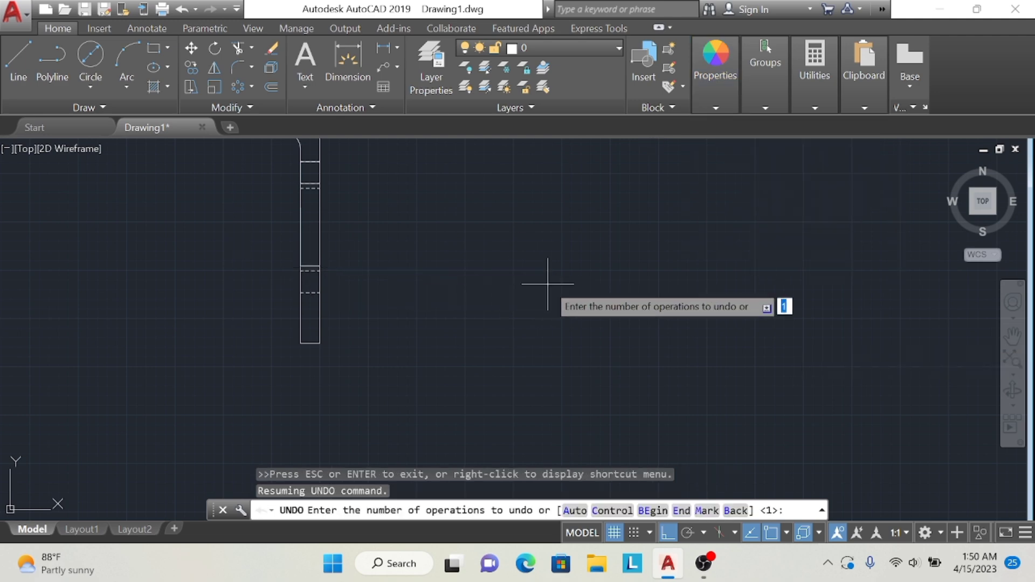
{"action": "key", "text": "Escape"}
Make the short horizontal line on the leg DASHEDX2 and pan the drawing left
{"action": "left_click", "coordinate": [305, 266]}
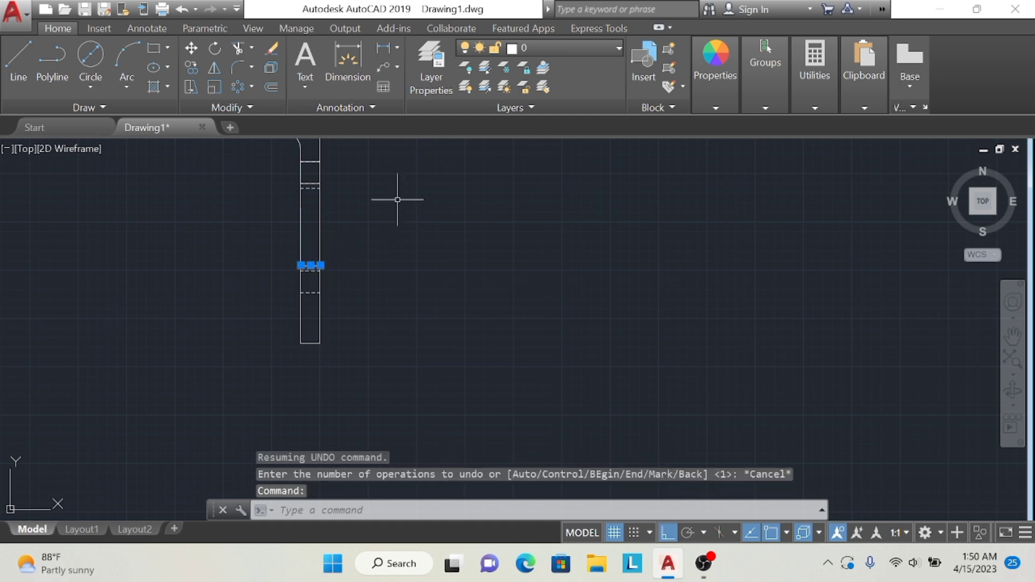
{"action": "left_click", "coordinate": [726, 96]}
{"action": "left_click", "coordinate": [823, 162]}
{"action": "left_click", "coordinate": [830, 240]}
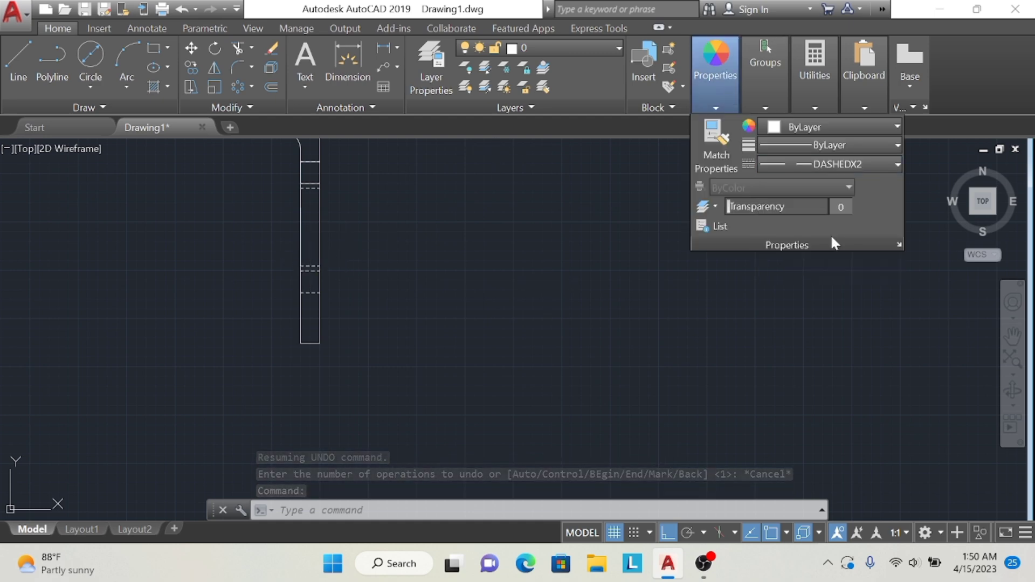
{"action": "key", "text": "Return"}
{"action": "scroll", "coordinate": [1028, 384], "scroll_direction": "down", "scroll_amount": 3}
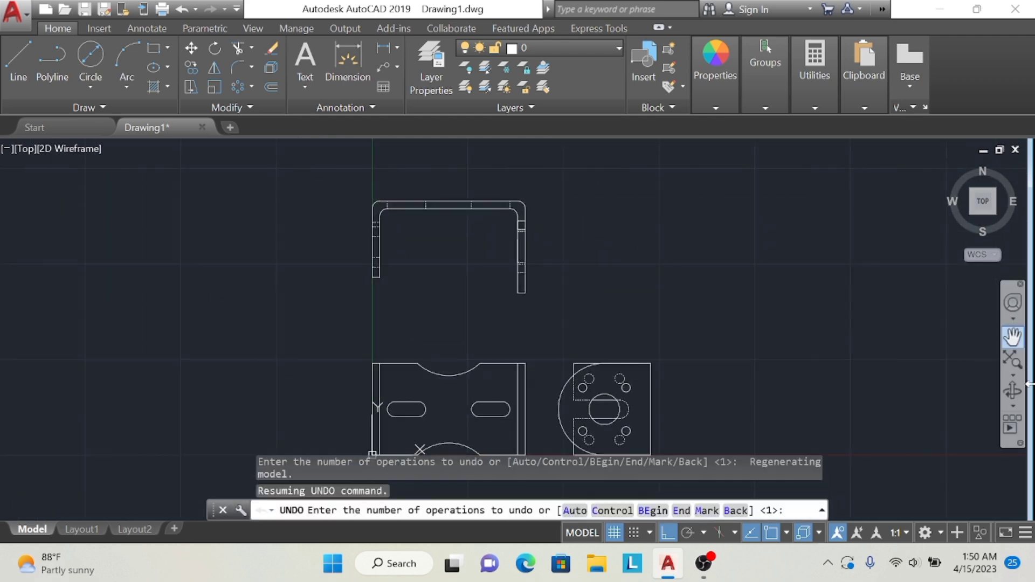
{"action": "left_click", "coordinate": [1012, 337]}
{"action": "mouse_move", "coordinate": [851, 343]}
{"action": "left_mouse_down"}
{"action": "mouse_move", "coordinate": [511, 340]}
{"action": "mouse_move", "coordinate": [516, 322]}
{"action": "left_mouse_up"}
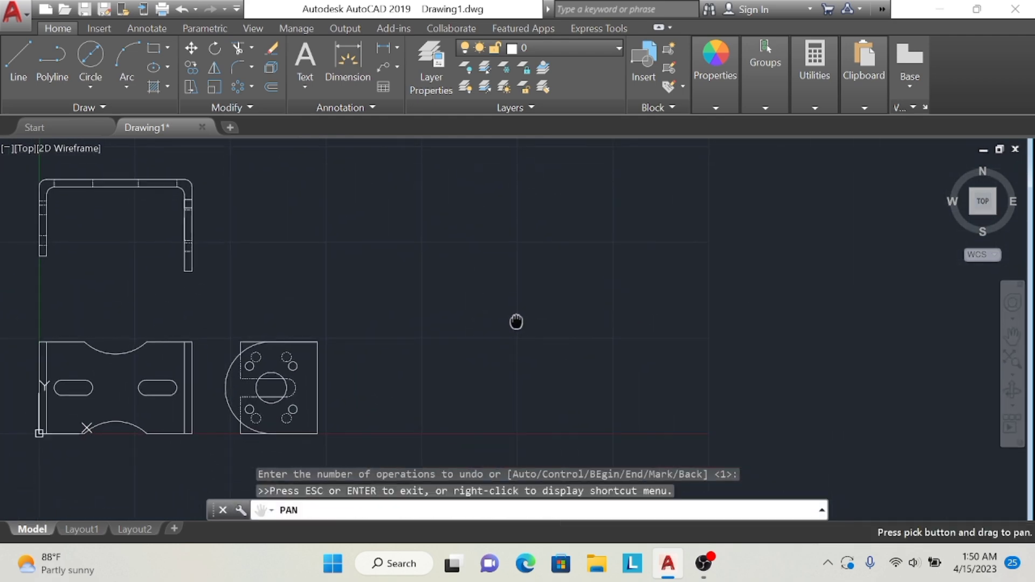
{"action": "key", "text": "Escape"}
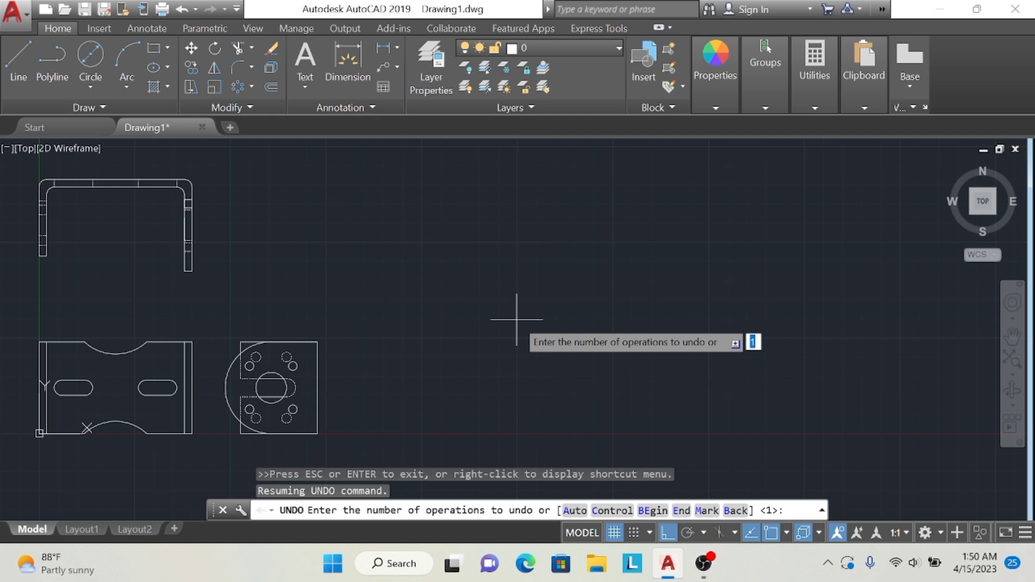
Start a 120-unit line, undo it, and keep the linetype set to ByLayer
{"action": "left_click", "coordinate": [20, 58]}
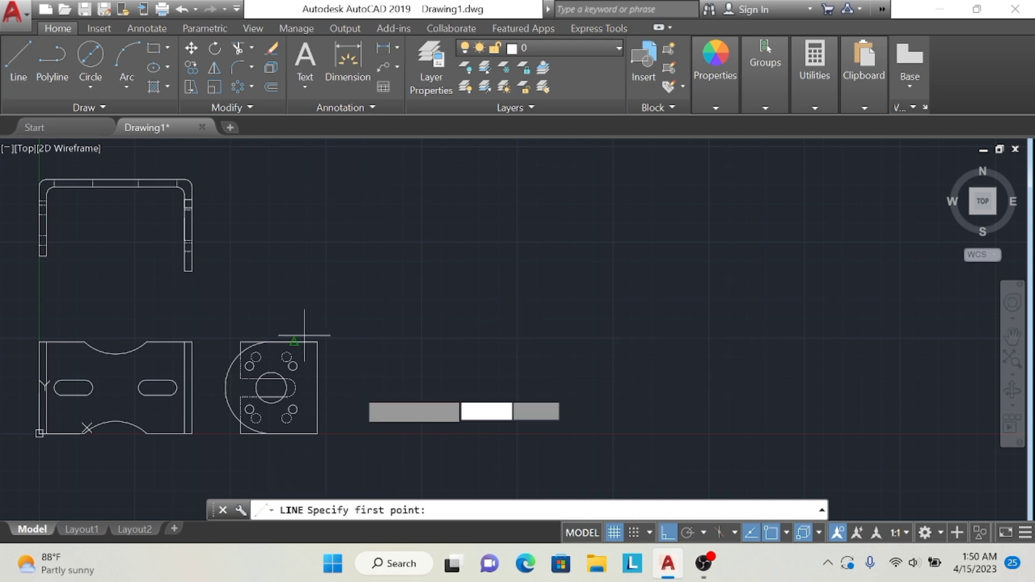
{"action": "left_click", "coordinate": [482, 431]}
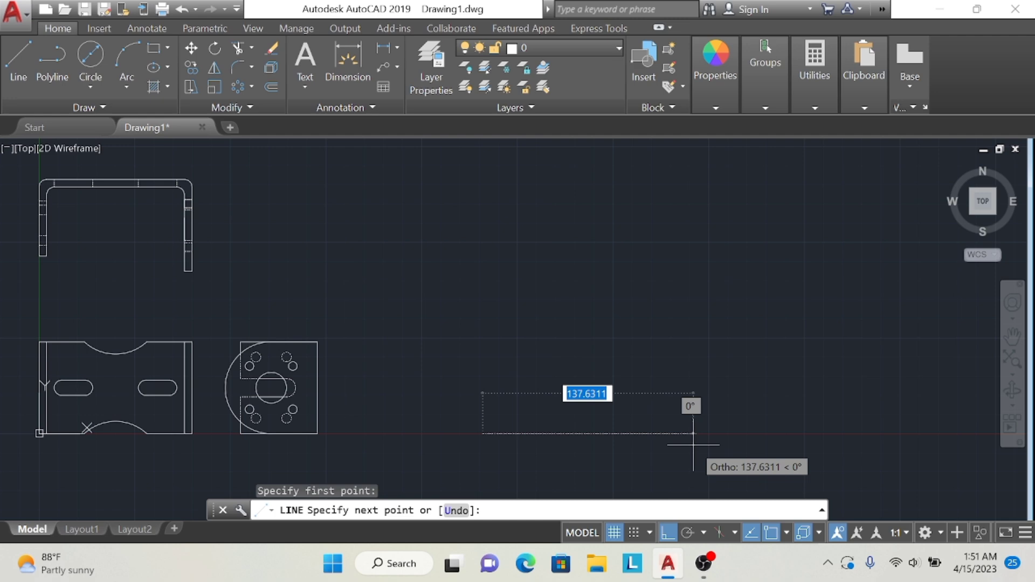
{"action": "type", "text": "120"}
{"action": "key", "text": "Return"}
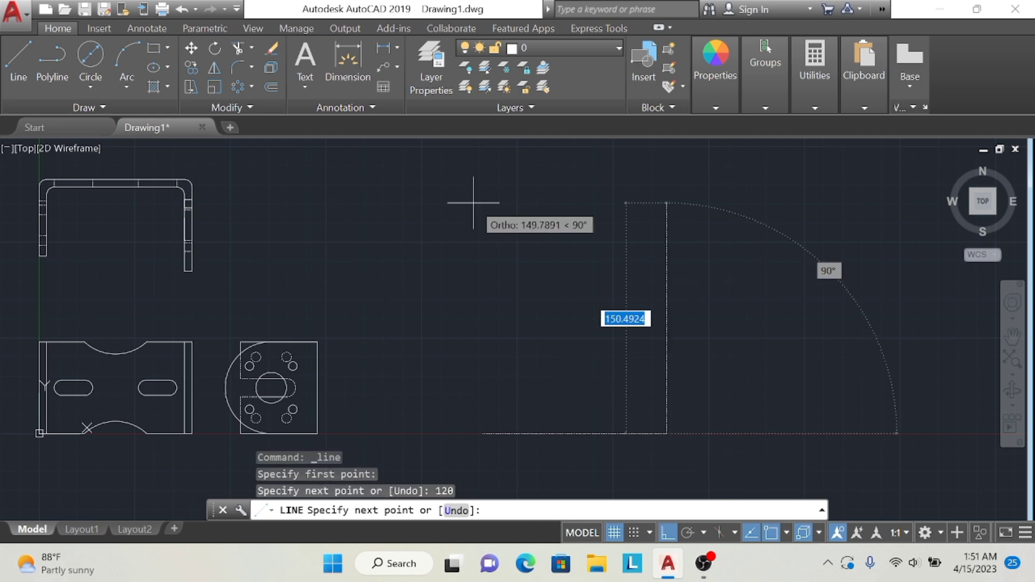
{"action": "left_click", "coordinate": [182, 9]}
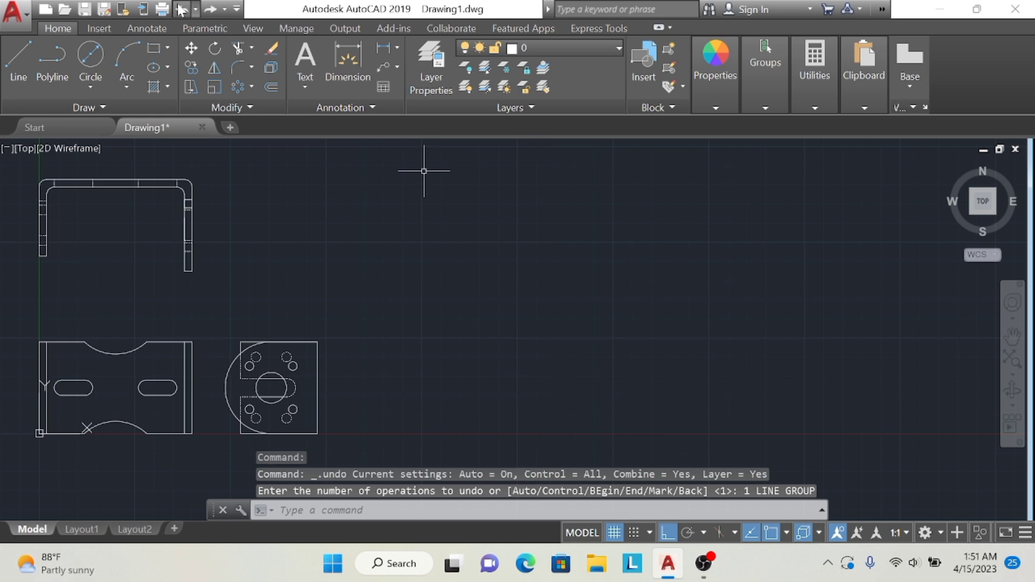
{"action": "left_click", "coordinate": [717, 90]}
{"action": "left_click", "coordinate": [792, 165]}
{"action": "left_click", "coordinate": [787, 181]}
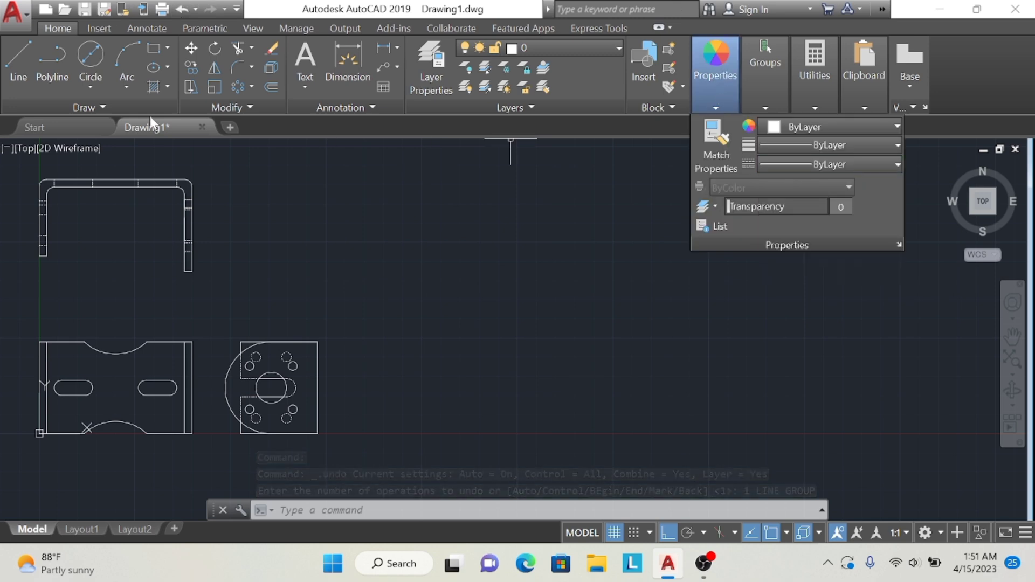
Draw a 120 by 25 rectangle outline to the right of the existing views
{"action": "left_click", "coordinate": [22, 48]}
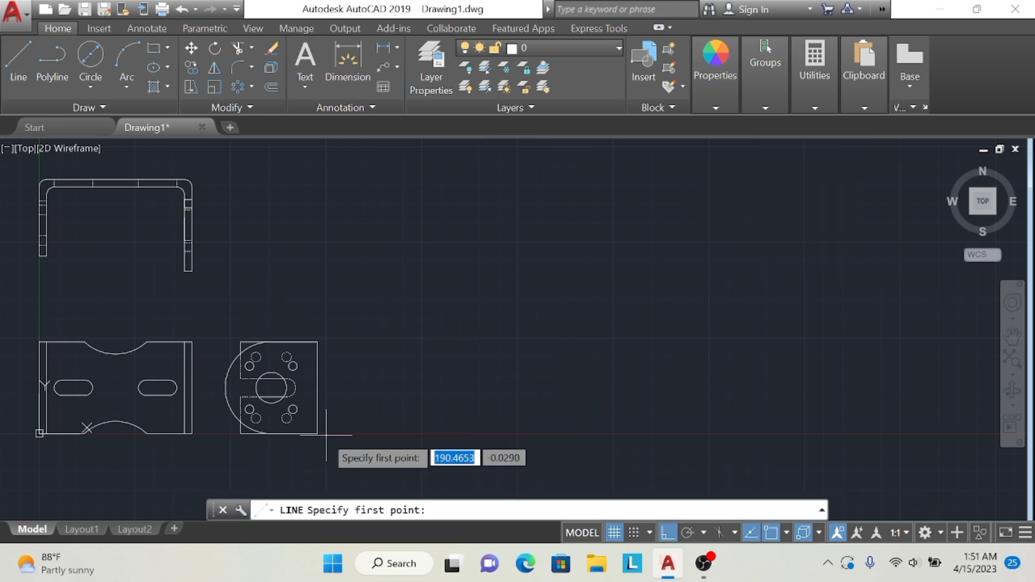
{"action": "left_click", "coordinate": [454, 434]}
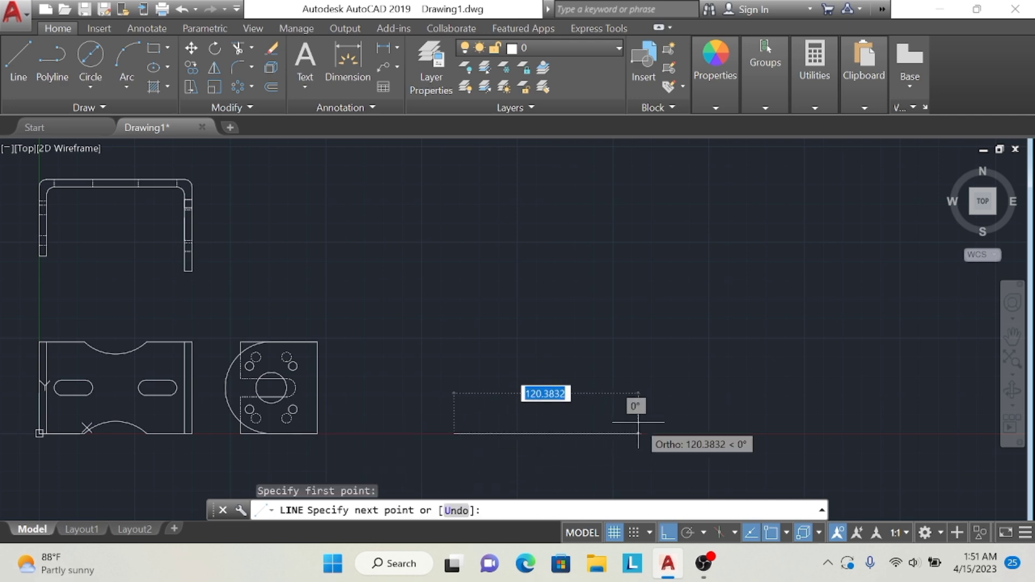
{"action": "type", "text": "120"}
{"action": "key", "text": "Return"}
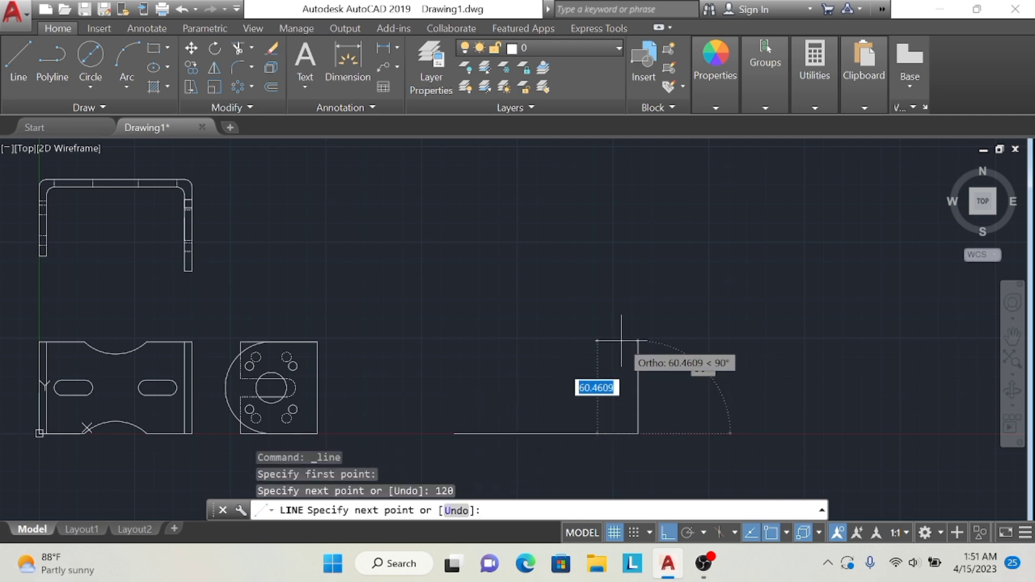
{"action": "type", "text": "25"}
{"action": "key", "text": "Return"}
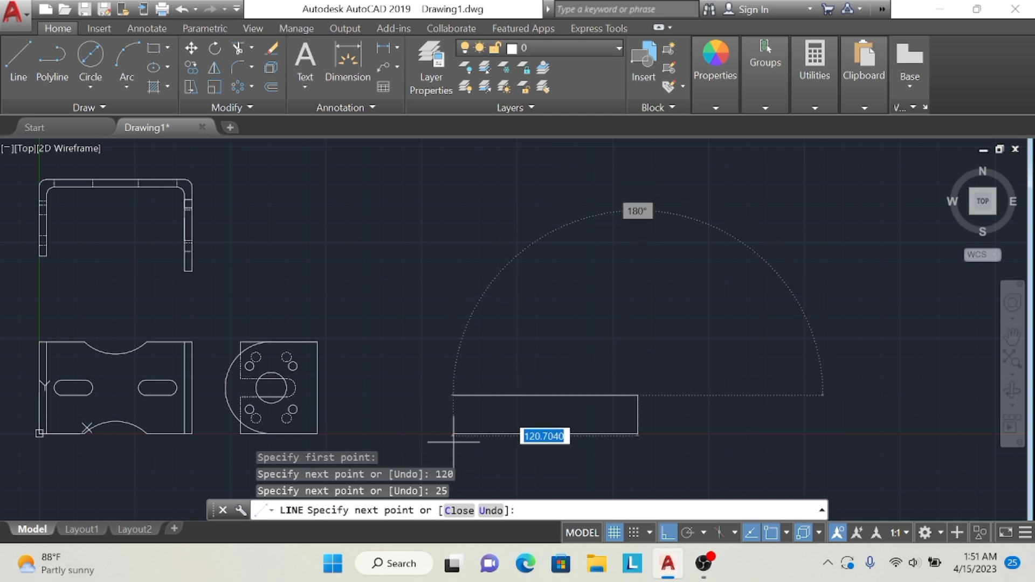
{"action": "left_click", "coordinate": [455, 399]}
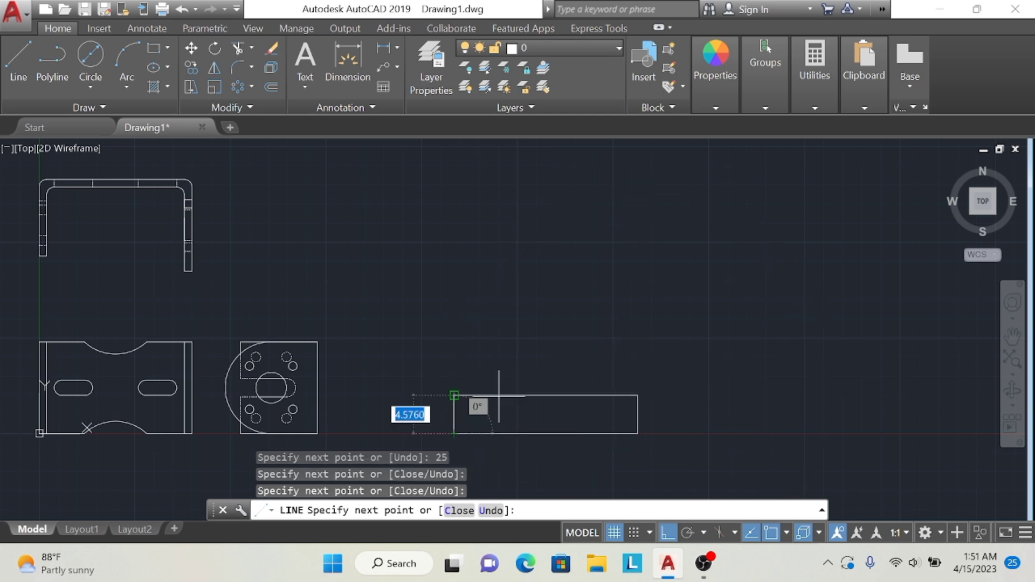
{"action": "key", "text": "Escape"}
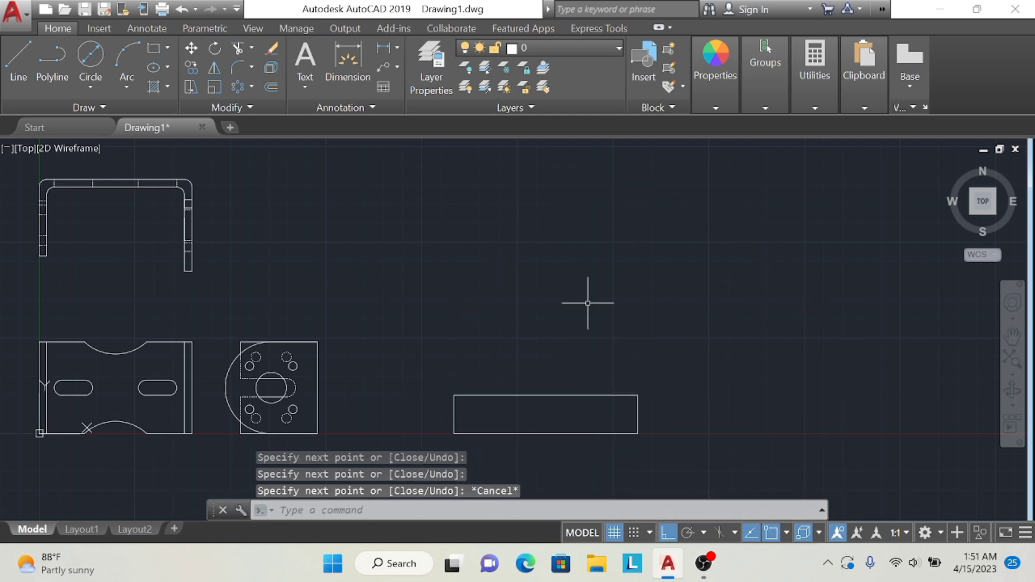
Draw a horizontal line joining the rectangle's left and right side midpoints
{"action": "left_click", "coordinate": [12, 67]}
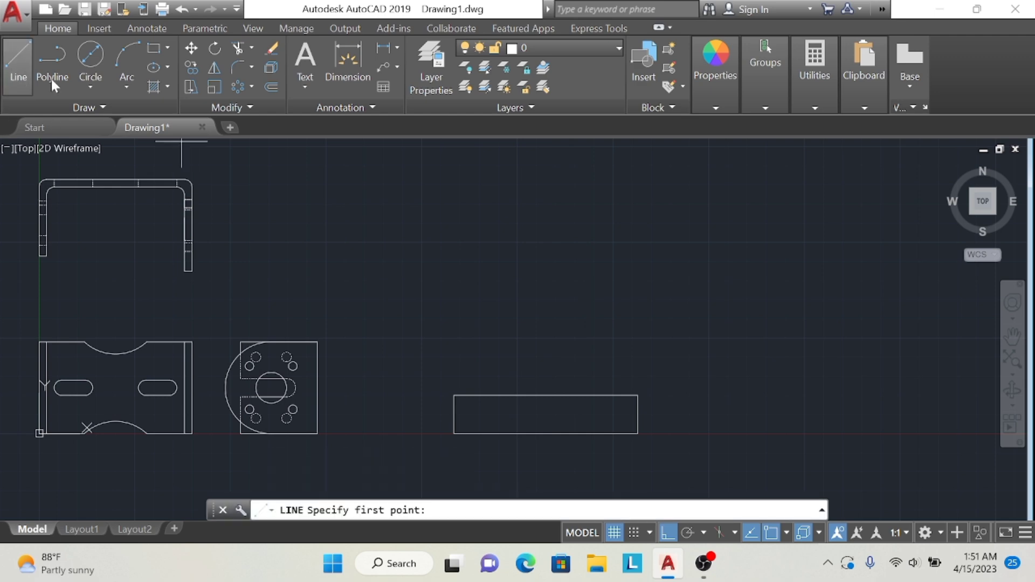
{"action": "left_click", "coordinate": [454, 395]}
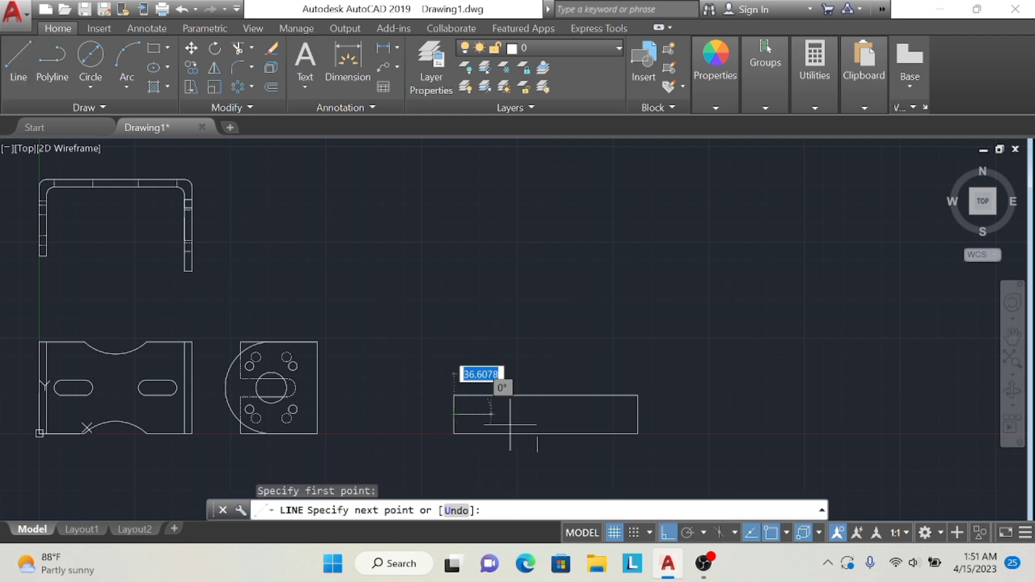
{"action": "left_click", "coordinate": [638, 414]}
{"action": "key", "text": "Escape"}
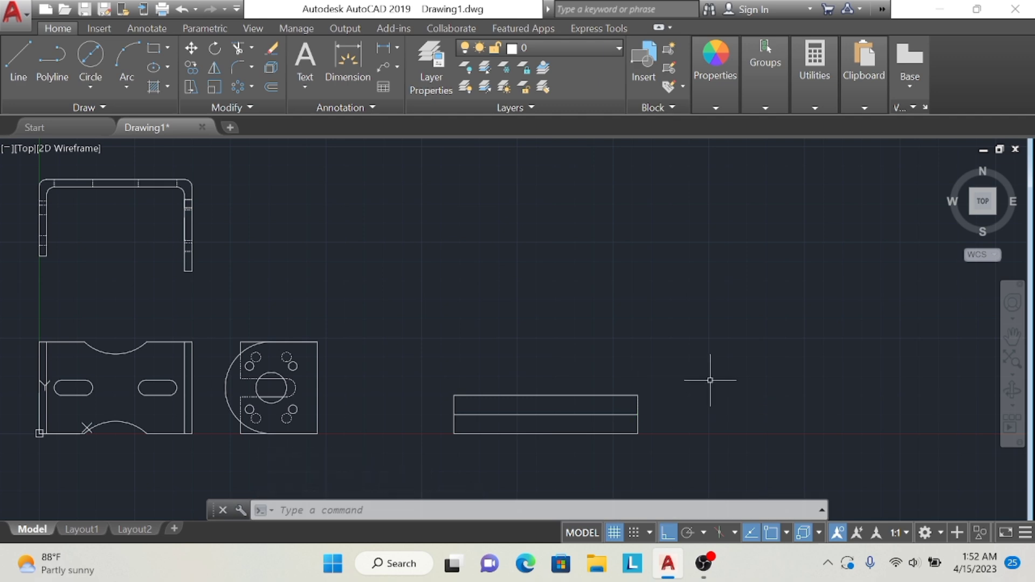
Draw a 68-unit vertical stem starting 50 units from the rectangle's left corner
{"action": "left_click", "coordinate": [15, 54]}
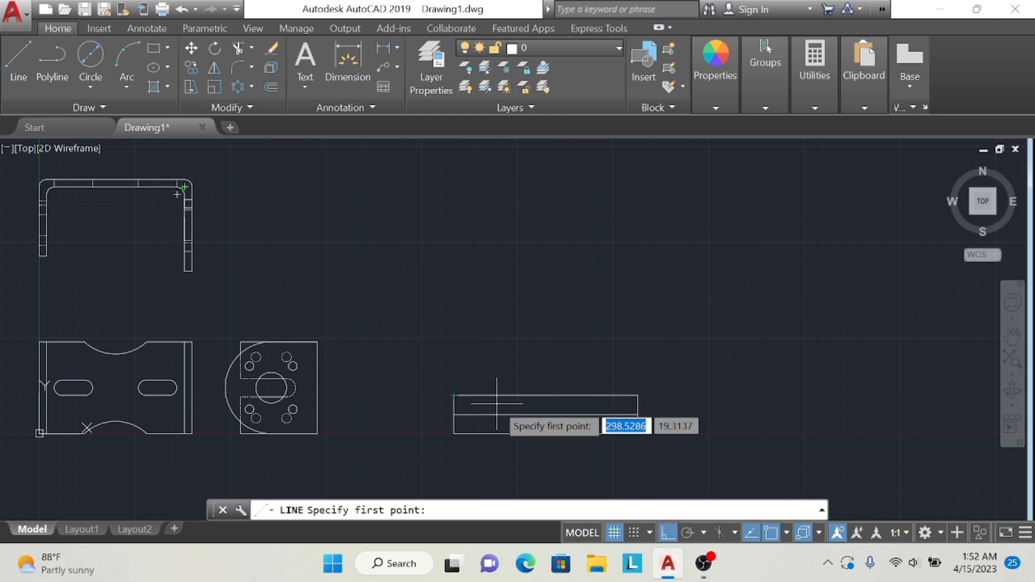
{"action": "type", "text": "50"}
{"action": "key", "text": "Return"}
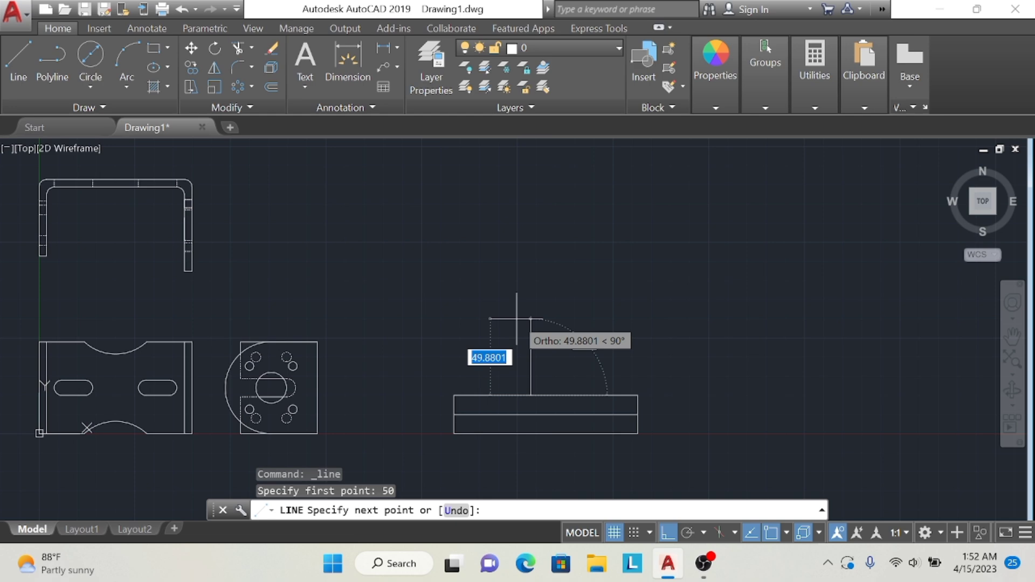
{"action": "left_click", "coordinate": [531, 434]}
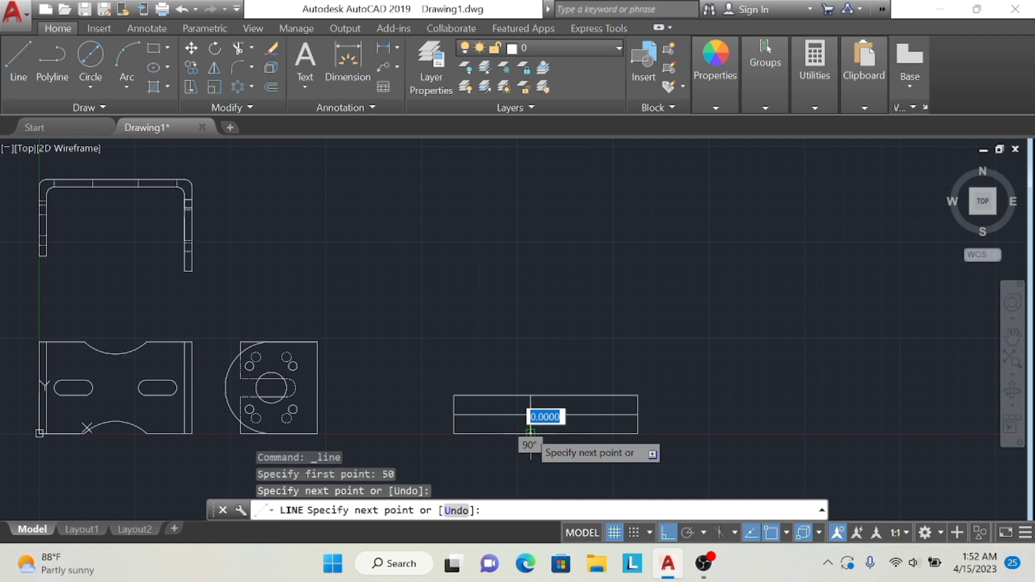
{"action": "type", "text": "68"}
{"action": "key", "text": "Return"}
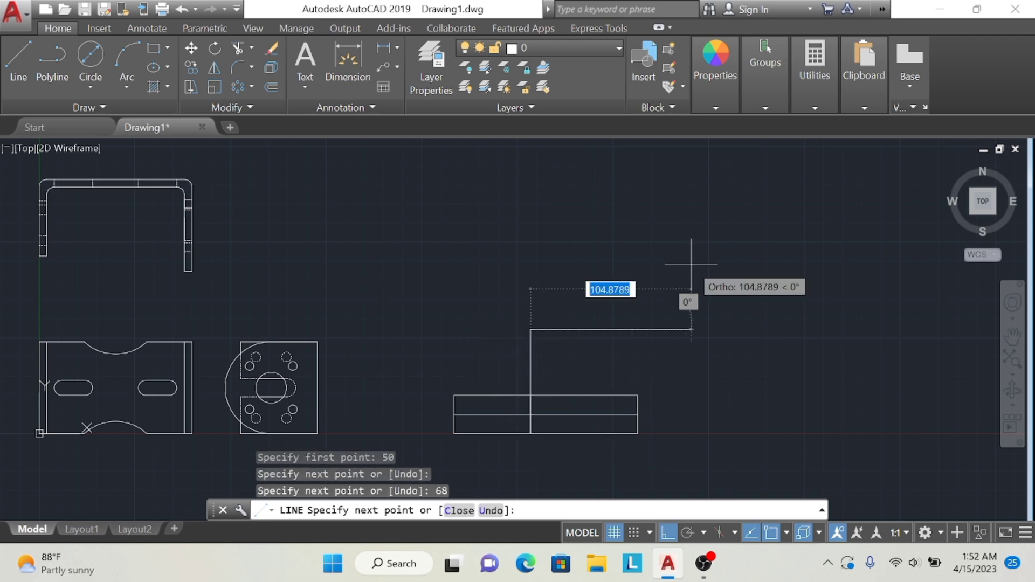
{"action": "key", "text": "Escape"}
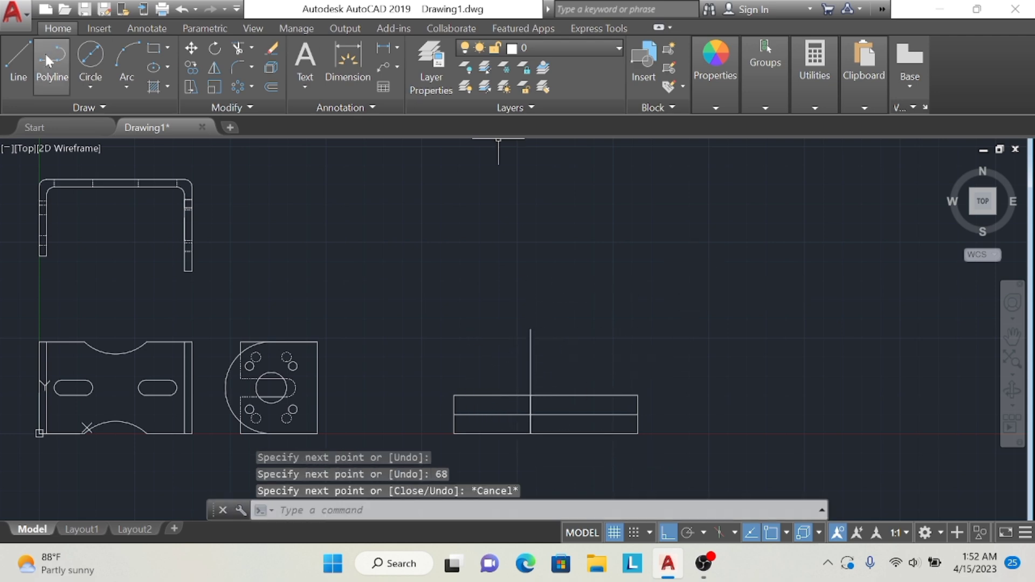
{"action": "left_click", "coordinate": [90, 57]}
Draw a 23-diameter circle centred on the stem's top end
{"action": "left_click", "coordinate": [531, 330]}
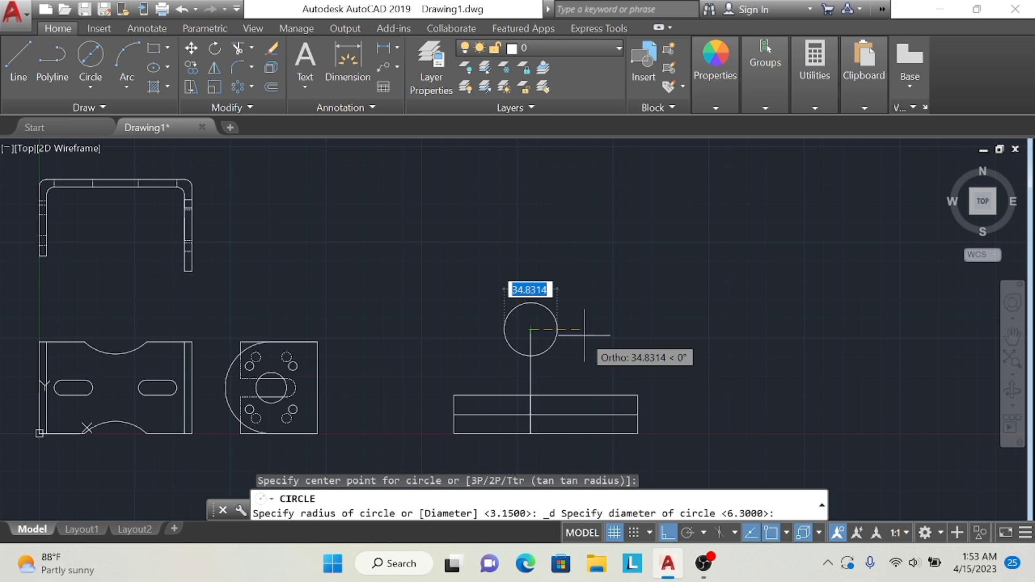
{"action": "type", "text": "23"}
{"action": "key", "text": "Return"}
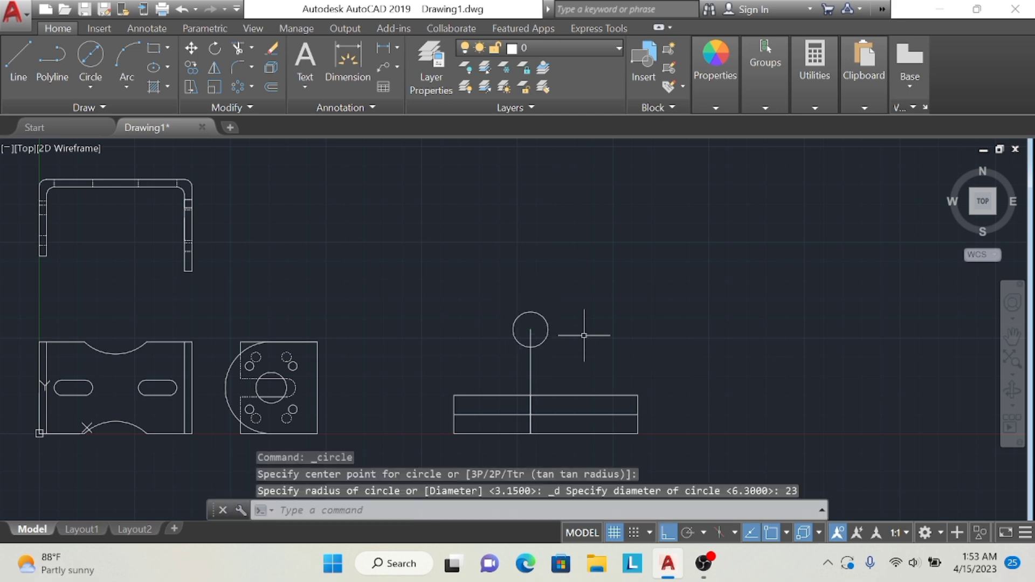
Add a concentric radius-15 circle around the 23-diameter circle
{"action": "left_click", "coordinate": [79, 52]}
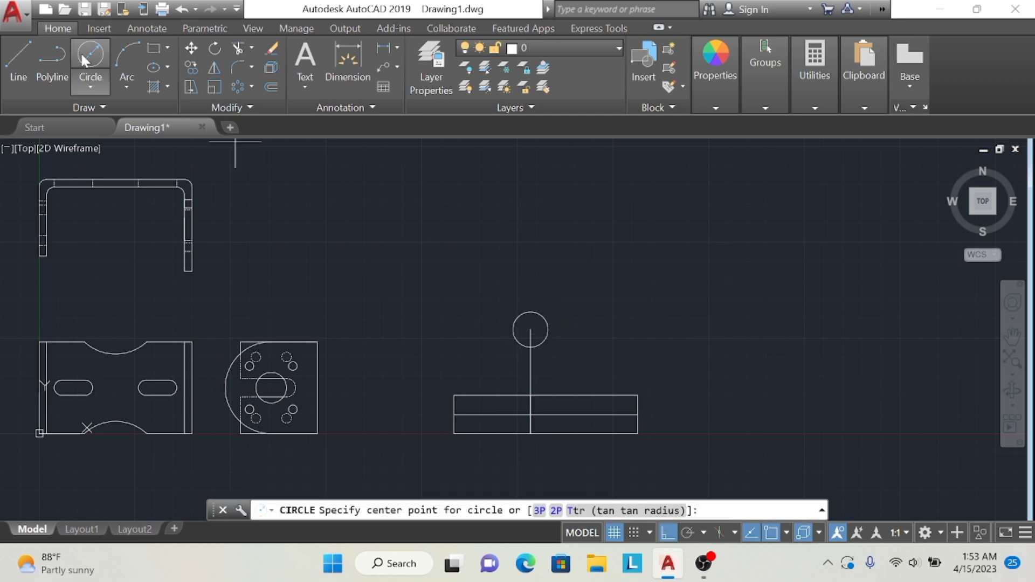
{"action": "left_click", "coordinate": [103, 86]}
{"action": "left_click", "coordinate": [132, 114]}
{"action": "left_click", "coordinate": [530, 330]}
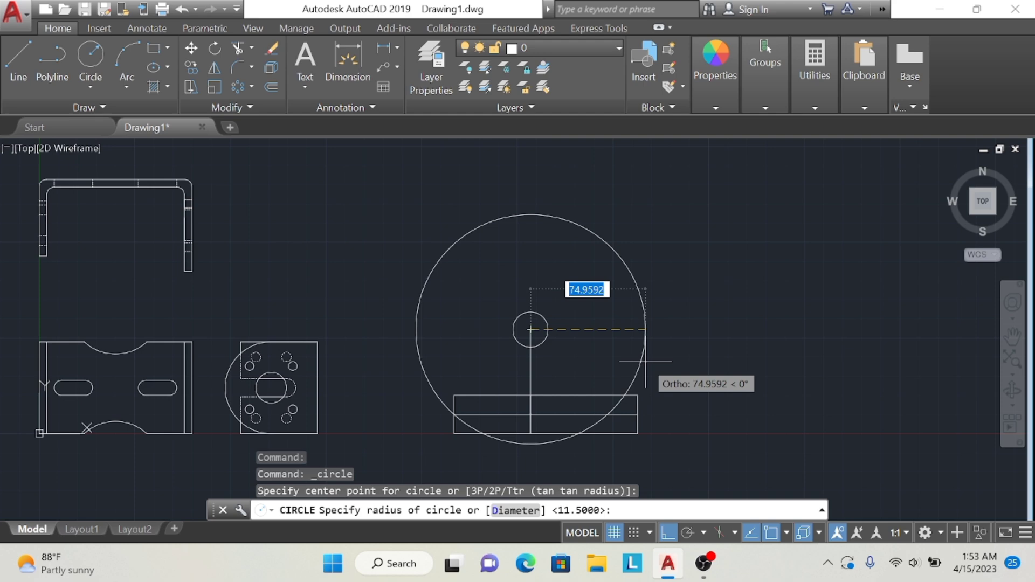
{"action": "type", "text": "15"}
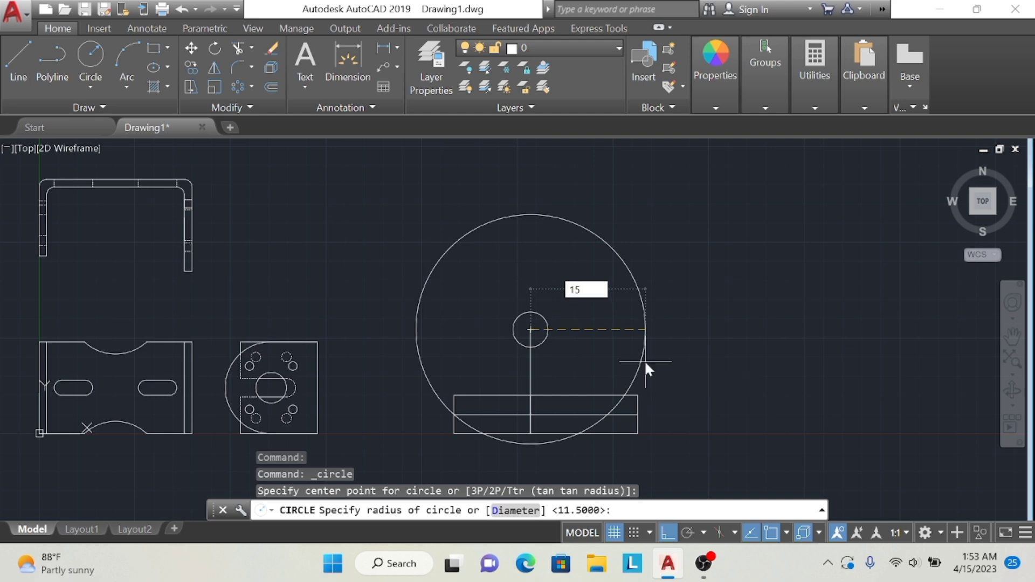
{"action": "key", "text": "Return"}
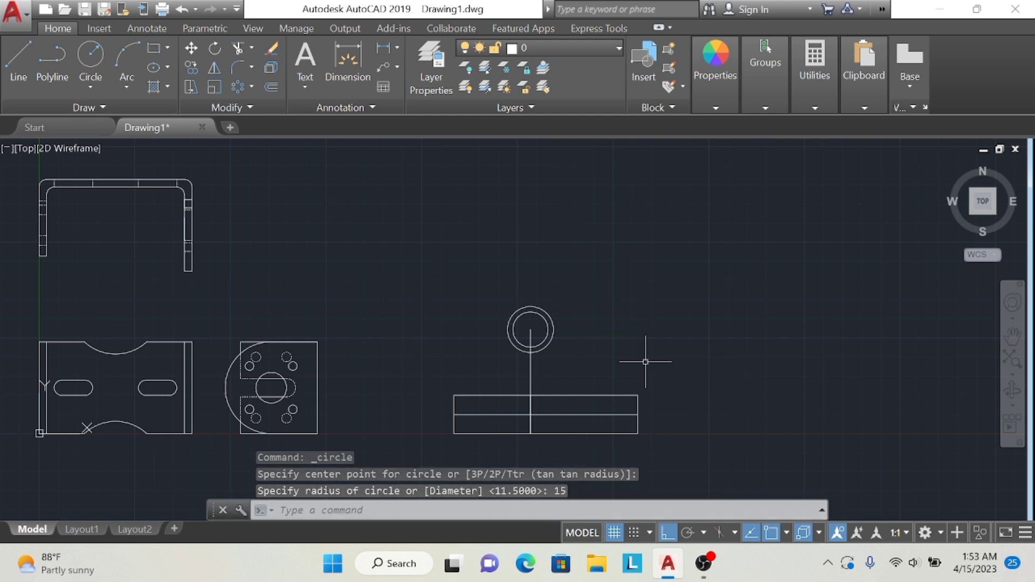
{"action": "left_click", "coordinate": [25, 76]}
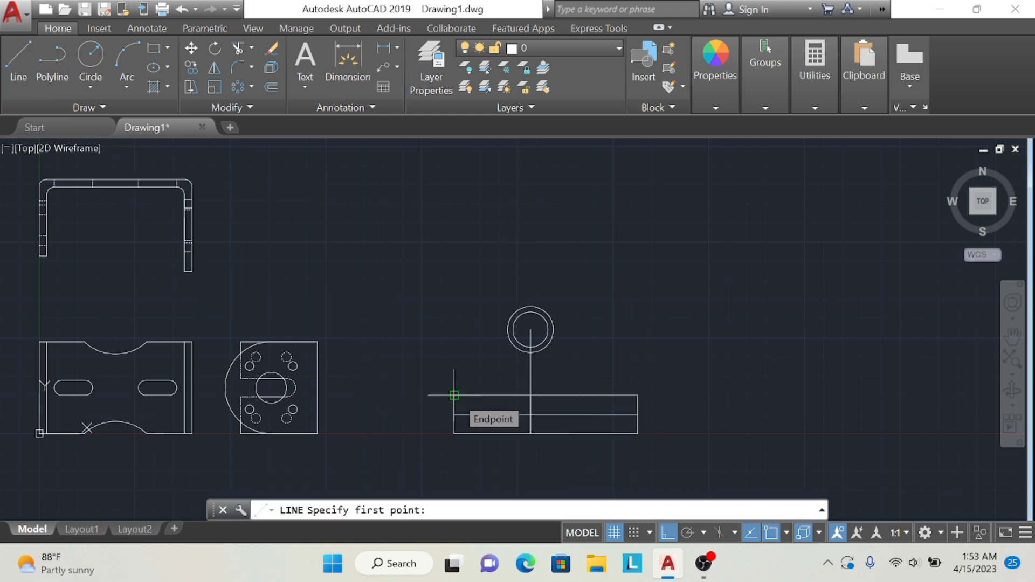
Turn Ortho off, draw a slanted line from the rectangle's top-left corner, then delete it
{"action": "left_click", "coordinate": [668, 533]}
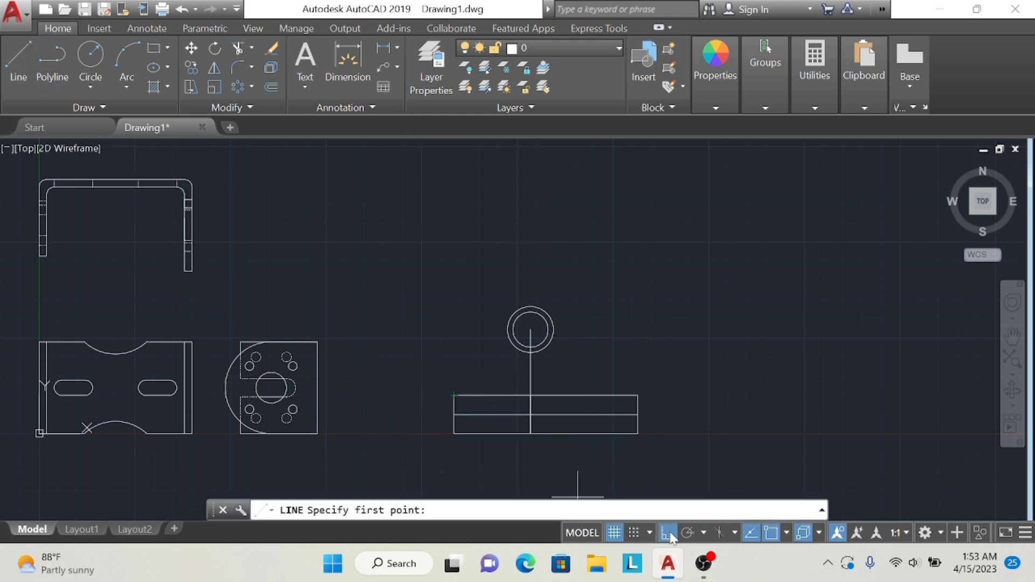
{"action": "left_click", "coordinate": [454, 396]}
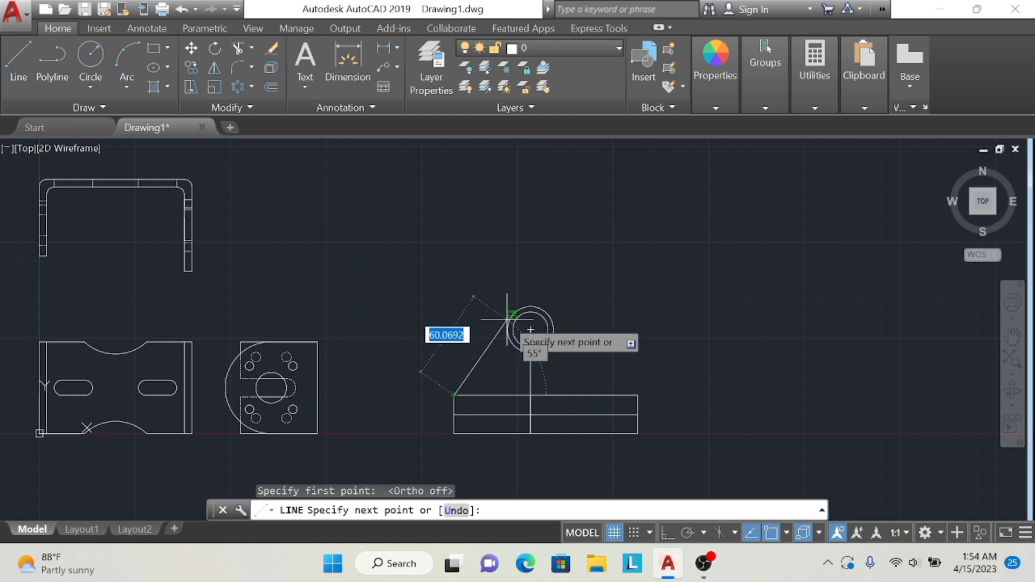
{"action": "left_click", "coordinate": [512, 314]}
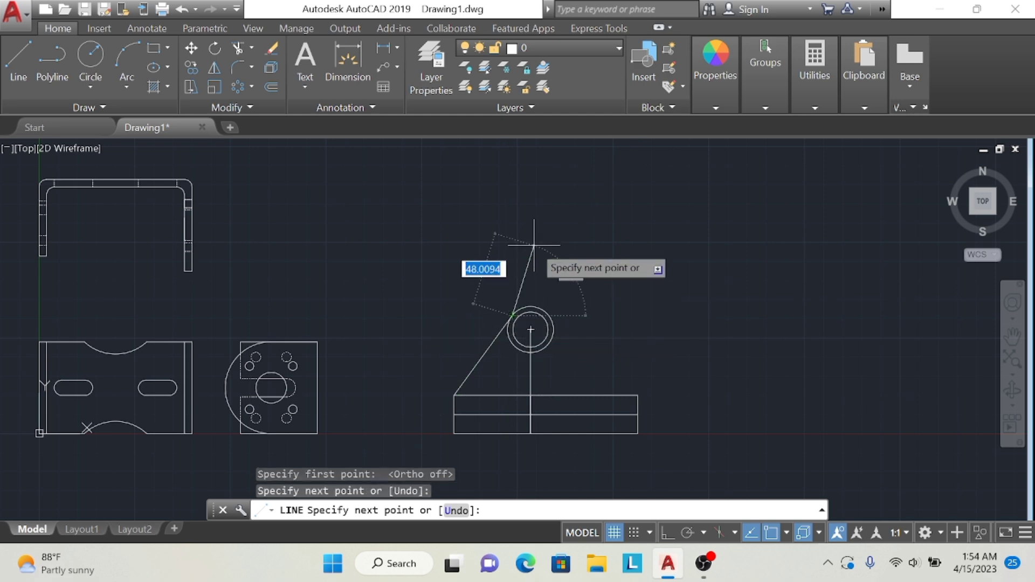
{"action": "key", "text": "Escape"}
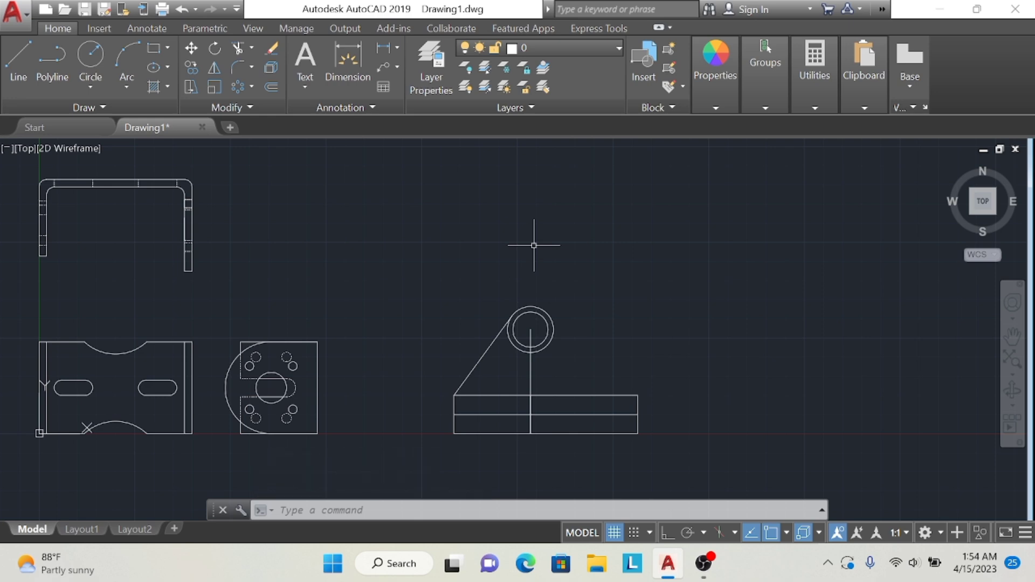
{"action": "left_click", "coordinate": [482, 358]}
{"action": "key", "text": "Delete"}
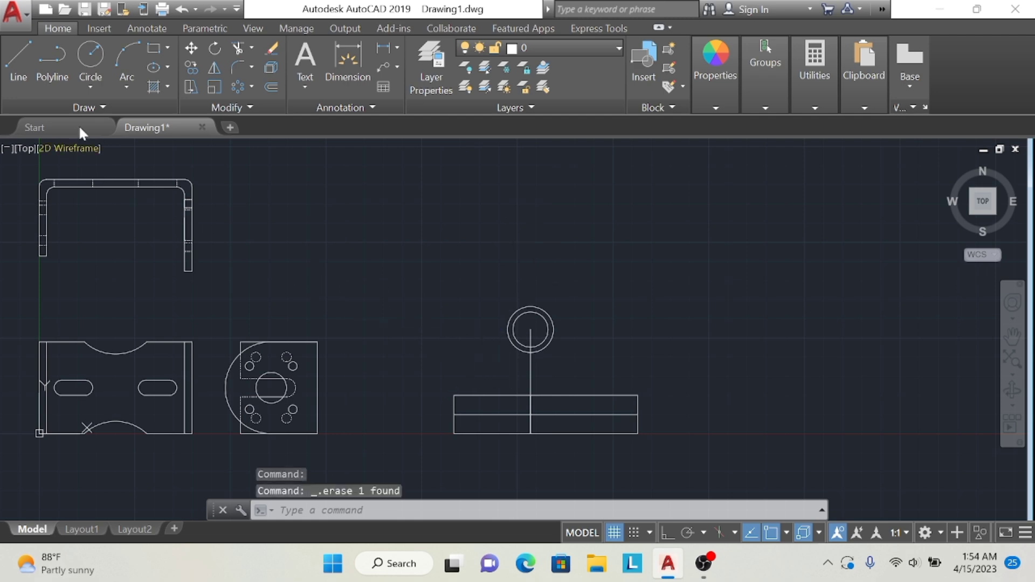
Redraw the slanted support from the rectangle's top-left corner to above the ring
{"action": "left_click", "coordinate": [18, 56]}
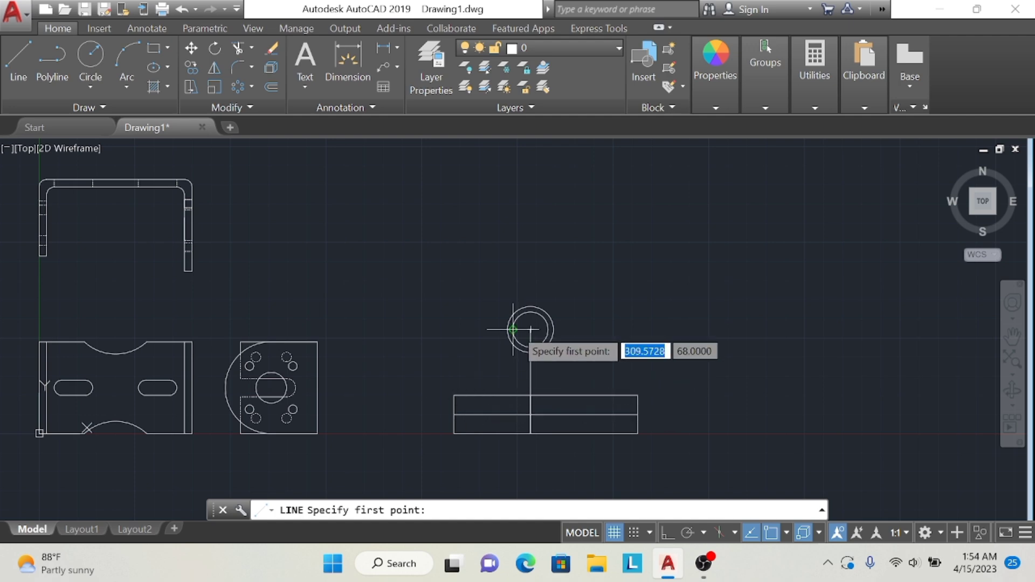
{"action": "left_click", "coordinate": [454, 395]}
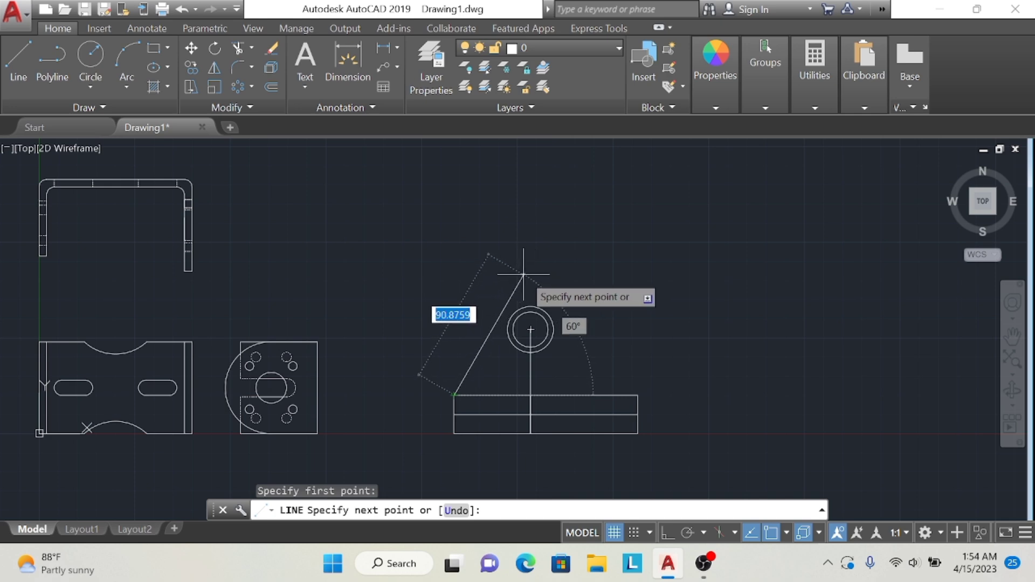
{"action": "left_click", "coordinate": [523, 274]}
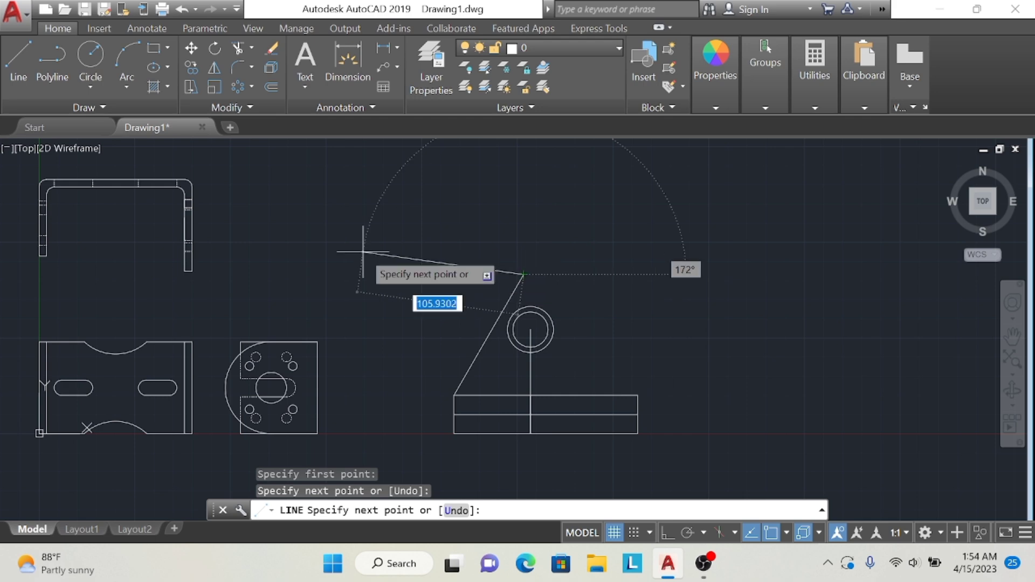
{"action": "key", "text": "Escape"}
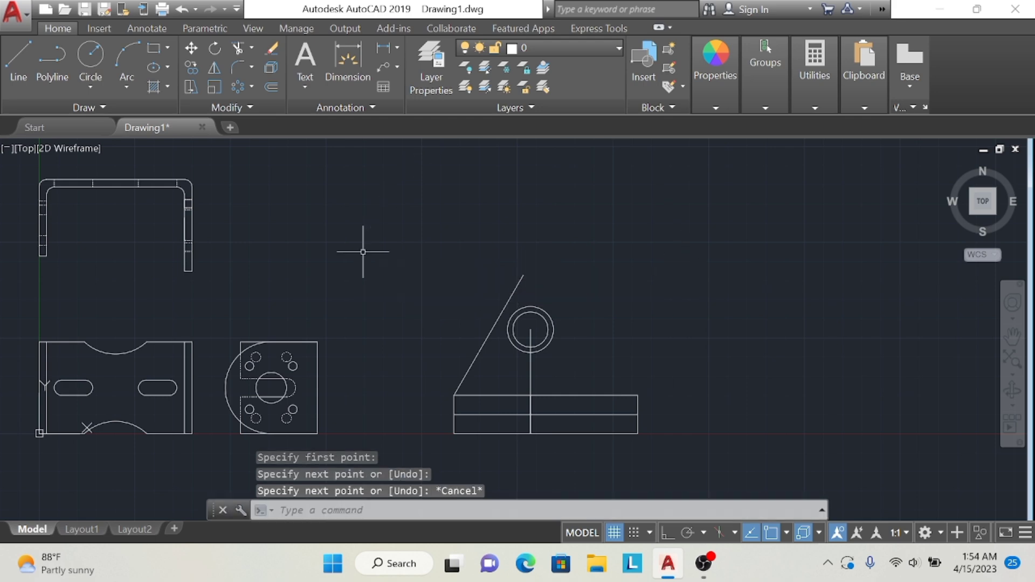
{"action": "left_click", "coordinate": [185, 45]}
Move the slanted line so it sits beside the ring
{"action": "left_click", "coordinate": [496, 319]}
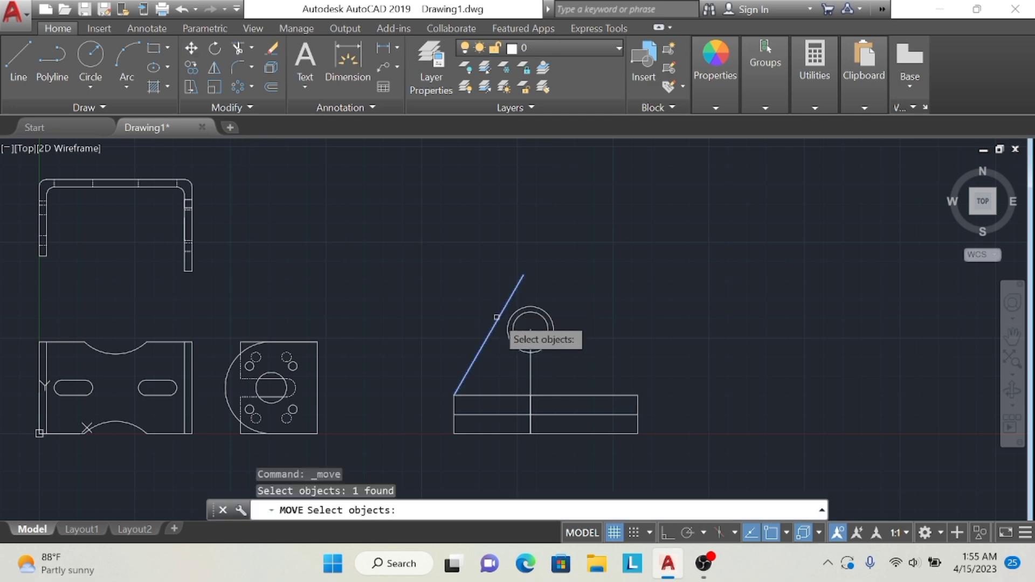
{"action": "key", "text": "Return"}
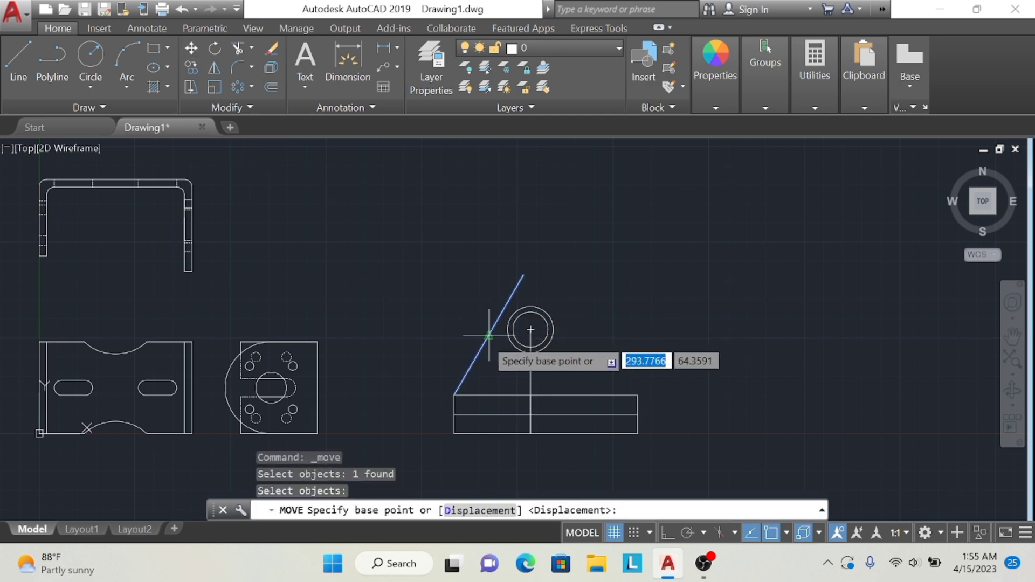
{"action": "left_click", "coordinate": [489, 335]}
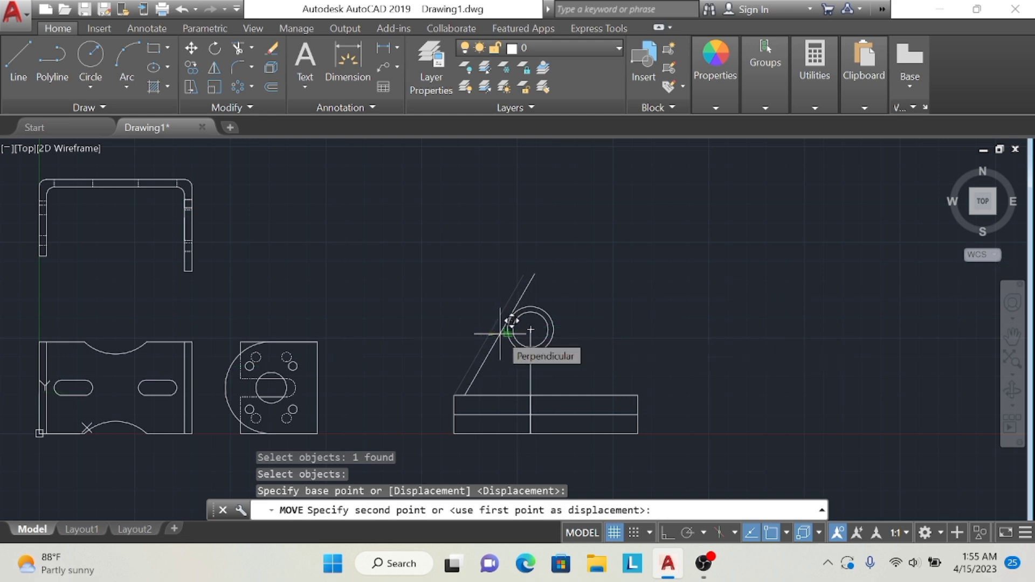
{"action": "left_click", "coordinate": [501, 334]}
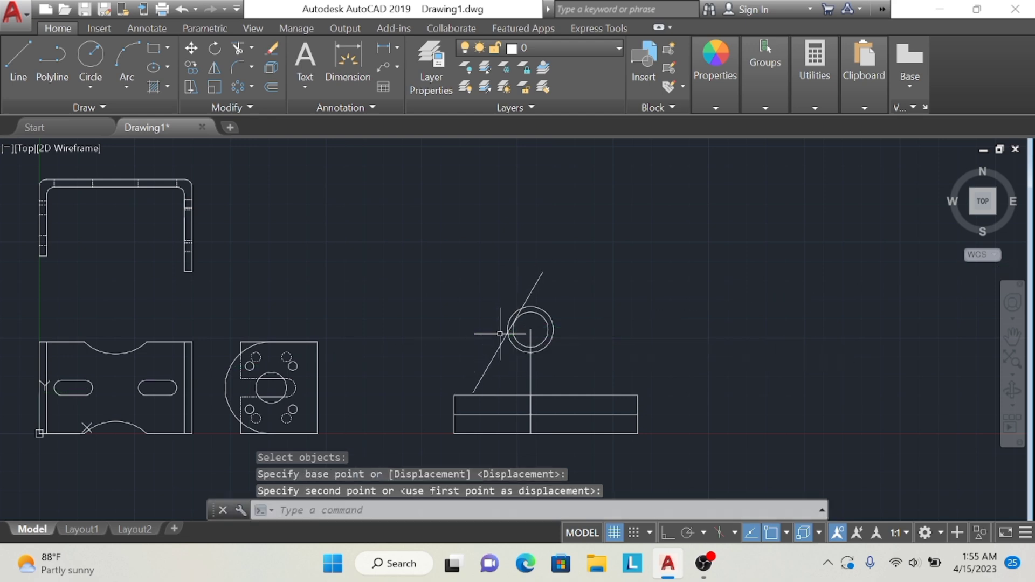
Move the slanted line's lower end onto the base's top-left corner
{"action": "left_click", "coordinate": [195, 45]}
{"action": "left_click", "coordinate": [484, 372]}
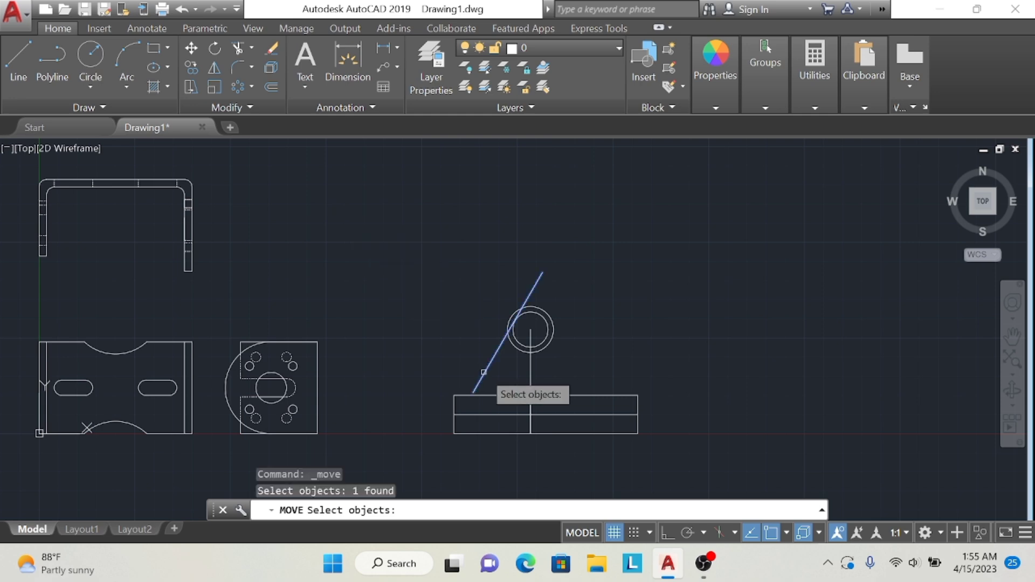
{"action": "key", "text": "Return"}
{"action": "left_click", "coordinate": [469, 392]}
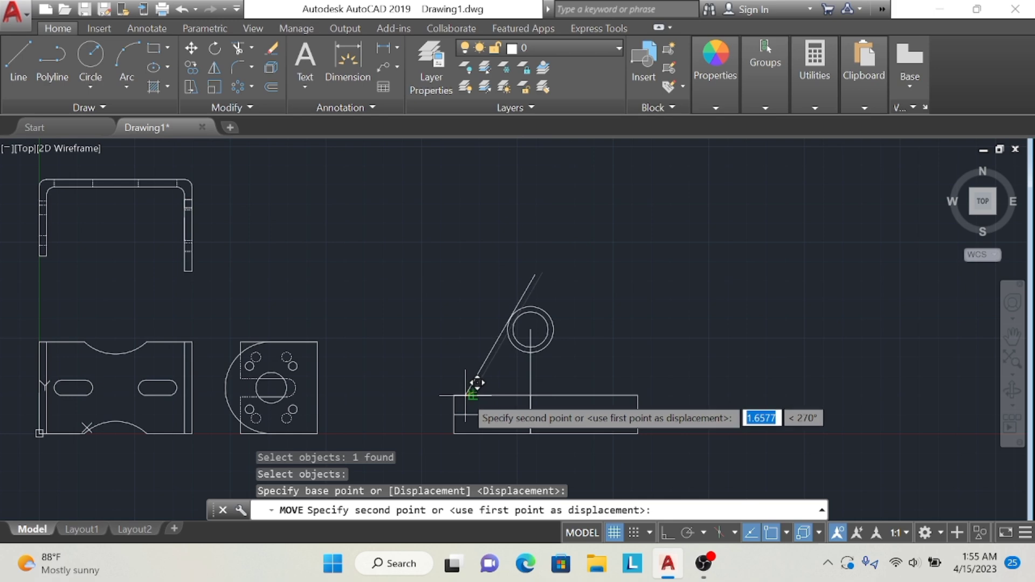
{"action": "left_click", "coordinate": [466, 396]}
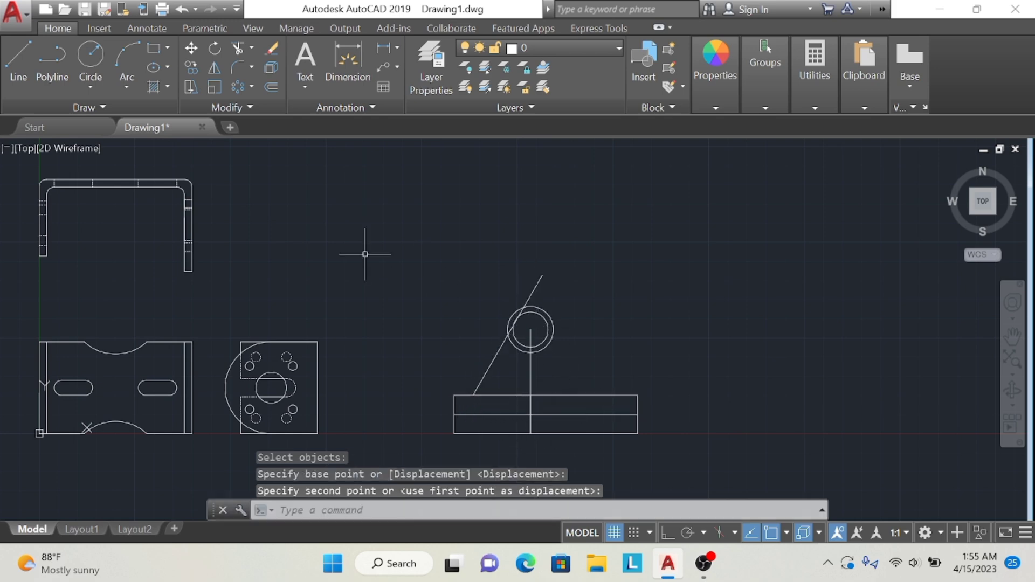
Nudge the slanted line slightly left against the ring
{"action": "left_click", "coordinate": [191, 48]}
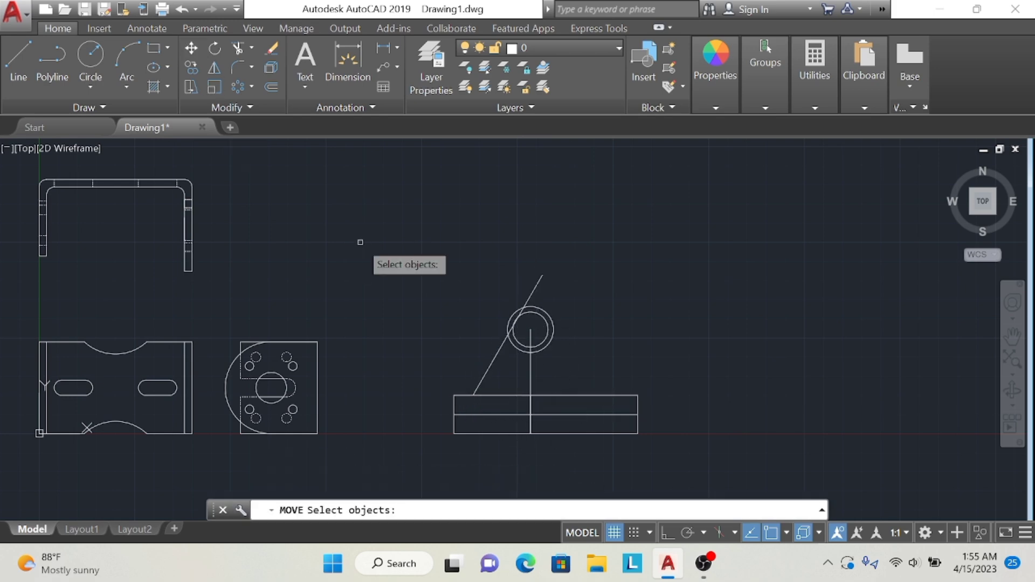
{"action": "left_click", "coordinate": [490, 366]}
{"action": "key", "text": "Return"}
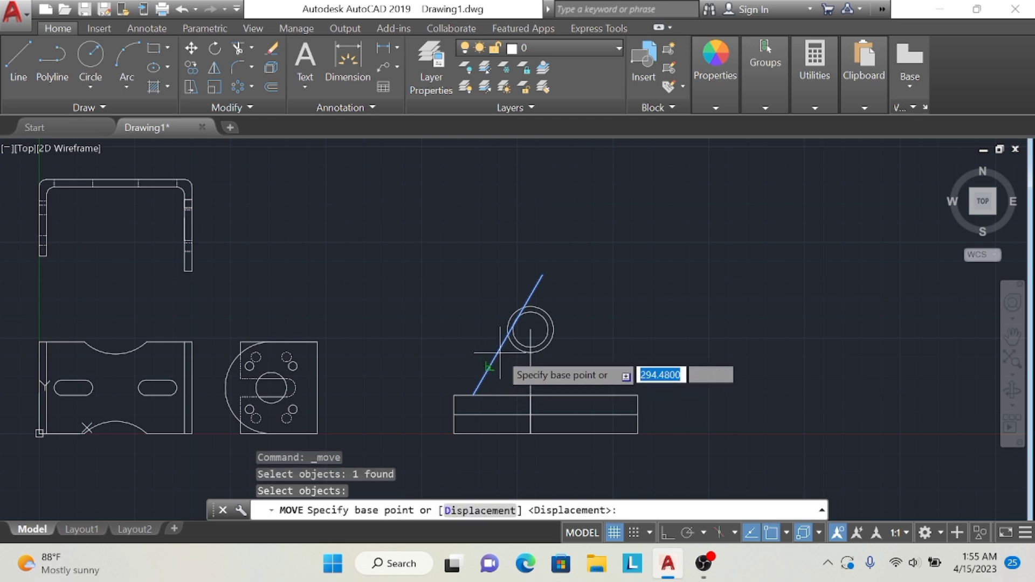
{"action": "left_click", "coordinate": [515, 322]}
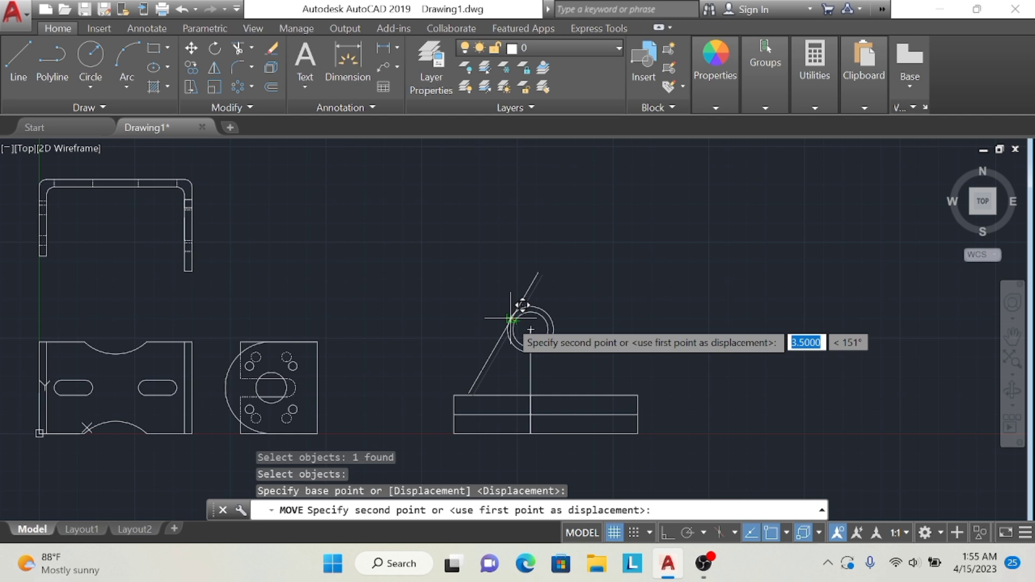
{"action": "left_click", "coordinate": [491, 333]}
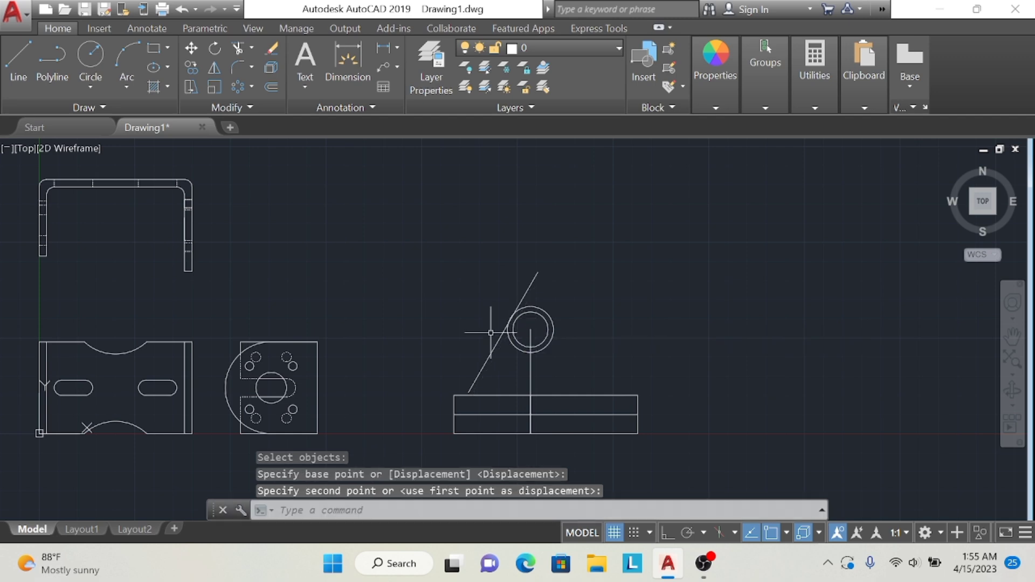
Zoom in on the ring and constrain the slanted line tangent to the outer circle
{"action": "left_click", "coordinate": [1012, 337]}
{"action": "left_click_drag", "start_coordinate": [751, 220], "coordinate": [668, 260]}
{"action": "left_click_drag", "start_coordinate": [546, 292], "coordinate": [650, 221]}
{"action": "scroll", "coordinate": [690, 238], "scroll_direction": "up", "scroll_amount": 4}
{"action": "left_click_drag", "start_coordinate": [583, 268], "coordinate": [691, 270]}
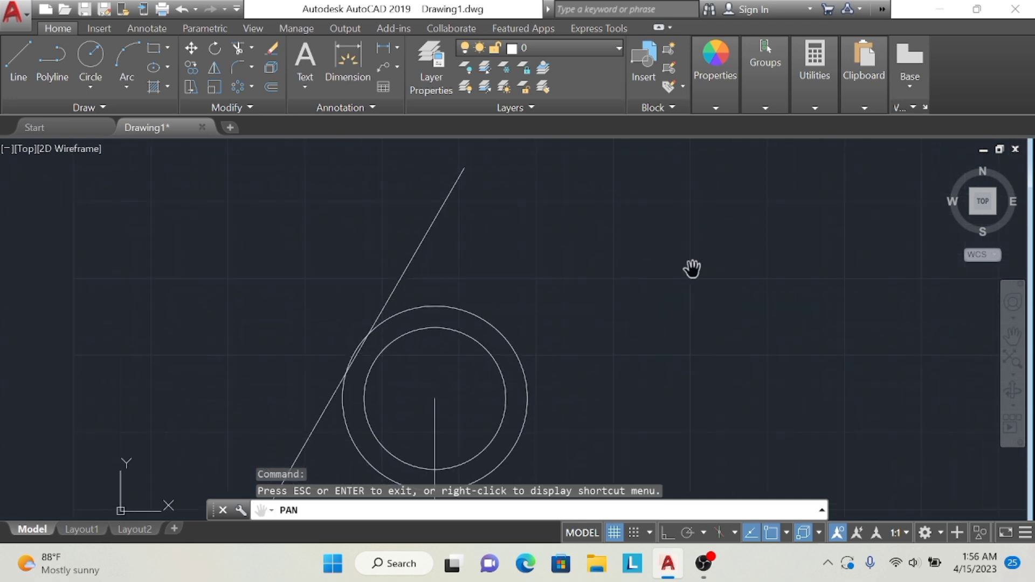
{"action": "key", "text": "Escape"}
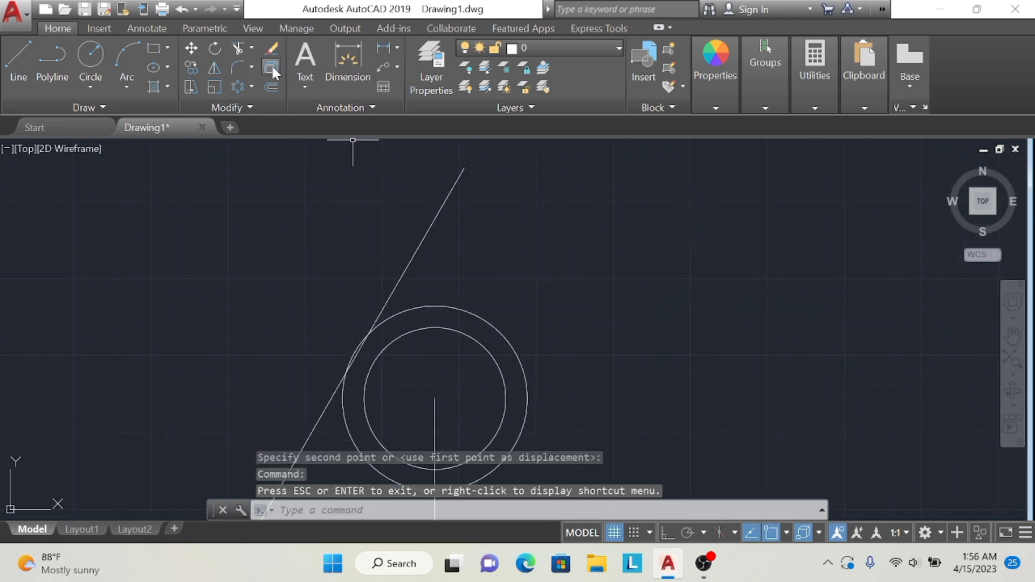
{"action": "left_click", "coordinate": [206, 28]}
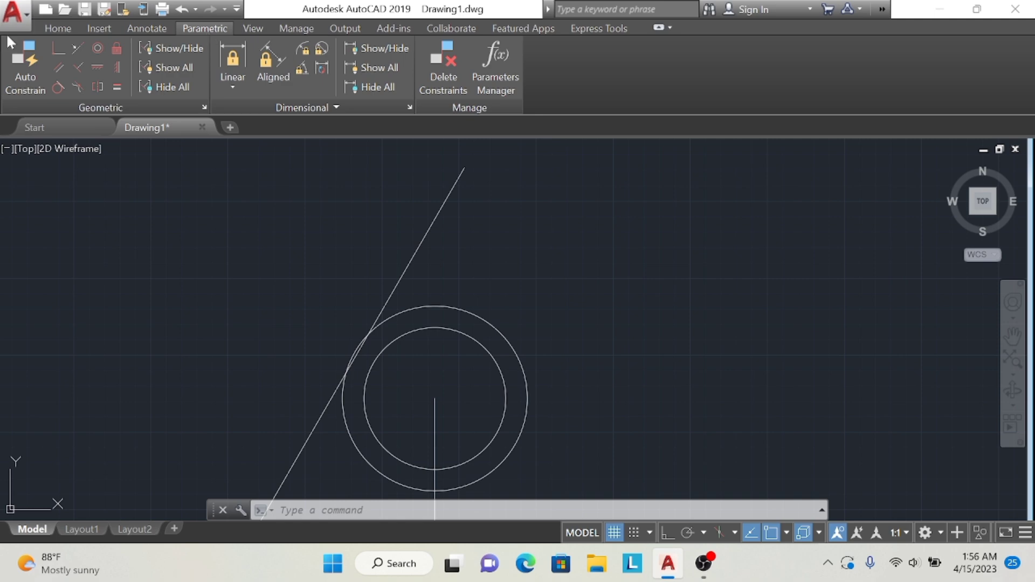
{"action": "left_click", "coordinate": [57, 87]}
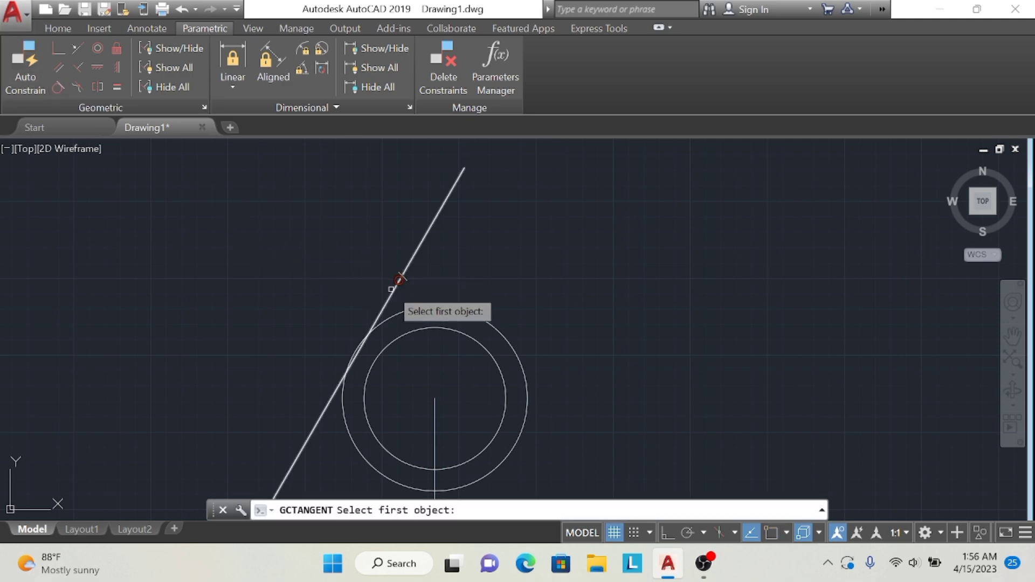
{"action": "left_click", "coordinate": [352, 360]}
{"action": "left_click", "coordinate": [351, 359]}
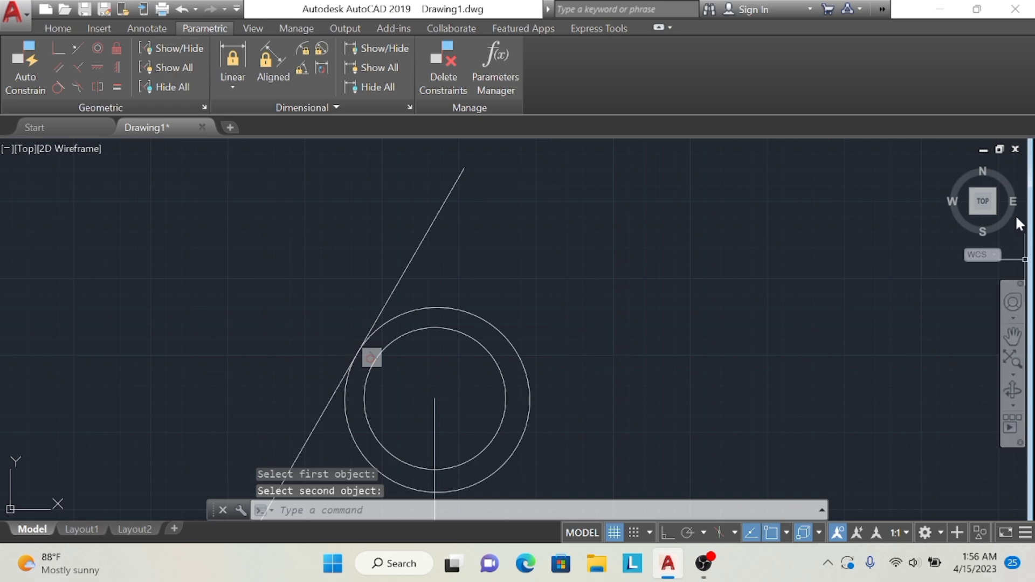
Undo the constraint and last move, then reapply the tangent constraint to the outer circle
{"action": "left_click", "coordinate": [983, 203]}
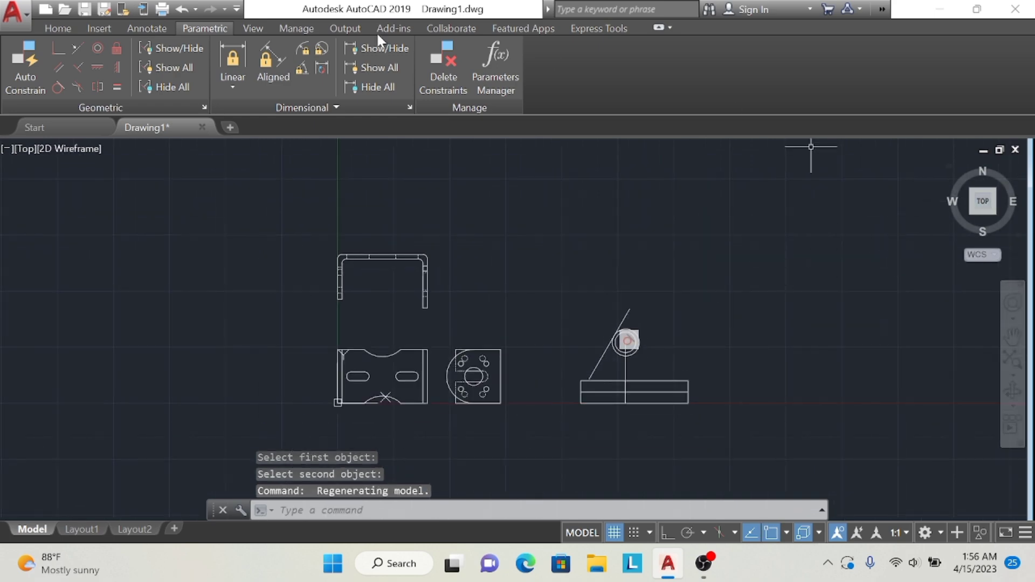
{"action": "left_click", "coordinate": [180, 9]}
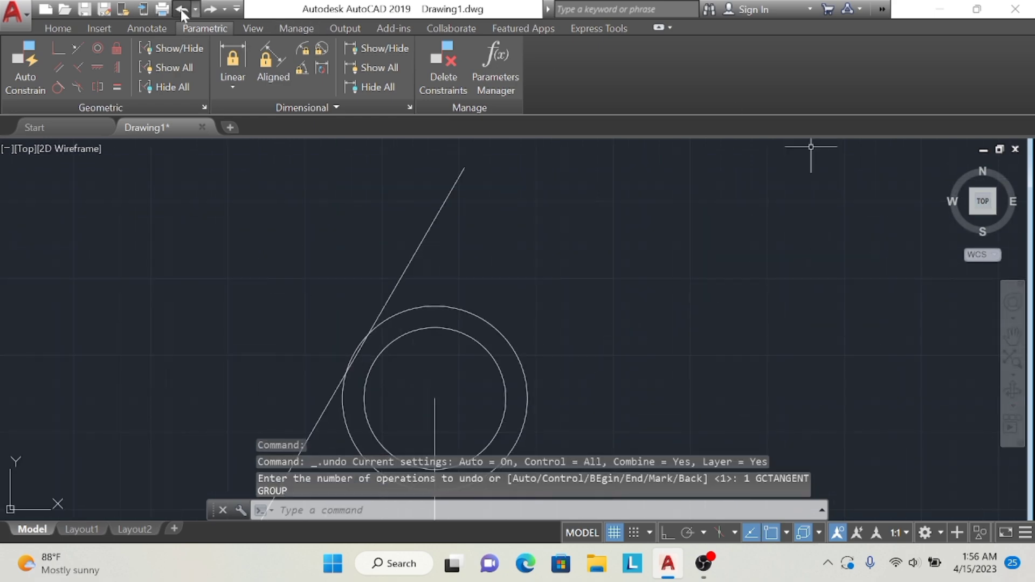
{"action": "left_click", "coordinate": [180, 9]}
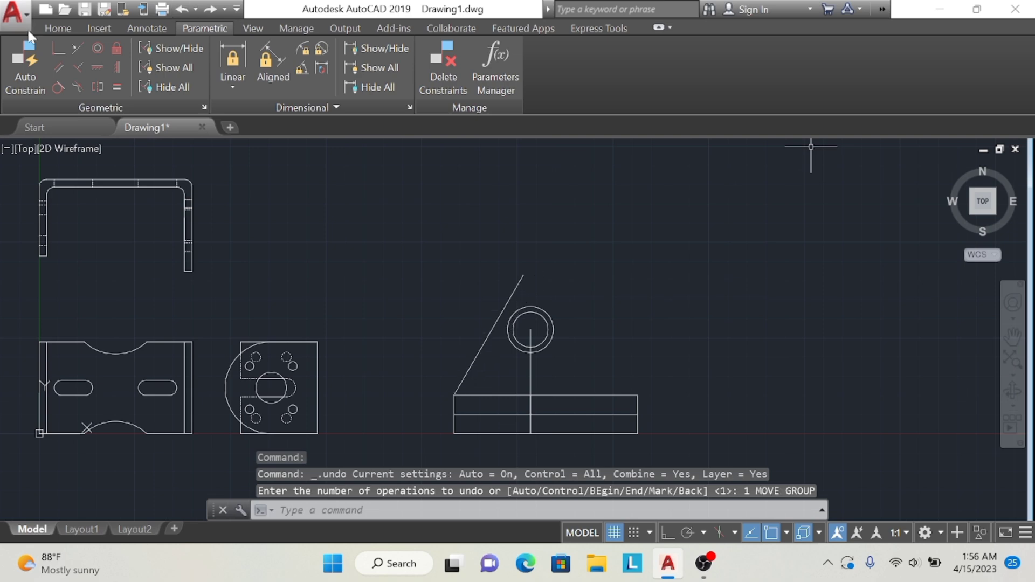
{"action": "left_click", "coordinate": [57, 86]}
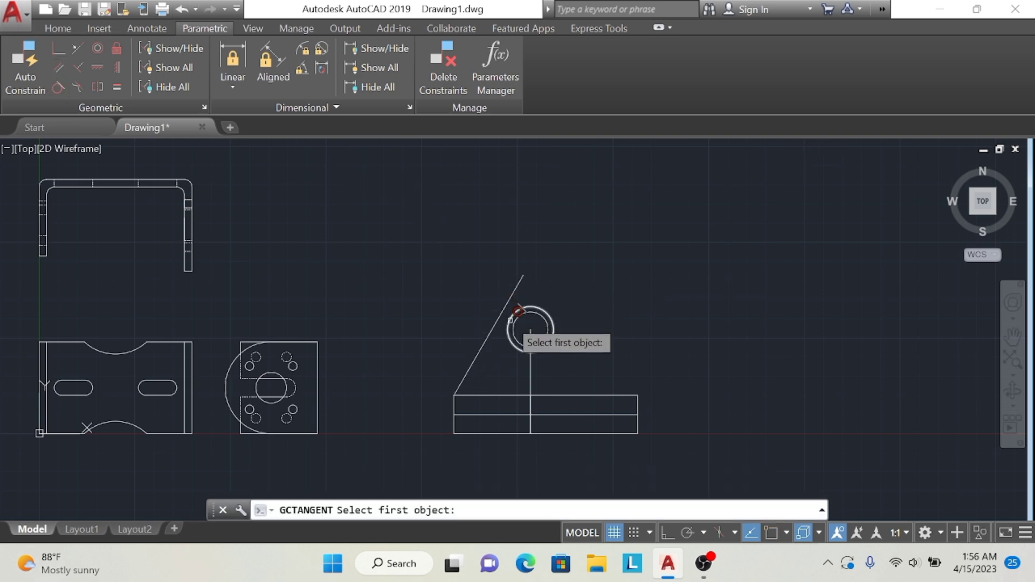
{"action": "left_click", "coordinate": [508, 326]}
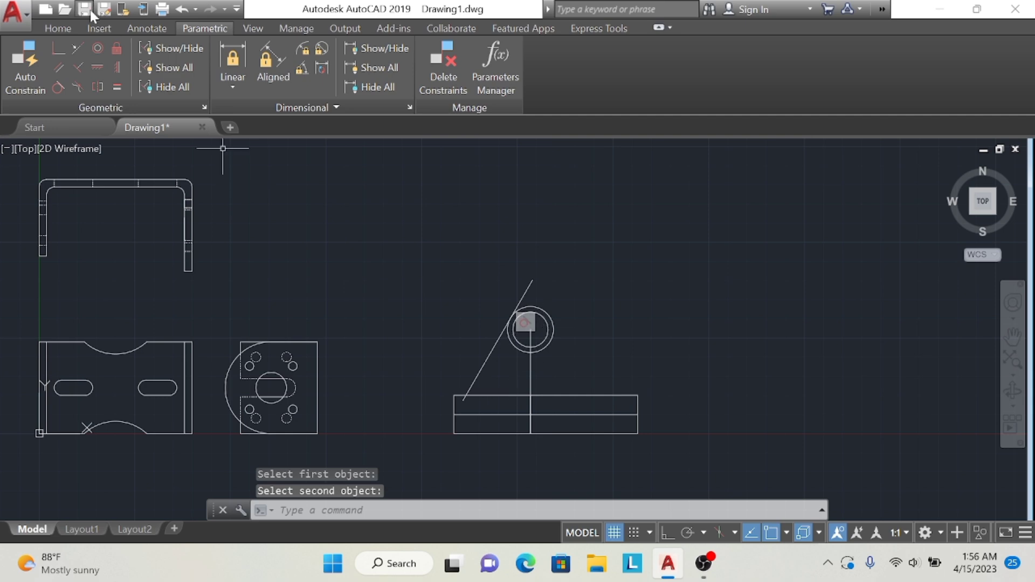
{"action": "left_click", "coordinate": [57, 27]}
{"action": "mouse_move", "coordinate": [153, 127]}
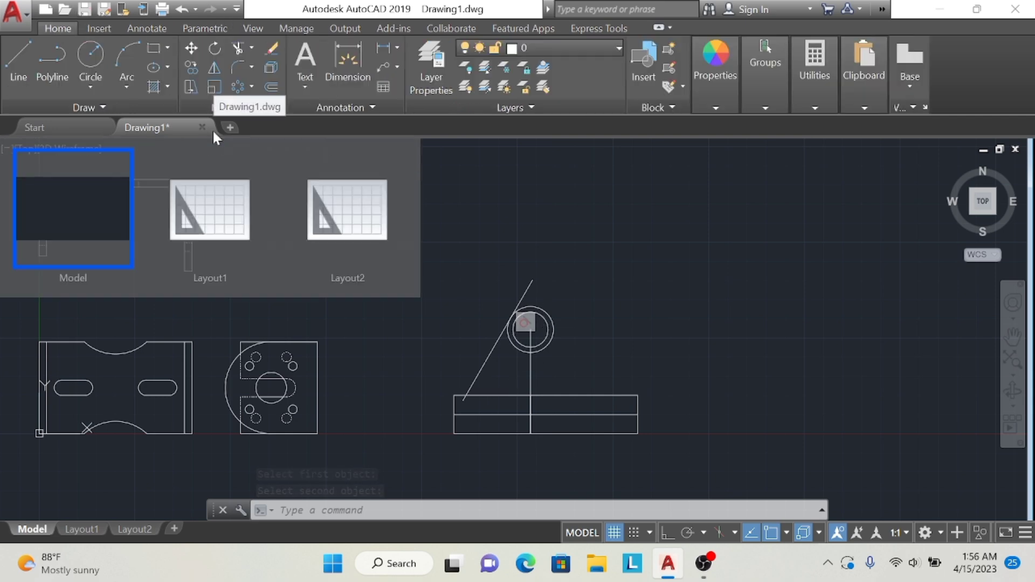
Trim the slanted line's overhang below the base's top edge
{"action": "left_click", "coordinate": [238, 48]}
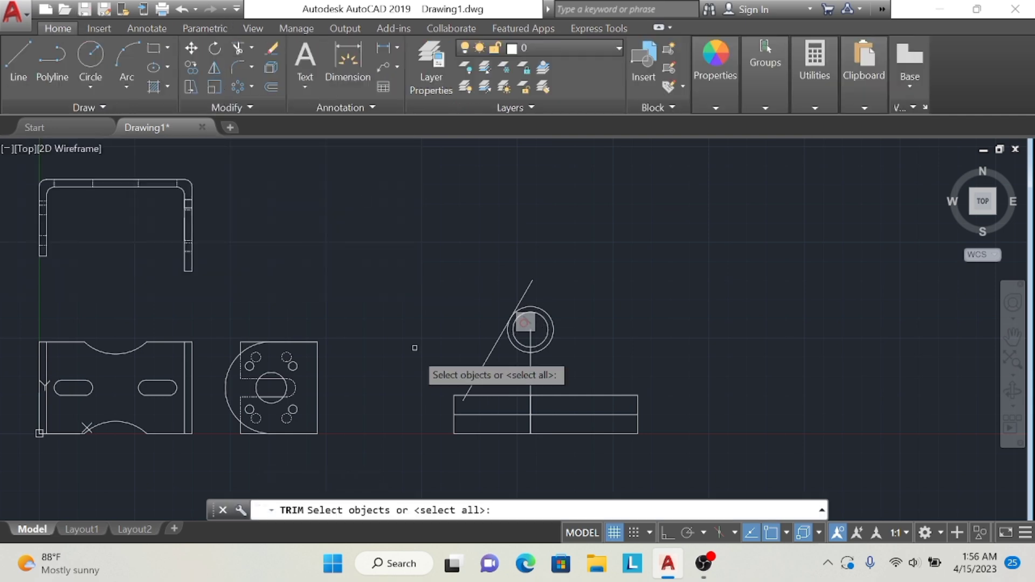
{"action": "key", "text": "Return"}
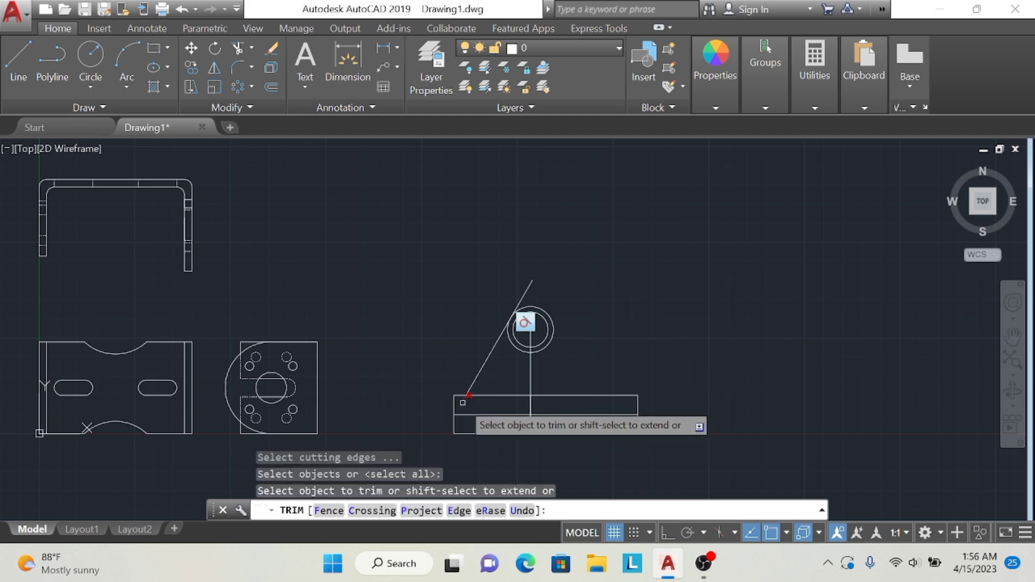
{"action": "key", "text": "Return"}
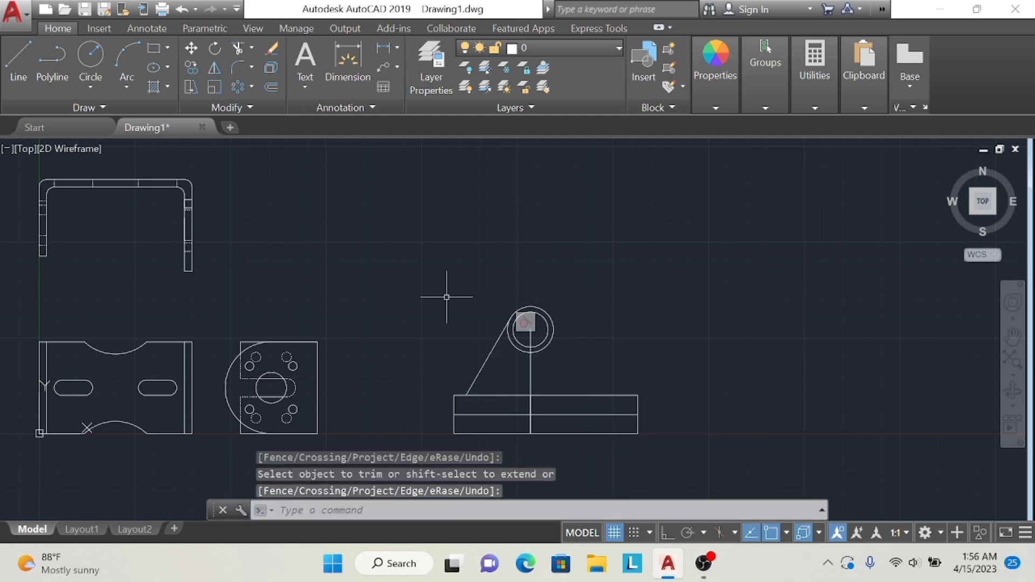
Mirror the slanted line about the ring's vertical centreline, keeping the original
{"action": "left_click", "coordinate": [214, 68]}
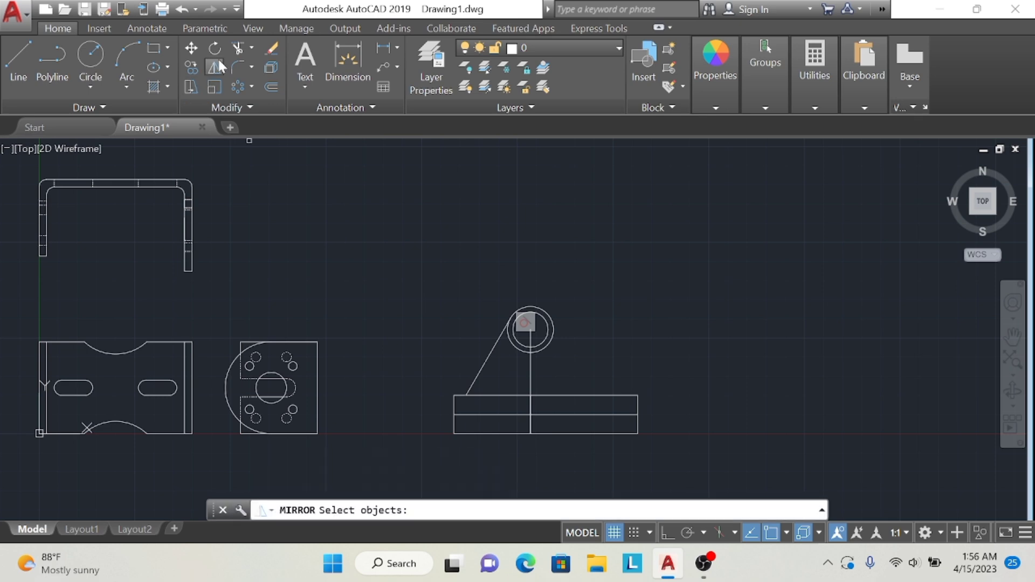
{"action": "left_click", "coordinate": [487, 361]}
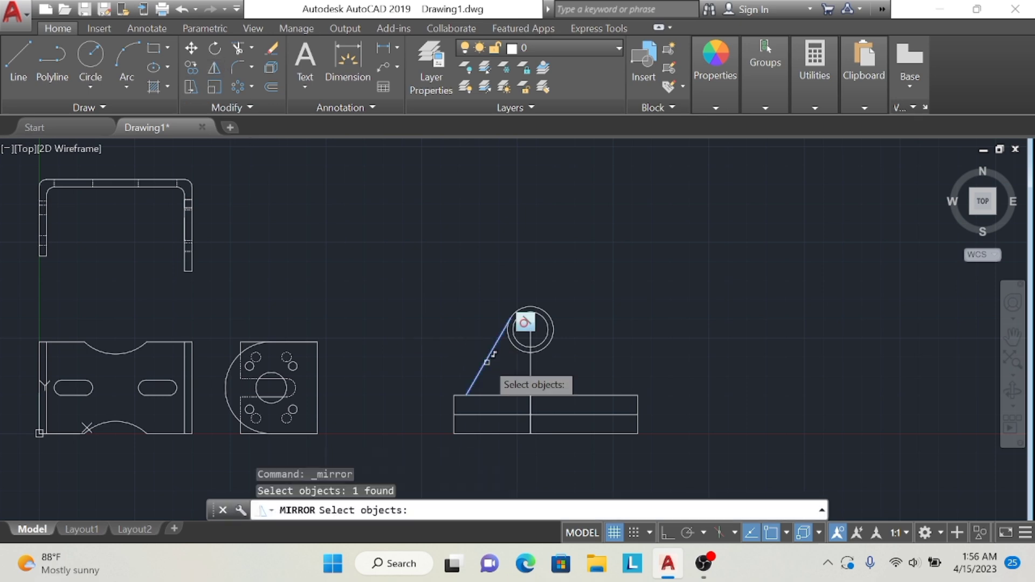
{"action": "key", "text": "Return"}
{"action": "left_click", "coordinate": [531, 329]}
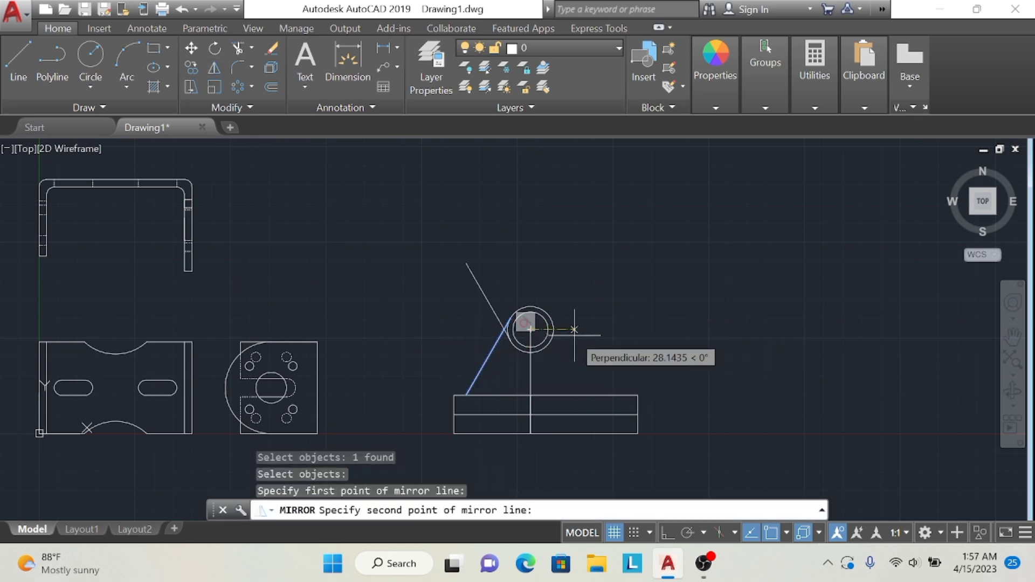
{"action": "left_click", "coordinate": [531, 433]}
{"action": "left_click", "coordinate": [567, 494]}
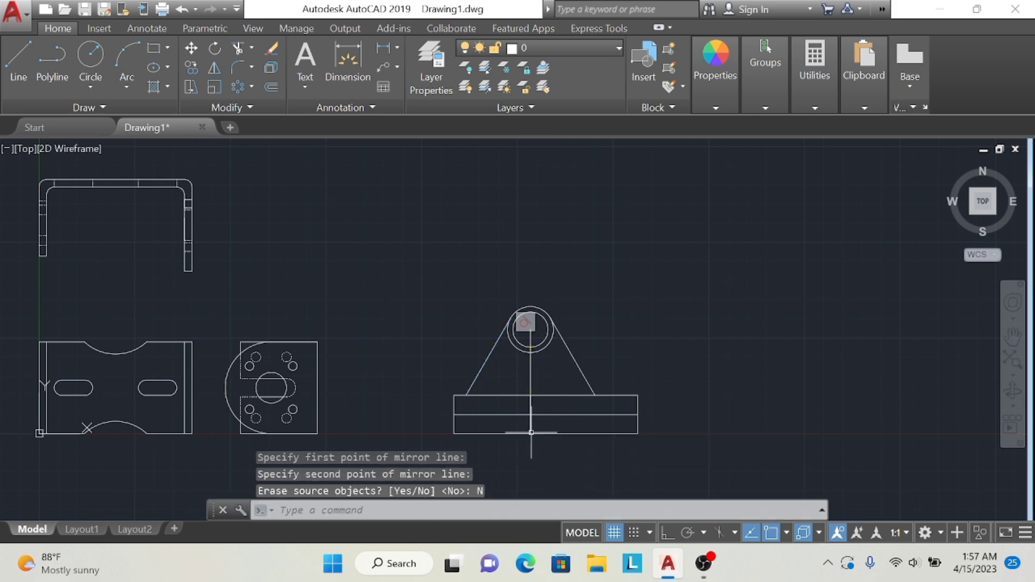
{"action": "left_click", "coordinate": [724, 296]}
{"action": "key", "text": "Escape"}
{"action": "key", "text": "Escape"}
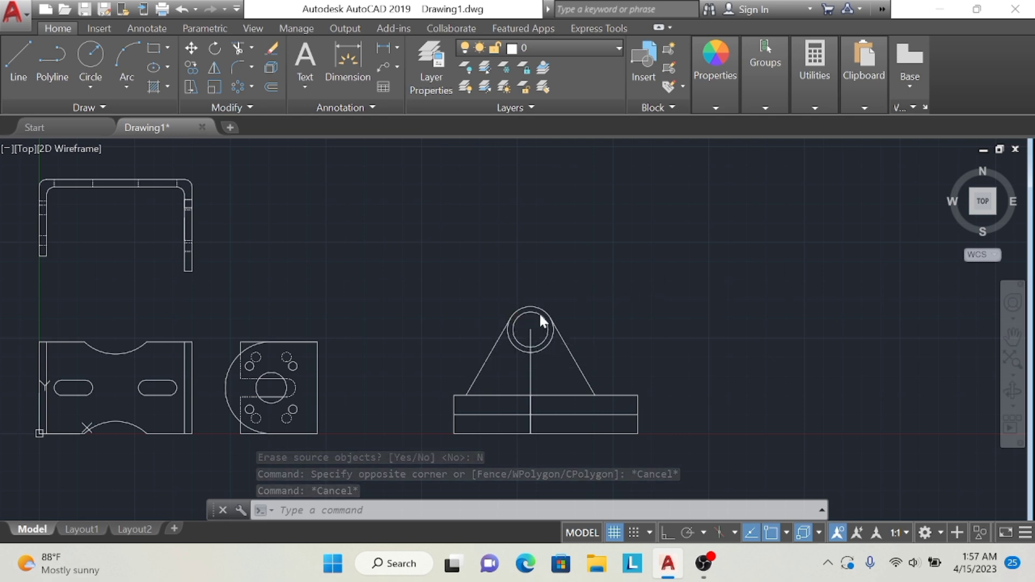
Erase the vertical centre line and the vertical line inside the base
{"action": "left_click", "coordinate": [531, 383]}
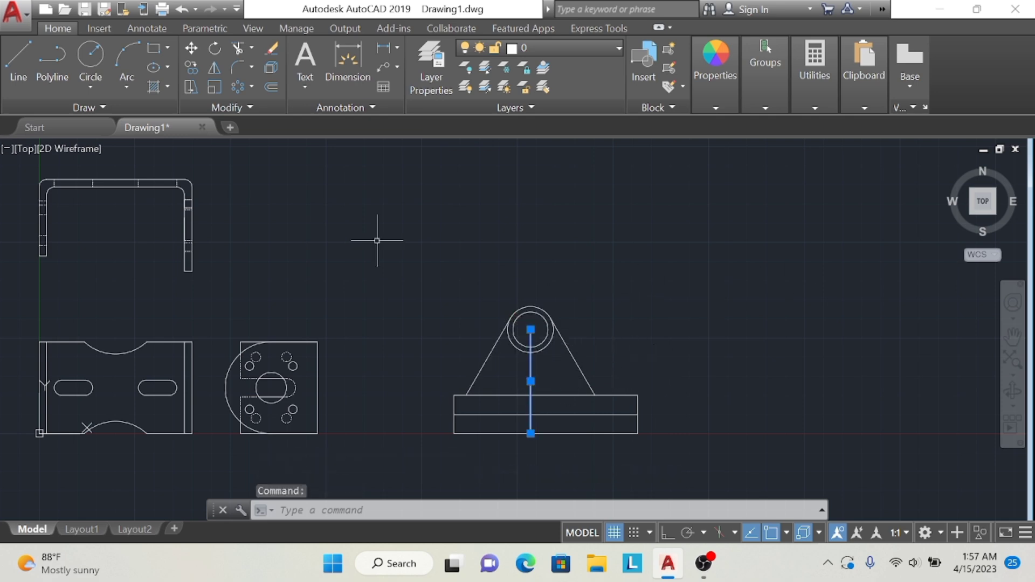
{"action": "left_click", "coordinate": [273, 49]}
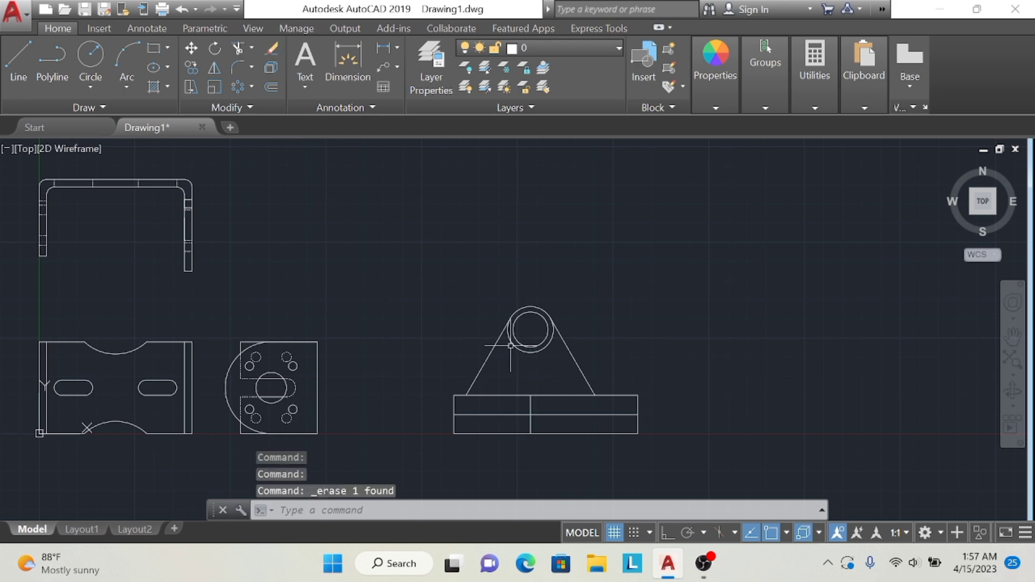
{"action": "left_click", "coordinate": [531, 405]}
{"action": "key", "text": "Delete"}
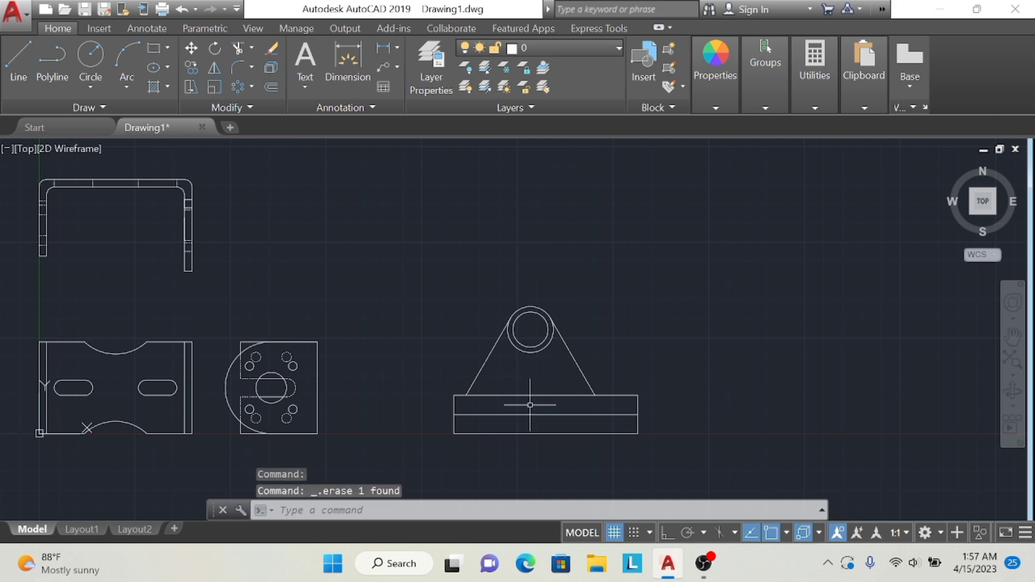
Change the base's horizontal middle line to the DASHEDX2 linetype
{"action": "left_click", "coordinate": [546, 414]}
{"action": "mouse_move", "coordinate": [715, 75]}
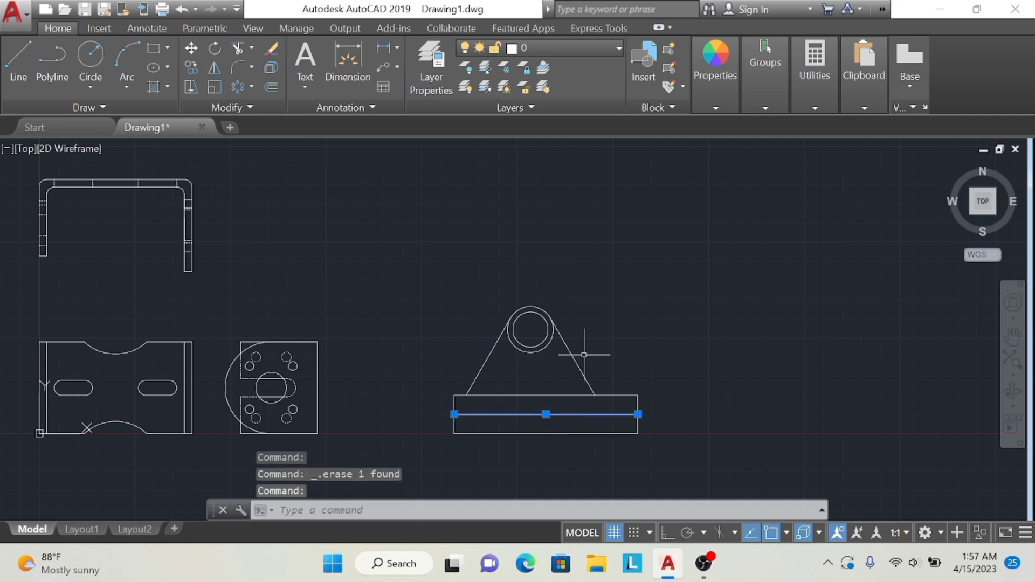
{"action": "left_click", "coordinate": [824, 164]}
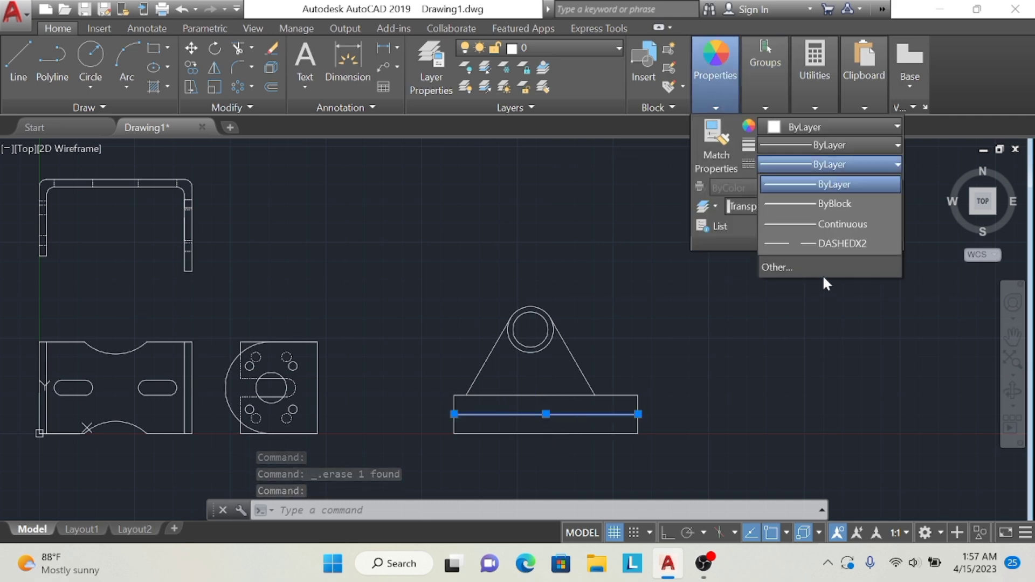
{"action": "left_click", "coordinate": [827, 237]}
{"action": "left_click", "coordinate": [769, 302]}
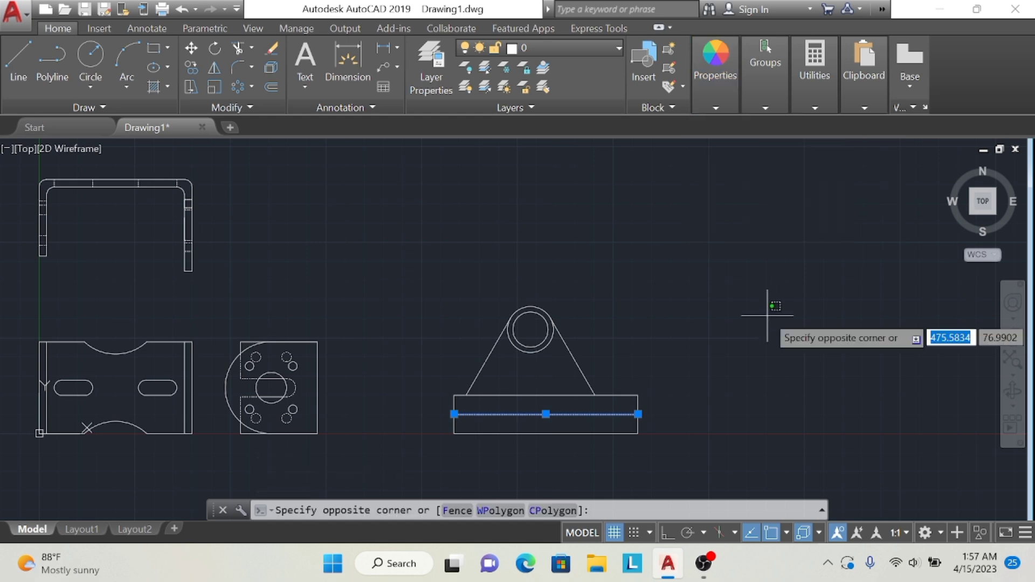
{"action": "key", "text": "Escape"}
{"action": "left_click", "coordinate": [774, 316]}
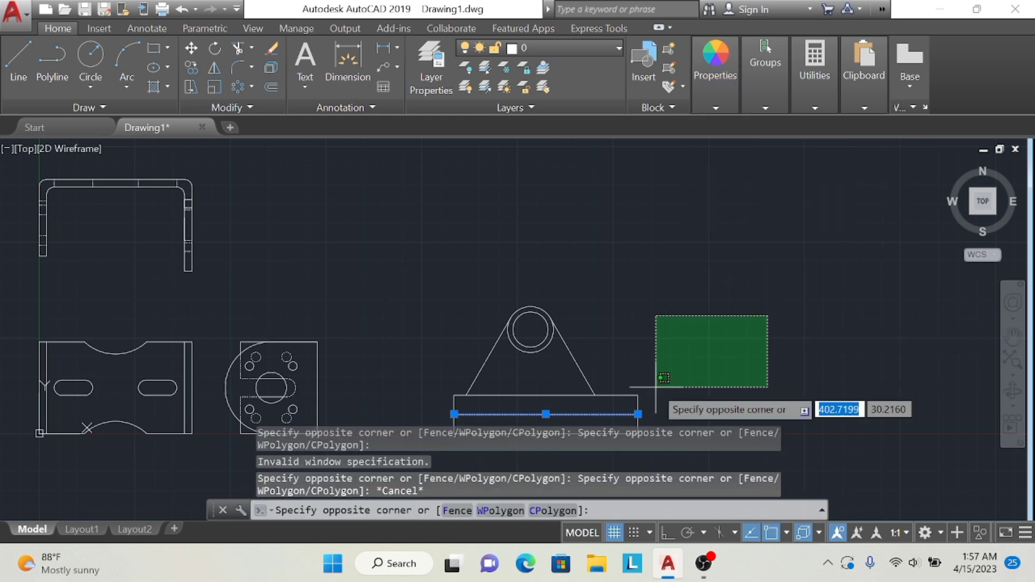
{"action": "key", "text": "Escape"}
{"action": "key", "text": "Escape"}
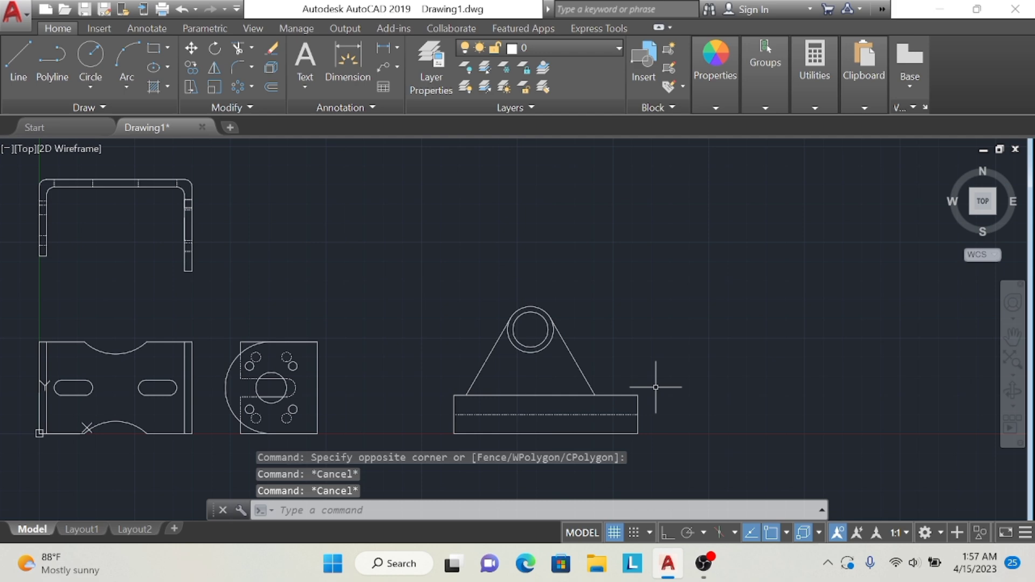
Draw a vertical line from the ring's bottom quadrant down to the base's top edge
{"action": "left_click", "coordinate": [17, 53]}
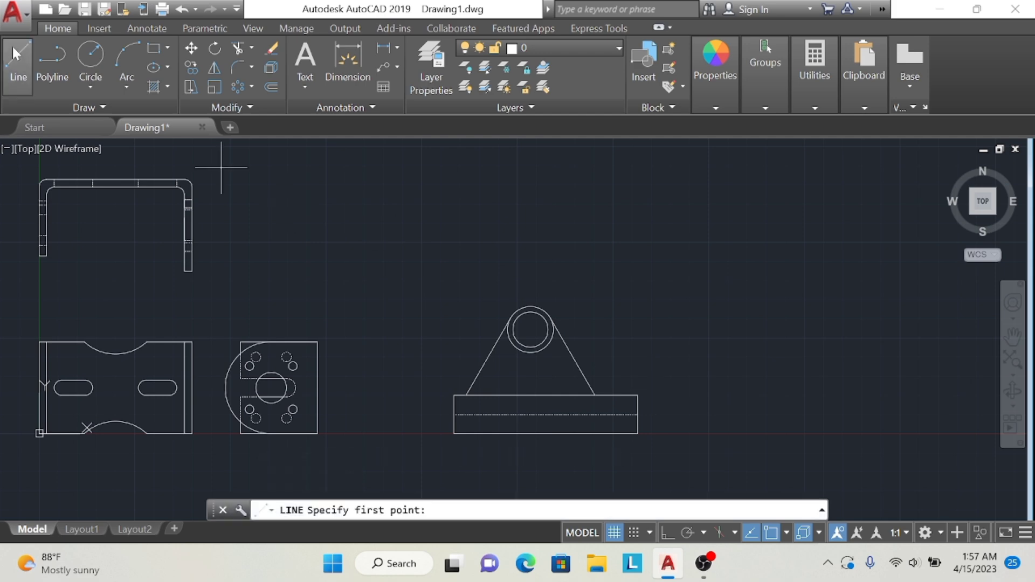
{"action": "left_click", "coordinate": [531, 352]}
{"action": "left_click", "coordinate": [531, 396]}
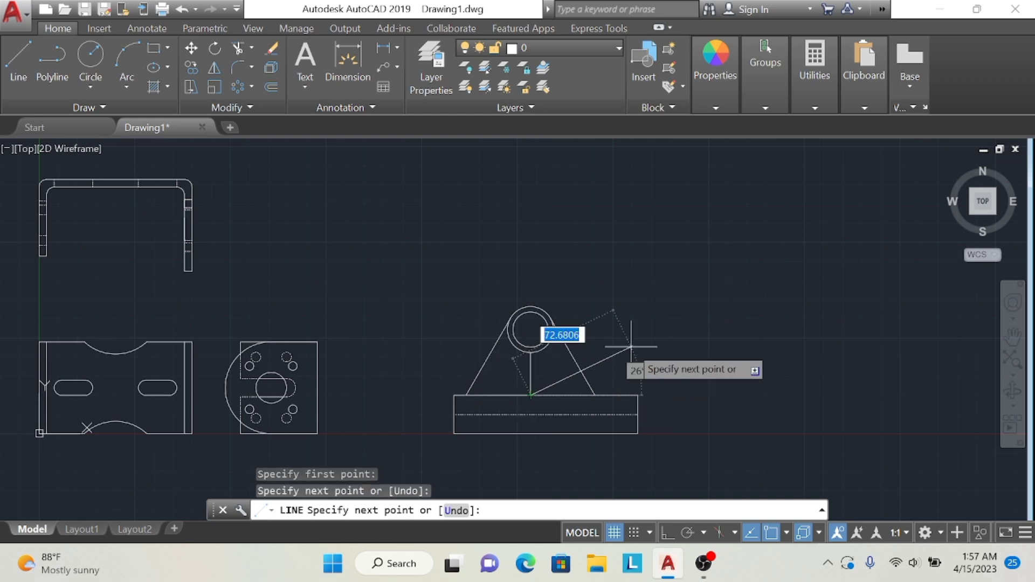
{"action": "key", "text": "Escape"}
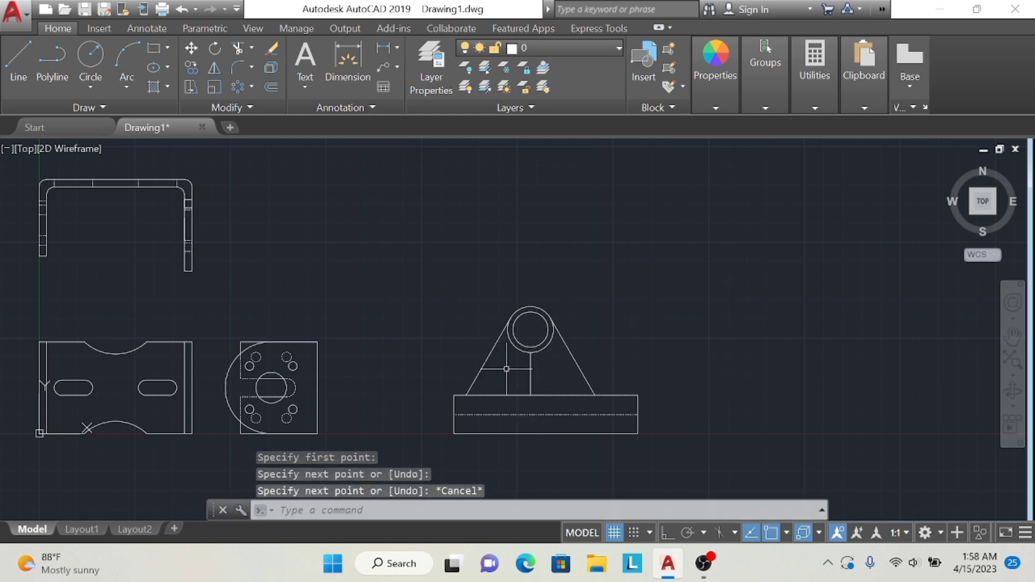
Offset the new stem line 5 units to the left
{"action": "left_click", "coordinate": [274, 86]}
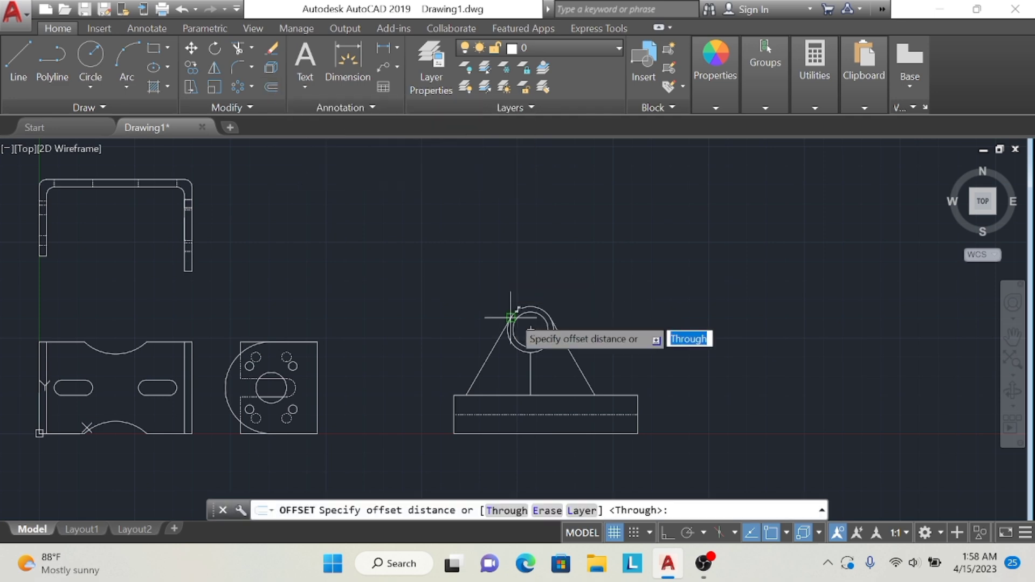
{"action": "left_click", "coordinate": [531, 373]}
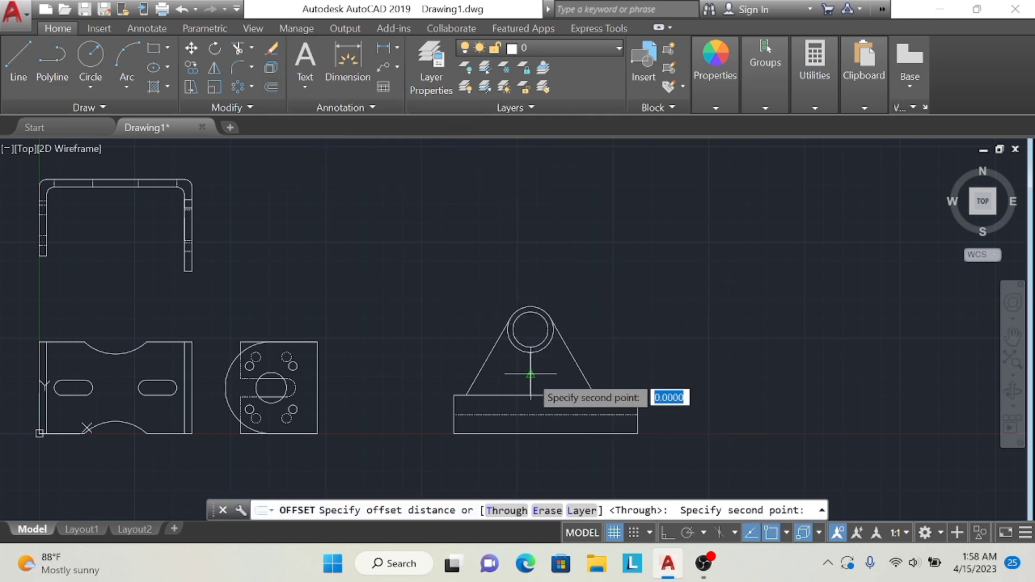
{"action": "left_click", "coordinate": [530, 373]}
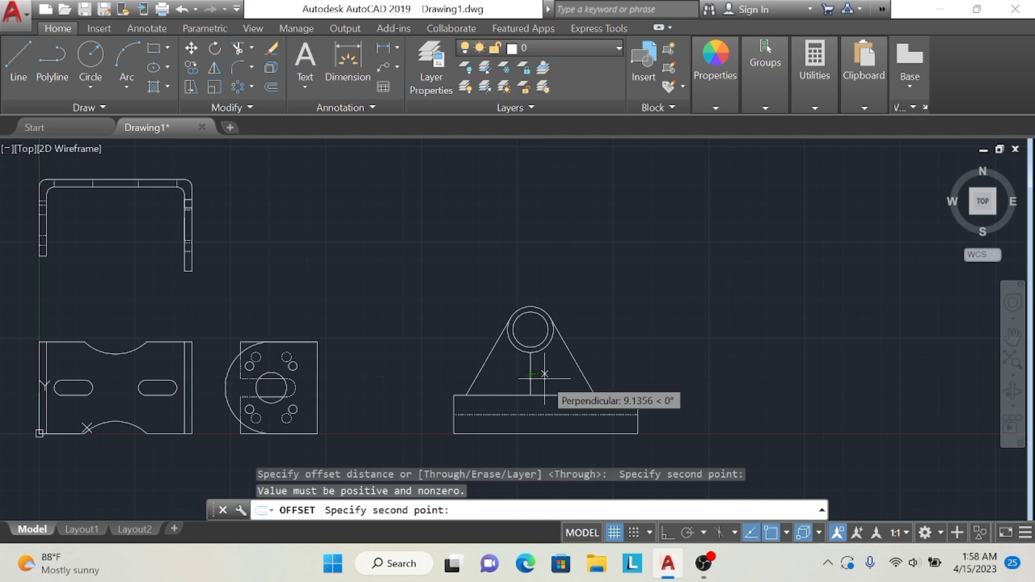
{"action": "type", "text": "5"}
{"action": "key", "text": "Return"}
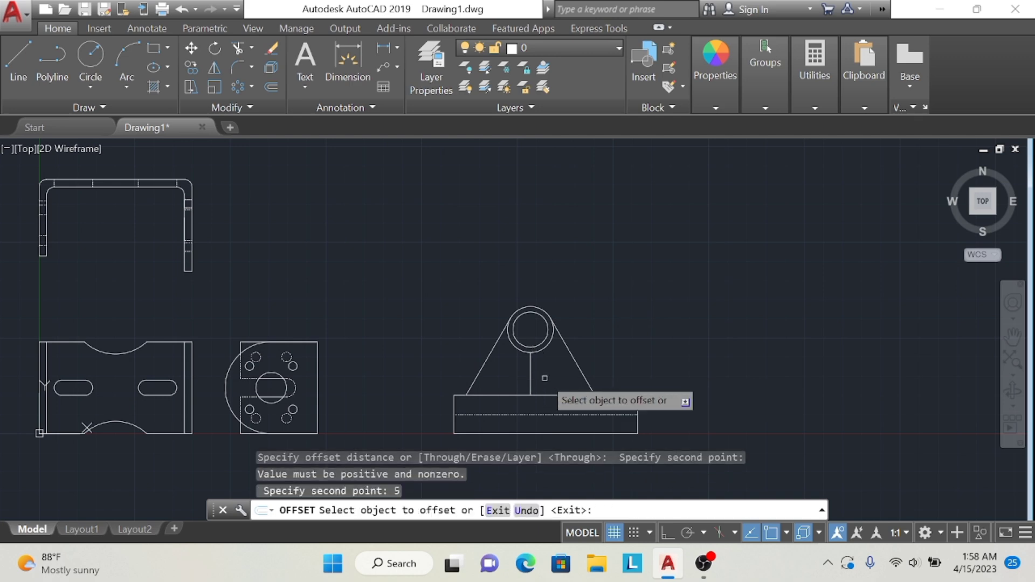
{"action": "left_click", "coordinate": [531, 378]}
{"action": "left_click", "coordinate": [526, 378]}
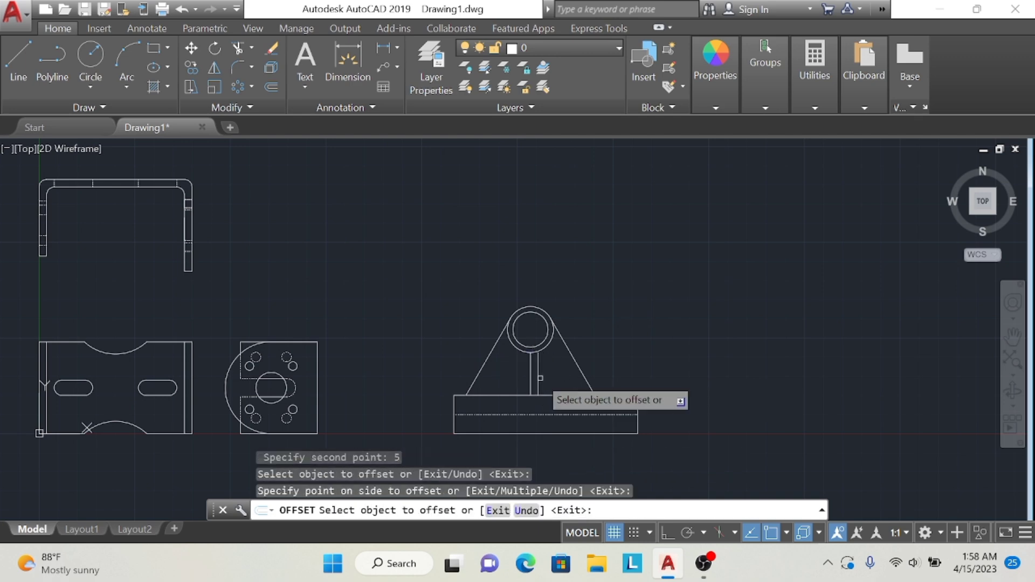
{"action": "left_click", "coordinate": [528, 378]}
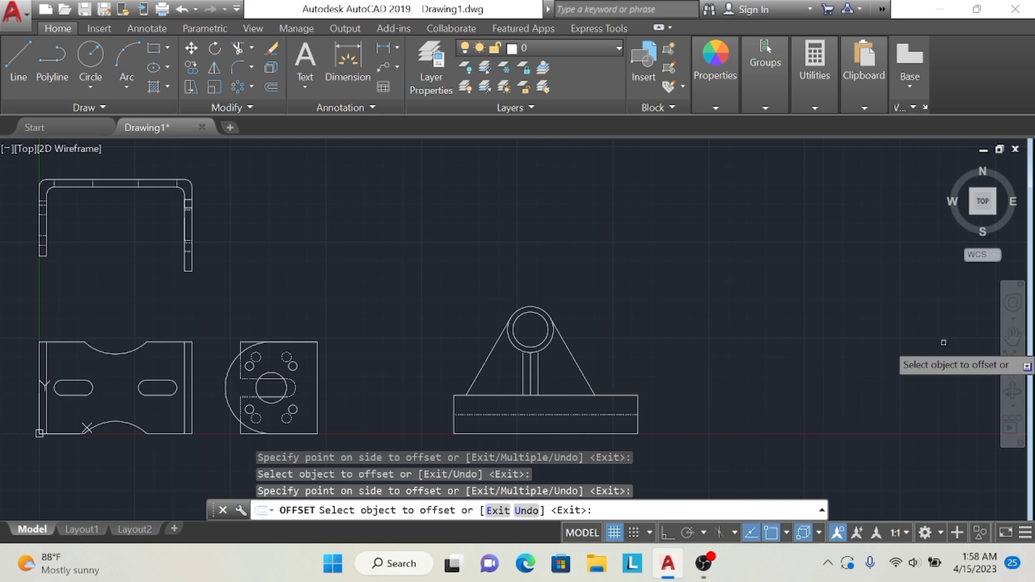
Zoom to the bracket front view and try extending a line to the left stem line
{"action": "left_click", "coordinate": [1012, 337]}
{"action": "mouse_move", "coordinate": [777, 435]}
{"action": "left_mouse_down"}
{"action": "mouse_move", "coordinate": [802, 353]}
{"action": "mouse_move", "coordinate": [906, 351]}
{"action": "left_mouse_up"}
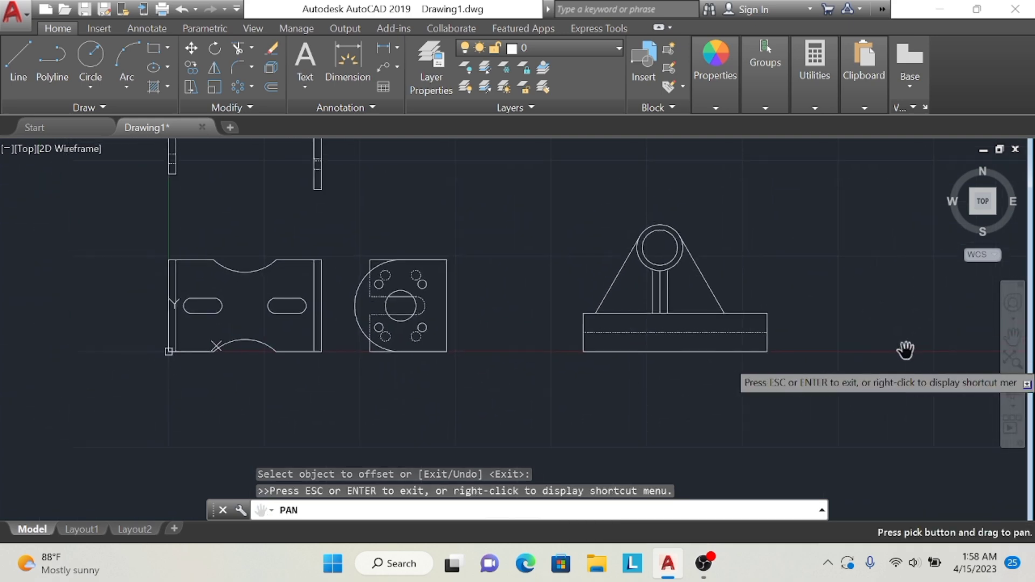
{"action": "scroll", "coordinate": [906, 351], "scroll_direction": "up", "scroll_amount": 4}
{"action": "left_click_drag", "start_coordinate": [734, 258], "coordinate": [780, 405]}
{"action": "key", "text": "Escape"}
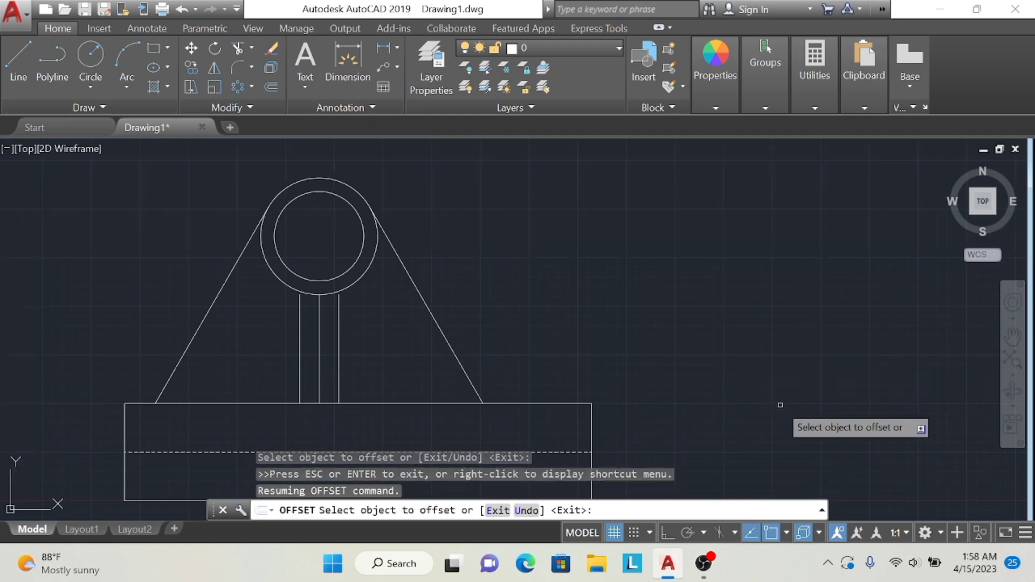
{"action": "left_click", "coordinate": [252, 47]}
{"action": "left_click", "coordinate": [255, 107]}
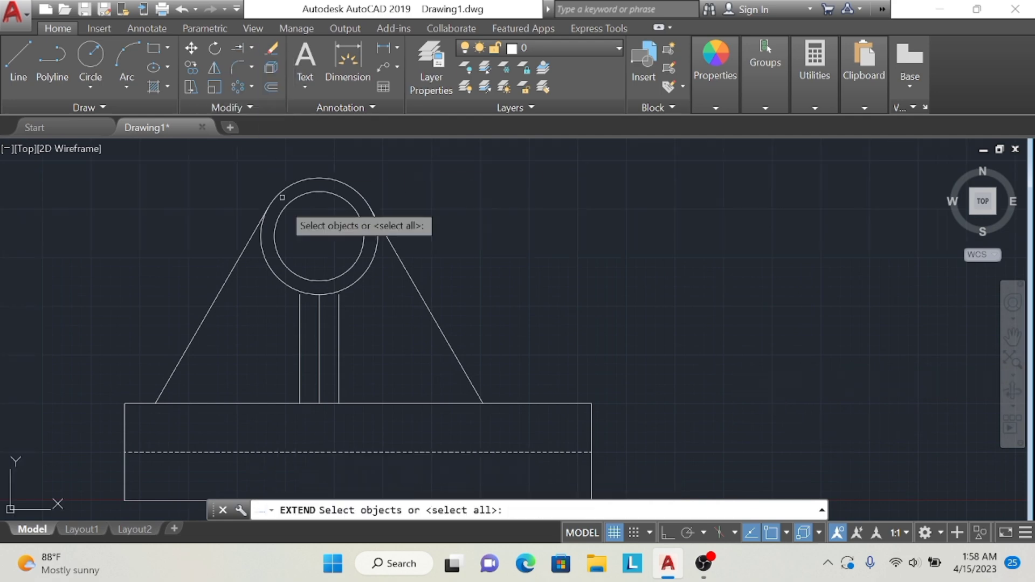
{"action": "left_click", "coordinate": [300, 320]}
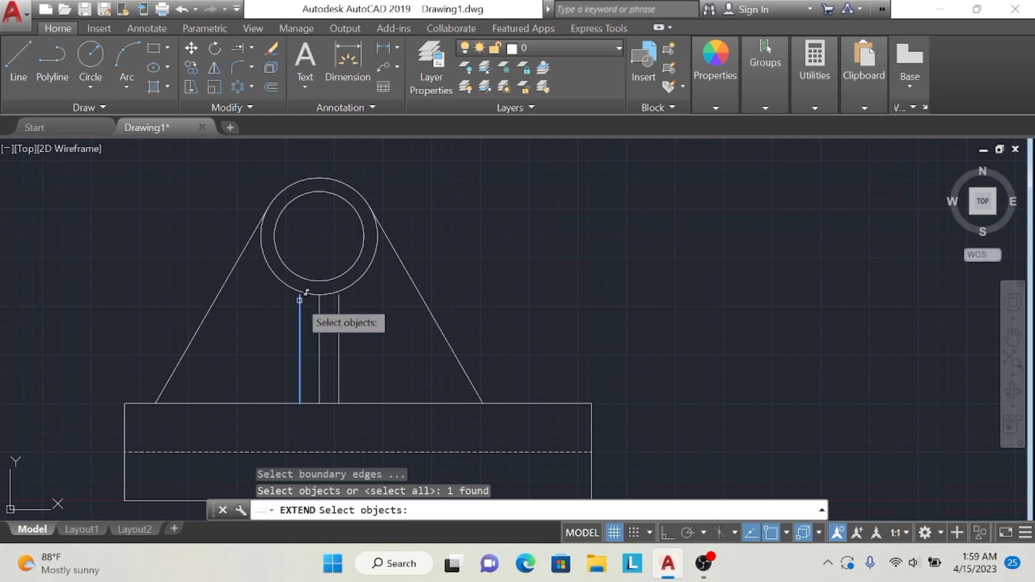
{"action": "key", "text": "Return"}
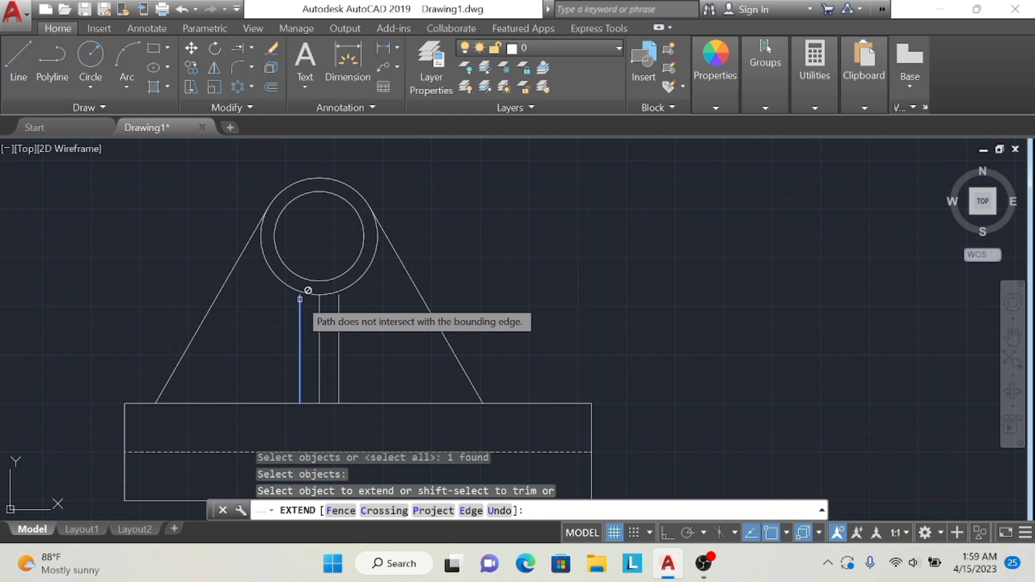
{"action": "left_click", "coordinate": [299, 300]}
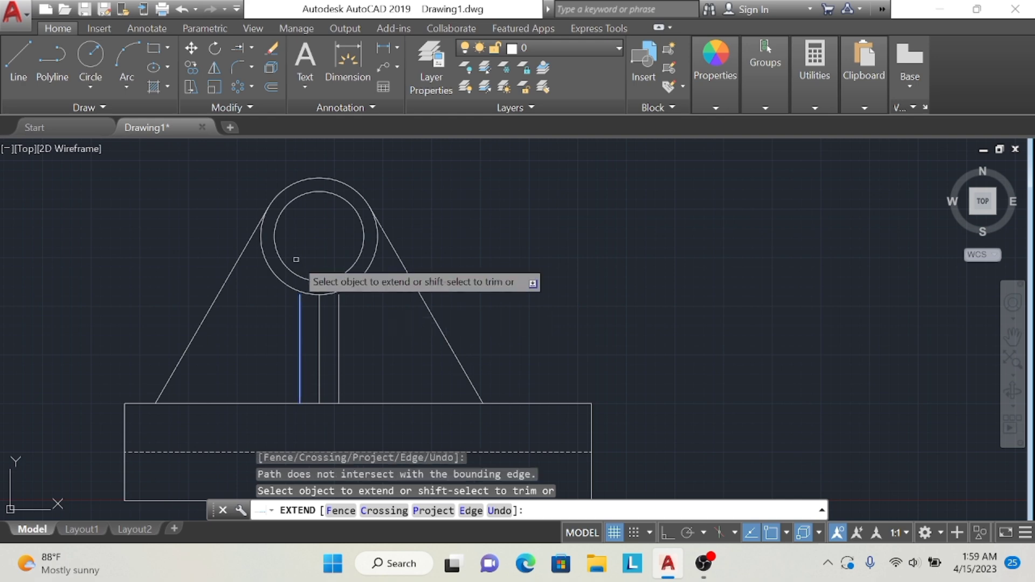
{"action": "key", "text": "Return"}
Select both stem lines and try extending them up to the ring, then cancel
{"action": "left_click", "coordinate": [300, 301]}
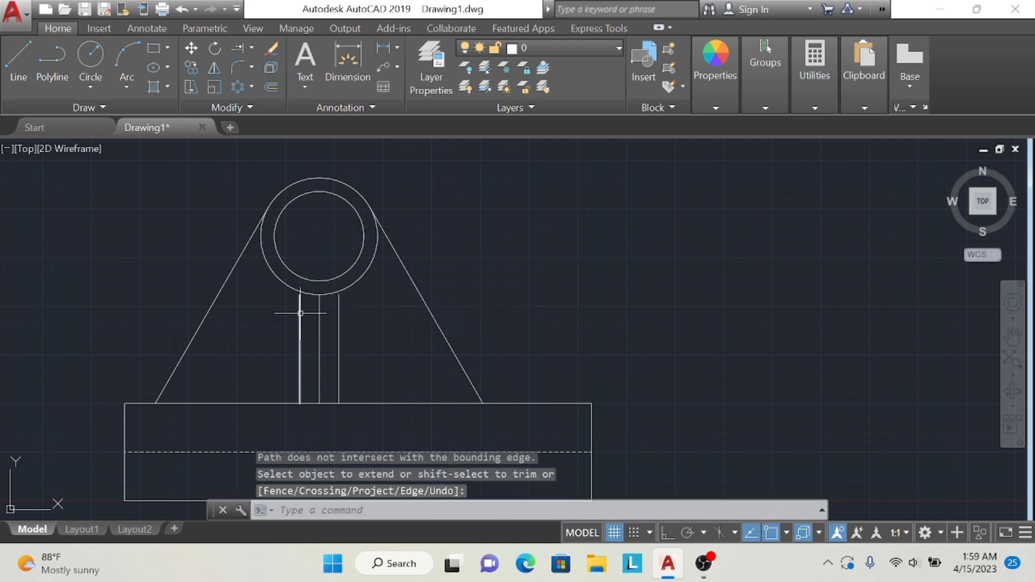
{"action": "left_click", "coordinate": [339, 314]}
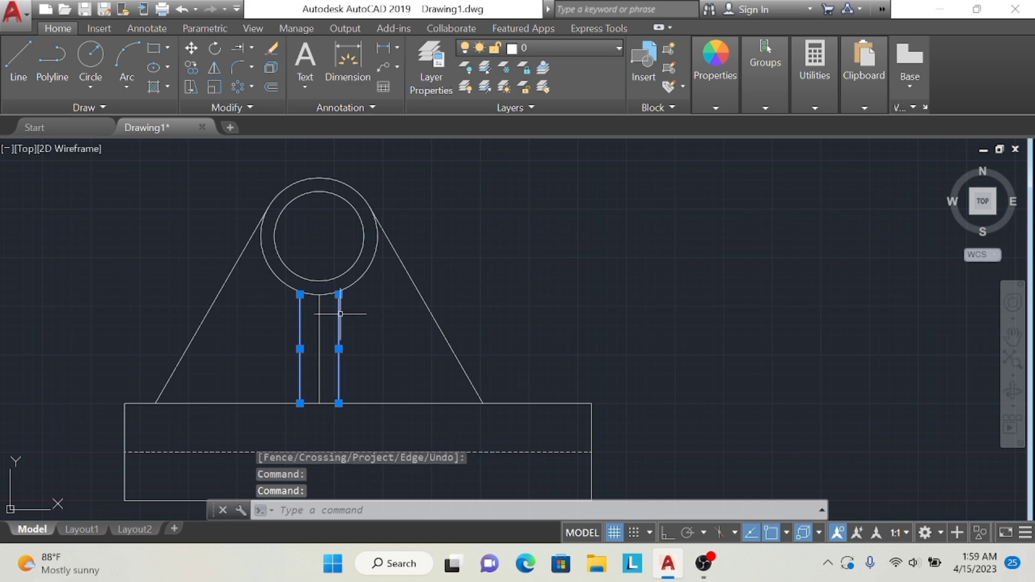
{"action": "left_click", "coordinate": [237, 47]}
{"action": "left_click", "coordinate": [301, 294]}
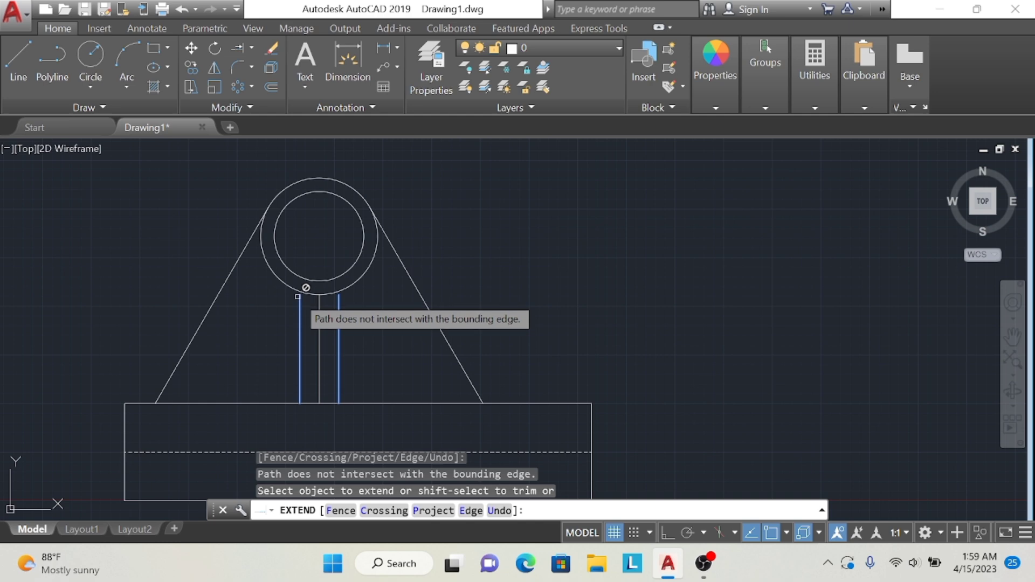
{"action": "left_click", "coordinate": [300, 296]}
{"action": "key", "text": "Escape"}
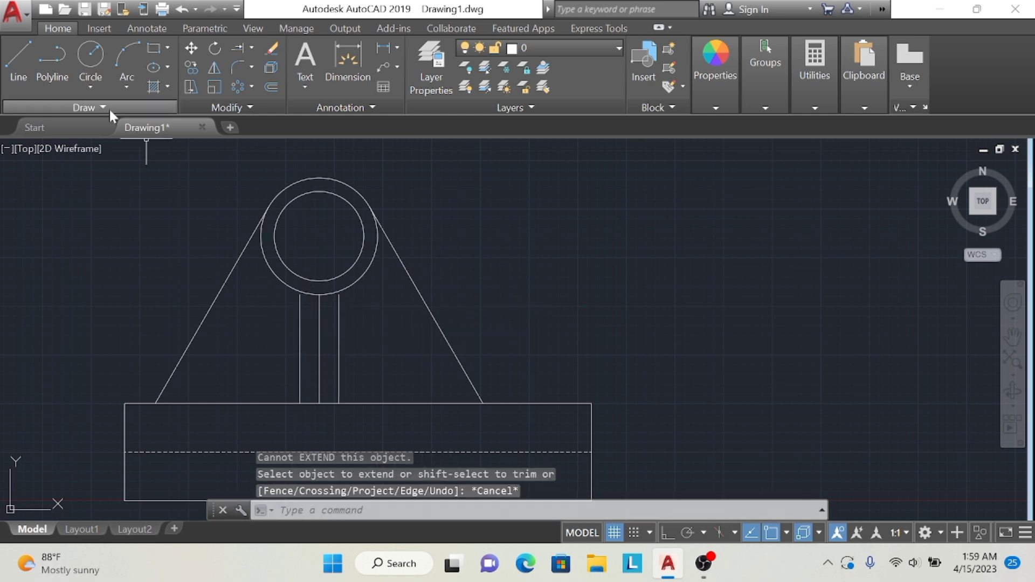
Sketch trial line points at the stem tops, then cancel the unfinished line
{"action": "left_click", "coordinate": [18, 74]}
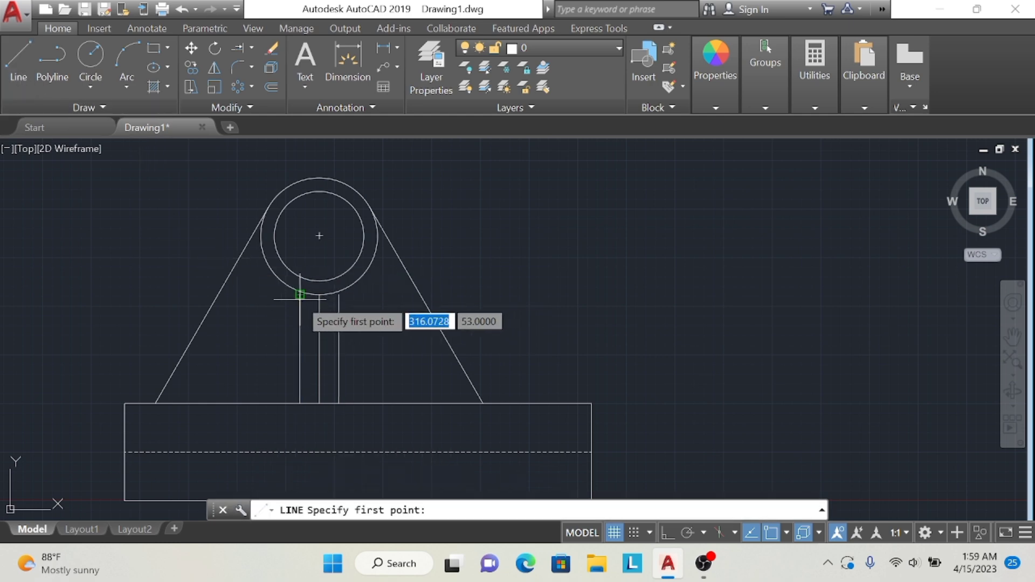
{"action": "left_click", "coordinate": [300, 295]}
{"action": "left_click", "coordinate": [299, 276]}
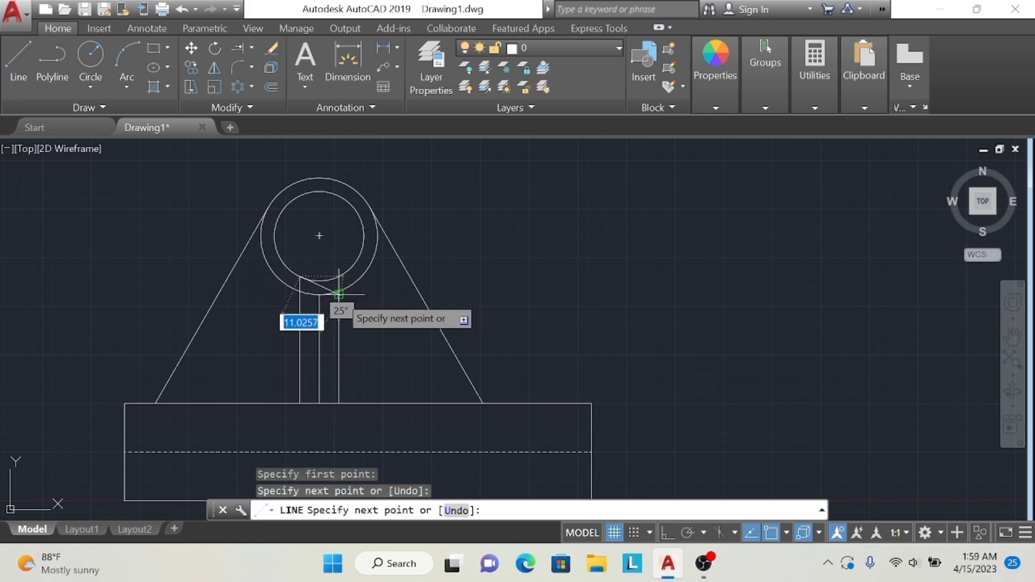
{"action": "left_click", "coordinate": [339, 294]}
{"action": "left_click", "coordinate": [339, 276]}
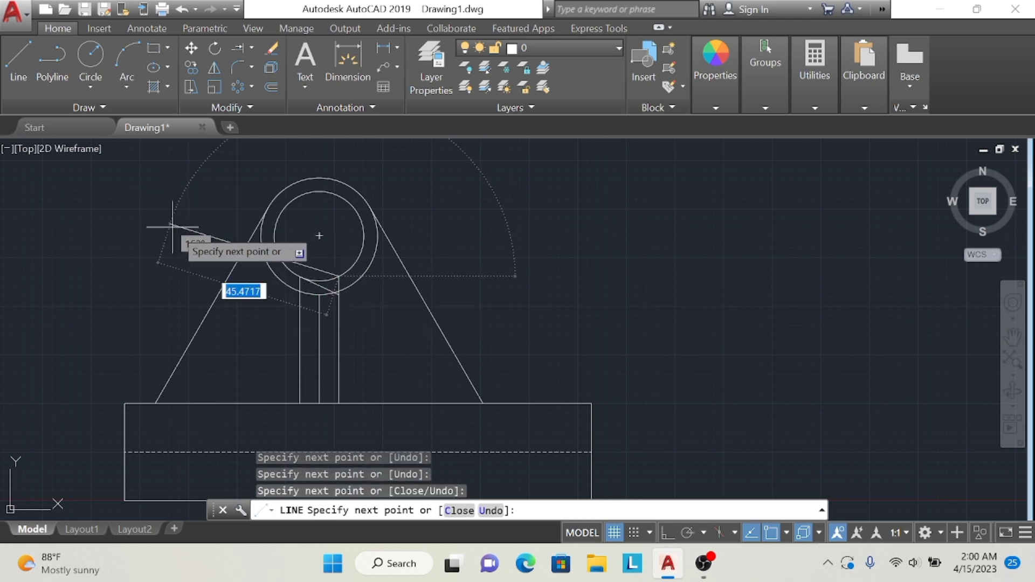
{"action": "key", "text": "Escape"}
Trim the short stem segment inside the ring, using all objects as cutting edges
{"action": "left_click", "coordinate": [252, 48]}
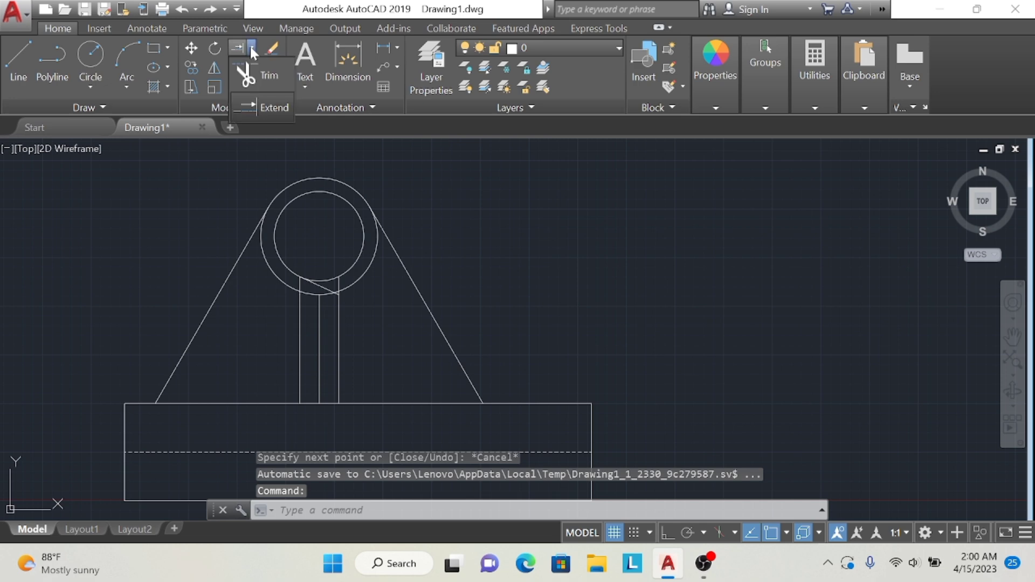
{"action": "left_click", "coordinate": [260, 74]}
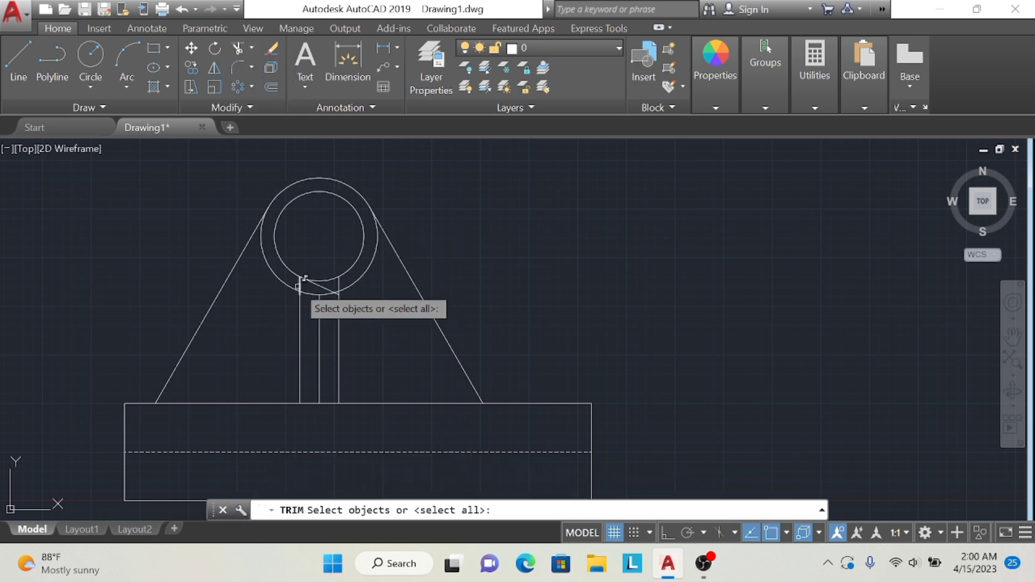
{"action": "key", "text": "Return"}
{"action": "left_click", "coordinate": [301, 290]}
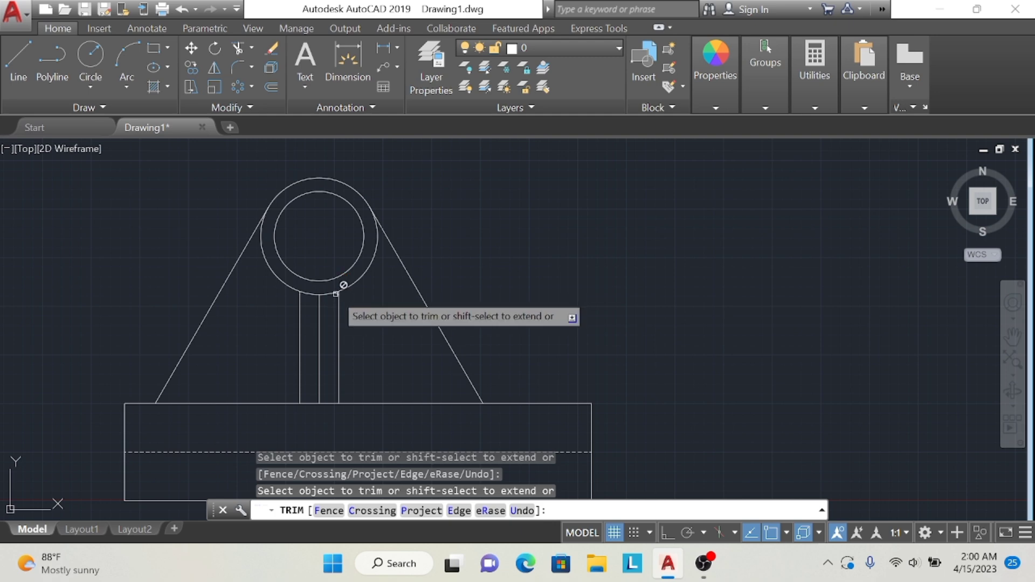
{"action": "key", "text": "Return"}
Recentre the bracket and start another trim with the ring as cutting edge
{"action": "left_click", "coordinate": [1013, 337]}
{"action": "left_click_drag", "start_coordinate": [707, 304], "coordinate": [782, 254]}
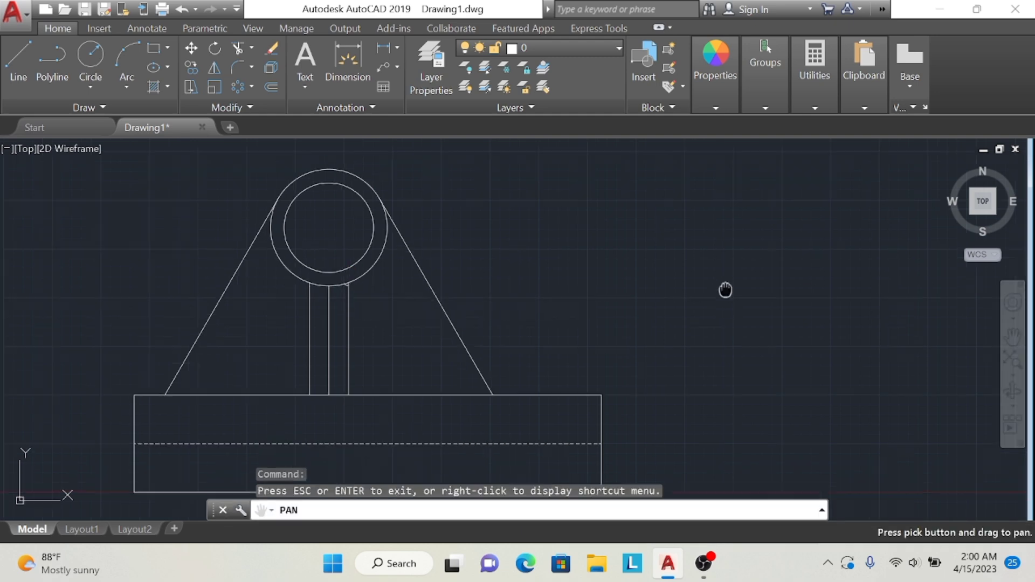
{"action": "scroll", "coordinate": [782, 254], "scroll_direction": "up", "scroll_amount": 5}
{"action": "scroll", "coordinate": [874, 284], "scroll_direction": "down", "scroll_amount": 2}
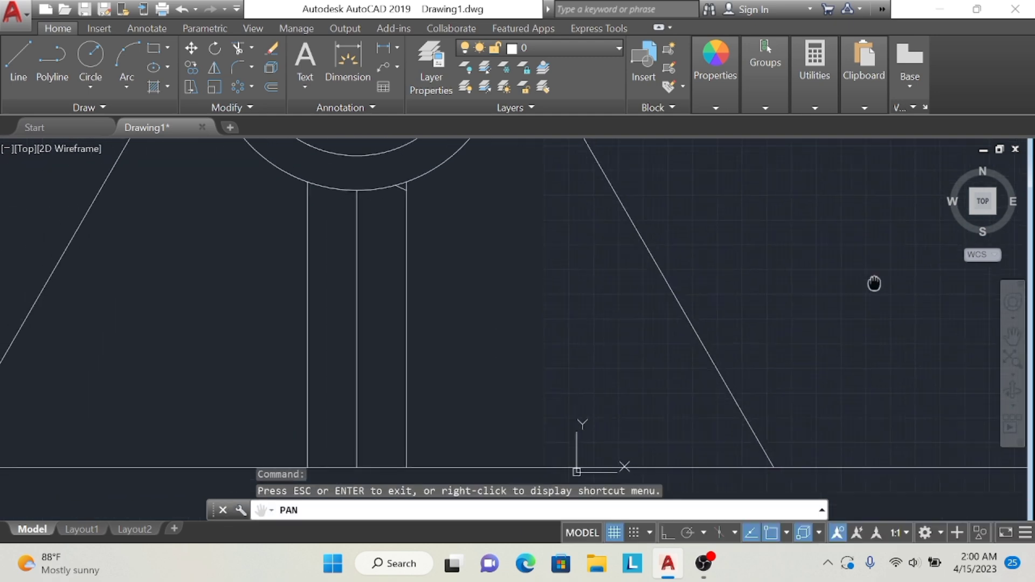
{"action": "left_click", "coordinate": [238, 48]}
{"action": "left_click", "coordinate": [383, 237]}
{"action": "key", "text": "Return"}
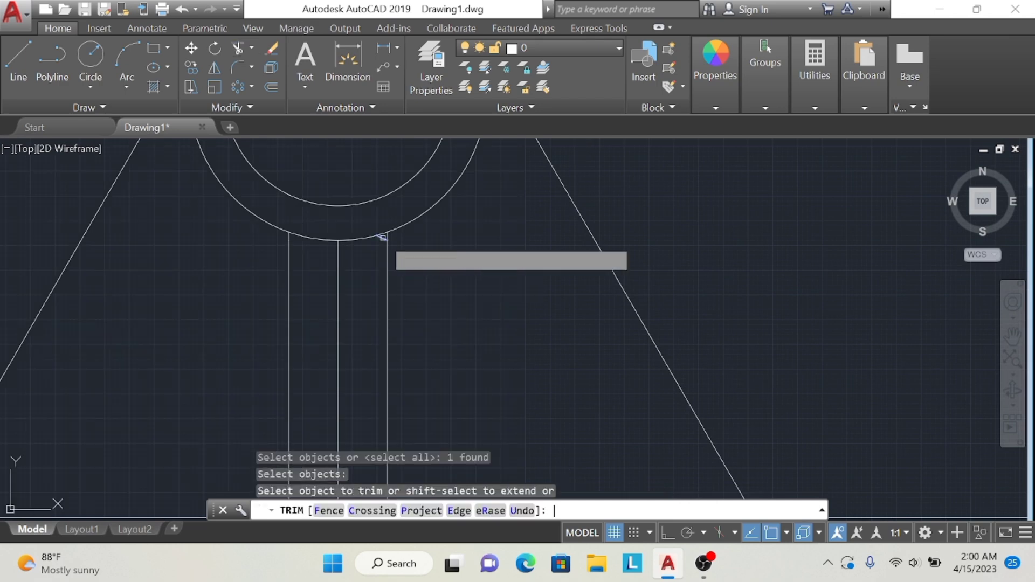
Erase the stray tick at the stem top and zoom out to the whole drawing
{"action": "left_click", "coordinate": [274, 48]}
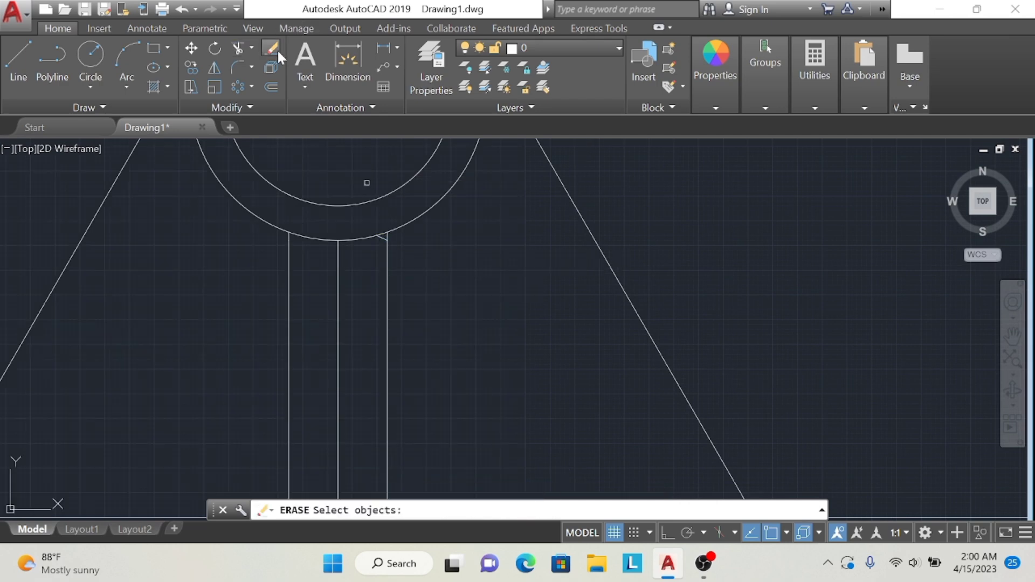
{"action": "left_click", "coordinate": [376, 240]}
{"action": "key", "text": "Return"}
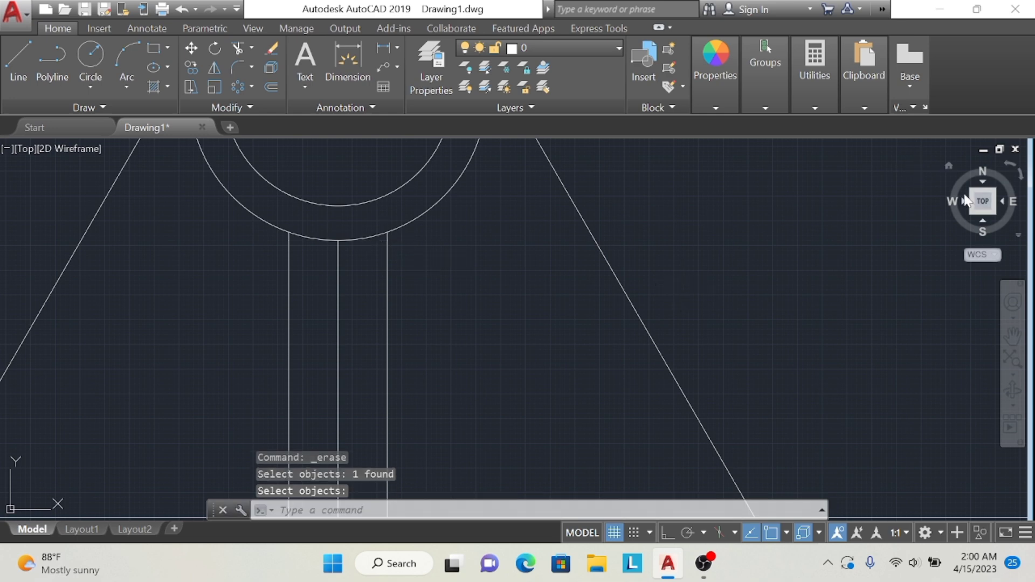
{"action": "left_click", "coordinate": [981, 203]}
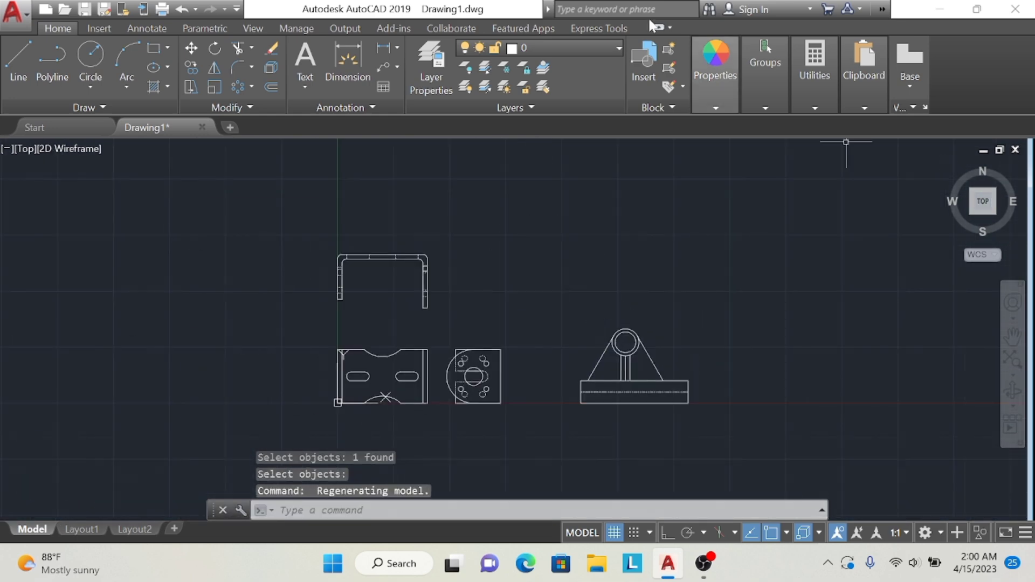
Draw the rectangle's 70-unit bottom edge level with the bracket's base
{"action": "left_click", "coordinate": [22, 56]}
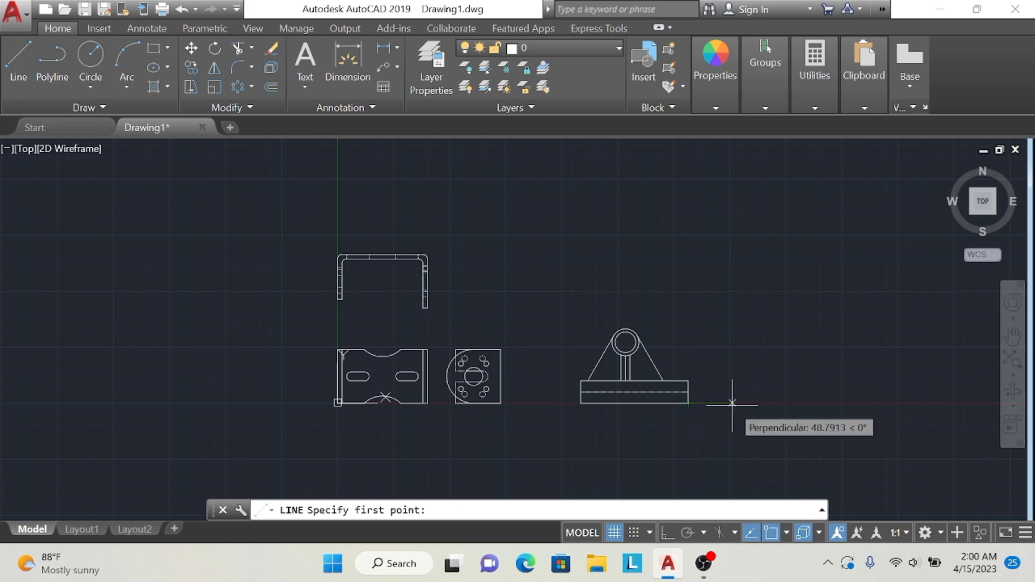
{"action": "left_click", "coordinate": [732, 404]}
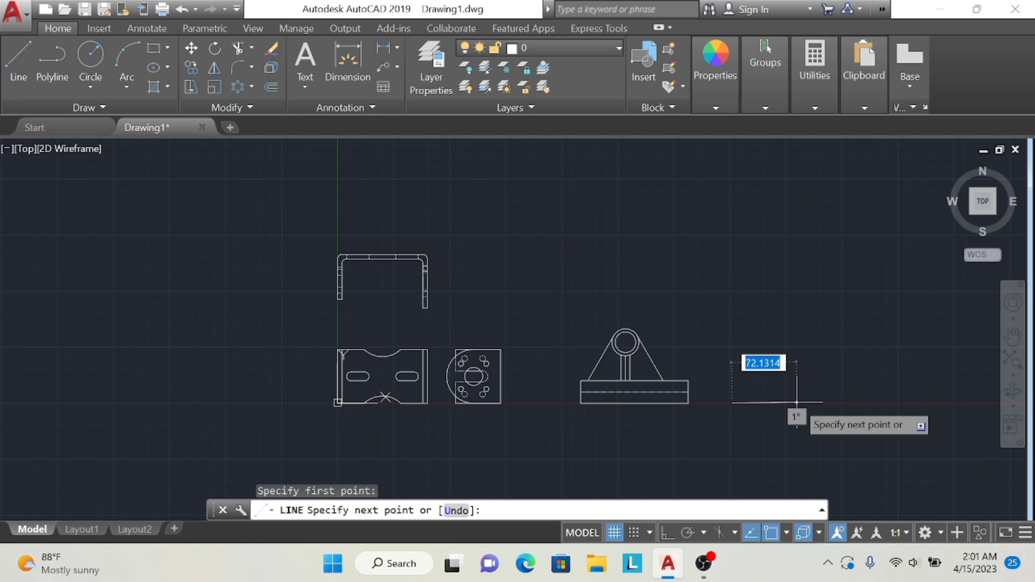
{"action": "type", "text": "70"}
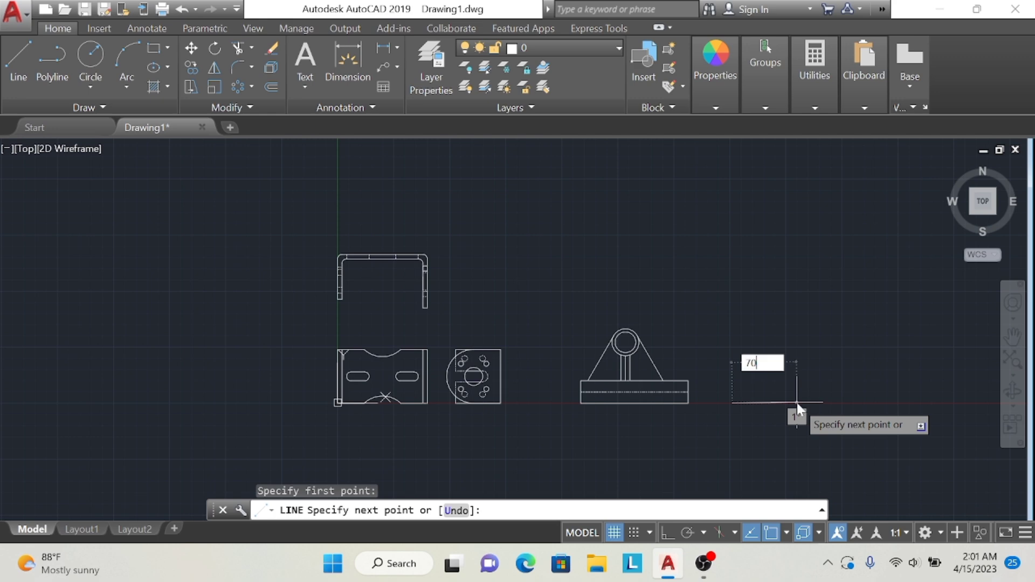
{"action": "key", "text": "Return"}
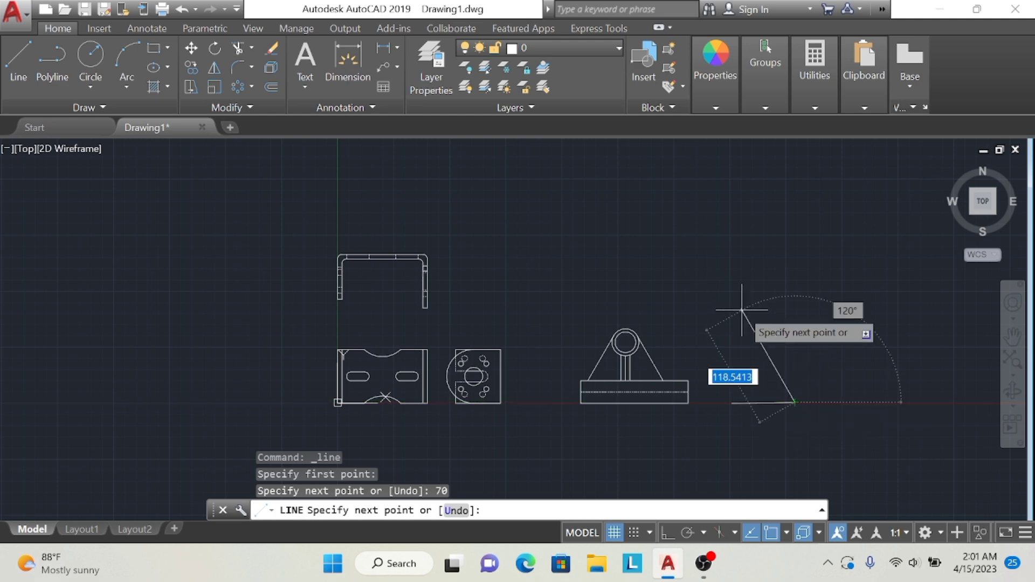
{"action": "key", "text": "Escape"}
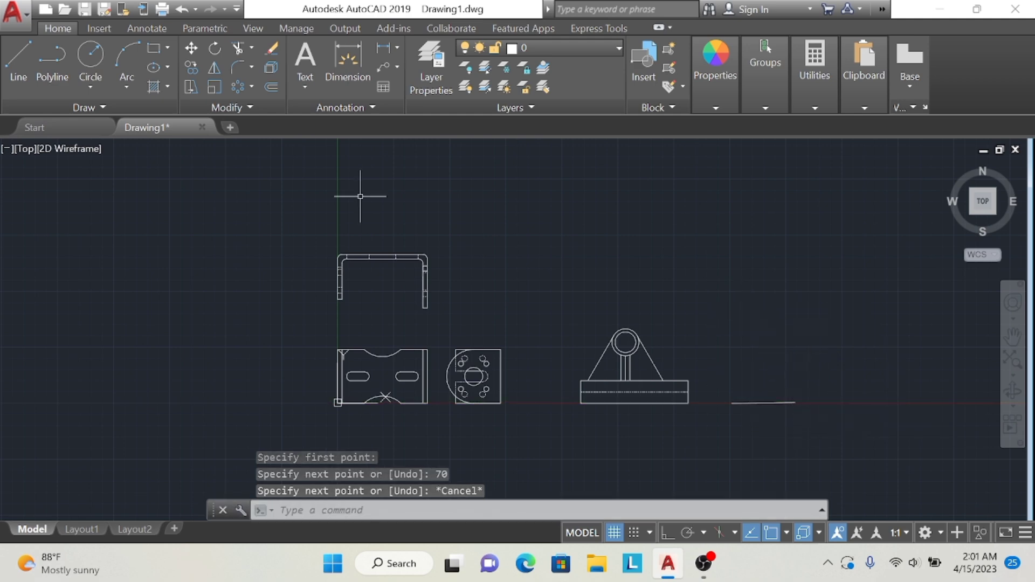
Add the 25-unit right side, the top edge and the closing left side
{"action": "left_click", "coordinate": [18, 54]}
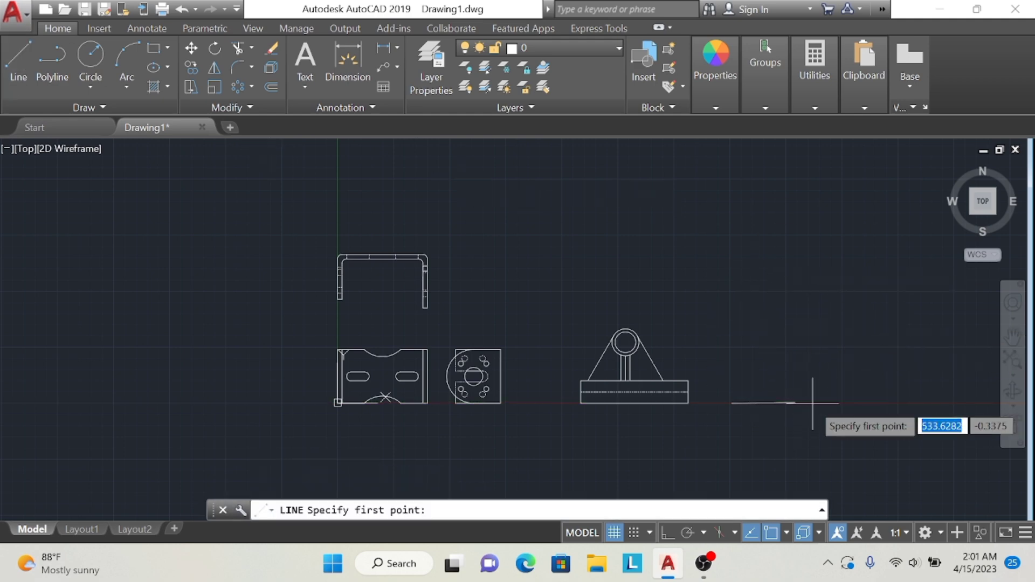
{"action": "left_click", "coordinate": [795, 402]}
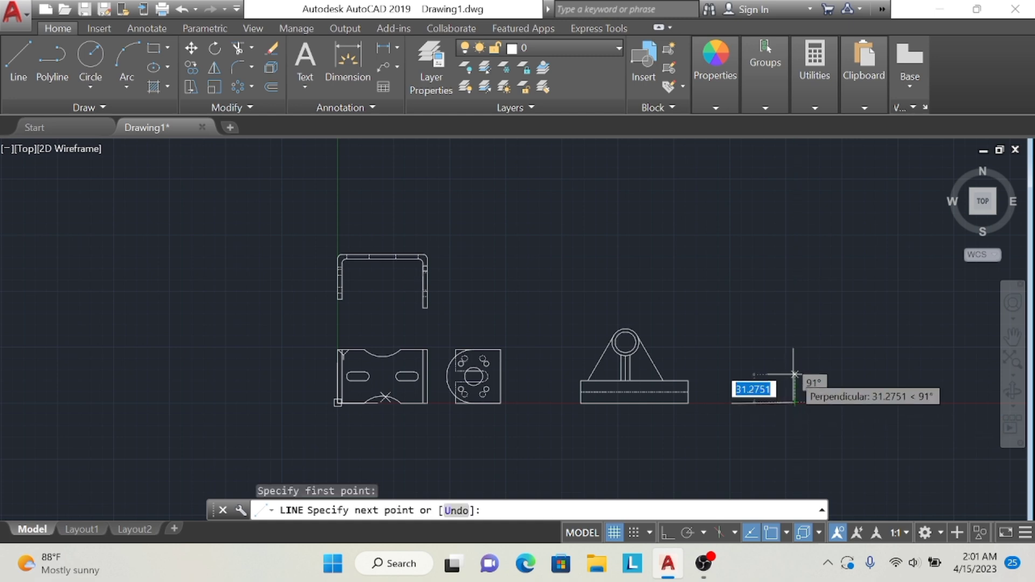
{"action": "type", "text": "25"}
{"action": "key", "text": "Return"}
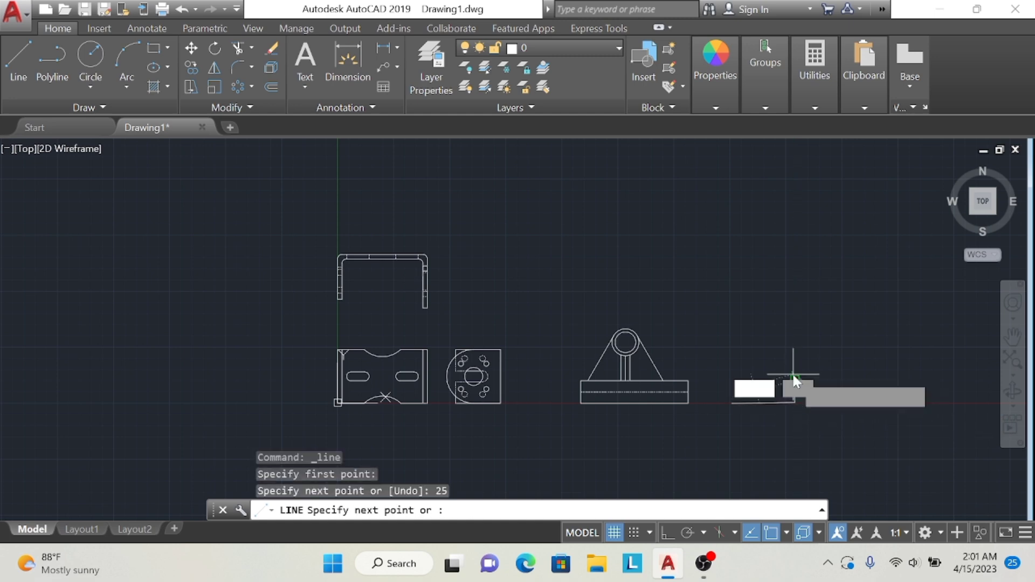
{"action": "left_click", "coordinate": [733, 380]}
{"action": "left_click", "coordinate": [732, 402]}
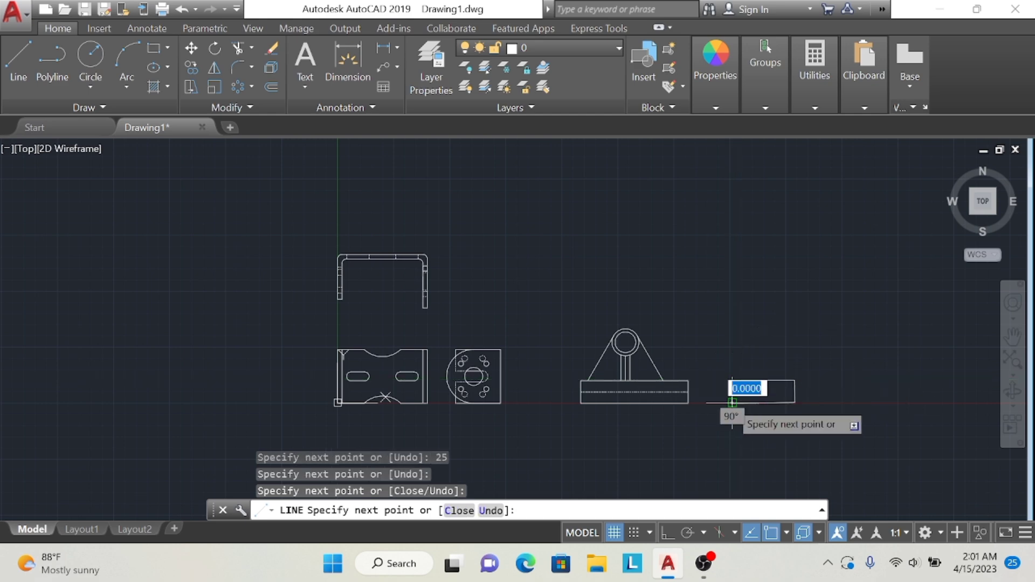
{"action": "key", "text": "Escape"}
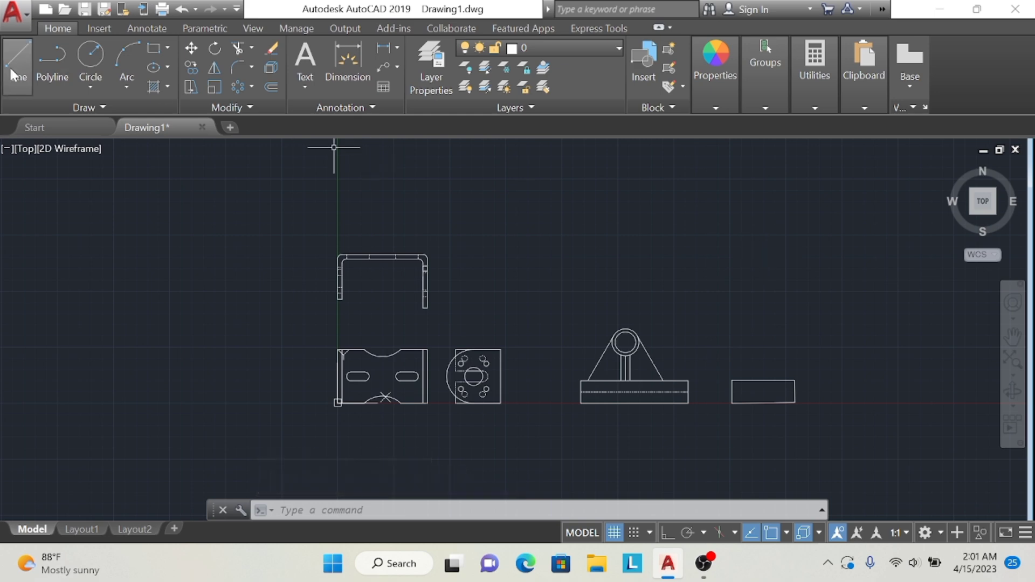
Draw a horizontal line across the rectangle's upper part
{"action": "type", "text": "l"}
{"action": "key", "text": "Return"}
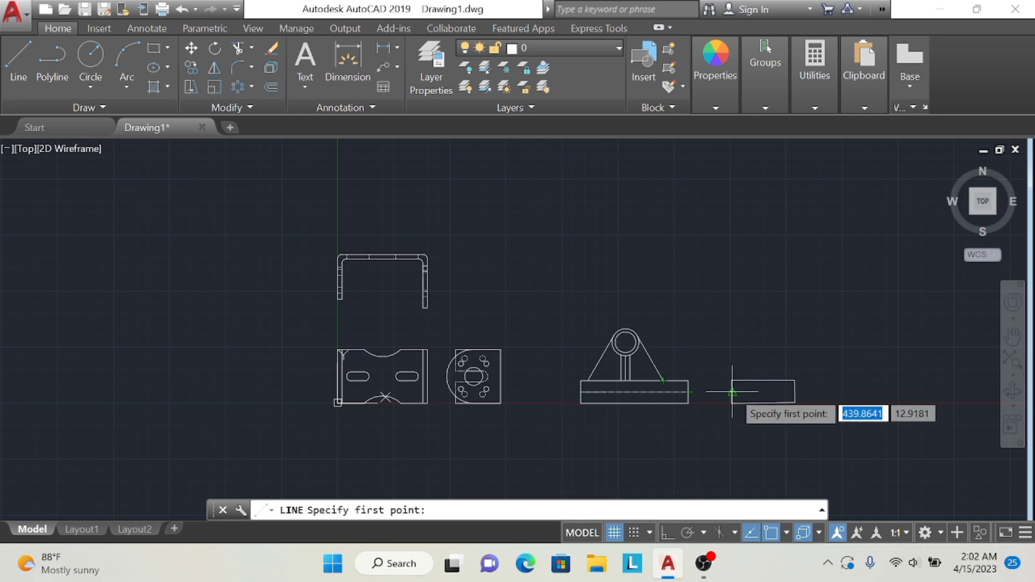
{"action": "left_click", "coordinate": [733, 392]}
{"action": "left_click", "coordinate": [795, 390]}
{"action": "key", "text": "Escape"}
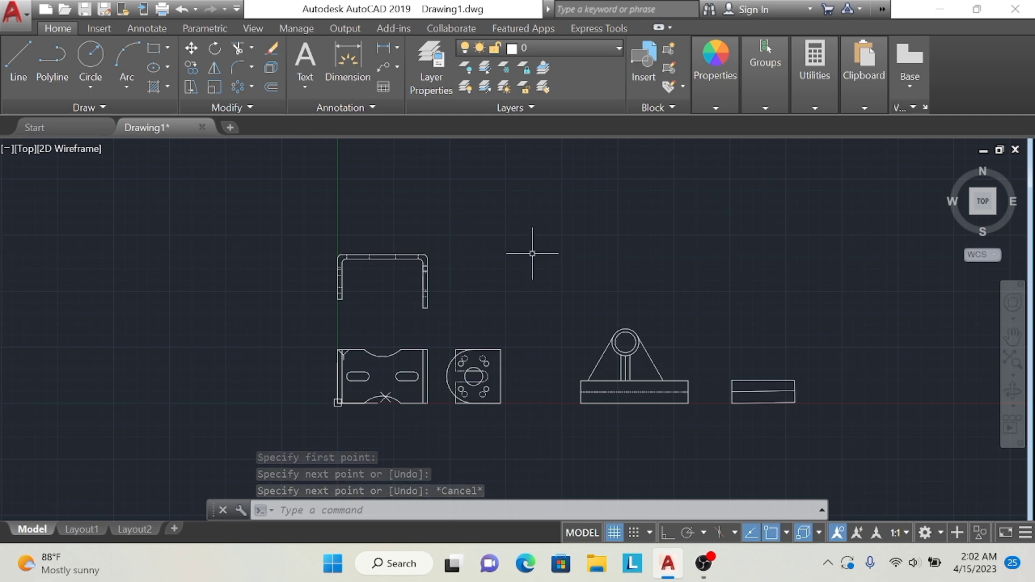
{"action": "left_click", "coordinate": [21, 70]}
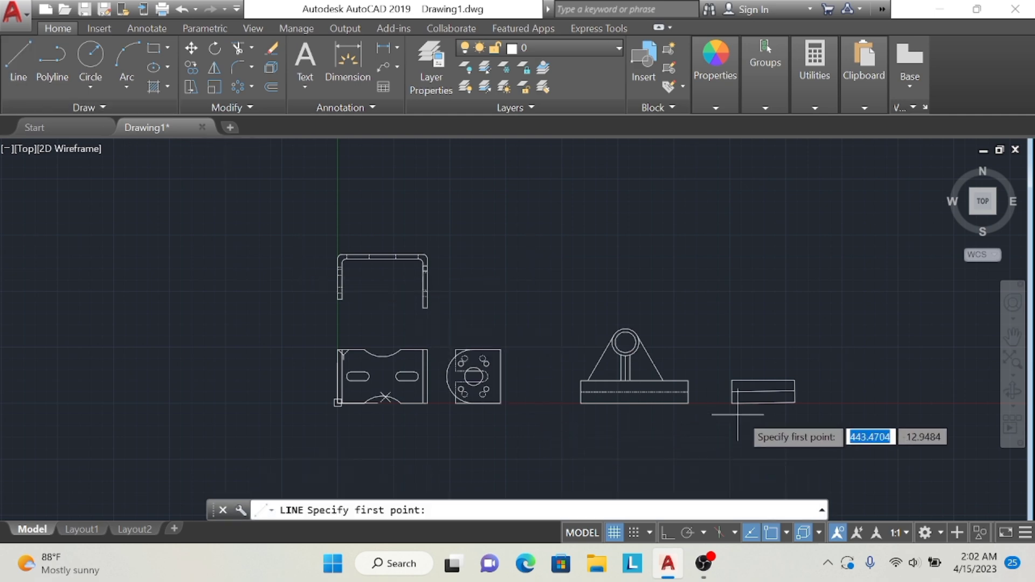
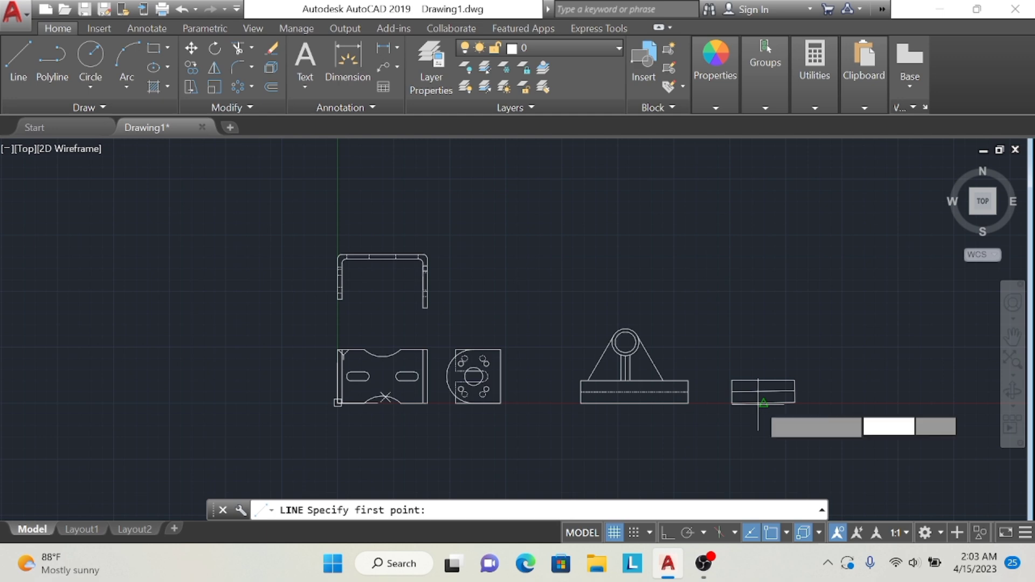
Draw the first slanted line through the right-hand rectangle from a start point offset 17
{"action": "type", "text": "17"}
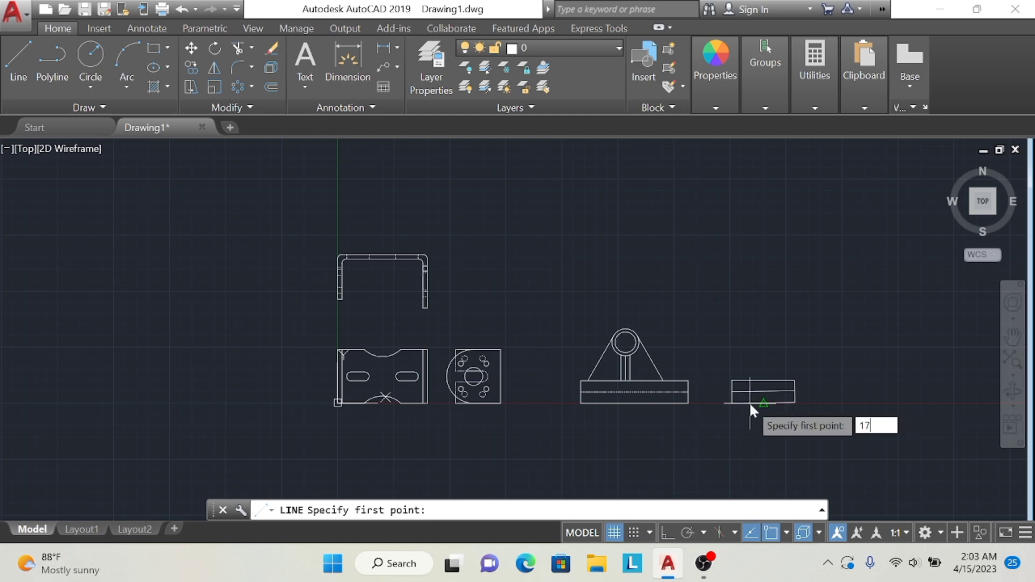
{"action": "key", "text": "Return"}
{"action": "key", "text": "Escape"}
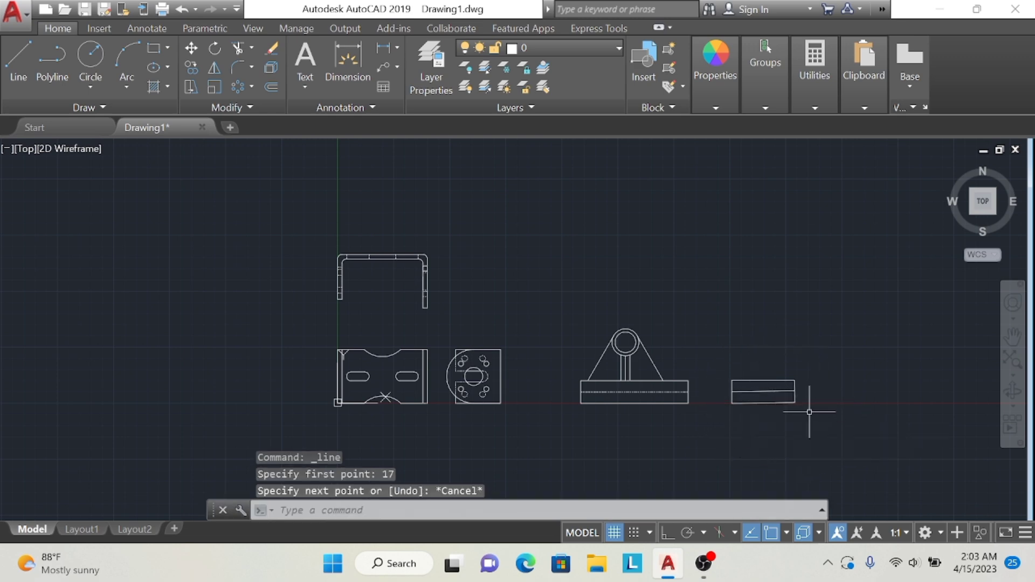
{"action": "left_click", "coordinate": [22, 62]}
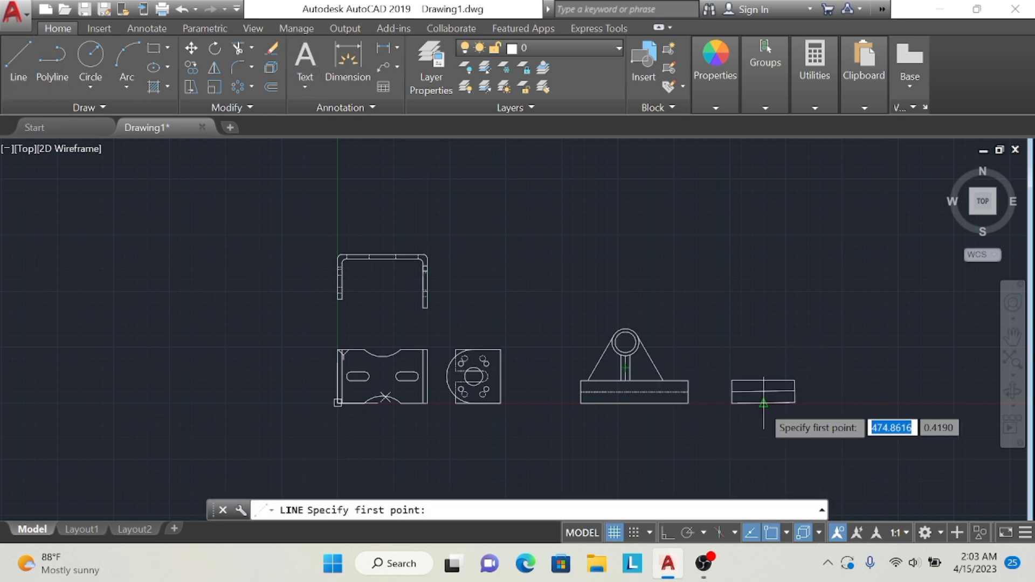
{"action": "type", "text": "17"}
{"action": "key", "text": "Return"}
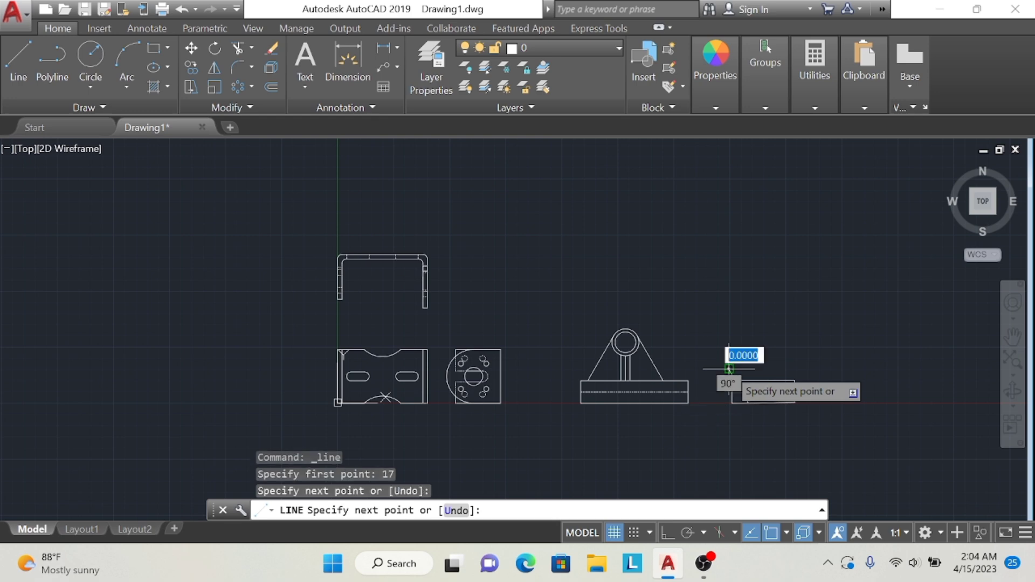
{"action": "left_click", "coordinate": [729, 370]}
{"action": "key", "text": "Escape"}
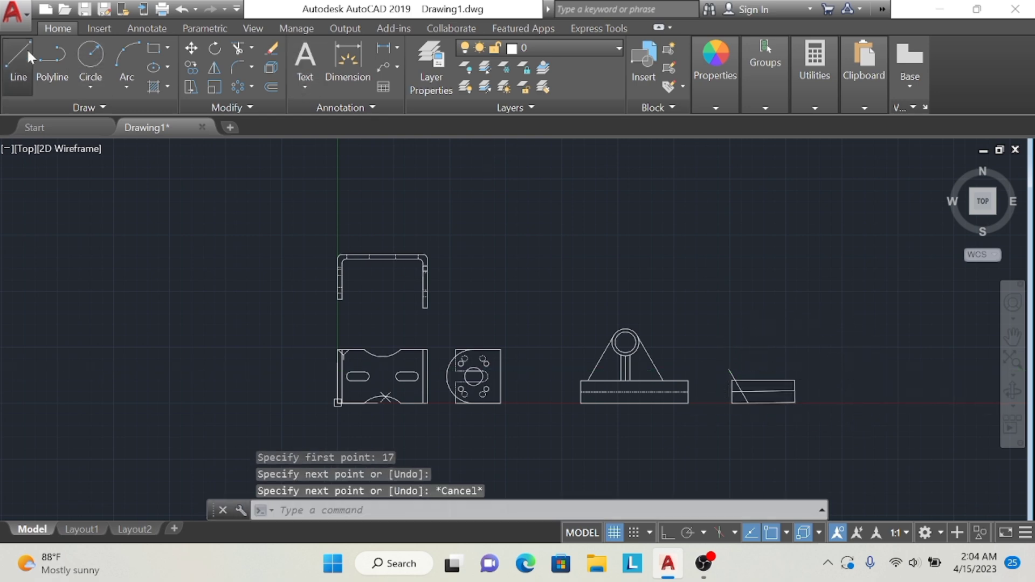
Draw the second long slanted line from a start point offset 17
{"action": "left_click", "coordinate": [27, 48]}
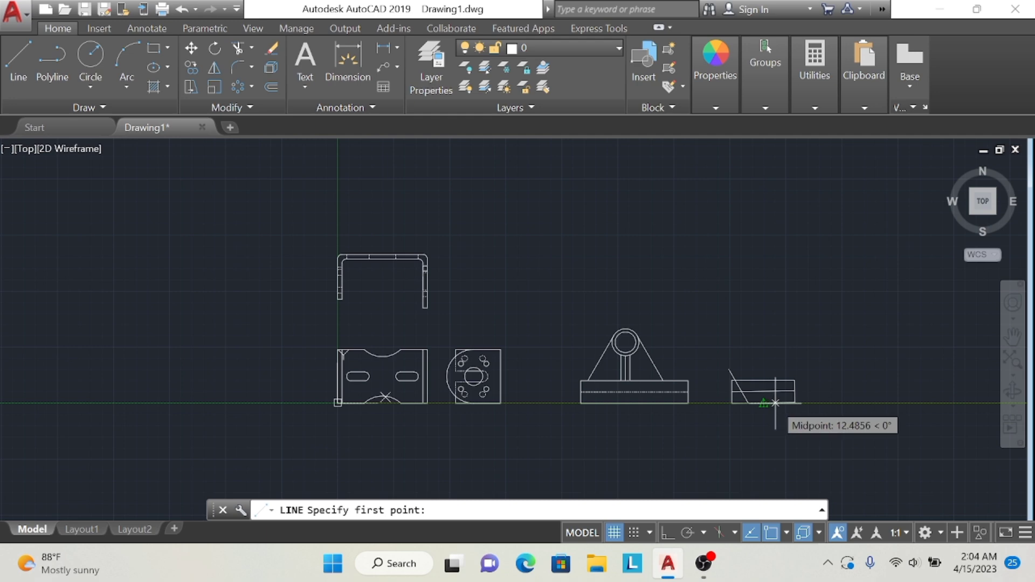
{"action": "type", "text": "17"}
{"action": "key", "text": "Return"}
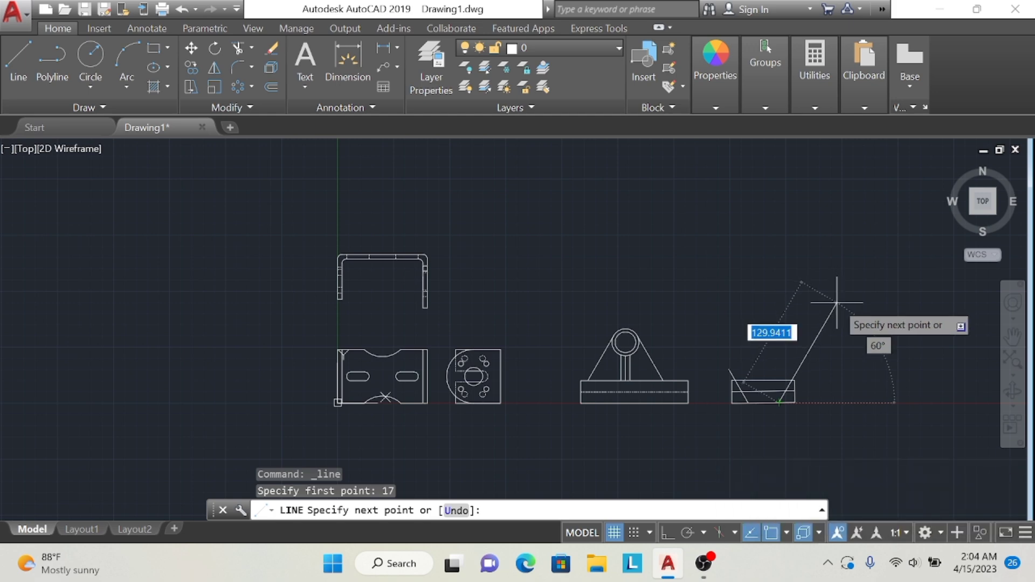
{"action": "left_click", "coordinate": [837, 301]}
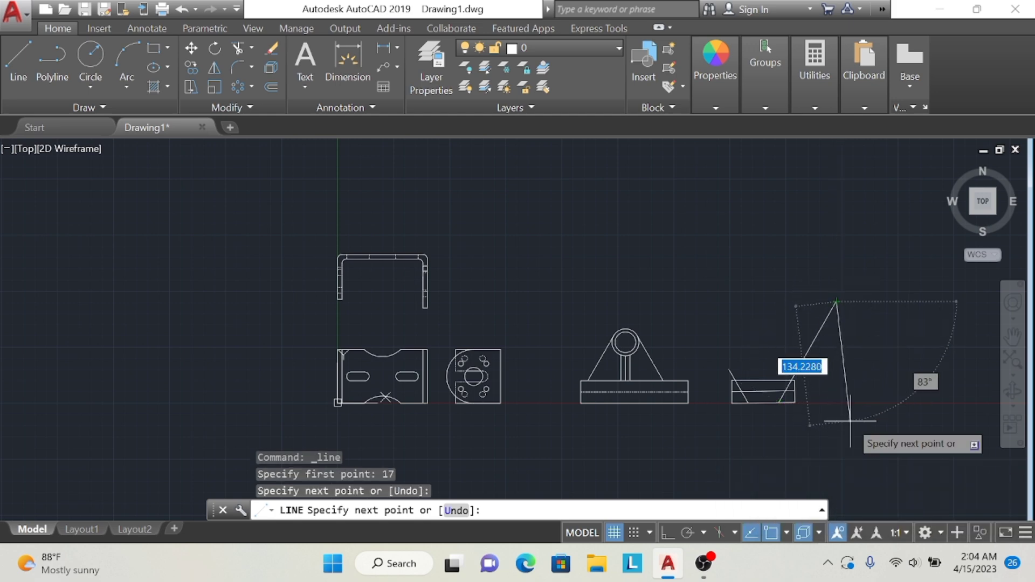
{"action": "key", "text": "Escape"}
Trim the four excess pieces of the angled lines, leaving a tapered trapezoid inside the rectangle
{"action": "left_click", "coordinate": [237, 47]}
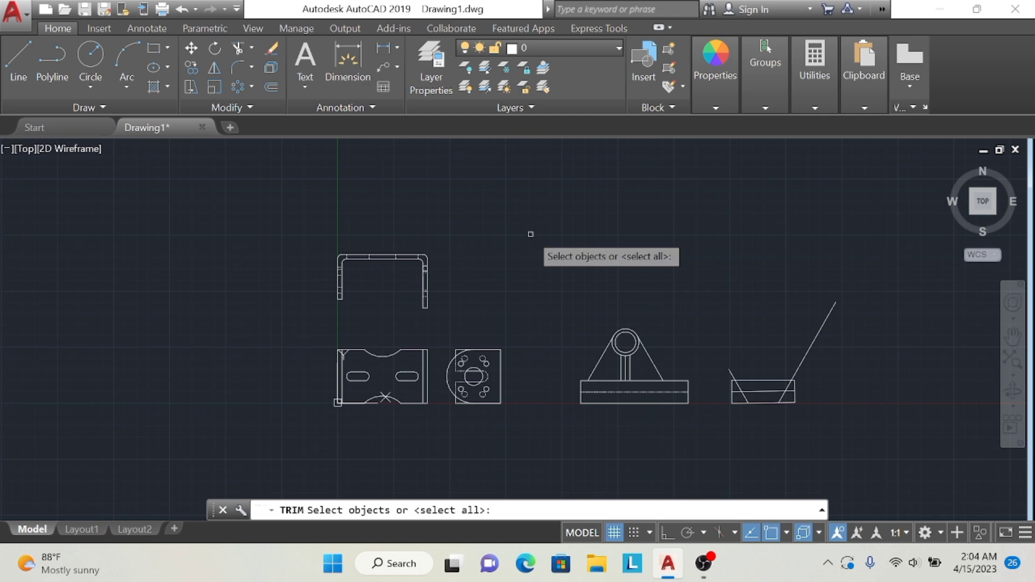
{"action": "key", "text": "Return"}
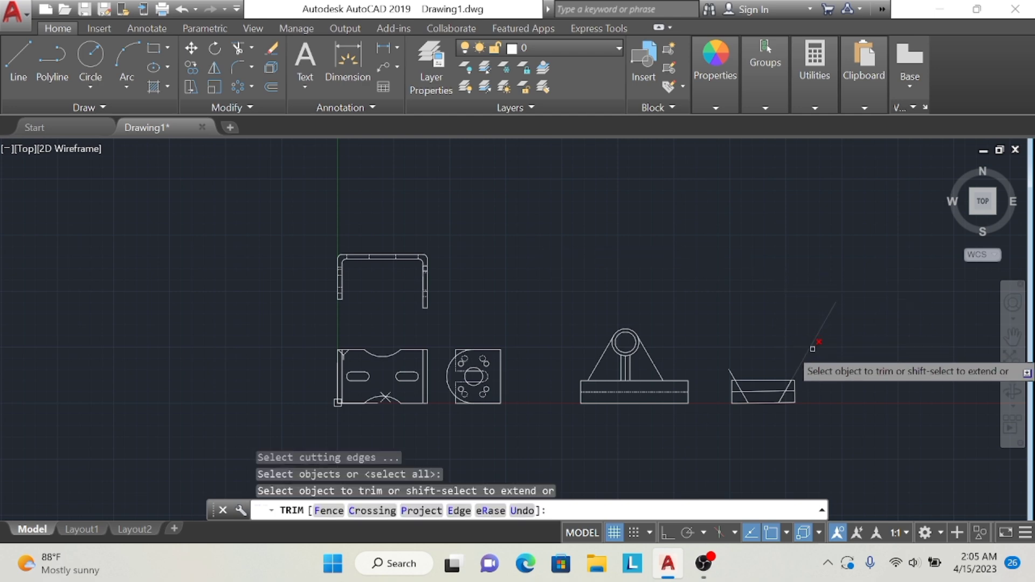
{"action": "left_click", "coordinate": [811, 348]}
{"action": "left_click", "coordinate": [791, 388]}
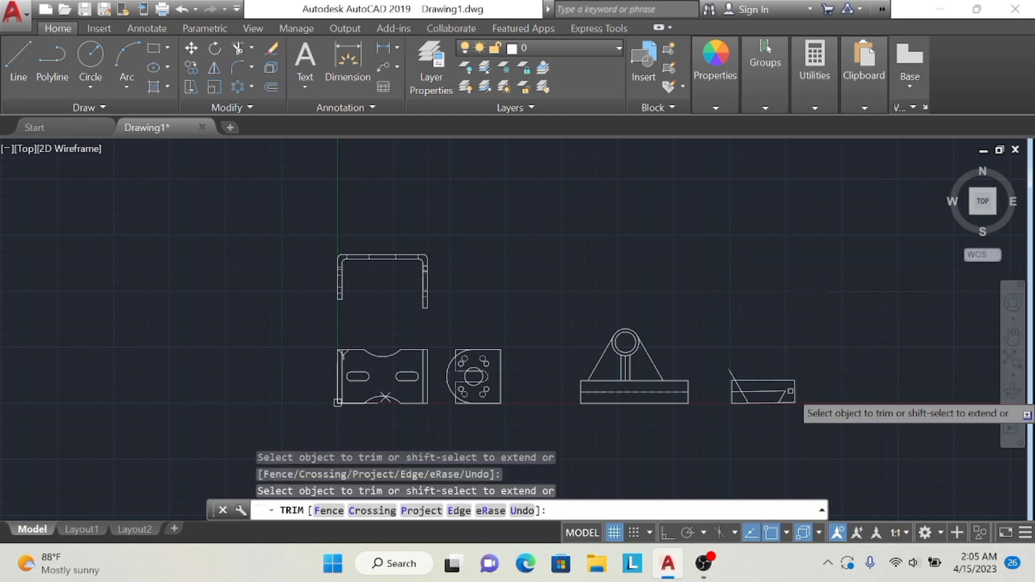
{"action": "left_click", "coordinate": [733, 373]}
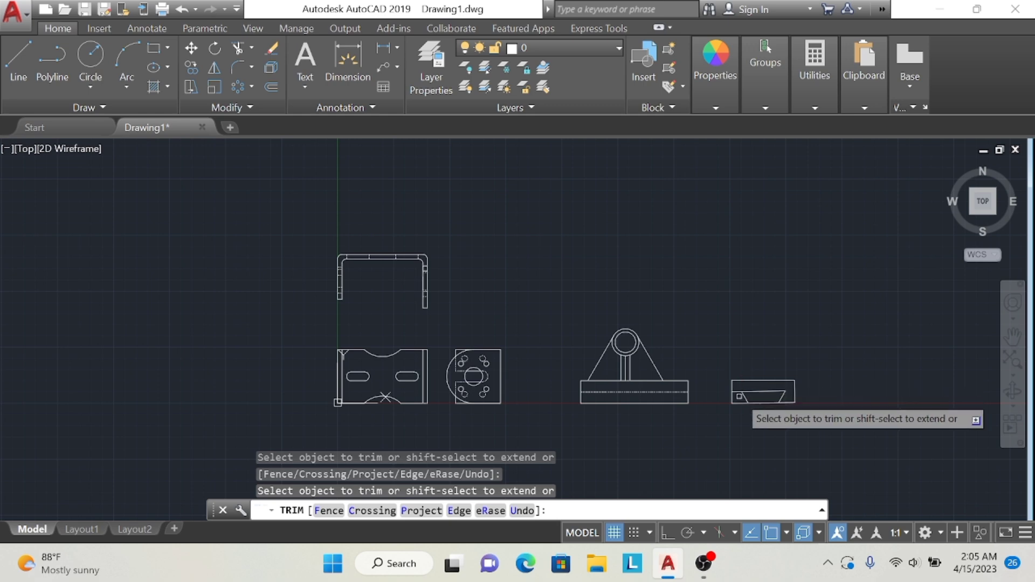
{"action": "left_click", "coordinate": [740, 396]}
{"action": "key", "text": "Return"}
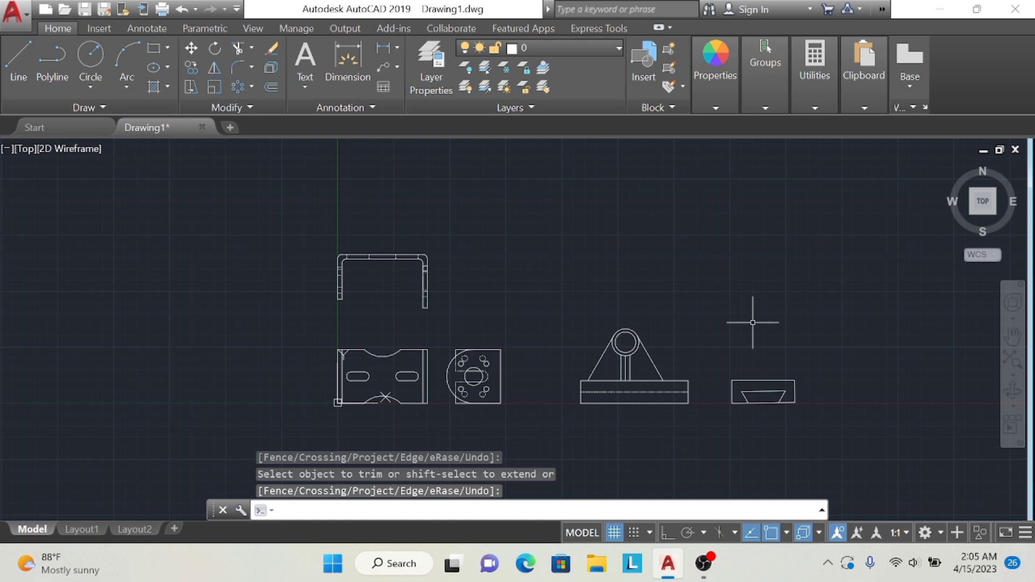
{"action": "left_click", "coordinate": [16, 51]}
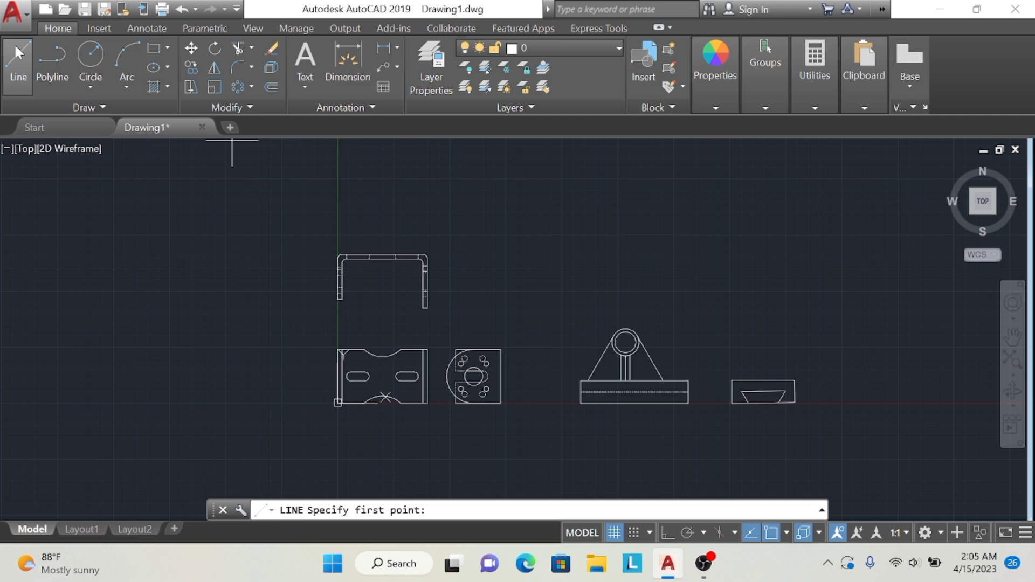
Pan closer to the right-hand view and erase the trapezoid's top edge
{"action": "left_click", "coordinate": [1012, 337]}
{"action": "scroll", "coordinate": [853, 318], "scroll_direction": "up", "scroll_amount": 6}
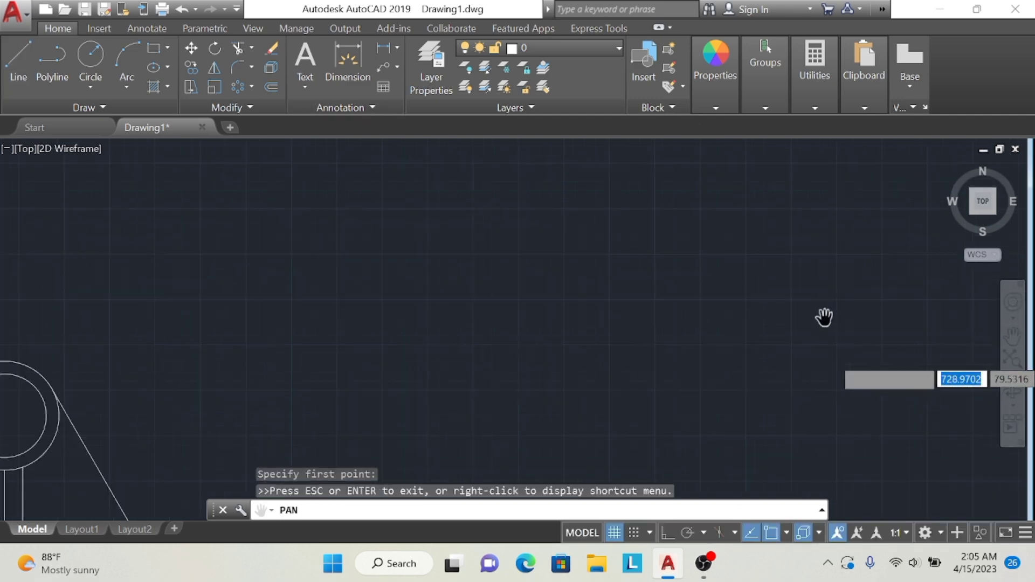
{"action": "left_click_drag", "start_coordinate": [826, 317], "coordinate": [770, 151]}
{"action": "key", "text": "Escape"}
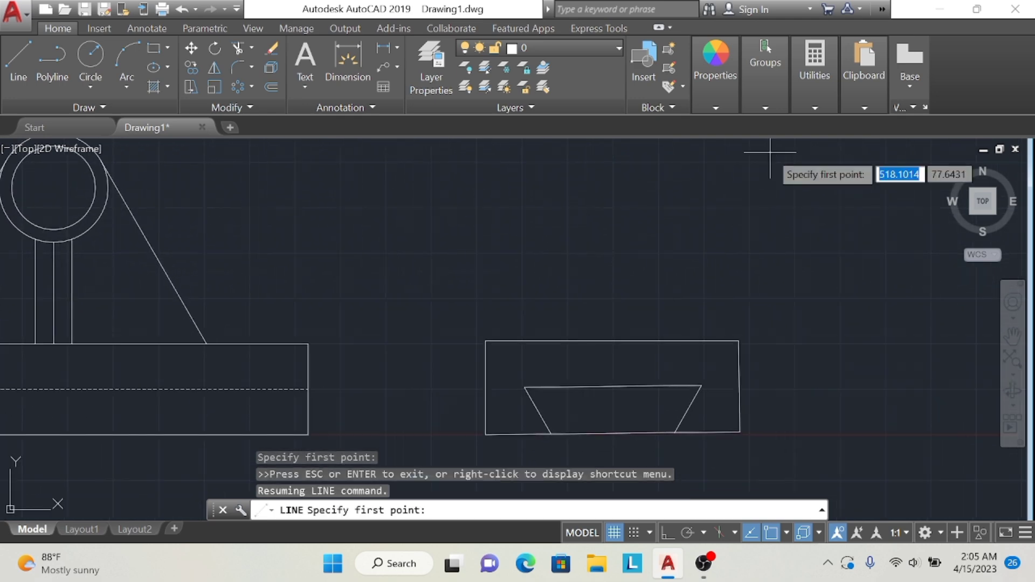
{"action": "left_click", "coordinate": [271, 47]}
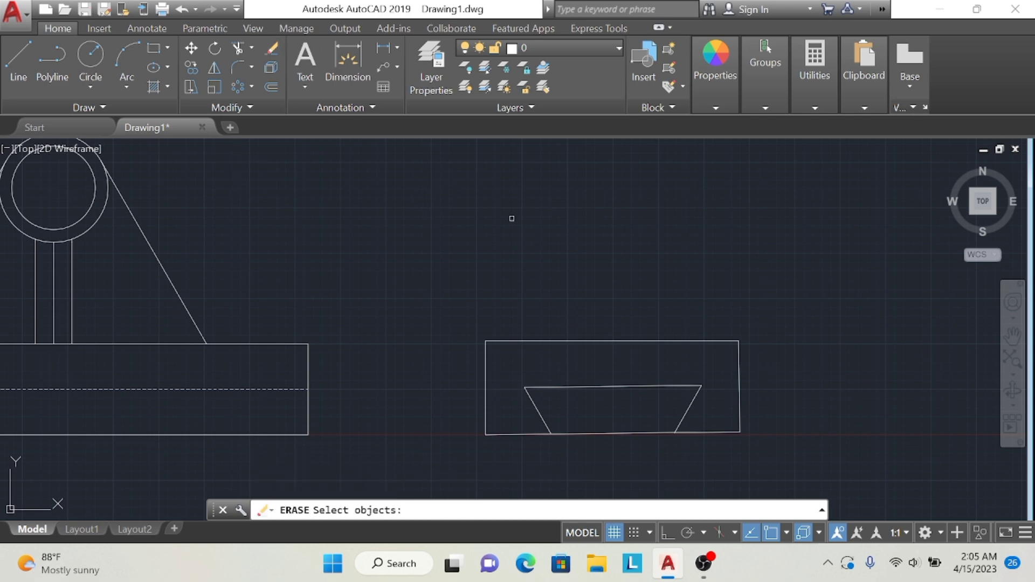
{"action": "left_click", "coordinate": [620, 386]}
{"action": "key", "text": "Return"}
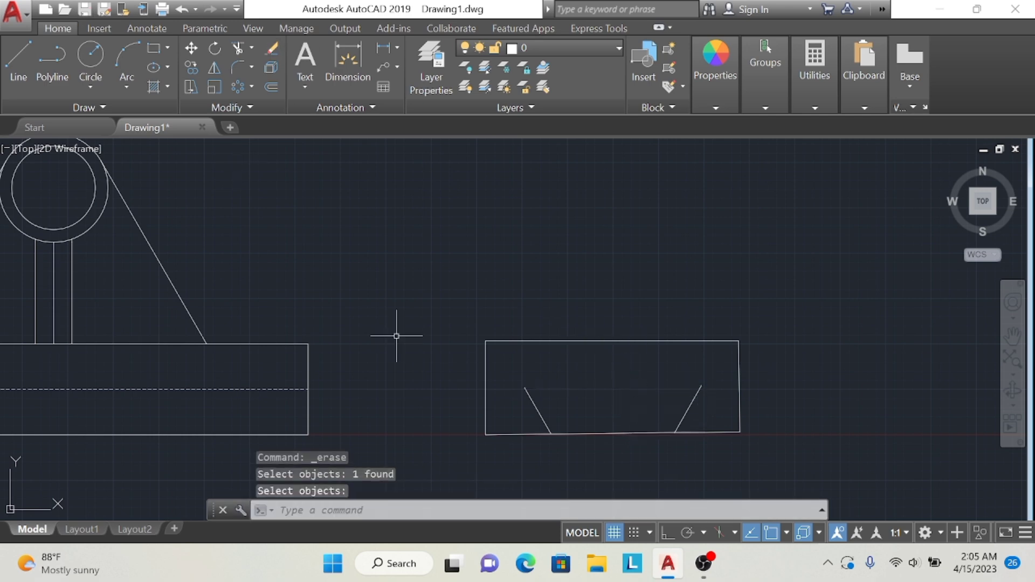
Select the small rectangle and its slanted lines and delete them
{"action": "left_click", "coordinate": [18, 57]}
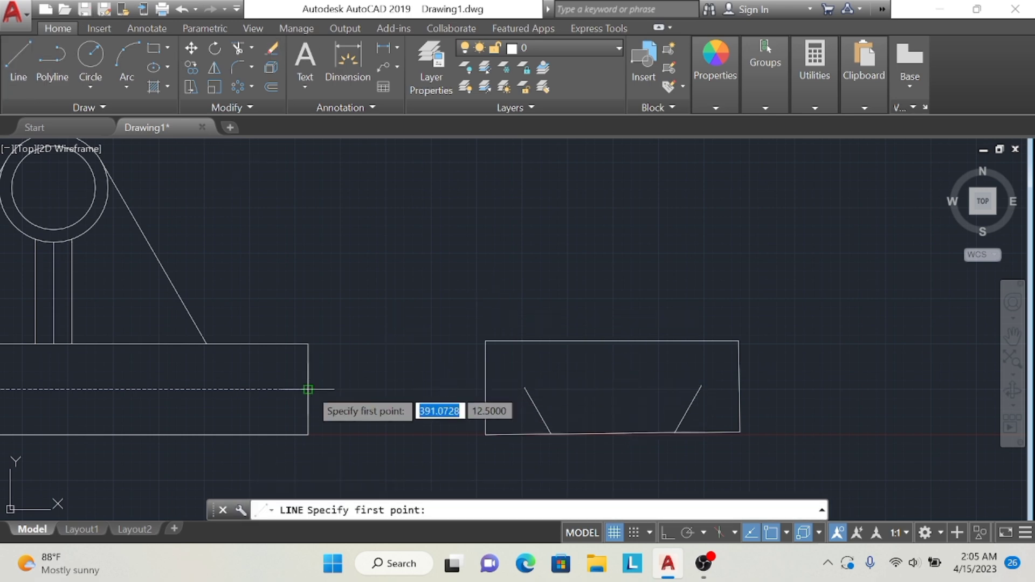
{"action": "left_click", "coordinate": [524, 387]}
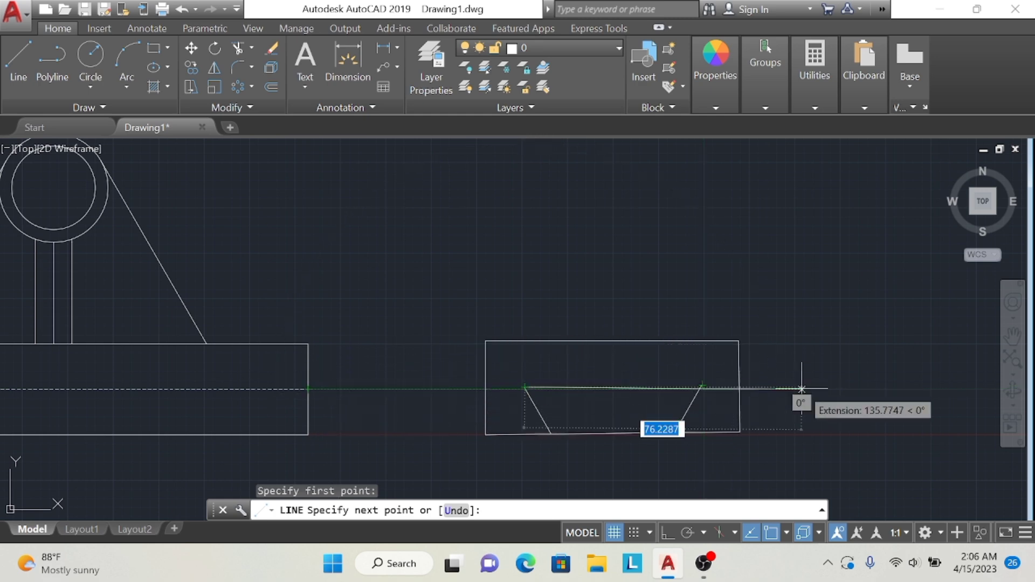
{"action": "key", "text": "Escape"}
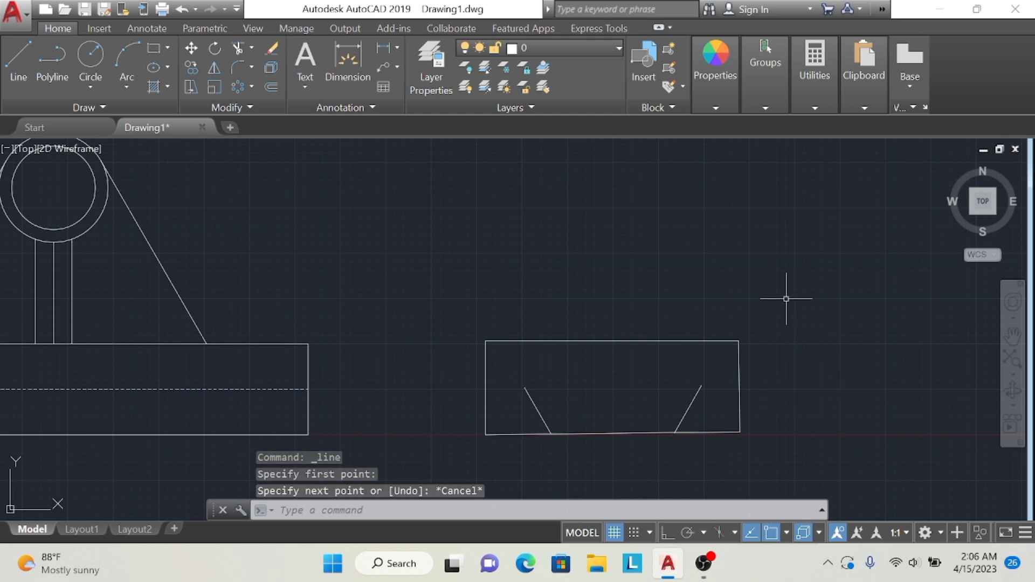
{"action": "left_click_drag", "start_coordinate": [777, 323], "coordinate": [820, 431]}
{"action": "key", "text": "Delete"}
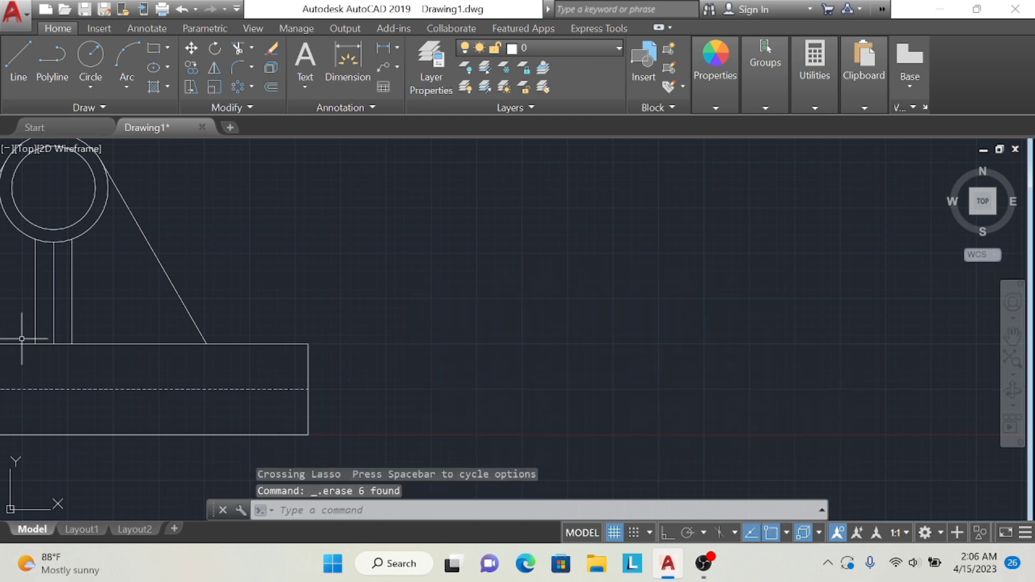
Draw a 70 by 25 rectangle to the right of the front view's base
{"action": "type", "text": "l"}
{"action": "key", "text": "Return"}
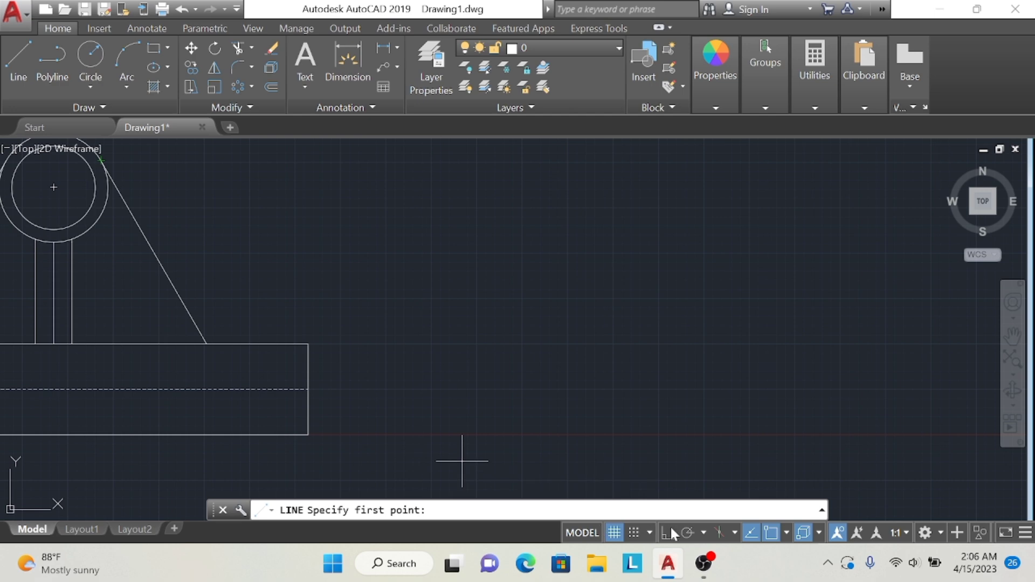
{"action": "left_click", "coordinate": [668, 531]}
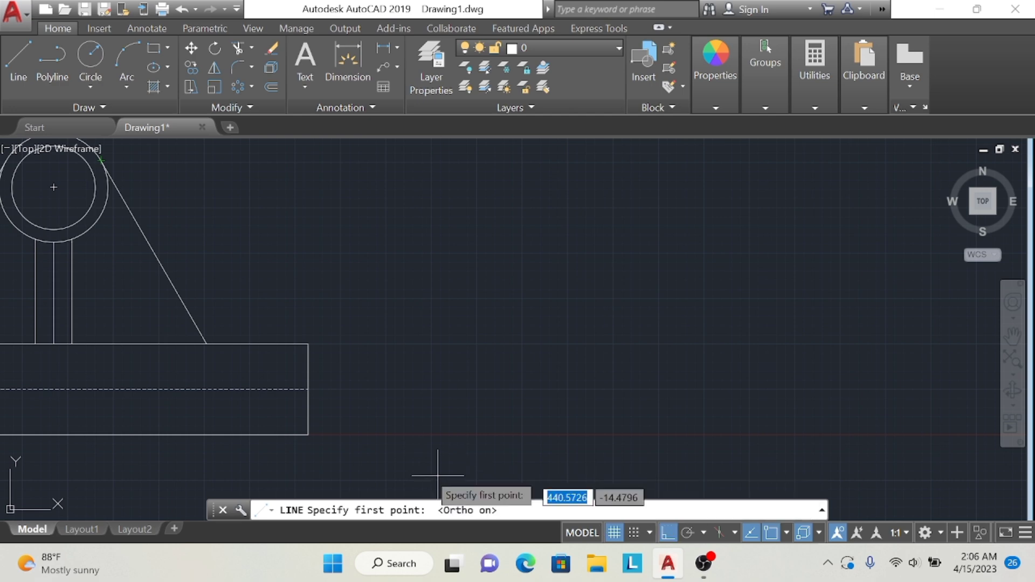
{"action": "left_click", "coordinate": [426, 434]}
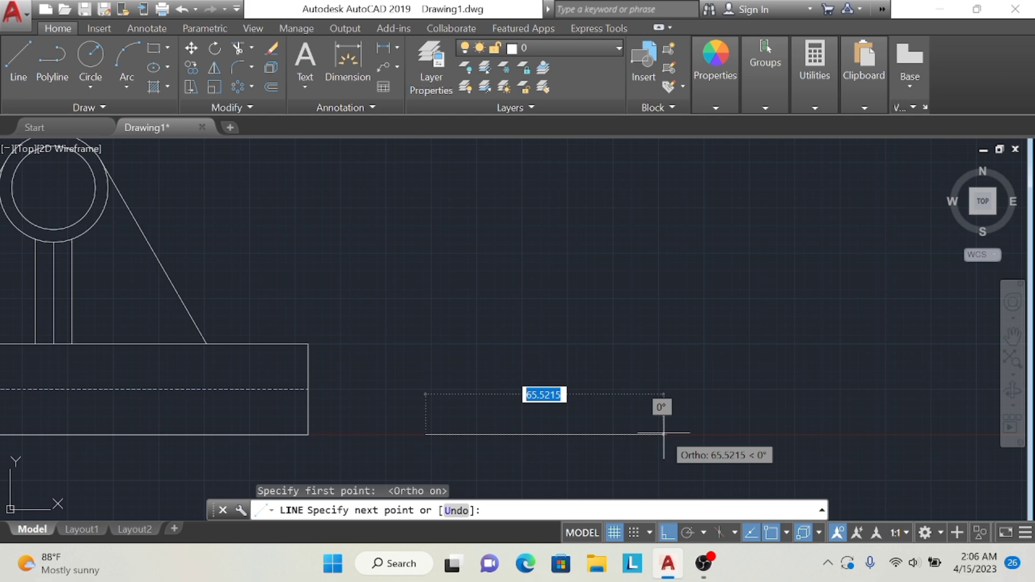
{"action": "type", "text": "70"}
{"action": "key", "text": "Return"}
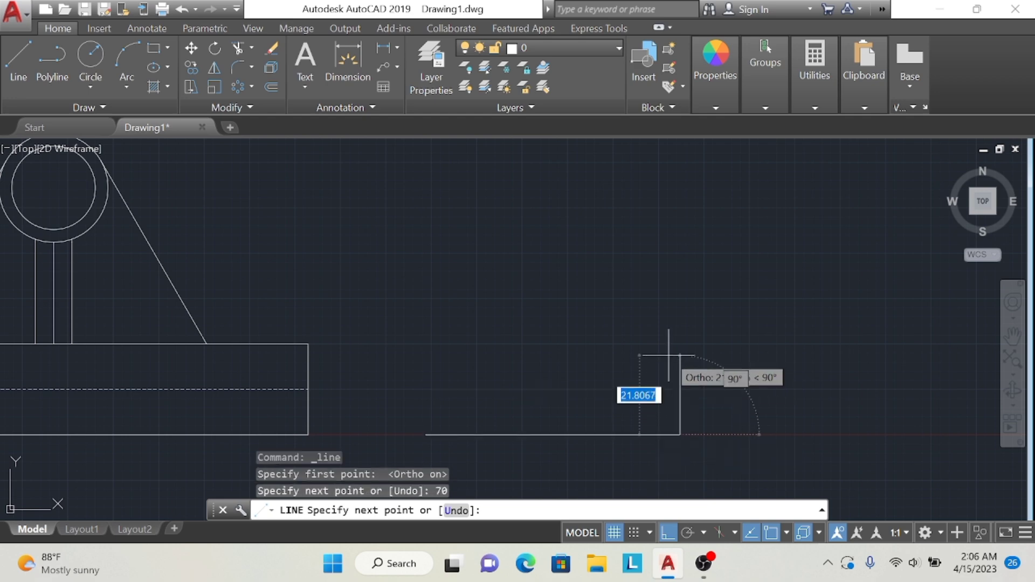
{"action": "type", "text": "25"}
{"action": "key", "text": "Return"}
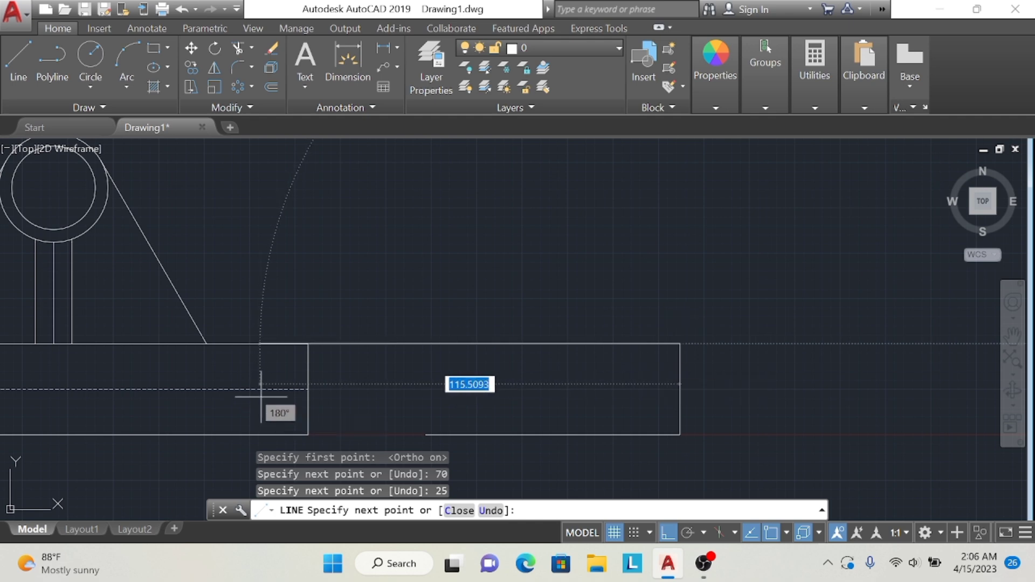
{"action": "left_click", "coordinate": [426, 435]}
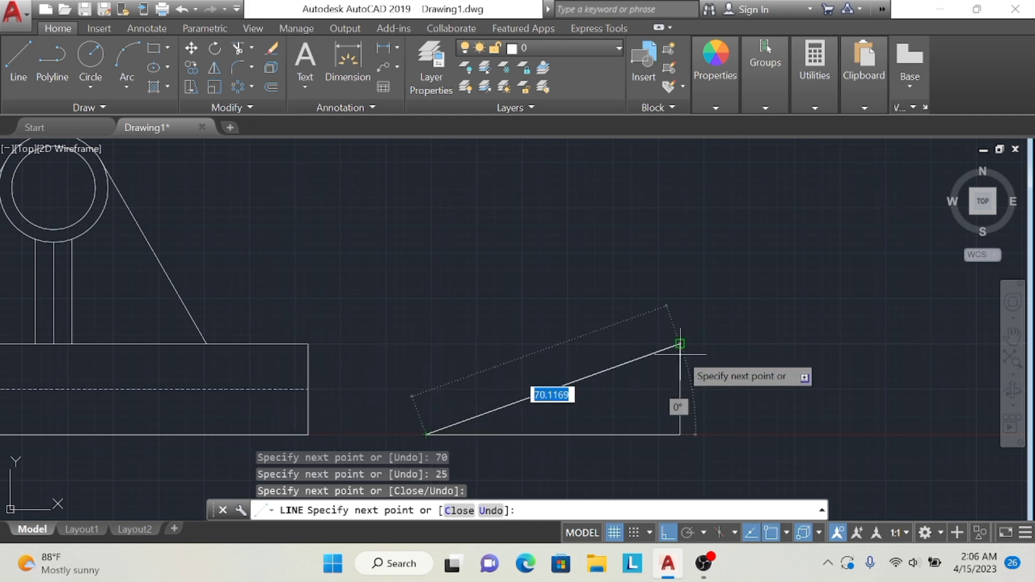
{"action": "left_click", "coordinate": [426, 343]}
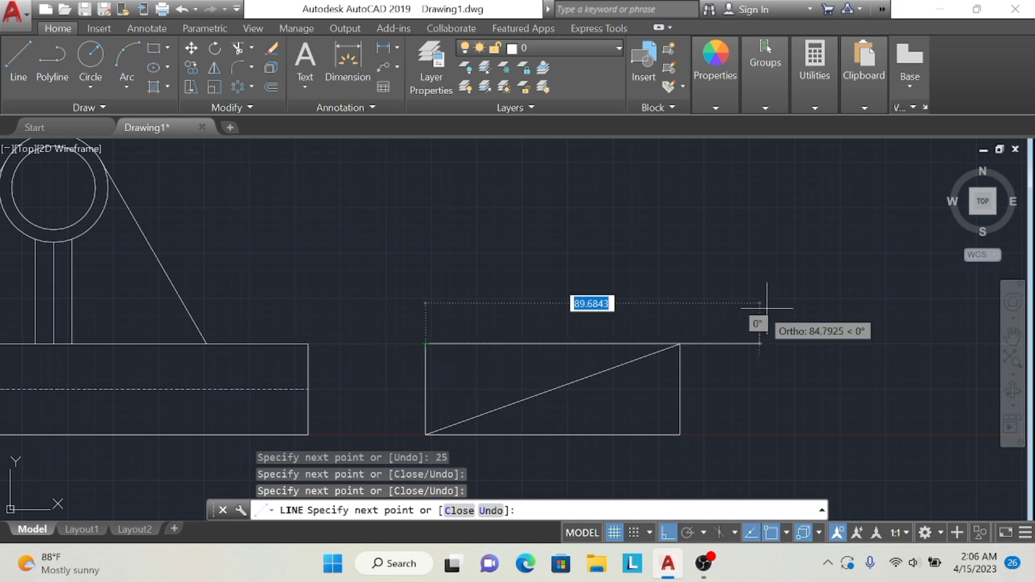
{"action": "left_click", "coordinate": [680, 344]}
{"action": "key", "text": "Escape"}
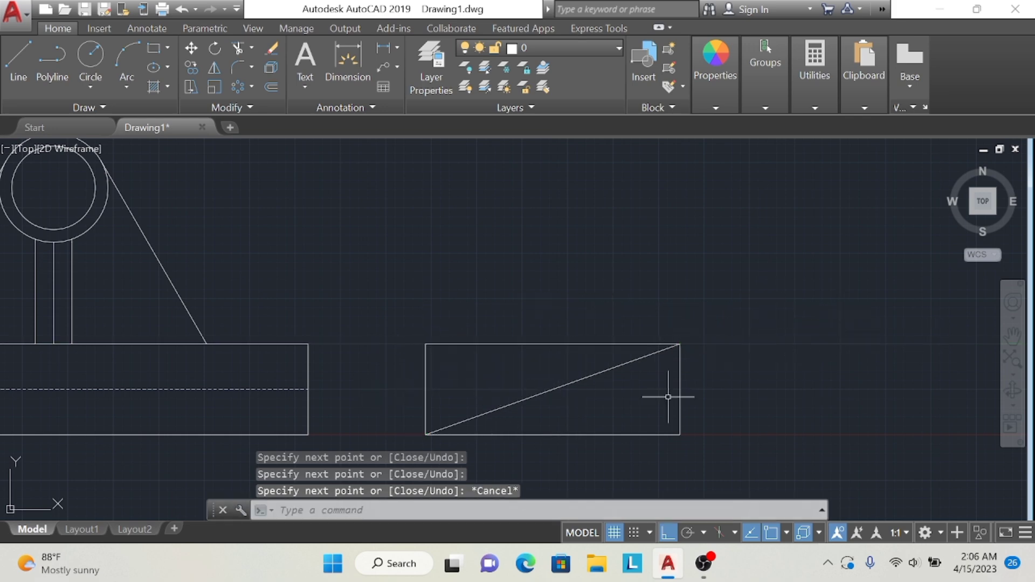
Delete the stray diagonal and draw a horizontal line between the side edges' midpoints
{"action": "left_click", "coordinate": [600, 370]}
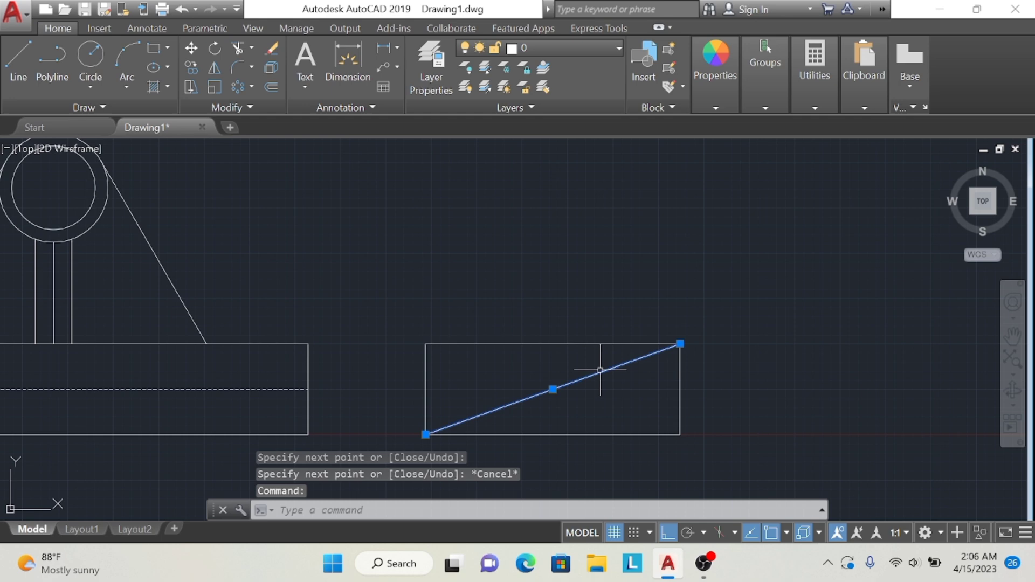
{"action": "key", "text": "Delete"}
{"action": "left_click", "coordinate": [19, 59]}
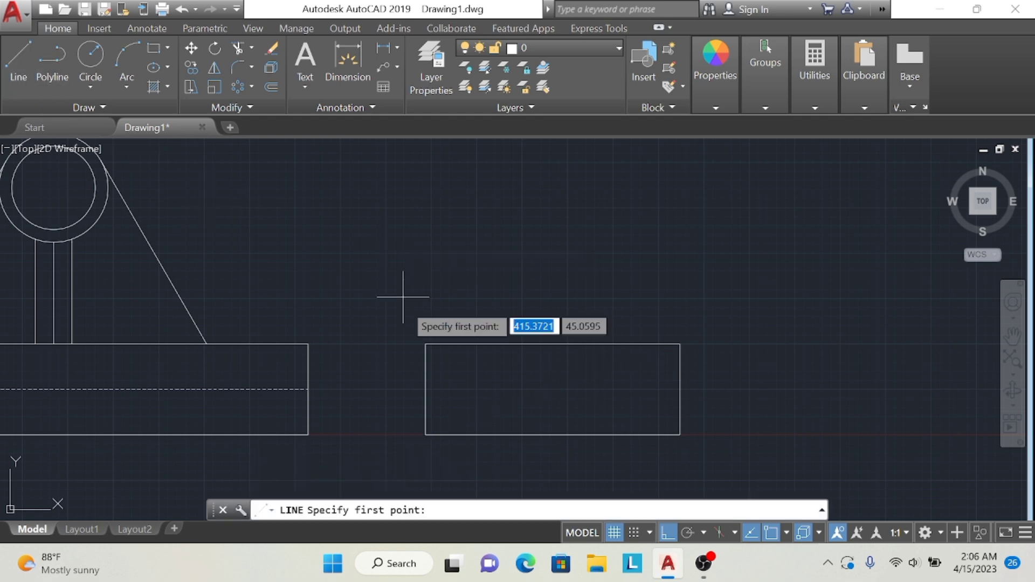
{"action": "left_click", "coordinate": [425, 389]}
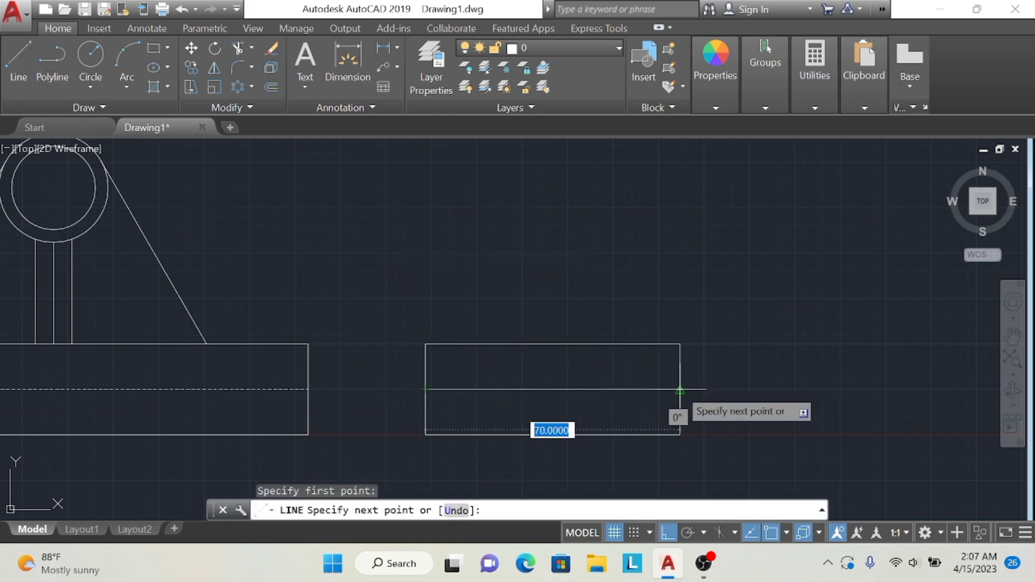
{"action": "left_click", "coordinate": [681, 399]}
{"action": "key", "text": "Escape"}
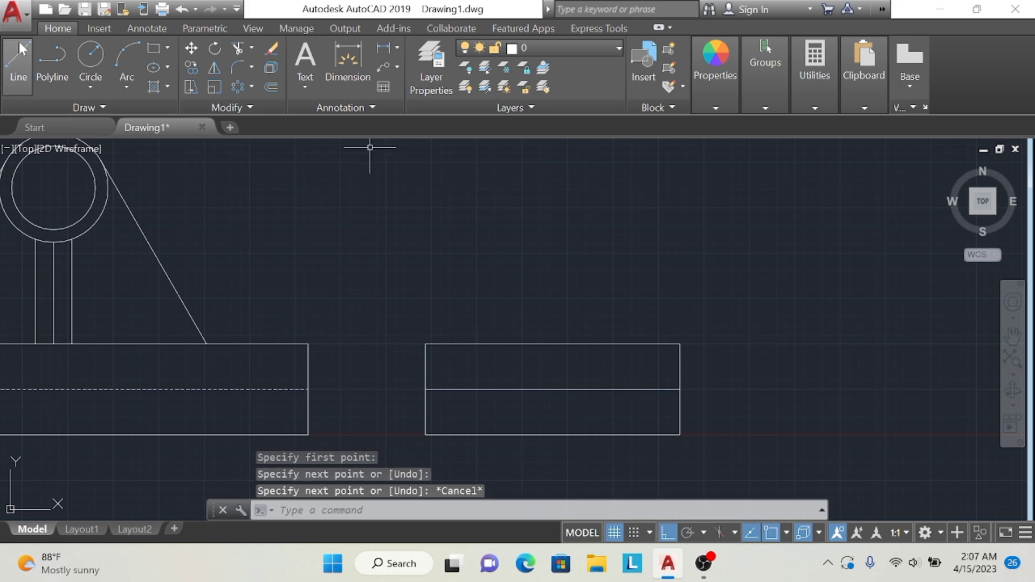
{"action": "left_click", "coordinate": [18, 60]}
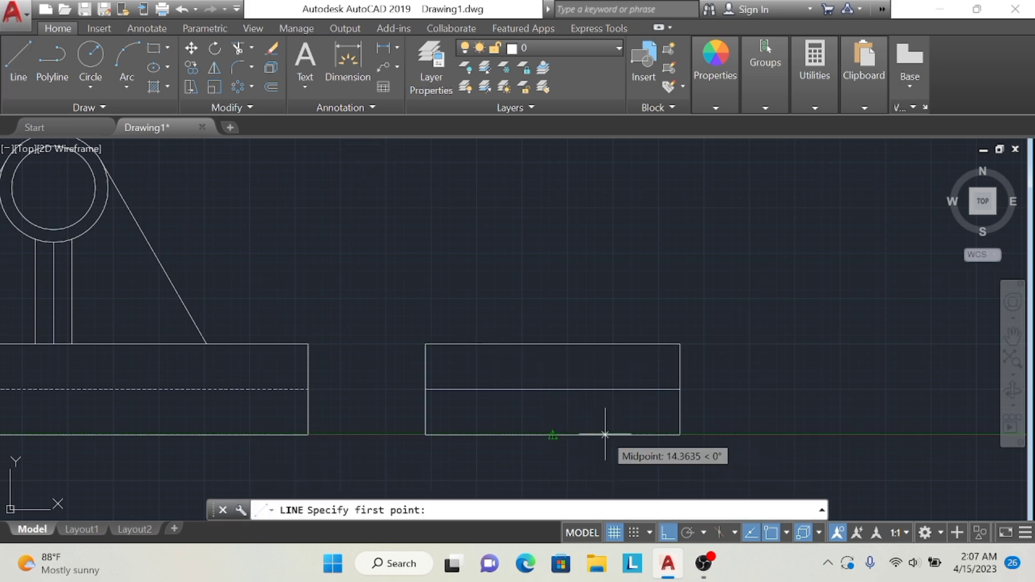
Draw a slanted line rising from 17 units right of the bottom edge's midpoint
{"action": "type", "text": "1"}
{"action": "key", "text": "BackSpace"}
{"action": "type", "text": "7"}
{"action": "key", "text": "Return"}
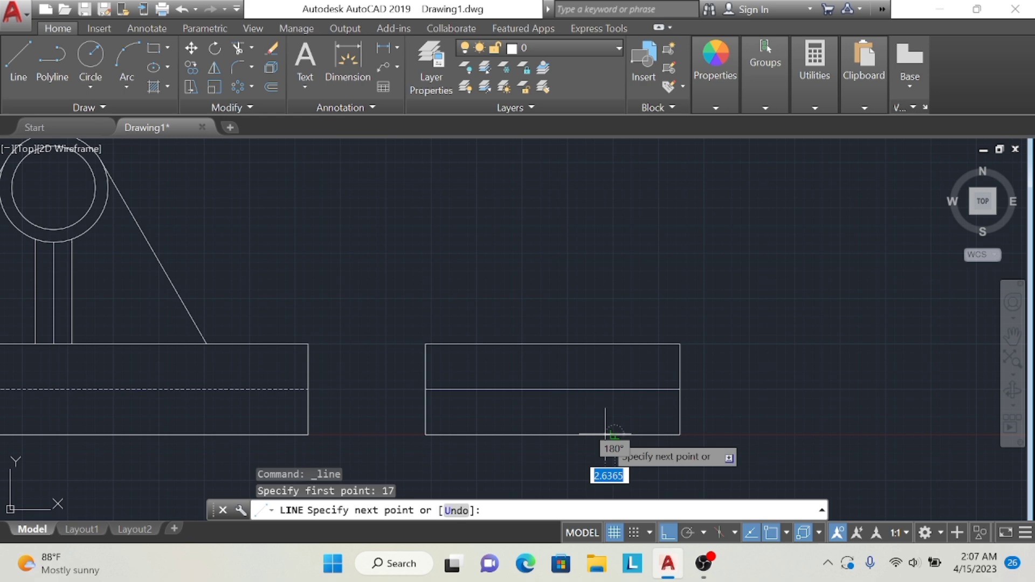
{"action": "left_click", "coordinate": [670, 532]}
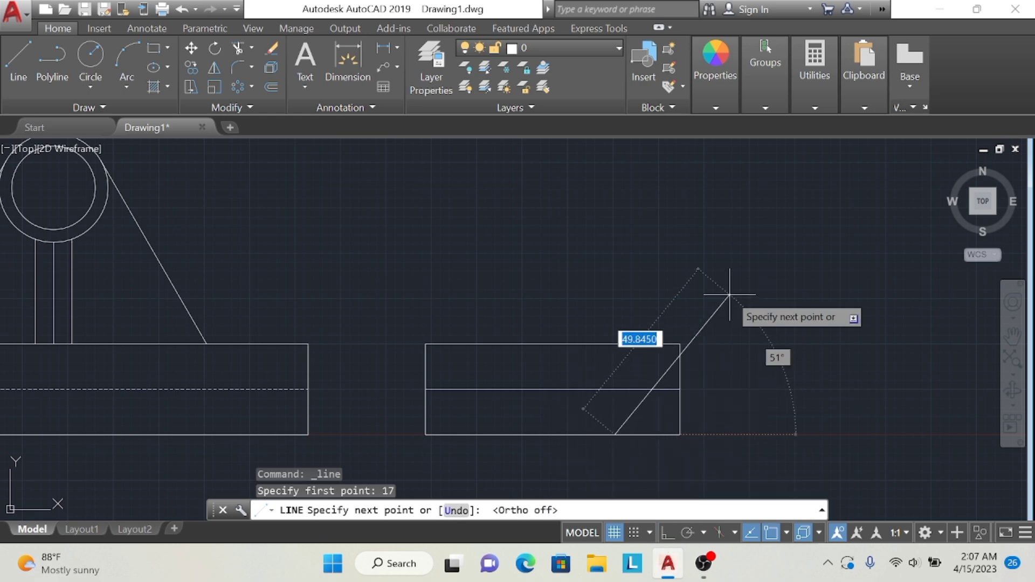
{"action": "left_click", "coordinate": [701, 281]}
Draw a matching slanted line rising from 17 units left of the midpoint
{"action": "left_click", "coordinate": [18, 62]}
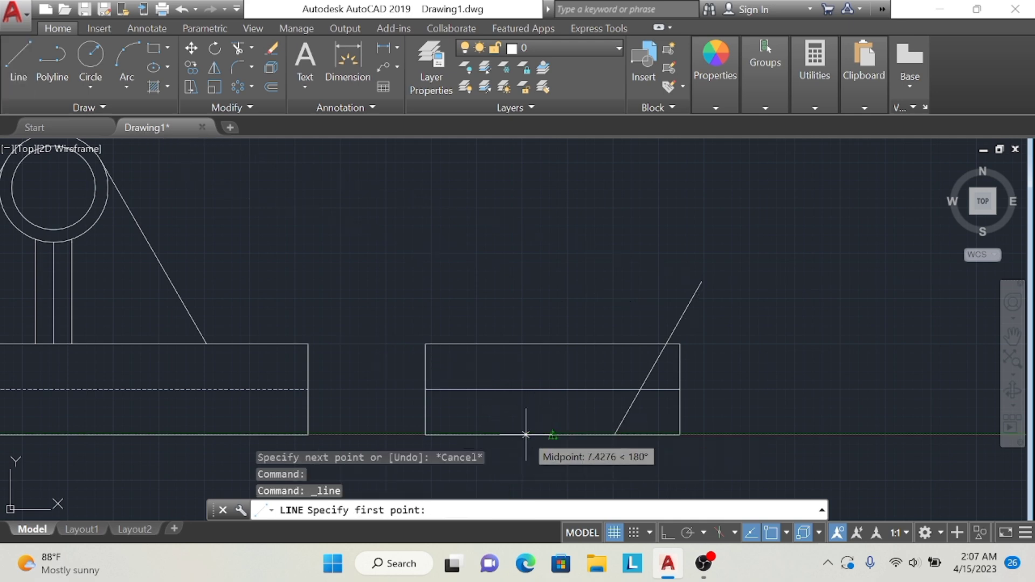
{"action": "type", "text": "17"}
{"action": "key", "text": "Return"}
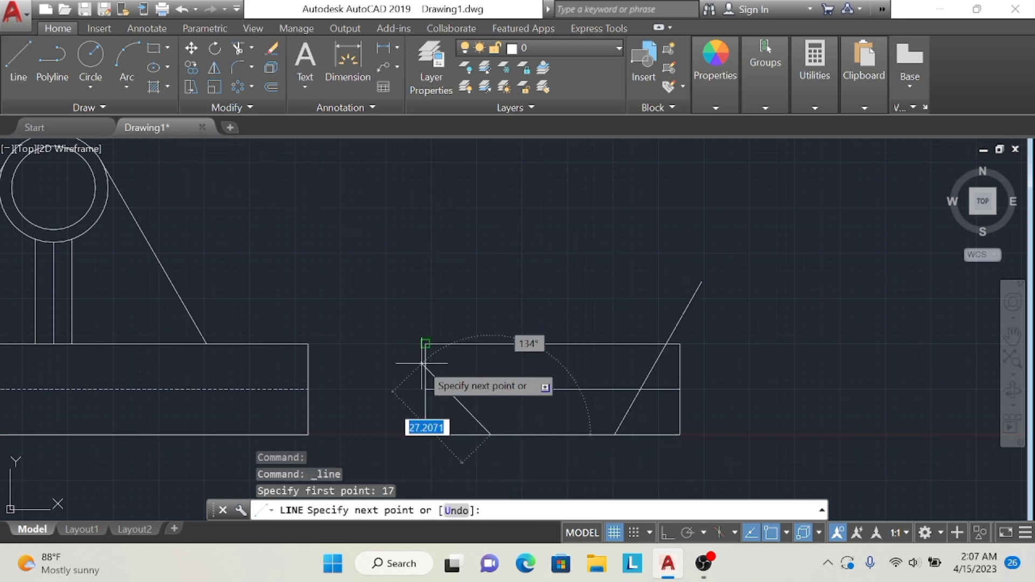
{"action": "left_click", "coordinate": [424, 315]}
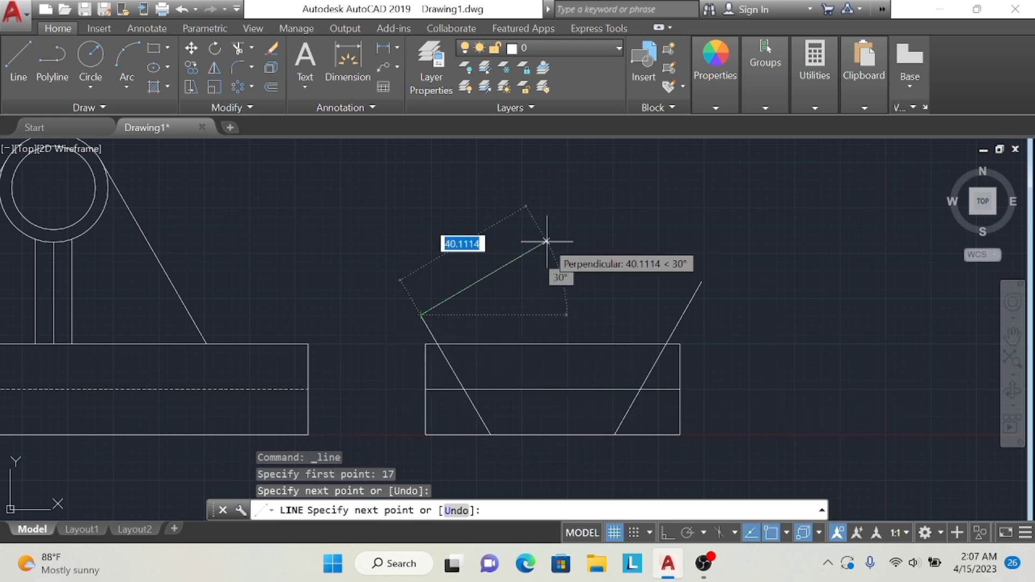
{"action": "key", "text": "Escape"}
Trim the excess diagonal pieces and the midline stub left of the trapezoid
{"action": "left_click", "coordinate": [241, 46]}
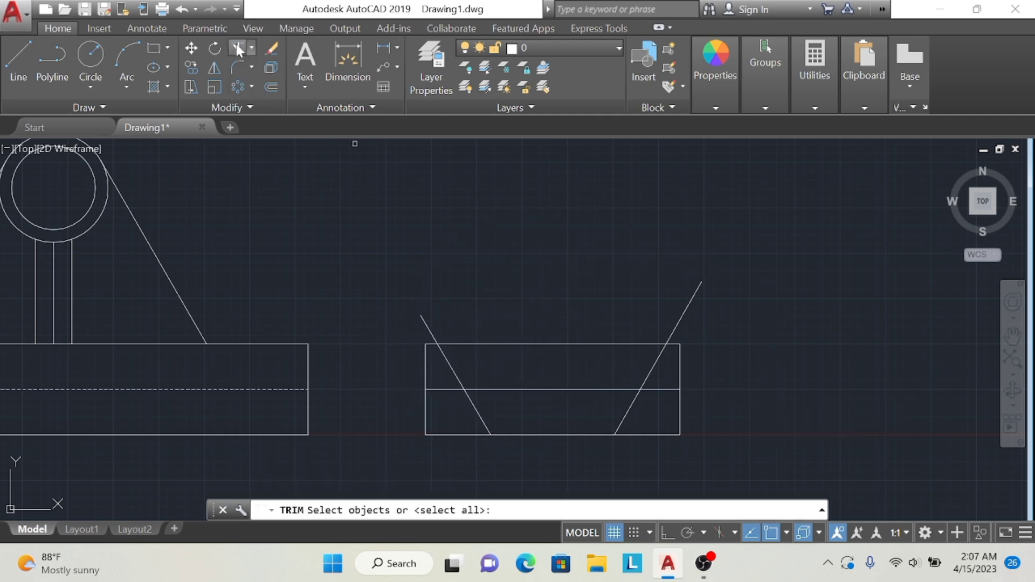
{"action": "key", "text": "Return"}
{"action": "left_click", "coordinate": [431, 334]}
{"action": "left_click", "coordinate": [451, 365]}
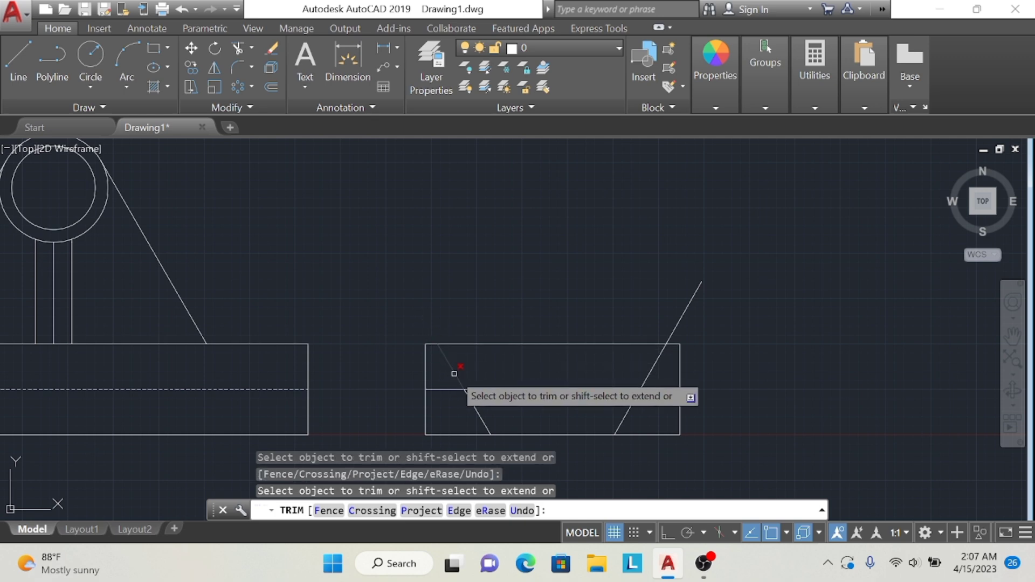
{"action": "left_click", "coordinate": [452, 389]}
{"action": "left_click", "coordinate": [663, 354]}
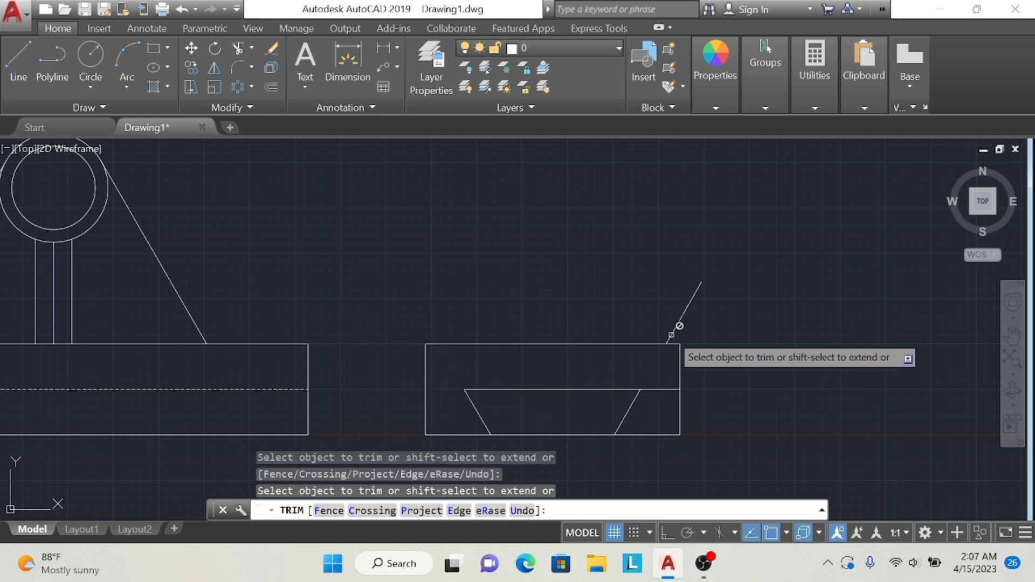
{"action": "left_click", "coordinate": [680, 300]}
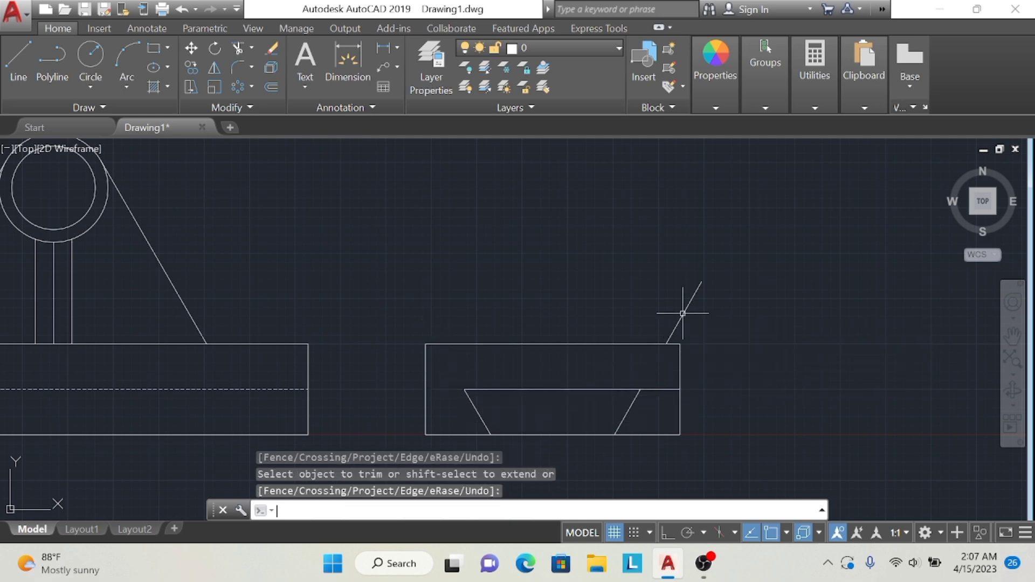
Erase the leftover upper diagonal, undo an erase, and trim the midline right of the trapezoid
{"action": "left_click", "coordinate": [272, 47]}
{"action": "left_click", "coordinate": [693, 294]}
{"action": "key", "text": "Return"}
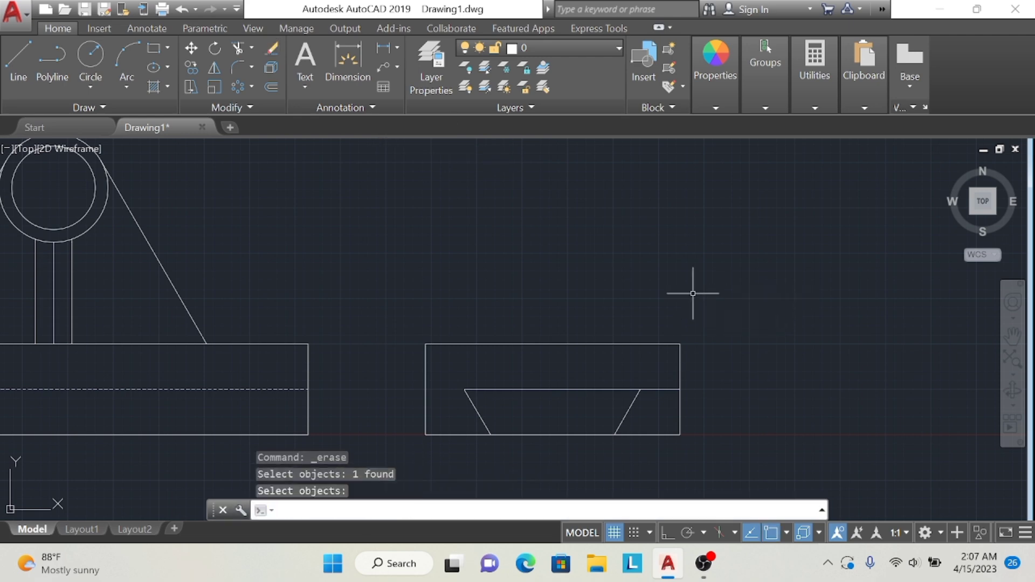
{"action": "left_click", "coordinate": [273, 48]}
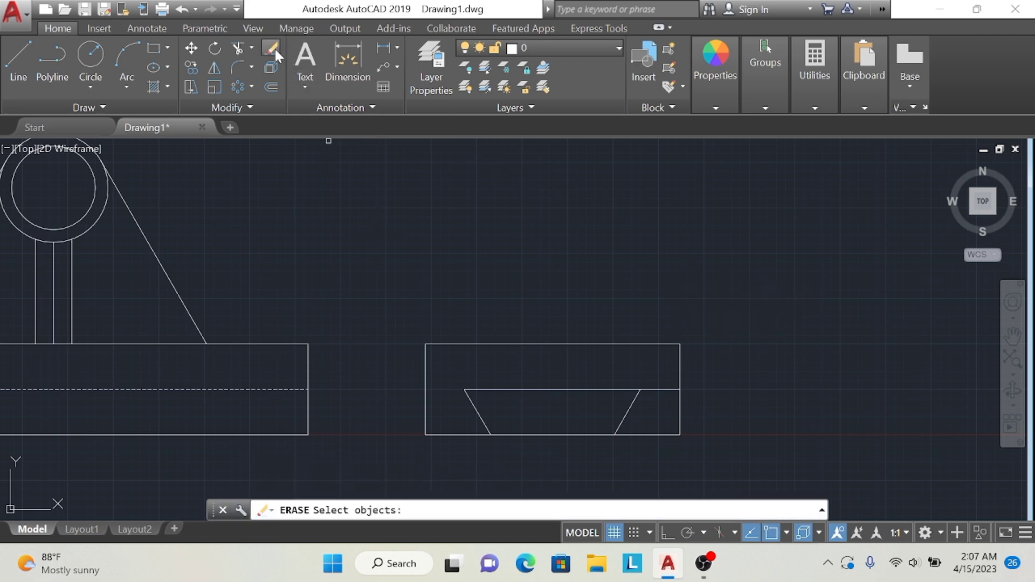
{"action": "left_click", "coordinate": [183, 9]}
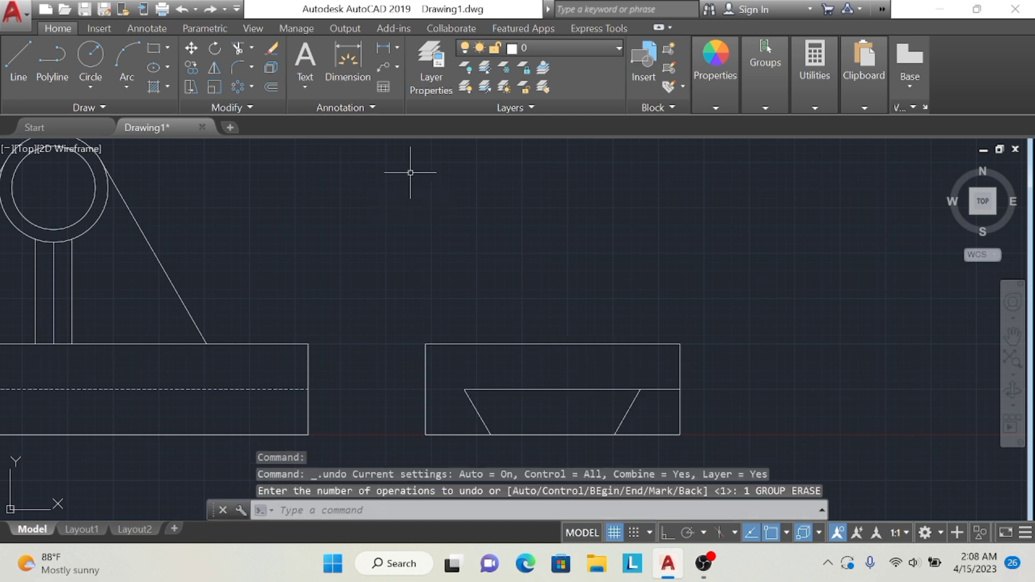
{"action": "left_click", "coordinate": [237, 49]}
{"action": "key", "text": "Return"}
{"action": "left_click", "coordinate": [661, 390]}
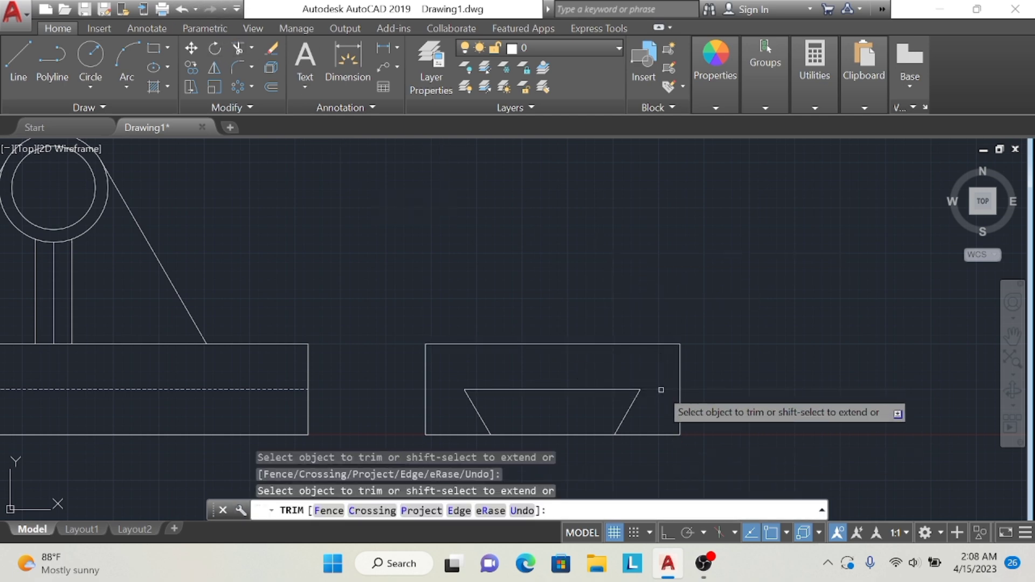
{"action": "key", "text": "Return"}
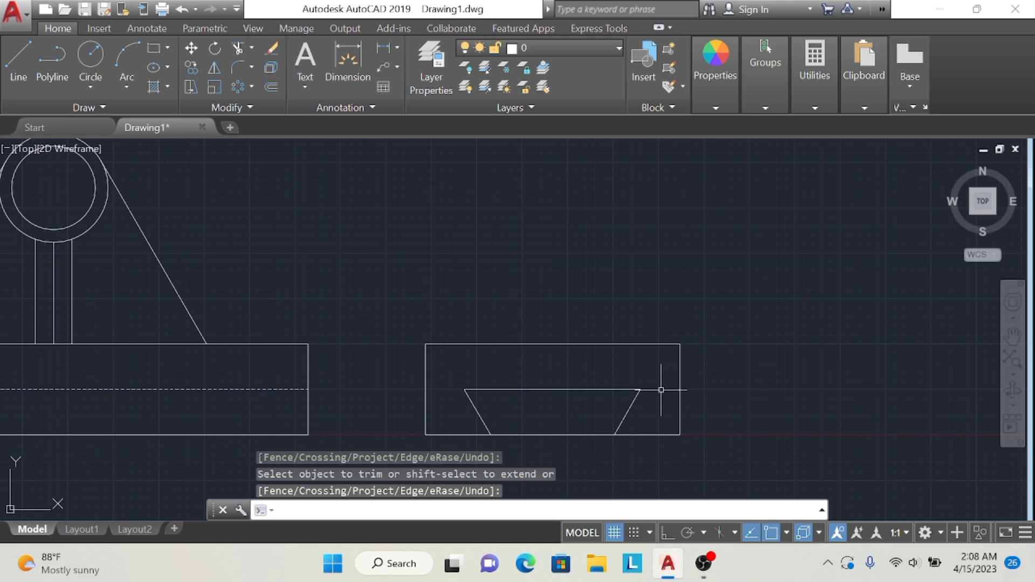
{"action": "left_click", "coordinate": [661, 390]}
Draw a vertical line 12 units in from the corner, leading into a 50 by 23 rectangle
{"action": "left_click", "coordinate": [18, 62]}
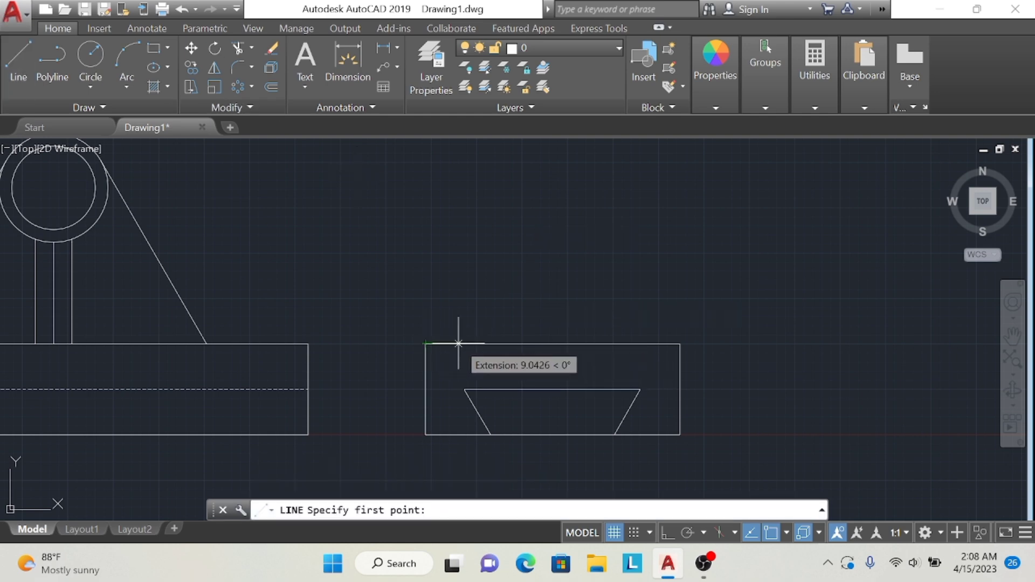
{"action": "type", "text": "12"}
{"action": "key", "text": "Return"}
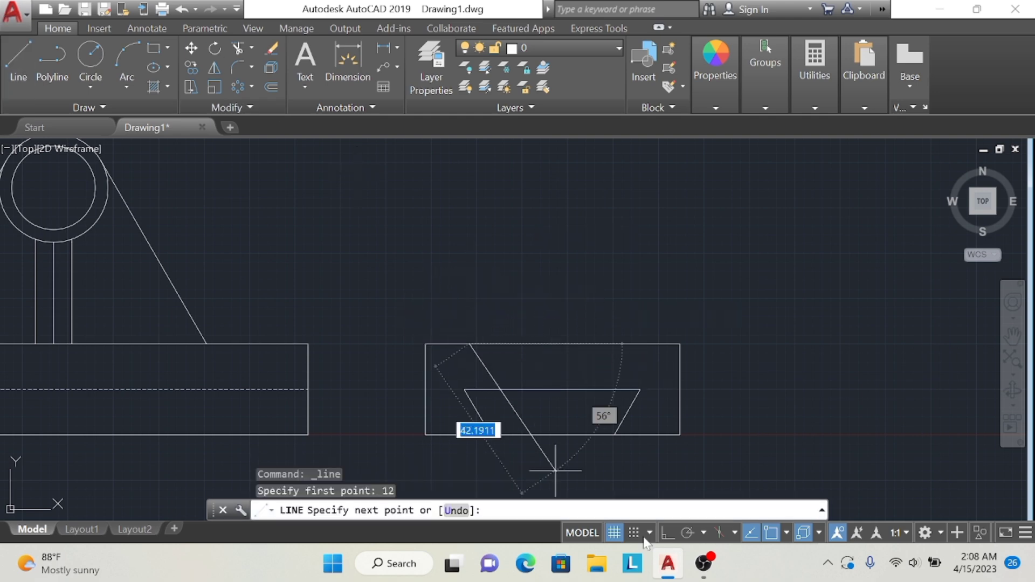
{"action": "key", "text": "F8"}
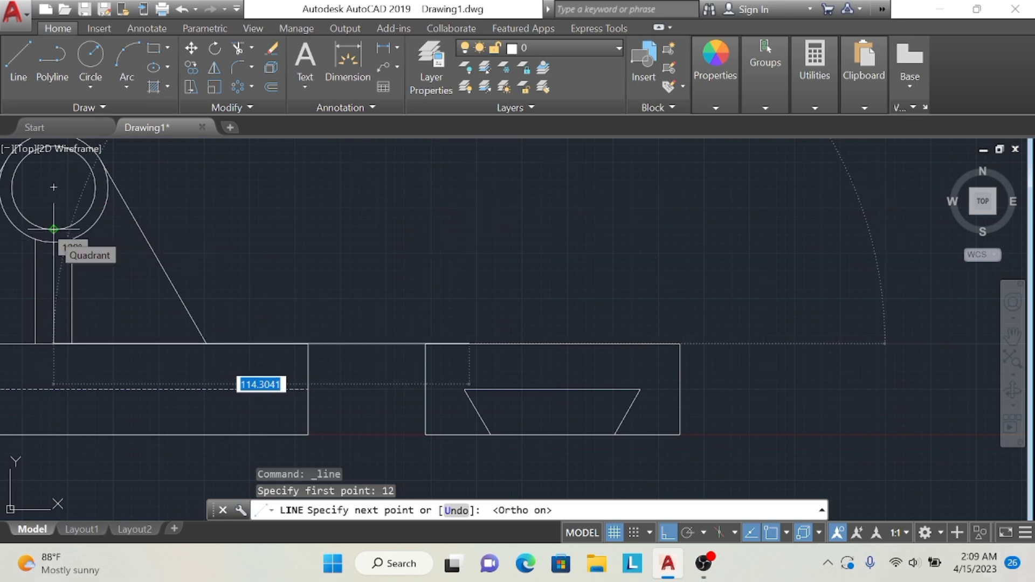
{"action": "left_click", "coordinate": [469, 229]}
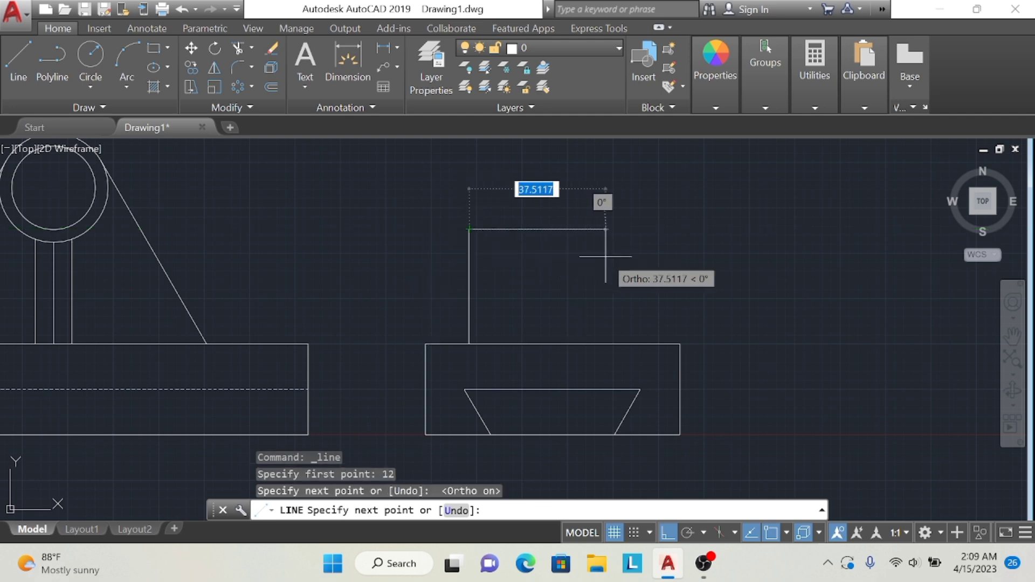
{"action": "type", "text": "50"}
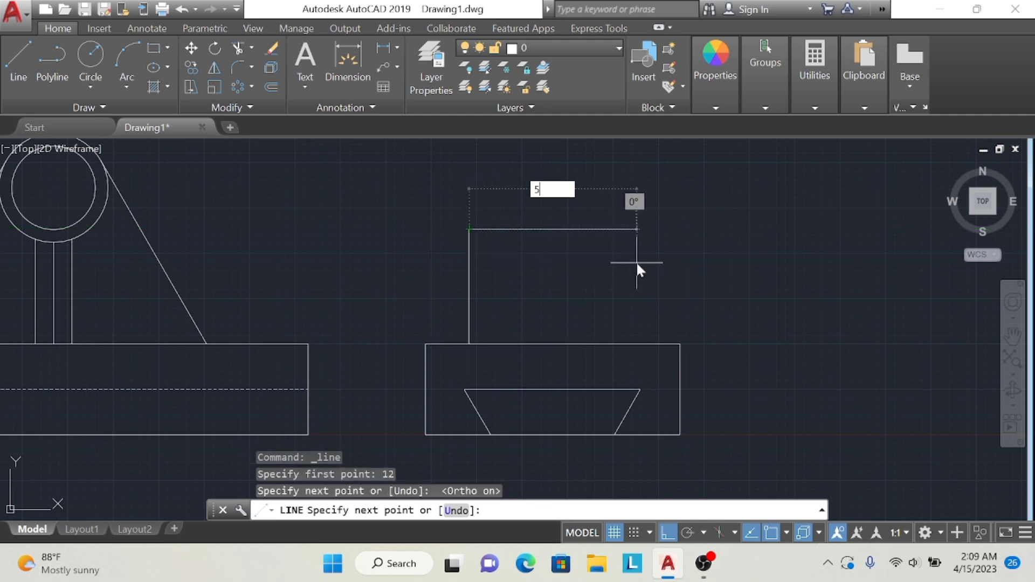
{"action": "key", "text": "Return"}
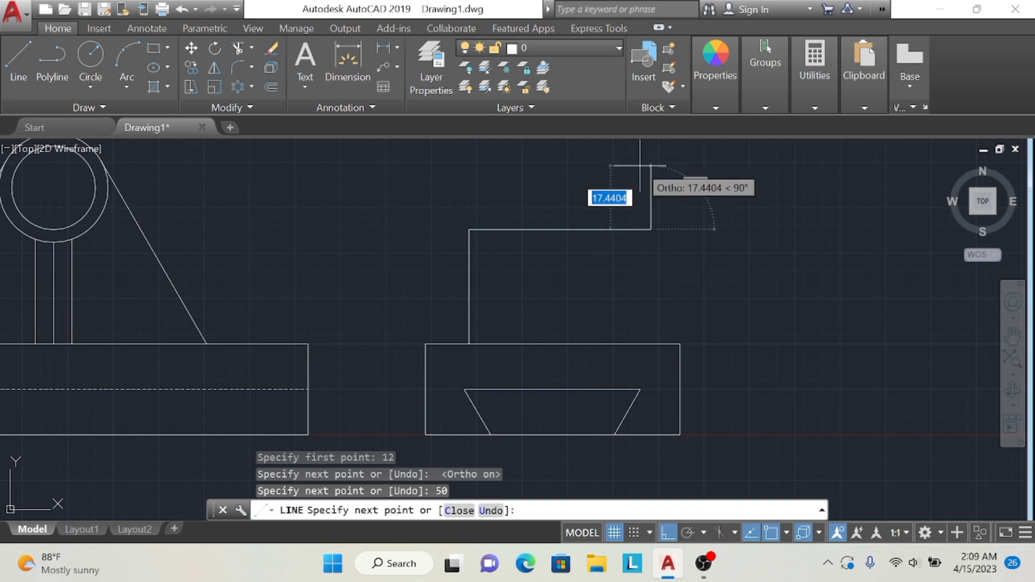
{"action": "type", "text": "23"}
{"action": "key", "text": "Return"}
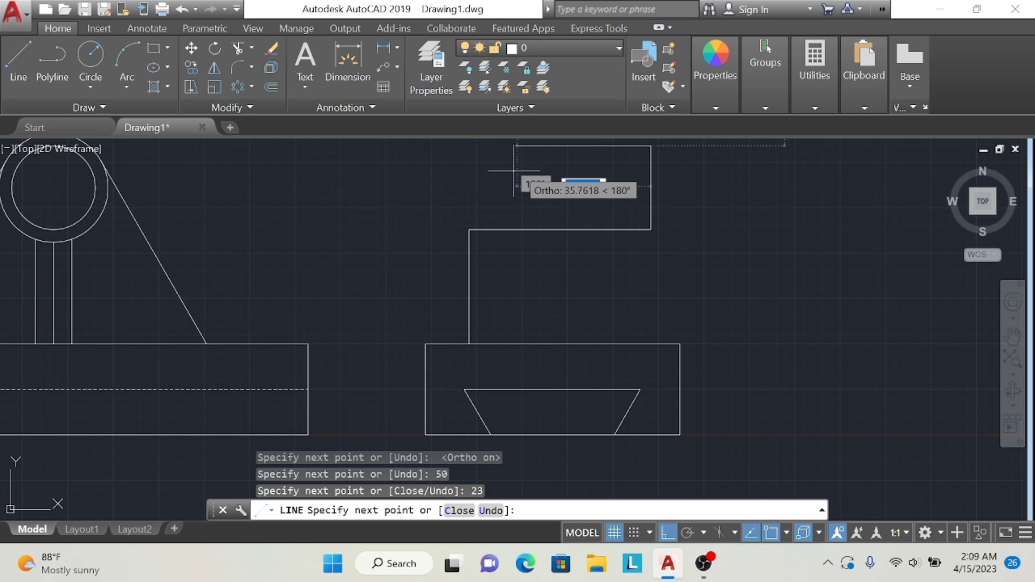
{"action": "left_click", "coordinate": [469, 229]}
{"action": "left_click", "coordinate": [469, 146]}
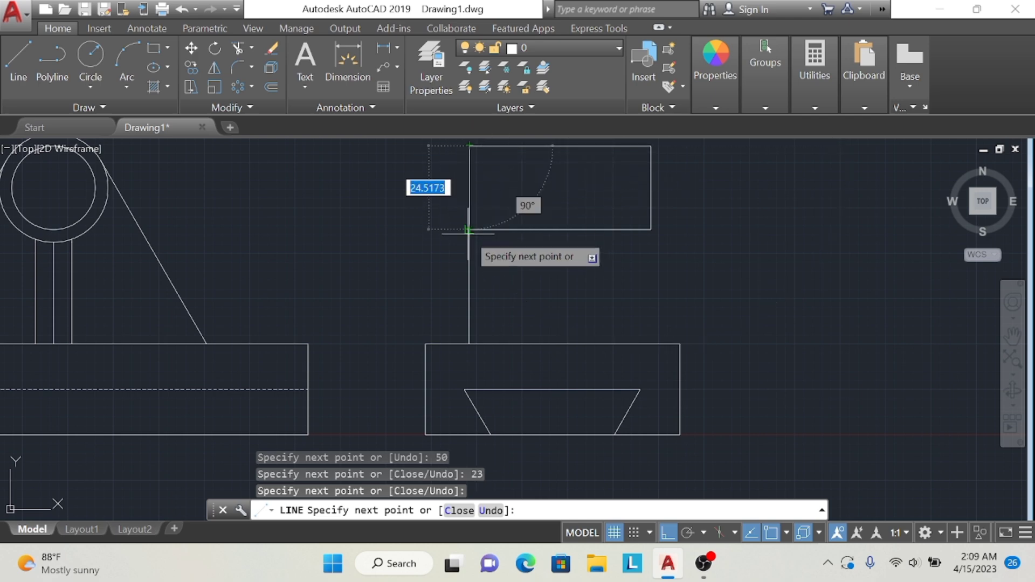
{"action": "key", "text": "Escape"}
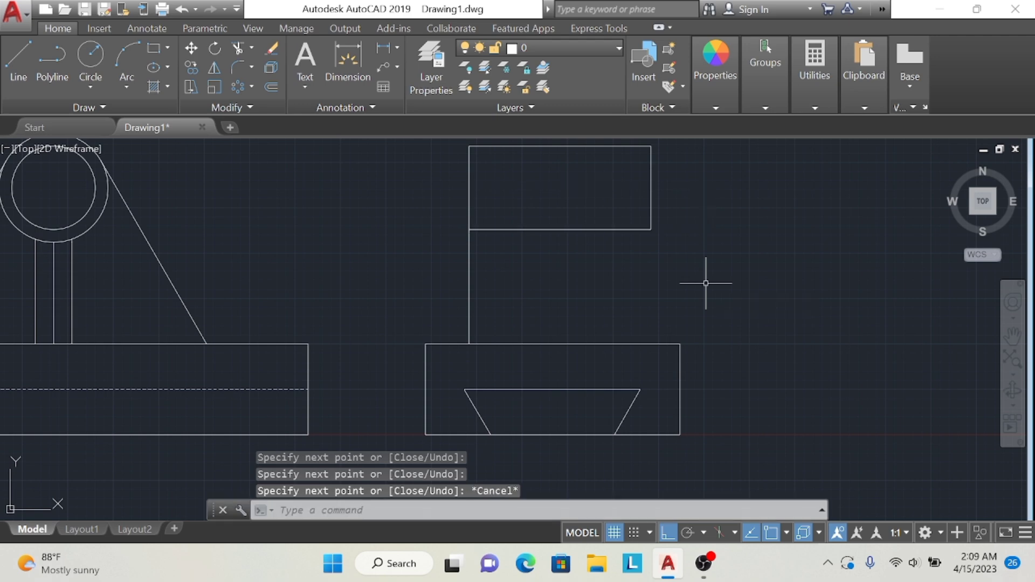
Draw a horizontal line from the vertical line across to the upper rectangle's right side
{"action": "left_click", "coordinate": [18, 60]}
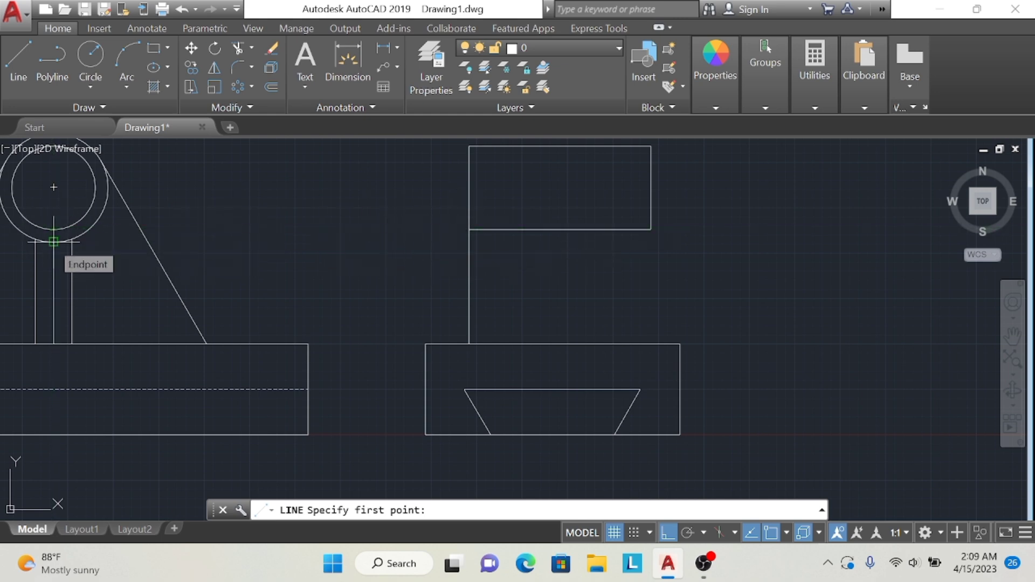
{"action": "left_click", "coordinate": [470, 242]}
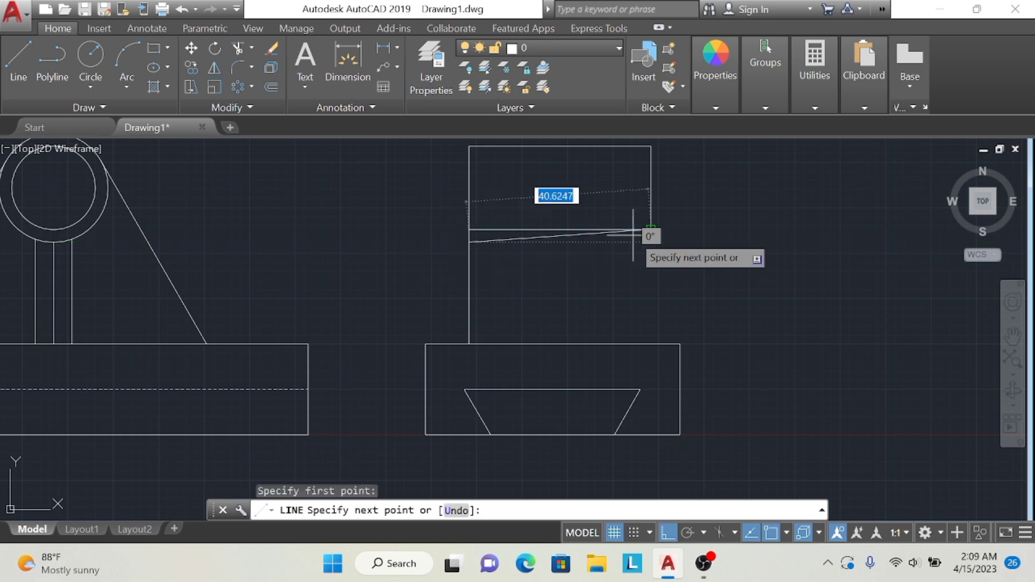
{"action": "left_click", "coordinate": [651, 241]}
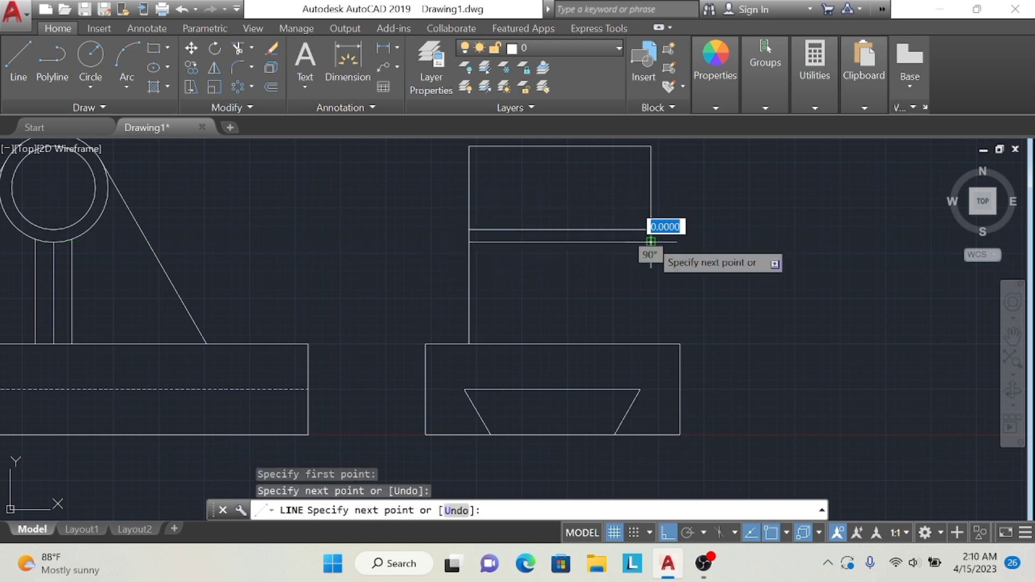
{"action": "left_click", "coordinate": [652, 229]}
{"action": "key", "text": "Escape"}
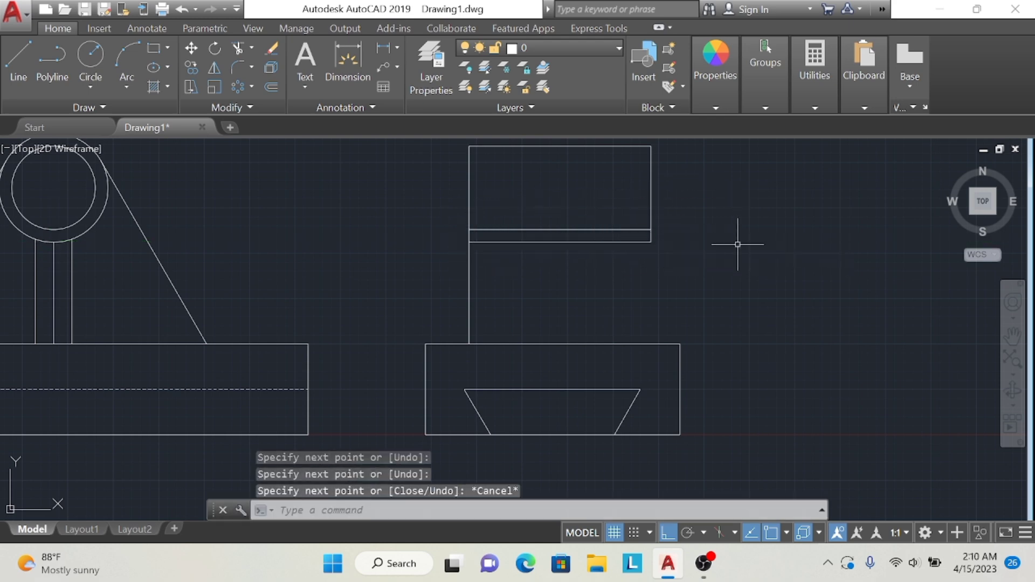
Add a thin strip above the rectangle, drawing a new top edge from its top-left corner
{"action": "left_click", "coordinate": [16, 61]}
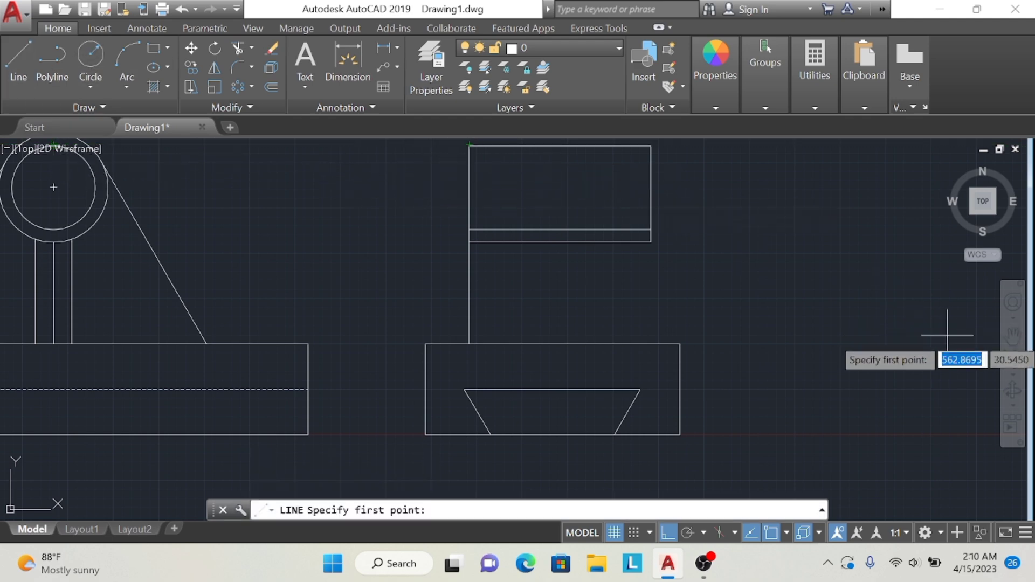
{"action": "left_click", "coordinate": [1013, 337]}
{"action": "left_click_drag", "start_coordinate": [858, 259], "coordinate": [855, 326]}
{"action": "left_click", "coordinate": [17, 61]}
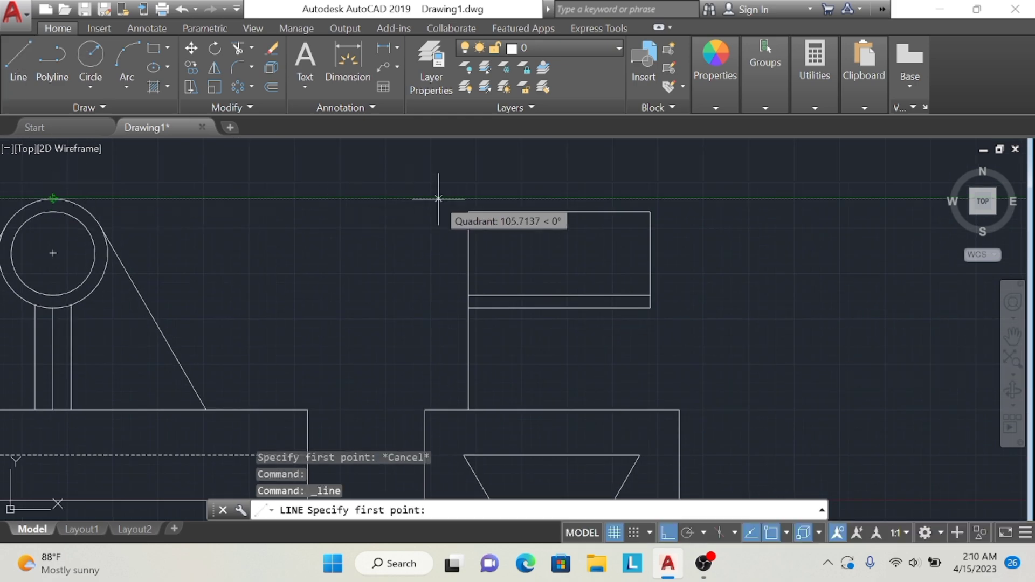
{"action": "left_click", "coordinate": [468, 206]}
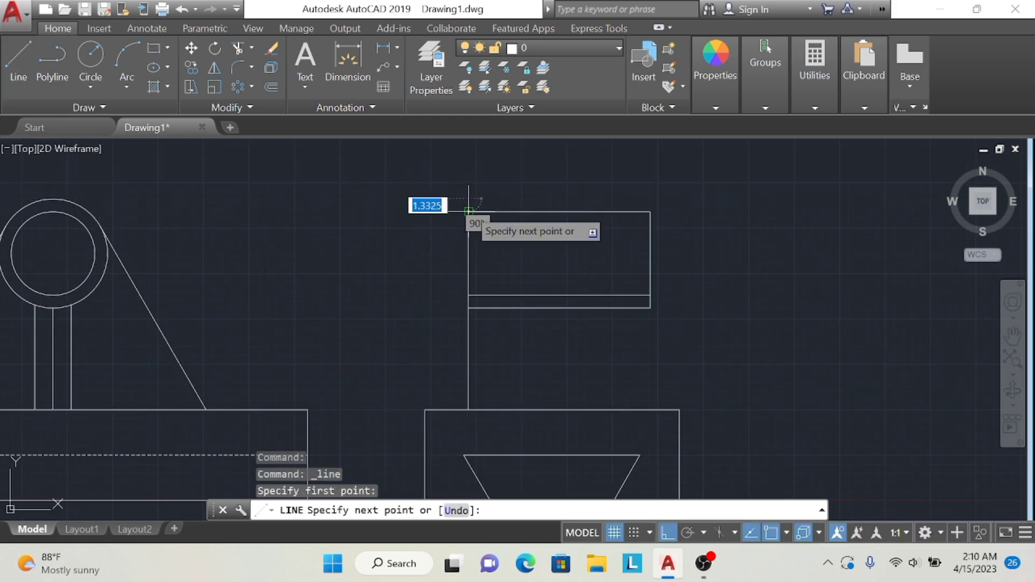
{"action": "left_click", "coordinate": [468, 199]}
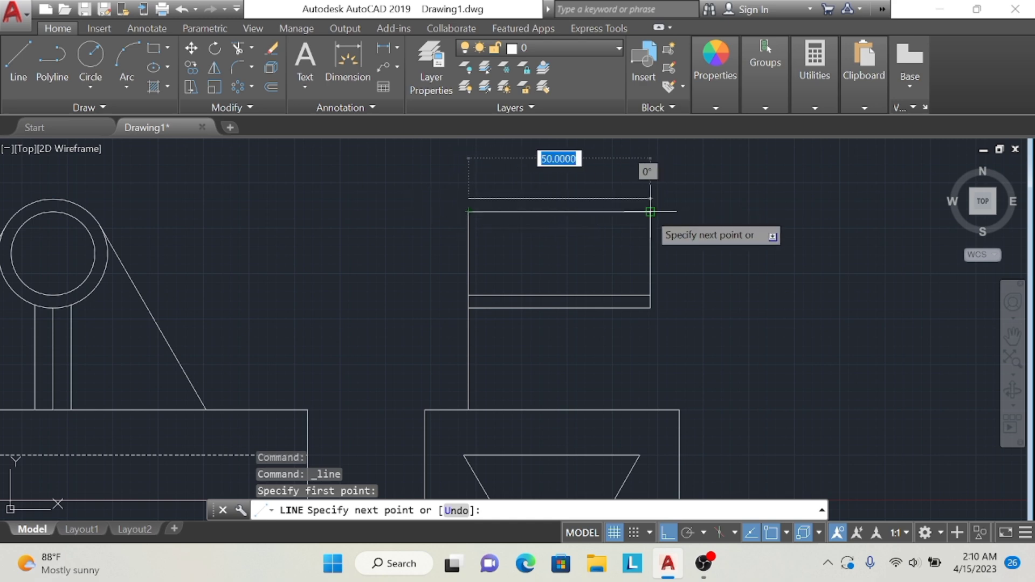
{"action": "left_click", "coordinate": [651, 198]}
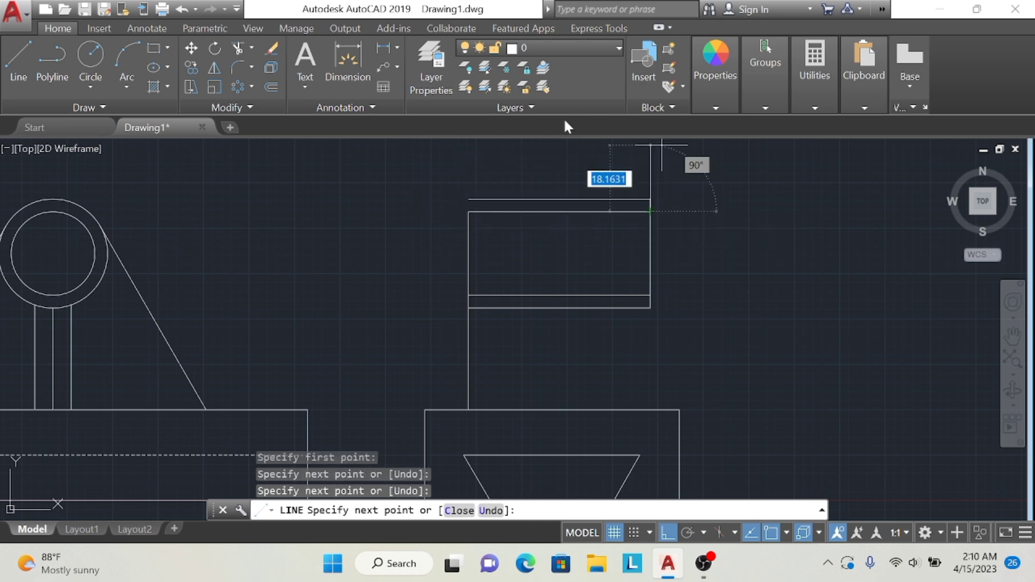
{"action": "key", "text": "Escape"}
{"action": "left_click", "coordinate": [18, 52]}
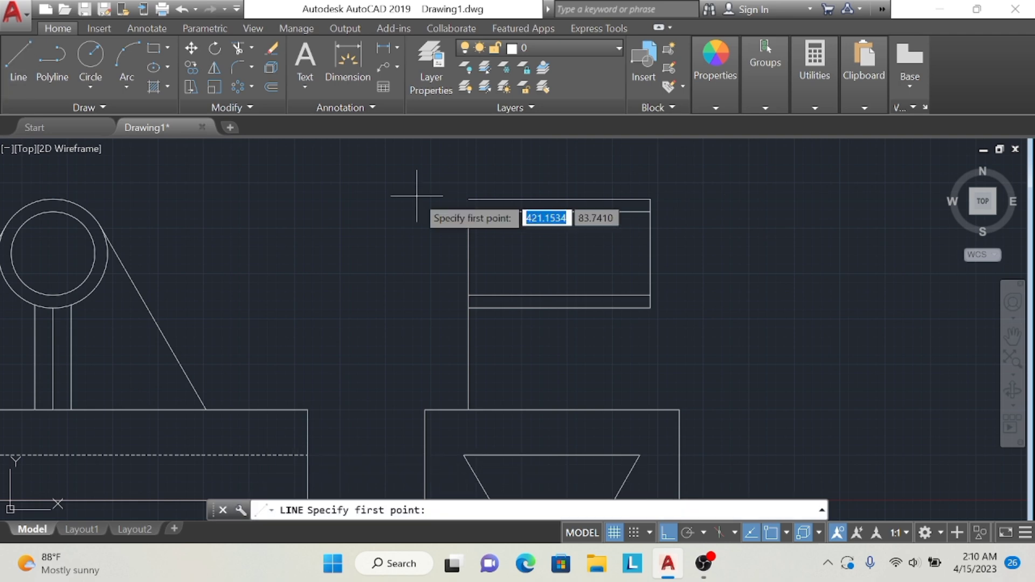
{"action": "left_click", "coordinate": [468, 199]}
{"action": "key", "text": "Escape"}
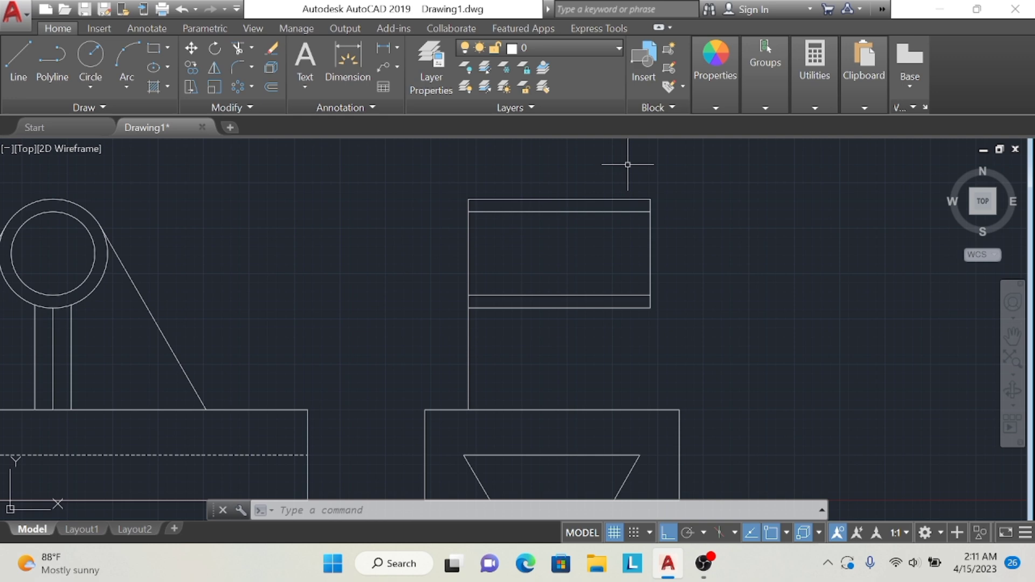
Begin the notch with 2.5-unit segments from the inner arc's top, then undo the mistaken lines
{"action": "left_click", "coordinate": [18, 59]}
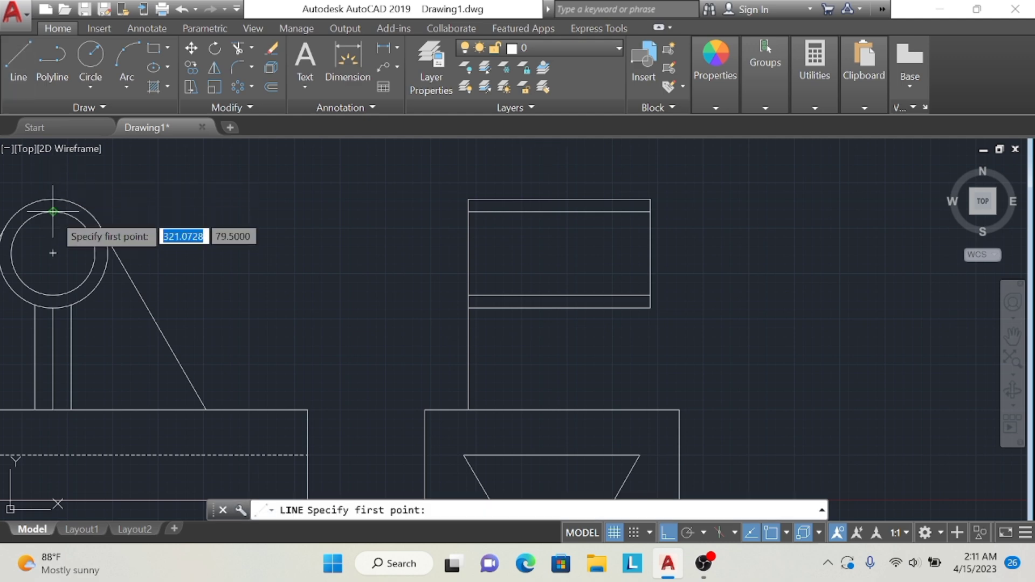
{"action": "left_click", "coordinate": [57, 211]}
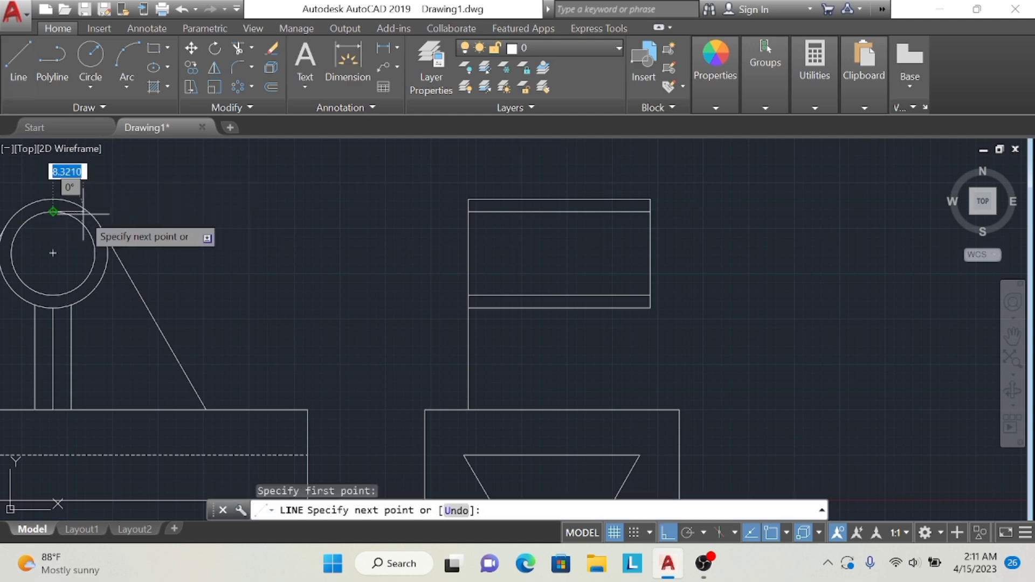
{"action": "type", "text": "2.5"}
{"action": "key", "text": "Return"}
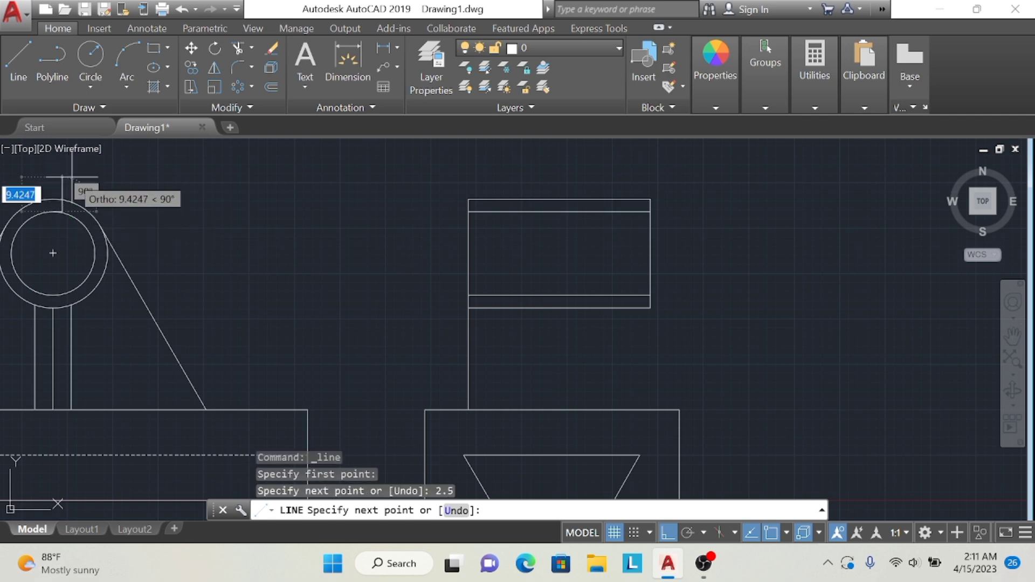
{"action": "type", "text": "2.5"}
{"action": "key", "text": "Return"}
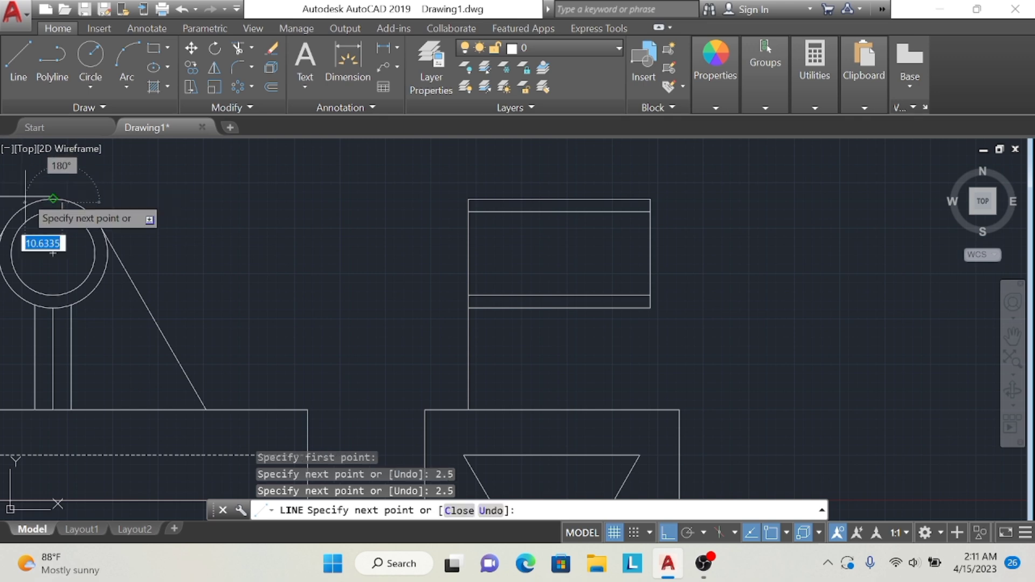
{"action": "type", "text": "2"}
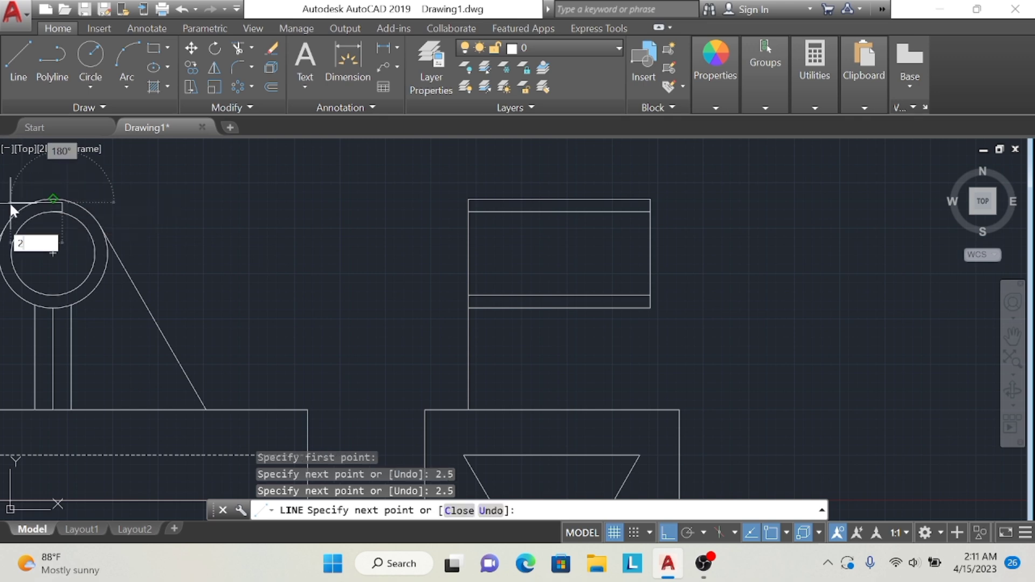
{"action": "key", "text": "Tab"}
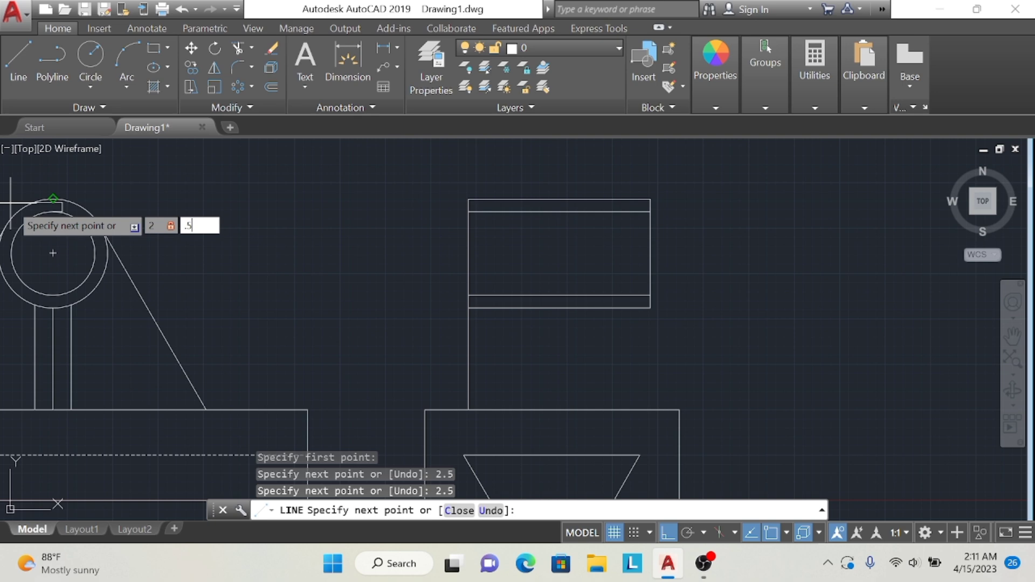
{"action": "left_click", "coordinate": [181, 11]}
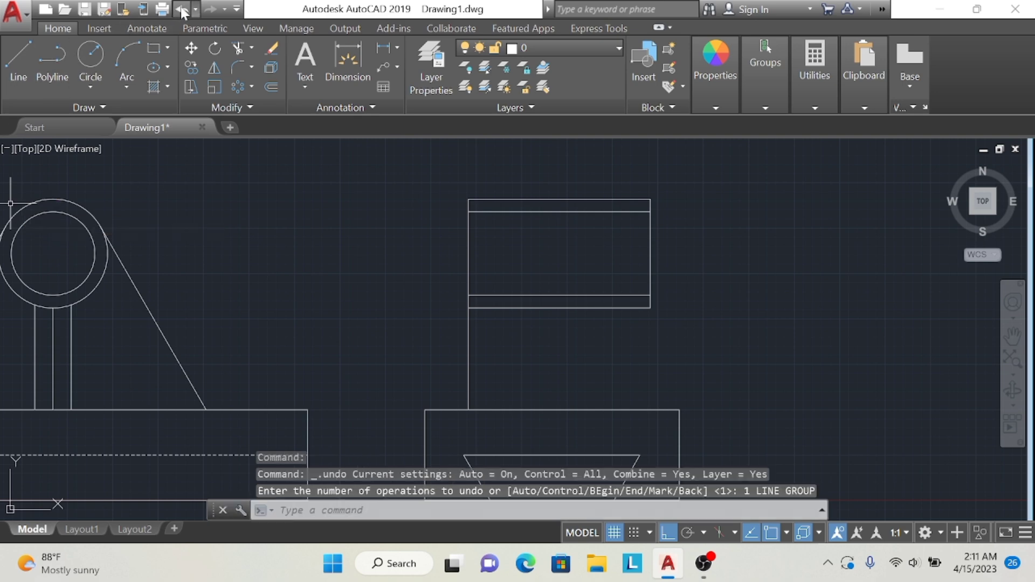
Redraw the small rectangle outline with 2.5-unit segments running right, up and left atop the arc
{"action": "left_click", "coordinate": [18, 57]}
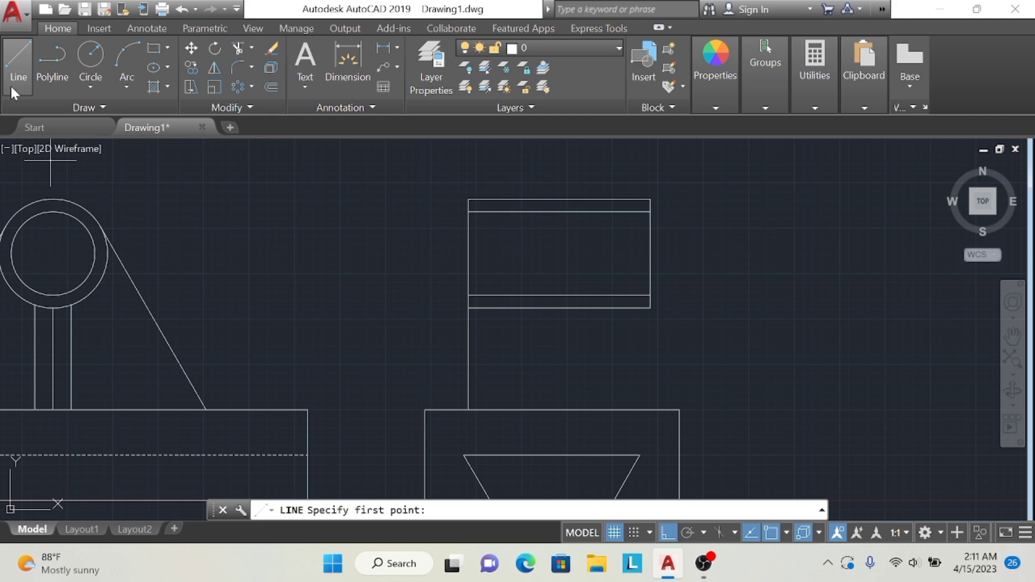
{"action": "left_click", "coordinate": [56, 213]}
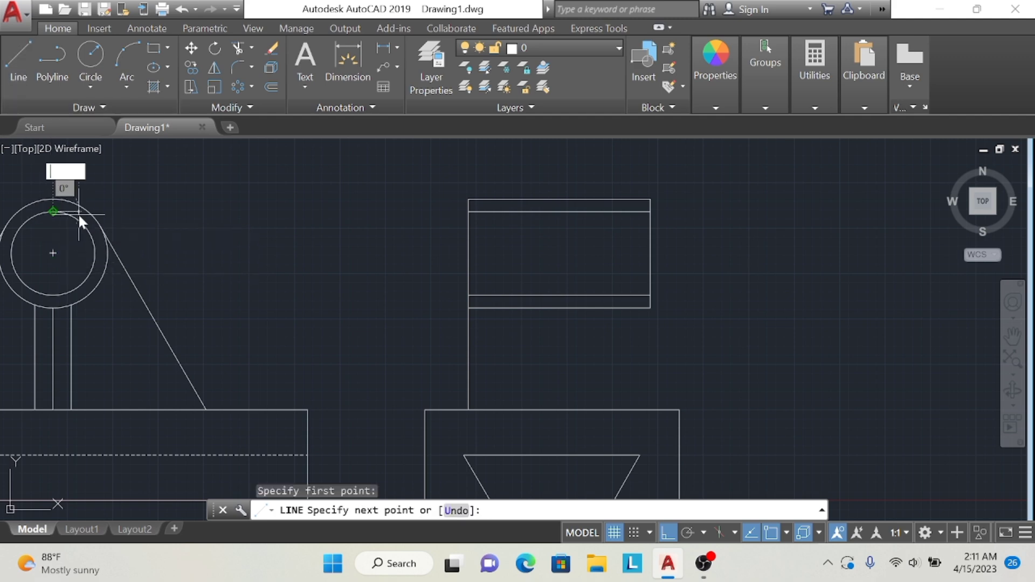
{"action": "type", "text": "2.5"}
{"action": "key", "text": "Return"}
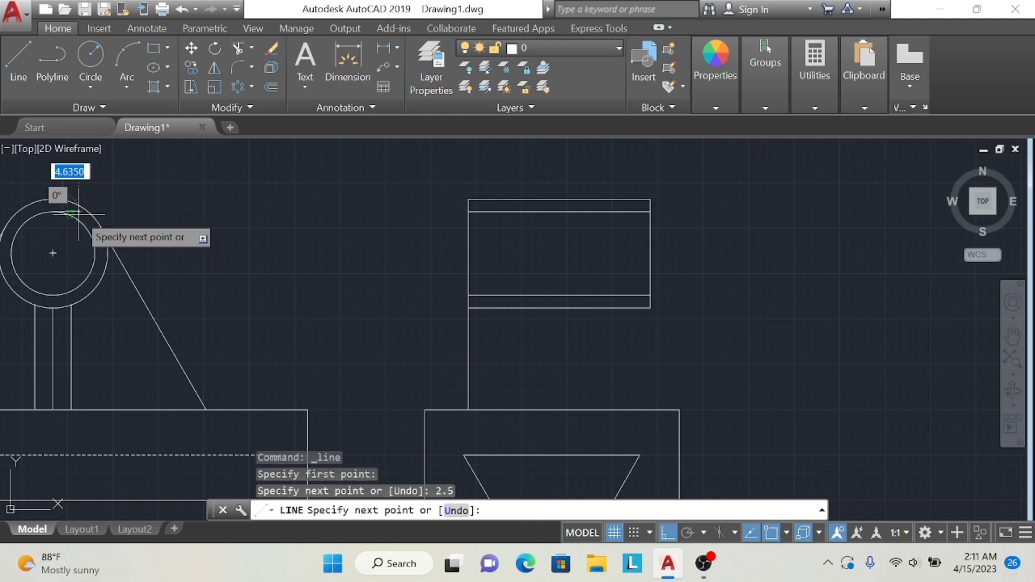
{"action": "type", "text": "2.5"}
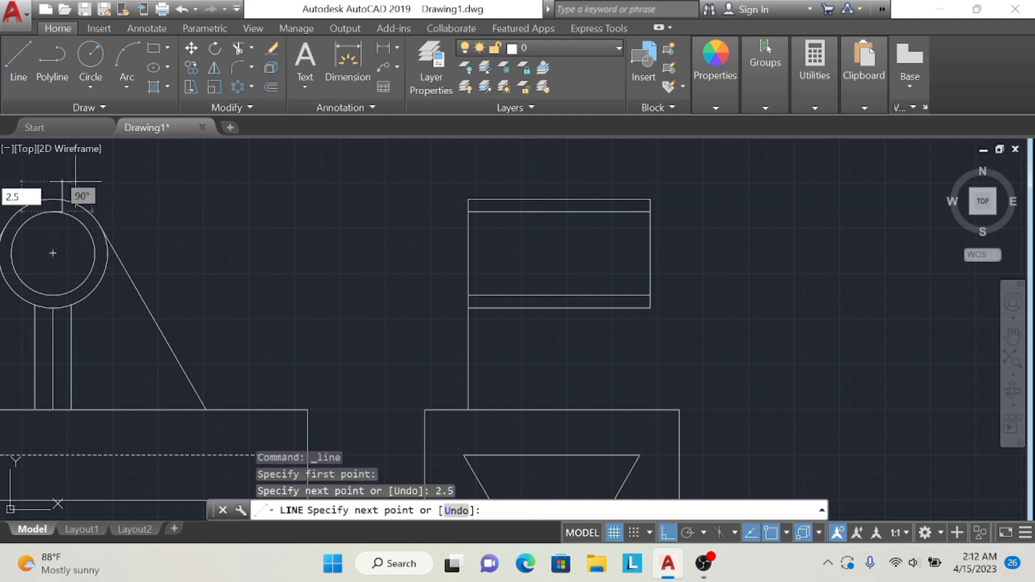
{"action": "key", "text": "Return"}
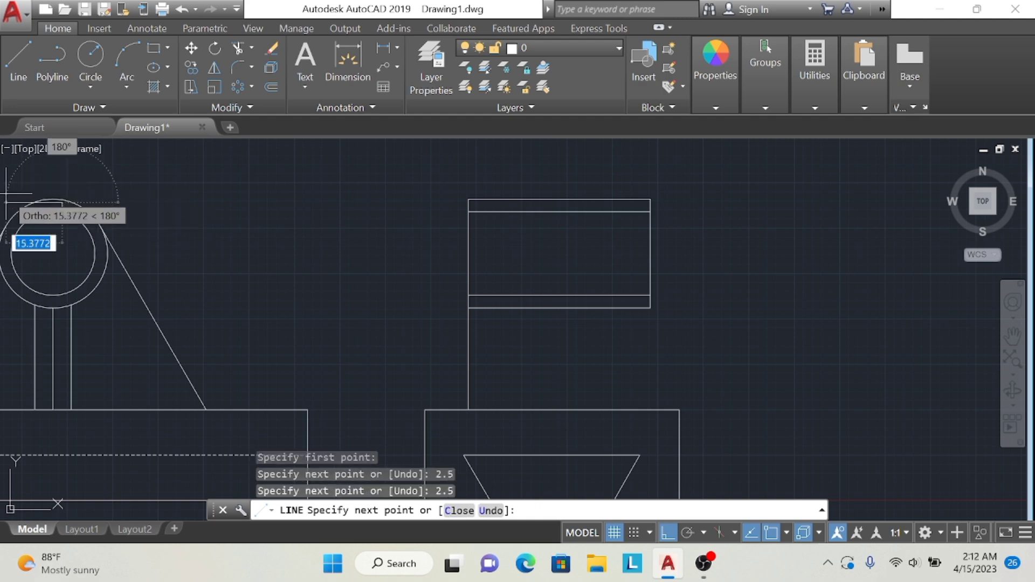
{"action": "type", "text": "2.5"}
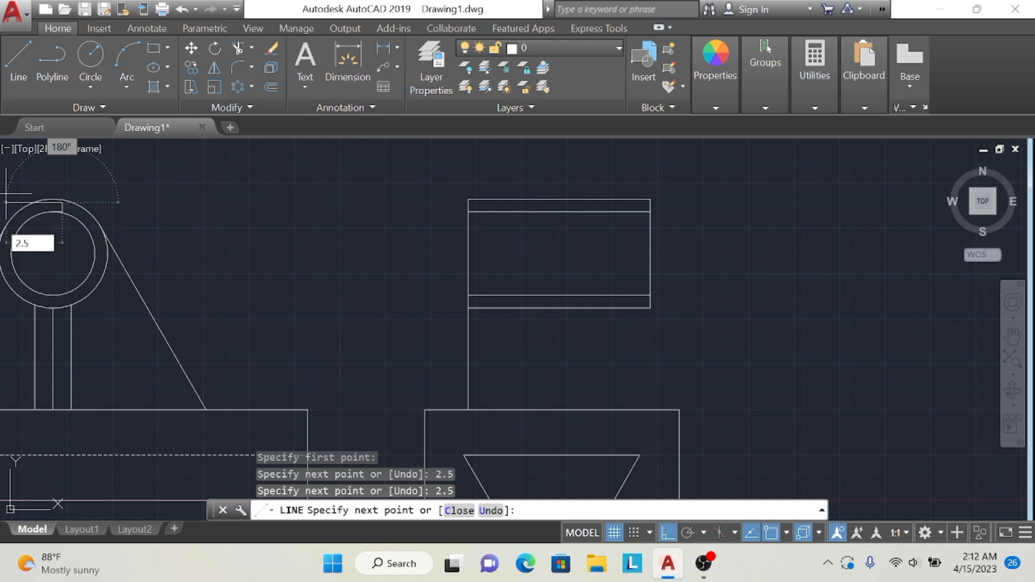
{"action": "key", "text": "Return"}
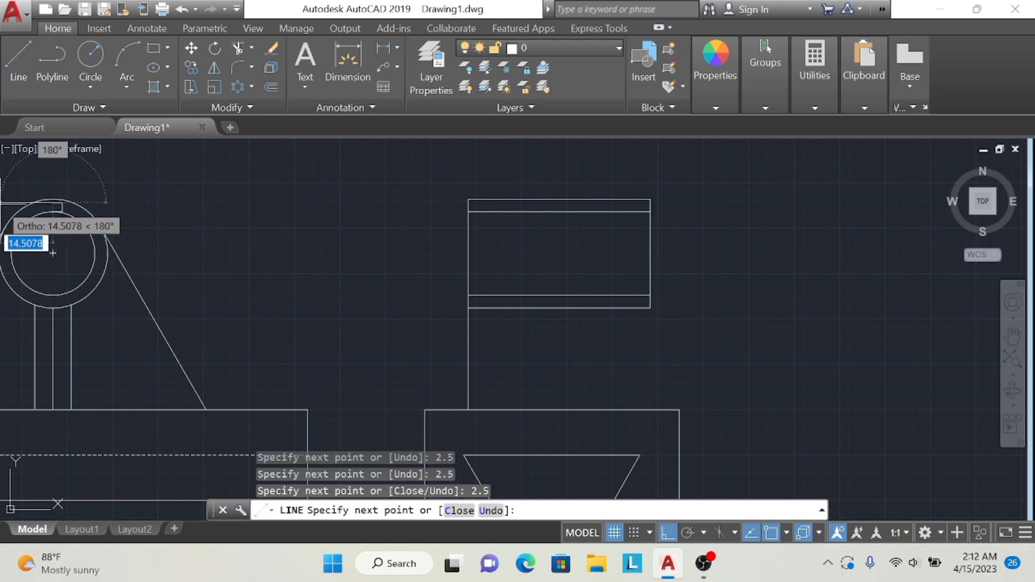
{"action": "type", "text": "2.5"}
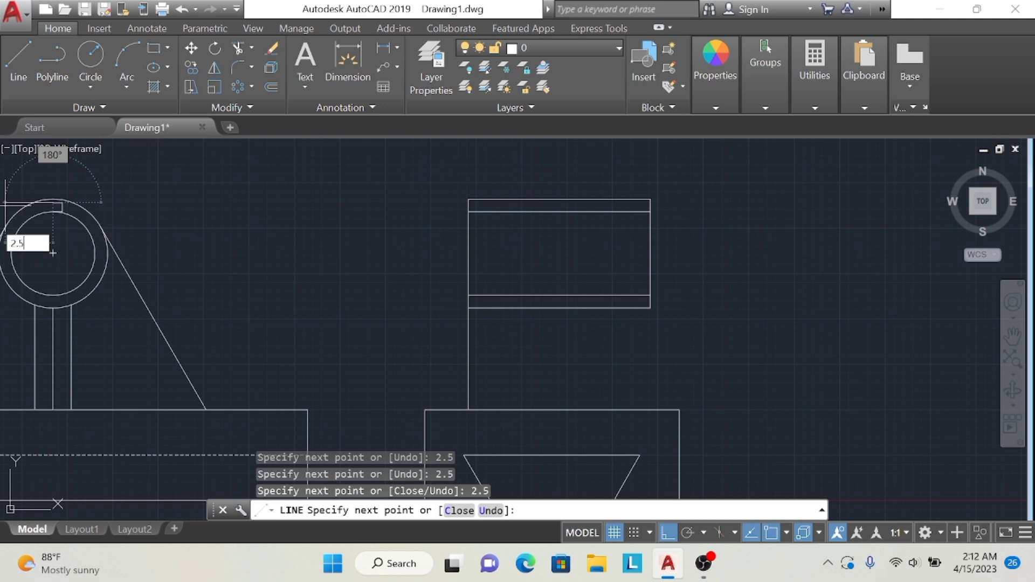
{"action": "key", "text": "Return"}
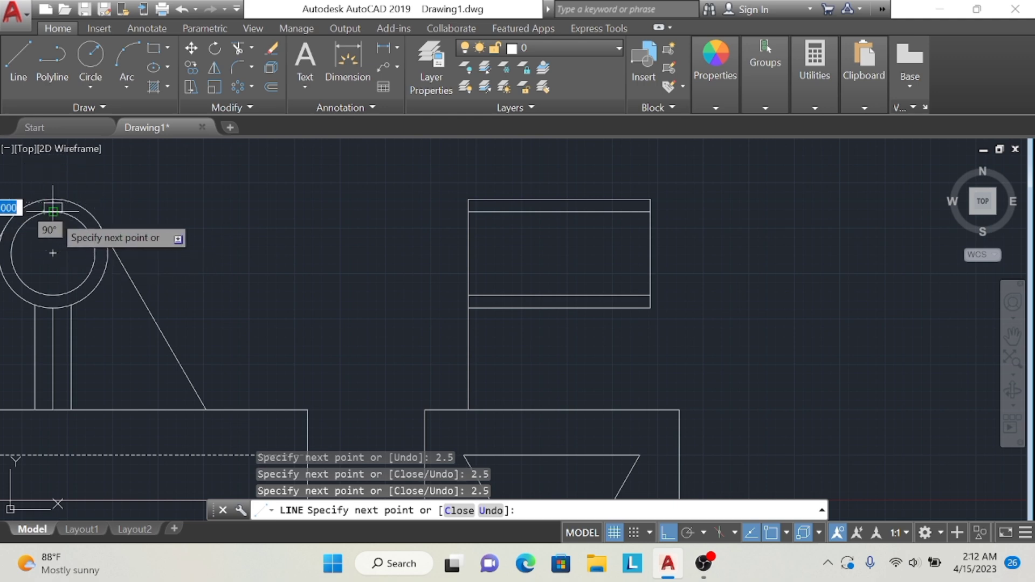
{"action": "left_click", "coordinate": [46, 208]}
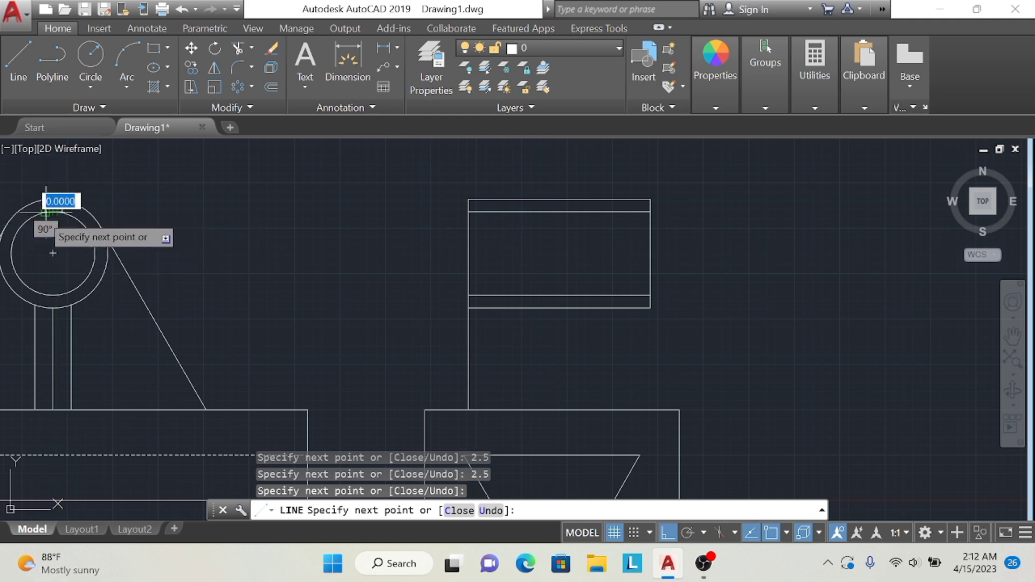
Zoom in on the circle top and delete the stray short vertical line
{"action": "left_click", "coordinate": [1013, 335]}
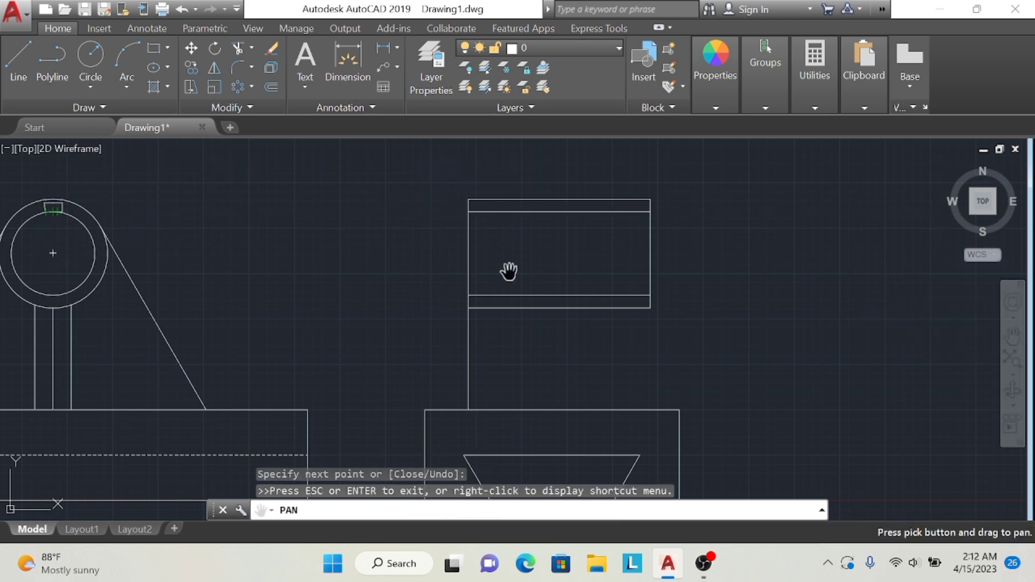
{"action": "left_click_drag", "start_coordinate": [509, 273], "coordinate": [788, 272]}
{"action": "mouse_move", "coordinate": [508, 218]}
{"action": "left_mouse_down"}
{"action": "mouse_move", "coordinate": [617, 235]}
{"action": "mouse_move", "coordinate": [938, 429]}
{"action": "mouse_move", "coordinate": [924, 400]}
{"action": "left_mouse_up"}
{"action": "scroll", "coordinate": [617, 235], "scroll_direction": "up", "scroll_amount": 5}
{"action": "key", "text": "Escape"}
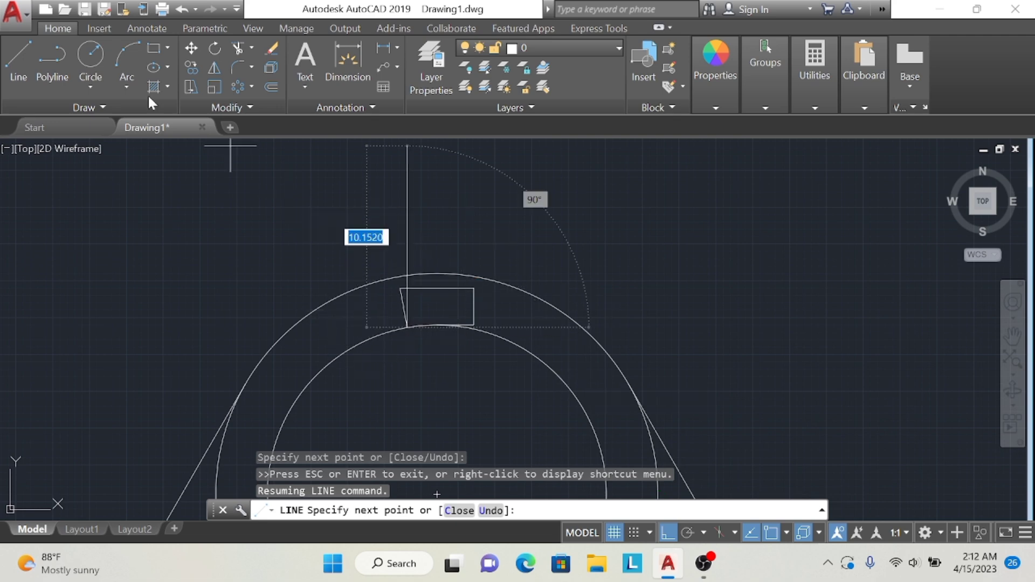
{"action": "left_click", "coordinate": [181, 9]}
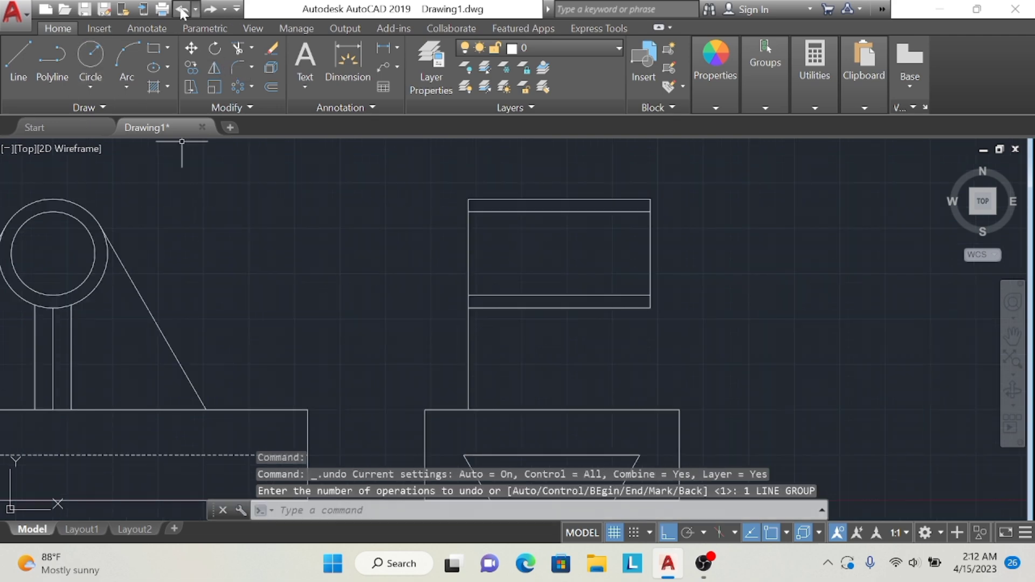
{"action": "left_click", "coordinate": [210, 10]}
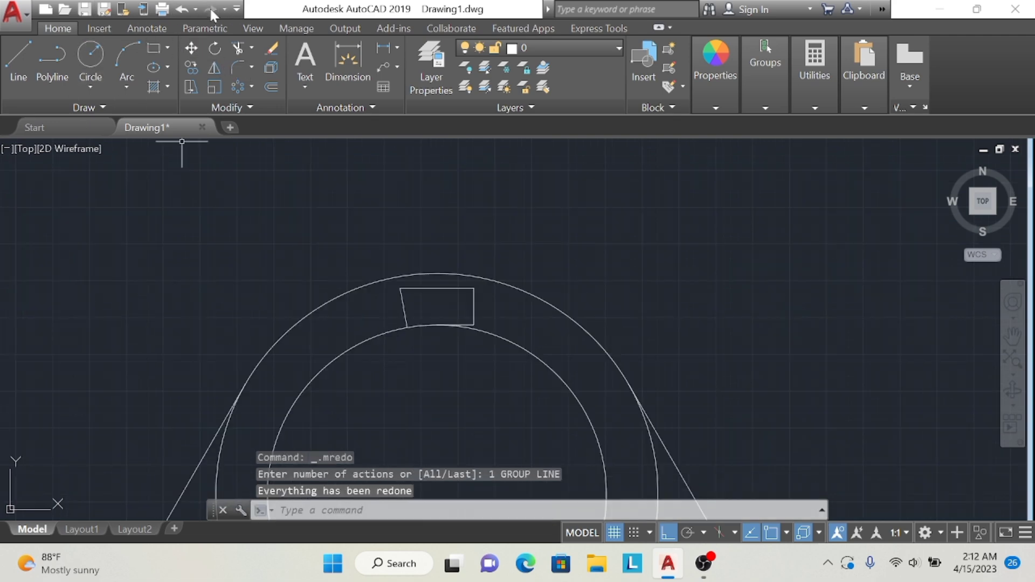
{"action": "left_click", "coordinate": [403, 308]}
{"action": "key", "text": "Delete"}
Complete the small rectangle's remaining sides with a 2.5-unit line from its corner
{"action": "type", "text": "l"}
{"action": "key", "text": "Return"}
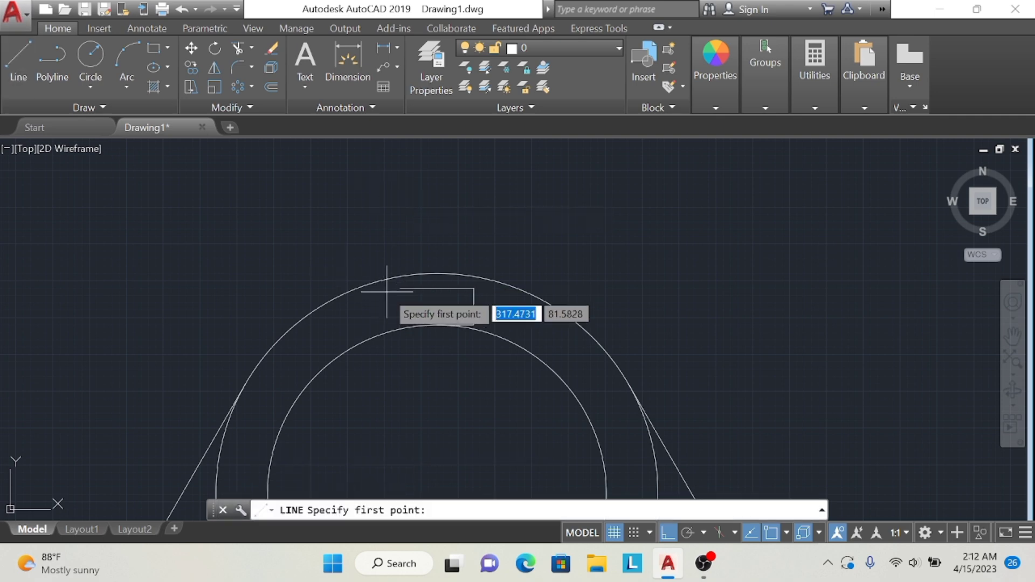
{"action": "left_click", "coordinate": [400, 288]}
{"action": "type", "text": "2"}
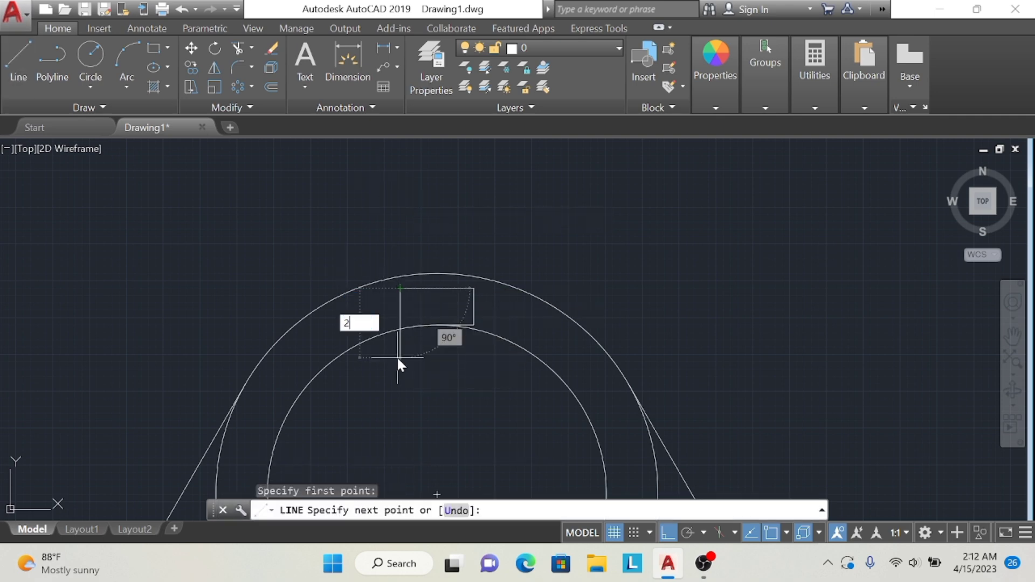
{"action": "key", "text": "Tab"}
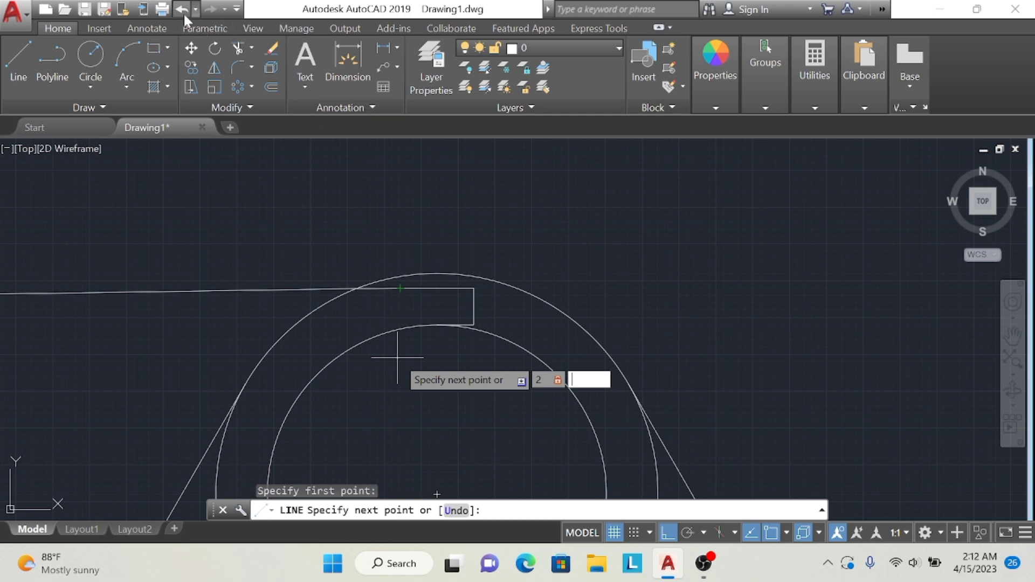
{"action": "left_click", "coordinate": [21, 54]}
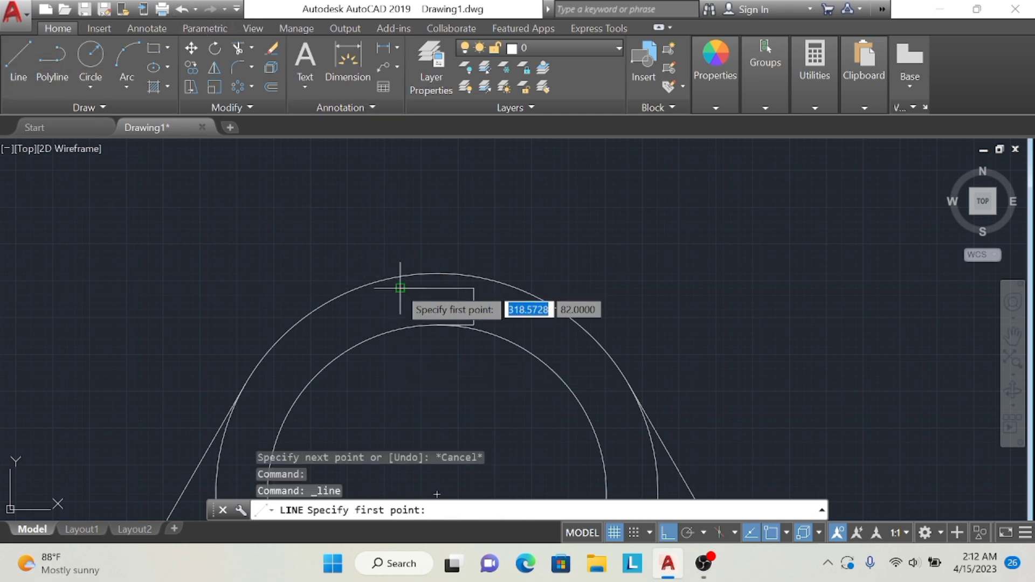
{"action": "left_click", "coordinate": [400, 288]}
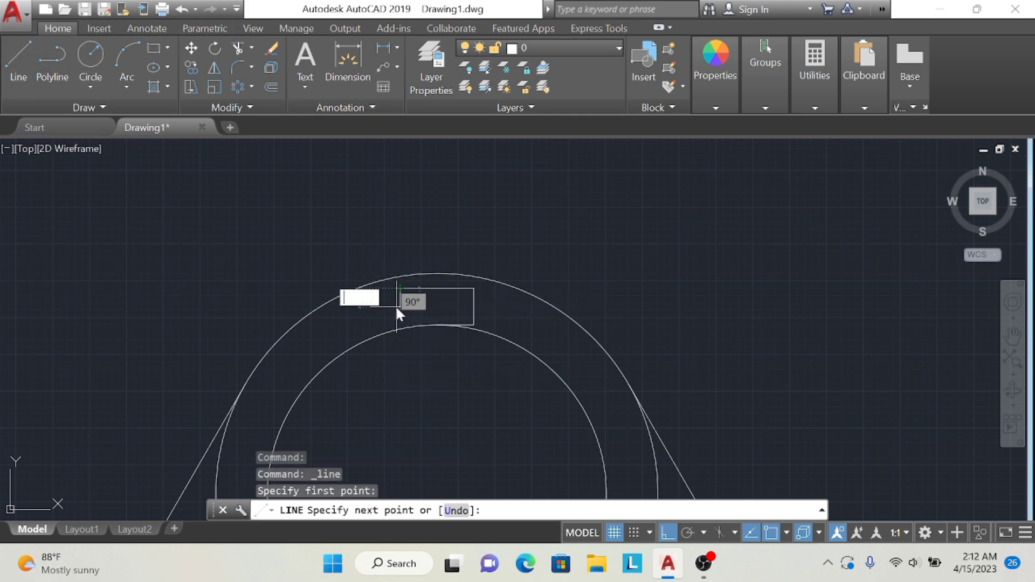
{"action": "type", "text": "2.5"}
{"action": "key", "text": "Return"}
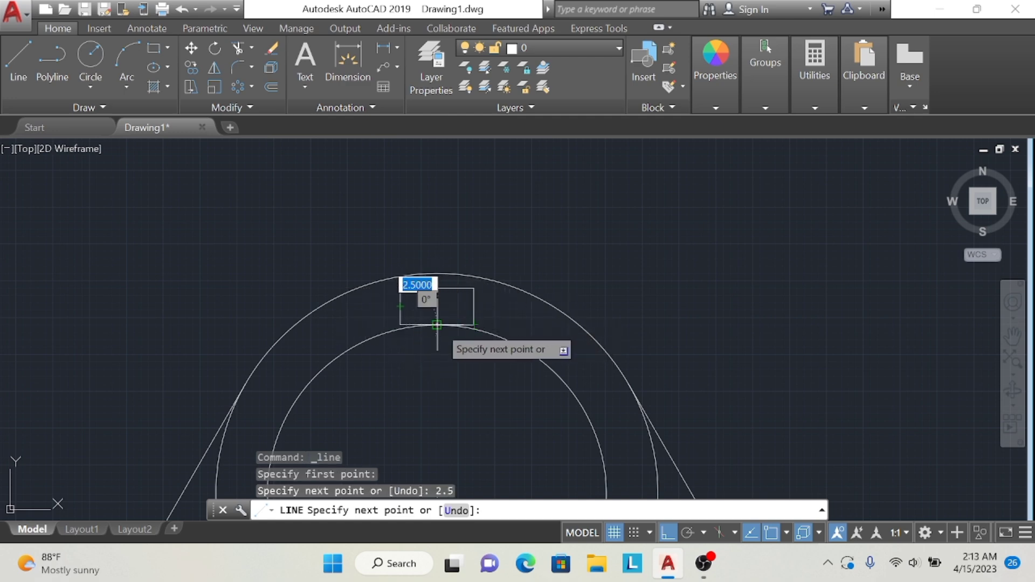
{"action": "left_click", "coordinate": [474, 325]}
{"action": "key", "text": "Escape"}
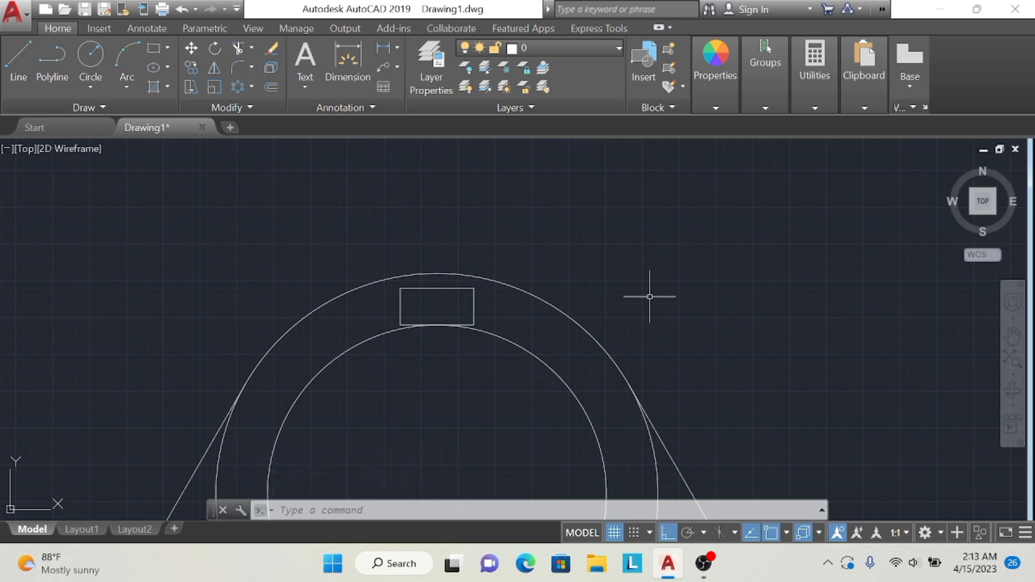
Erase the rectangle's bottom edge and start redrawing its sides from the lower corners
{"action": "left_click", "coordinate": [467, 325]}
{"action": "key", "text": "Delete"}
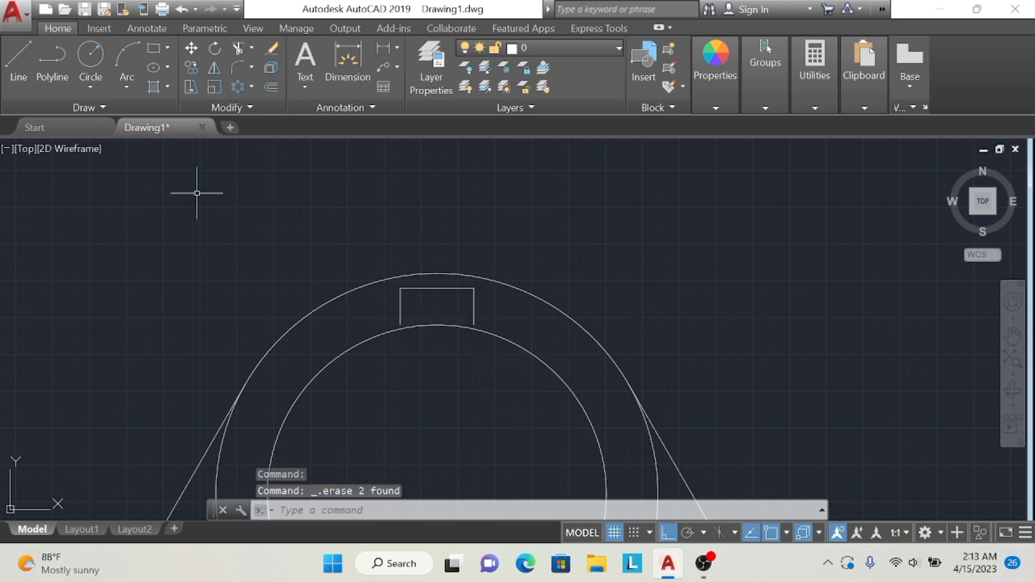
{"action": "left_click", "coordinate": [18, 62]}
{"action": "left_click", "coordinate": [400, 325]}
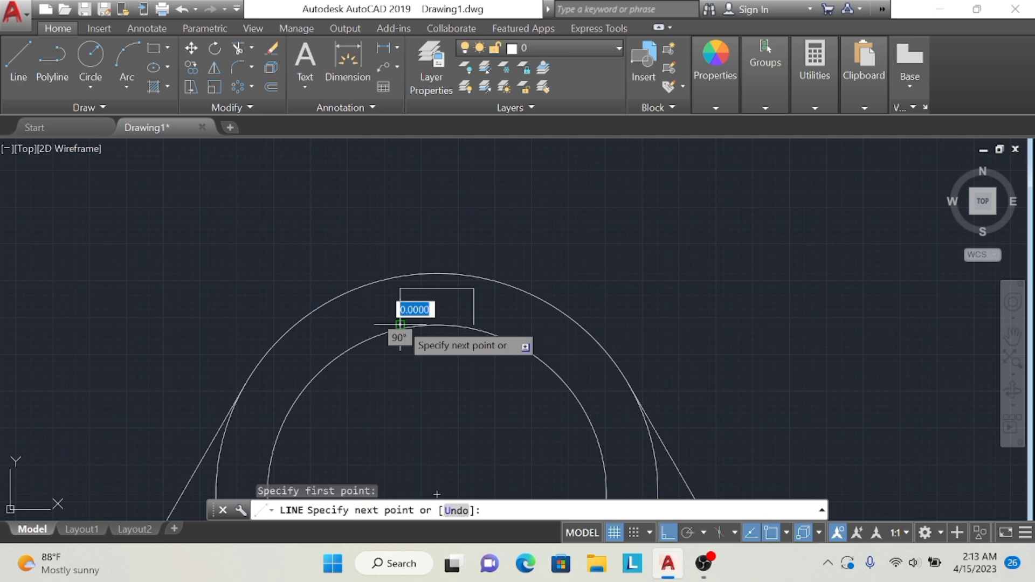
{"action": "left_click", "coordinate": [400, 325]}
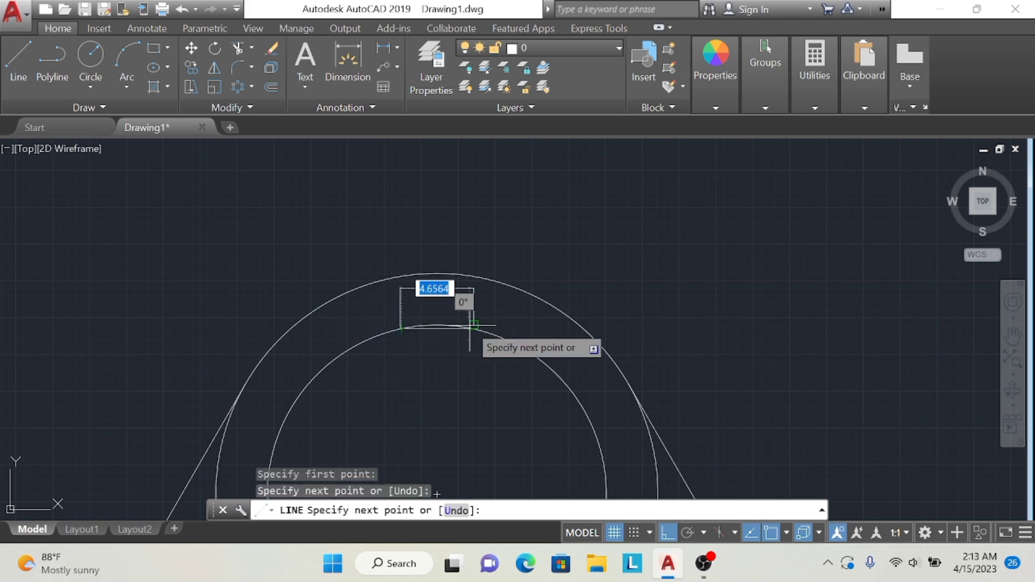
{"action": "key", "text": "Escape"}
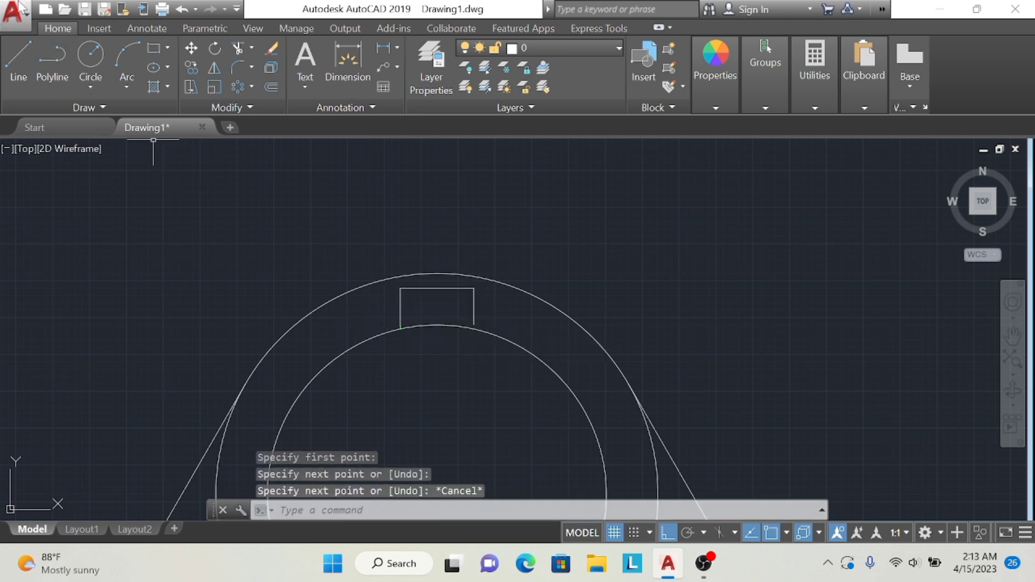
{"action": "left_click", "coordinate": [12, 50]}
{"action": "left_click", "coordinate": [474, 325]}
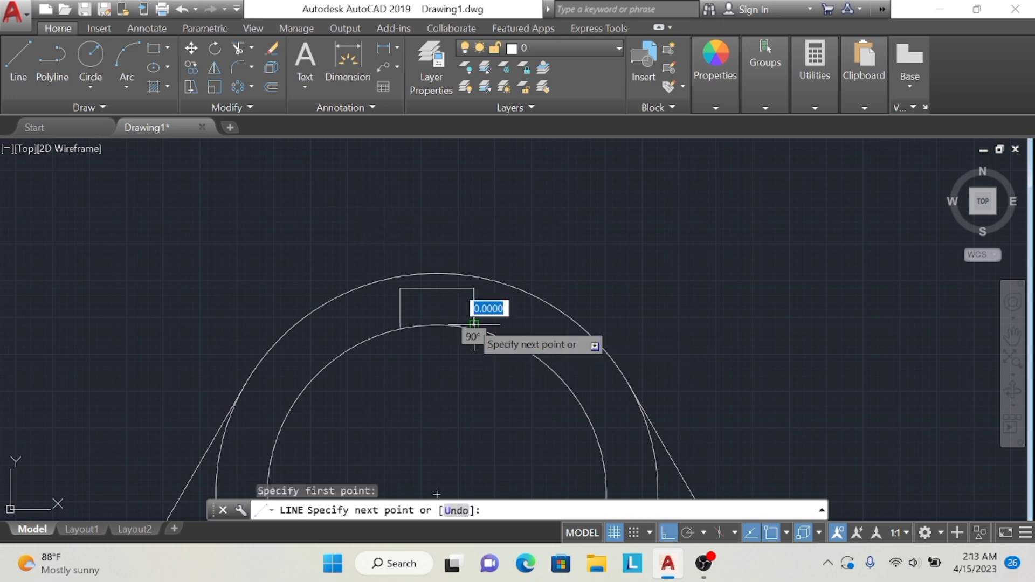
{"action": "key", "text": "Escape"}
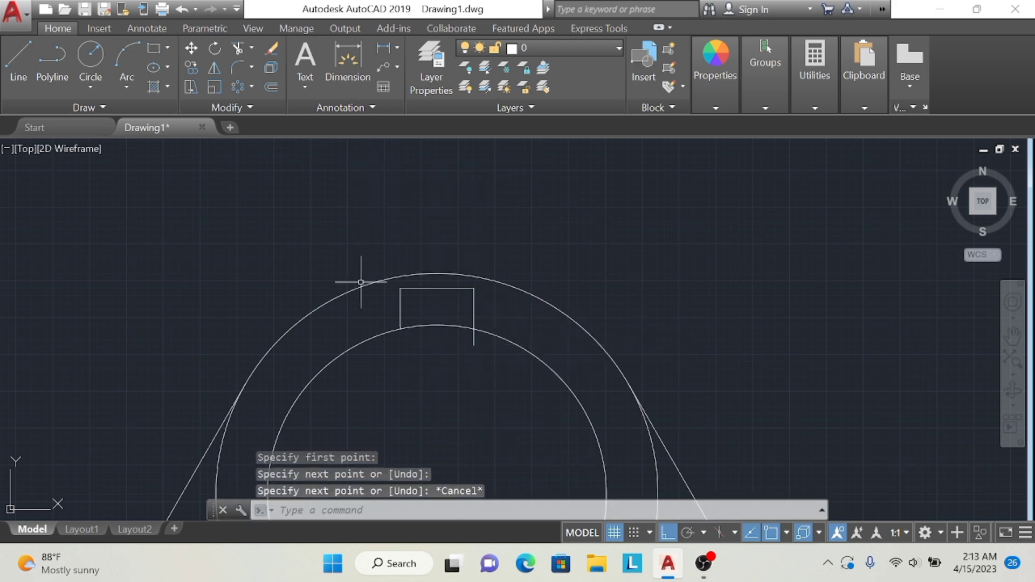
Pan and zoom onto the notch and delete the stray short segment
{"action": "type", "text": "p"}
{"action": "key", "text": "Return"}
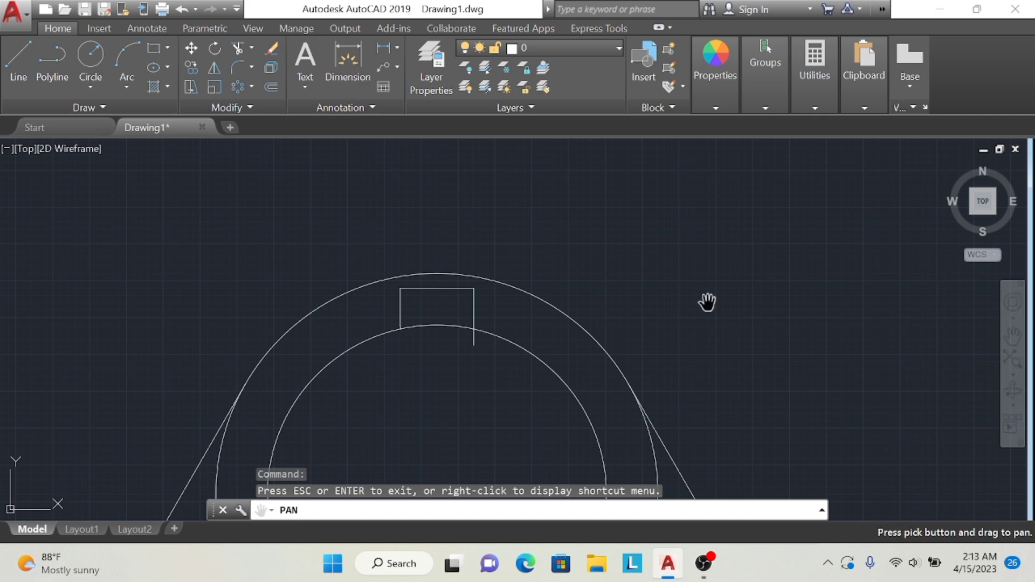
{"action": "scroll", "coordinate": [707, 301], "scroll_direction": "up", "scroll_amount": 5}
{"action": "left_click_drag", "start_coordinate": [797, 496], "coordinate": [819, 490]}
{"action": "key", "text": "Escape"}
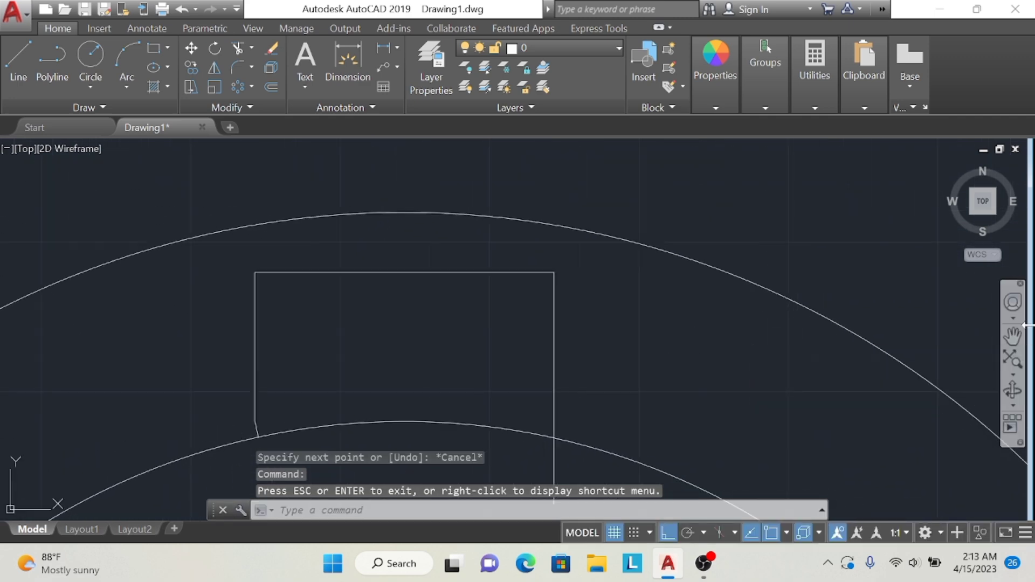
{"action": "key", "text": "Delete"}
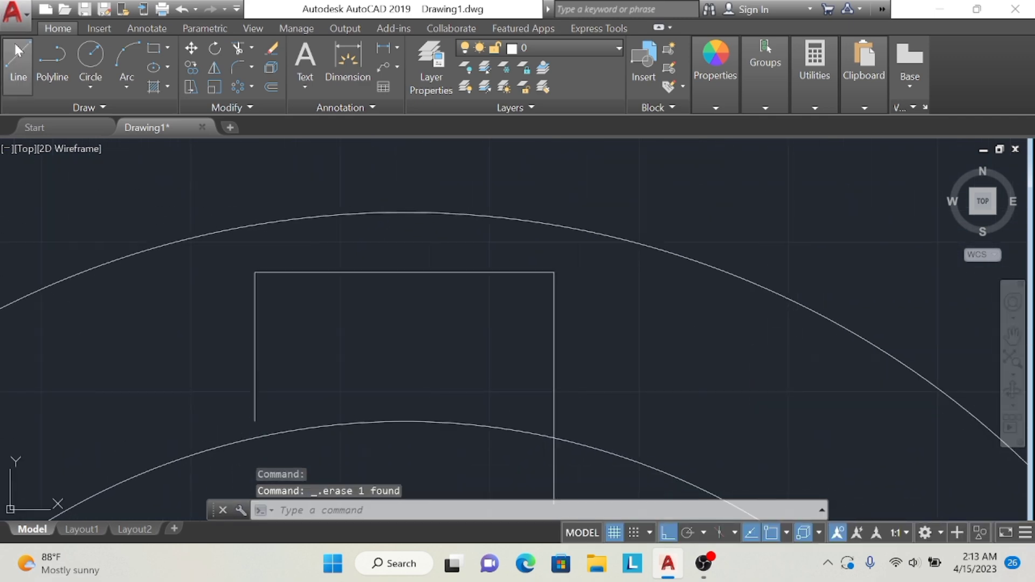
Trim away the inner arc piece inside the notch, then zoom to extents
{"action": "left_click", "coordinate": [18, 59]}
{"action": "left_click", "coordinate": [255, 421]}
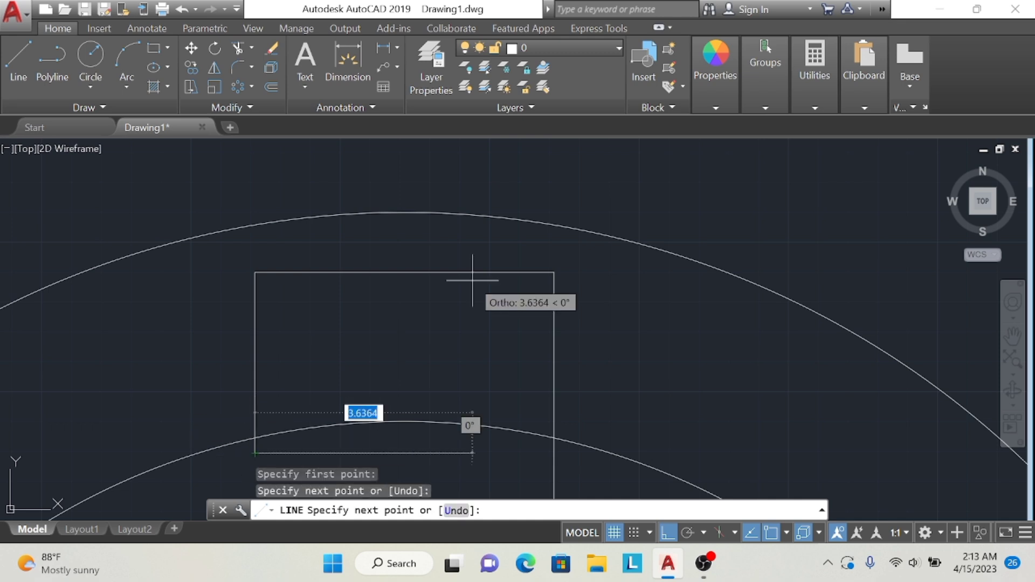
{"action": "key", "text": "Escape"}
{"action": "left_click", "coordinate": [239, 50]}
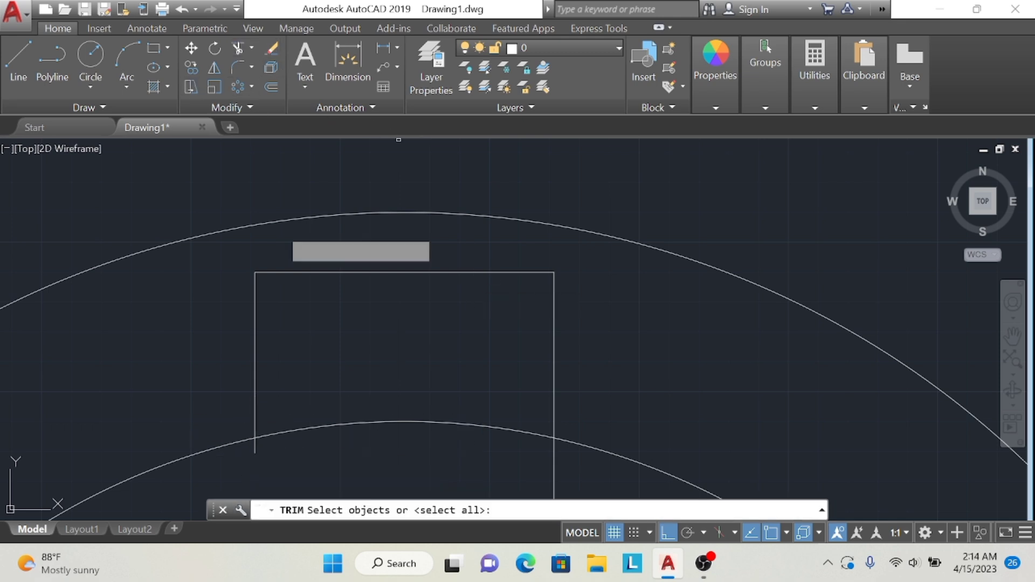
{"action": "key", "text": "Return"}
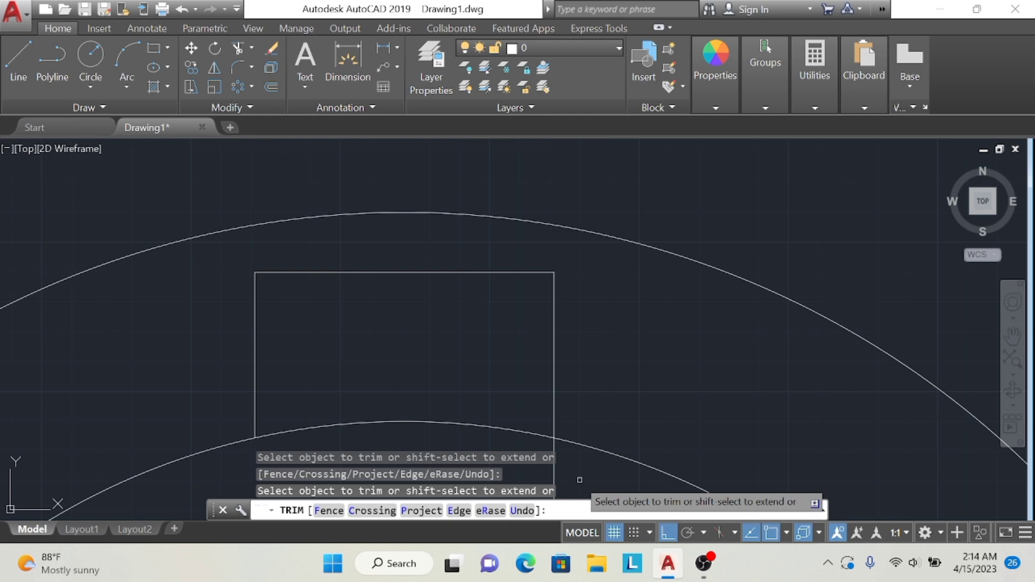
{"action": "left_click", "coordinate": [496, 424]}
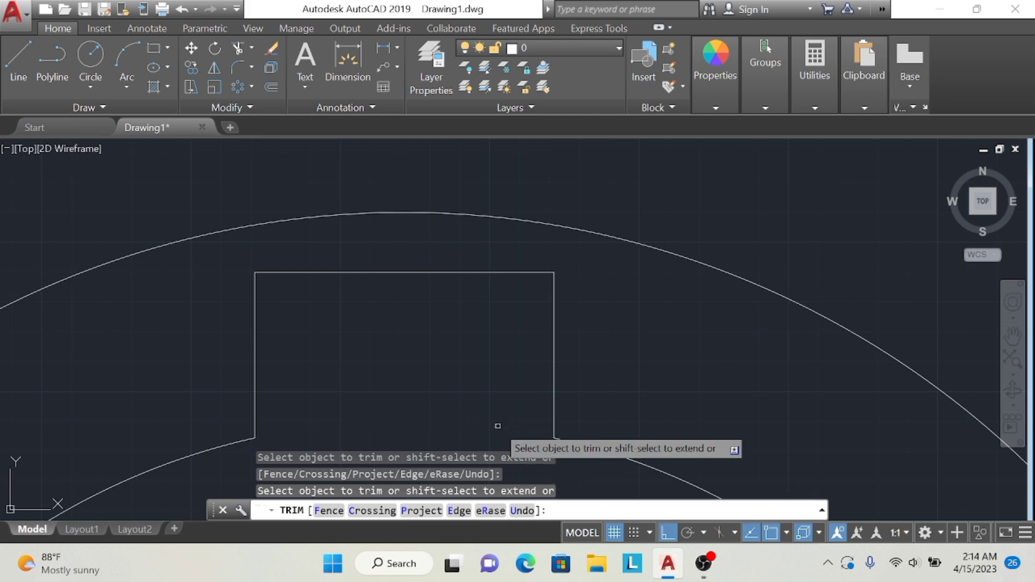
{"action": "key", "text": "Return"}
{"action": "left_click", "coordinate": [983, 201]}
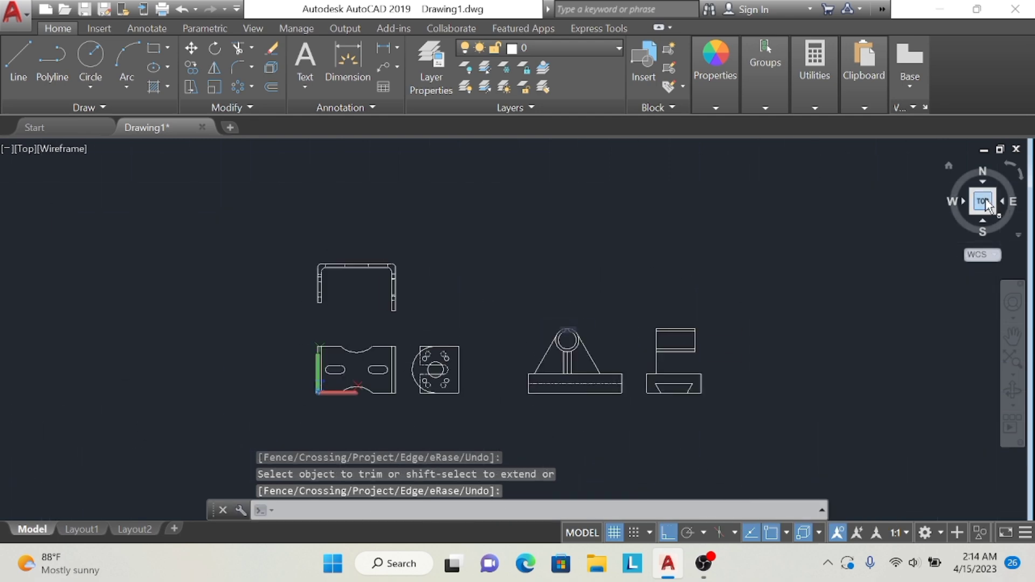
Pan and zoom so the front and side views are centred in the window
{"action": "type", "text": "l"}
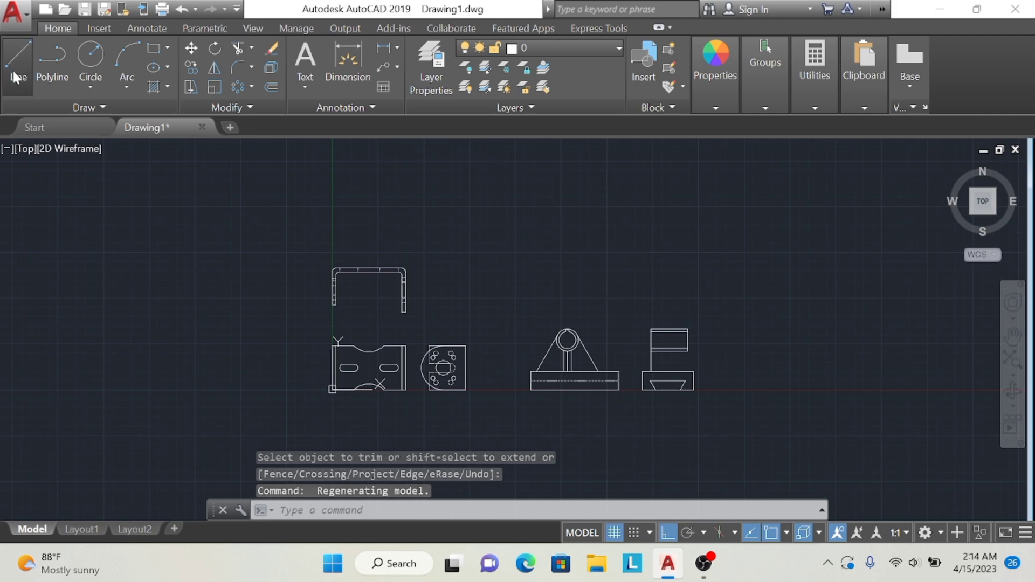
{"action": "key", "text": "Return"}
{"action": "left_click", "coordinate": [692, 371]}
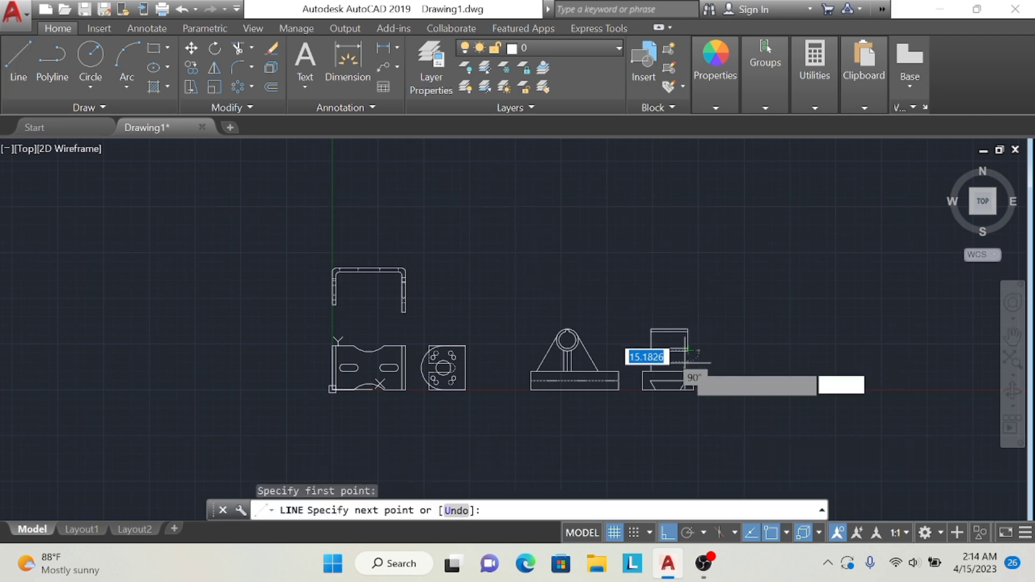
{"action": "key", "text": "Escape"}
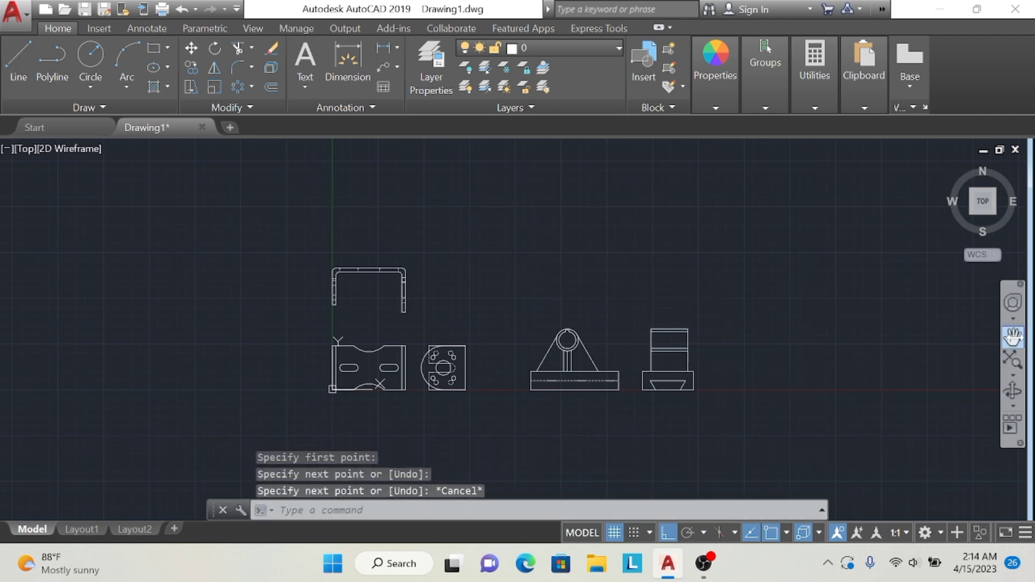
{"action": "left_click", "coordinate": [1014, 336]}
{"action": "scroll", "coordinate": [788, 340], "scroll_direction": "up", "scroll_amount": 4}
{"action": "mouse_move", "coordinate": [670, 341]}
{"action": "left_mouse_down"}
{"action": "mouse_move", "coordinate": [682, 234]}
{"action": "mouse_move", "coordinate": [335, 308]}
{"action": "mouse_move", "coordinate": [943, 273]}
{"action": "mouse_move", "coordinate": [762, 286]}
{"action": "left_mouse_up"}
{"action": "scroll", "coordinate": [944, 273], "scroll_direction": "down", "scroll_amount": 4}
{"action": "scroll", "coordinate": [763, 286], "scroll_direction": "up", "scroll_amount": 2}
{"action": "scroll", "coordinate": [762, 286], "scroll_direction": "up", "scroll_amount": 2}
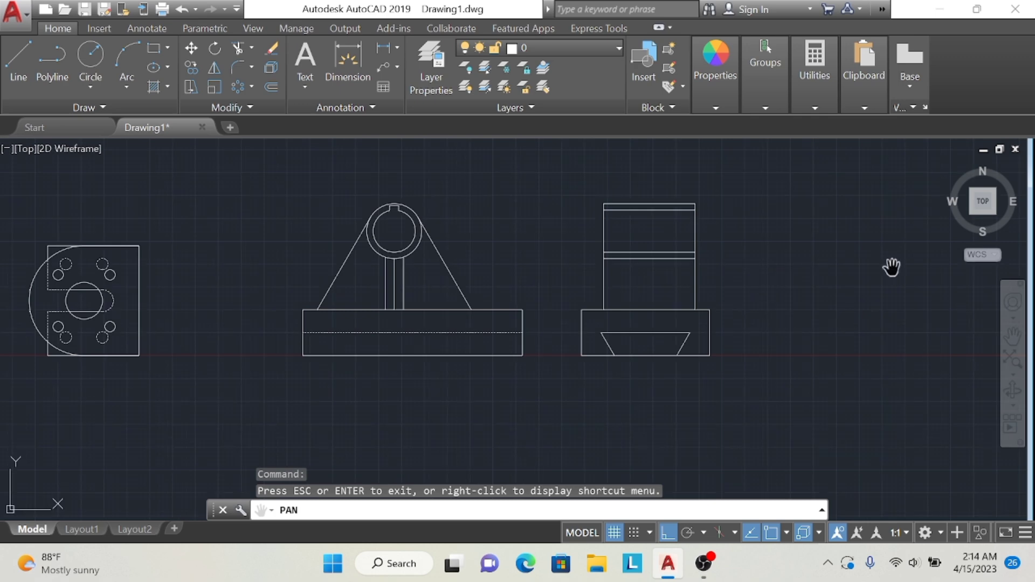
{"action": "scroll", "coordinate": [892, 268], "scroll_direction": "up", "scroll_amount": 3}
{"action": "scroll", "coordinate": [892, 268], "scroll_direction": "down", "scroll_amount": 3}
{"action": "scroll", "coordinate": [891, 268], "scroll_direction": "down", "scroll_amount": 3}
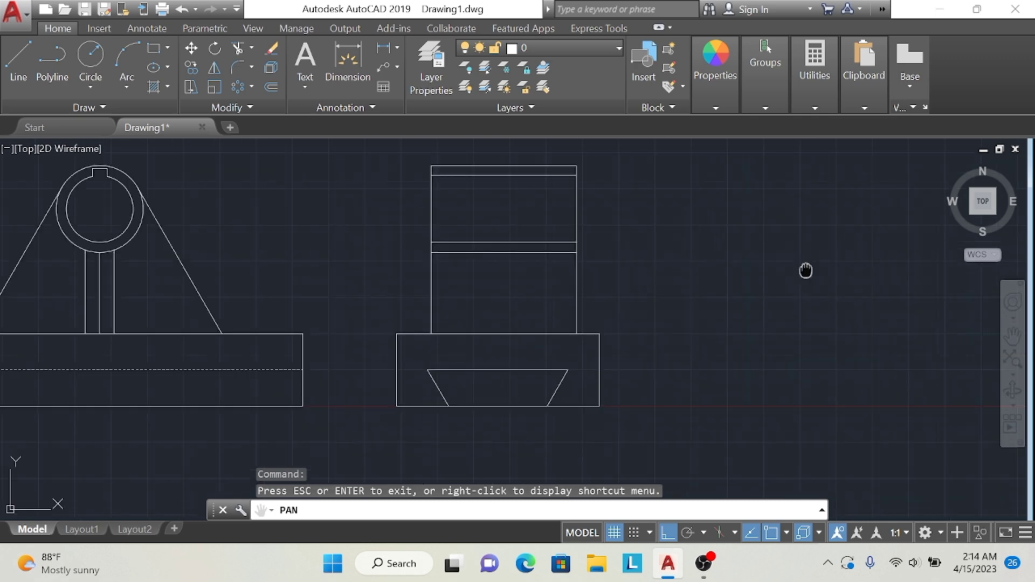
{"action": "left_click_drag", "start_coordinate": [807, 270], "coordinate": [827, 297]}
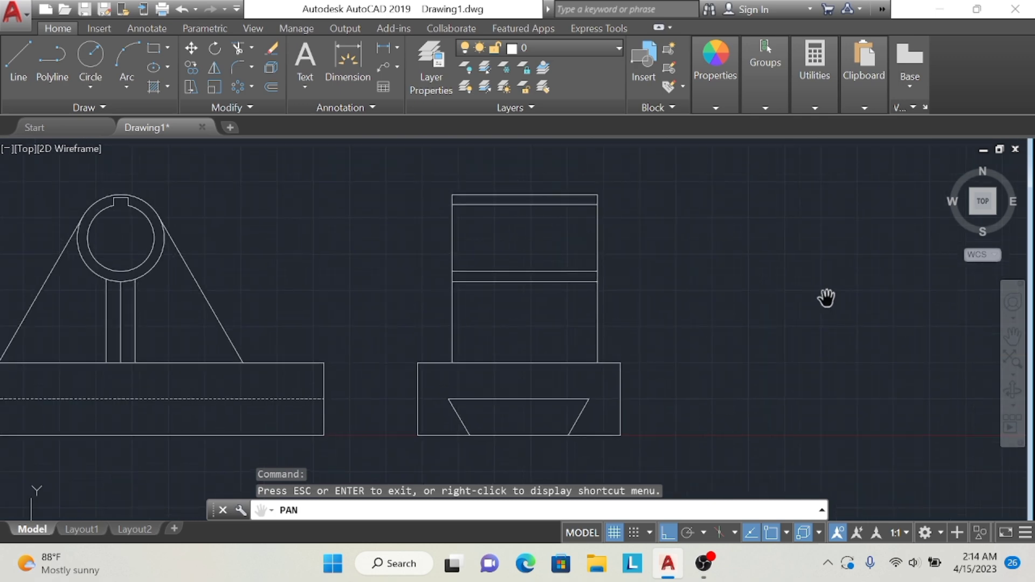
{"action": "key", "text": "Escape"}
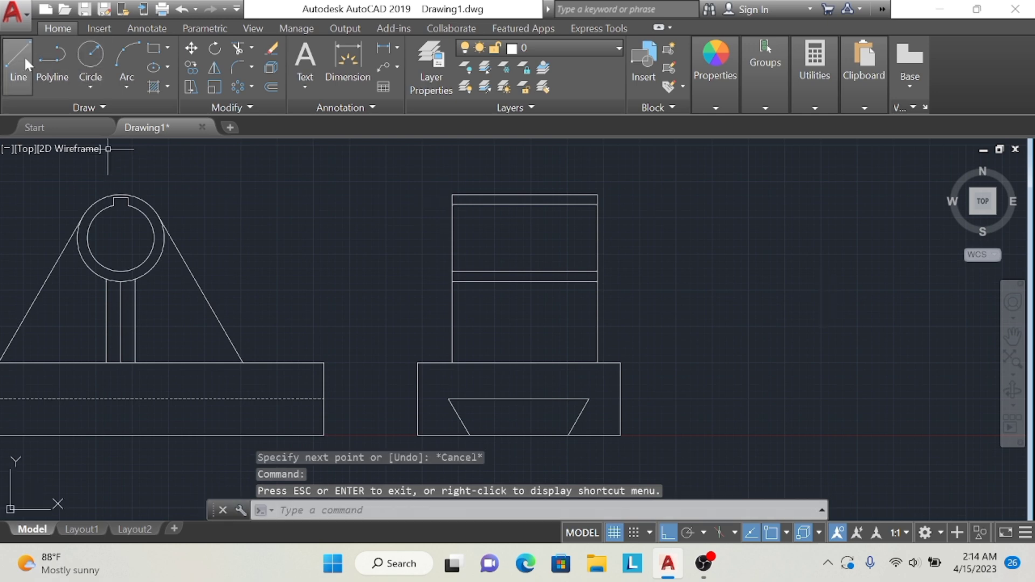
Draw a horizontal line from the side view's top-left corner
{"action": "left_click", "coordinate": [25, 60]}
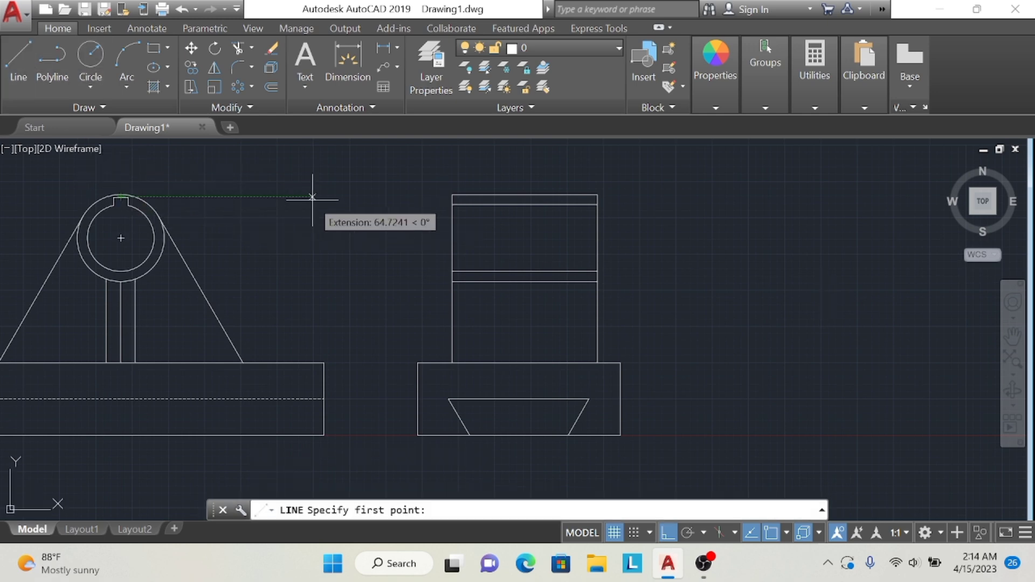
{"action": "left_click", "coordinate": [453, 195]}
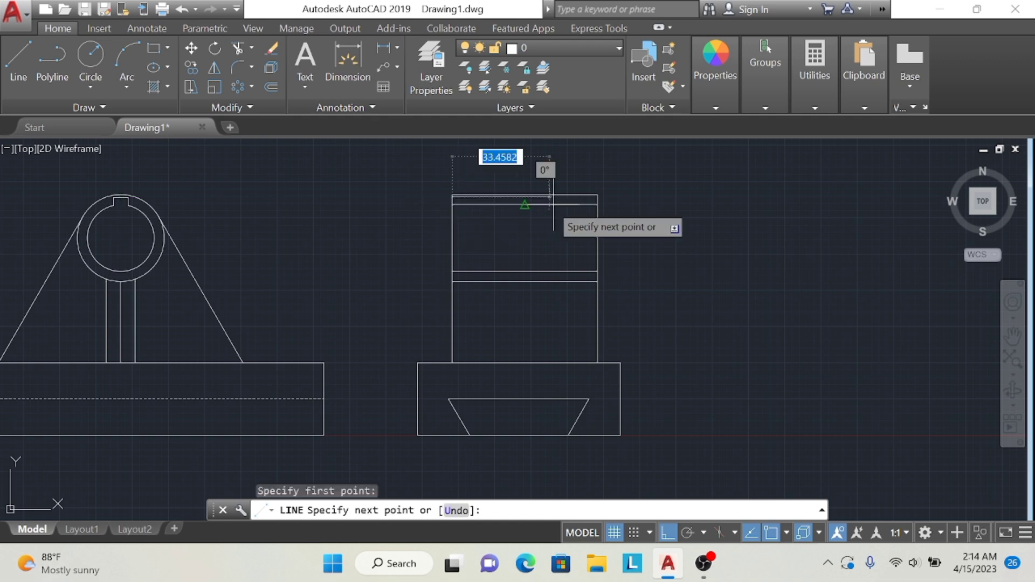
{"action": "left_click", "coordinate": [597, 198]}
{"action": "key", "text": "Escape"}
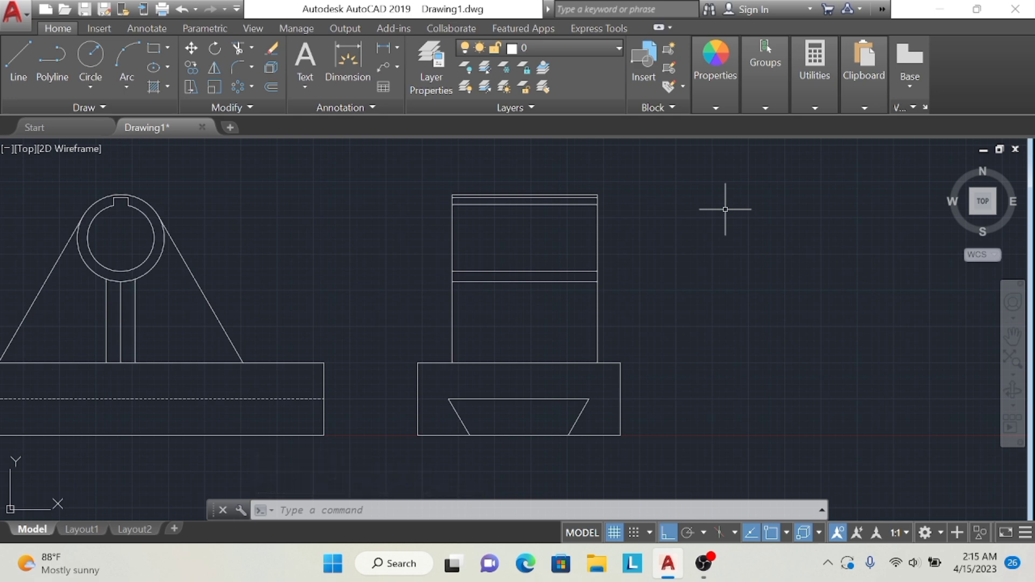
Change the side view's top and middle horizontal lines to the DASHEDX2 linetype
{"action": "left_click", "coordinate": [566, 271]}
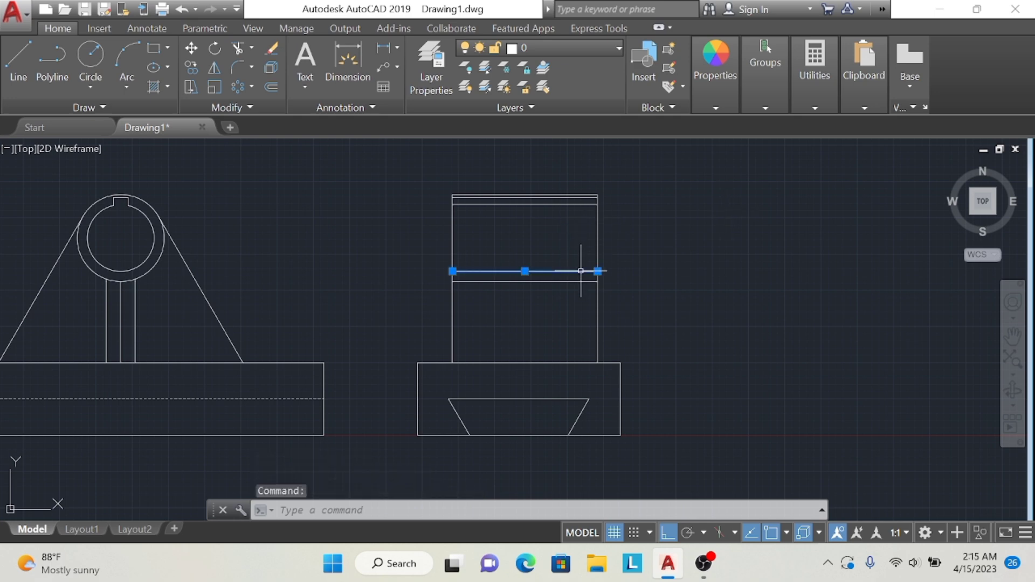
{"action": "left_click", "coordinate": [554, 197]}
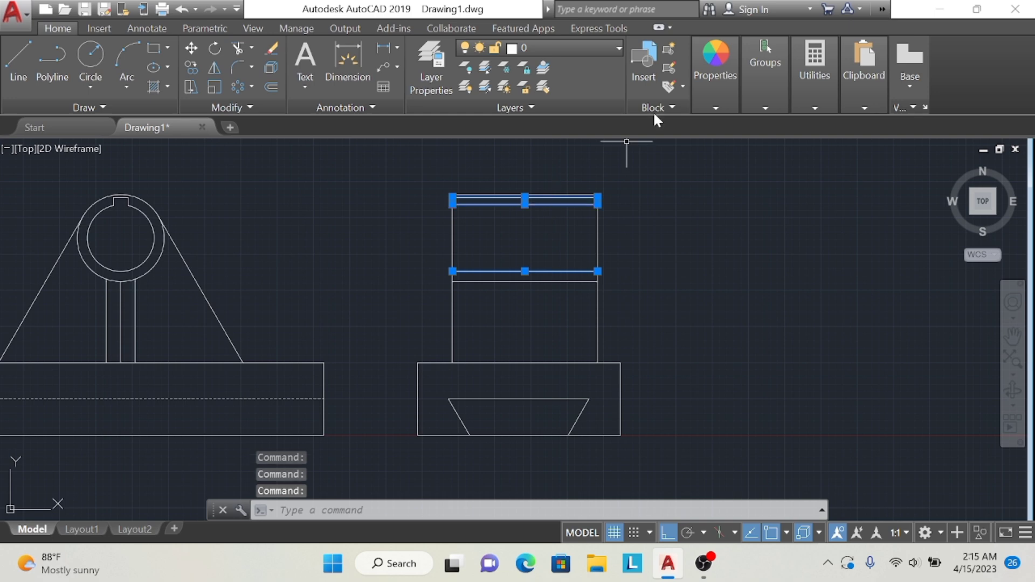
{"action": "left_click", "coordinate": [714, 76]}
{"action": "left_click", "coordinate": [792, 164]}
{"action": "left_click", "coordinate": [805, 241]}
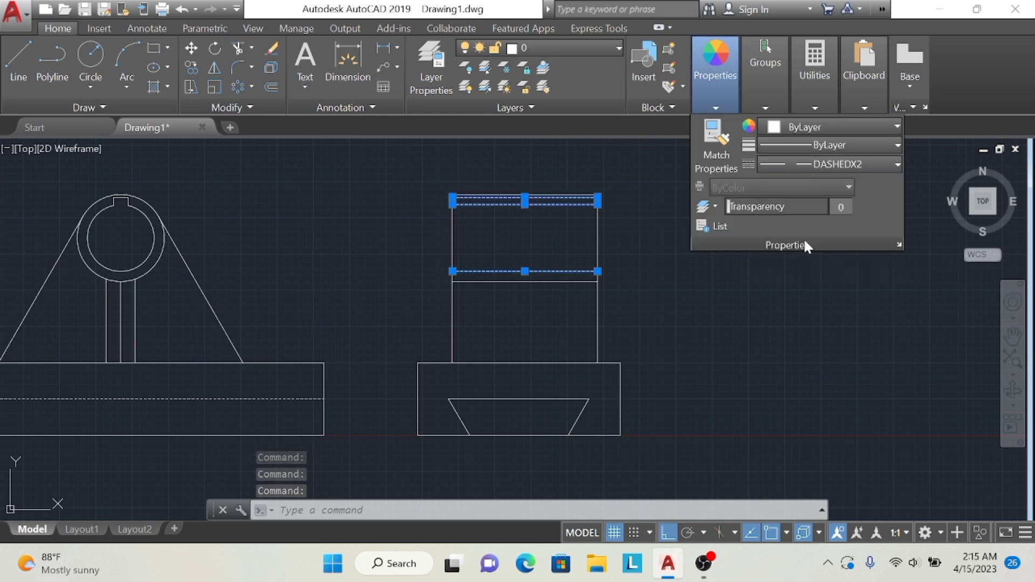
{"action": "key", "text": "Return"}
{"action": "key", "text": "Escape"}
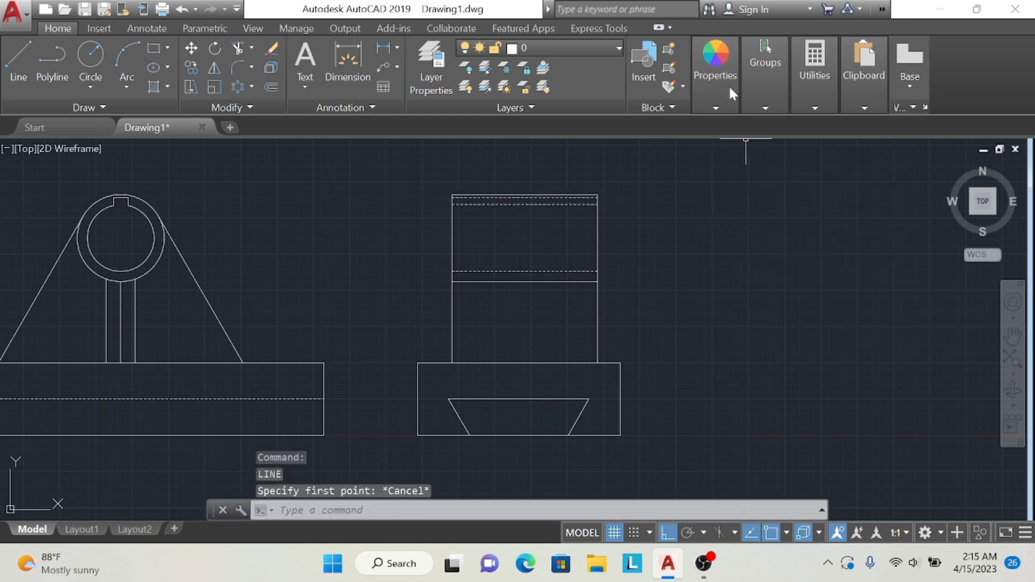
{"action": "left_click", "coordinate": [716, 89]}
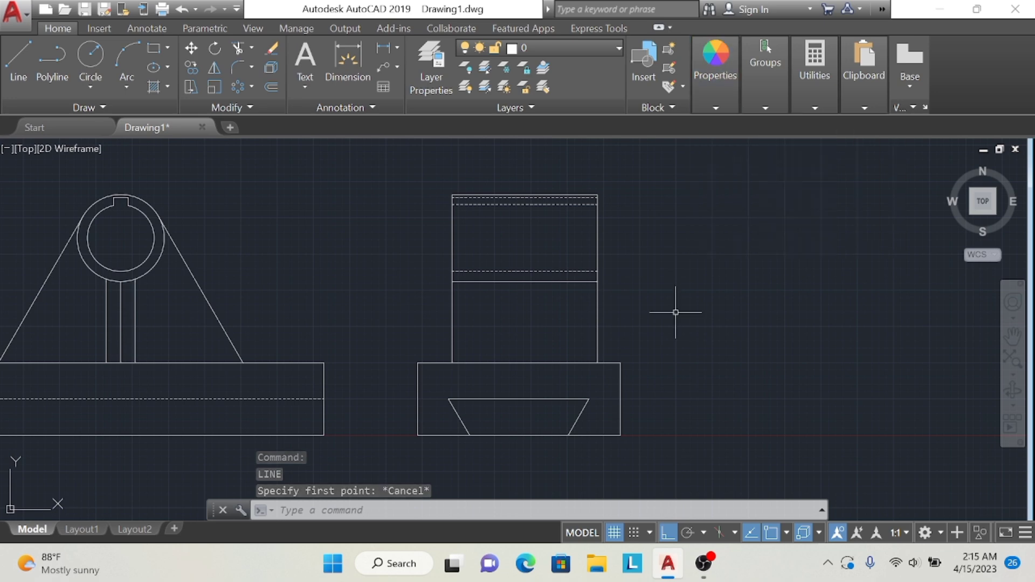
Draw the vertical centre line, starting 30 units in, down to the side view's base
{"action": "left_click", "coordinate": [22, 61]}
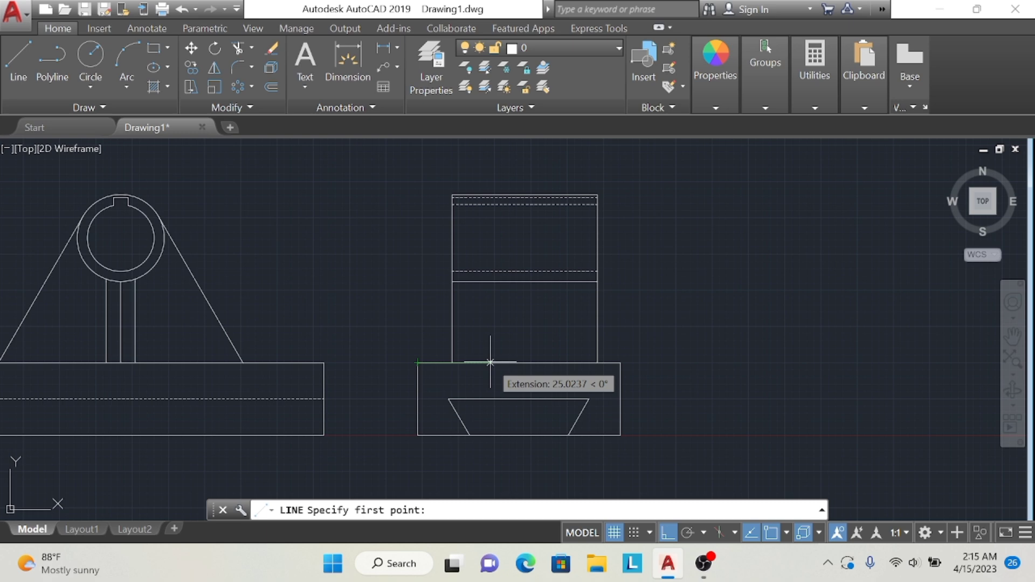
{"action": "type", "text": "30"}
{"action": "key", "text": "Return"}
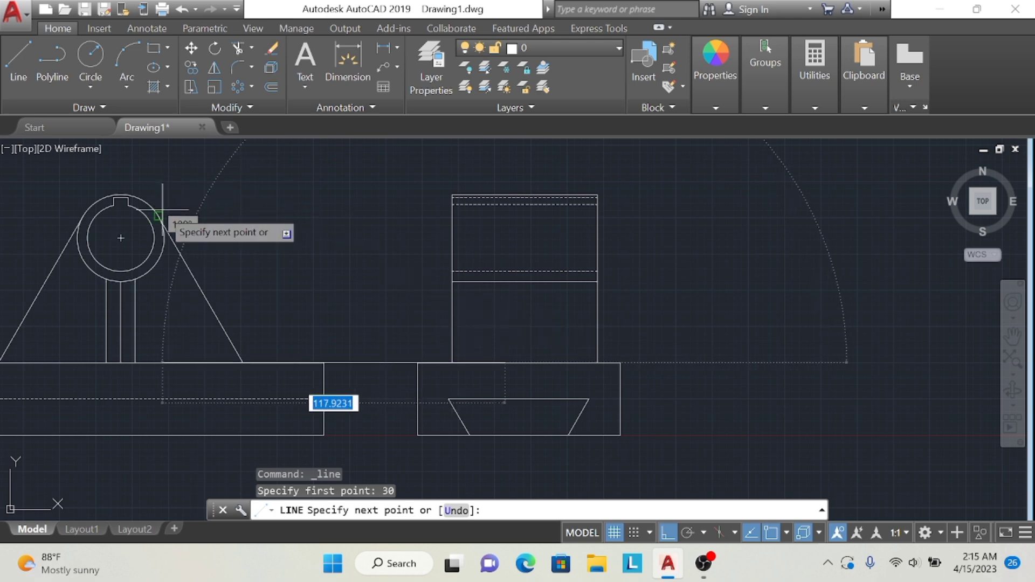
{"action": "left_click", "coordinate": [505, 216]}
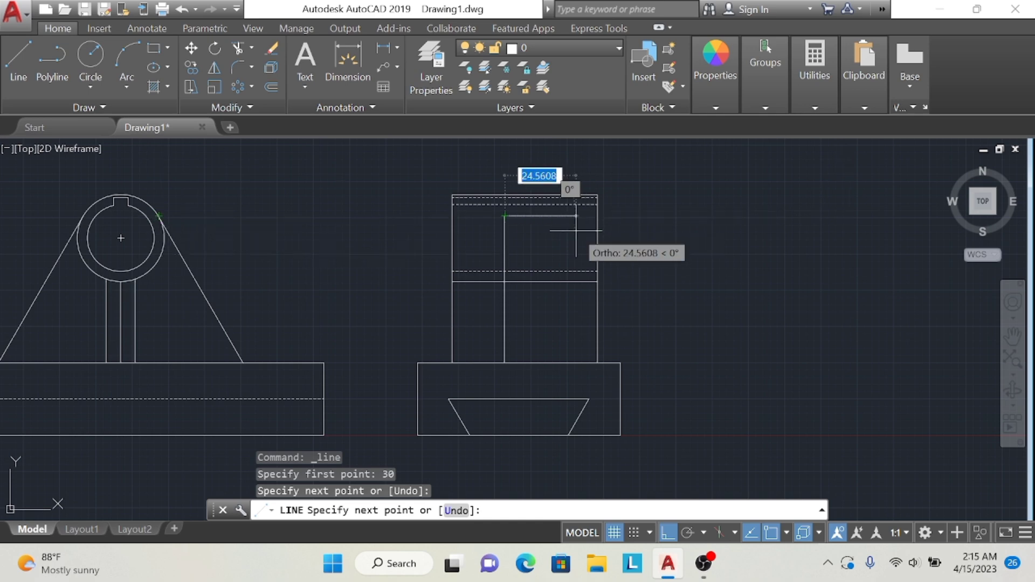
{"action": "key", "text": "Escape"}
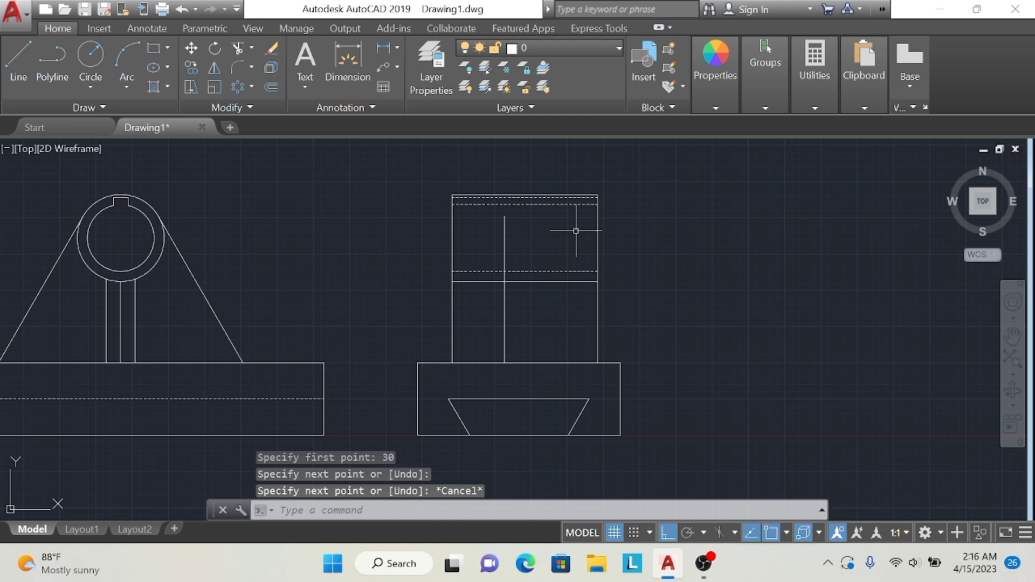
{"action": "left_click", "coordinate": [274, 84]}
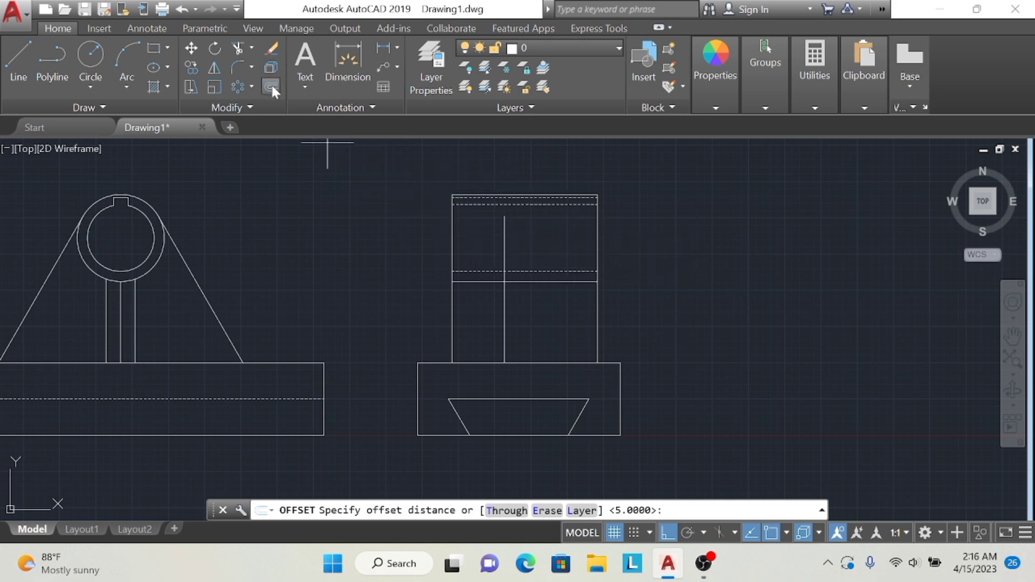
Offset the vertical centre line 10 units to its right
{"action": "left_click", "coordinate": [271, 85]}
{"action": "left_click", "coordinate": [505, 289]}
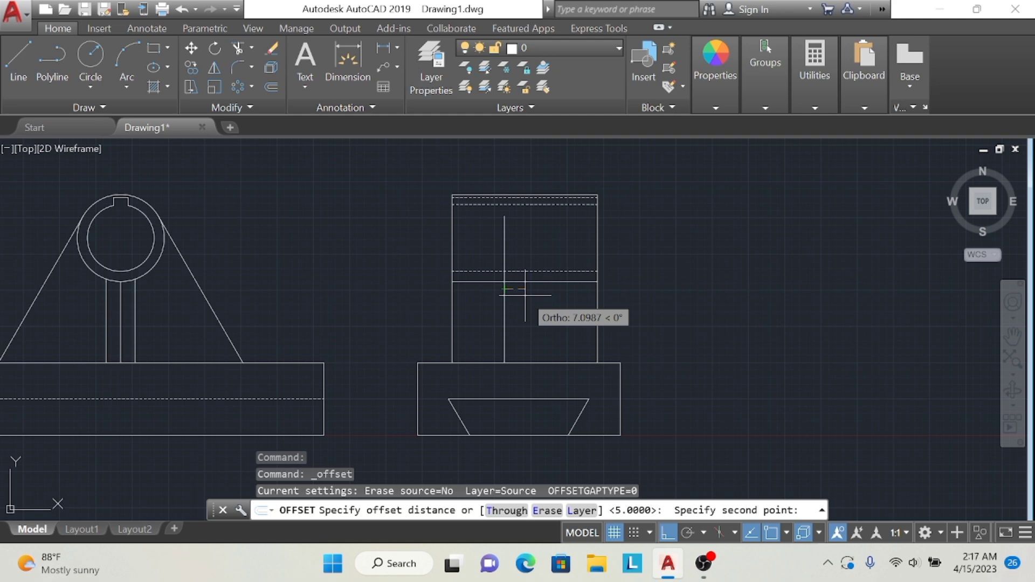
{"action": "type", "text": "10"}
{"action": "key", "text": "Return"}
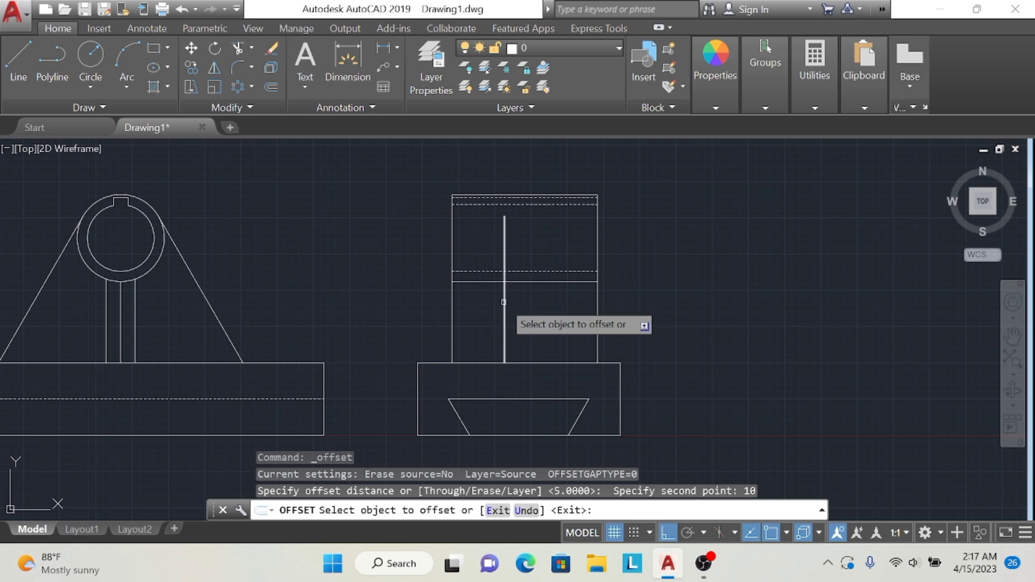
{"action": "key", "text": "Return"}
{"action": "left_click", "coordinate": [504, 302]}
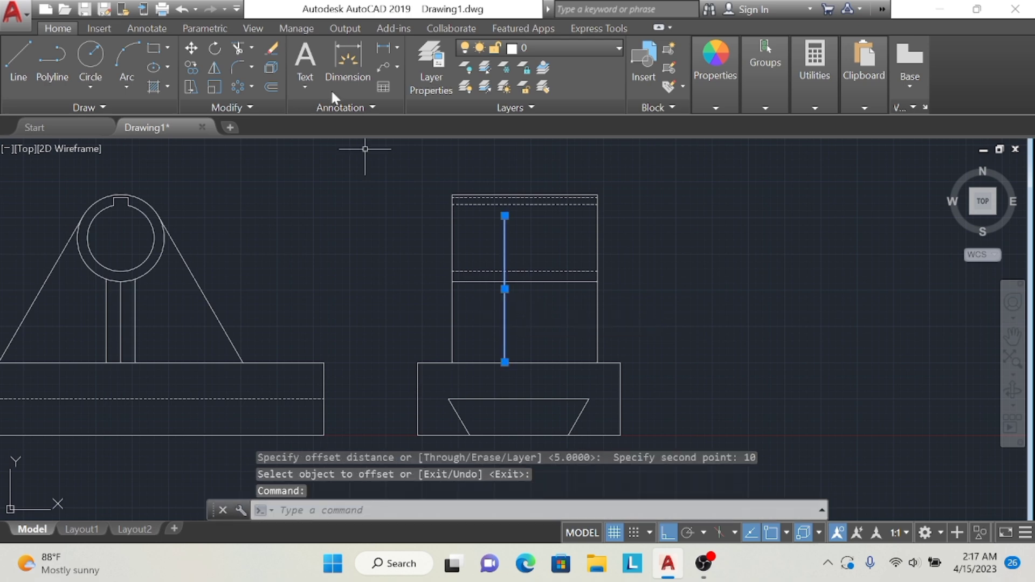
{"action": "left_click", "coordinate": [264, 89]}
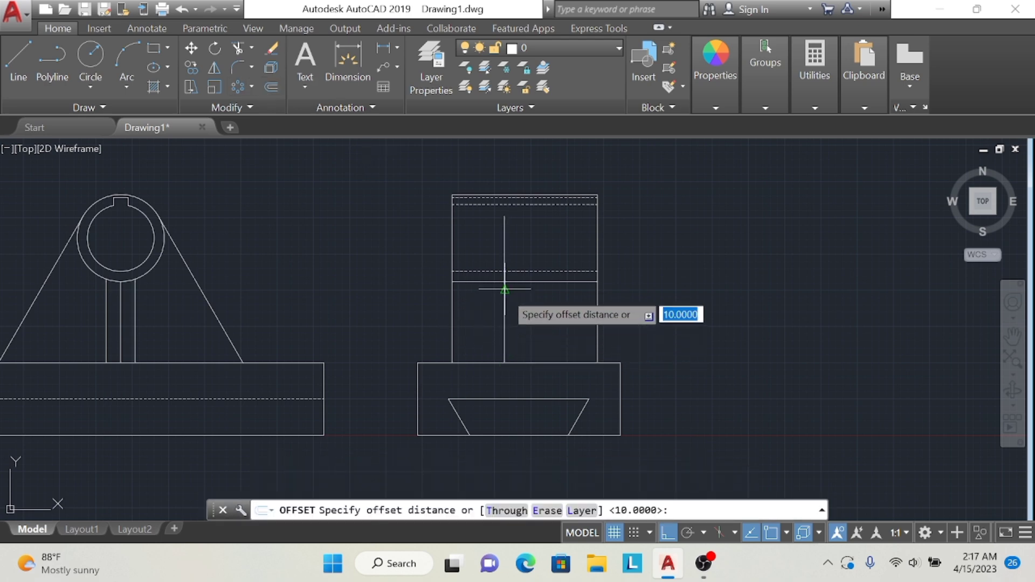
{"action": "left_click", "coordinate": [504, 293]}
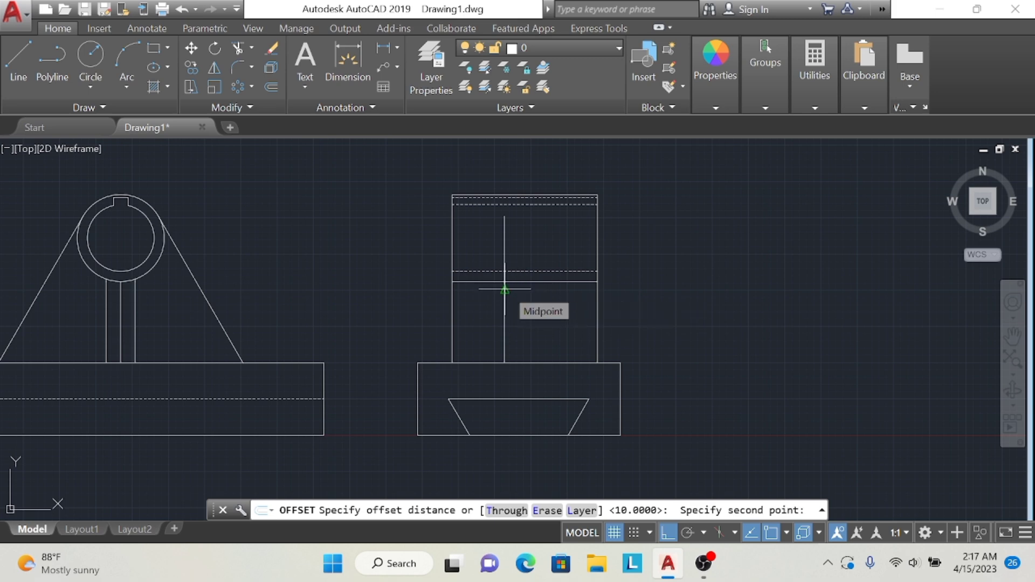
{"action": "left_click", "coordinate": [505, 289]}
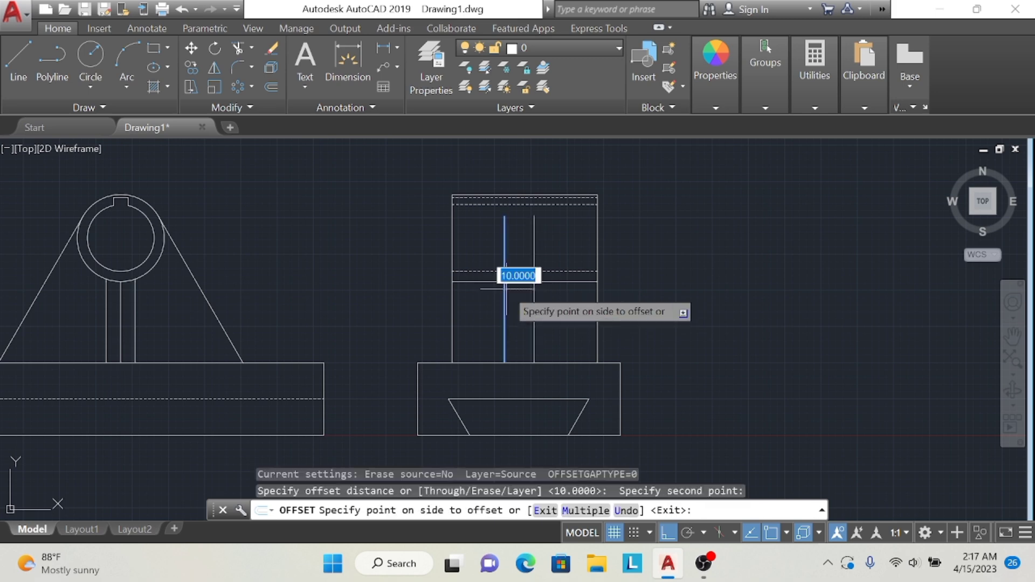
{"action": "left_click", "coordinate": [510, 289]}
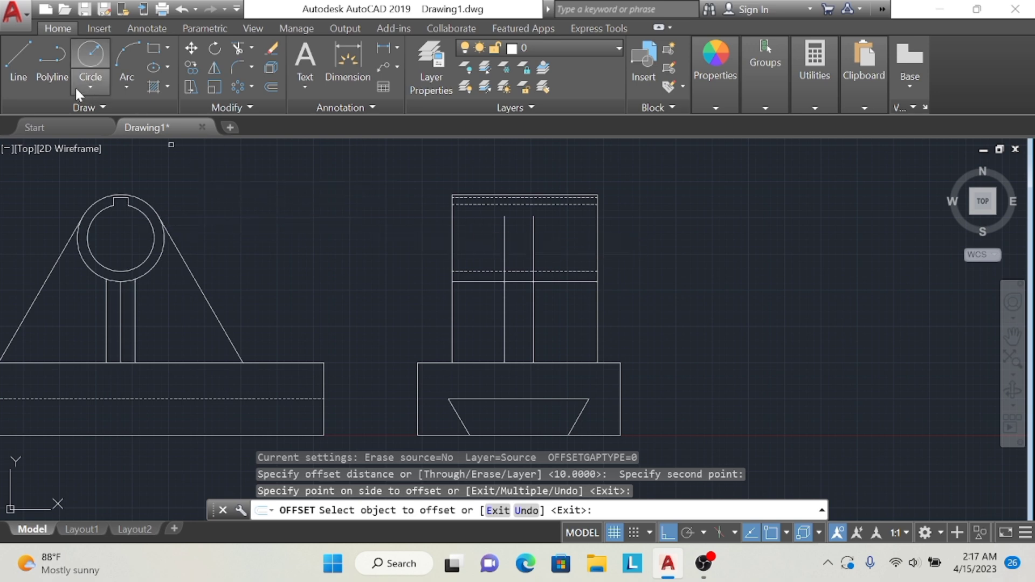
Extend both vertical lines' tops up to the dashed edge with short lines, then zoom to extents
{"action": "left_click", "coordinate": [25, 76]}
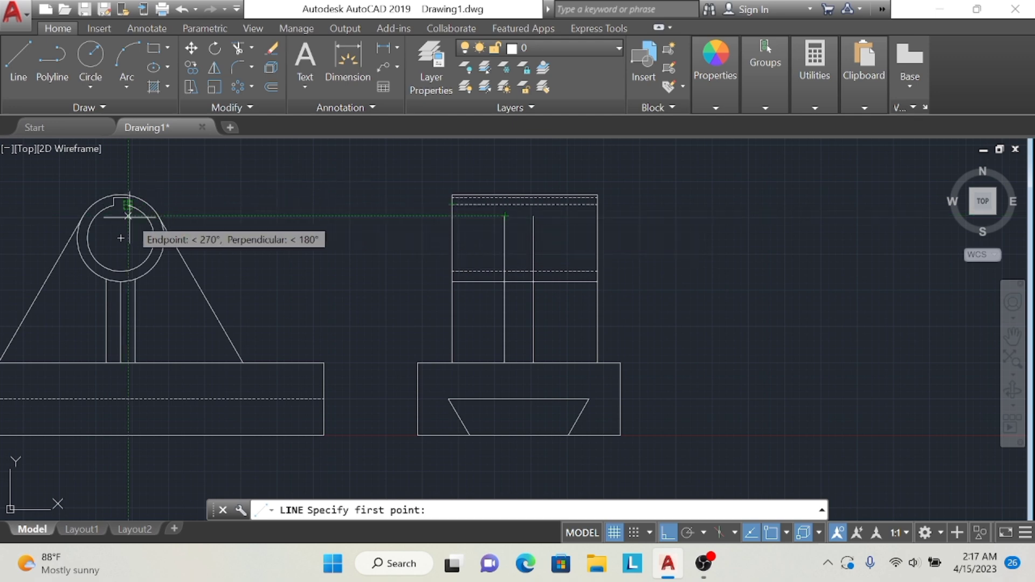
{"action": "key", "text": "Escape"}
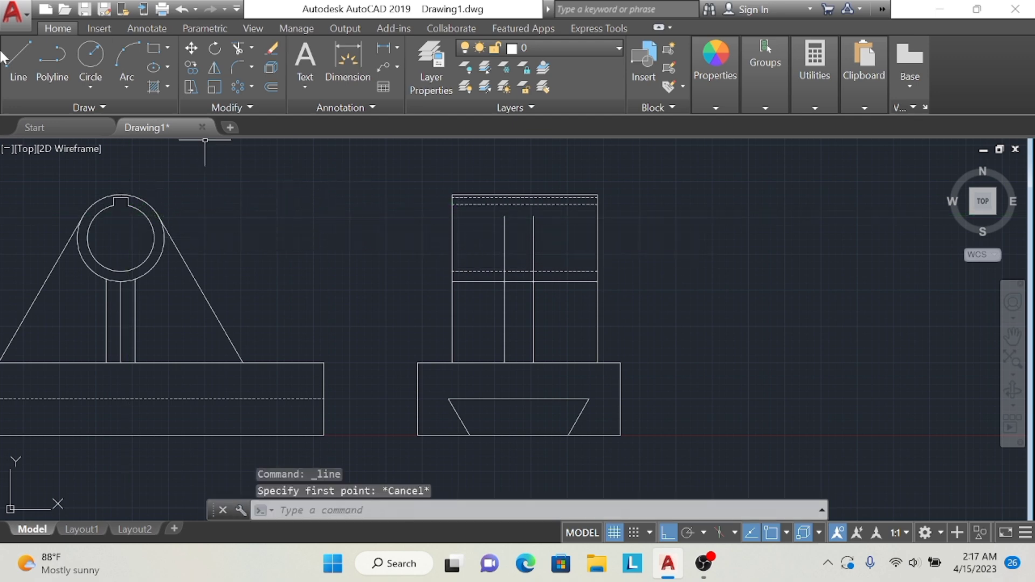
{"action": "left_click", "coordinate": [20, 45]}
{"action": "left_click", "coordinate": [504, 216]}
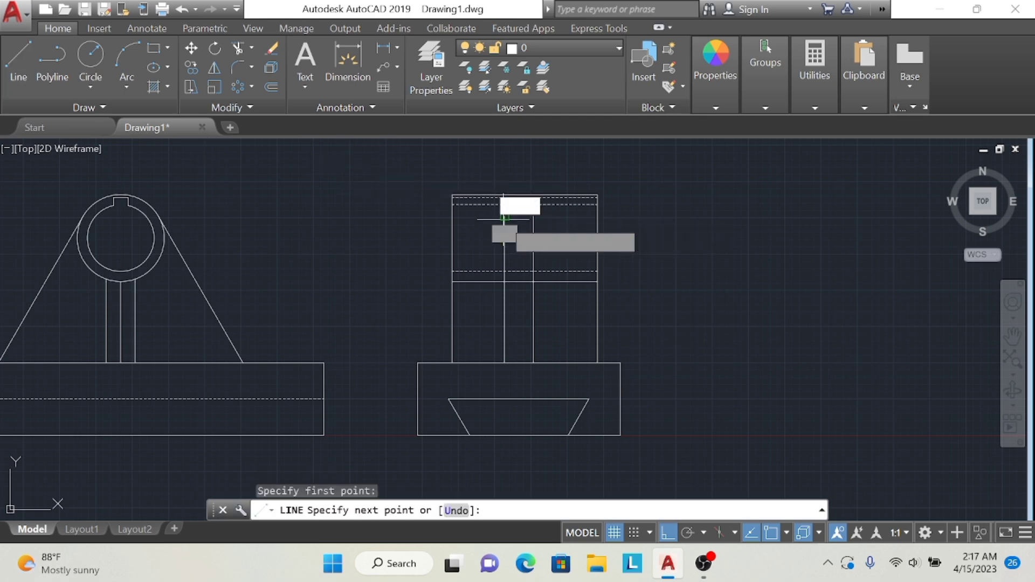
{"action": "left_click", "coordinate": [504, 206]}
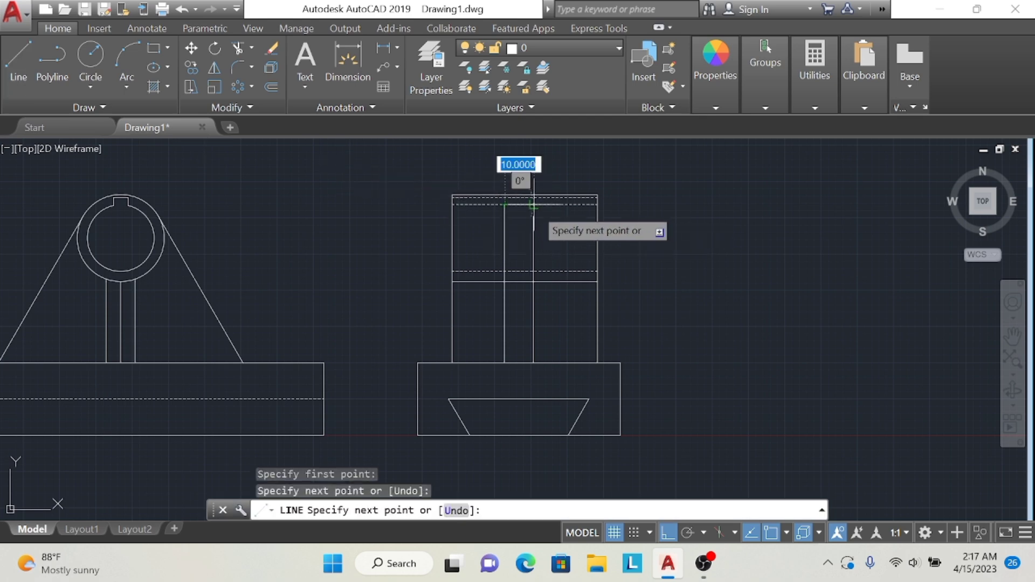
{"action": "key", "text": "Escape"}
{"action": "left_click", "coordinate": [23, 64]}
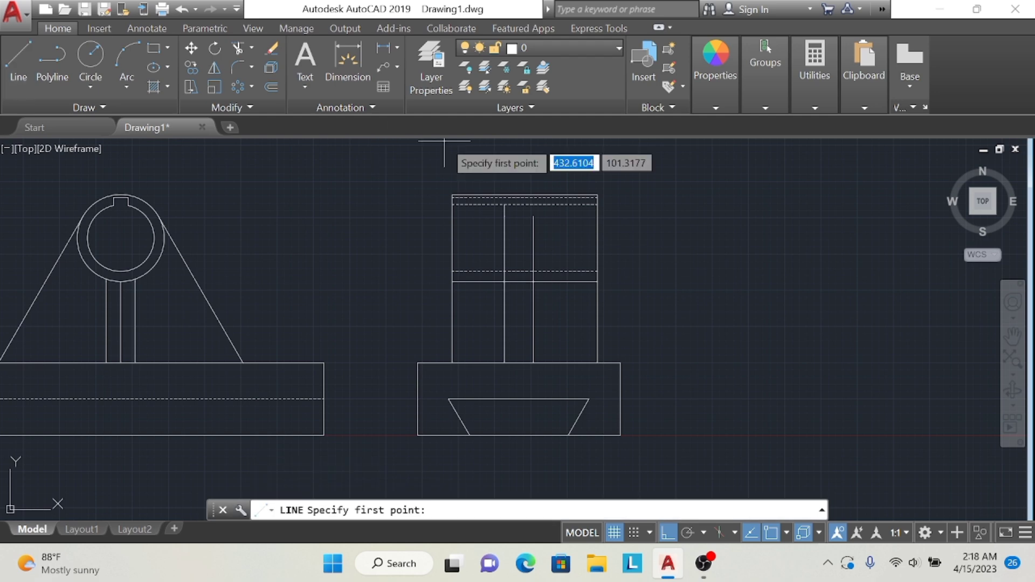
{"action": "left_click", "coordinate": [534, 217]}
{"action": "left_click", "coordinate": [534, 206]}
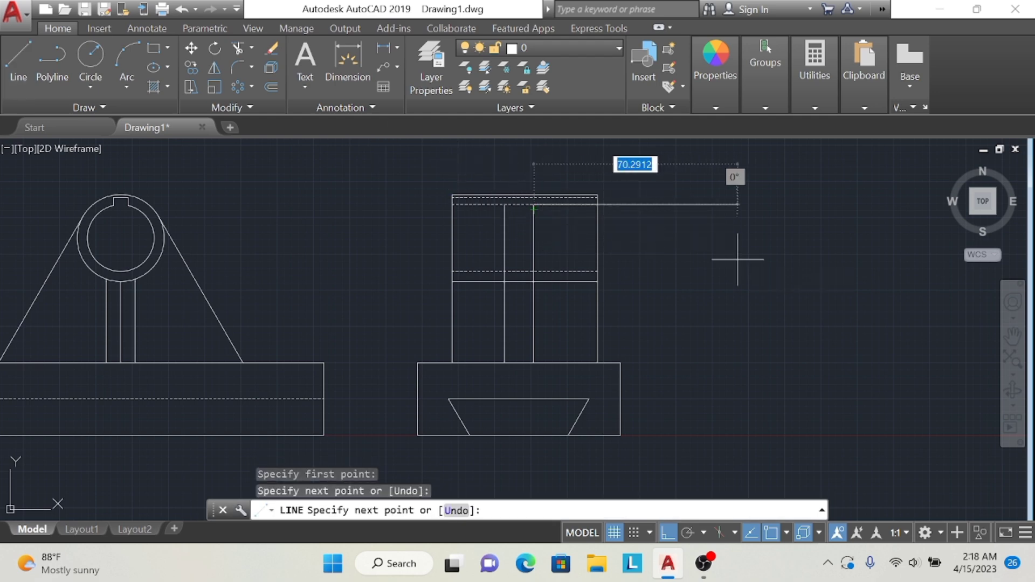
{"action": "key", "text": "Escape"}
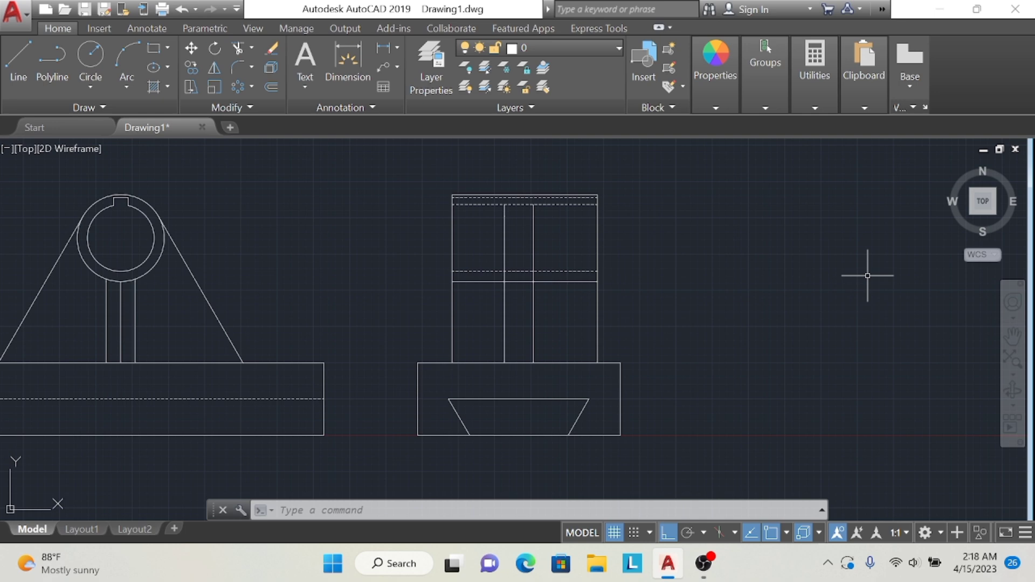
{"action": "mouse_move", "coordinate": [983, 201]}
{"action": "left_click", "coordinate": [984, 211]}
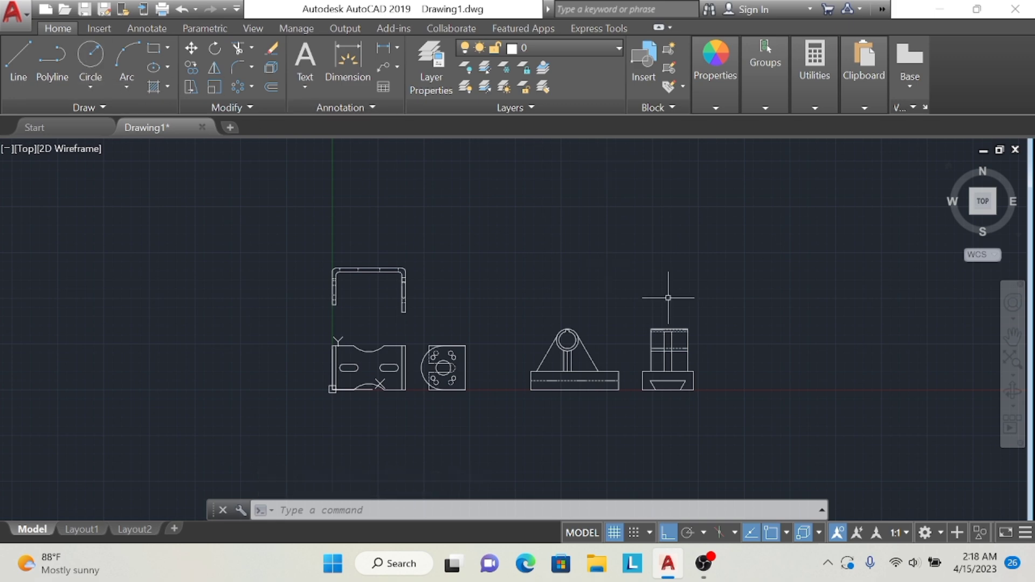
{"action": "left_click", "coordinate": [943, 9]}
{"action": "left_click", "coordinate": [704, 563]}
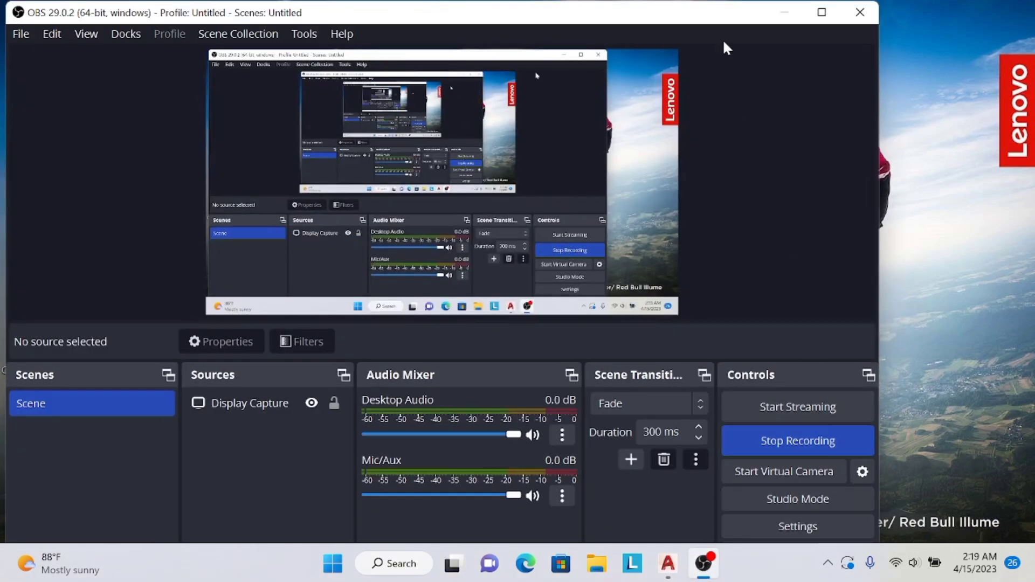
{"action": "left_click", "coordinate": [784, 12]}
{"action": "left_click", "coordinate": [664, 573]}
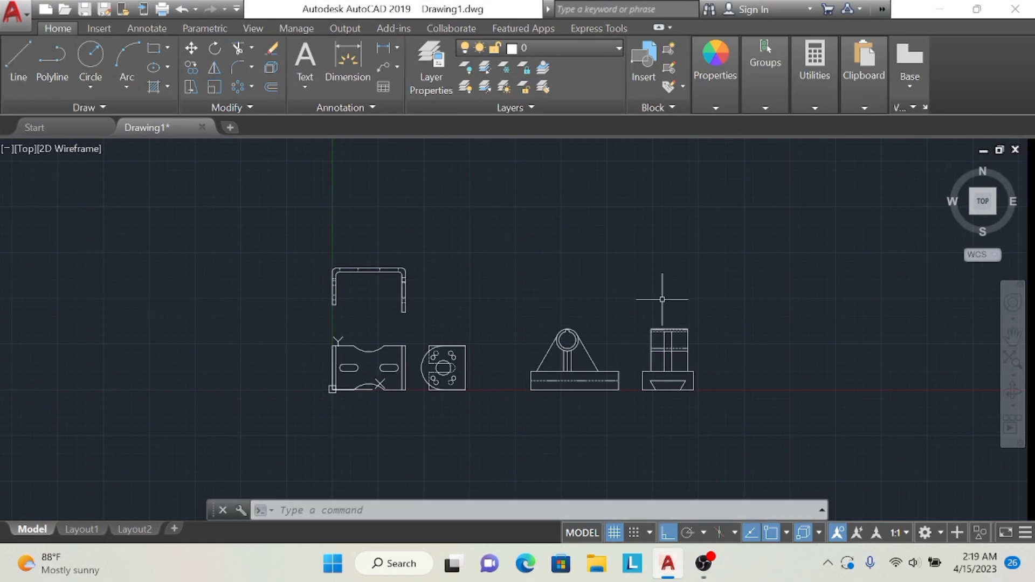
Copy the side view, paste it above the original, and rotate the copy 90 degrees
{"action": "mouse_move", "coordinate": [672, 306]}
{"action": "left_mouse_down"}
{"action": "mouse_move", "coordinate": [734, 407]}
{"action": "mouse_move", "coordinate": [746, 339]}
{"action": "left_mouse_up"}
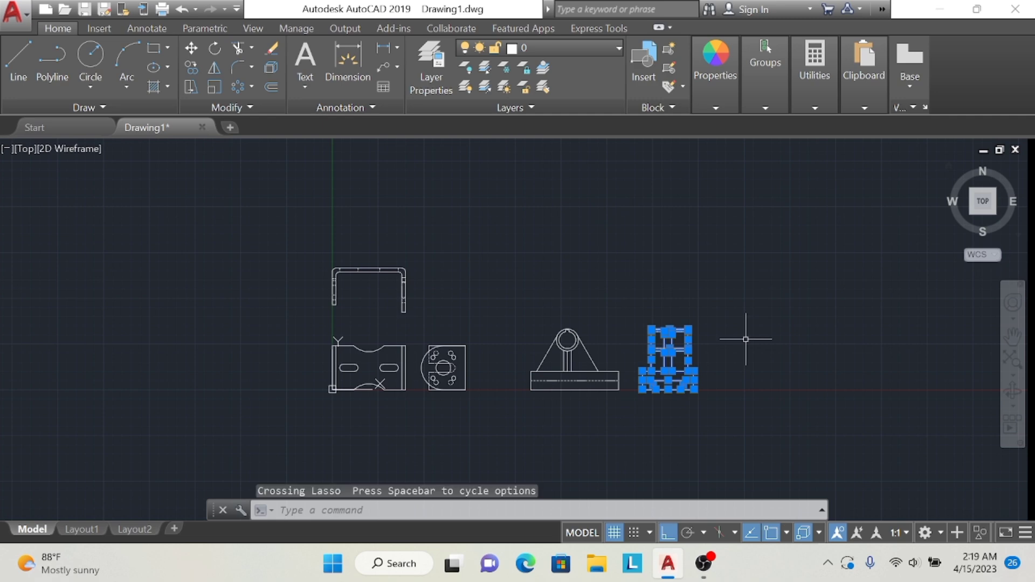
{"action": "key", "text": "ctrl+c"}
{"action": "key", "text": "ctrl+v"}
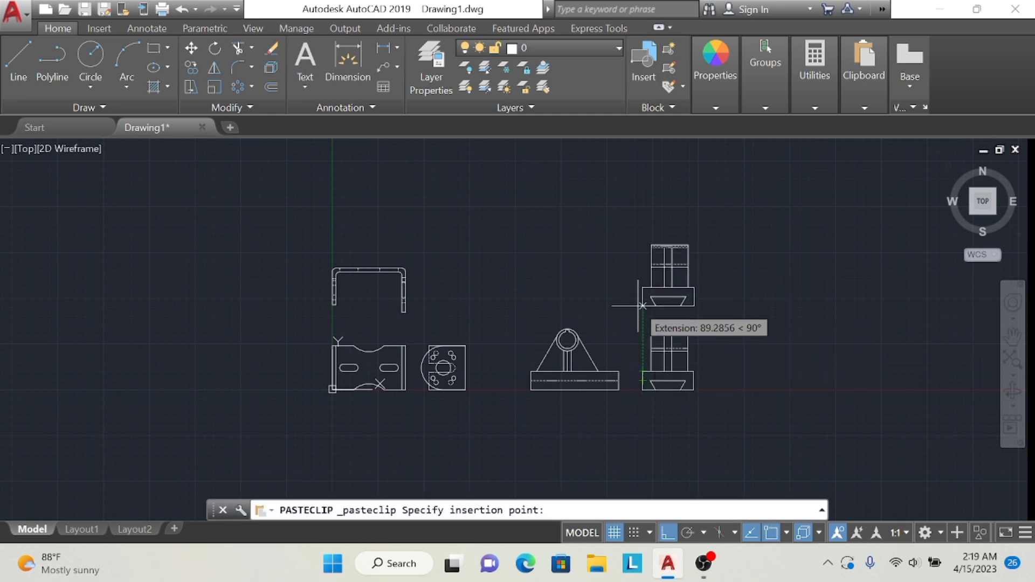
{"action": "left_click", "coordinate": [637, 290]}
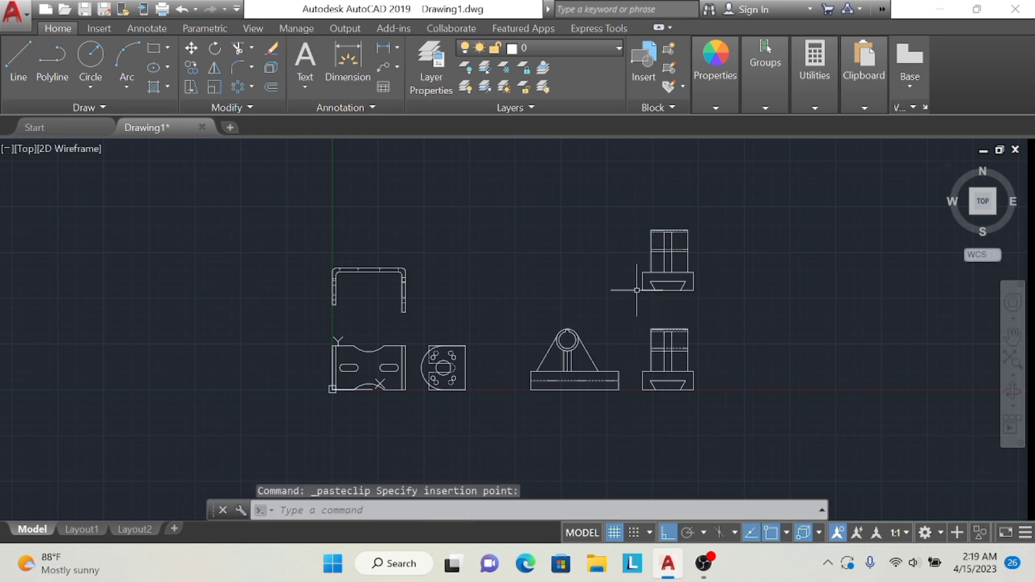
{"action": "left_click", "coordinate": [211, 50]}
{"action": "left_click_drag", "start_coordinate": [694, 191], "coordinate": [730, 308]}
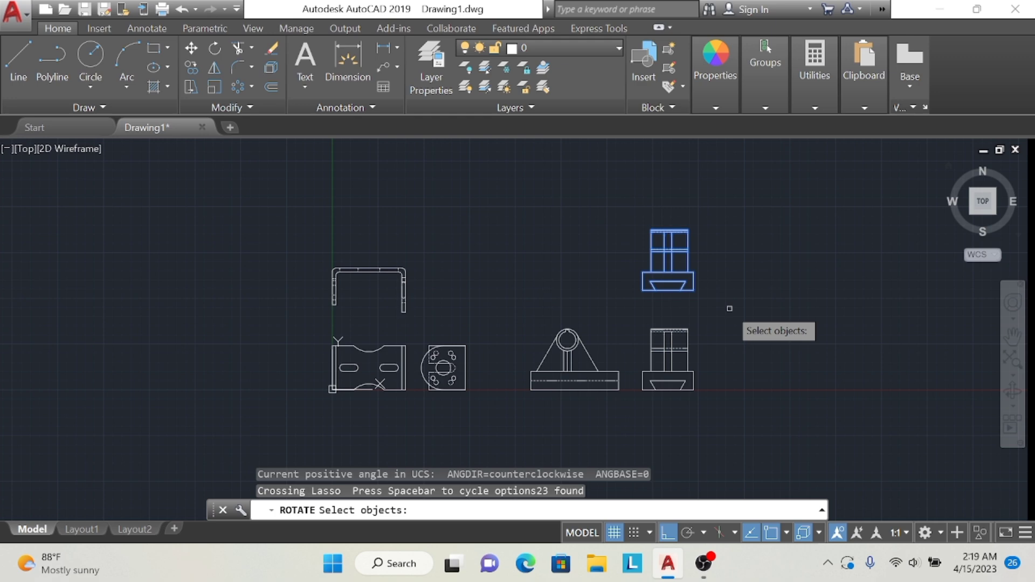
{"action": "key", "text": "Return"}
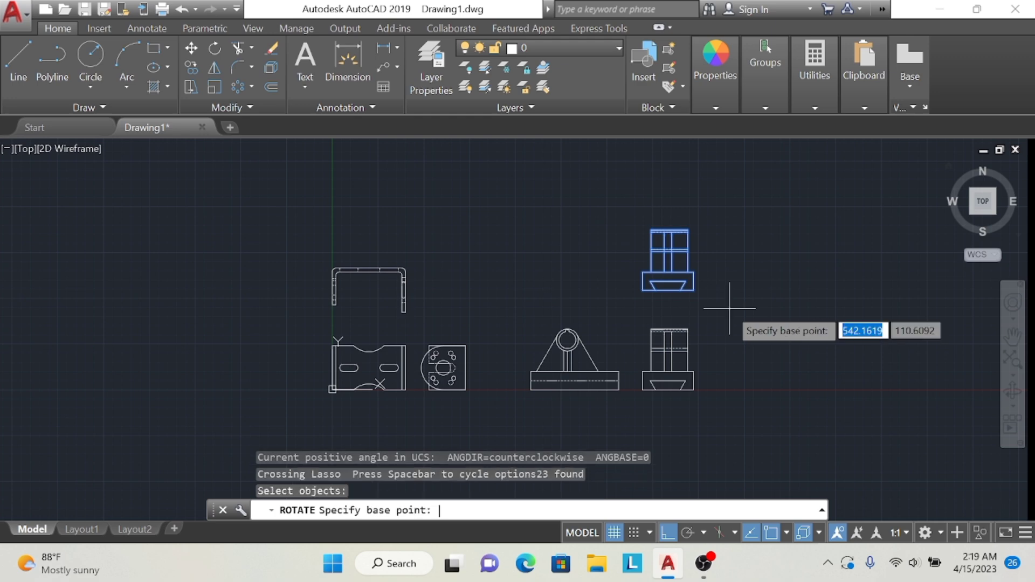
{"action": "left_click", "coordinate": [643, 290]}
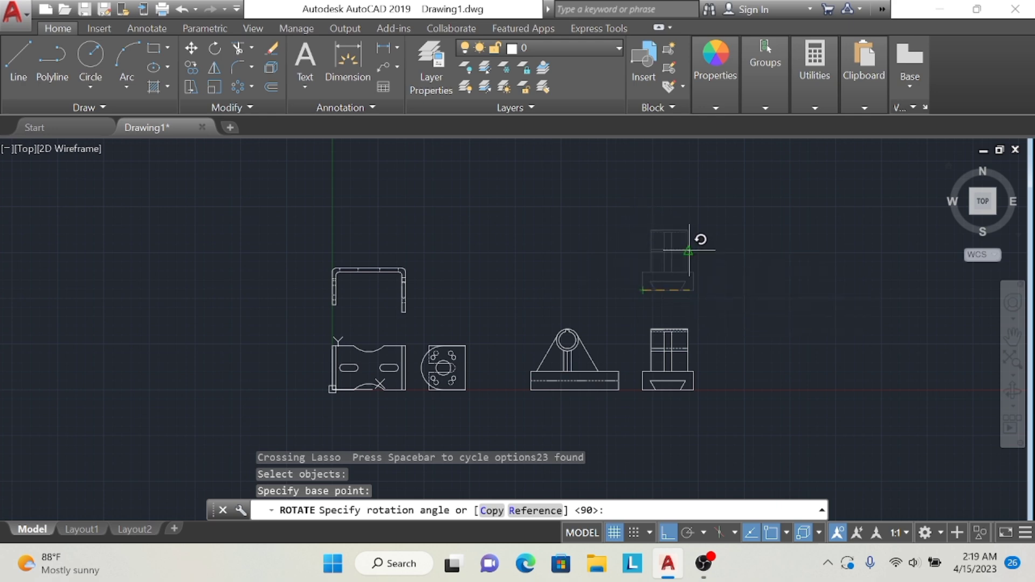
{"action": "left_click", "coordinate": [636, 227]}
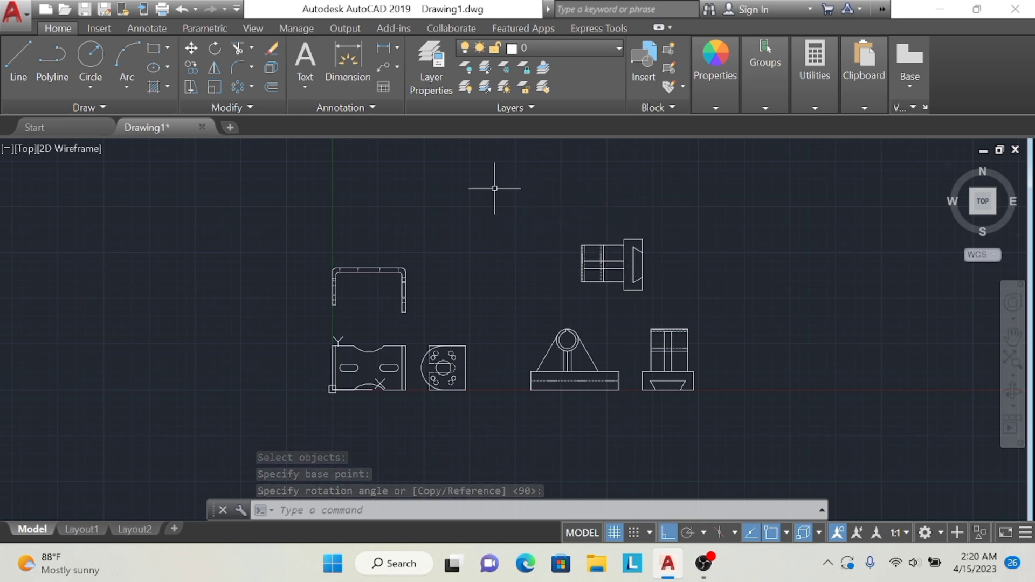
Move the rotated copy right so it sits directly above the side view
{"action": "left_click", "coordinate": [193, 47]}
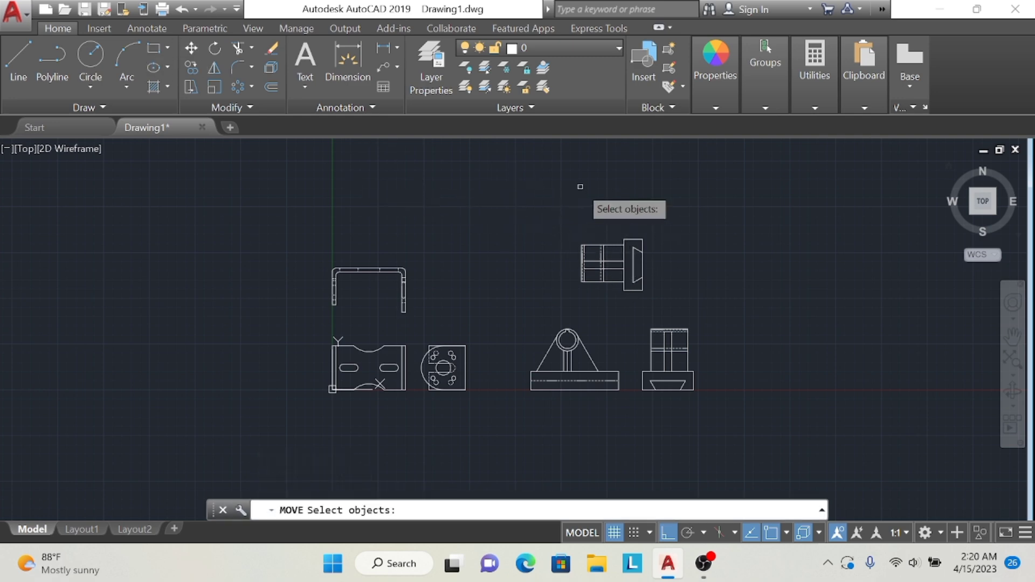
{"action": "left_click_drag", "start_coordinate": [576, 186], "coordinate": [678, 253]}
{"action": "key", "text": "Return"}
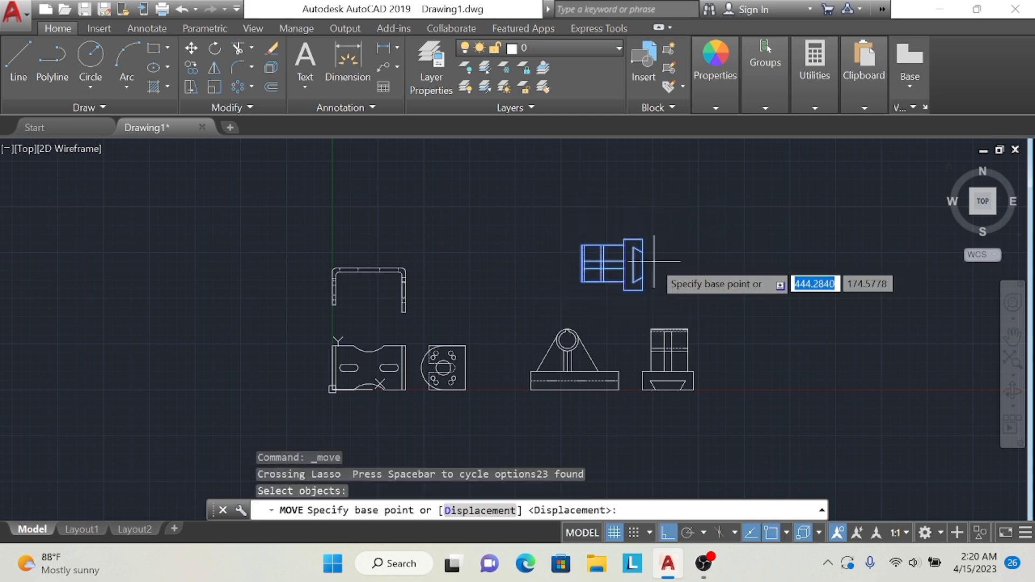
{"action": "left_click", "coordinate": [654, 252]}
{"action": "left_click", "coordinate": [709, 252]}
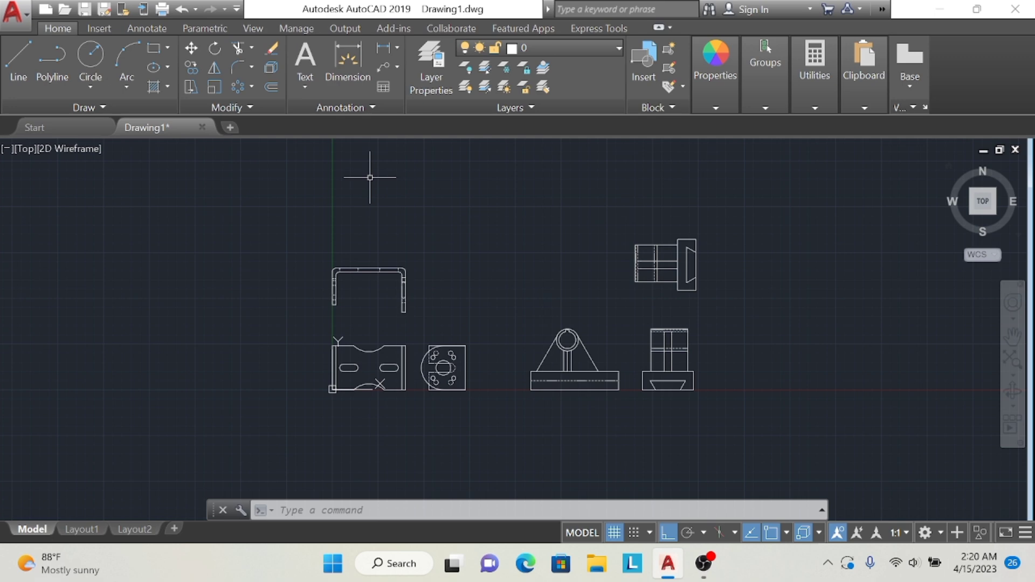
Draw the top view's rectangular outline above the front view with Ortho on
{"action": "left_click", "coordinate": [19, 56]}
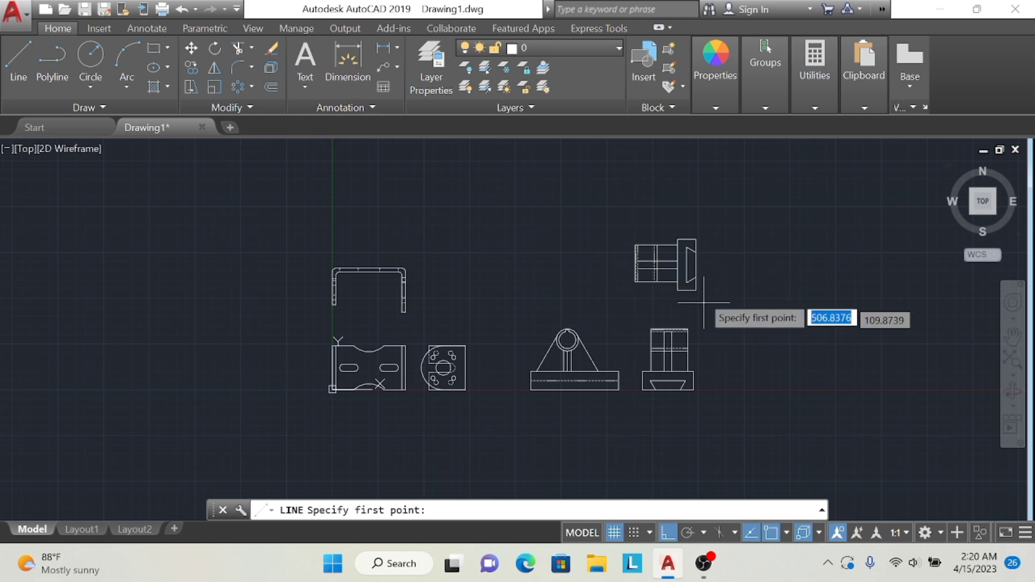
{"action": "left_click", "coordinate": [618, 293]}
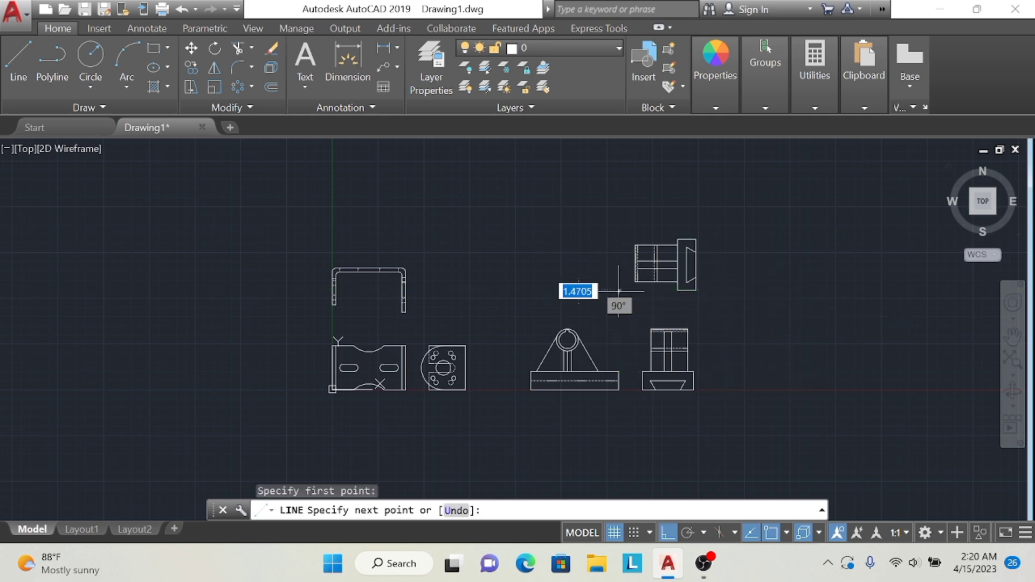
{"action": "left_click", "coordinate": [530, 290]}
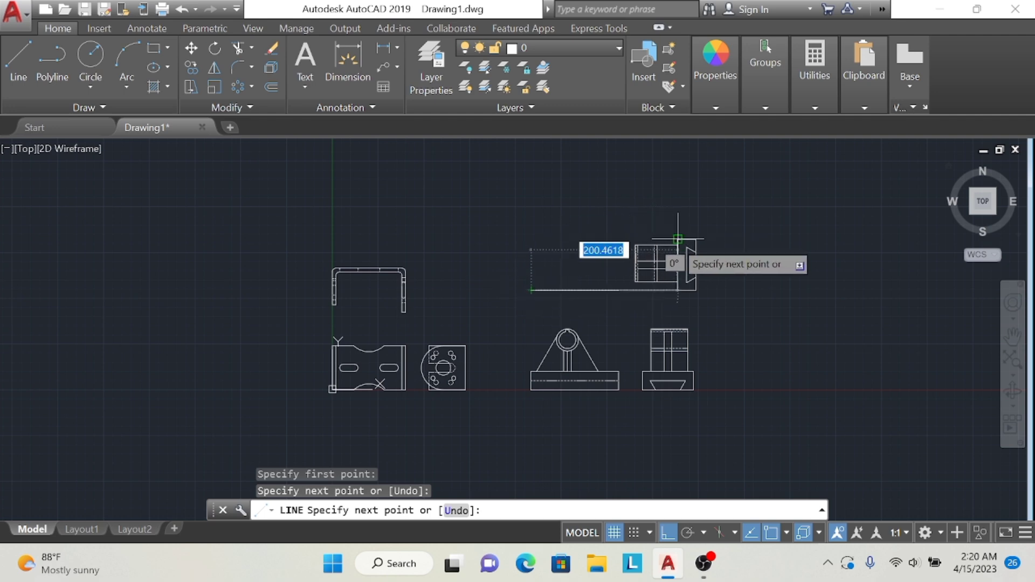
{"action": "left_click", "coordinate": [530, 238]}
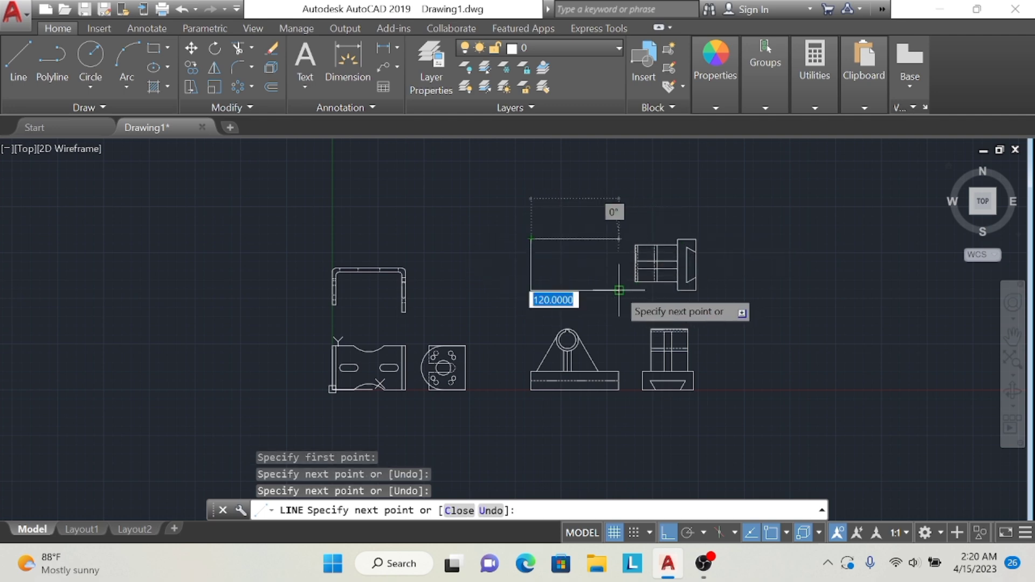
{"action": "left_click", "coordinate": [618, 239]}
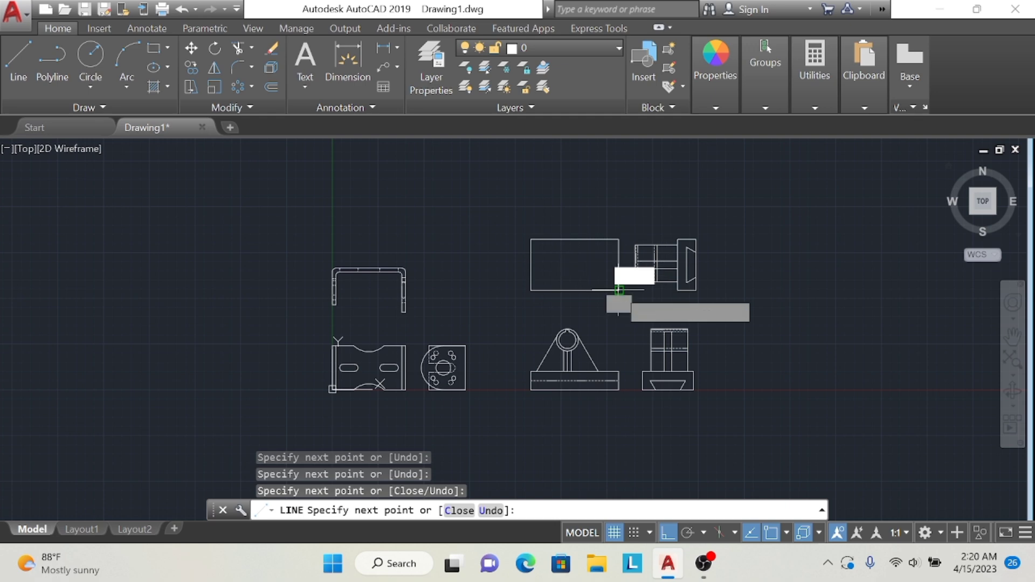
{"action": "left_click", "coordinate": [619, 290]}
{"action": "key", "text": "Escape"}
Draw two horizontal lines across the outline, one near its bottom and one near its top
{"action": "left_click", "coordinate": [16, 79]}
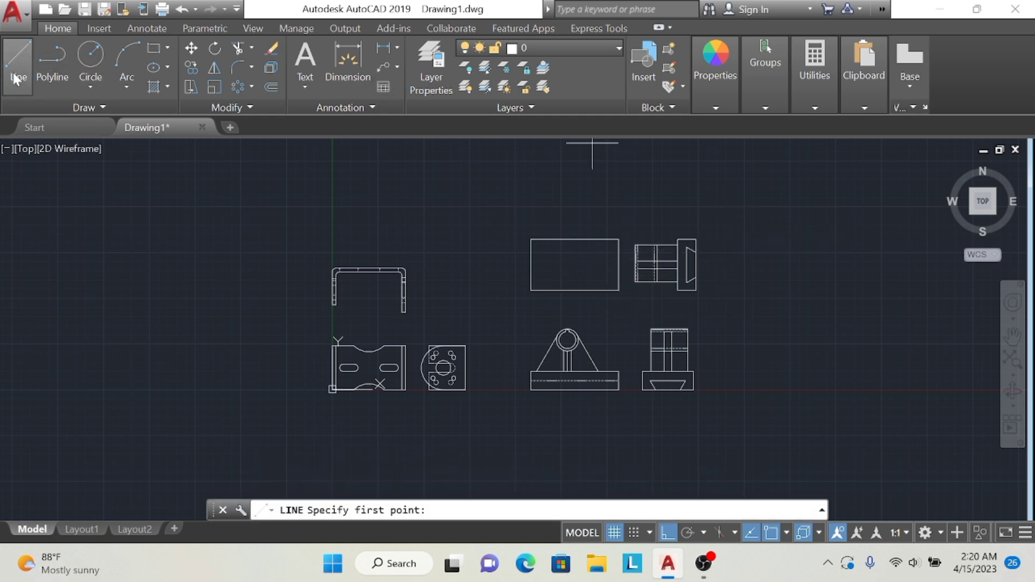
{"action": "left_click", "coordinate": [618, 281]}
{"action": "left_click", "coordinate": [532, 282]}
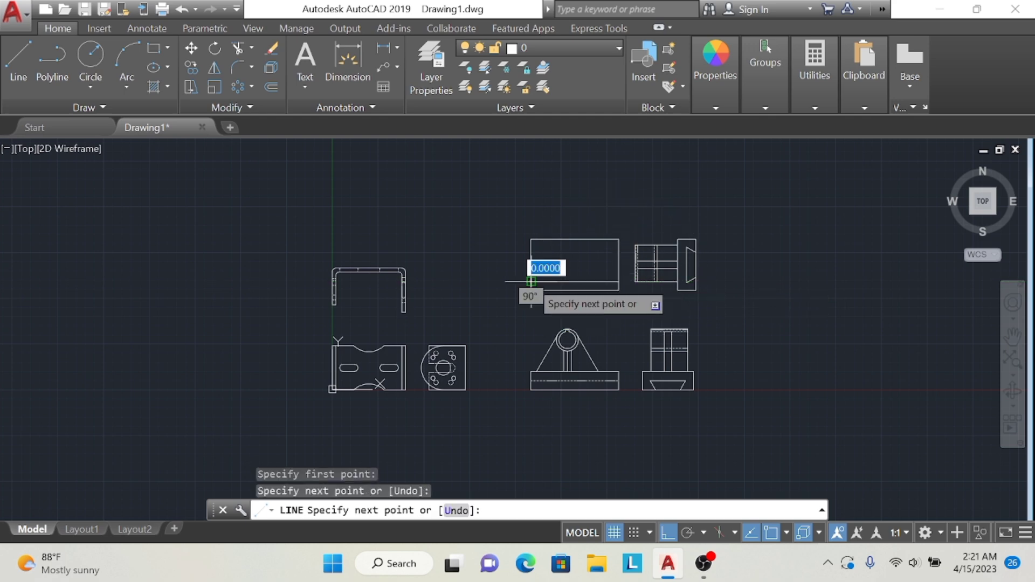
{"action": "key", "text": "Escape"}
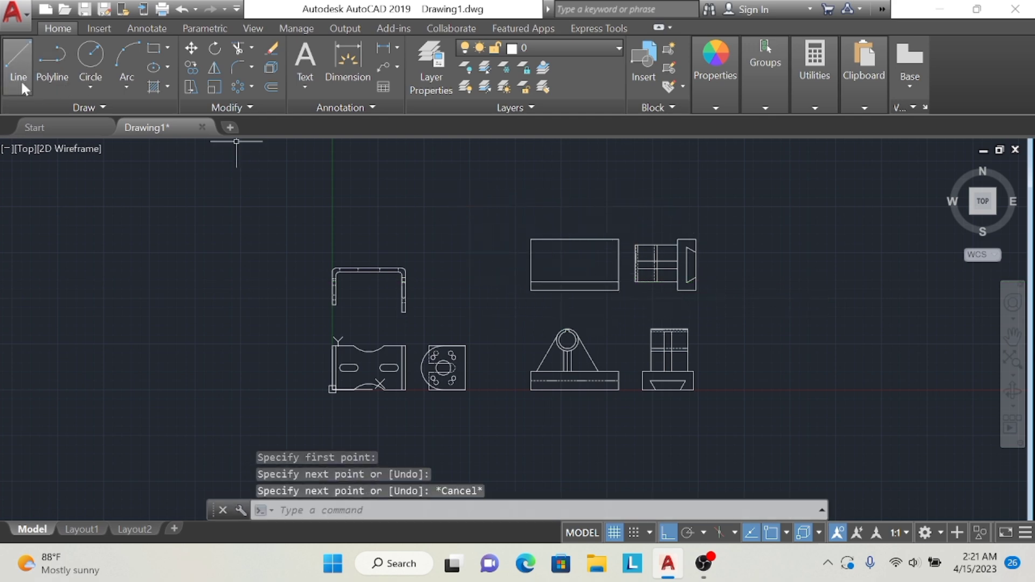
{"action": "left_click", "coordinate": [20, 78]}
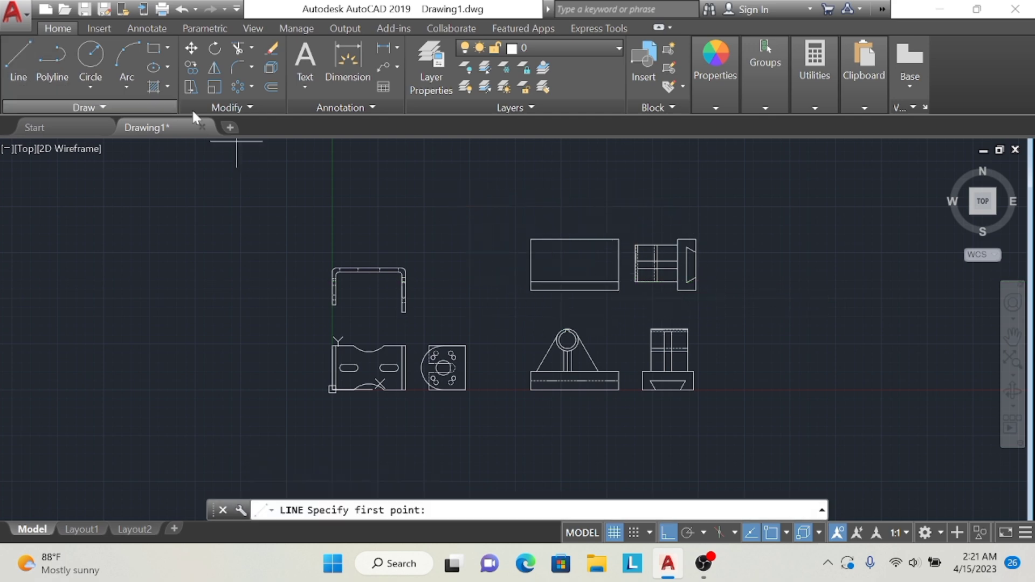
{"action": "left_click", "coordinate": [619, 246]}
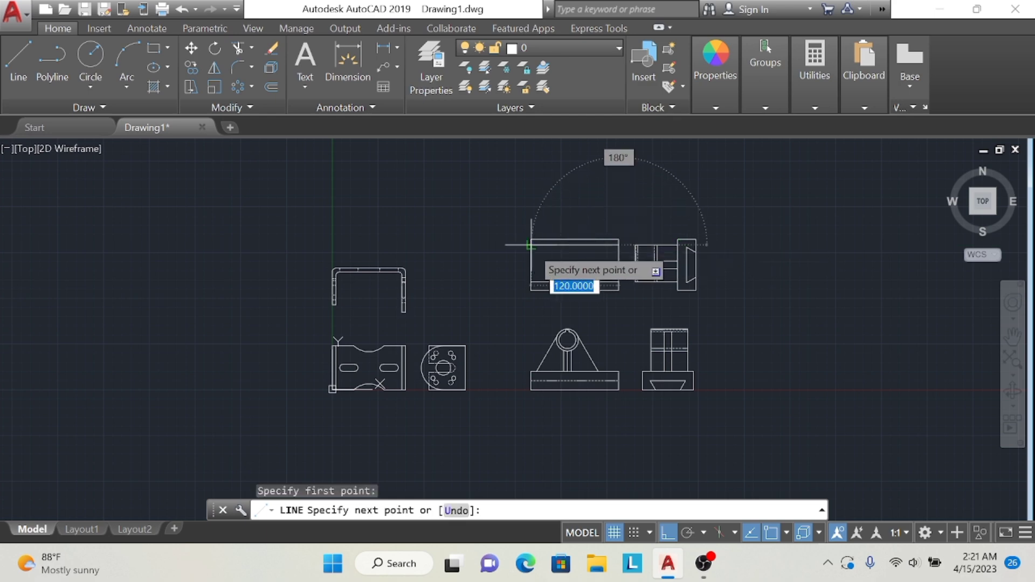
{"action": "left_click", "coordinate": [532, 246]}
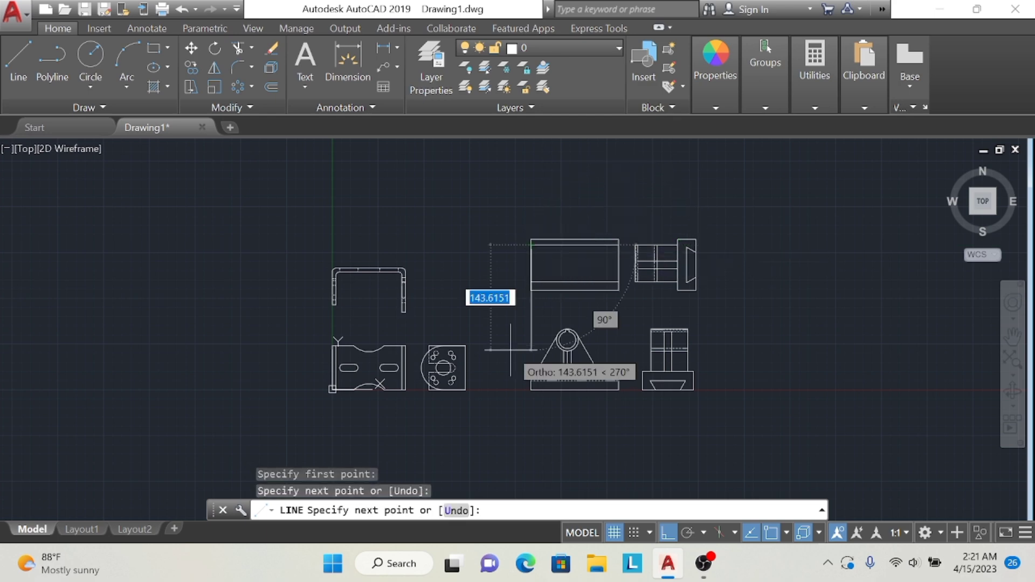
{"action": "key", "text": "Escape"}
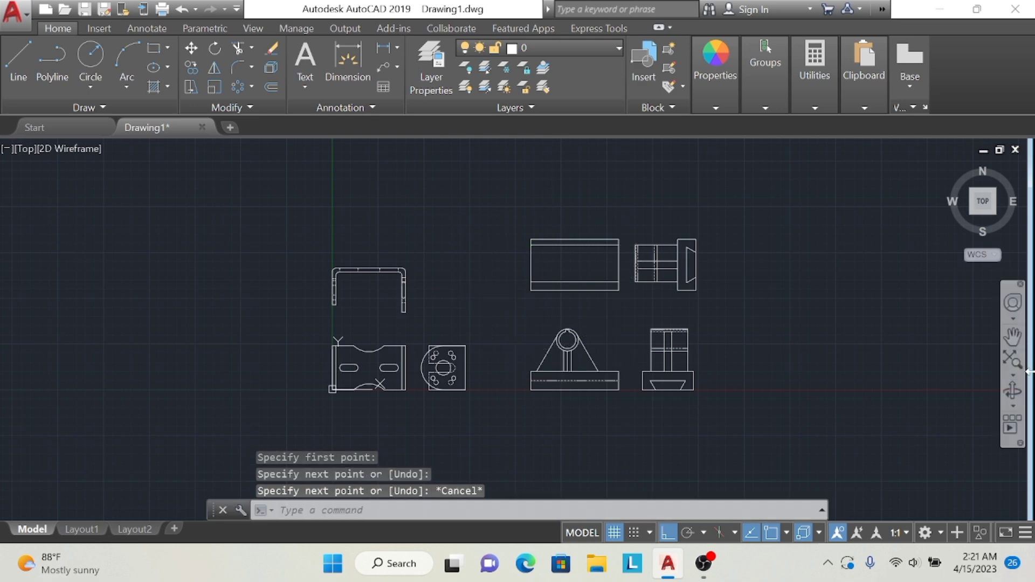
Pan and zoom in, then draw lines level with the side view's edges
{"action": "left_click", "coordinate": [1013, 337]}
{"action": "scroll", "coordinate": [842, 331], "scroll_direction": "up", "scroll_amount": 4}
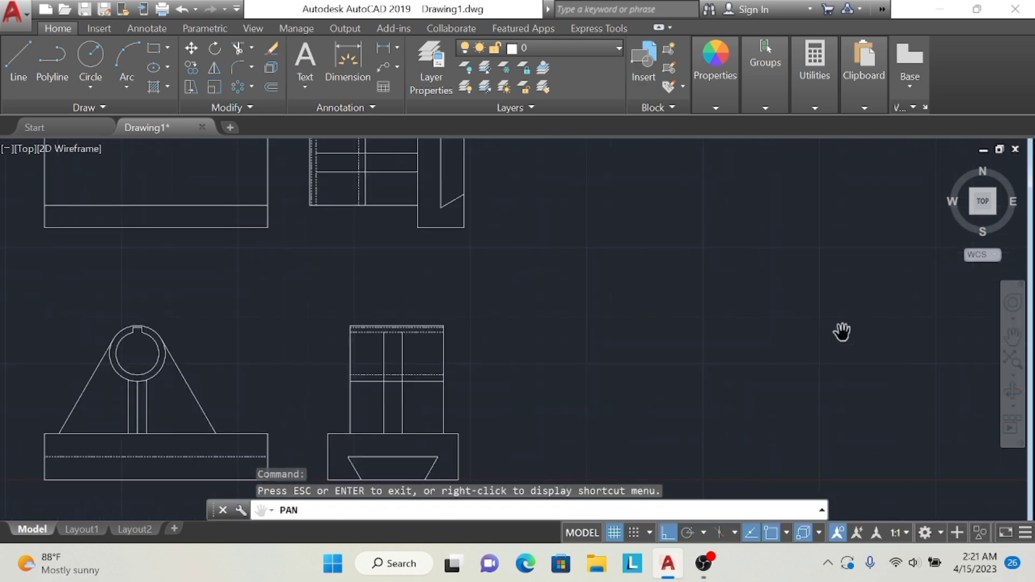
{"action": "left_click_drag", "start_coordinate": [624, 201], "coordinate": [649, 286]}
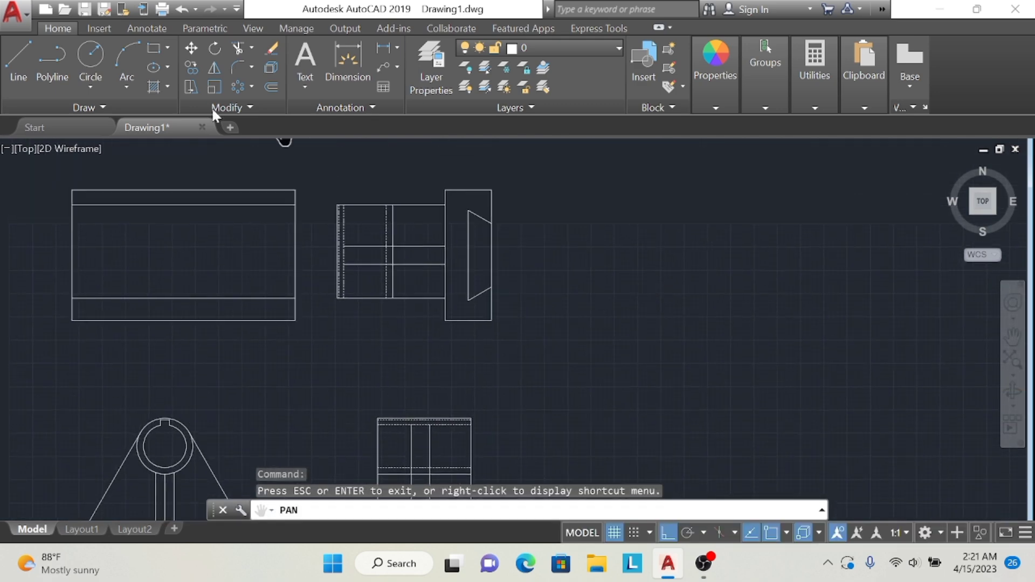
{"action": "left_click", "coordinate": [19, 62]}
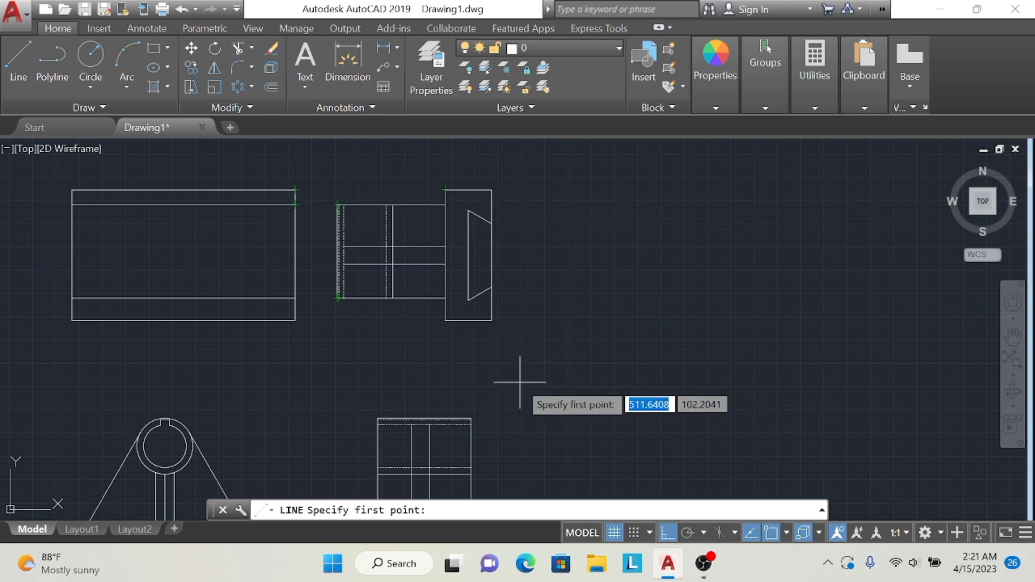
{"action": "key", "text": "Escape"}
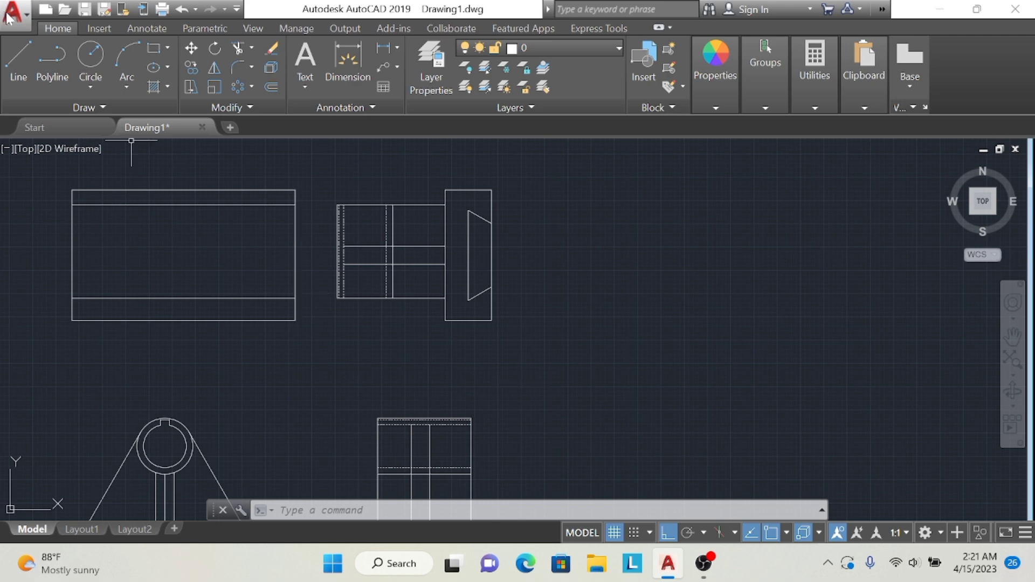
{"action": "left_click", "coordinate": [20, 56]}
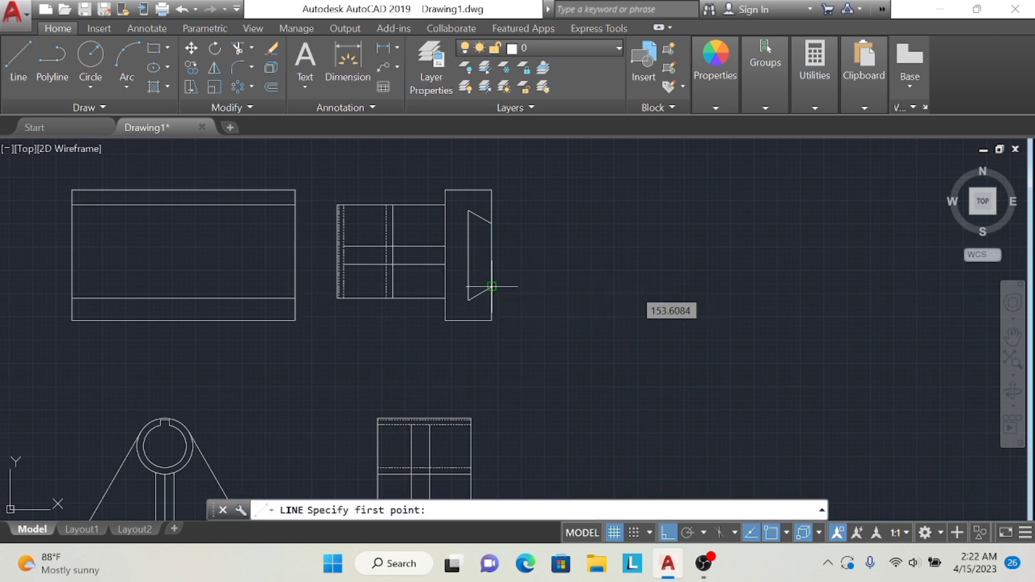
{"action": "left_click", "coordinate": [296, 287]}
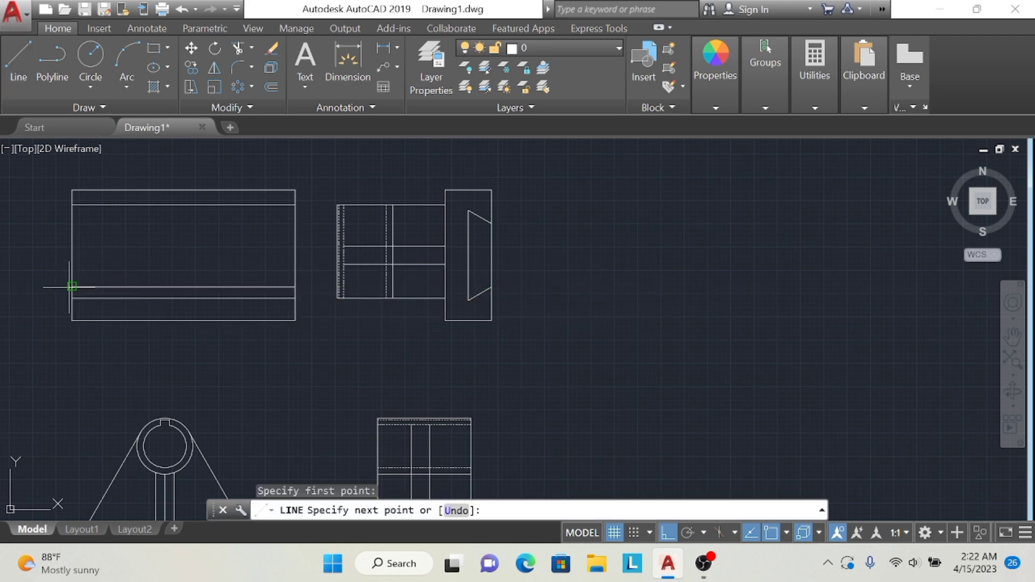
{"action": "left_click", "coordinate": [17, 59]}
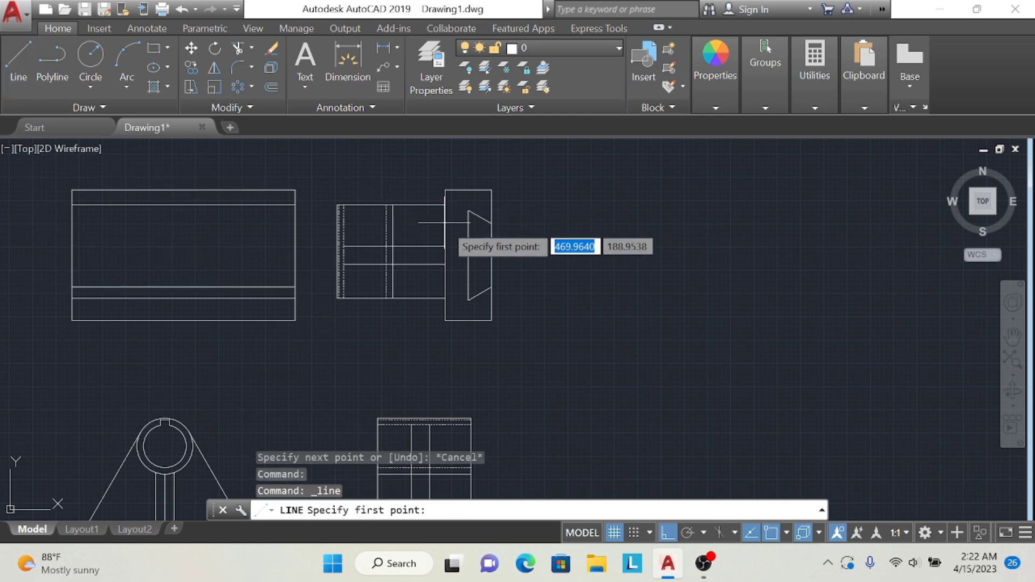
{"action": "left_click", "coordinate": [296, 223]}
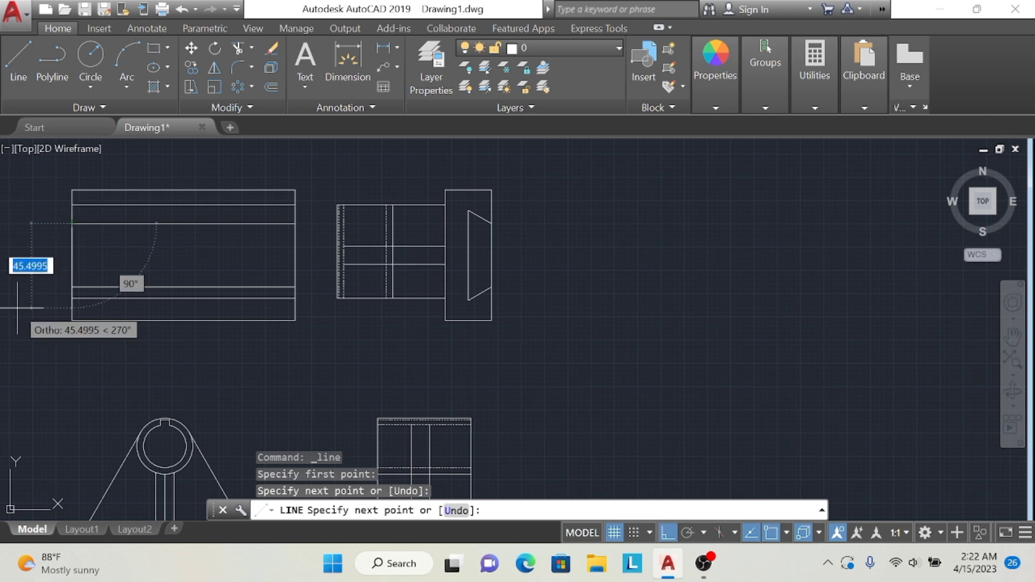
{"action": "key", "text": "Escape"}
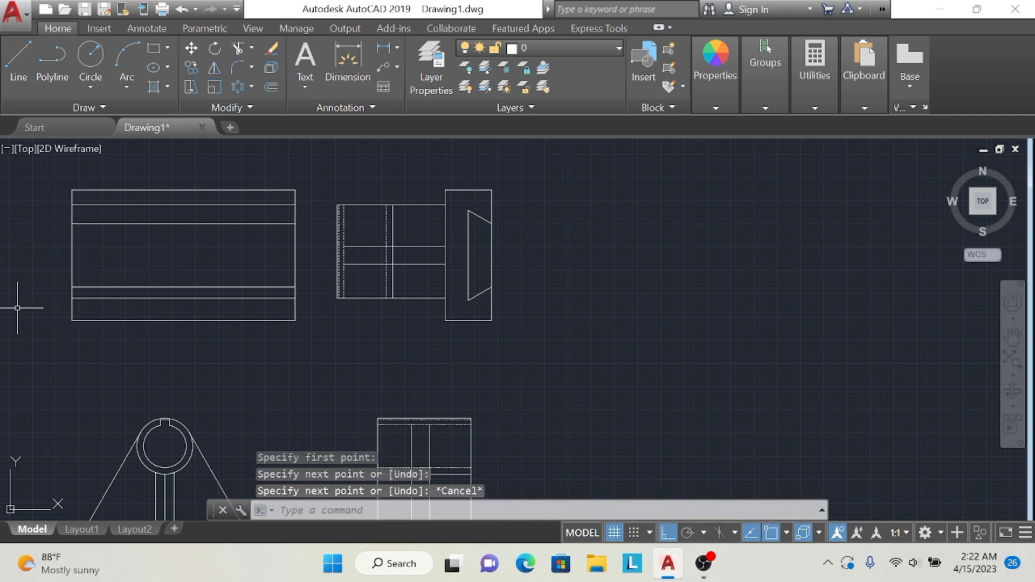
Pan the view toward the front view while the Line command stays active
{"action": "left_click", "coordinate": [18, 76]}
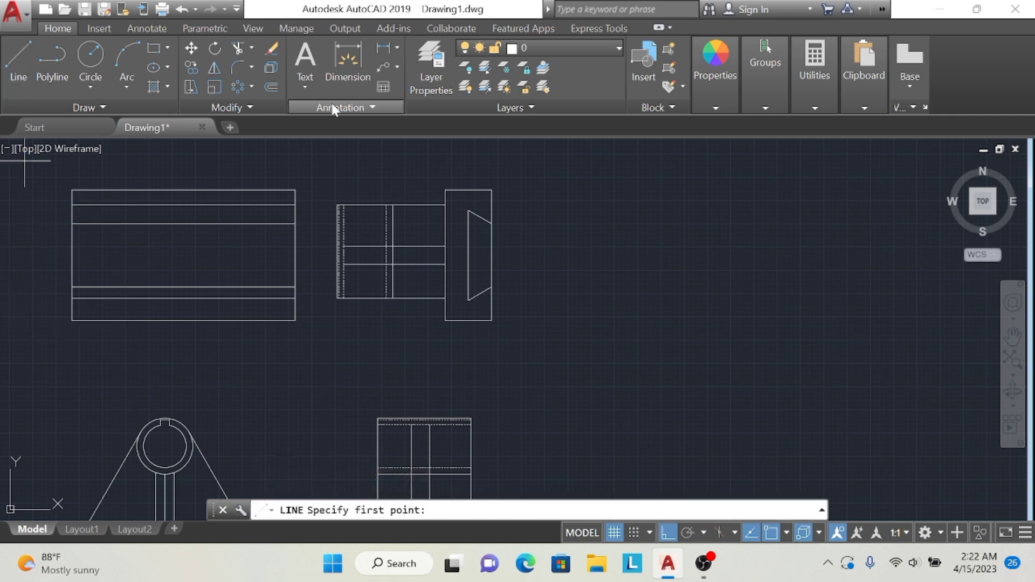
{"action": "left_click", "coordinate": [1013, 341]}
{"action": "left_click_drag", "start_coordinate": [733, 379], "coordinate": [823, 310]}
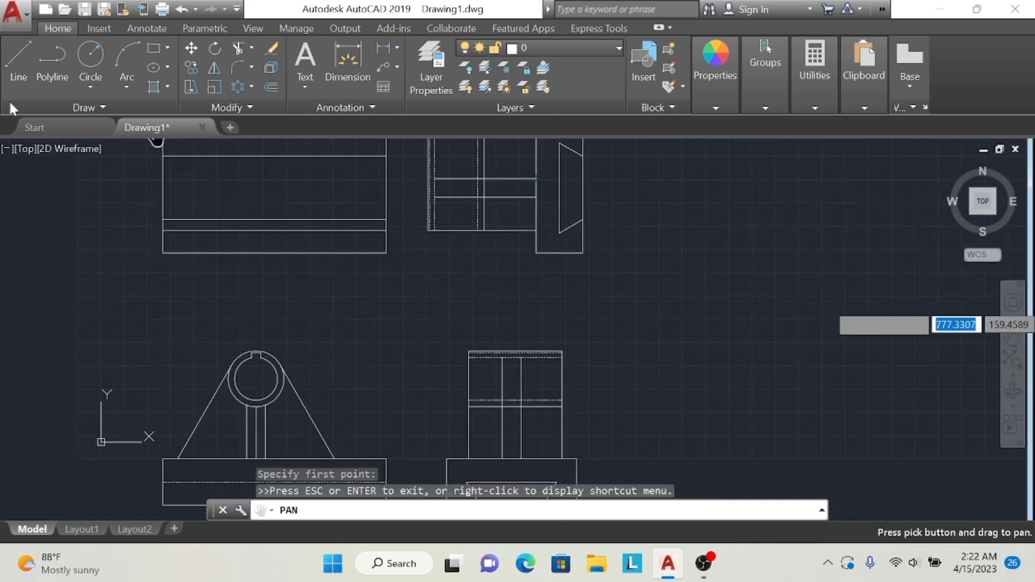
{"action": "left_click", "coordinate": [9, 68]}
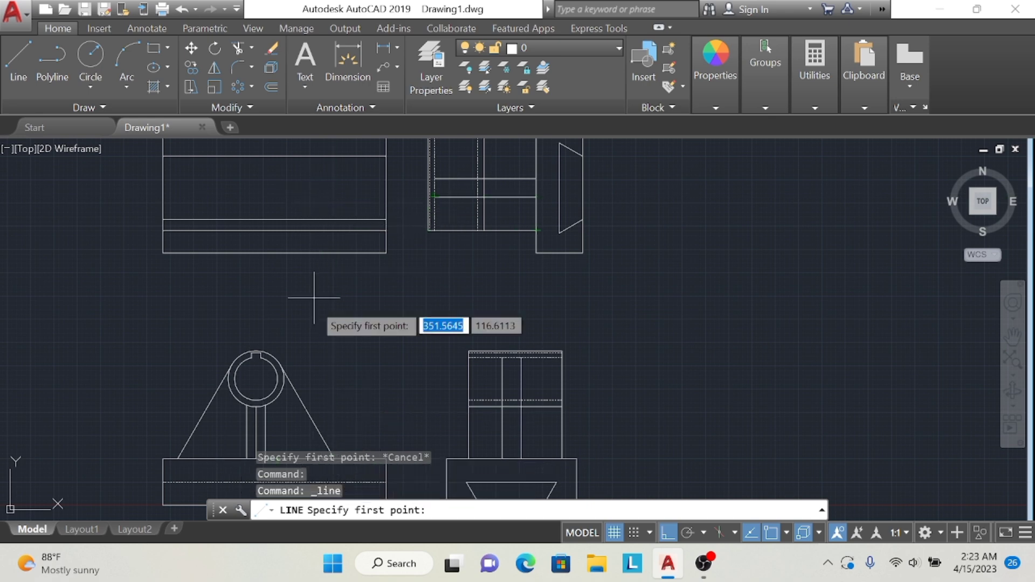
{"action": "left_click", "coordinate": [1012, 337]}
{"action": "left_click_drag", "start_coordinate": [792, 396], "coordinate": [825, 361]}
{"action": "key", "text": "Escape"}
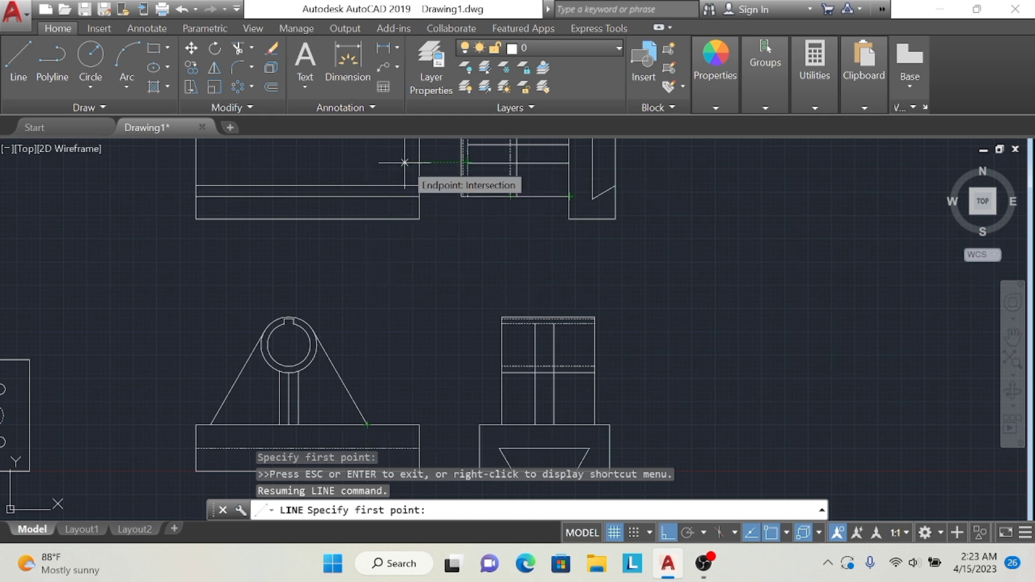
Draw a horizontal line in the top view aligned with the front view's left side, then zoom out
{"action": "left_click", "coordinate": [368, 162]}
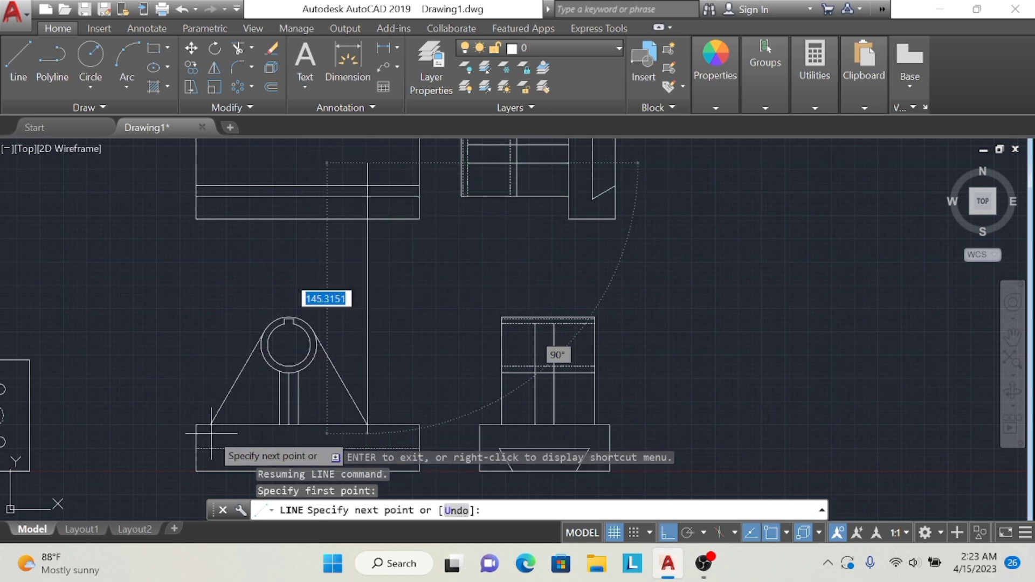
{"action": "left_click", "coordinate": [211, 162]}
{"action": "left_click", "coordinate": [1013, 337]}
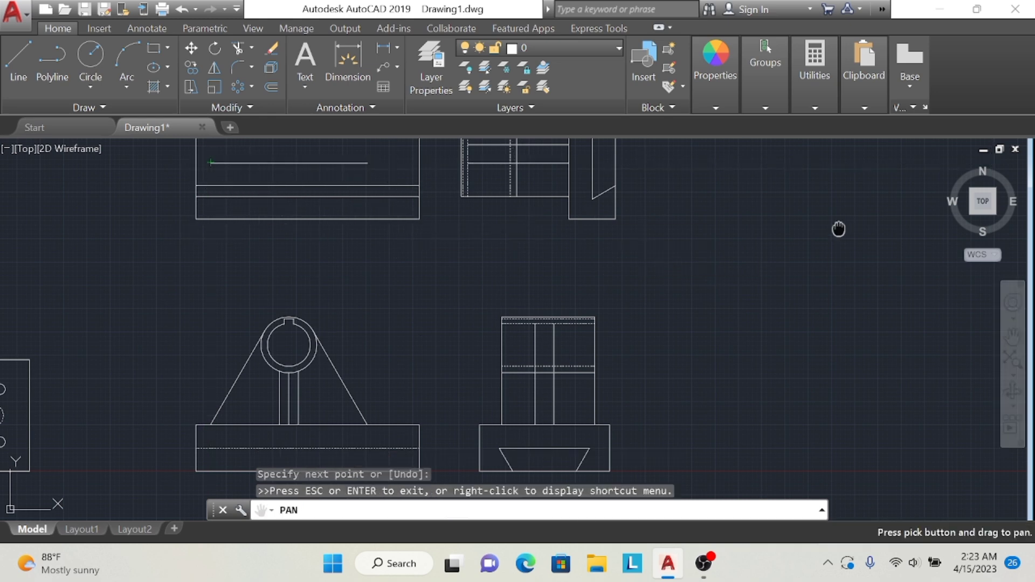
{"action": "scroll", "coordinate": [842, 243], "scroll_direction": "down", "scroll_amount": 1}
{"action": "scroll", "coordinate": [820, 286], "scroll_direction": "down", "scroll_amount": 1}
{"action": "scroll", "coordinate": [790, 294], "scroll_direction": "down", "scroll_amount": 4}
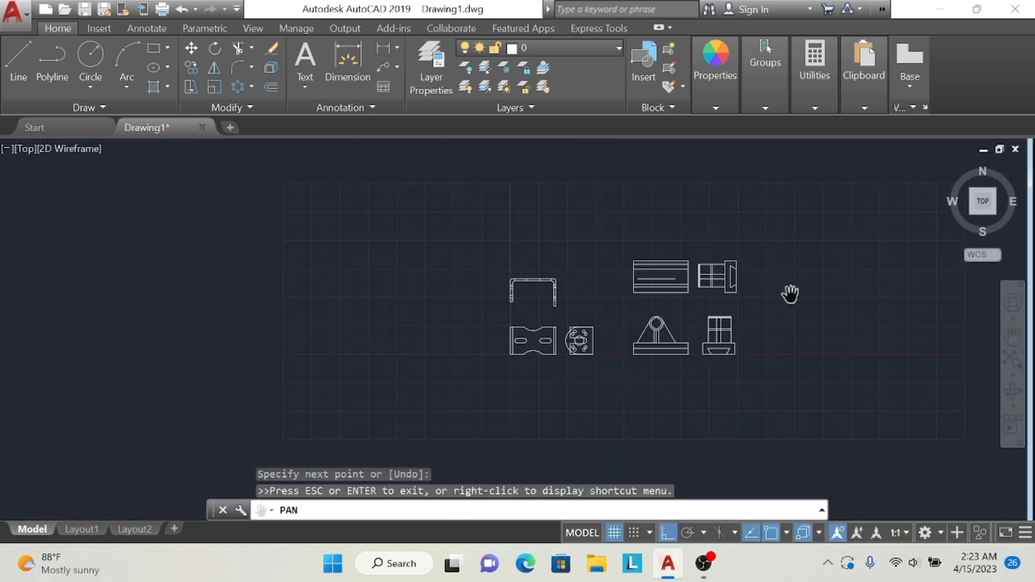
{"action": "scroll", "coordinate": [790, 294], "scroll_direction": "up", "scroll_amount": 5}
{"action": "left_click_drag", "start_coordinate": [687, 298], "coordinate": [742, 292]}
Complete the inner slot rectangle with its left, bottom and right edges
{"action": "key", "text": "Escape"}
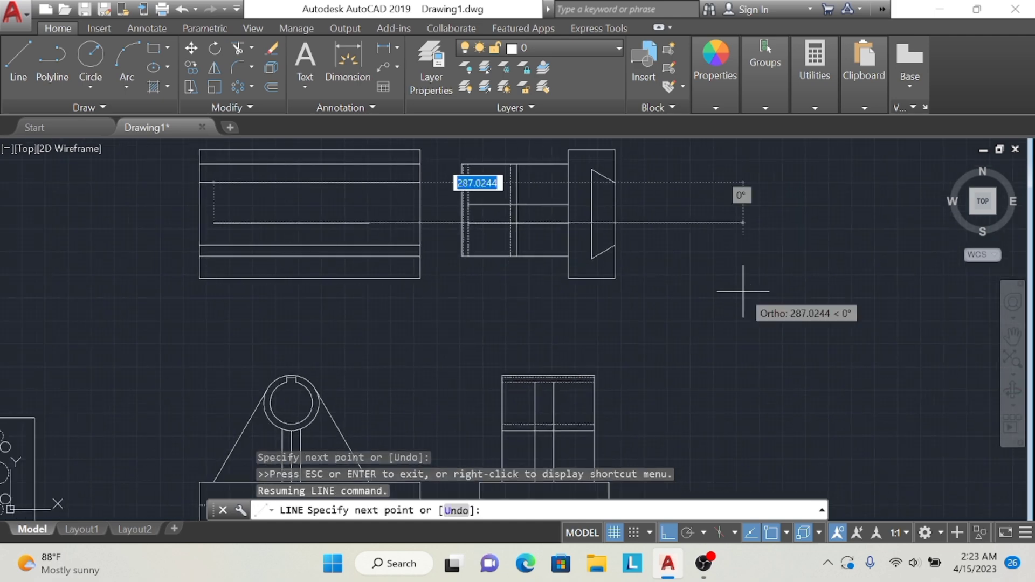
{"action": "left_click", "coordinate": [214, 204]}
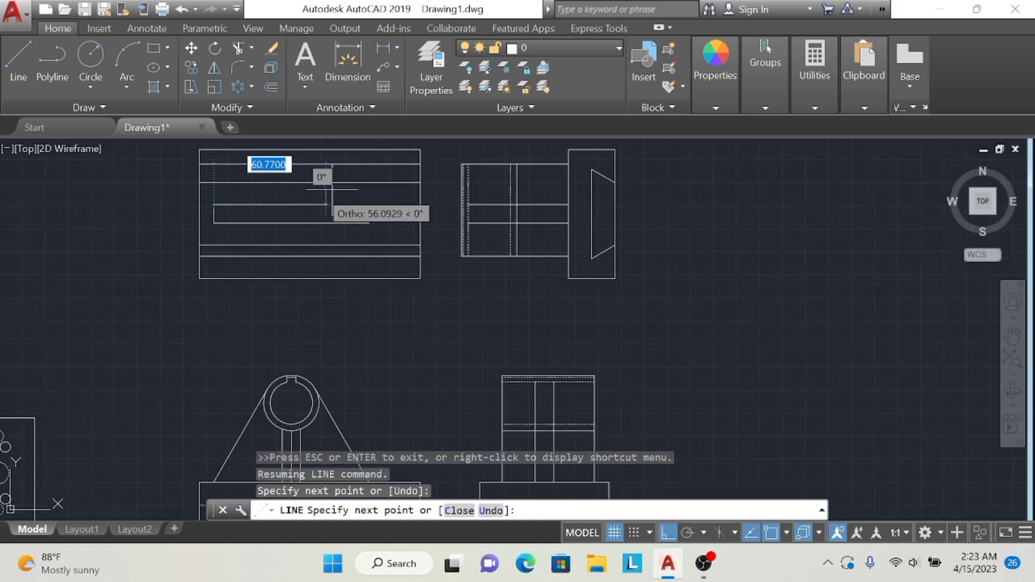
{"action": "left_click", "coordinate": [369, 204]}
{"action": "left_click", "coordinate": [369, 223]}
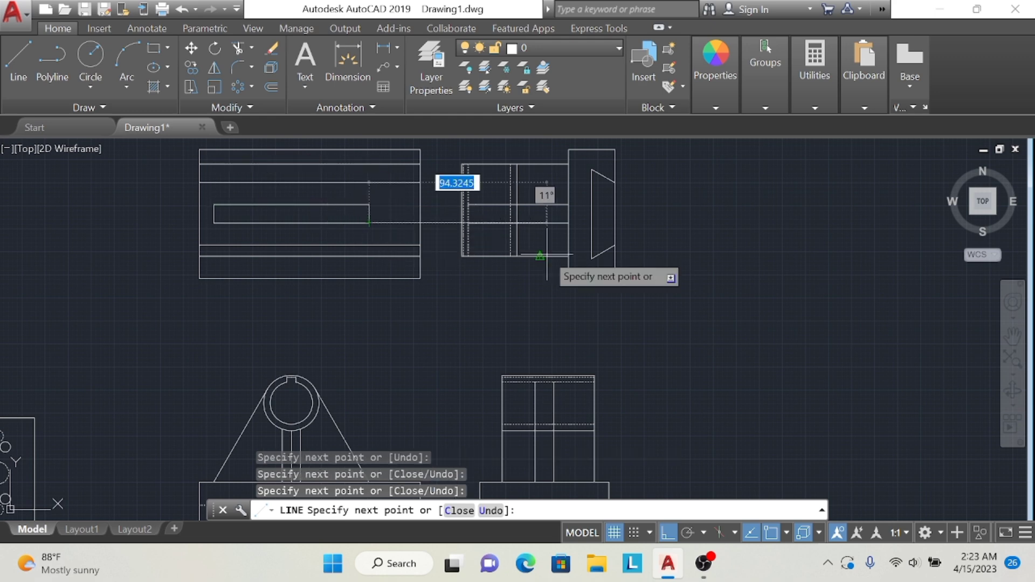
{"action": "key", "text": "Escape"}
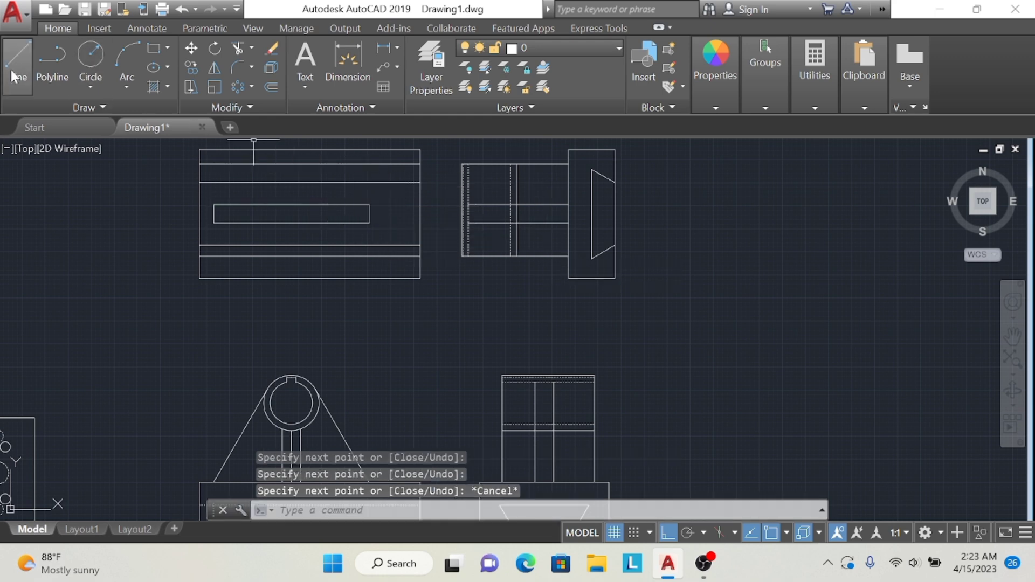
Draw vertical lines through the top view lined up with the front view's hole
{"action": "left_click", "coordinate": [19, 60]}
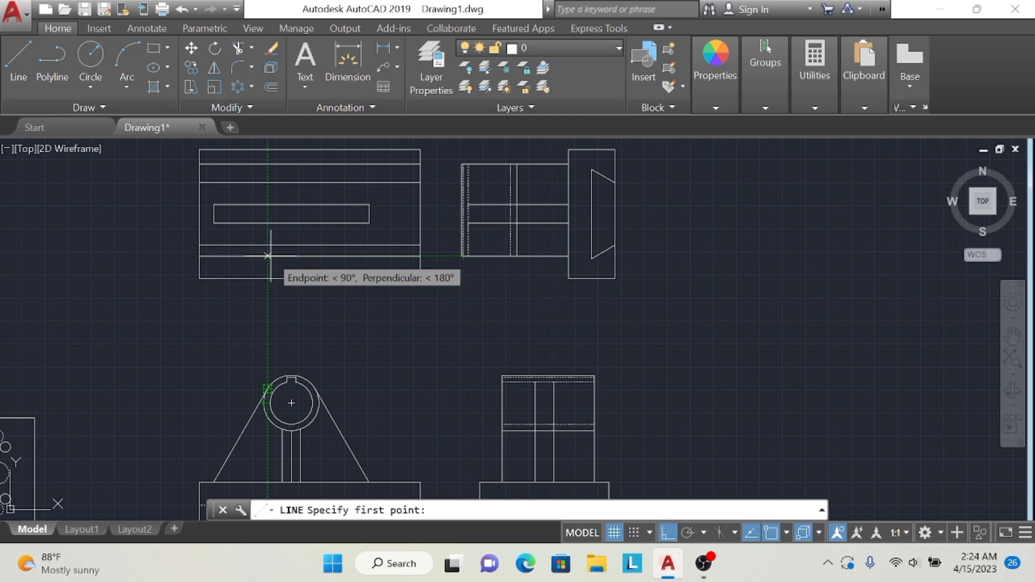
{"action": "left_click", "coordinate": [268, 256]}
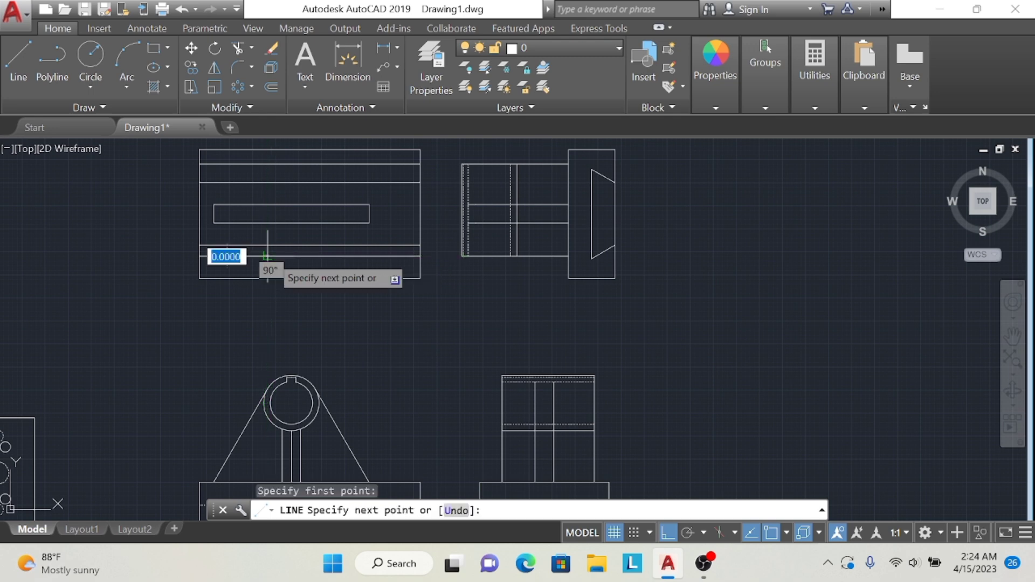
{"action": "left_click", "coordinate": [268, 163]}
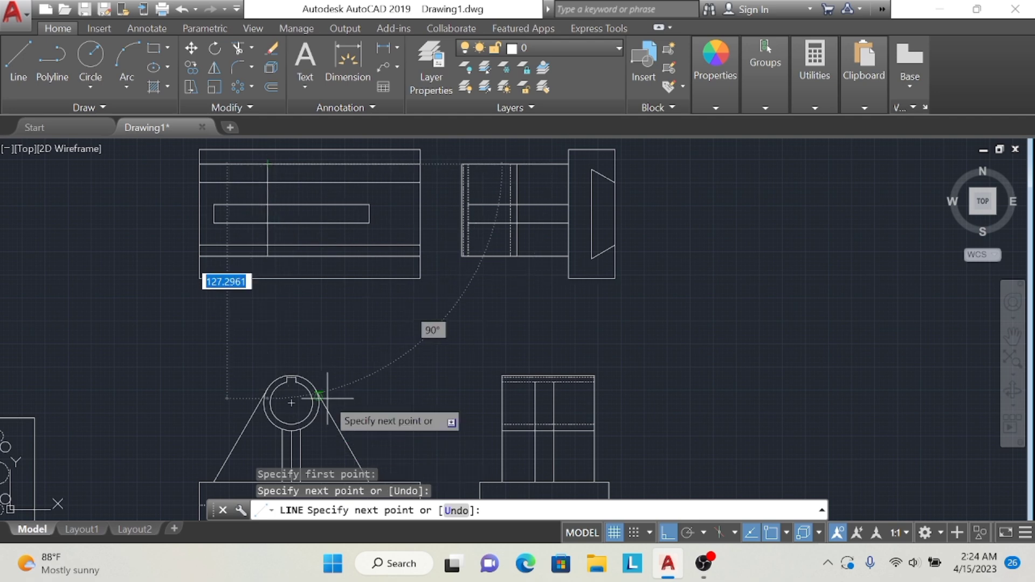
{"action": "left_click", "coordinate": [318, 164]}
{"action": "left_click", "coordinate": [318, 250]}
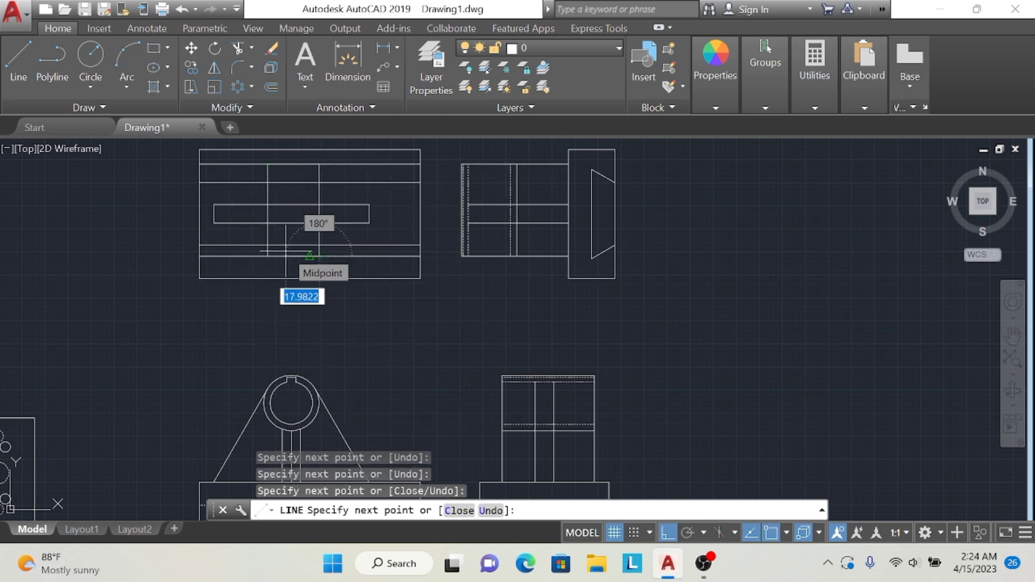
{"action": "key", "text": "Escape"}
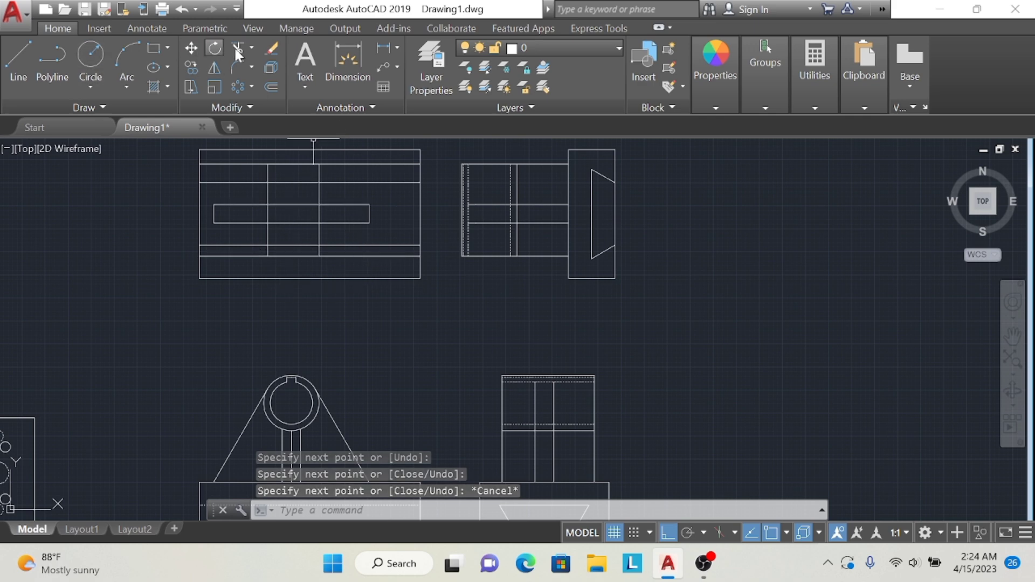
Trim the six excess segments so the central block crosses the slot cleanly
{"action": "left_click", "coordinate": [237, 48]}
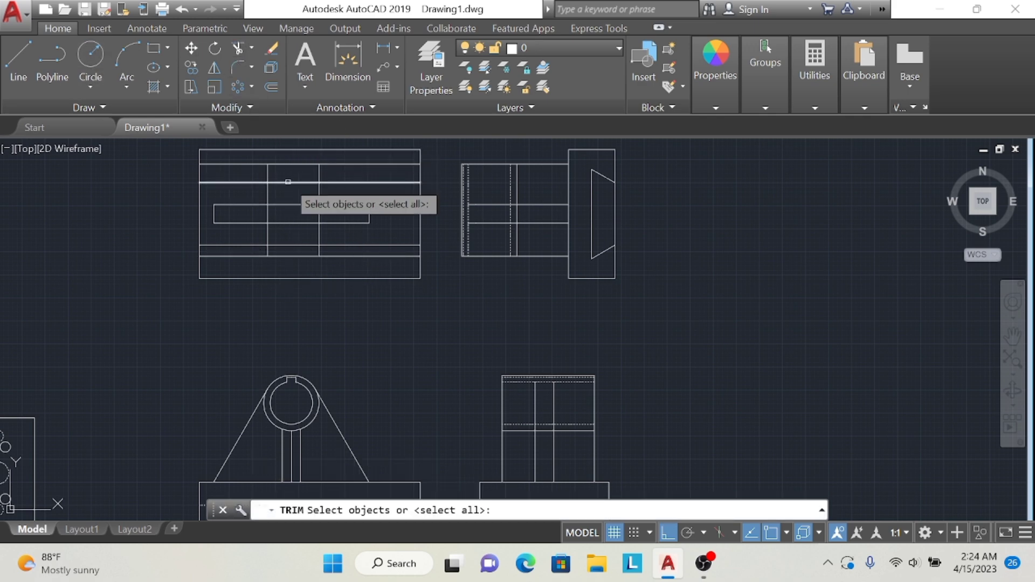
{"action": "key", "text": "Return"}
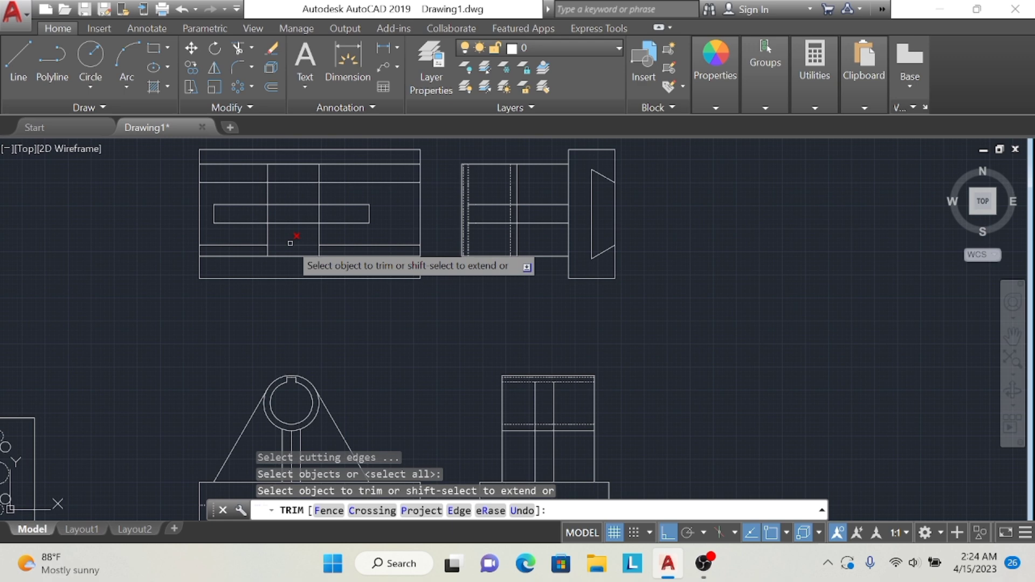
{"action": "left_click", "coordinate": [295, 256]}
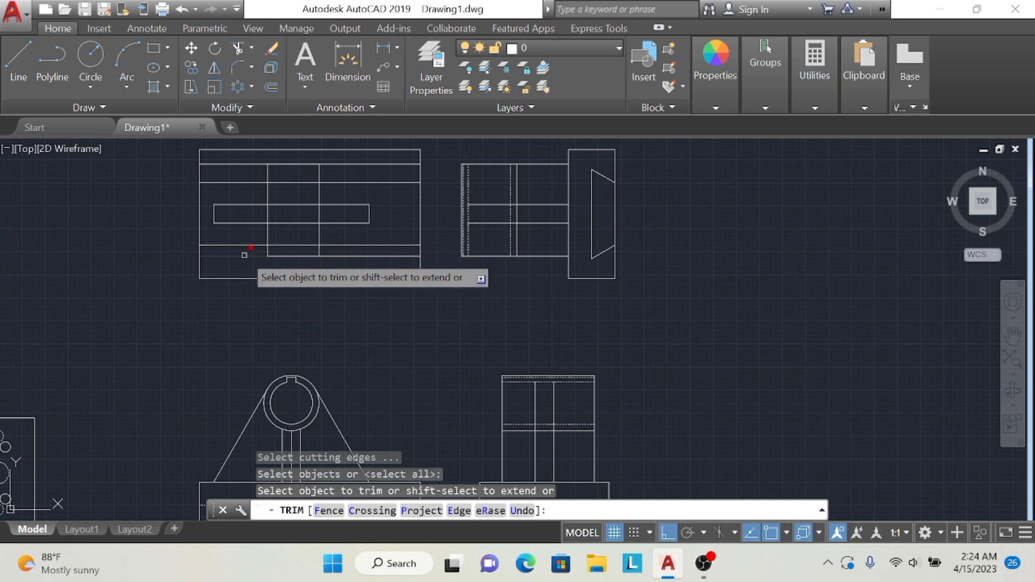
{"action": "left_click", "coordinate": [332, 256]}
{"action": "left_click", "coordinate": [350, 166]}
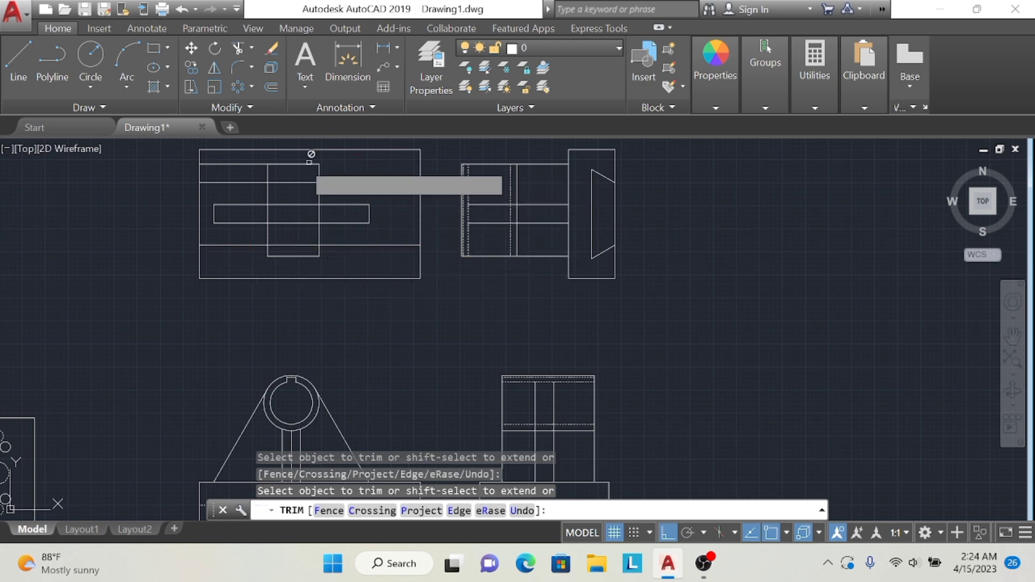
{"action": "left_click", "coordinate": [247, 165]}
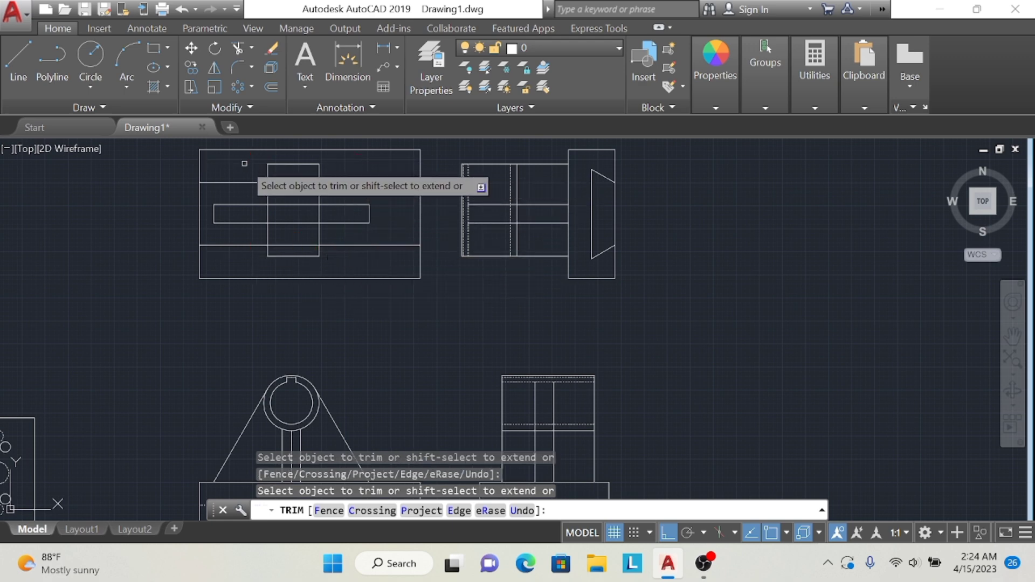
{"action": "left_click", "coordinate": [293, 205]}
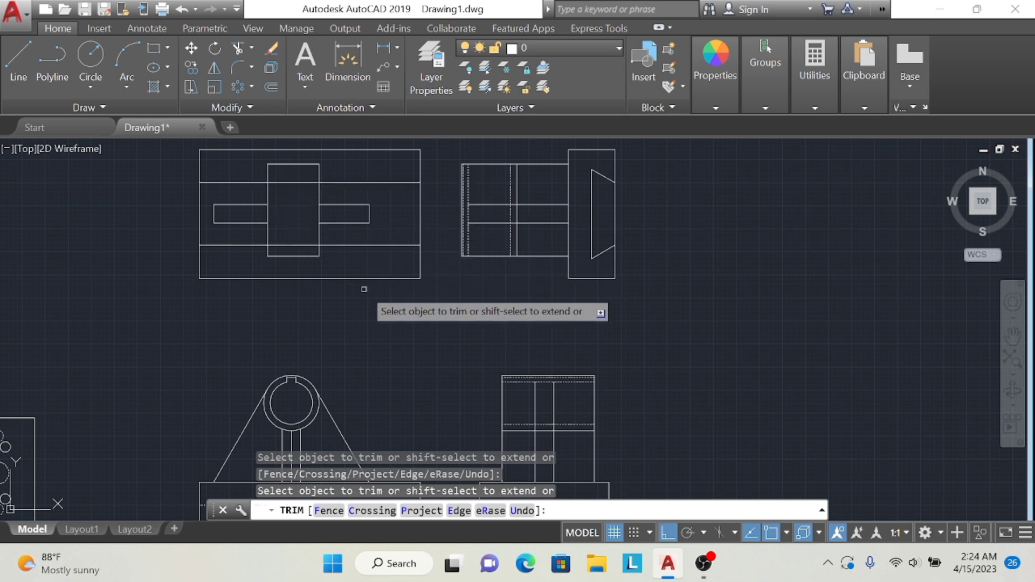
{"action": "left_click", "coordinate": [298, 182]}
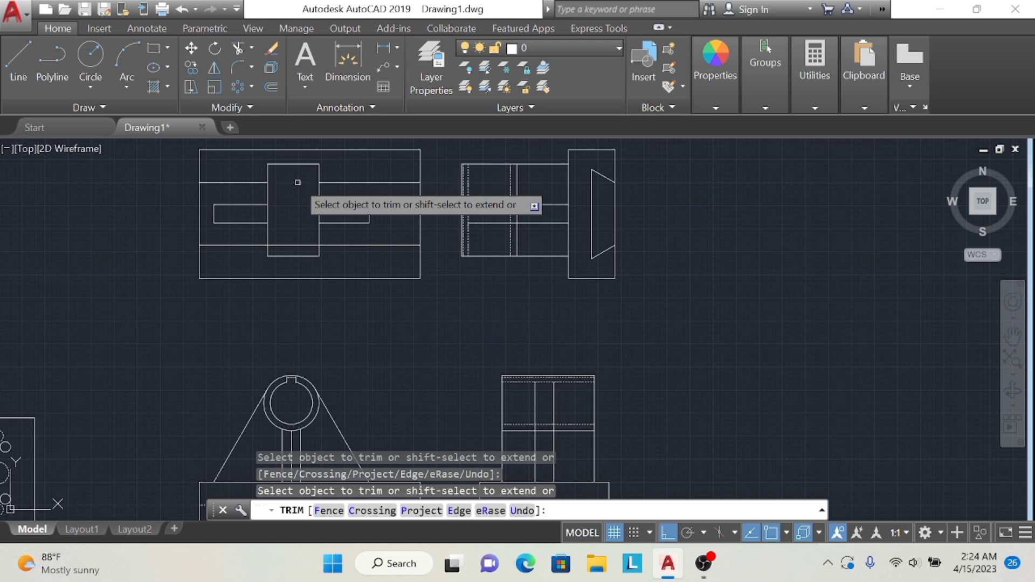
{"action": "key", "text": "Return"}
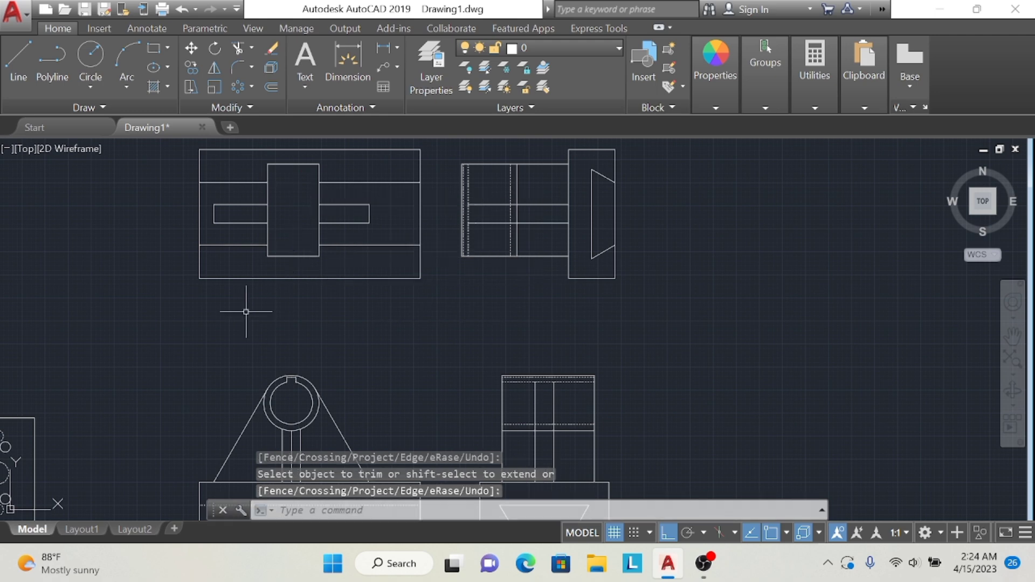
Draw two long horizontal lines across the top view at its top and bottom edges
{"action": "left_click", "coordinate": [18, 57]}
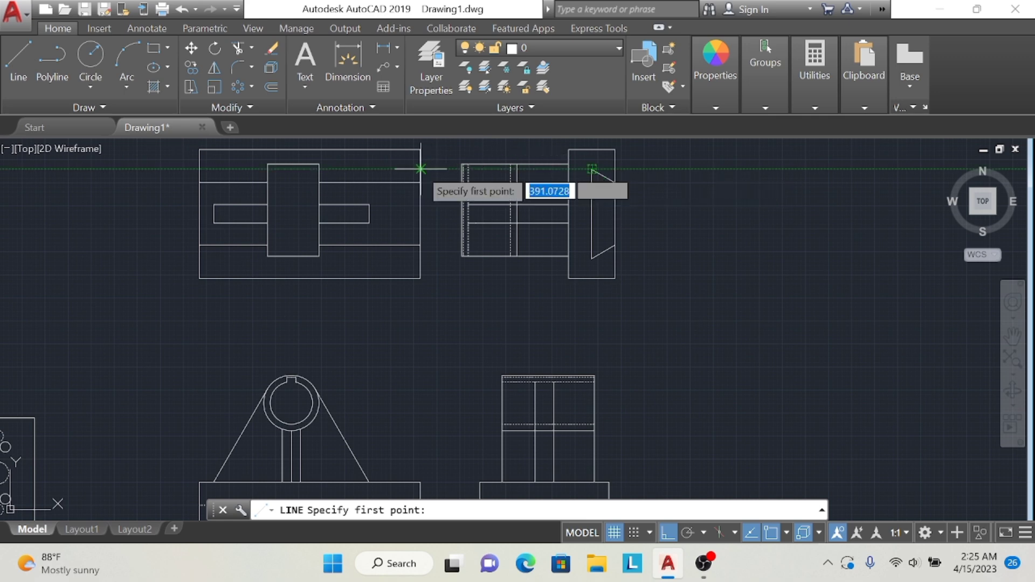
{"action": "left_click", "coordinate": [420, 168]}
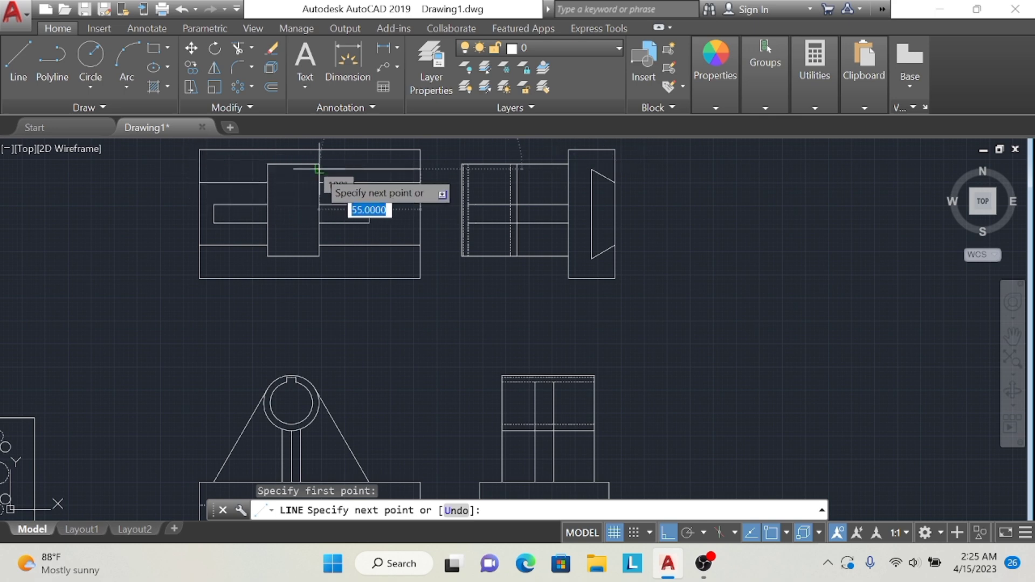
{"action": "left_click", "coordinate": [319, 169]}
{"action": "left_click", "coordinate": [198, 168]}
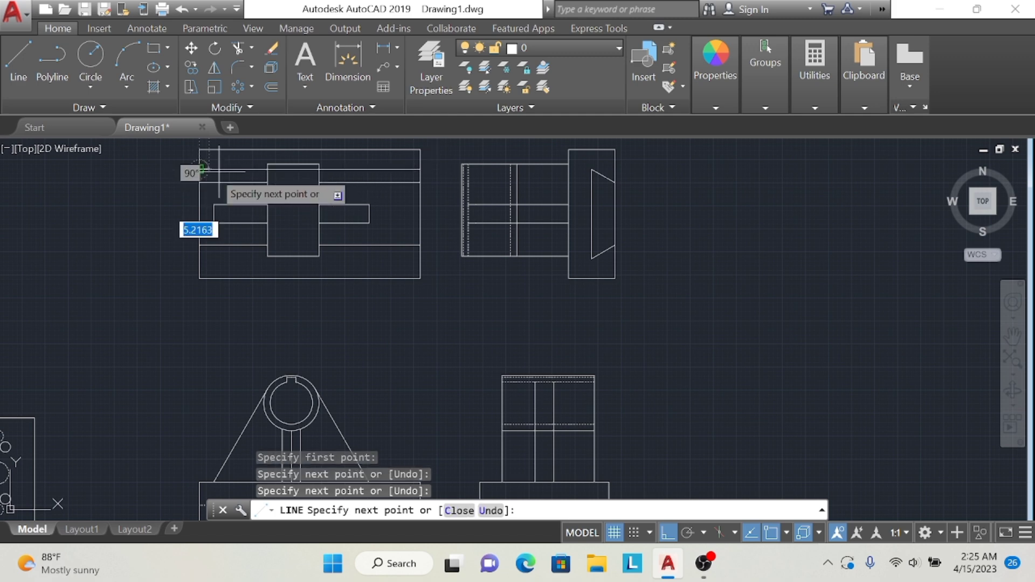
{"action": "key", "text": "Escape"}
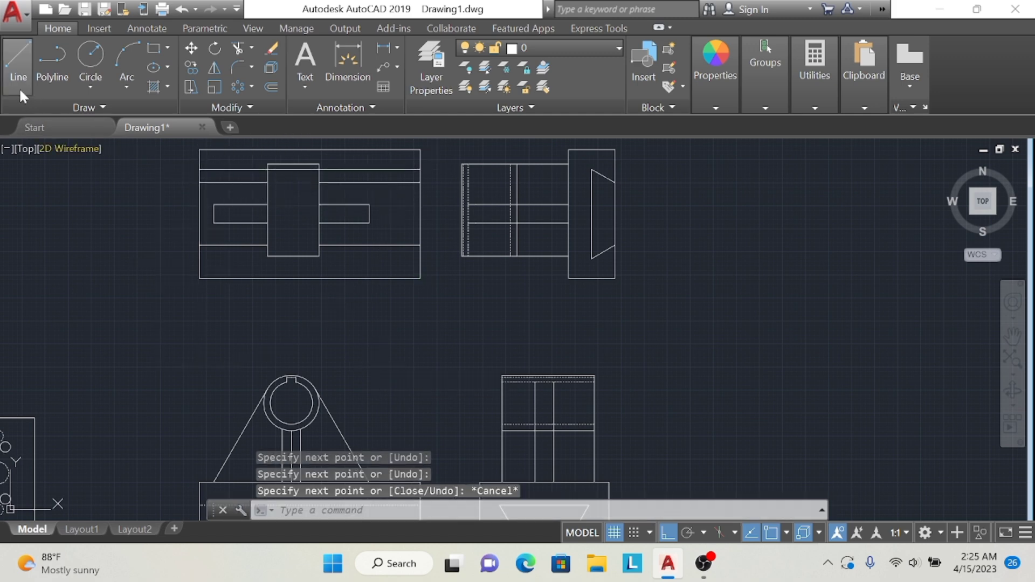
{"action": "left_click", "coordinate": [18, 77]}
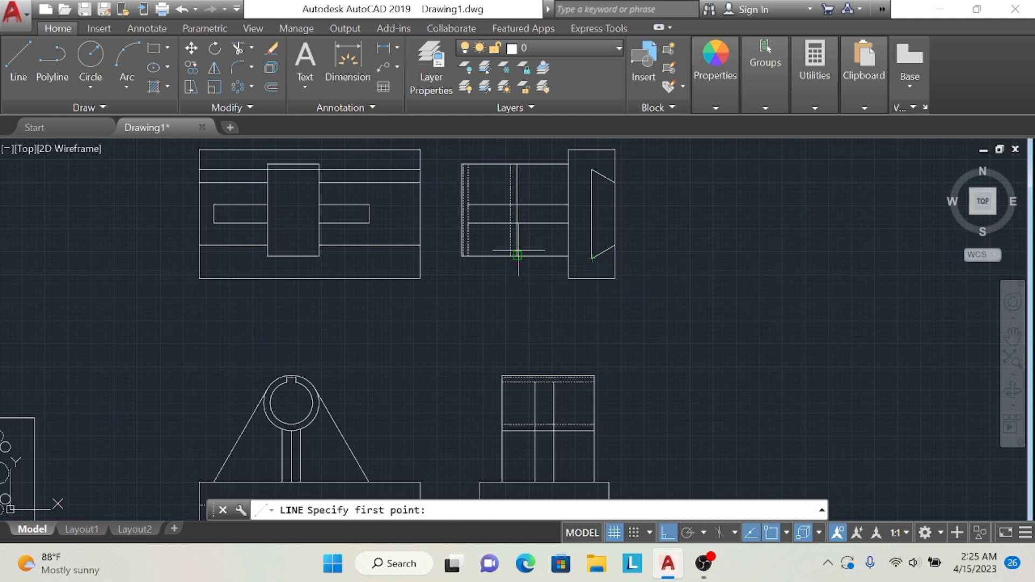
{"action": "left_click", "coordinate": [420, 258]}
{"action": "left_click", "coordinate": [198, 259]}
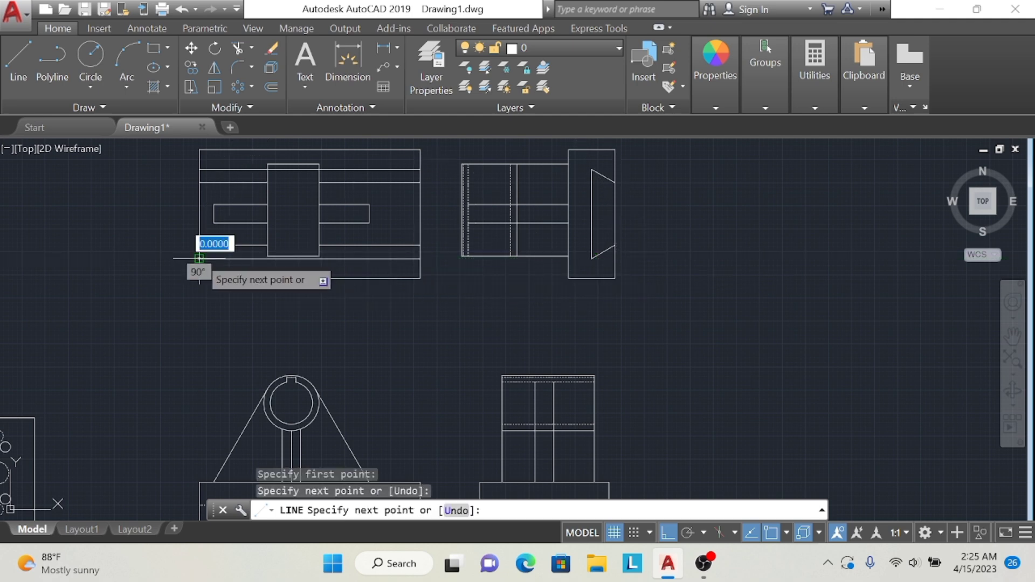
{"action": "key", "text": "Escape"}
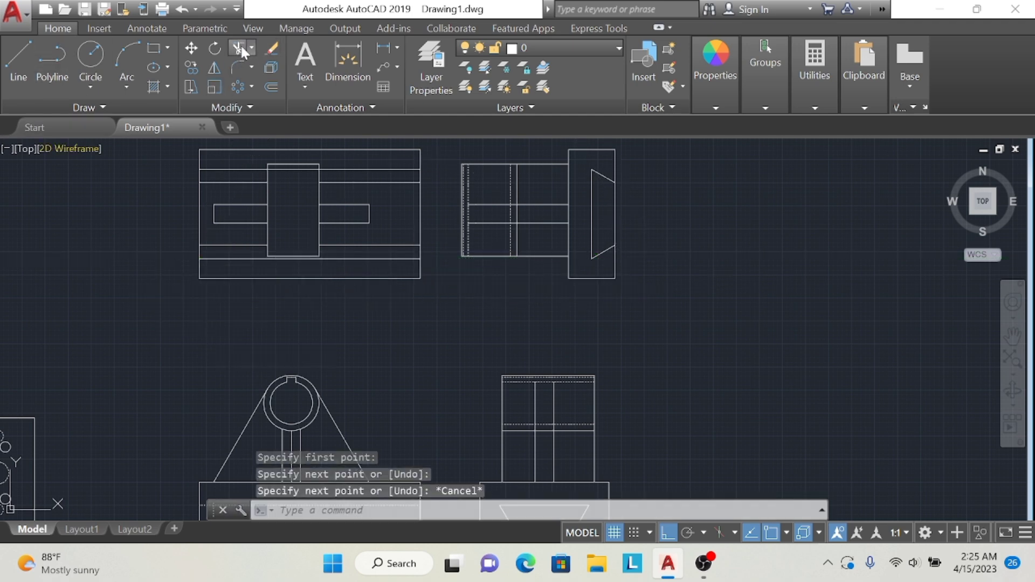
Trim the new line's piece inside the central block
{"action": "left_click", "coordinate": [241, 49]}
{"action": "key", "text": "Return"}
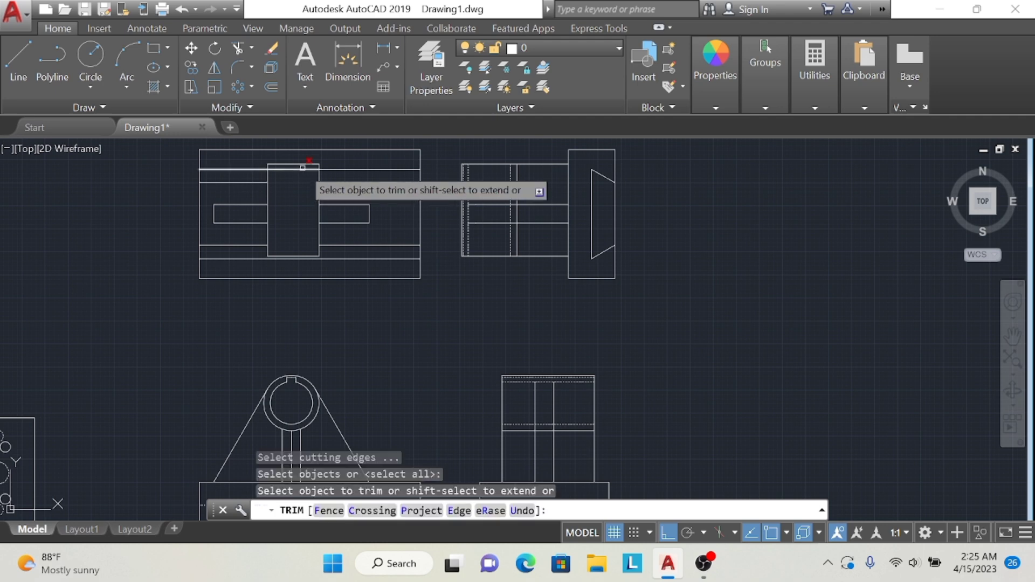
{"action": "left_click", "coordinate": [302, 168]}
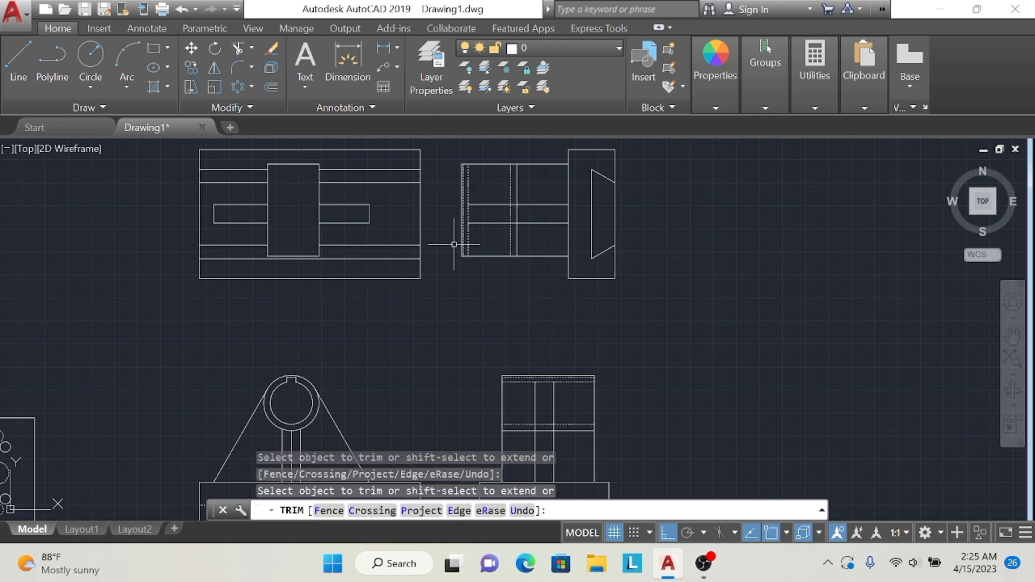
{"action": "key", "text": "Escape"}
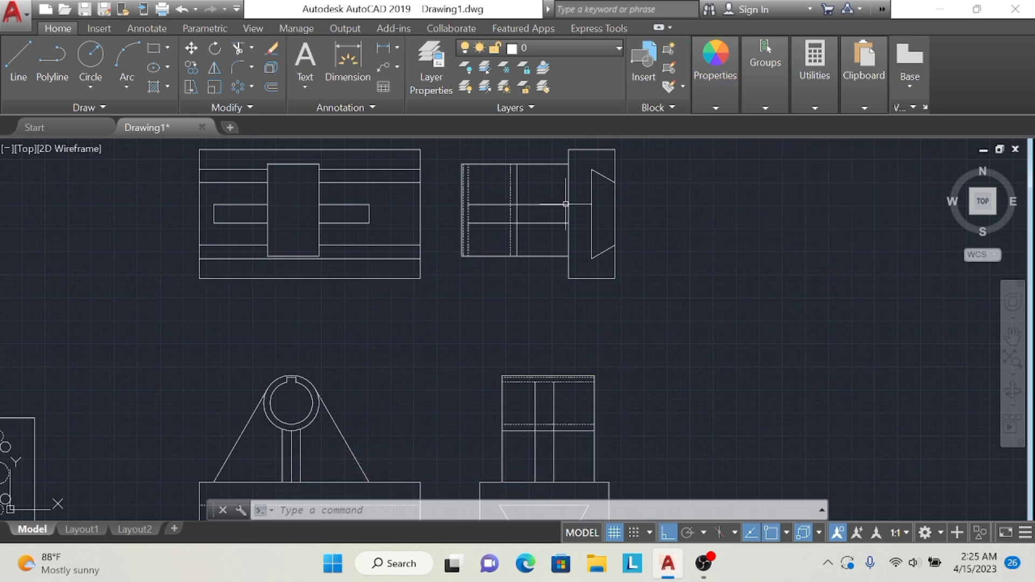
{"action": "mouse_move", "coordinate": [715, 75]}
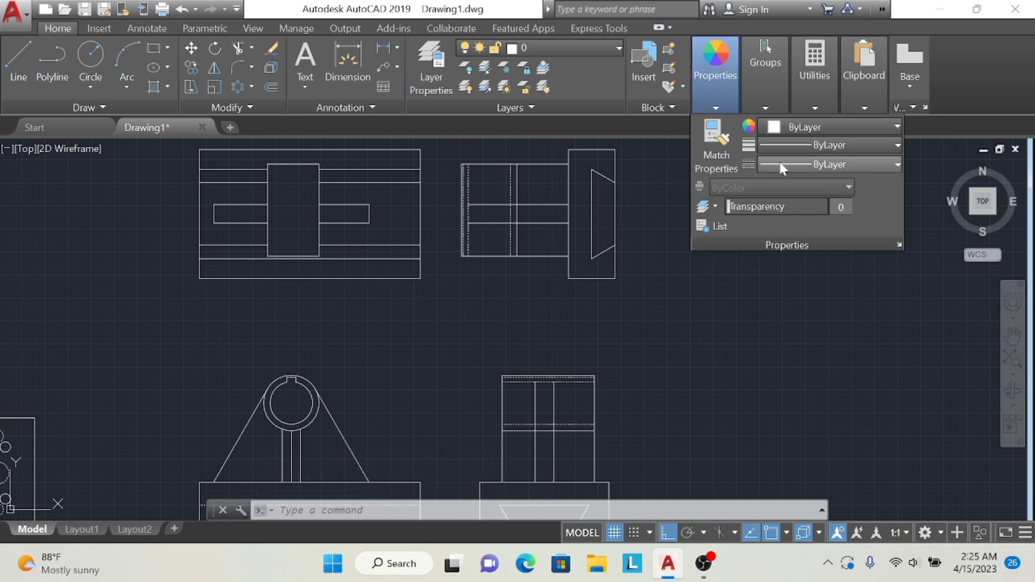
Set one line to DASHEDX2, undo an accidental stretch, and select more hidden-edge lines
{"action": "left_click", "coordinate": [782, 164]}
{"action": "left_click", "coordinate": [792, 245]}
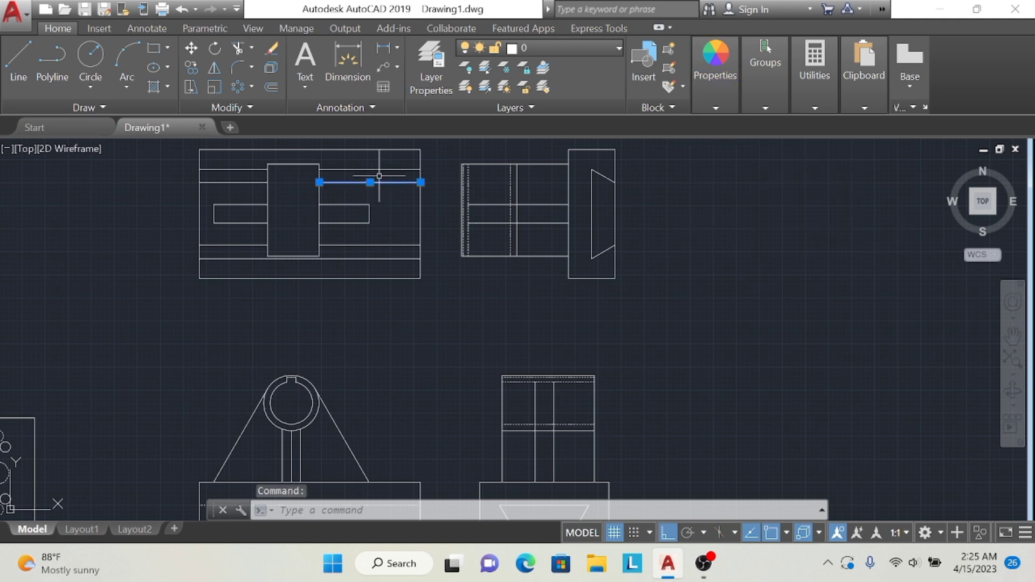
{"action": "left_click_drag", "start_coordinate": [253, 216], "coordinate": [205, 141]}
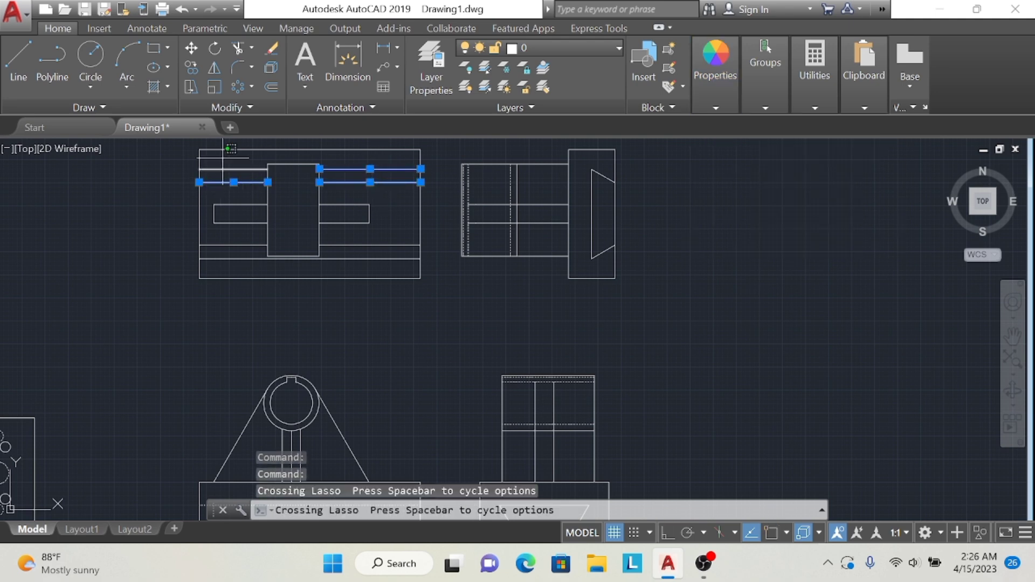
{"action": "left_click", "coordinate": [233, 169]}
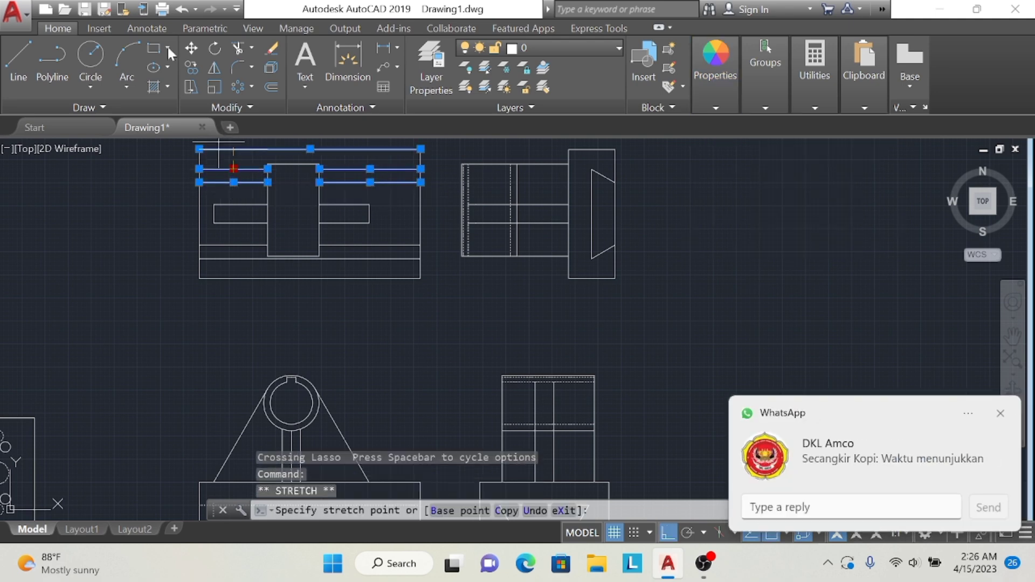
{"action": "left_click", "coordinate": [183, 11]}
{"action": "left_click", "coordinate": [1000, 418]}
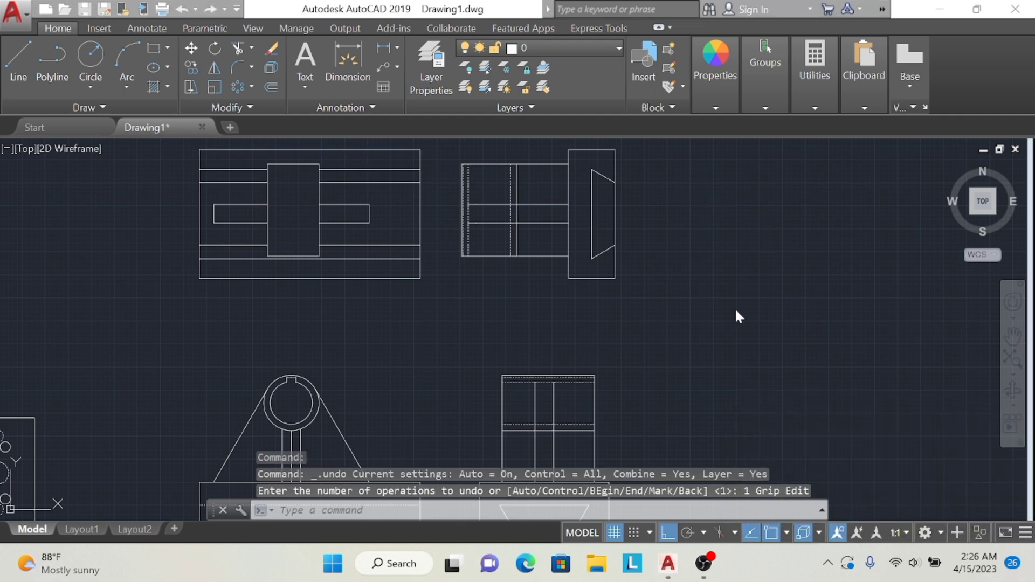
{"action": "left_click", "coordinate": [388, 258]}
{"action": "left_click", "coordinate": [390, 244]}
{"action": "left_click", "coordinate": [391, 182]}
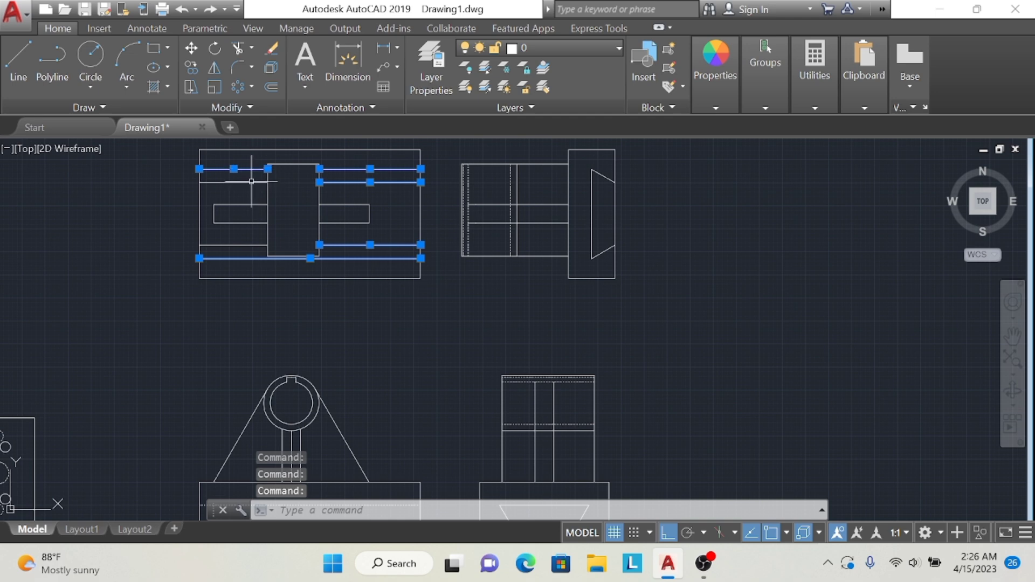
Apply the DASHEDX2 linetype to lines selected around the central block
{"action": "left_click", "coordinate": [242, 241]}
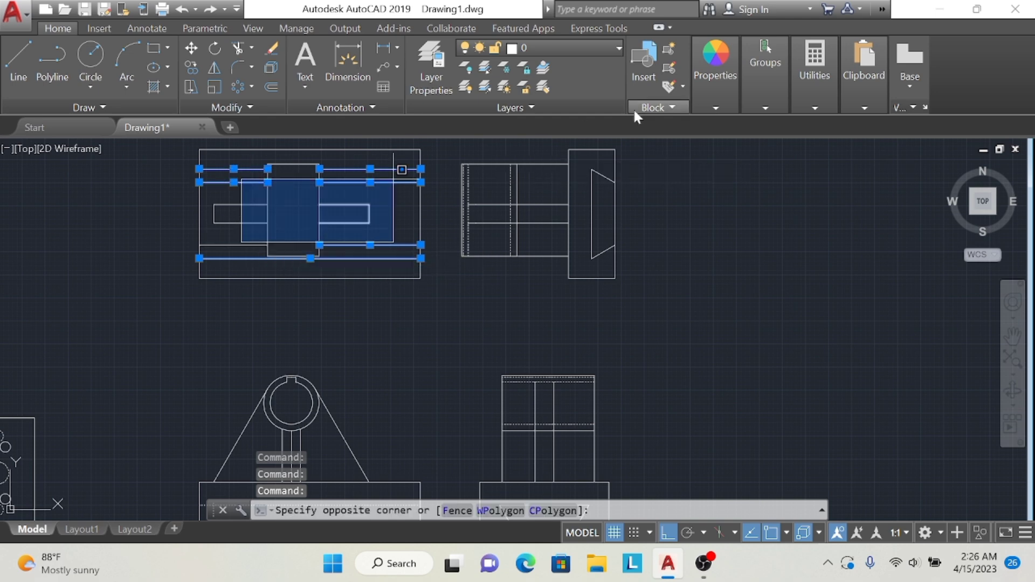
{"action": "left_click", "coordinate": [733, 88]}
{"action": "left_click", "coordinate": [836, 162]}
{"action": "left_click", "coordinate": [842, 244]}
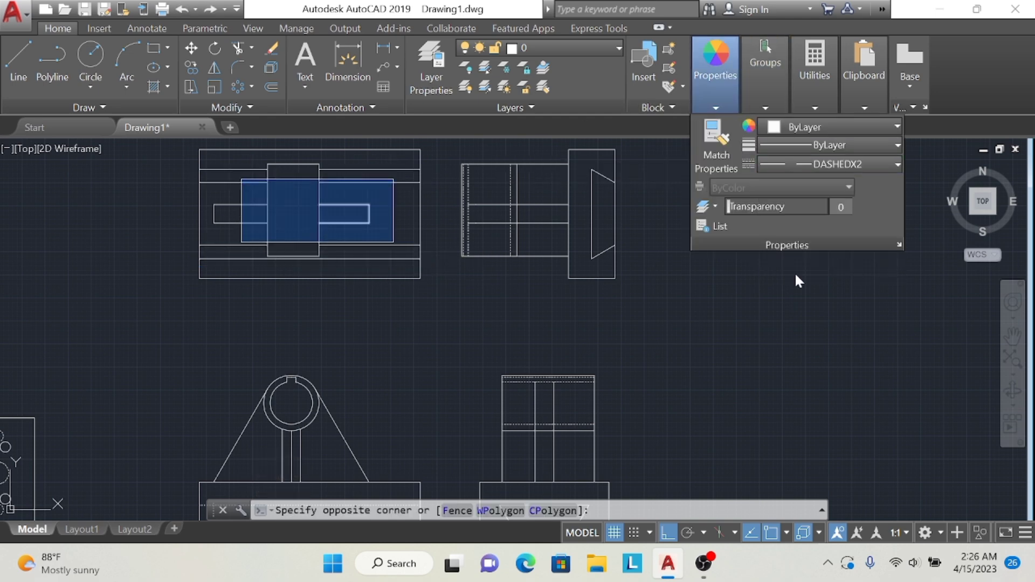
{"action": "key", "text": "Escape"}
{"action": "left_click", "coordinate": [241, 243]}
{"action": "left_click", "coordinate": [723, 318]}
Undo and redo the recent changes, then clear the selection
{"action": "left_click", "coordinate": [184, 10]}
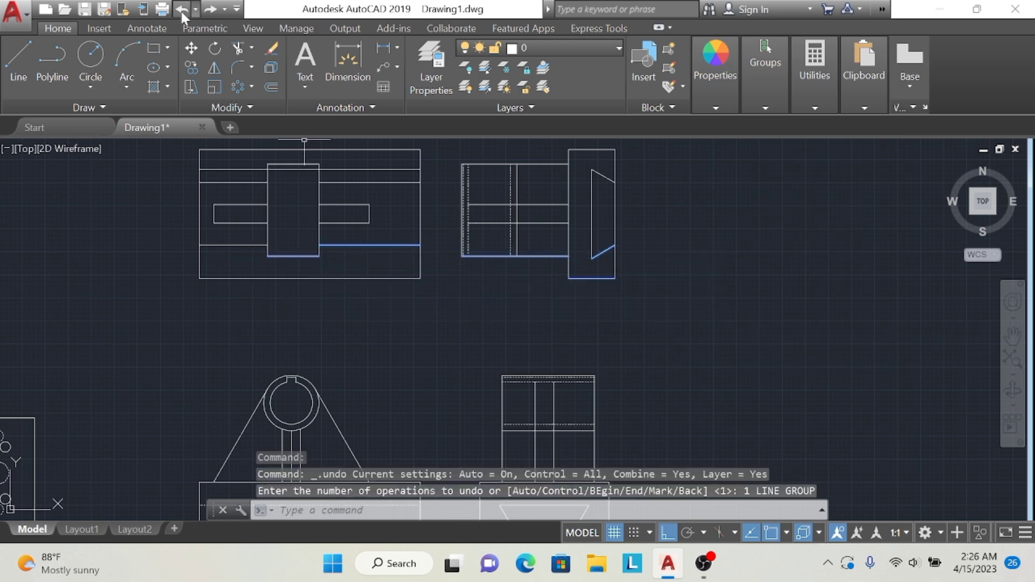
{"action": "left_click", "coordinate": [181, 11]}
{"action": "left_click", "coordinate": [217, 11]}
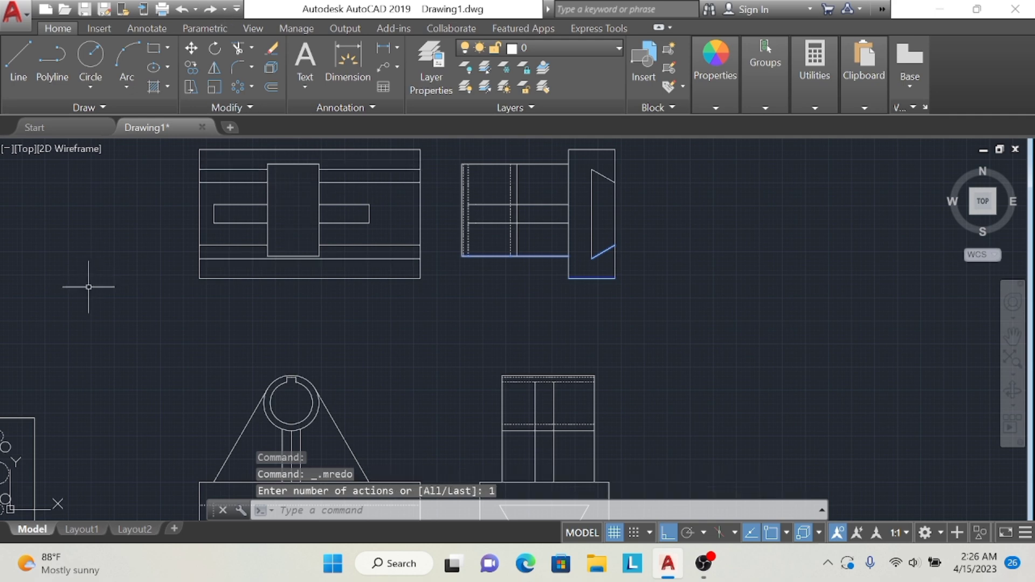
{"action": "key", "text": "Escape"}
{"action": "left_click", "coordinate": [242, 323]}
{"action": "left_click", "coordinate": [901, 151]}
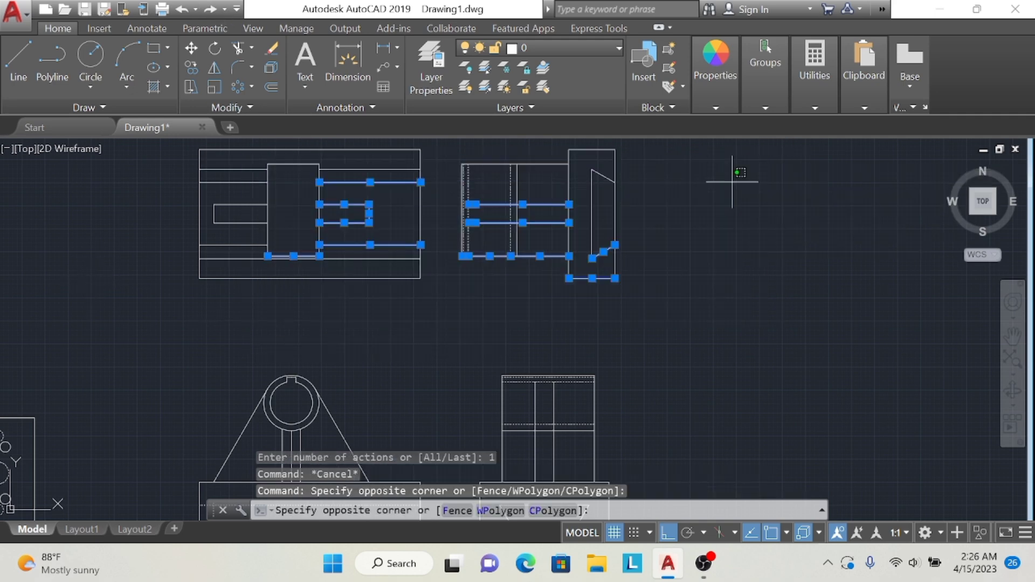
{"action": "key", "text": "Escape"}
{"action": "key", "text": "Escape"}
{"action": "key", "text": "Escape"}
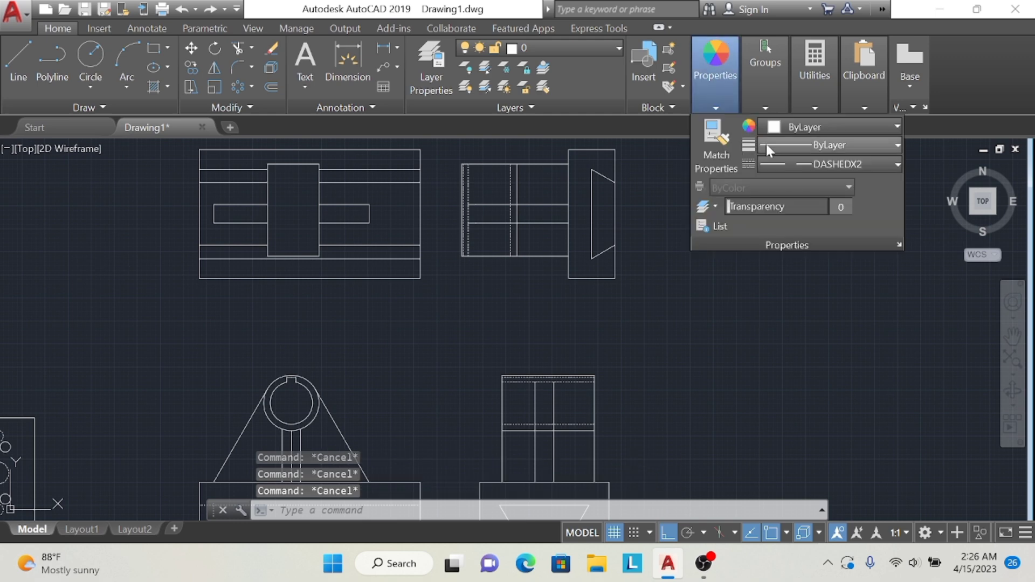
Select the four horizontal top-view lines and give them the DASHEDX2 linetype
{"action": "left_click", "coordinate": [362, 166]}
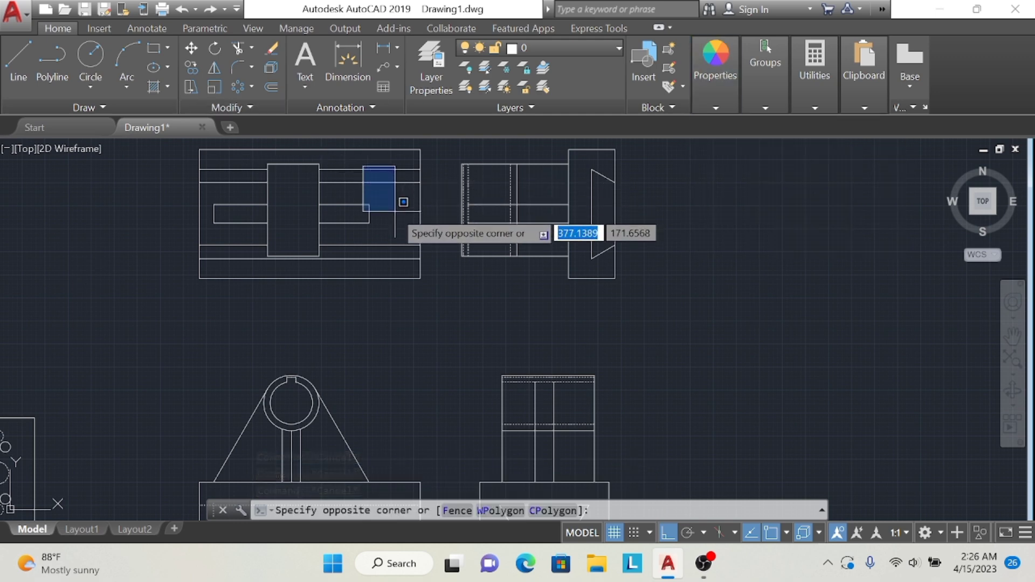
{"action": "left_click", "coordinate": [406, 182]}
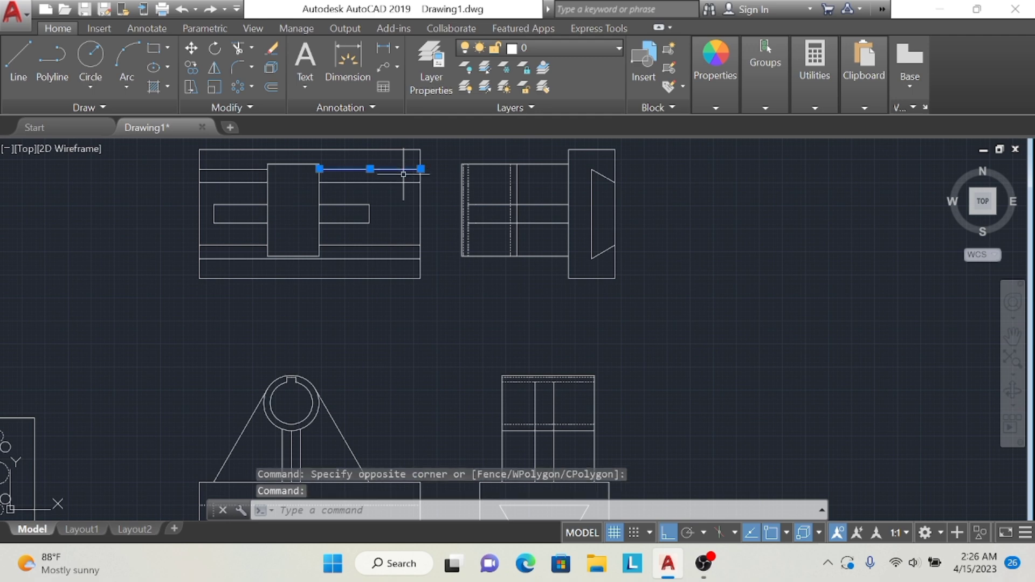
{"action": "left_click", "coordinate": [396, 245]}
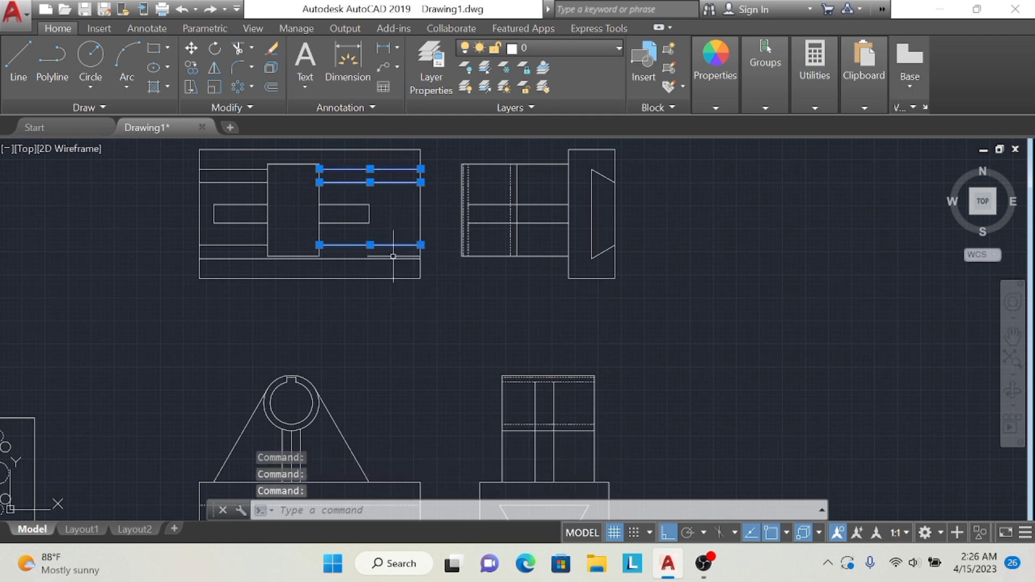
{"action": "left_click", "coordinate": [236, 259]}
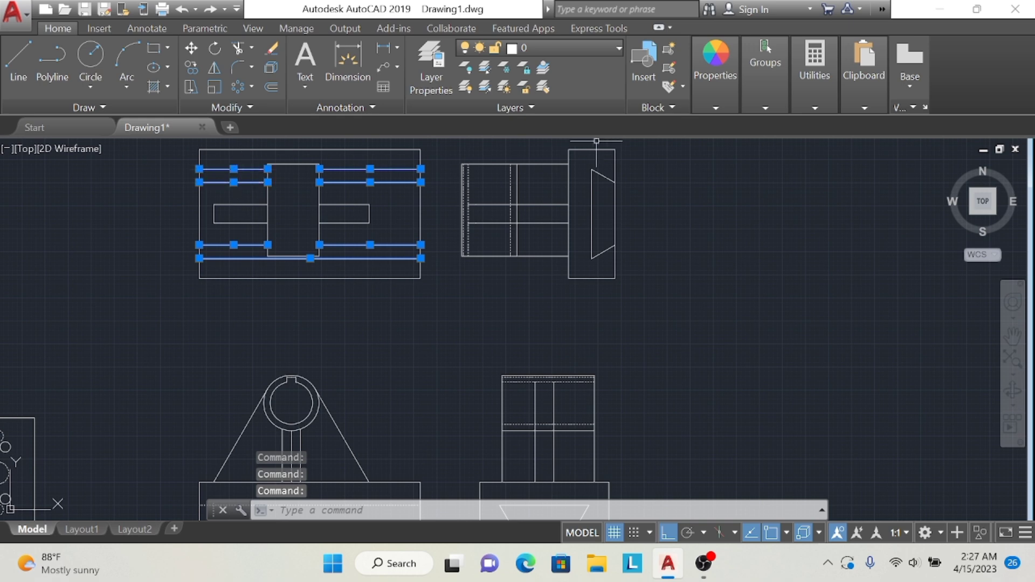
{"action": "left_click", "coordinate": [716, 107]}
{"action": "left_click", "coordinate": [784, 165]}
{"action": "left_click", "coordinate": [787, 242]}
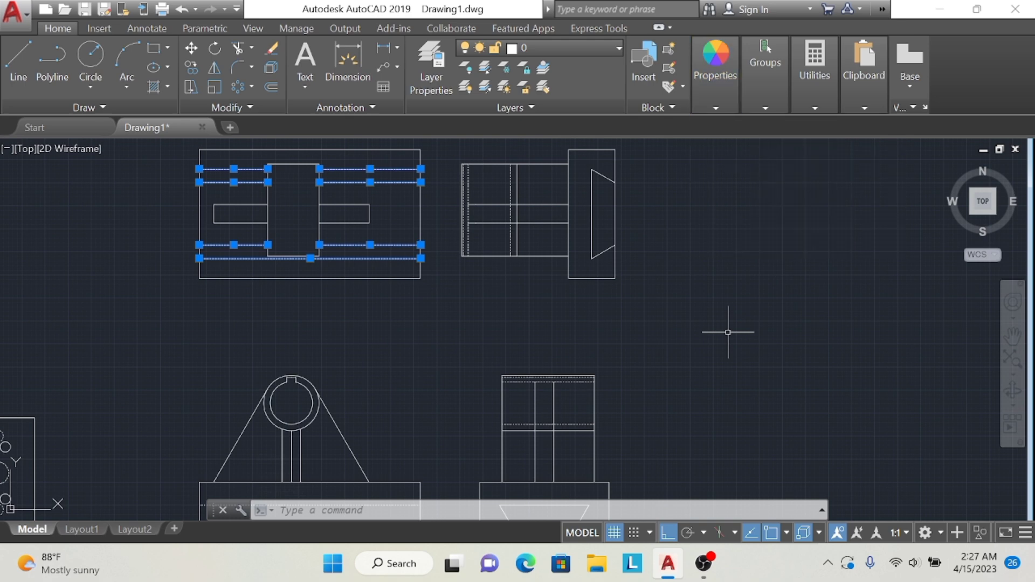
{"action": "key", "text": "ctrl+y"}
Draw a first vertical line across the top view's centre block, restarting the Line tool
{"action": "key", "text": "Escape"}
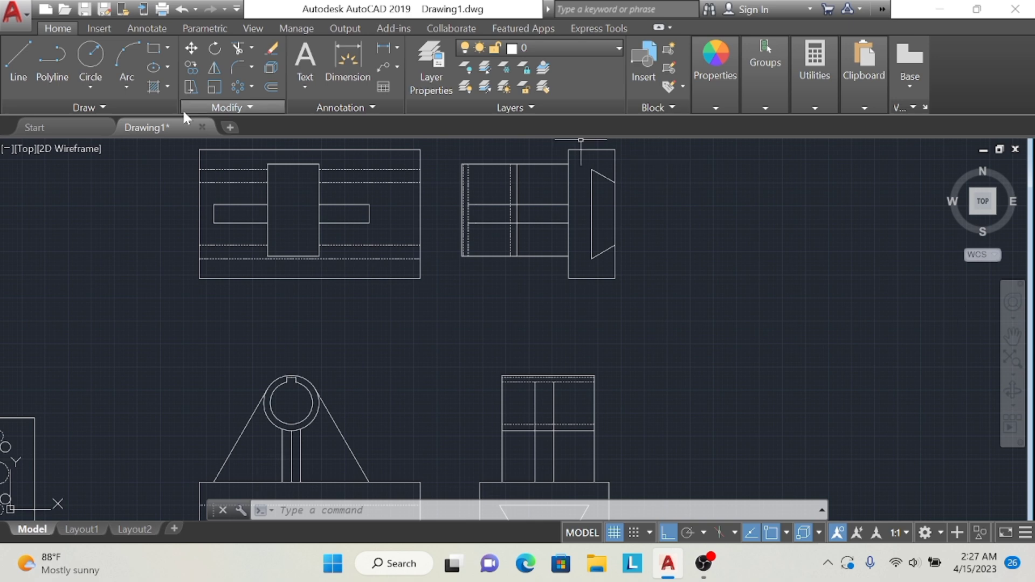
{"action": "left_click", "coordinate": [12, 61]}
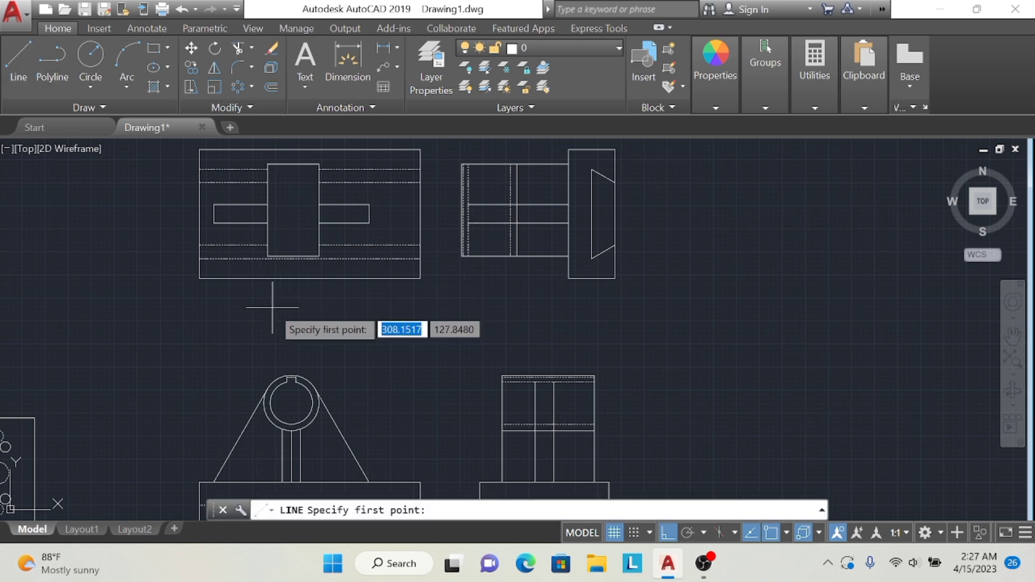
{"action": "left_click", "coordinate": [288, 256]}
{"action": "left_click", "coordinate": [288, 164]}
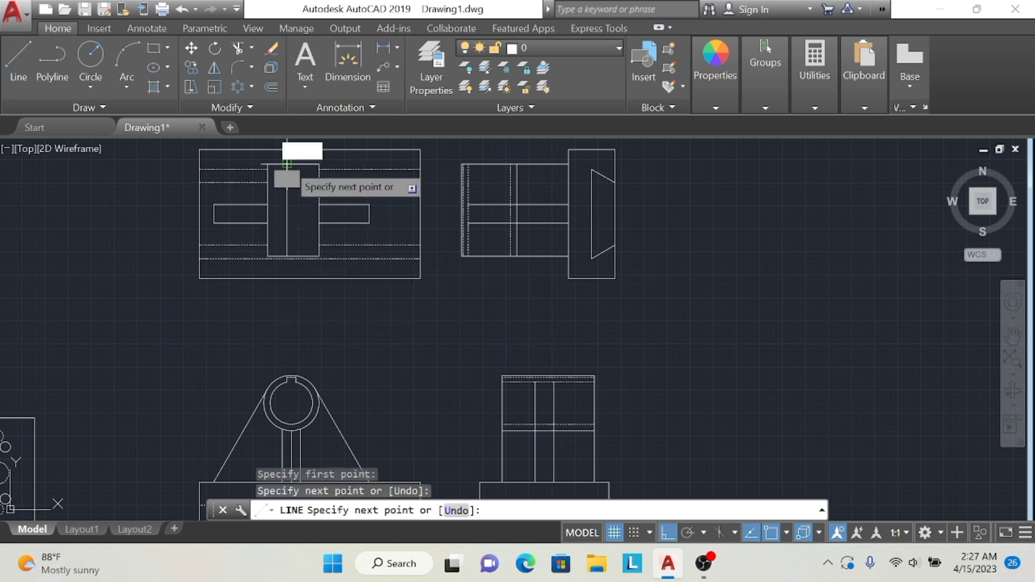
{"action": "left_click", "coordinate": [22, 79]}
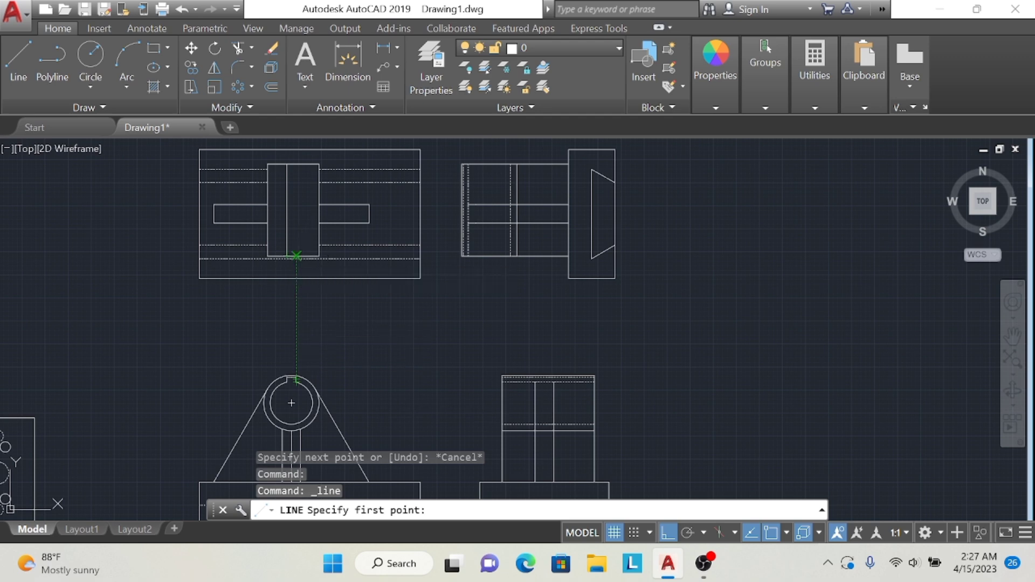
{"action": "left_click", "coordinate": [296, 256]}
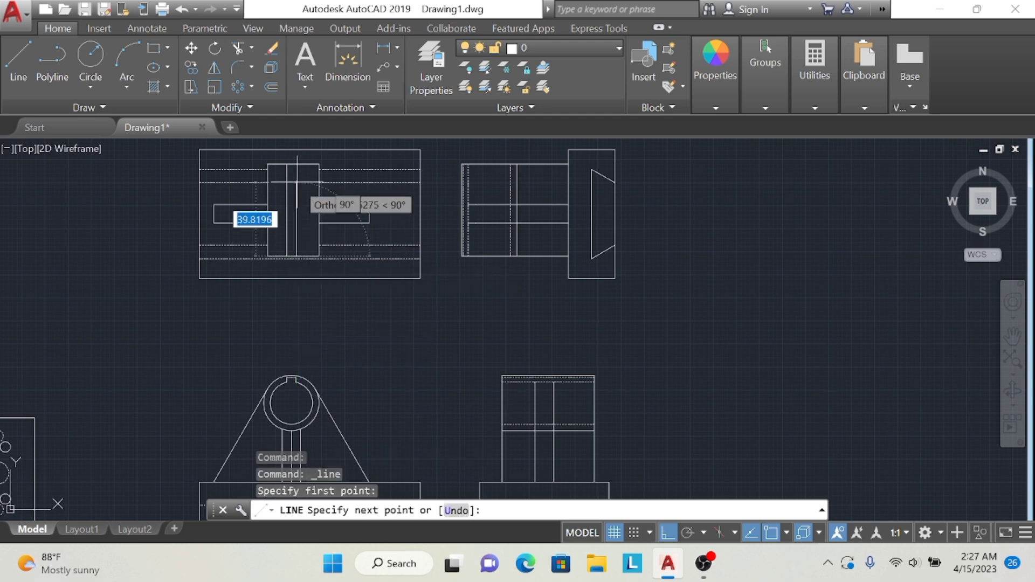
{"action": "left_click", "coordinate": [18, 61]}
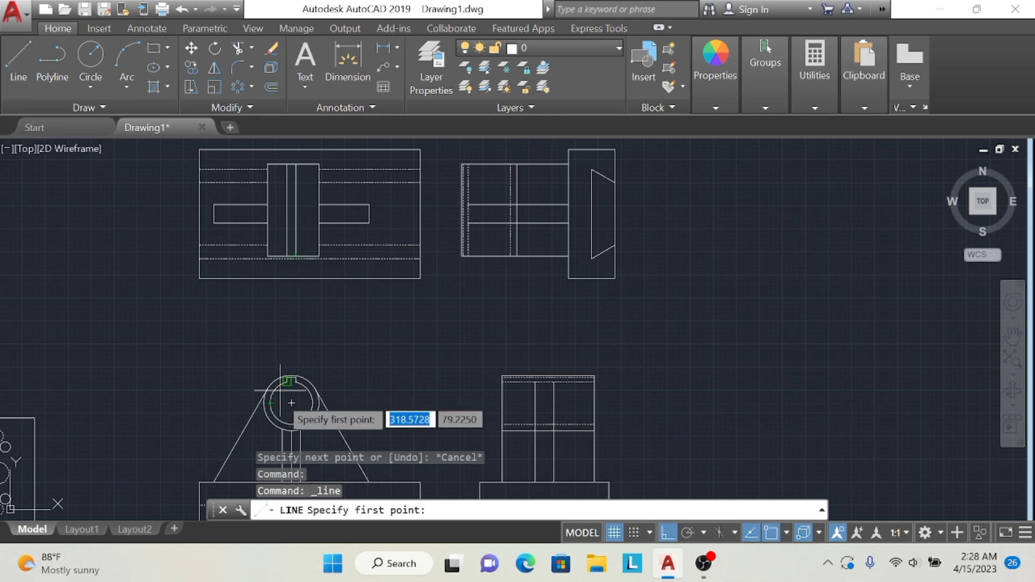
Draw vertical lines projected up from the hole's edges between the top view's edges
{"action": "left_click", "coordinate": [269, 256]}
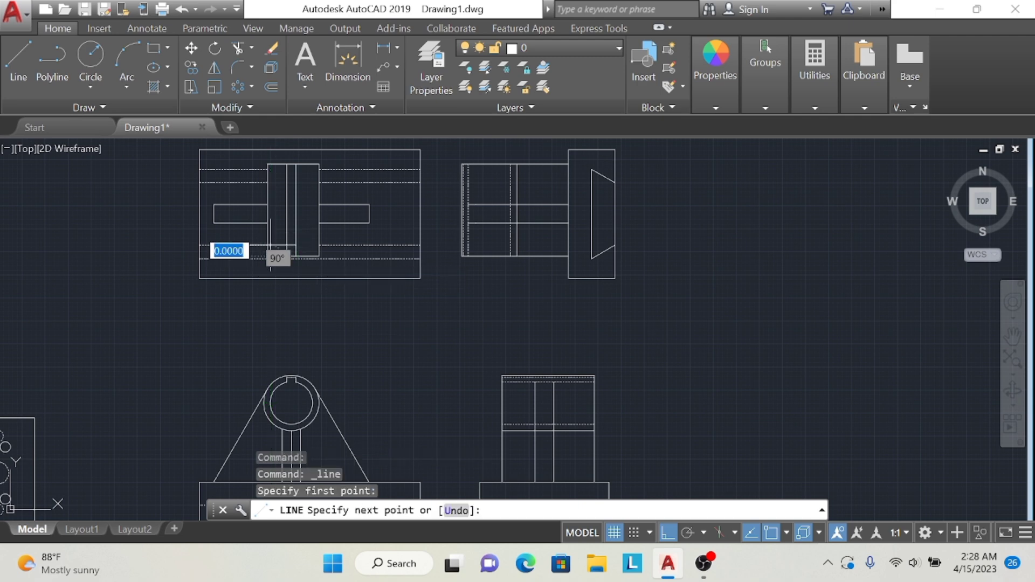
{"action": "left_click", "coordinate": [271, 165]}
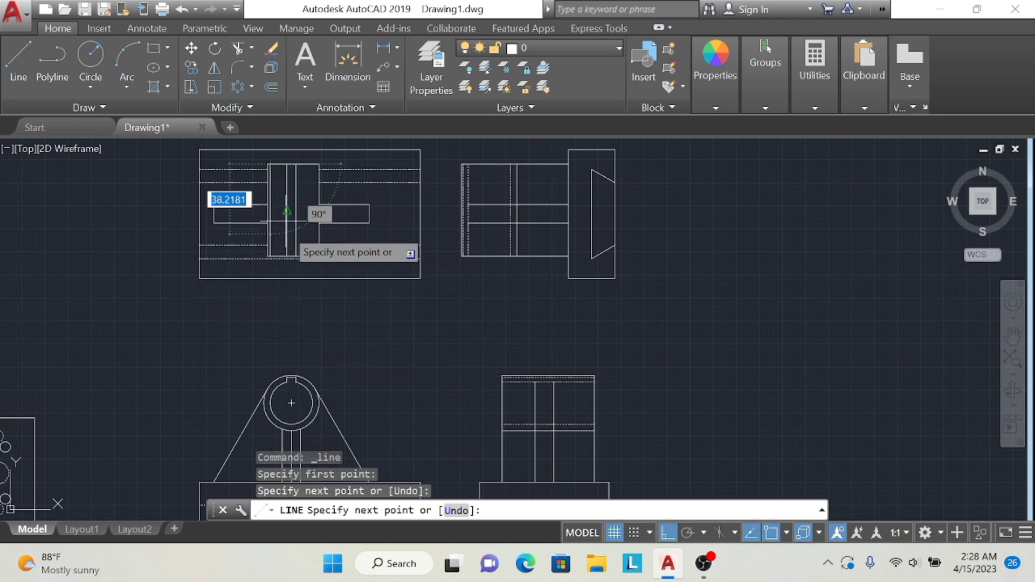
{"action": "left_click", "coordinate": [17, 66]}
{"action": "left_click", "coordinate": [280, 256]}
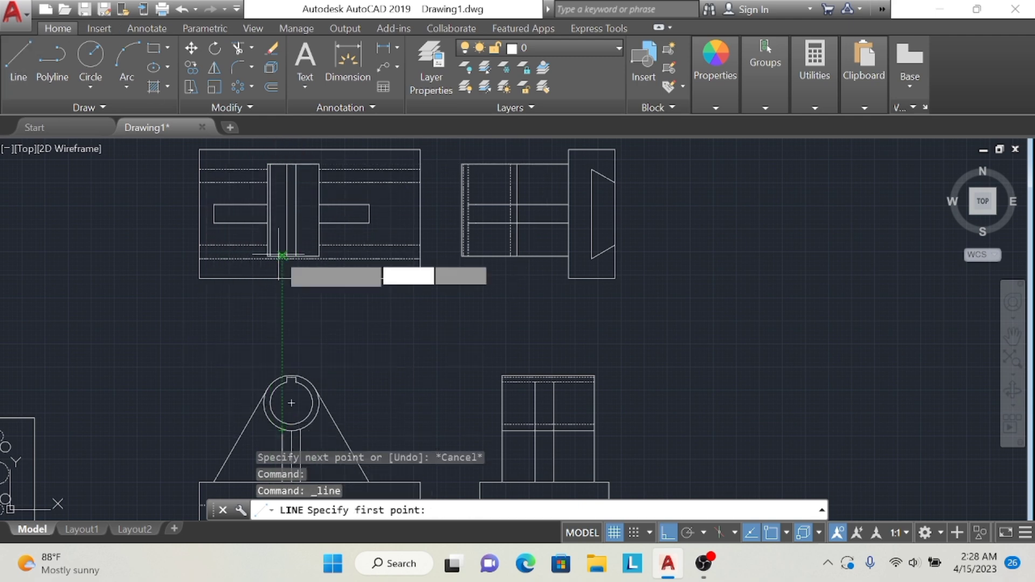
{"action": "left_click", "coordinate": [282, 164]}
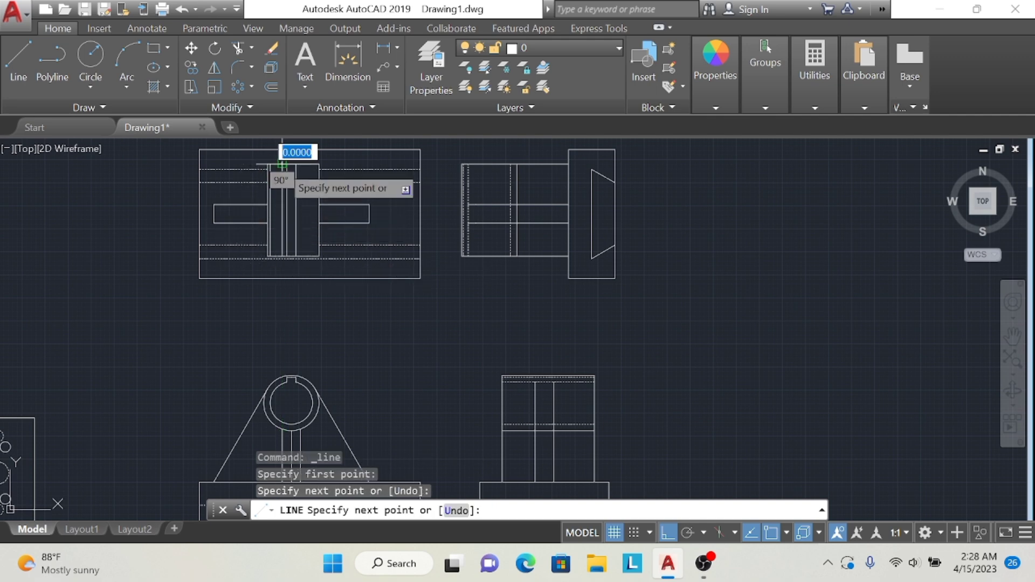
{"action": "left_click", "coordinate": [13, 82]}
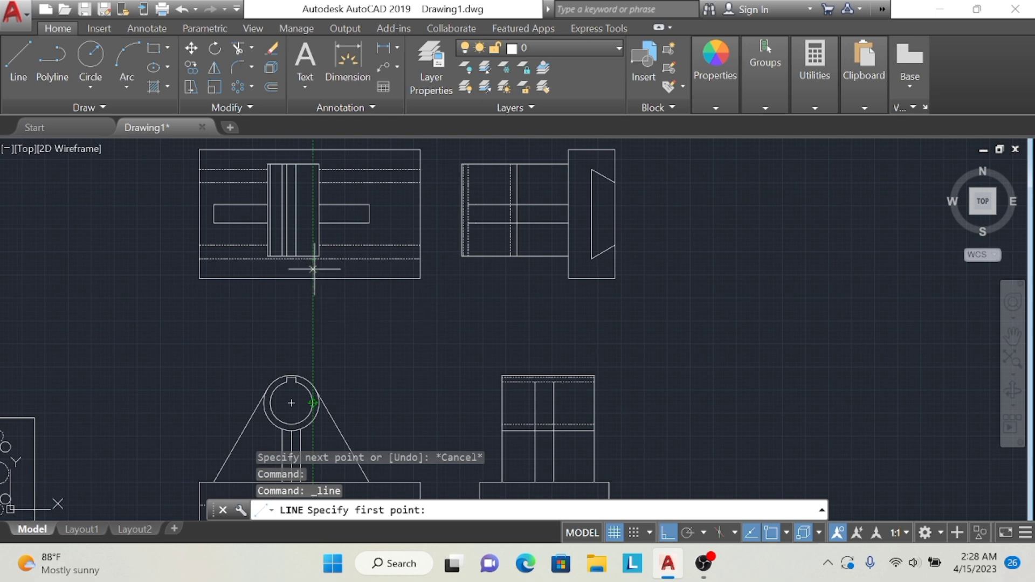
{"action": "left_click", "coordinate": [313, 164]}
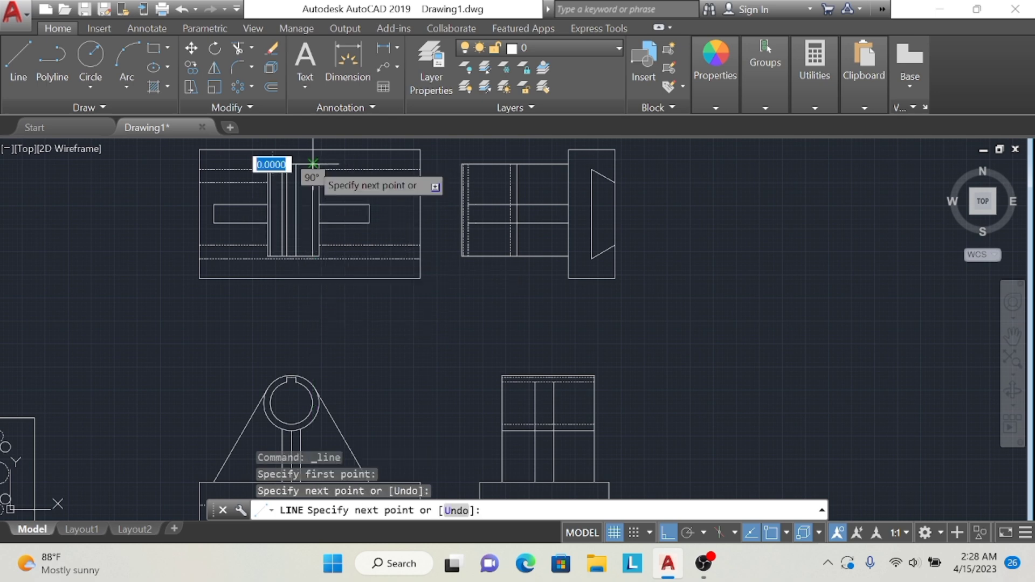
{"action": "left_click", "coordinate": [18, 63]}
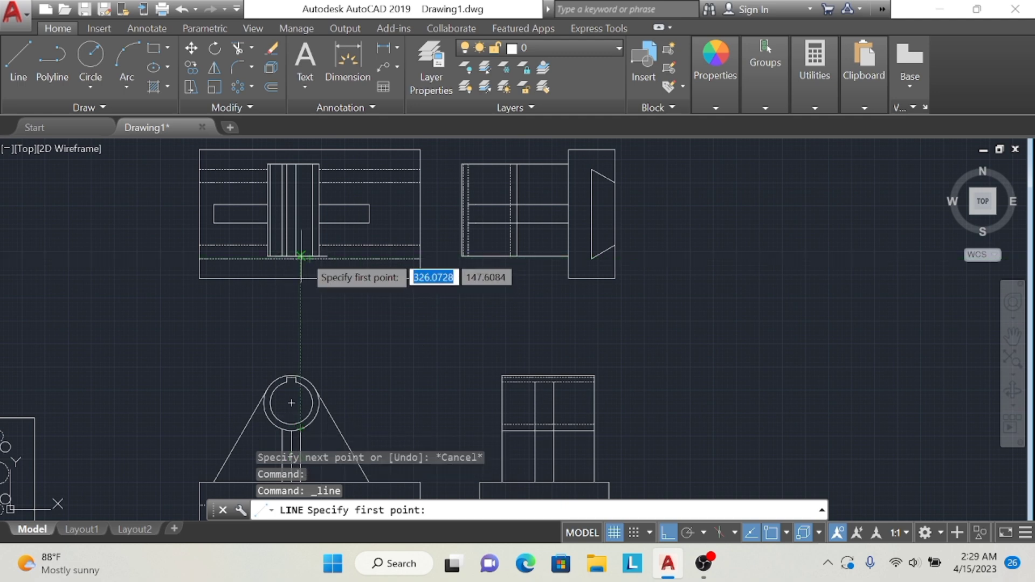
Draw one more line across the top view, then select two of the vertical lines
{"action": "left_click", "coordinate": [301, 256]}
{"action": "left_click", "coordinate": [359, 163]}
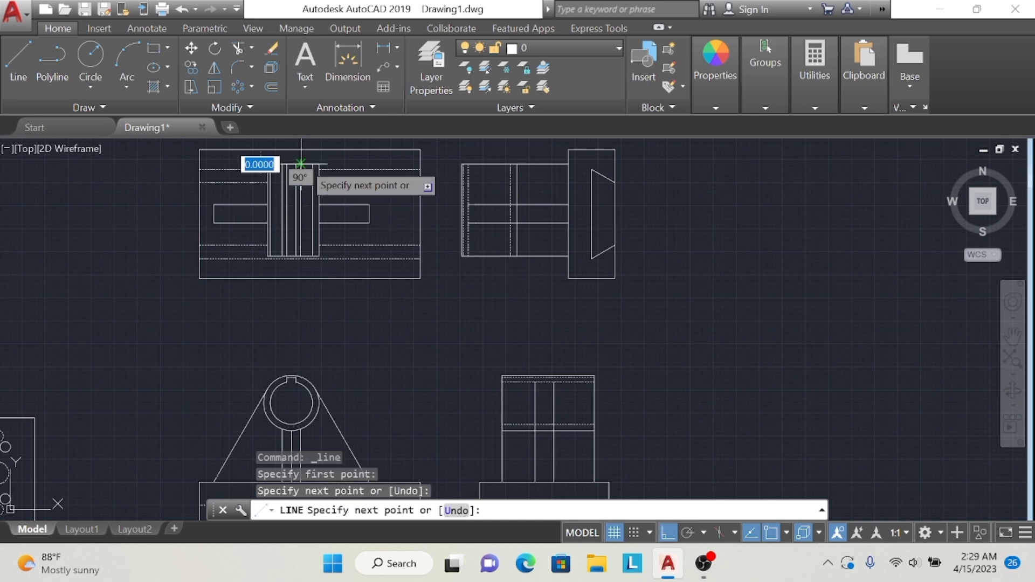
{"action": "key", "text": "Escape"}
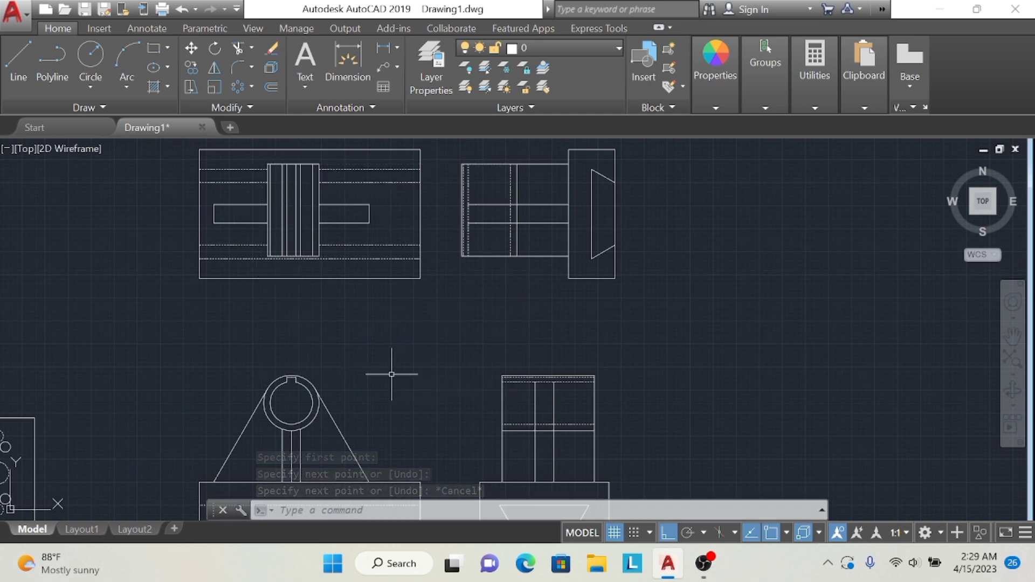
{"action": "left_click", "coordinate": [315, 220]}
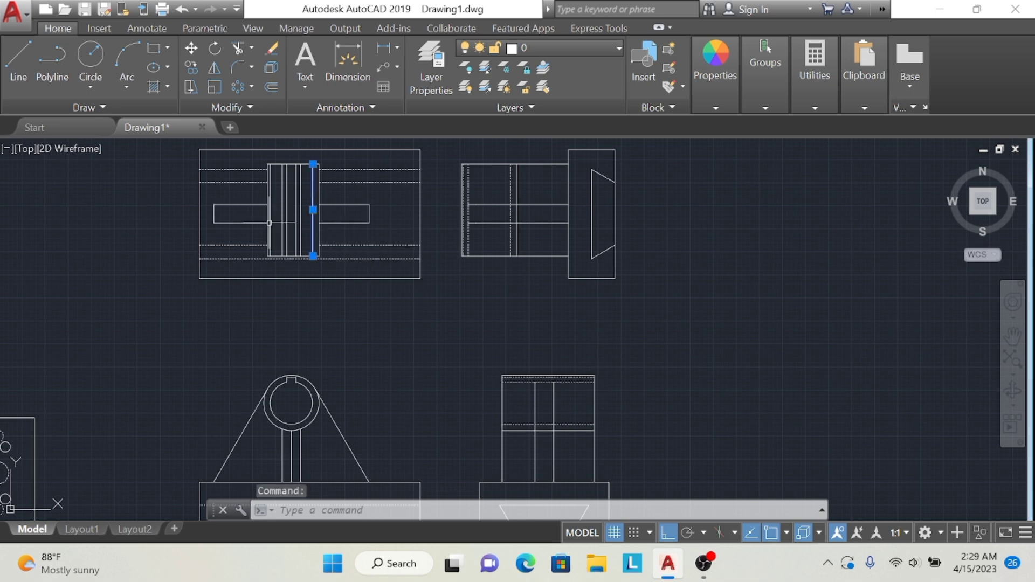
{"action": "left_click", "coordinate": [272, 223]}
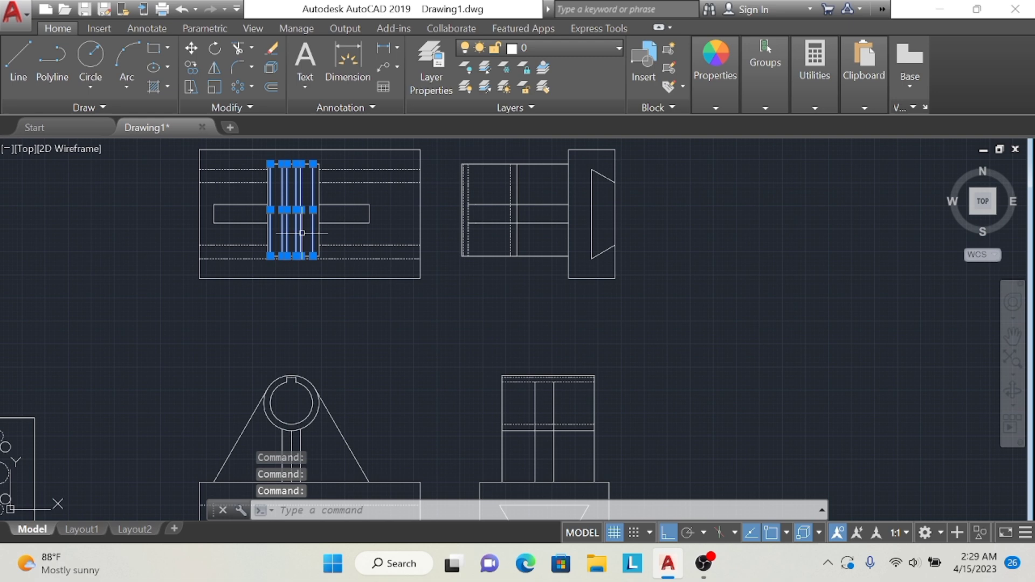
Delete the selected vertical lines, the right-hand side view and two leftover ticks, then zoom extents
{"action": "key", "text": "Delete"}
{"action": "left_click_drag", "start_coordinate": [715, 157], "coordinate": [646, 299]}
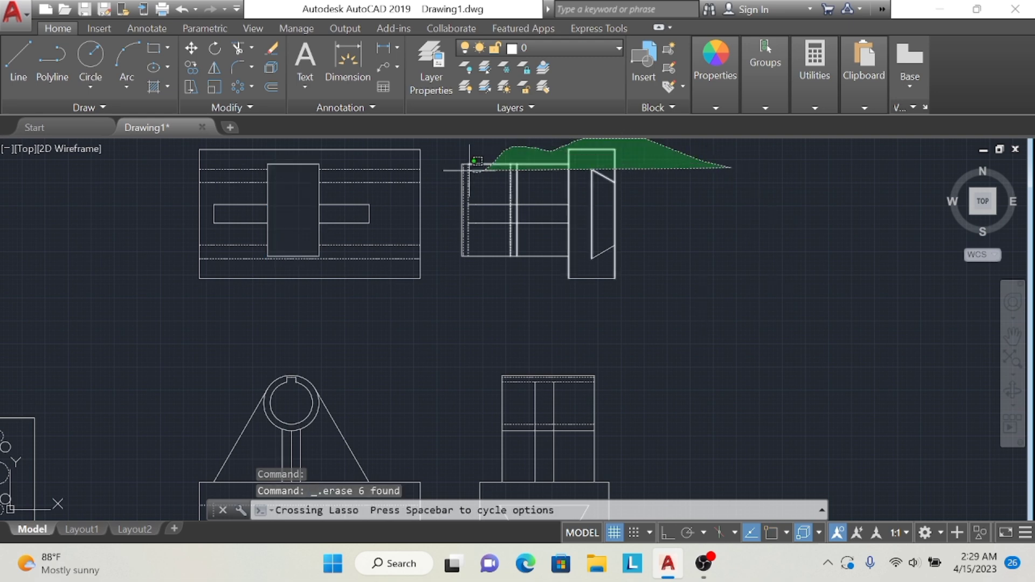
{"action": "key", "text": "Delete"}
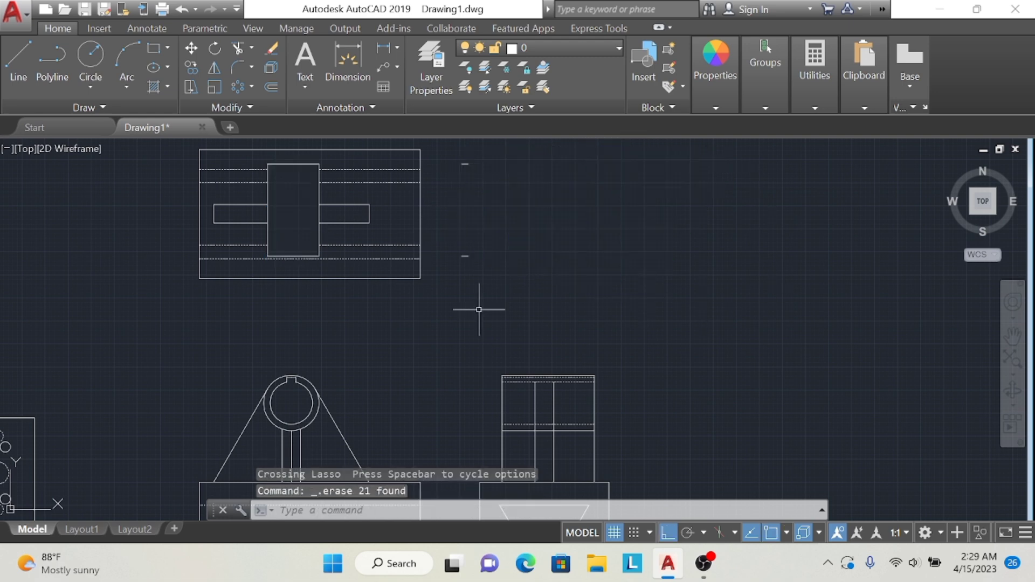
{"action": "left_click_drag", "start_coordinate": [473, 144], "coordinate": [458, 299]}
{"action": "key", "text": "Delete"}
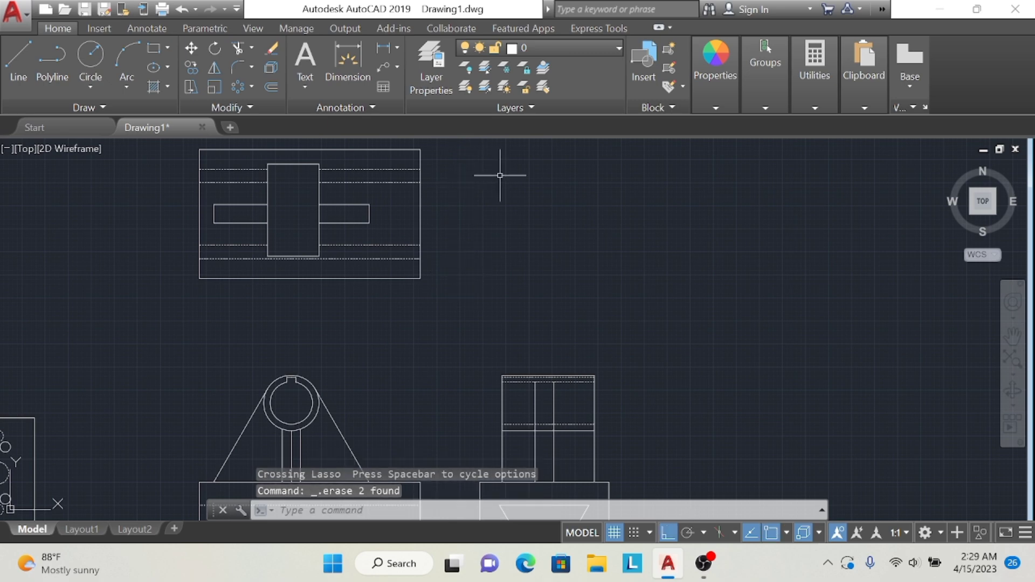
{"action": "left_click", "coordinate": [985, 210]}
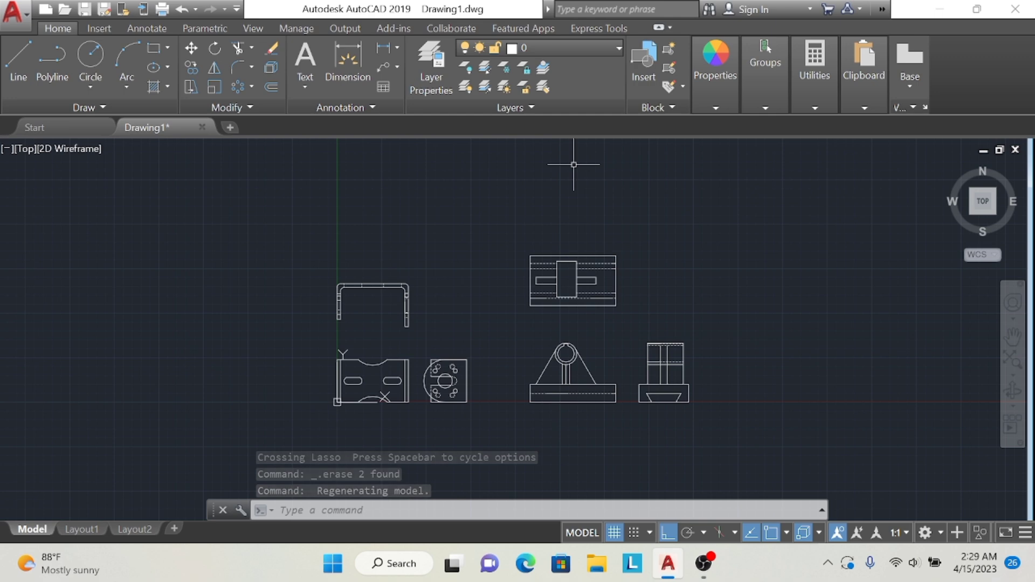
Save the drawing under the file name cad3.3, then minimize AutoCAD to the desktop
{"action": "left_click", "coordinate": [86, 10]}
{"action": "key", "text": "BackSpace"}
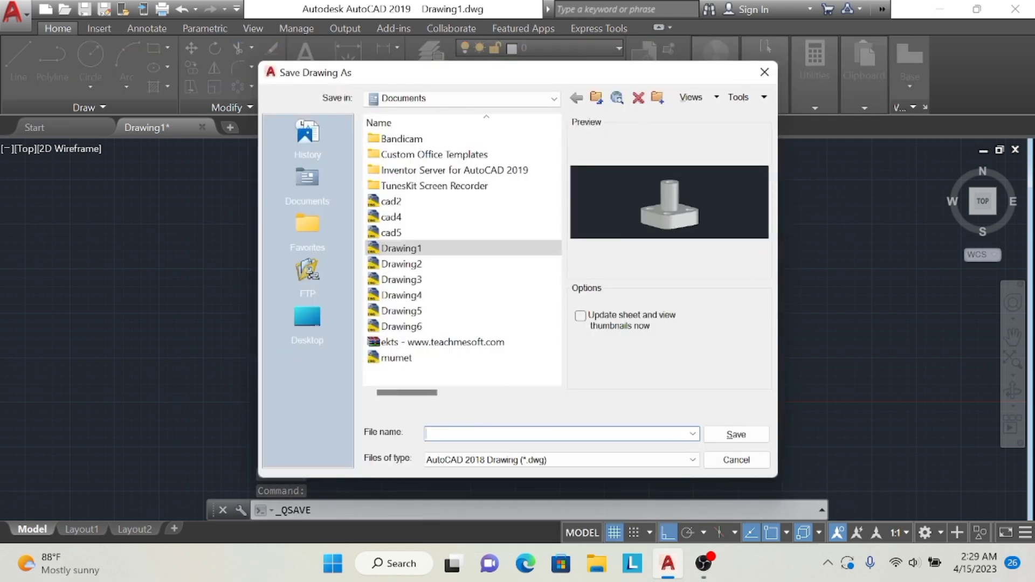
{"action": "type", "text": "cad3.3"}
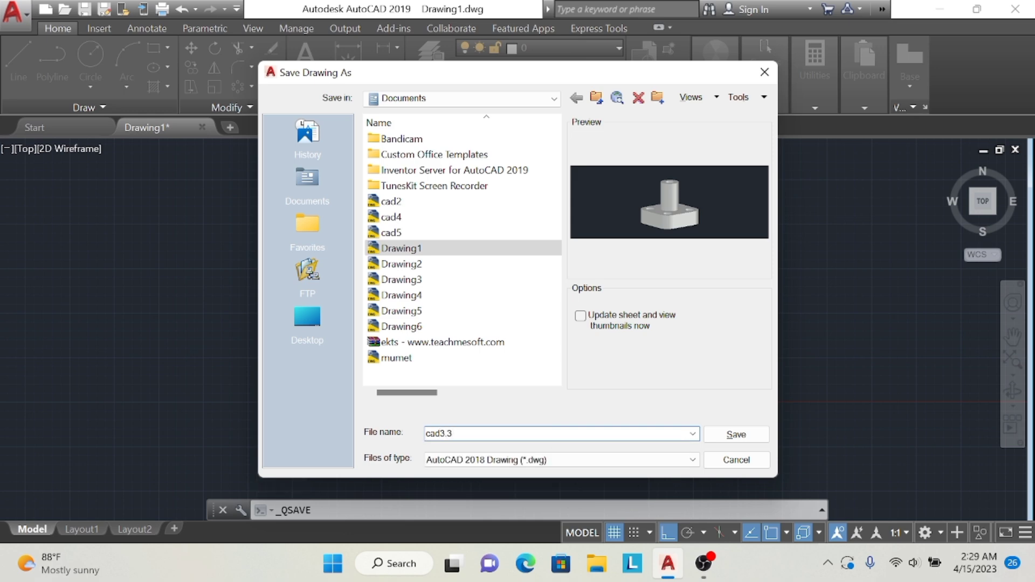
{"action": "left_click", "coordinate": [741, 440]}
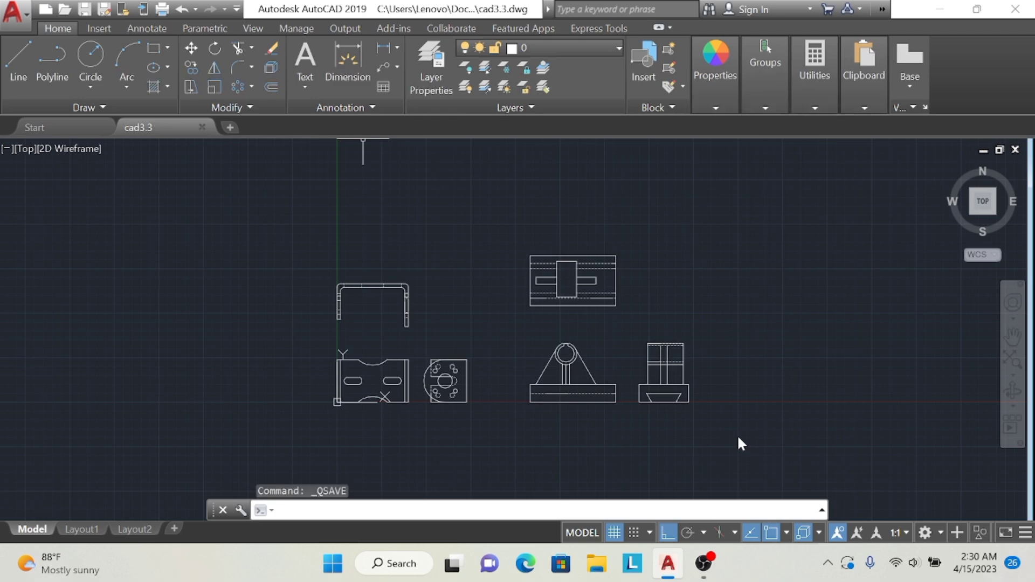
{"action": "left_click", "coordinate": [943, 12]}
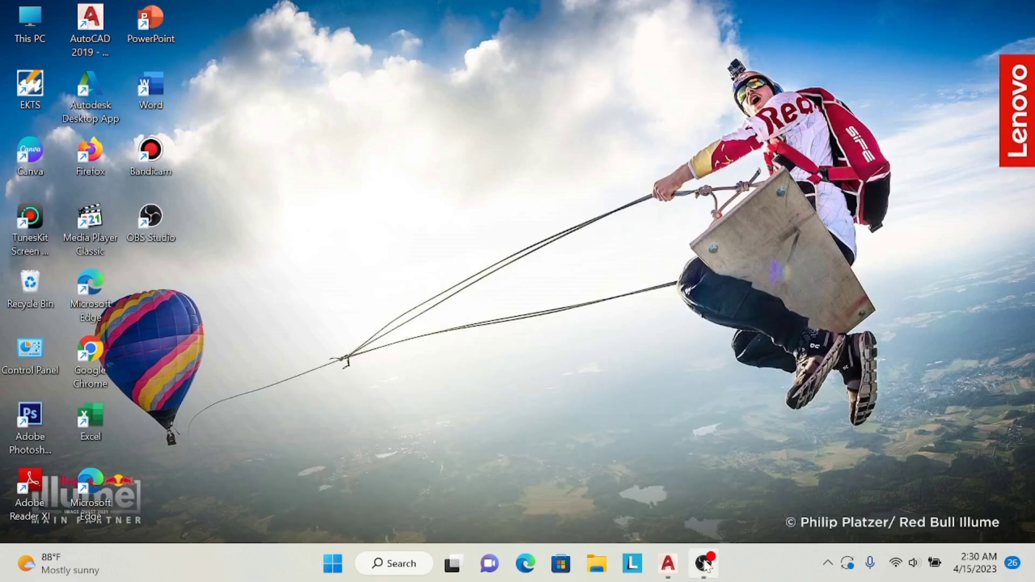